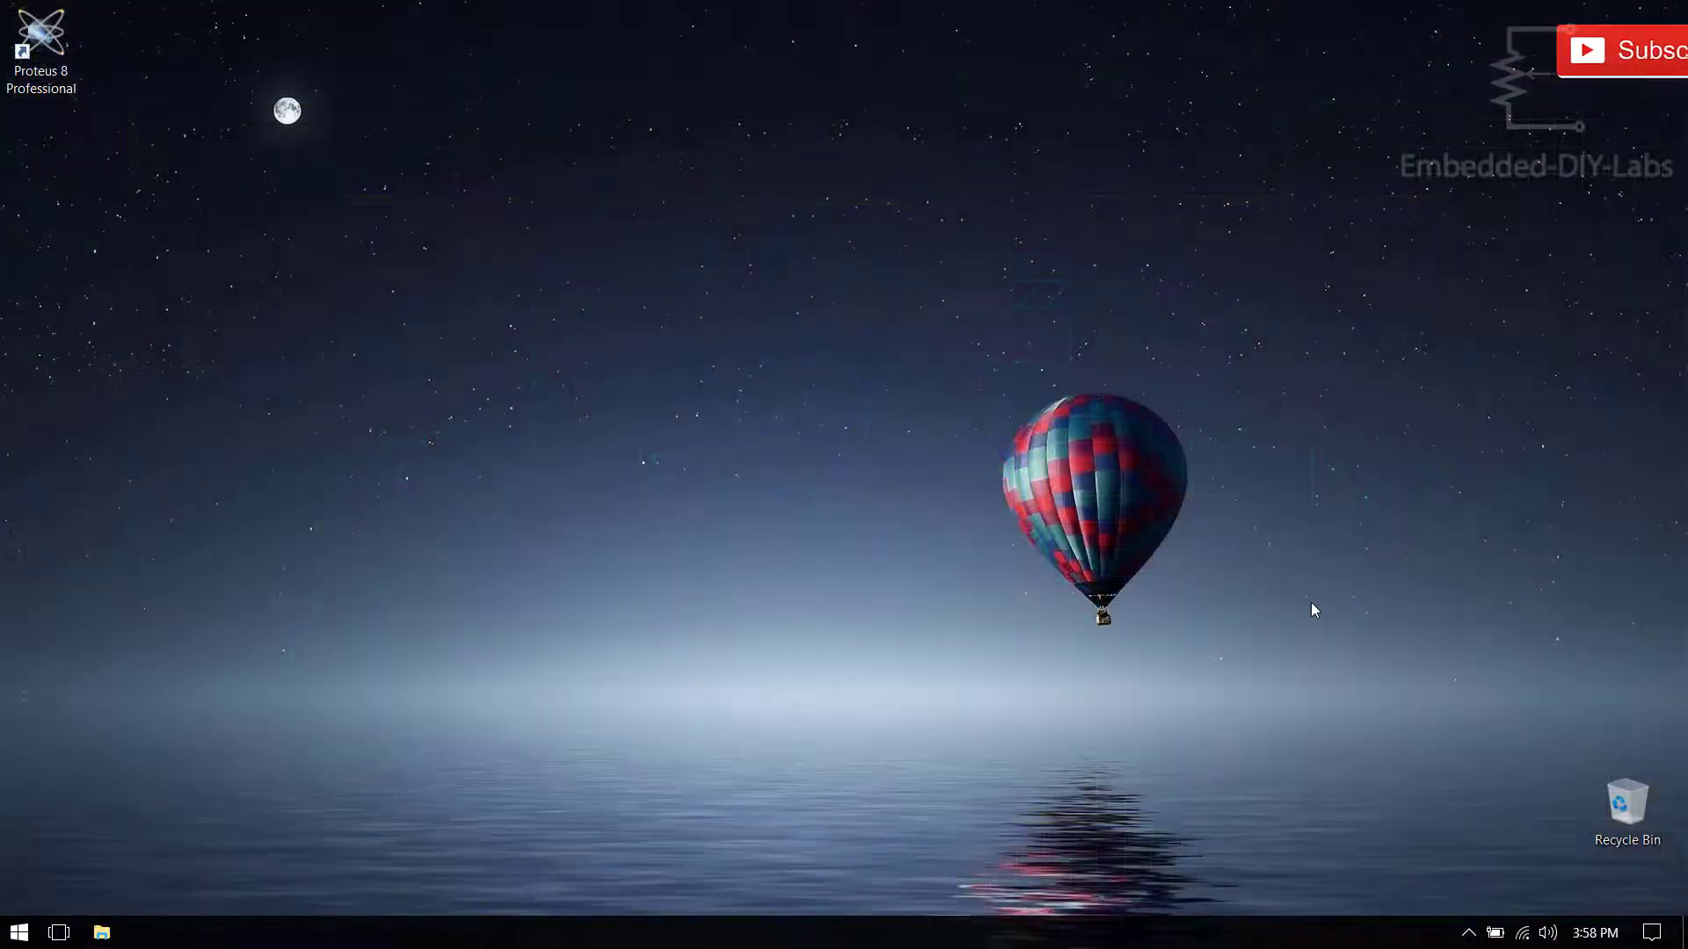
Step: Launch Proteus 8 Professional and start a new project named BRIDGE RECTIFIER
{"action": "double_click", "coordinate": [41, 39]}
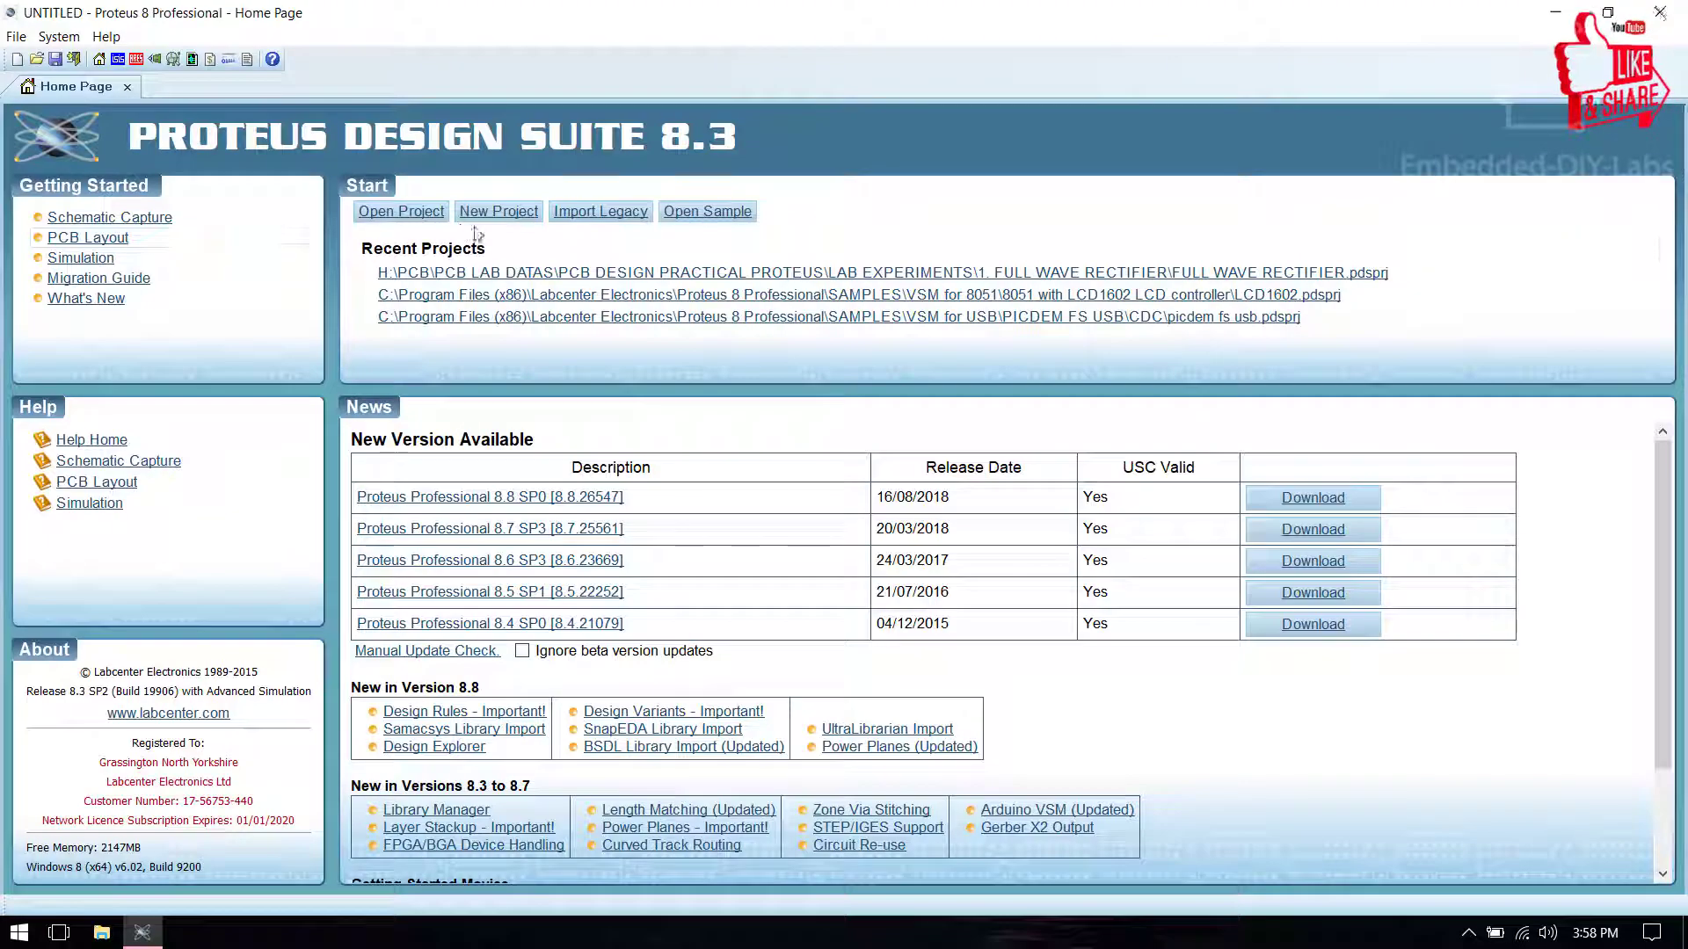
{"action": "left_click", "coordinate": [509, 218]}
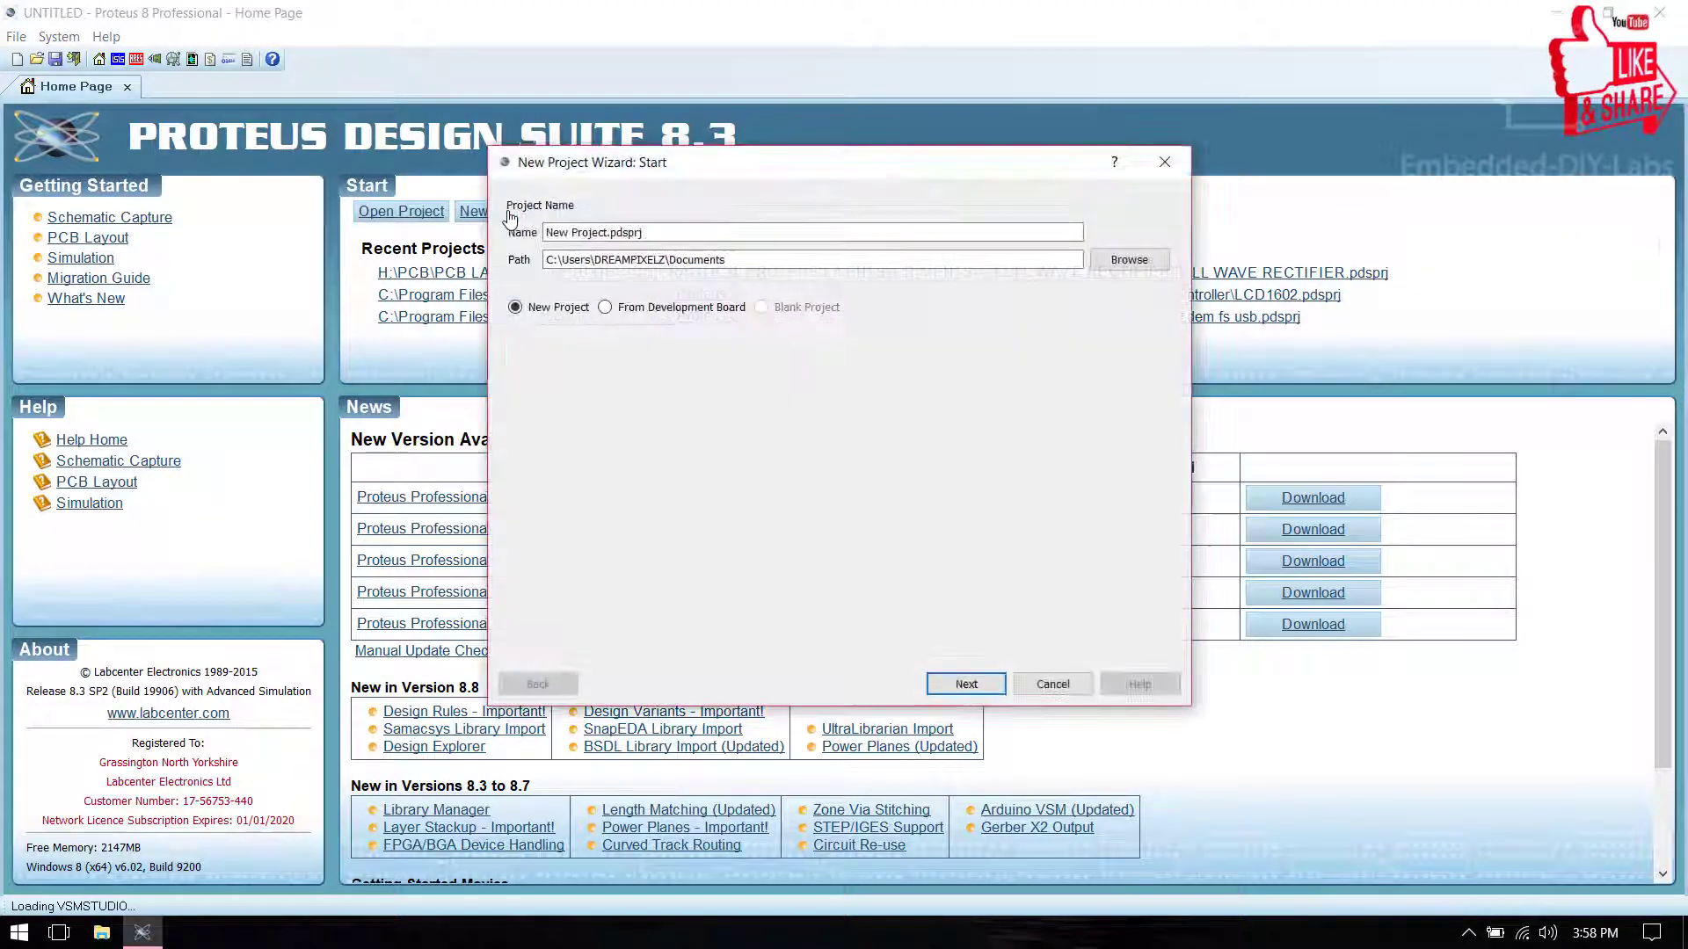
{"action": "left_click_drag", "start_coordinate": [611, 233], "coordinate": [525, 227]}
{"action": "type", "text": "BRIDGE"}
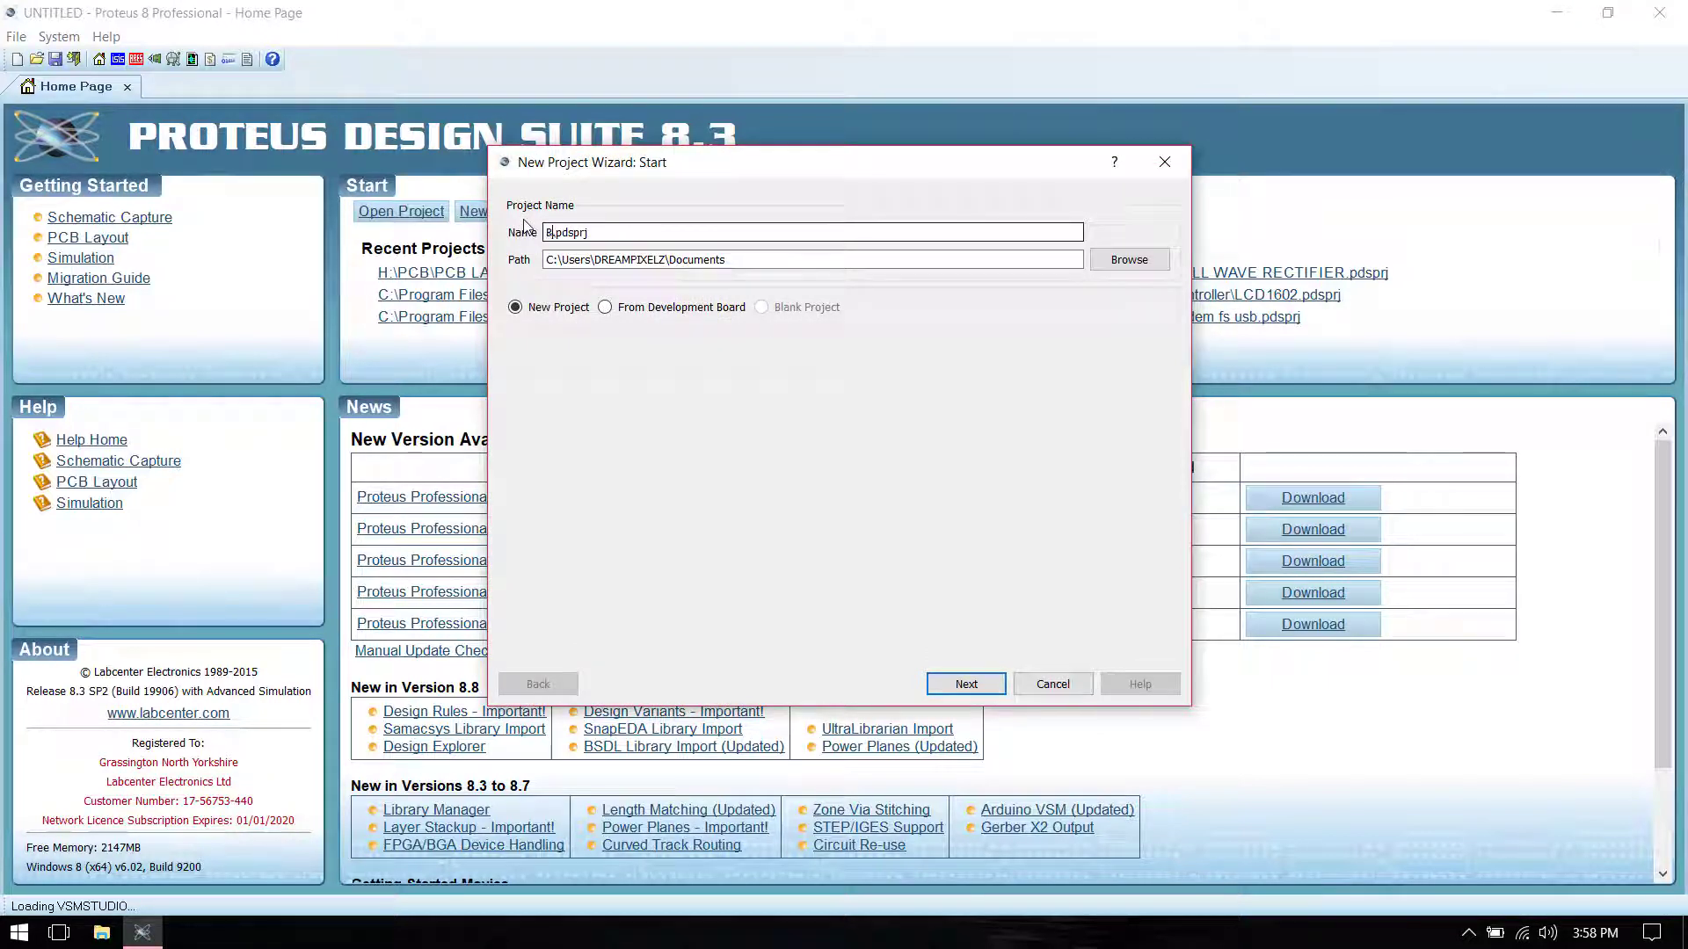
{"action": "type", "text": " RECTIFIER"}
Step: Set the project's save location to a new Desktop folder named BRIDGE RECTIFIER
{"action": "left_click", "coordinate": [1129, 259]}
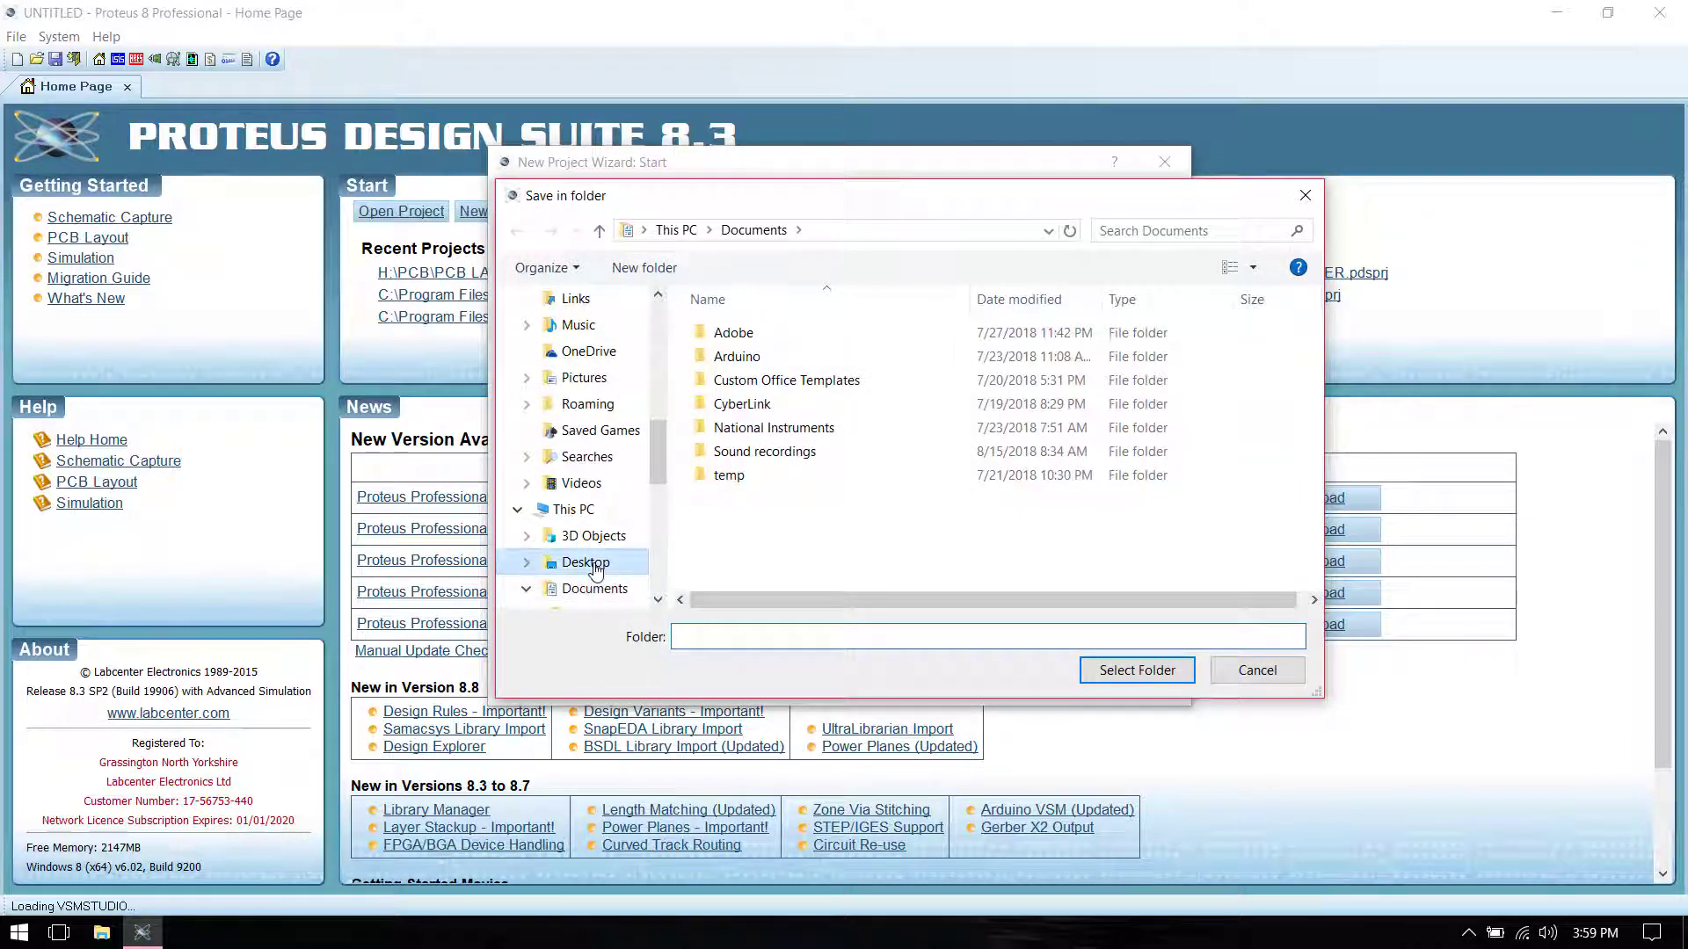
{"action": "left_click", "coordinate": [586, 563]}
{"action": "left_click", "coordinate": [642, 267]}
{"action": "type", "text": "BRIDGE RECT"}
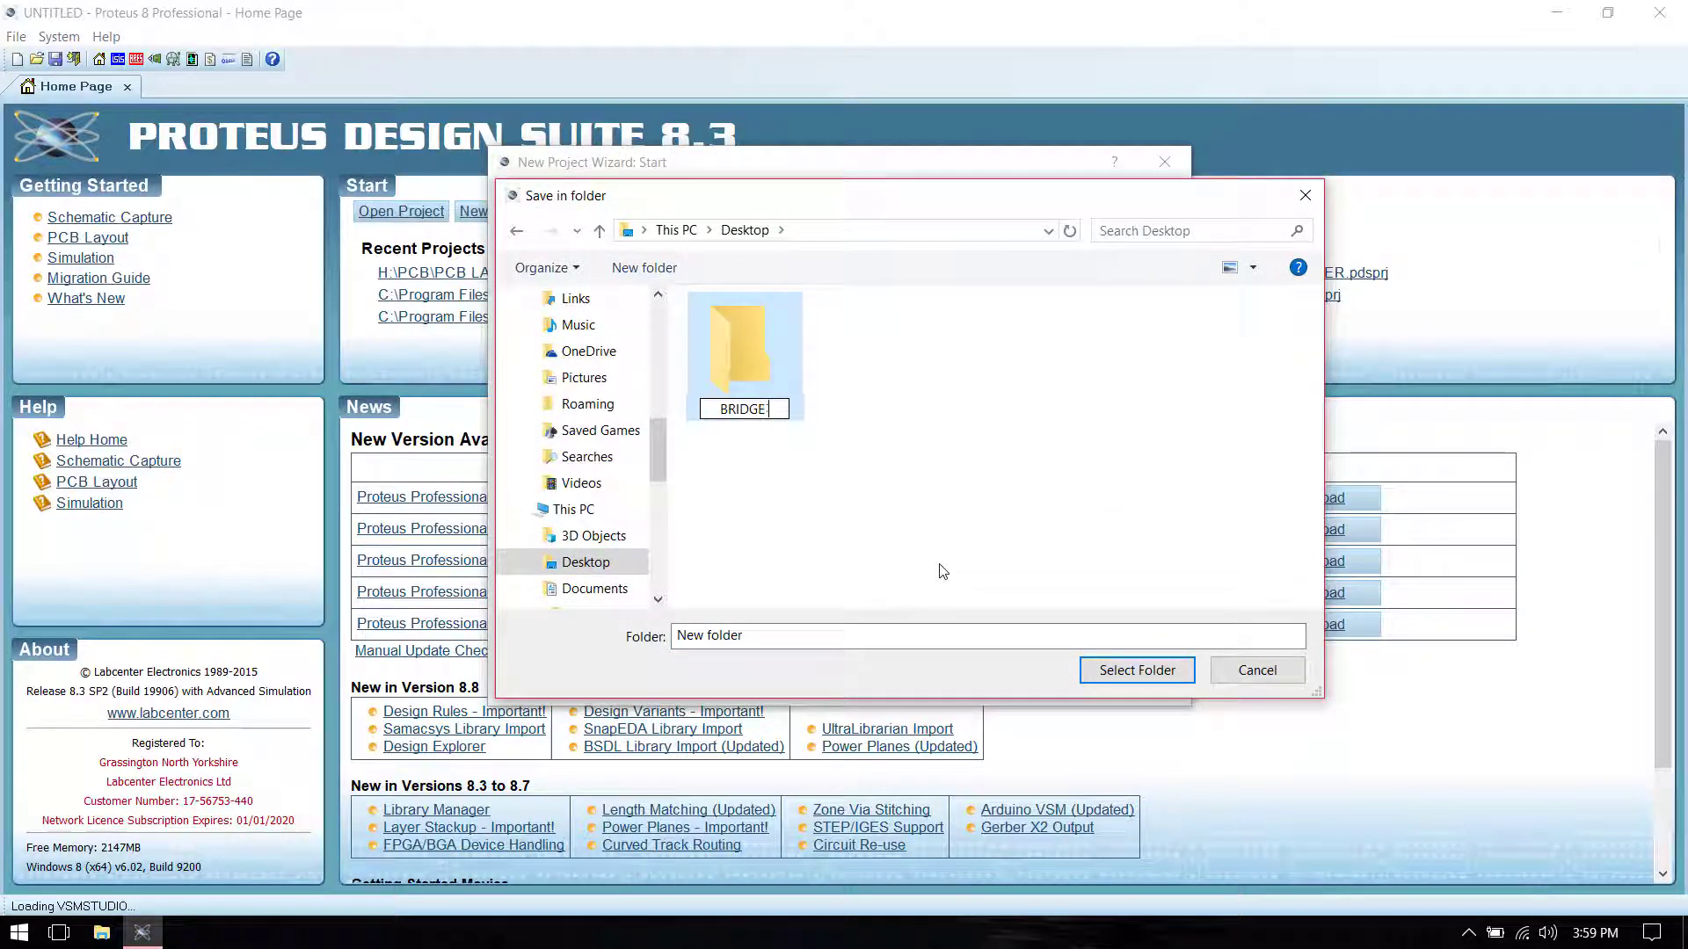
{"action": "type", "text": "IFIER"}
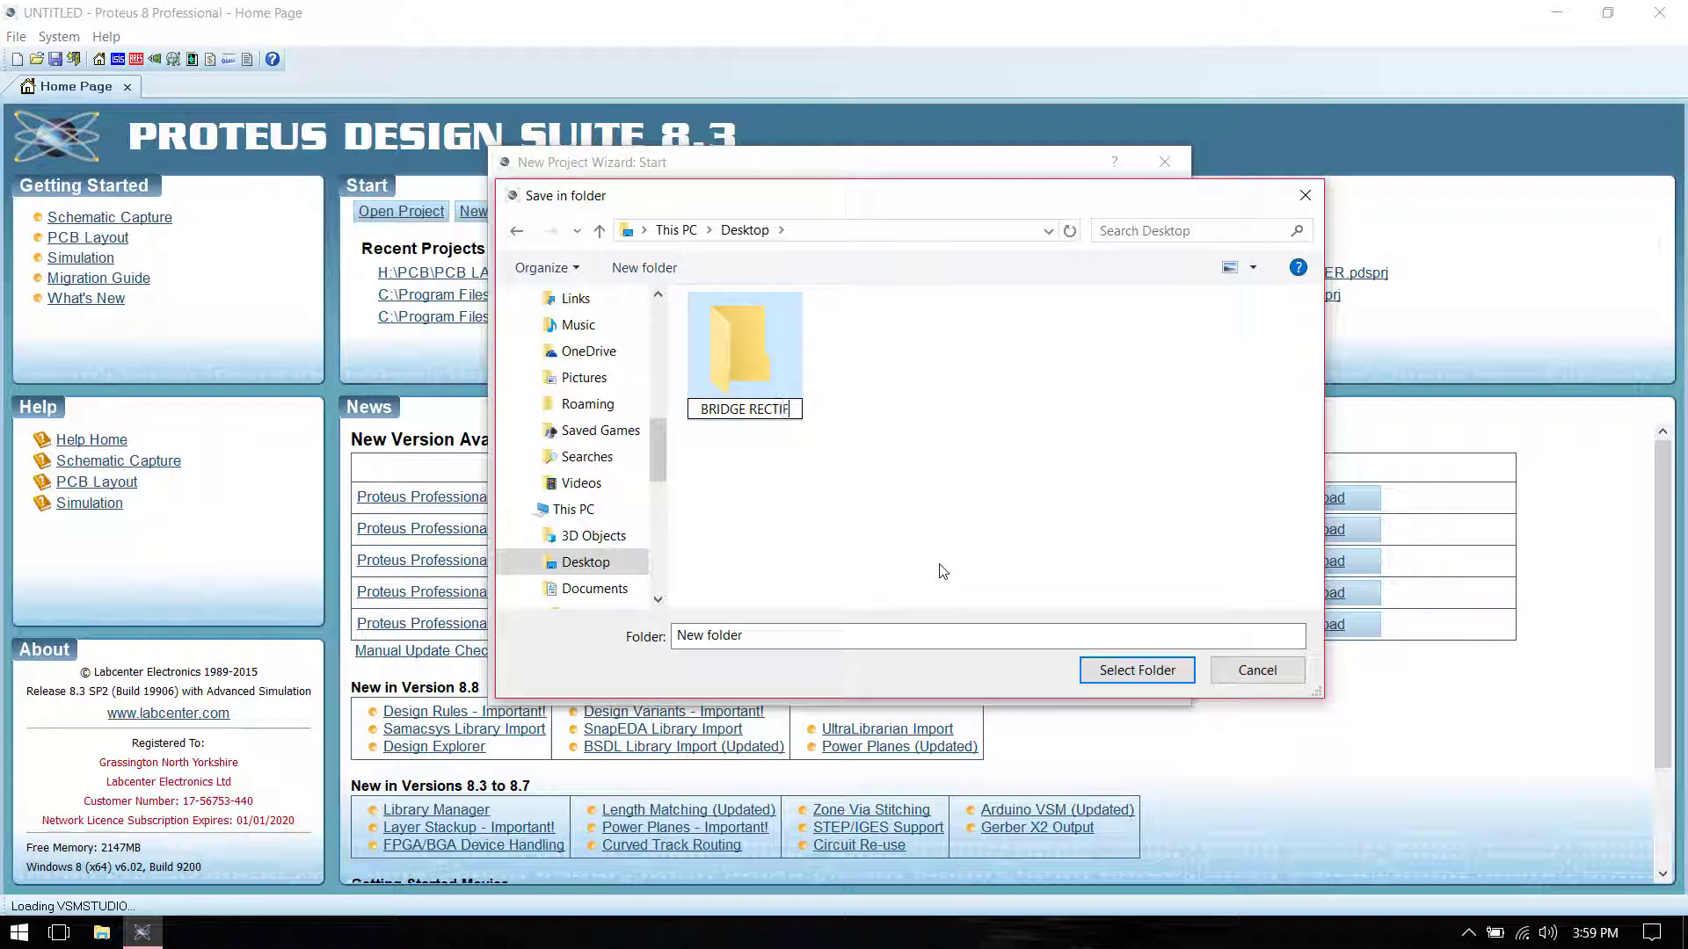
{"action": "left_click", "coordinate": [1130, 670]}
{"action": "left_click", "coordinate": [1130, 670]}
Step: Create the project with the DEFAULT schematic template, the DEFAULT PCB layout template, default layer usage and no firmware
{"action": "left_click", "coordinate": [966, 684]}
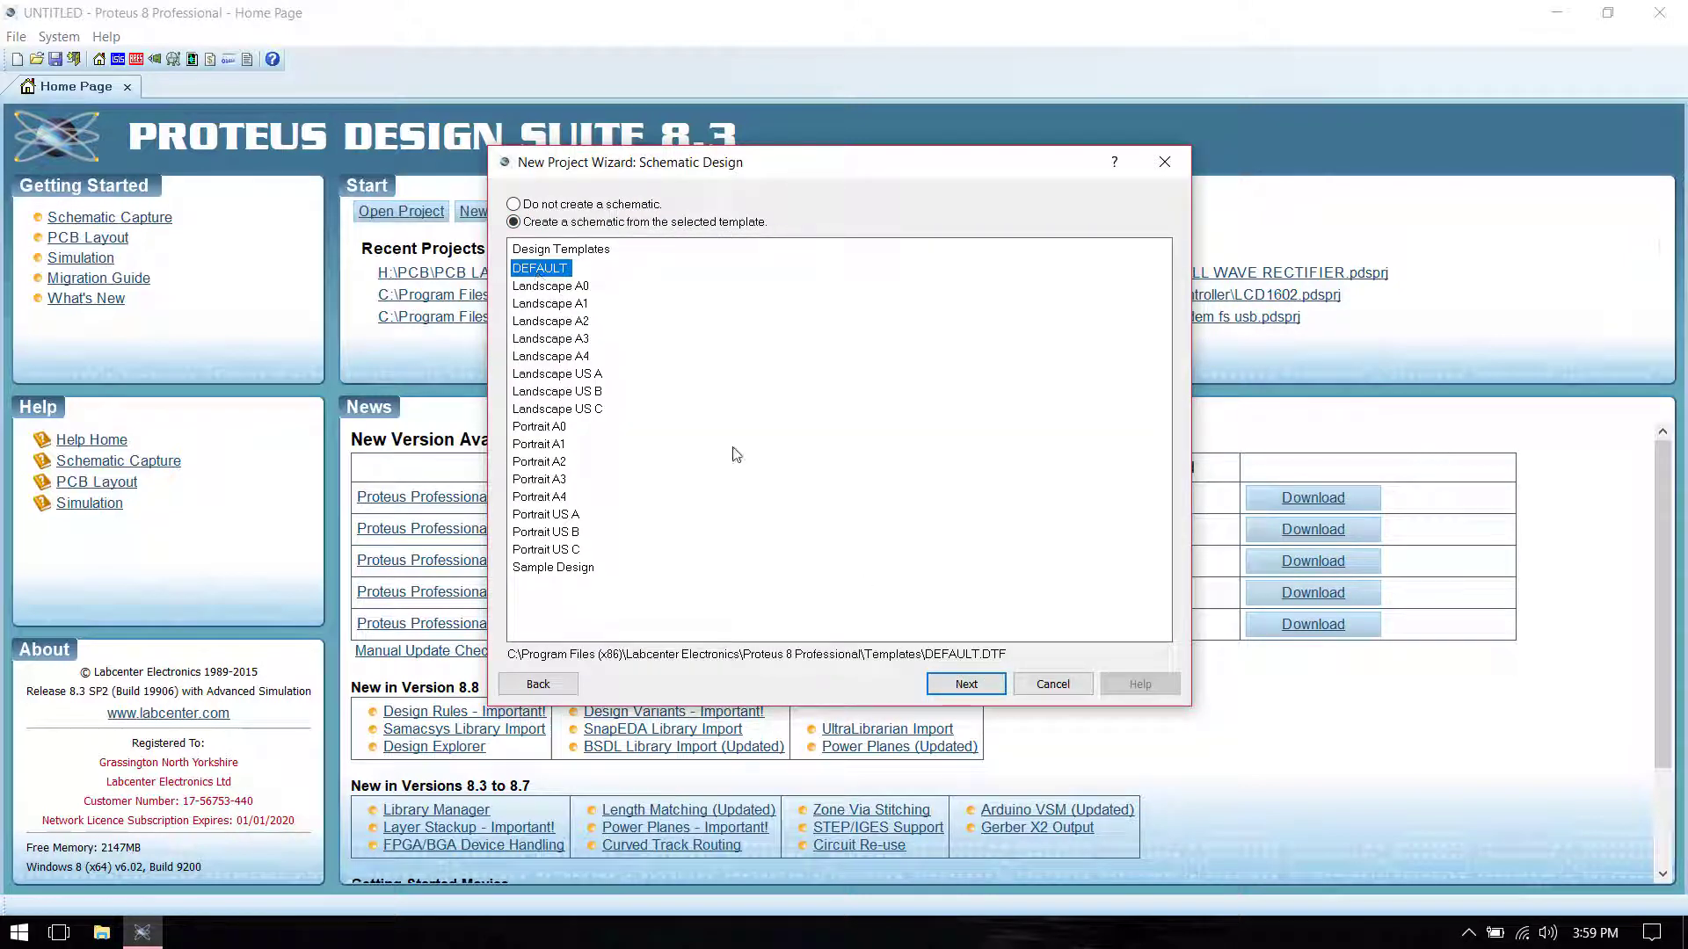
{"action": "left_click", "coordinate": [972, 692]}
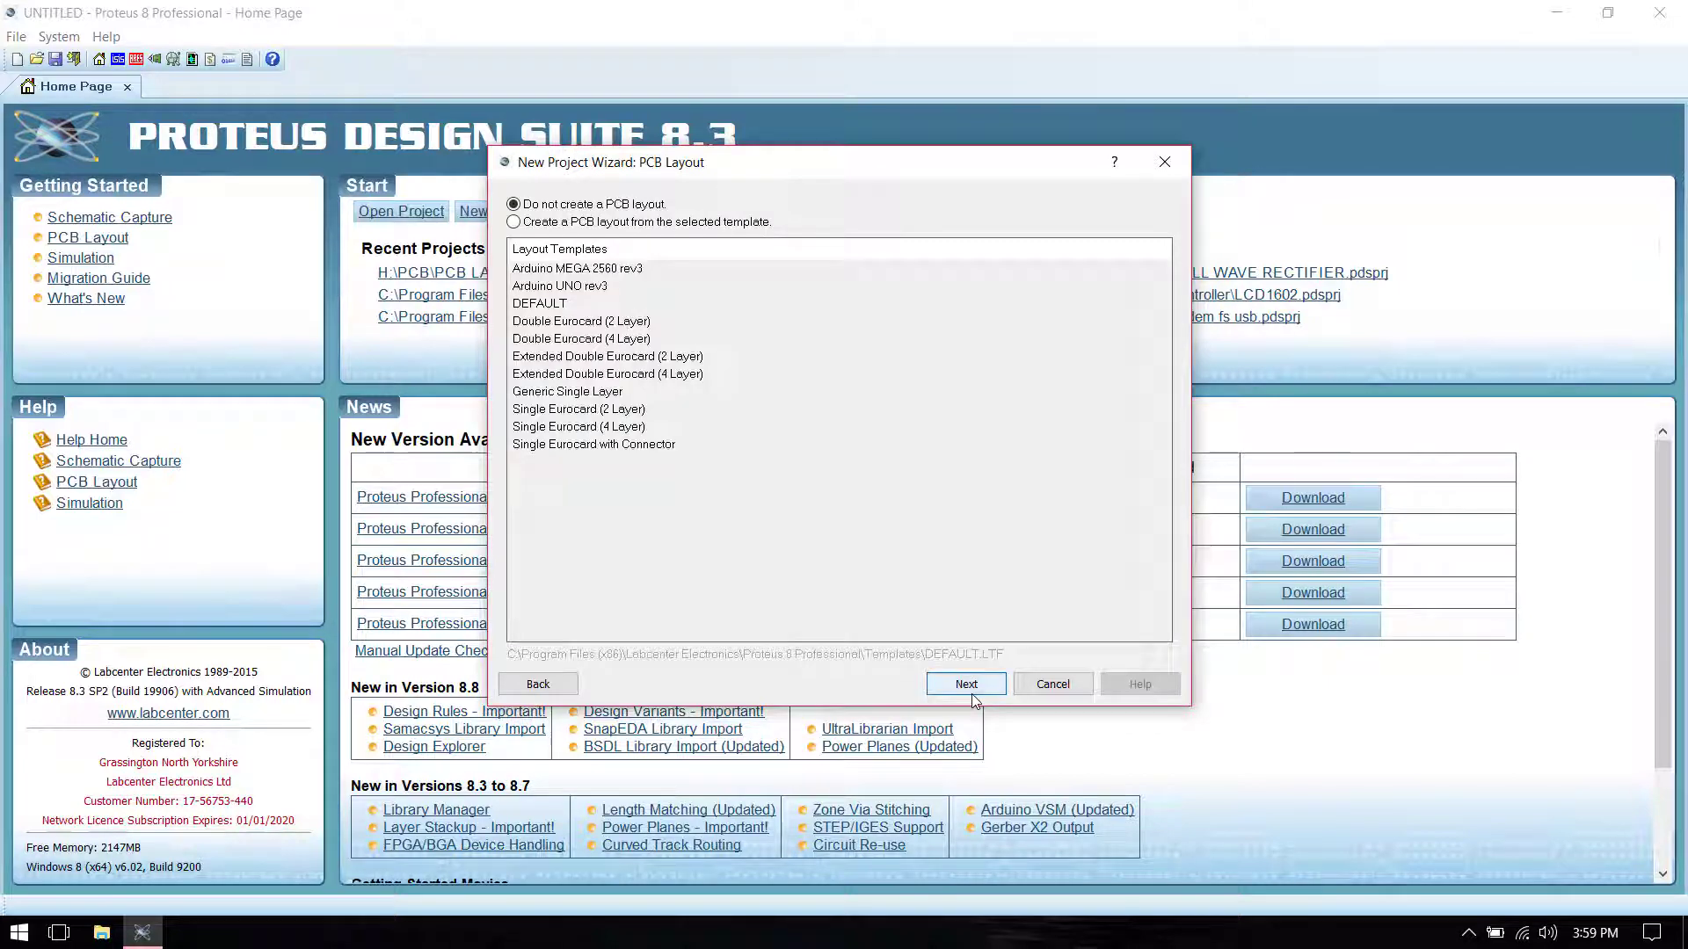
{"action": "left_click", "coordinate": [649, 225]}
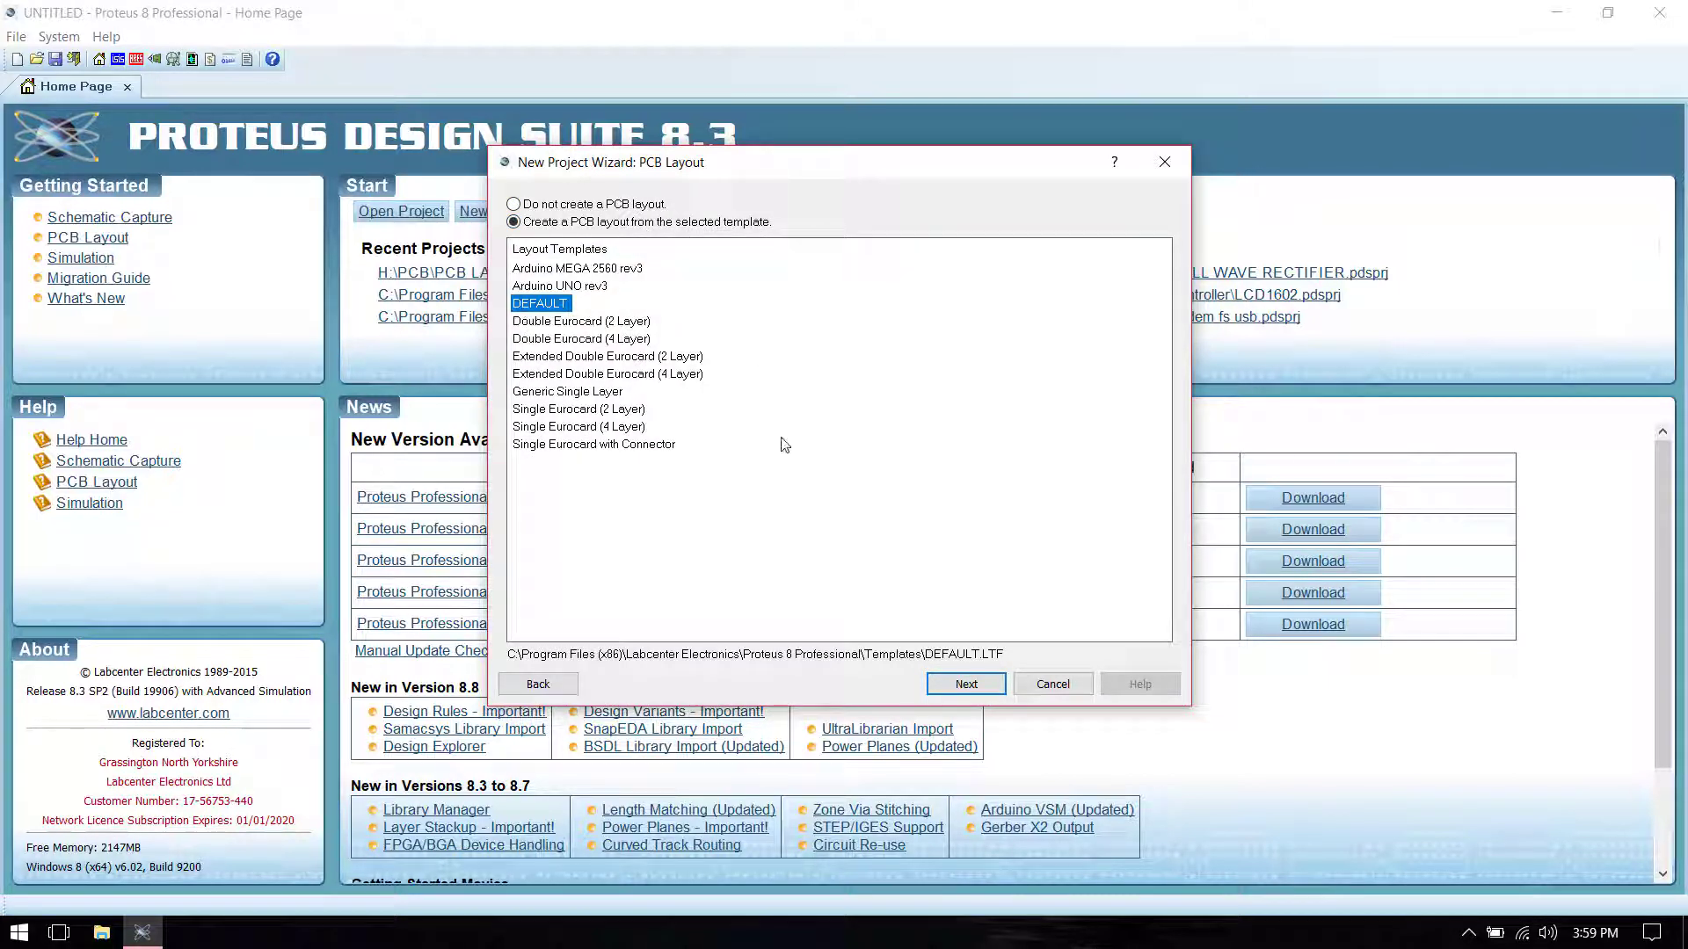
{"action": "left_click", "coordinate": [951, 687]}
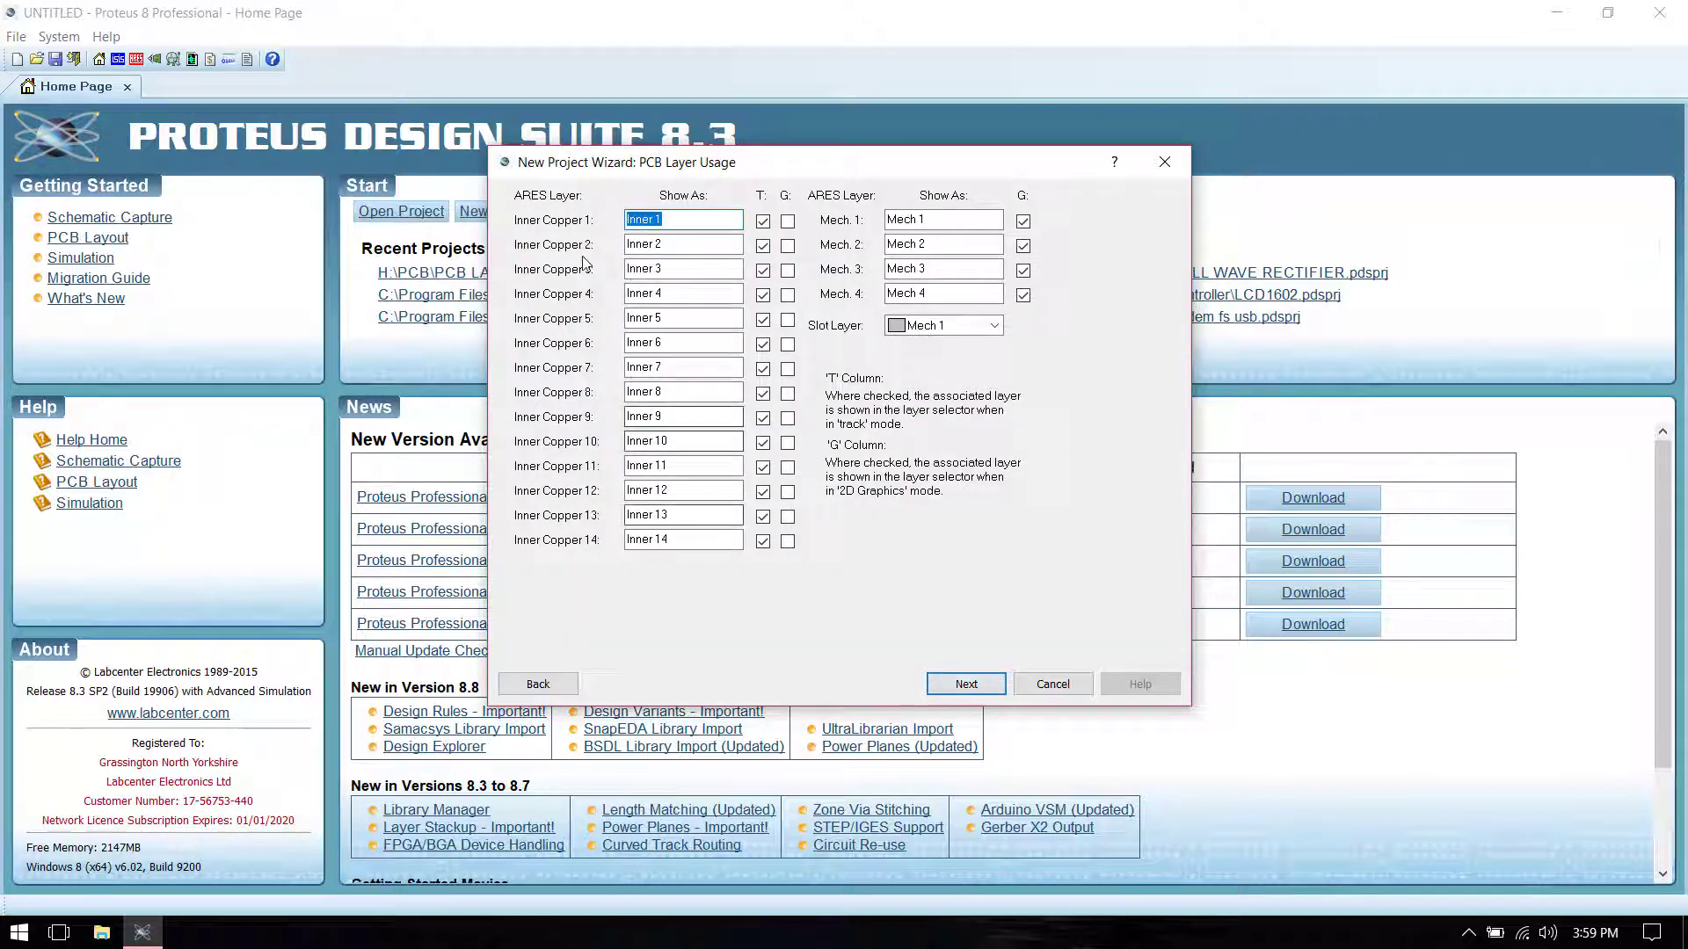
{"action": "left_click", "coordinate": [952, 686]}
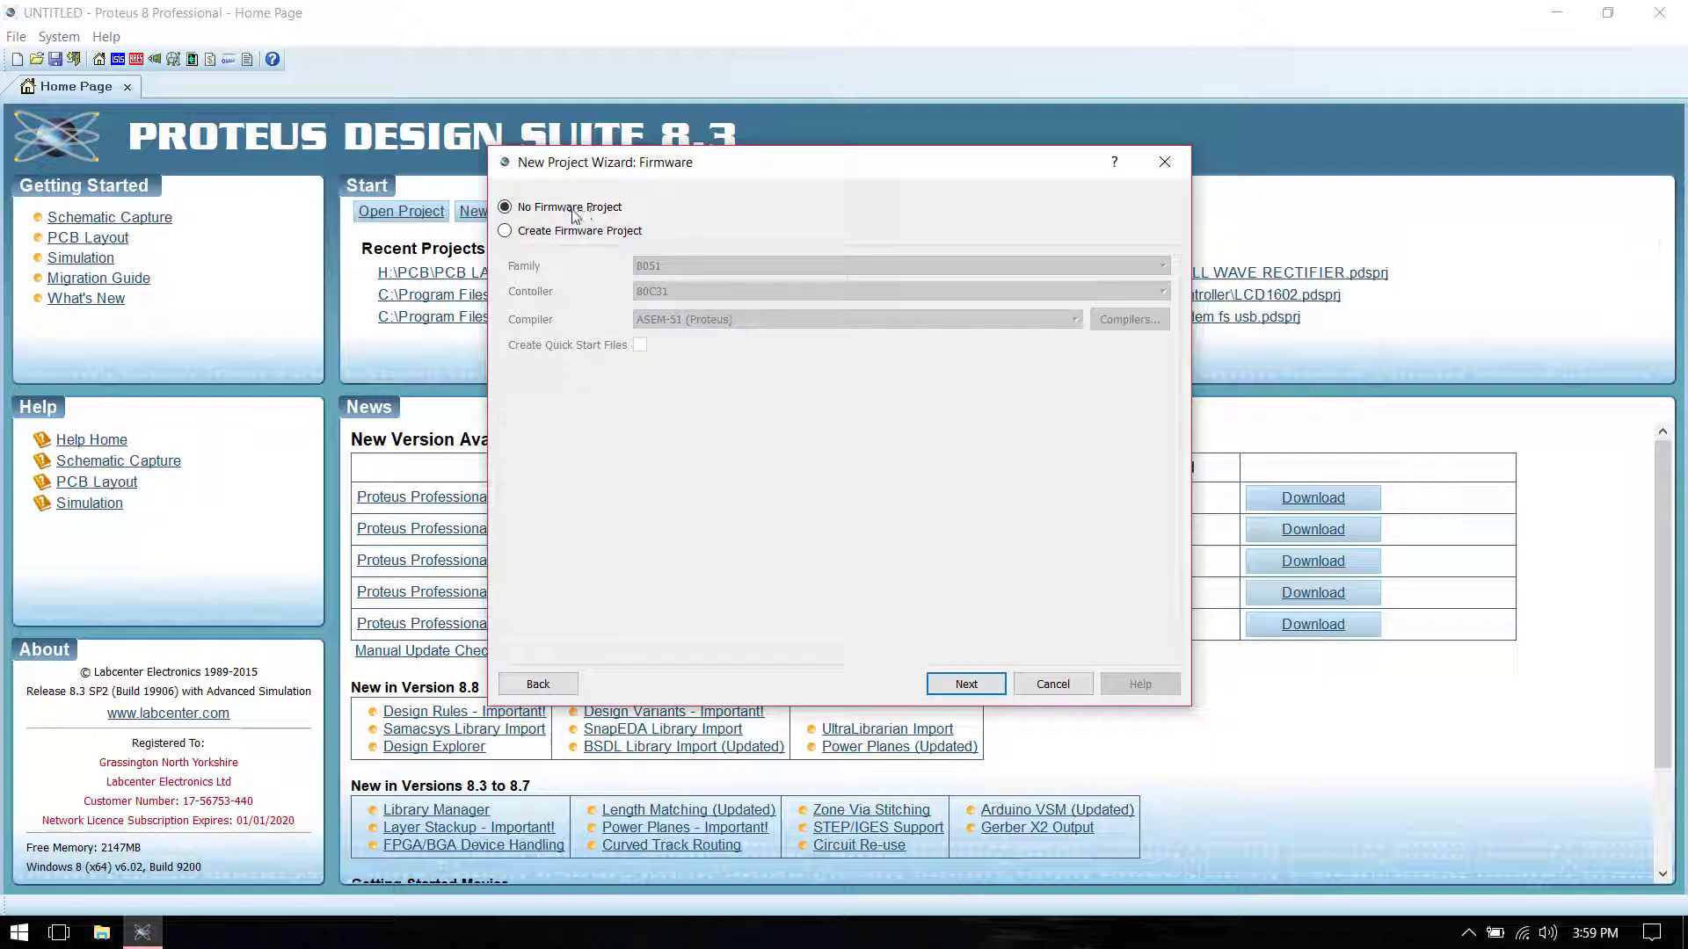
{"action": "left_click", "coordinate": [954, 688]}
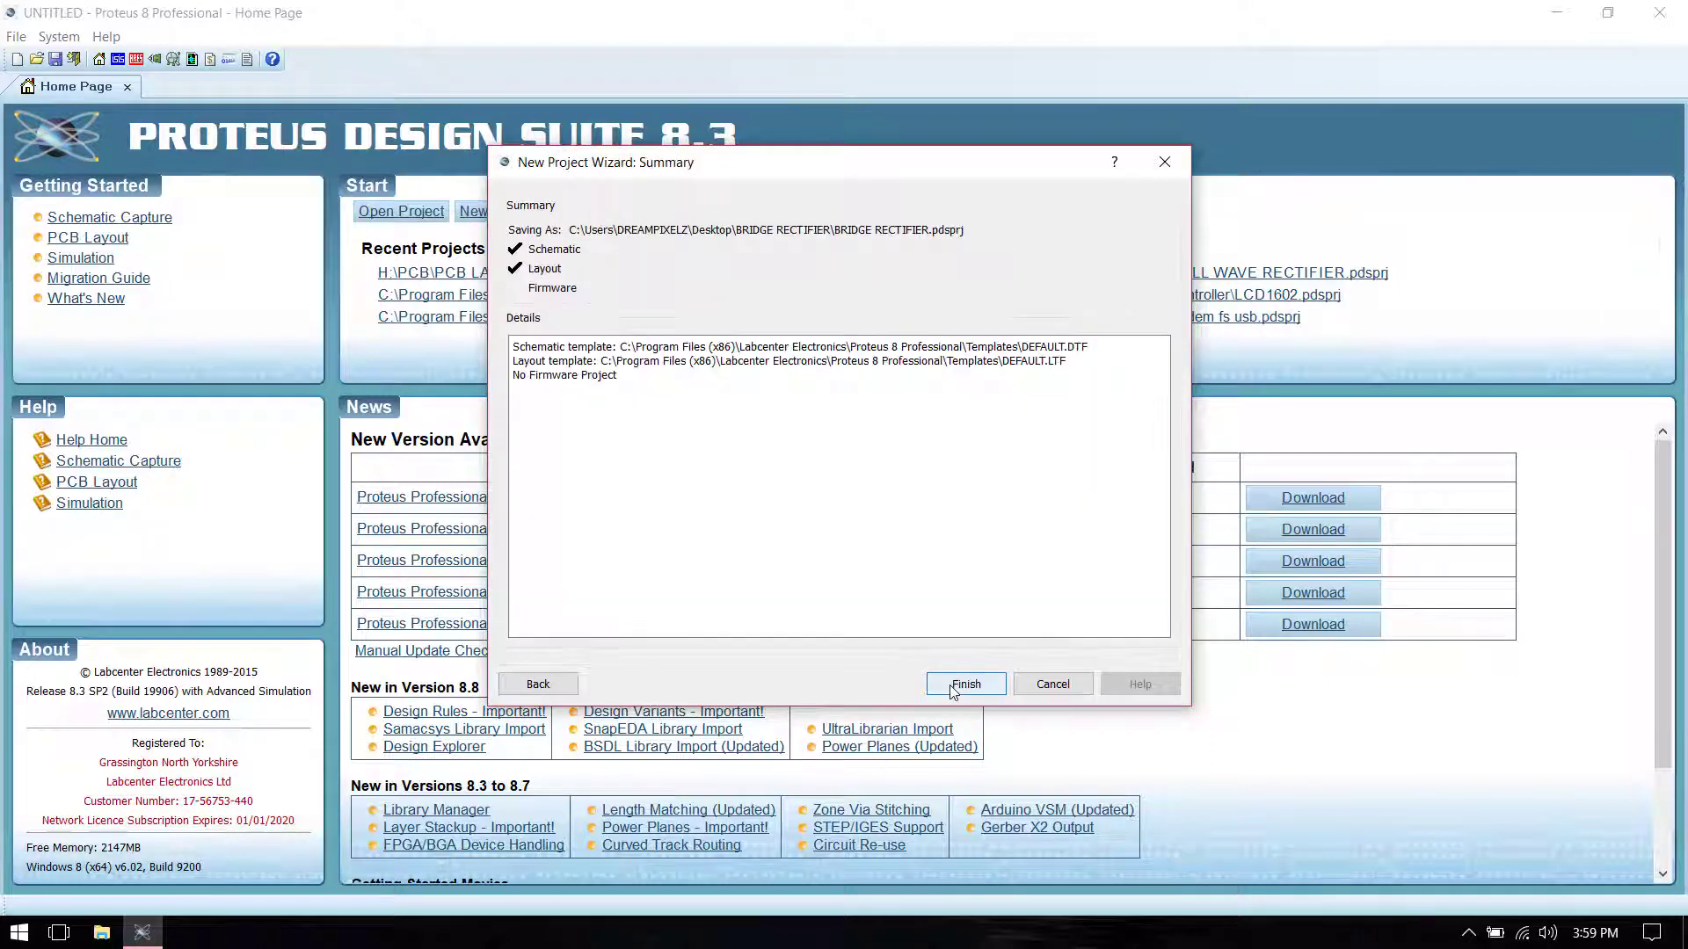
{"action": "left_click", "coordinate": [954, 688]}
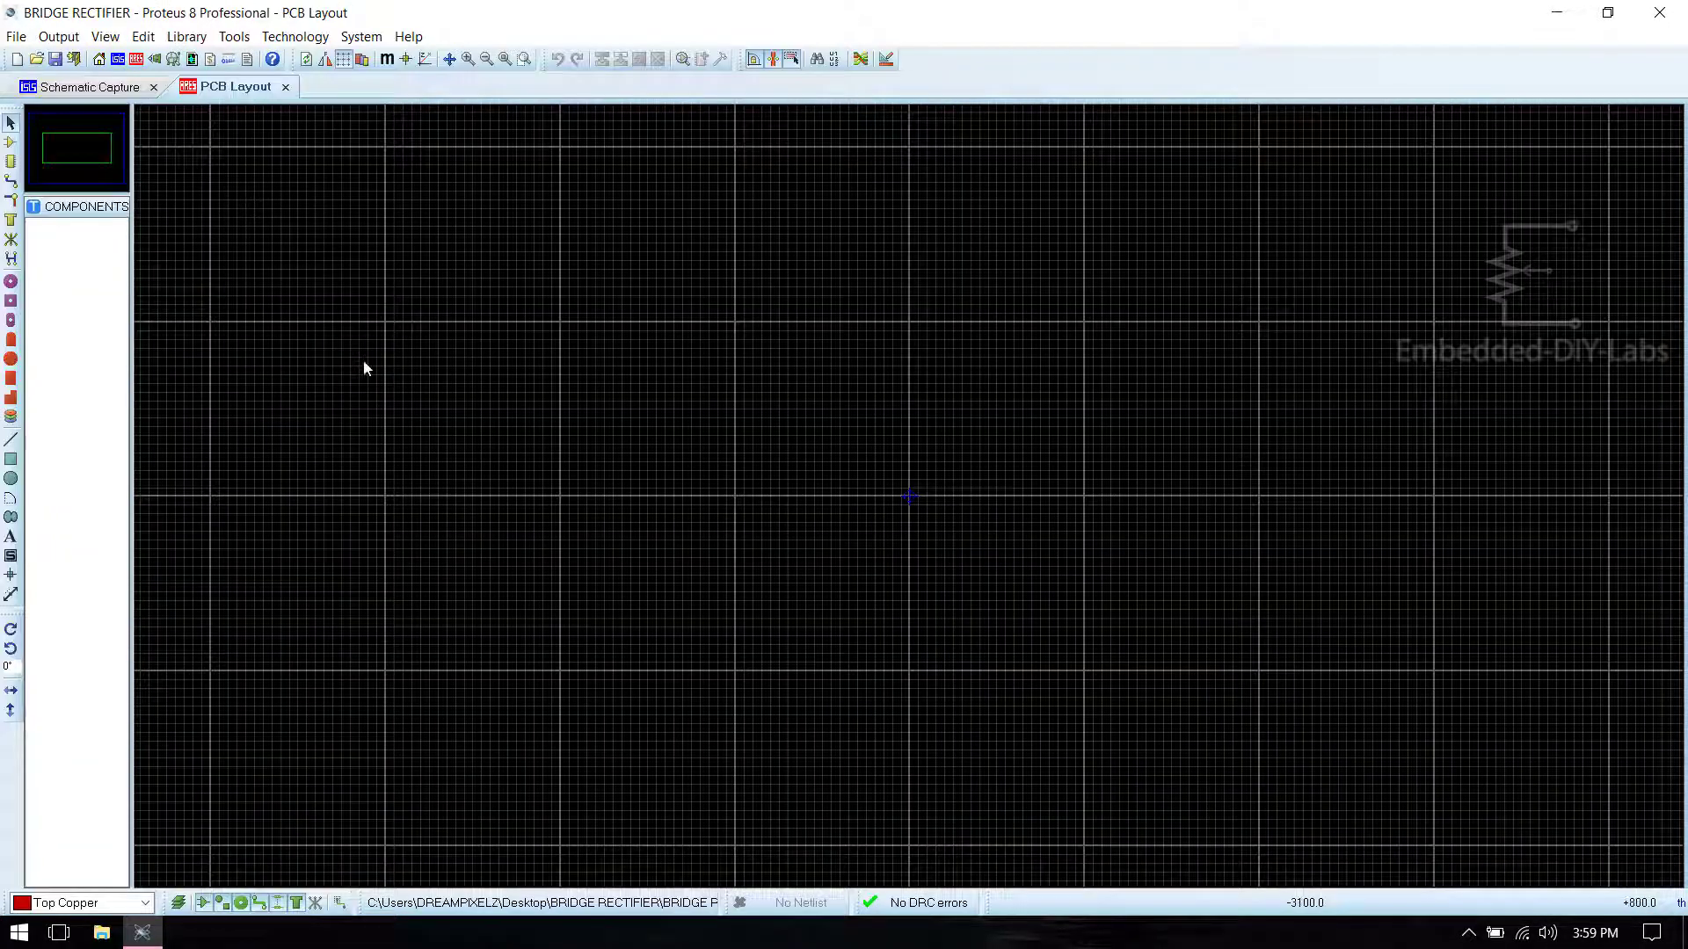
Step: In the schematic's component picker, find the VSINE sine wave AC voltage source and add it to the device list
{"action": "left_click", "coordinate": [107, 86]}
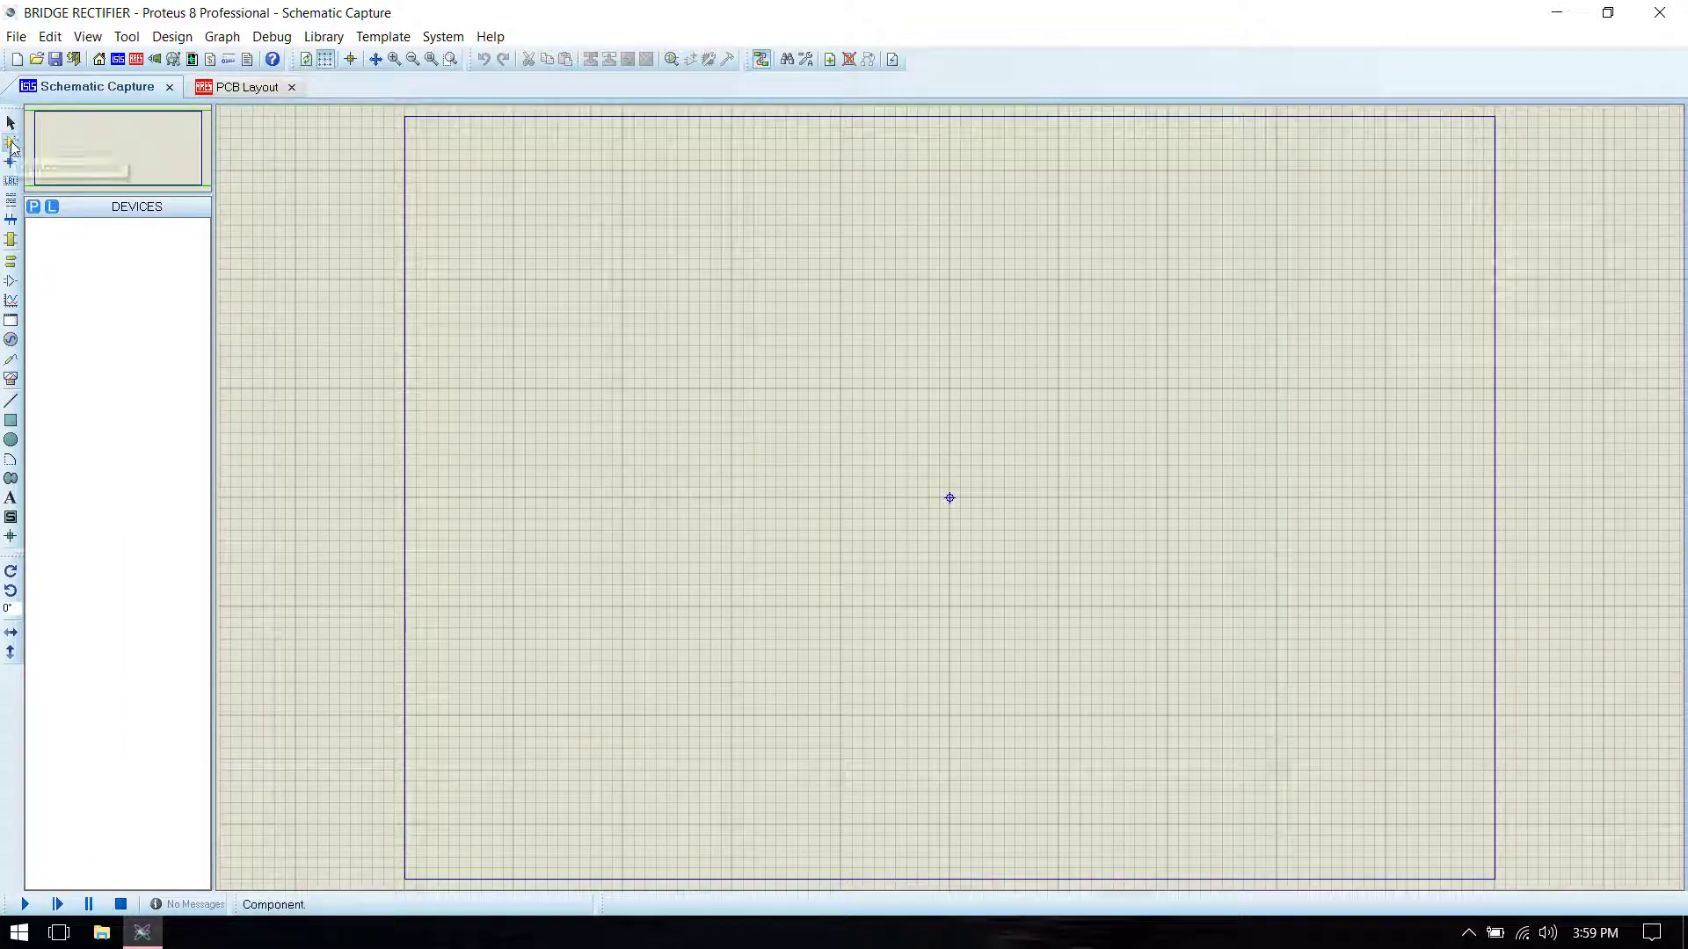
{"action": "left_click", "coordinate": [11, 144]}
{"action": "left_click", "coordinate": [34, 206]}
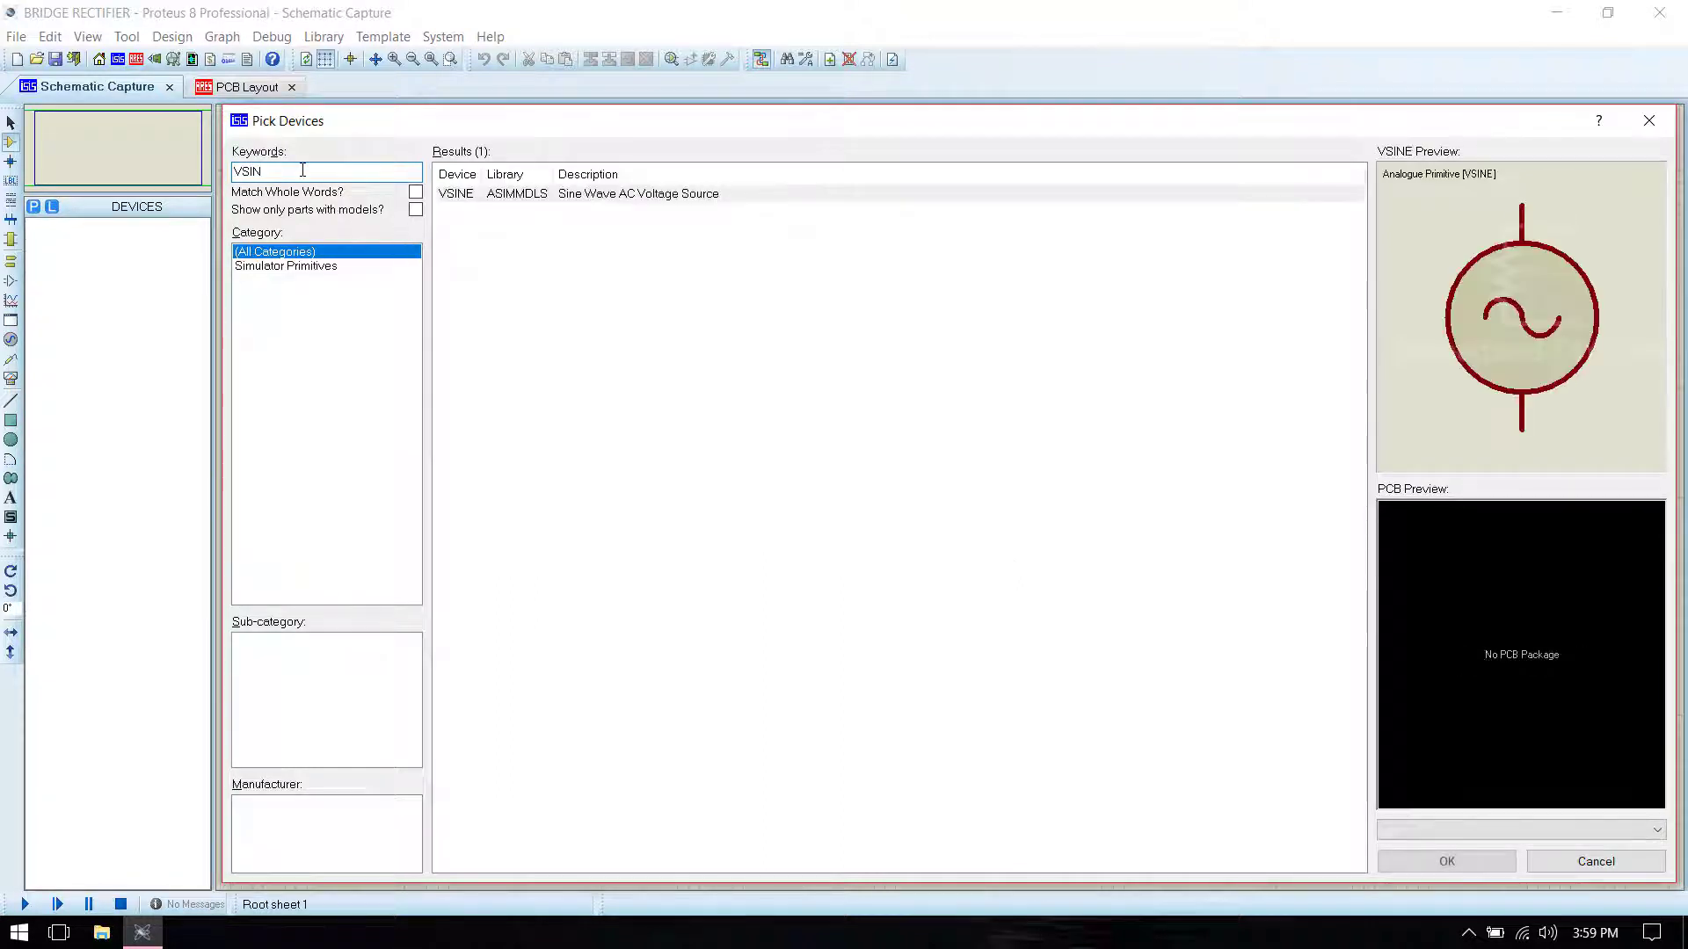
{"action": "double_click", "coordinate": [668, 194]}
Step: Search the component library for TRANSFORMER and add the simple transformer TRAN-2P2S to the device list
{"action": "left_click", "coordinate": [356, 176]}
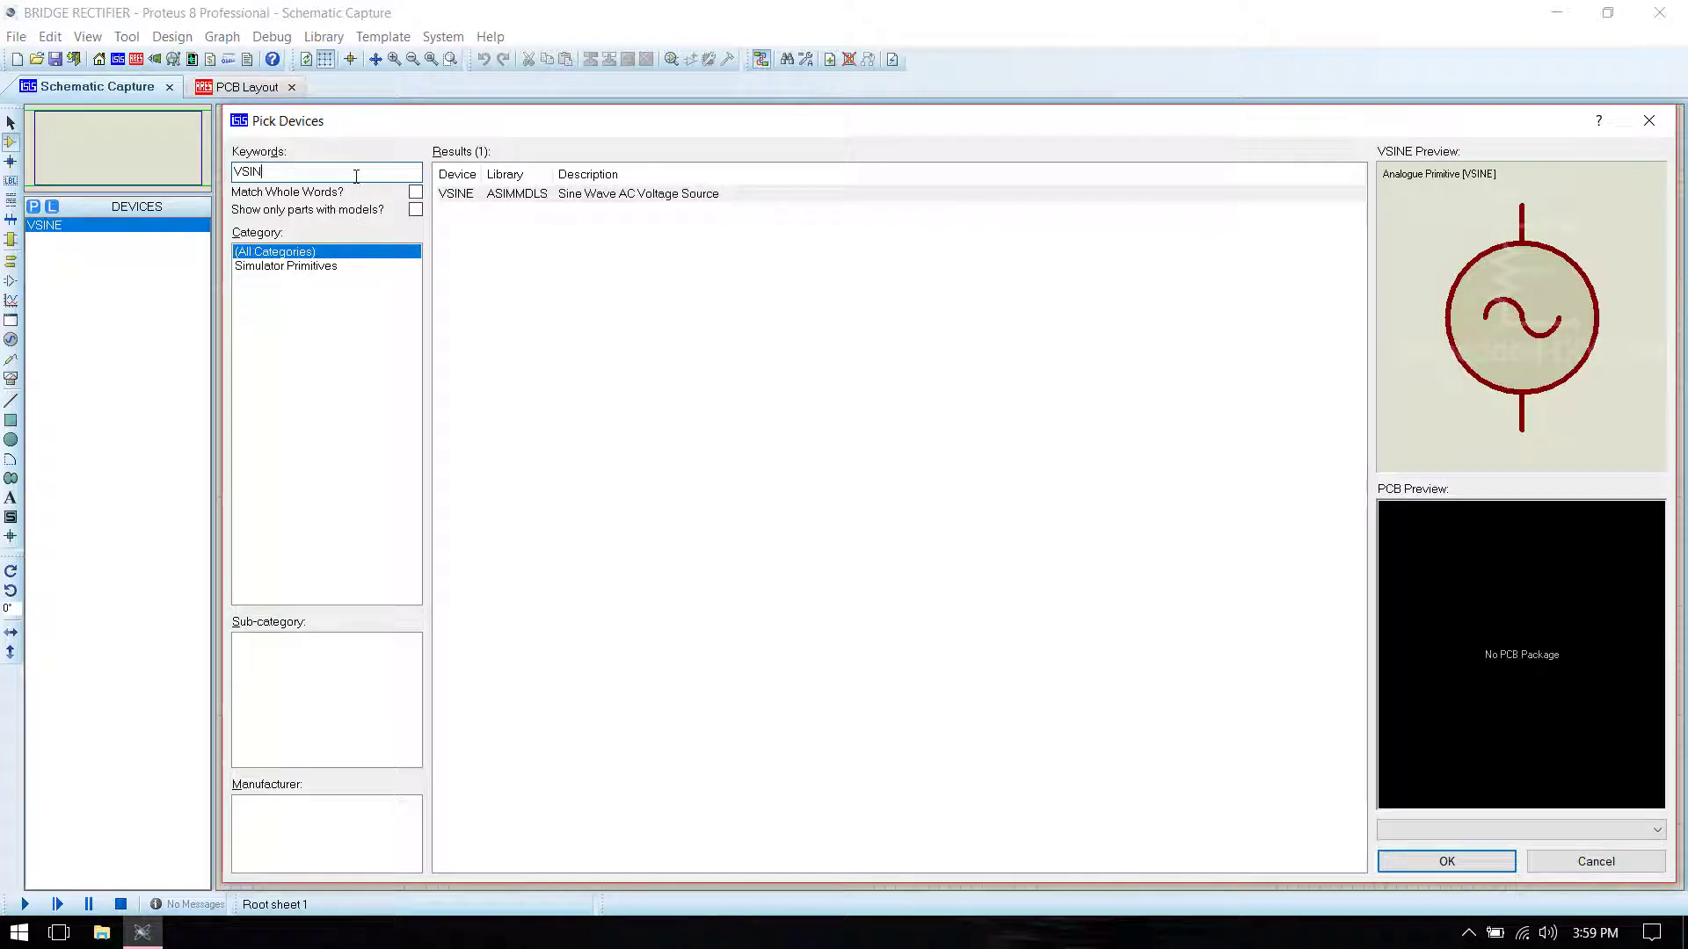
{"action": "key", "text": "BackSpace"}
{"action": "key", "text": "BackSpace"}
{"action": "key", "text": "BackSpace"}
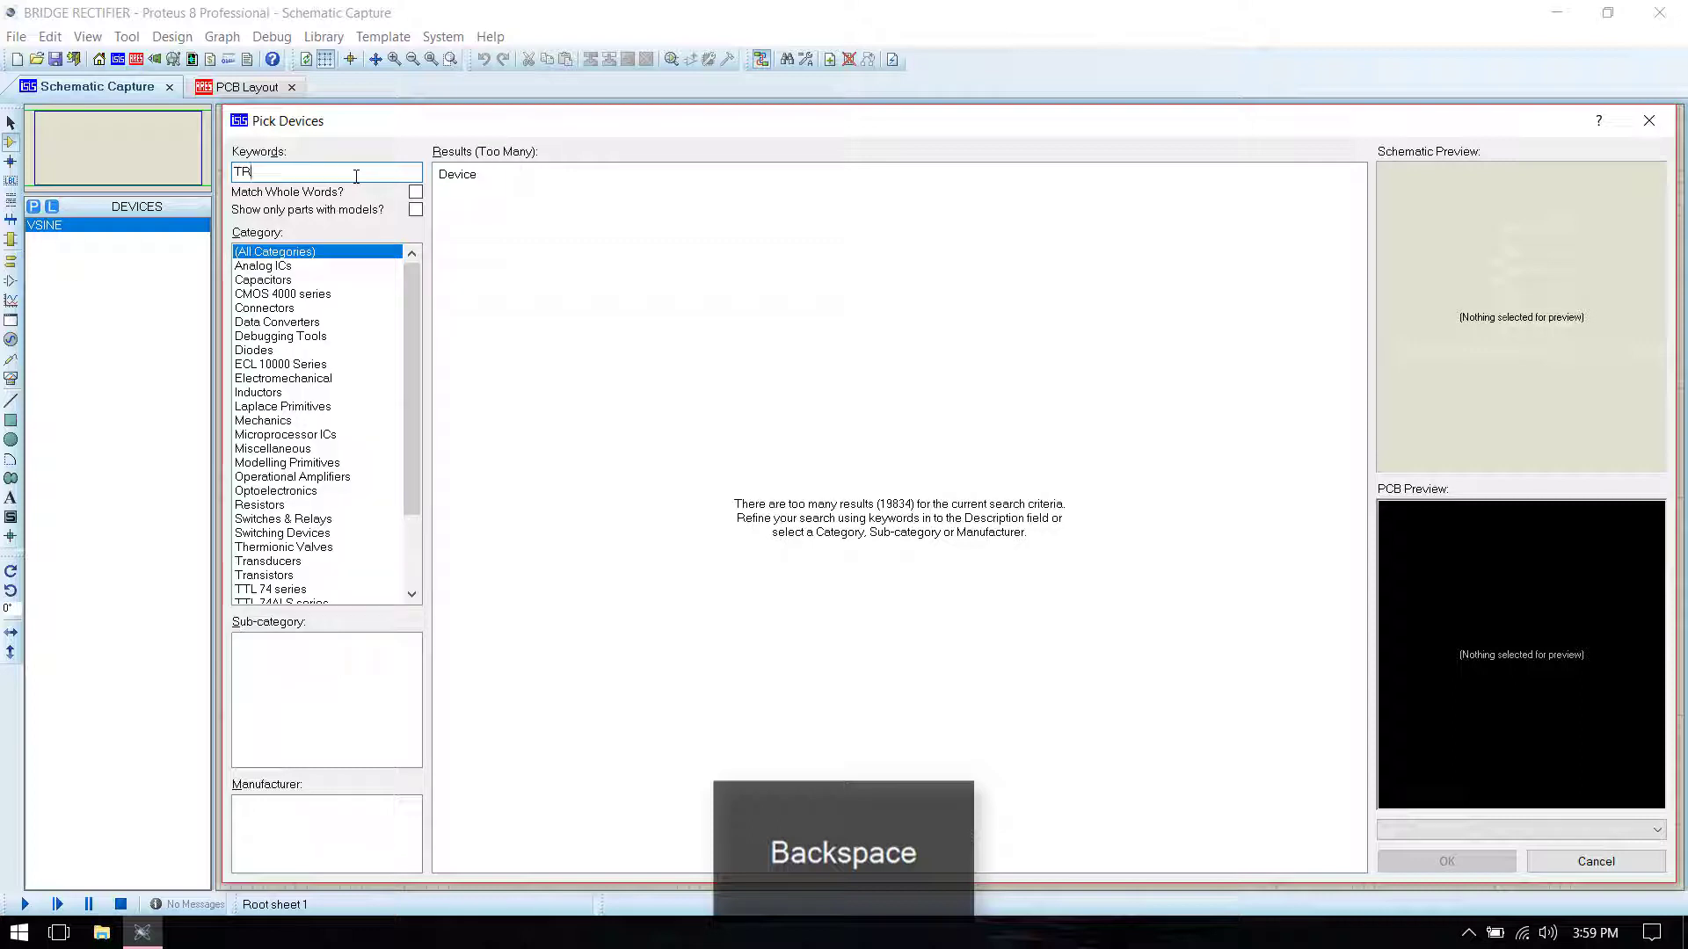
{"action": "type", "text": "SFORMER"}
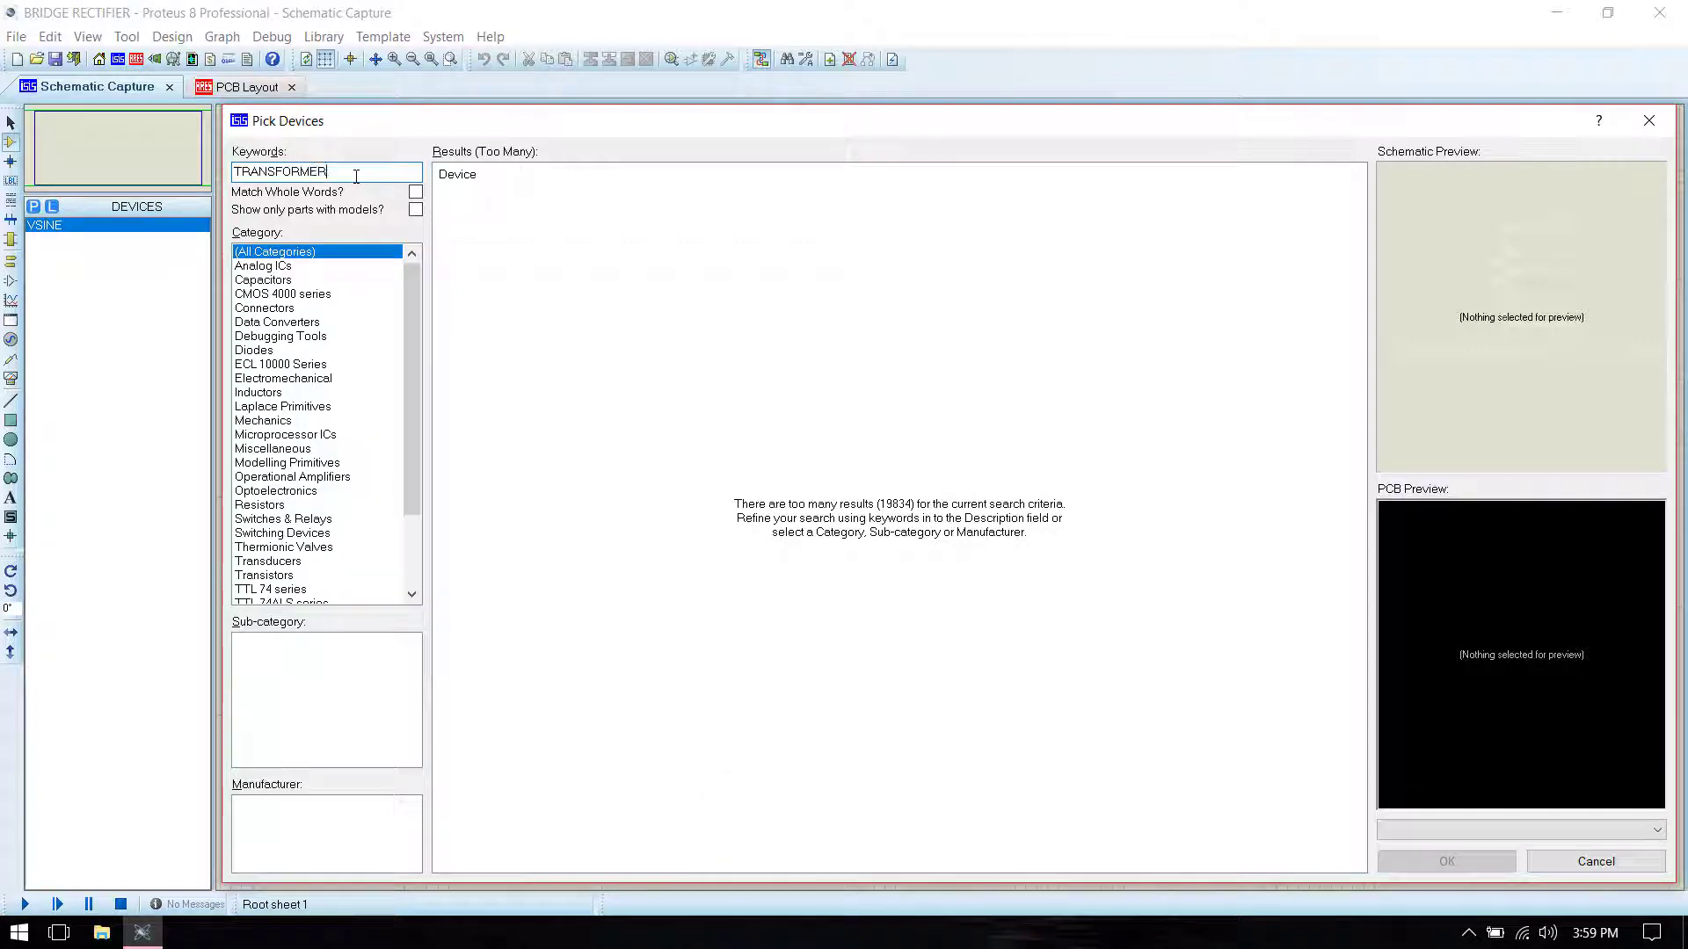
{"action": "left_click", "coordinate": [514, 220]}
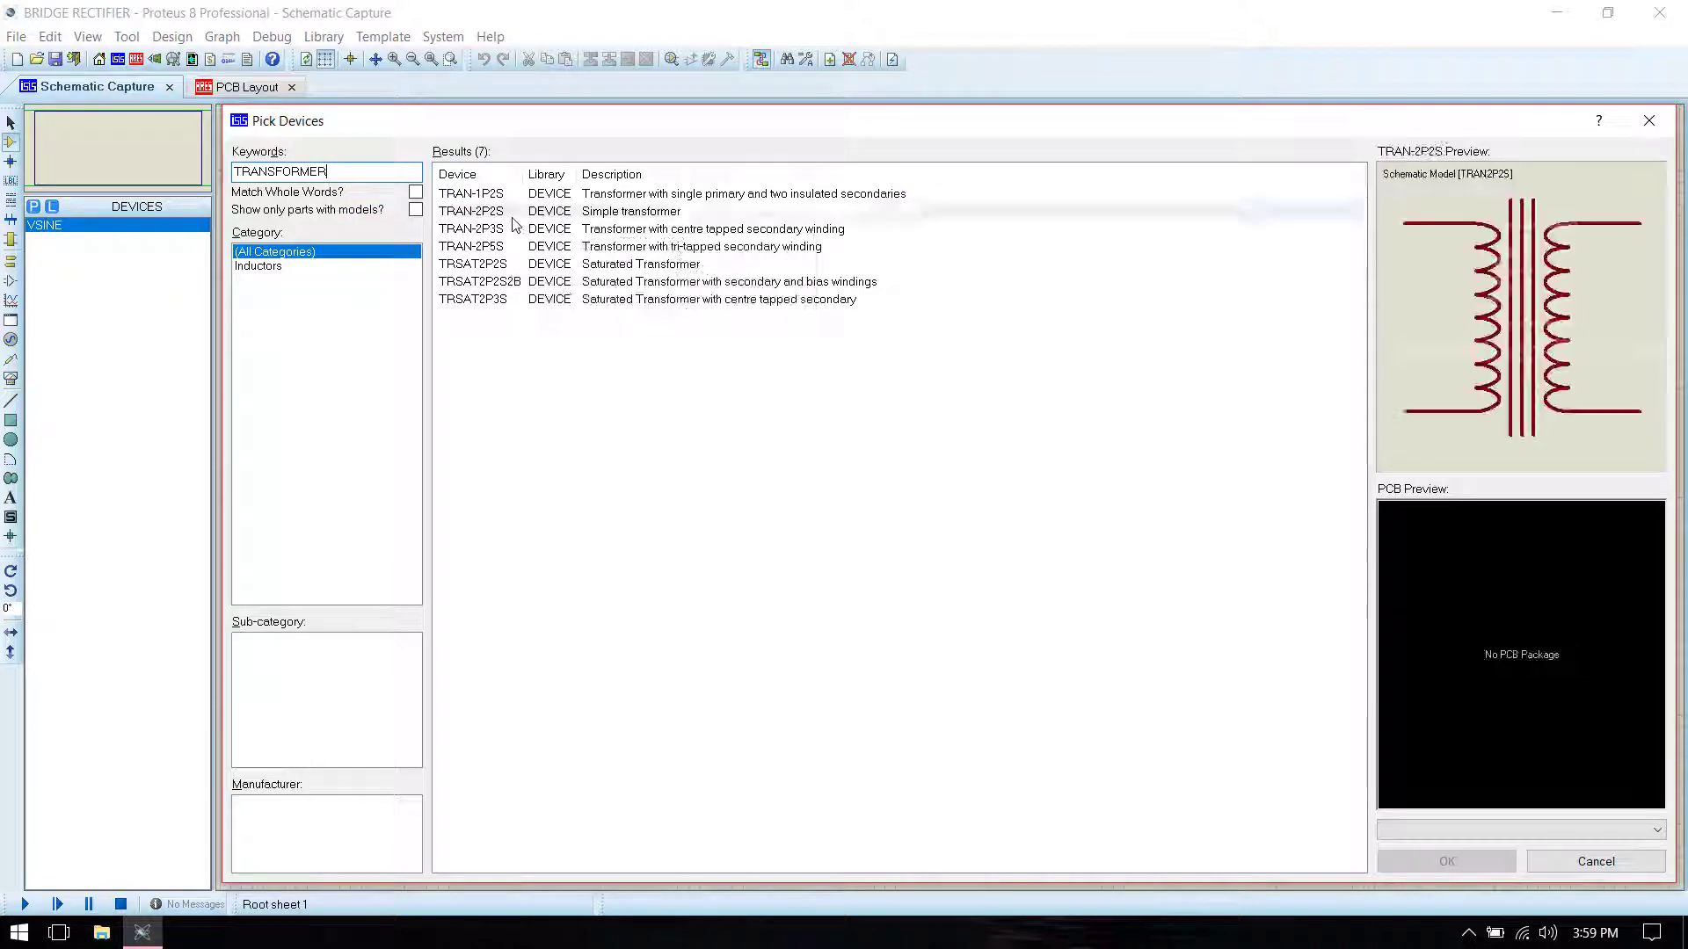
{"action": "double_click", "coordinate": [514, 218]}
Step: Search for BRIDGE among generic diodes and add the generic bridge rectifier BRIDGE to the device list
{"action": "left_click_drag", "start_coordinate": [333, 172], "coordinate": [205, 176]}
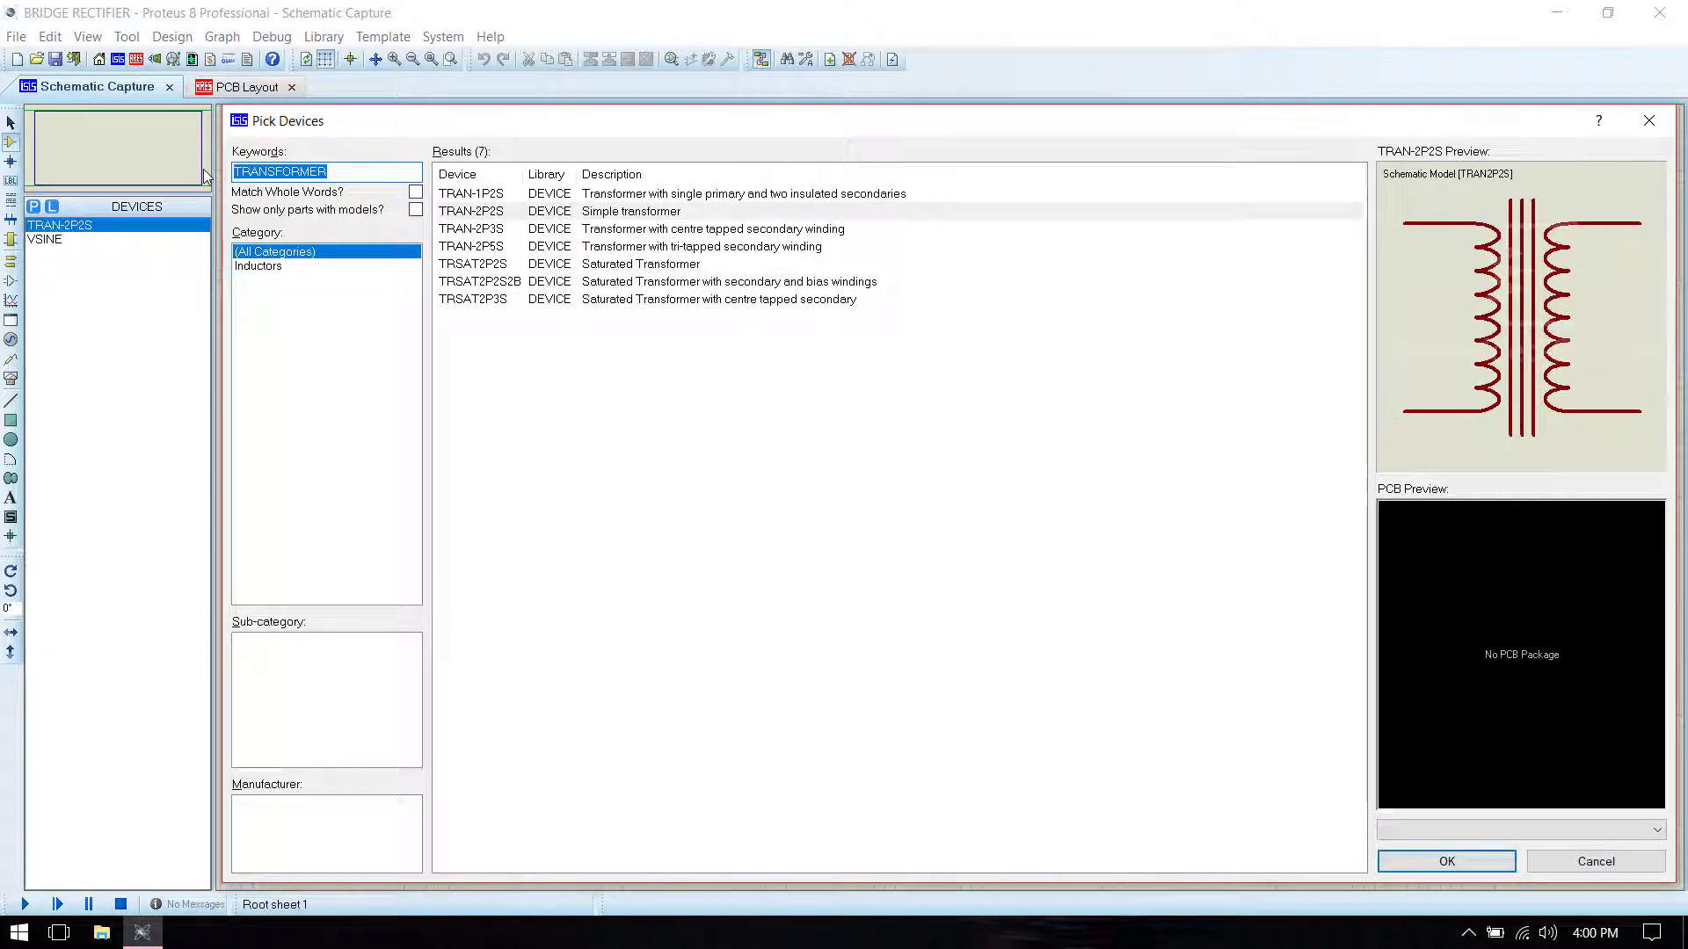
{"action": "type", "text": "BRIDGE"}
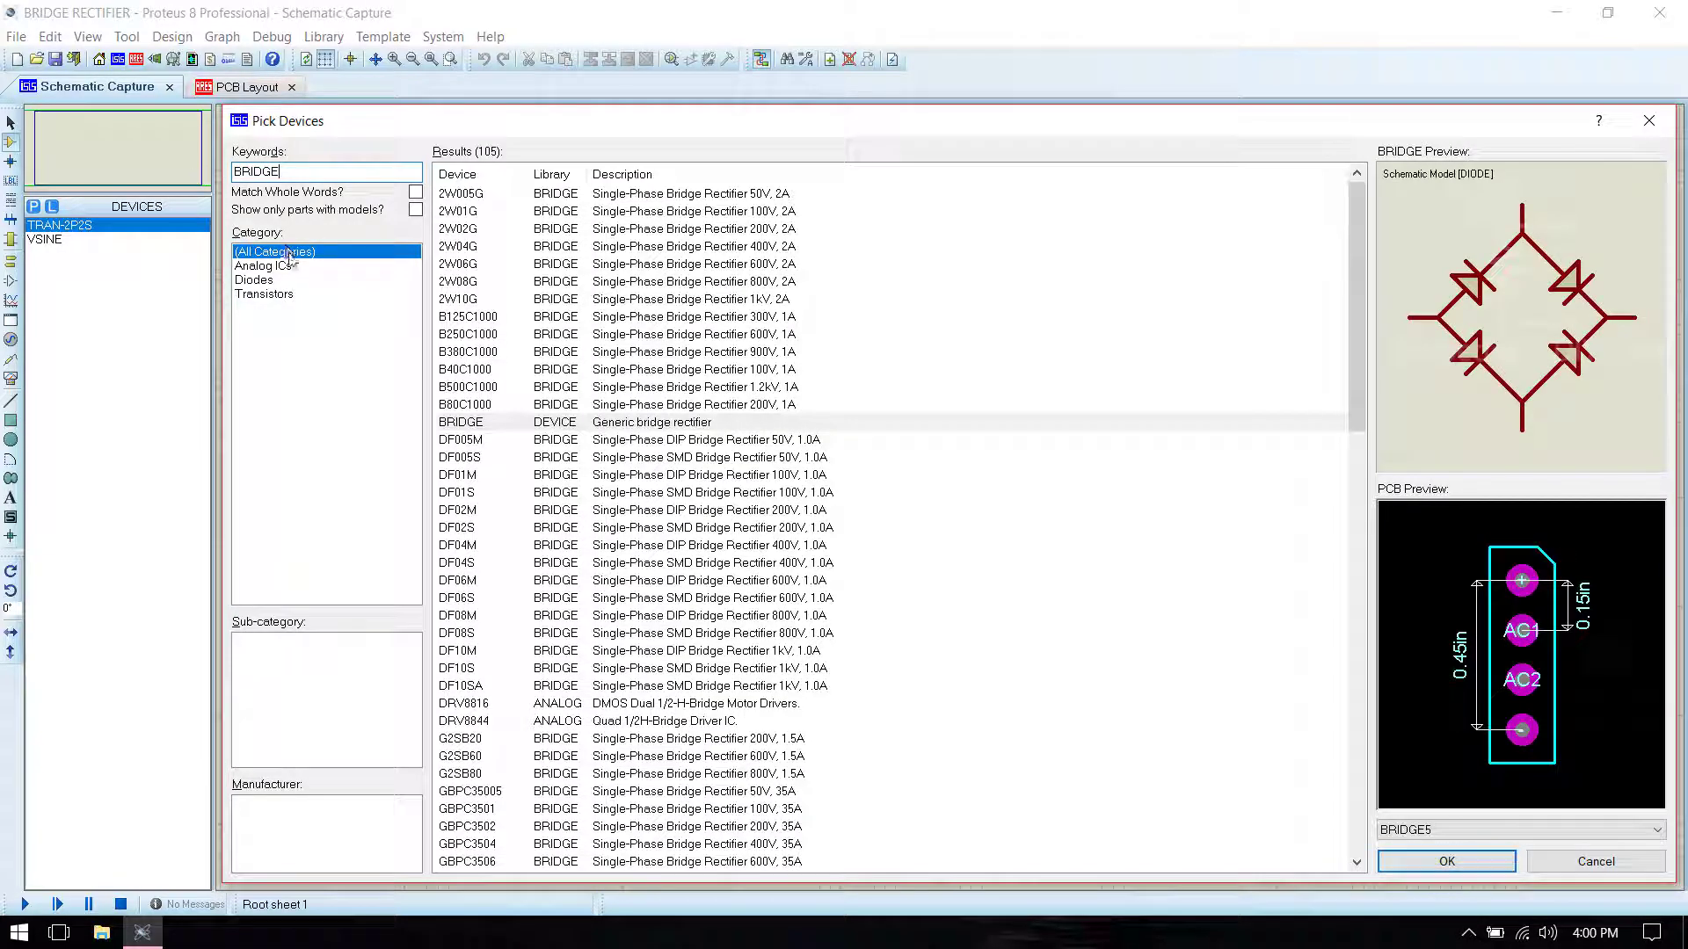
{"action": "left_click", "coordinate": [298, 282]}
{"action": "left_click", "coordinate": [298, 670]}
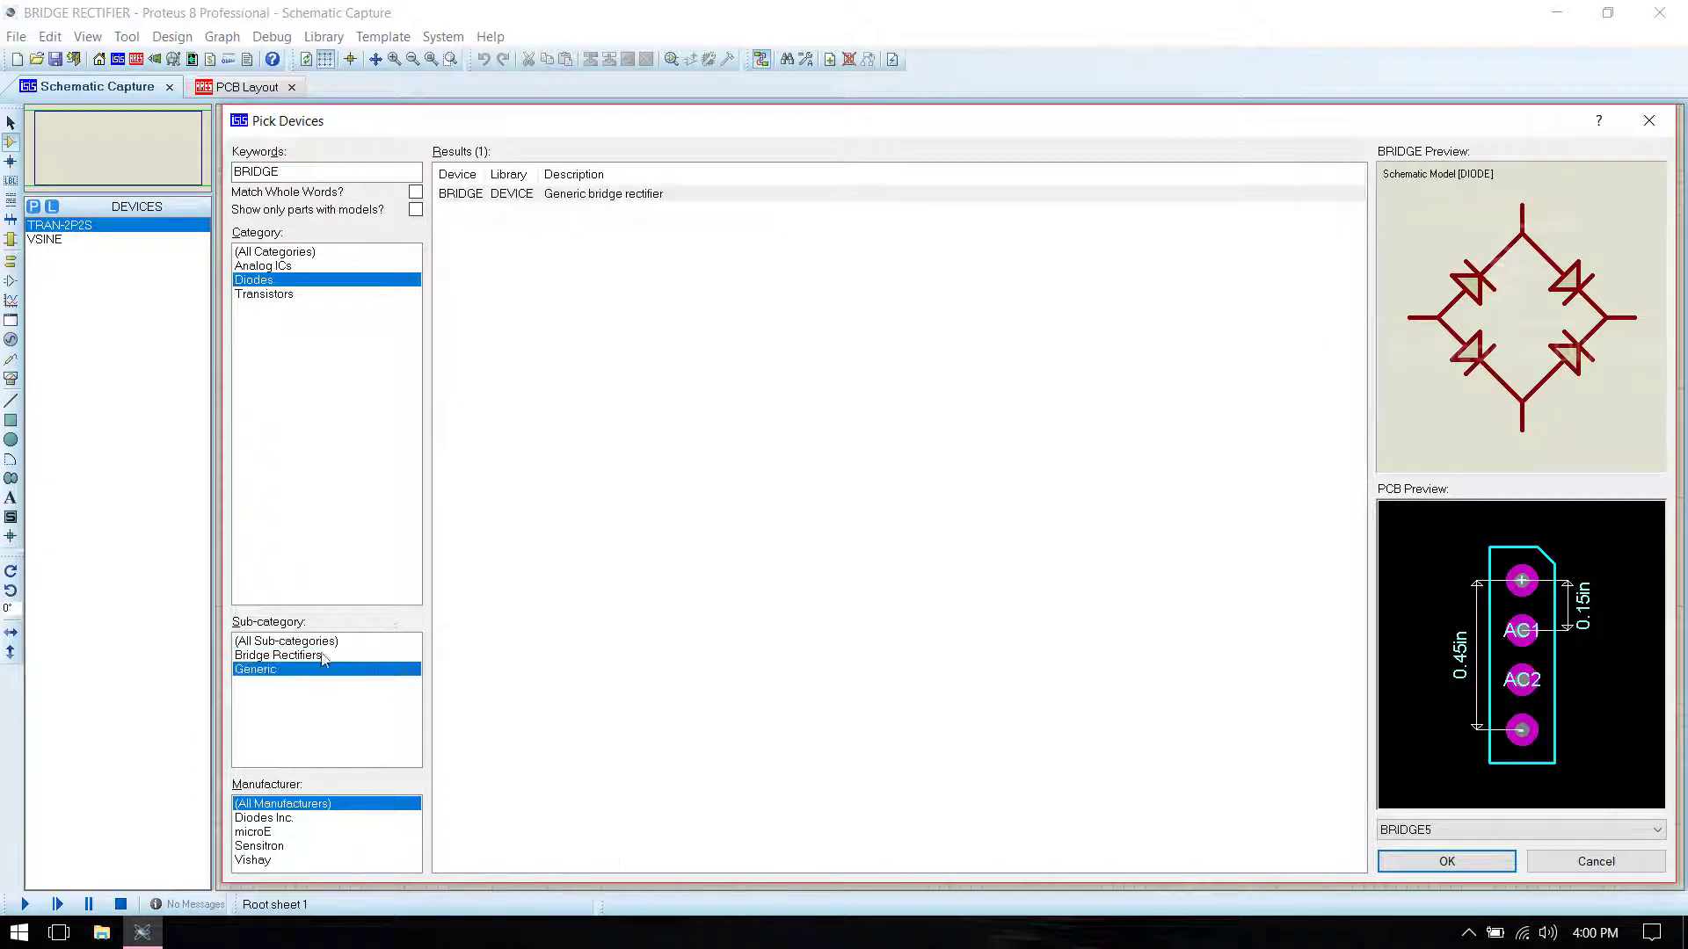
{"action": "double_click", "coordinate": [587, 195]}
Step: Search for 100U among high temp radial capacitors and add the 25 V HITEMP100U25V318M to the device list
{"action": "left_click", "coordinate": [356, 173]}
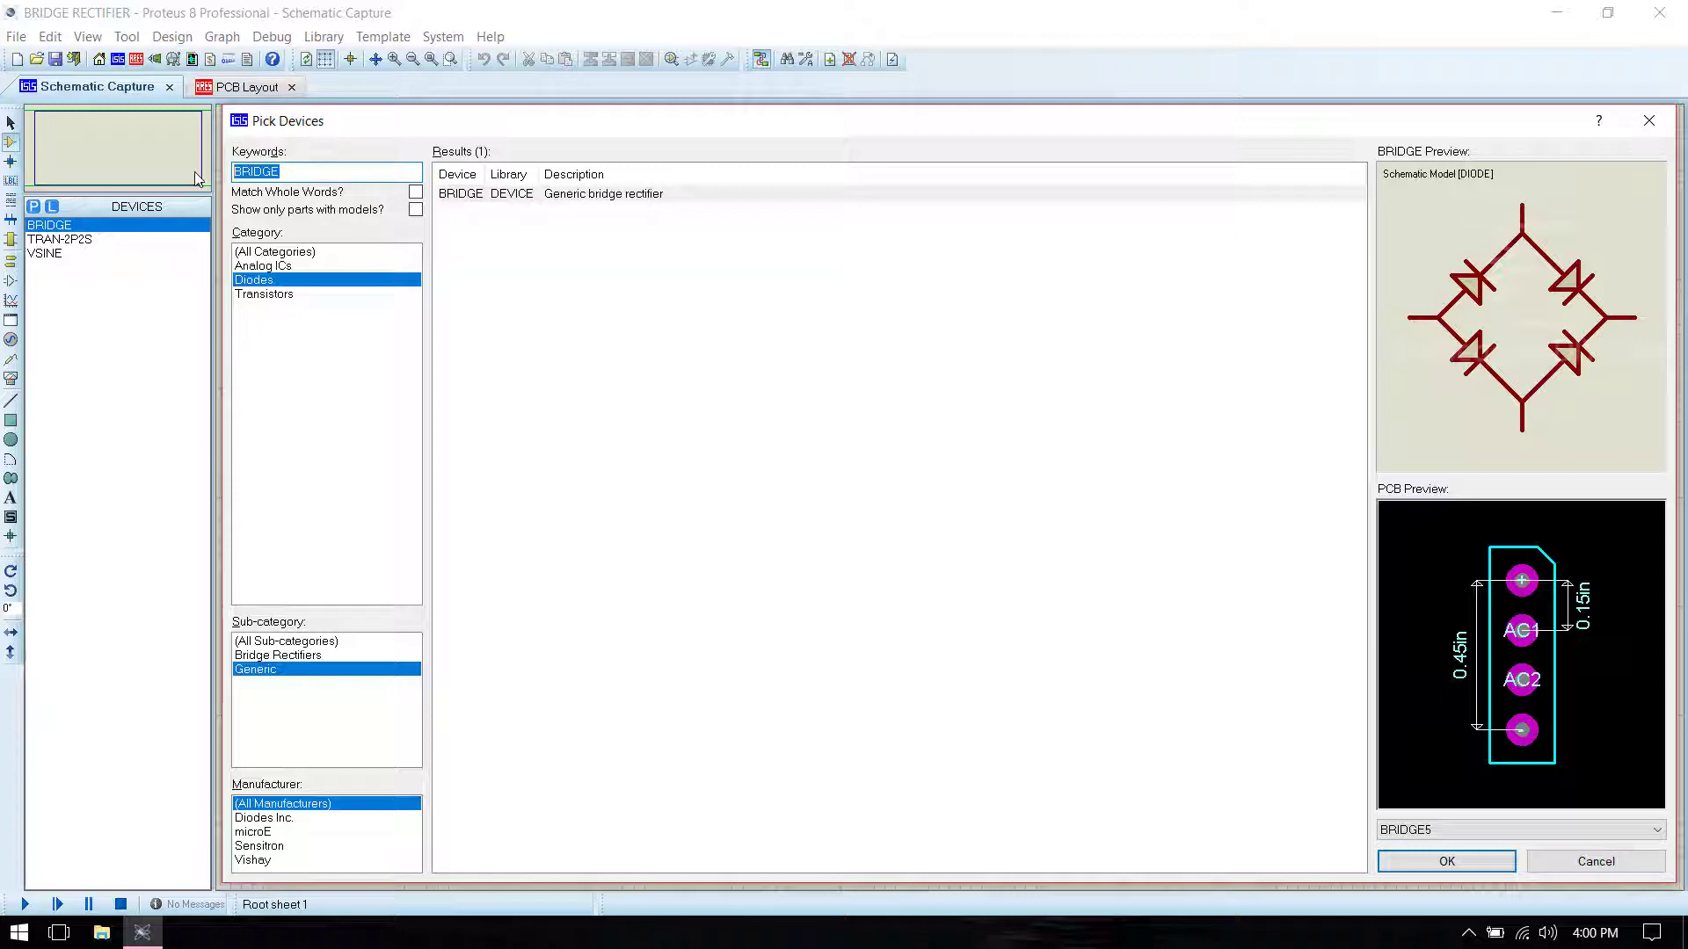
{"action": "type", "text": "100U"}
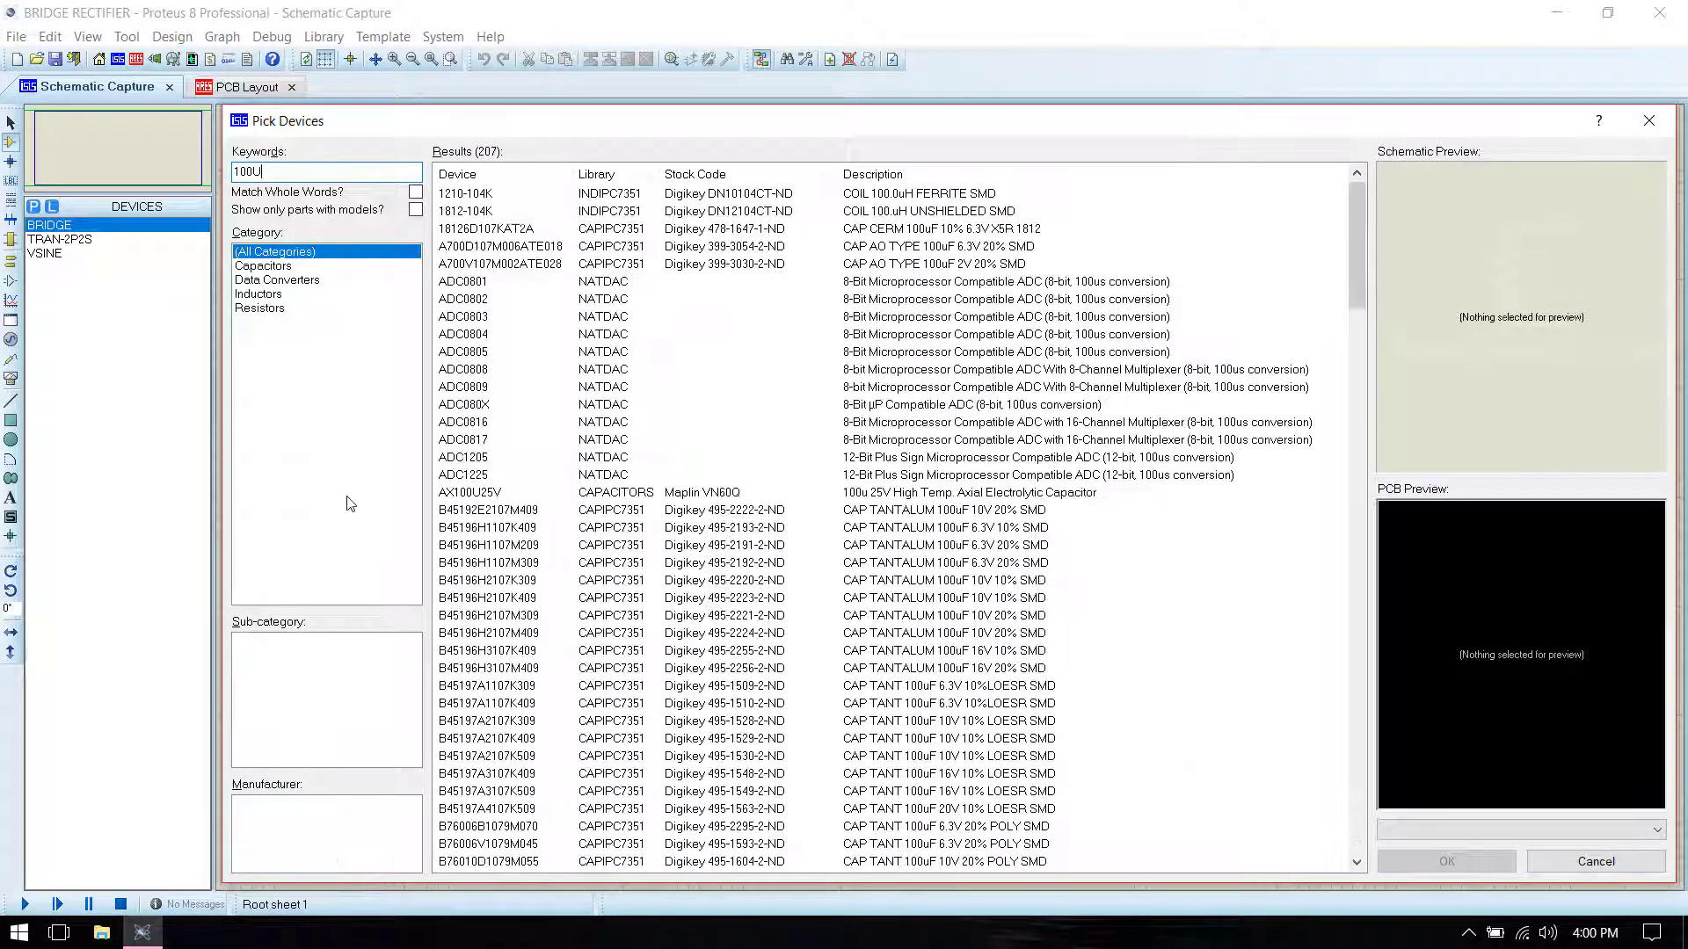
{"action": "left_click", "coordinate": [308, 270]}
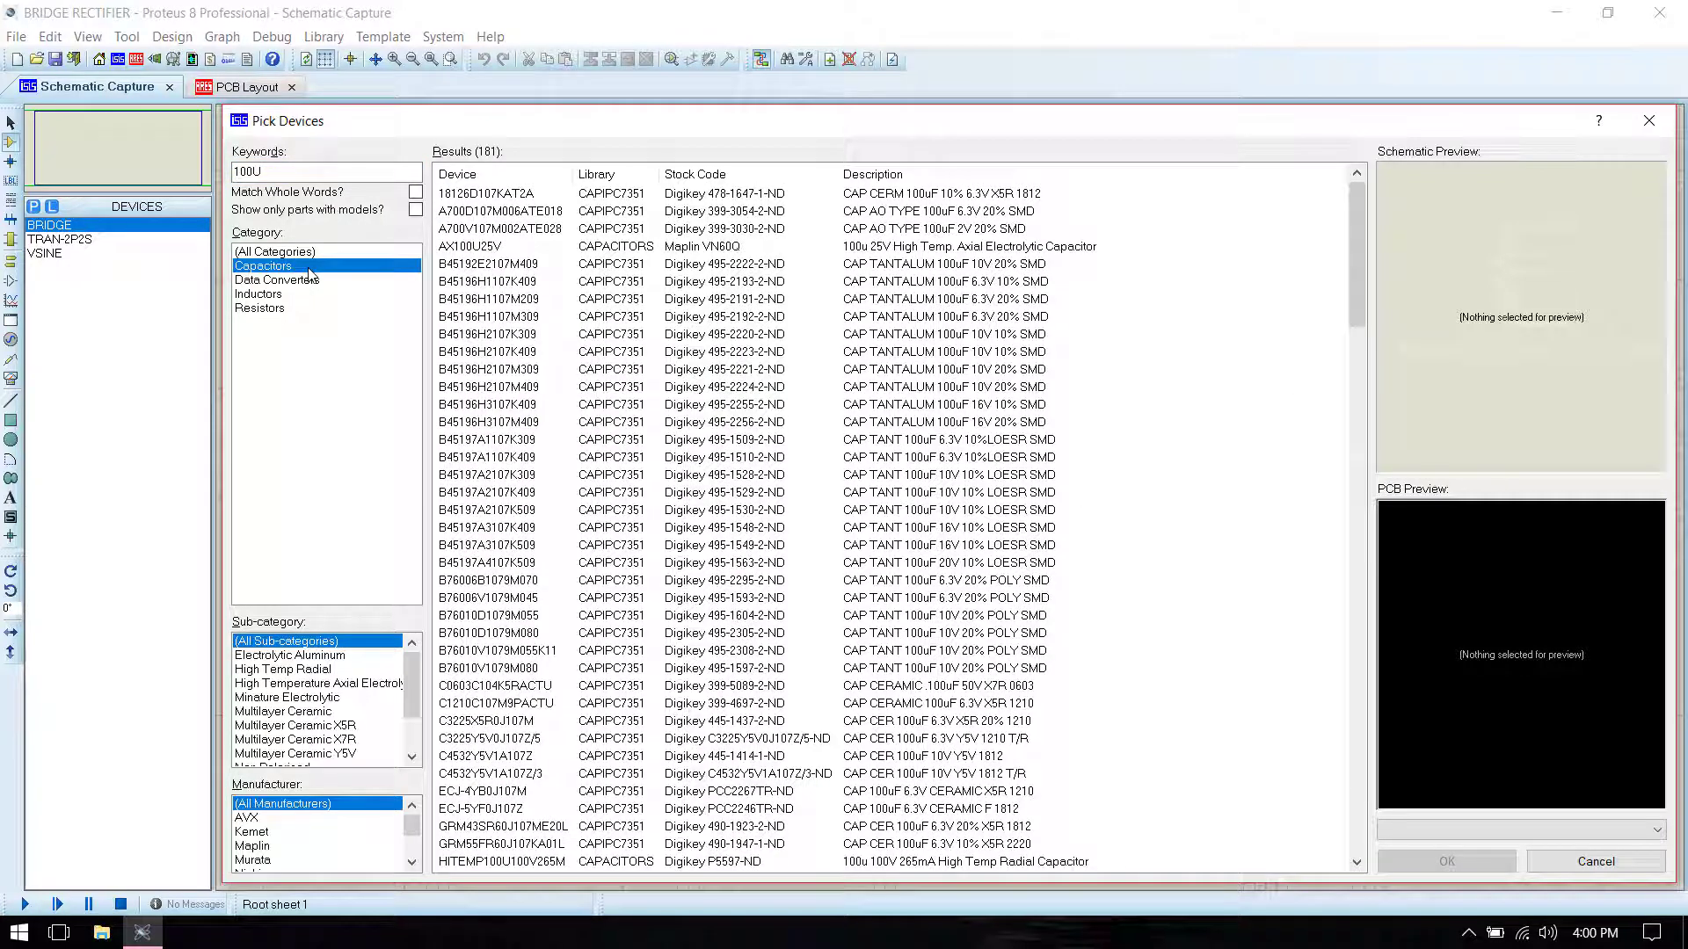
{"action": "left_click", "coordinate": [274, 671]}
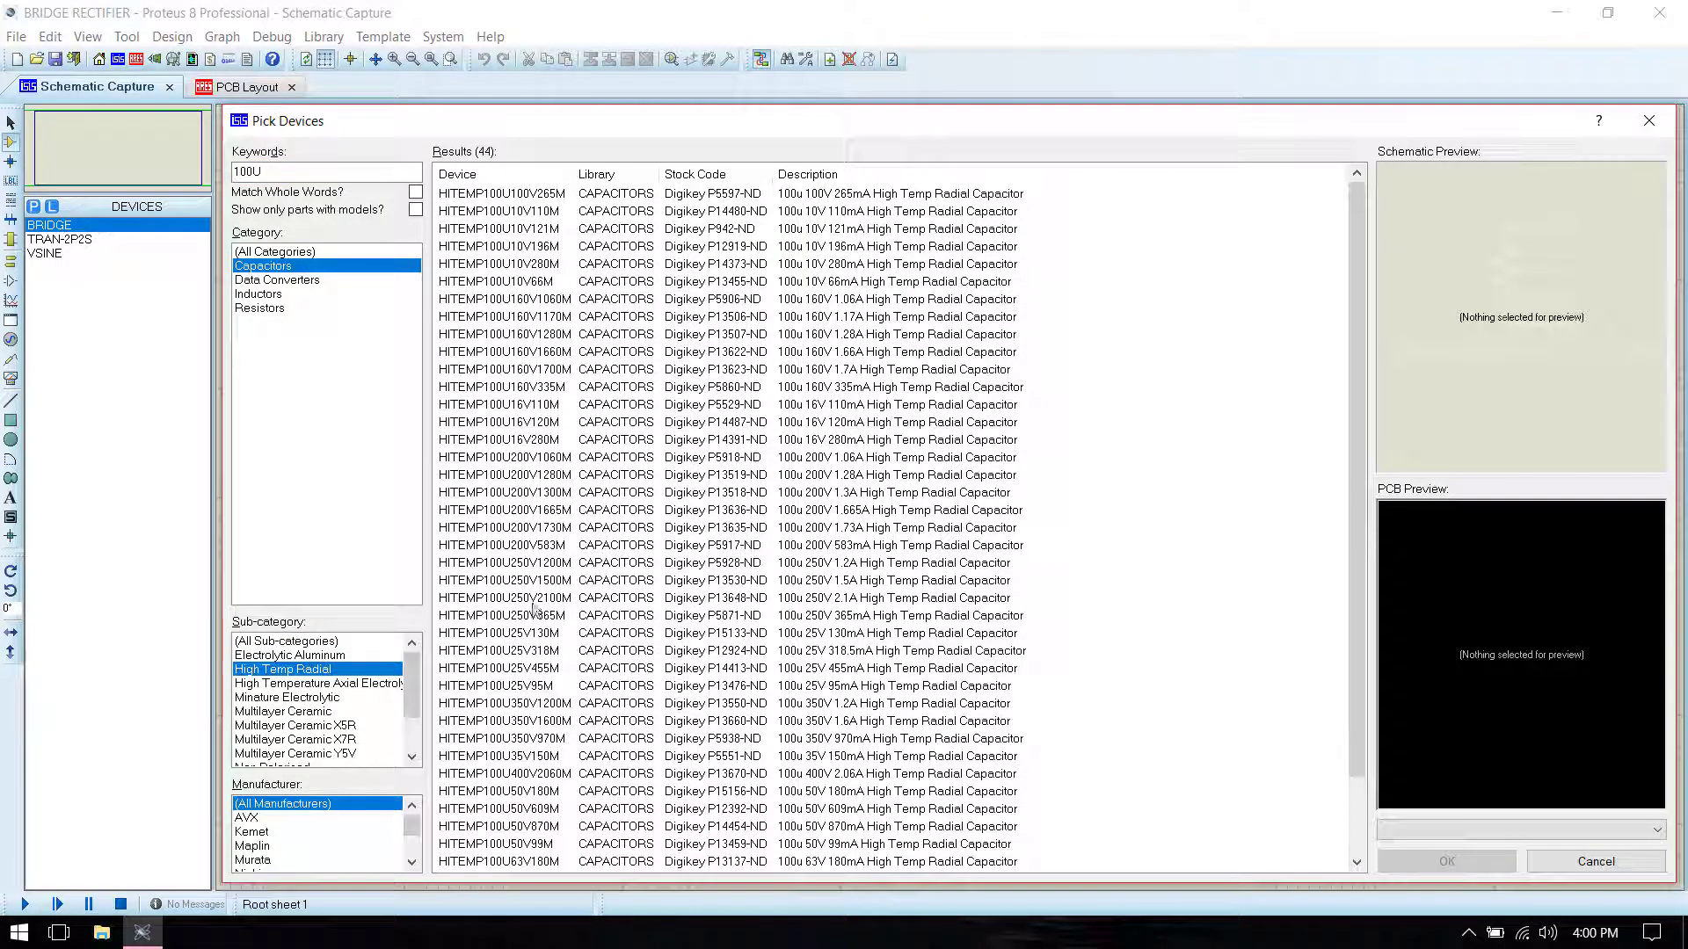
{"action": "left_click", "coordinate": [564, 652]}
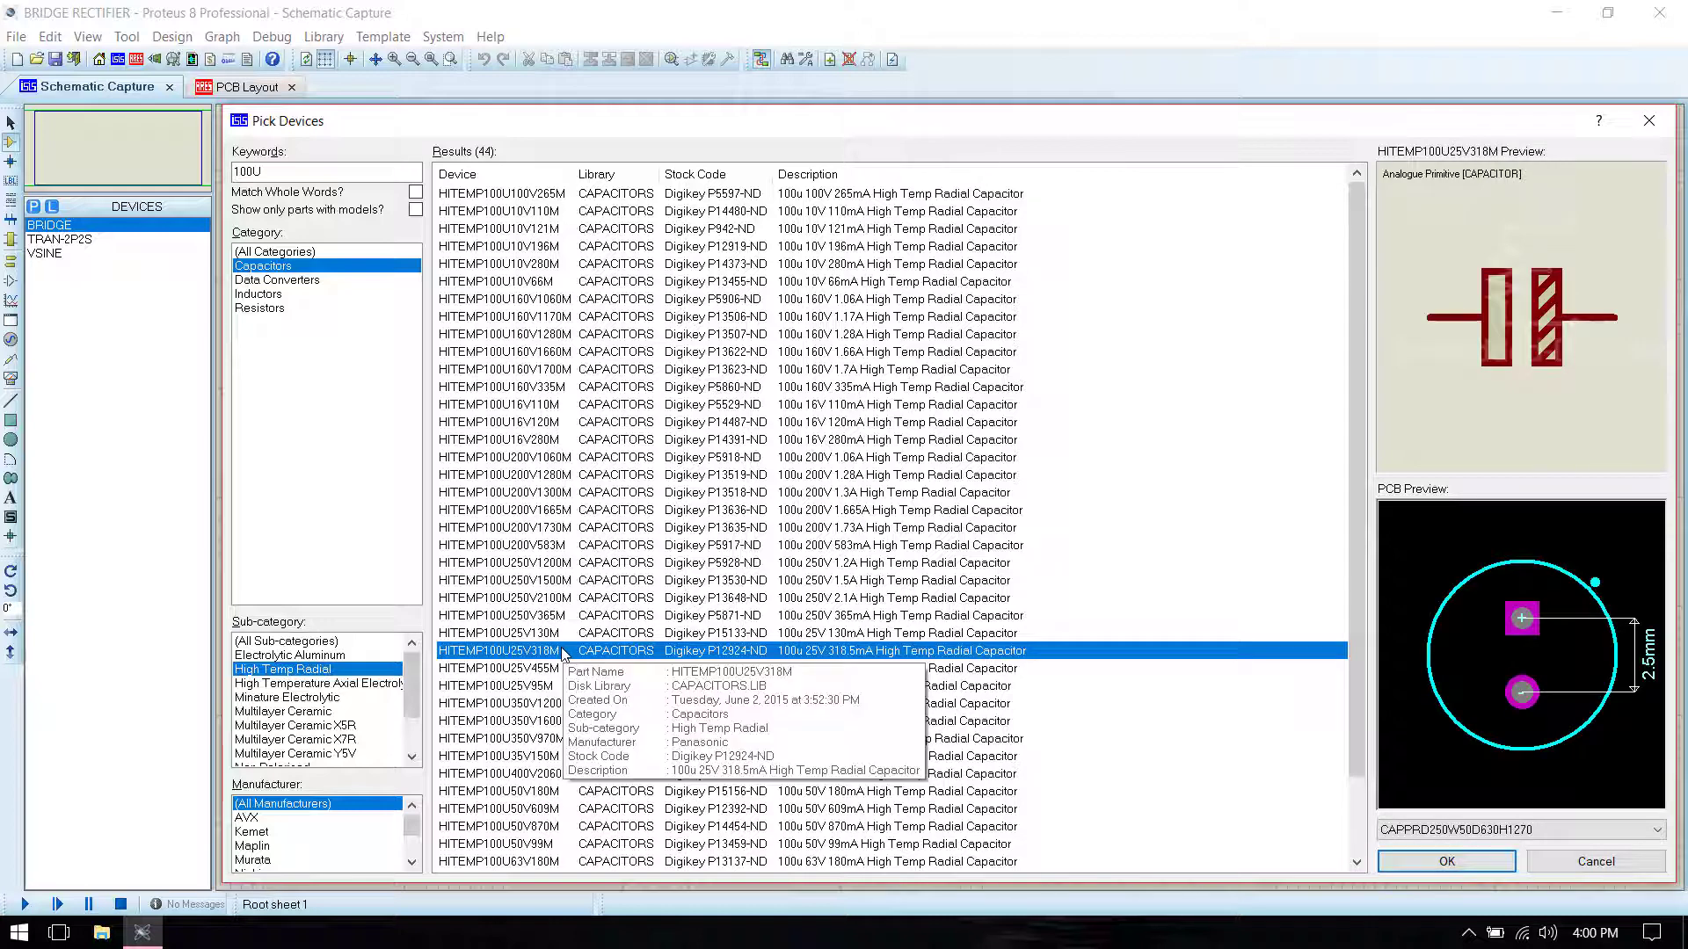
{"action": "double_click", "coordinate": [563, 651]}
Step: Change the search keyword to 10U and add the 25 V radial capacitor HITEMP10U25V47M to the device list
{"action": "left_click", "coordinate": [248, 171]}
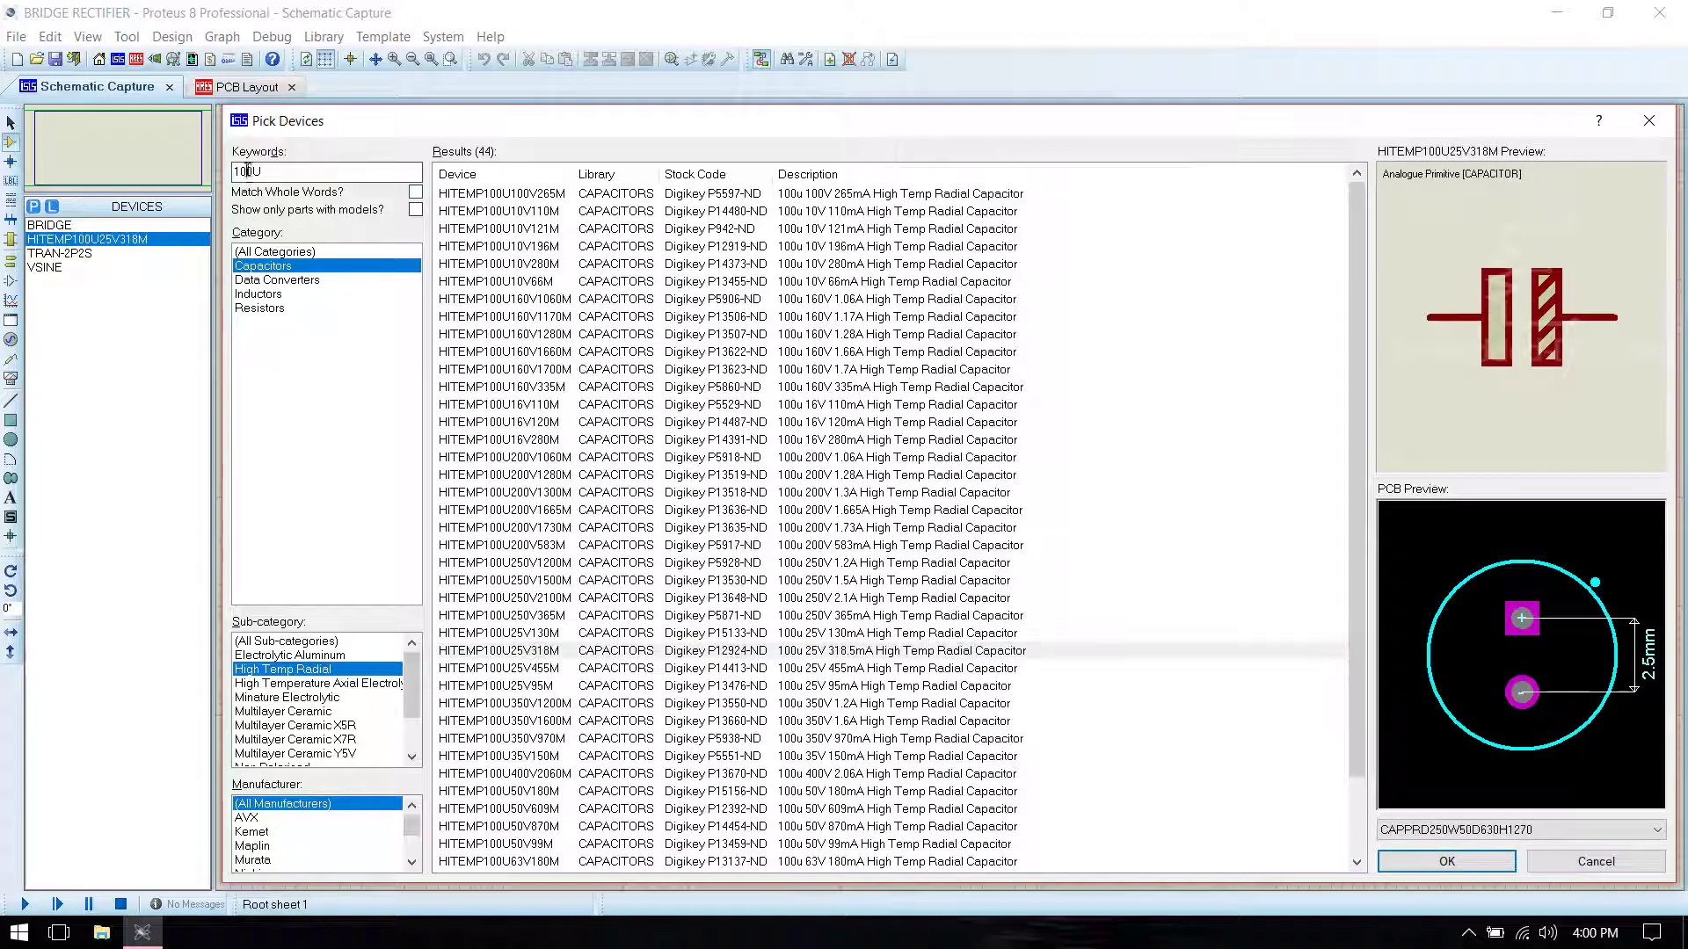
{"action": "key", "text": "BackSpace"}
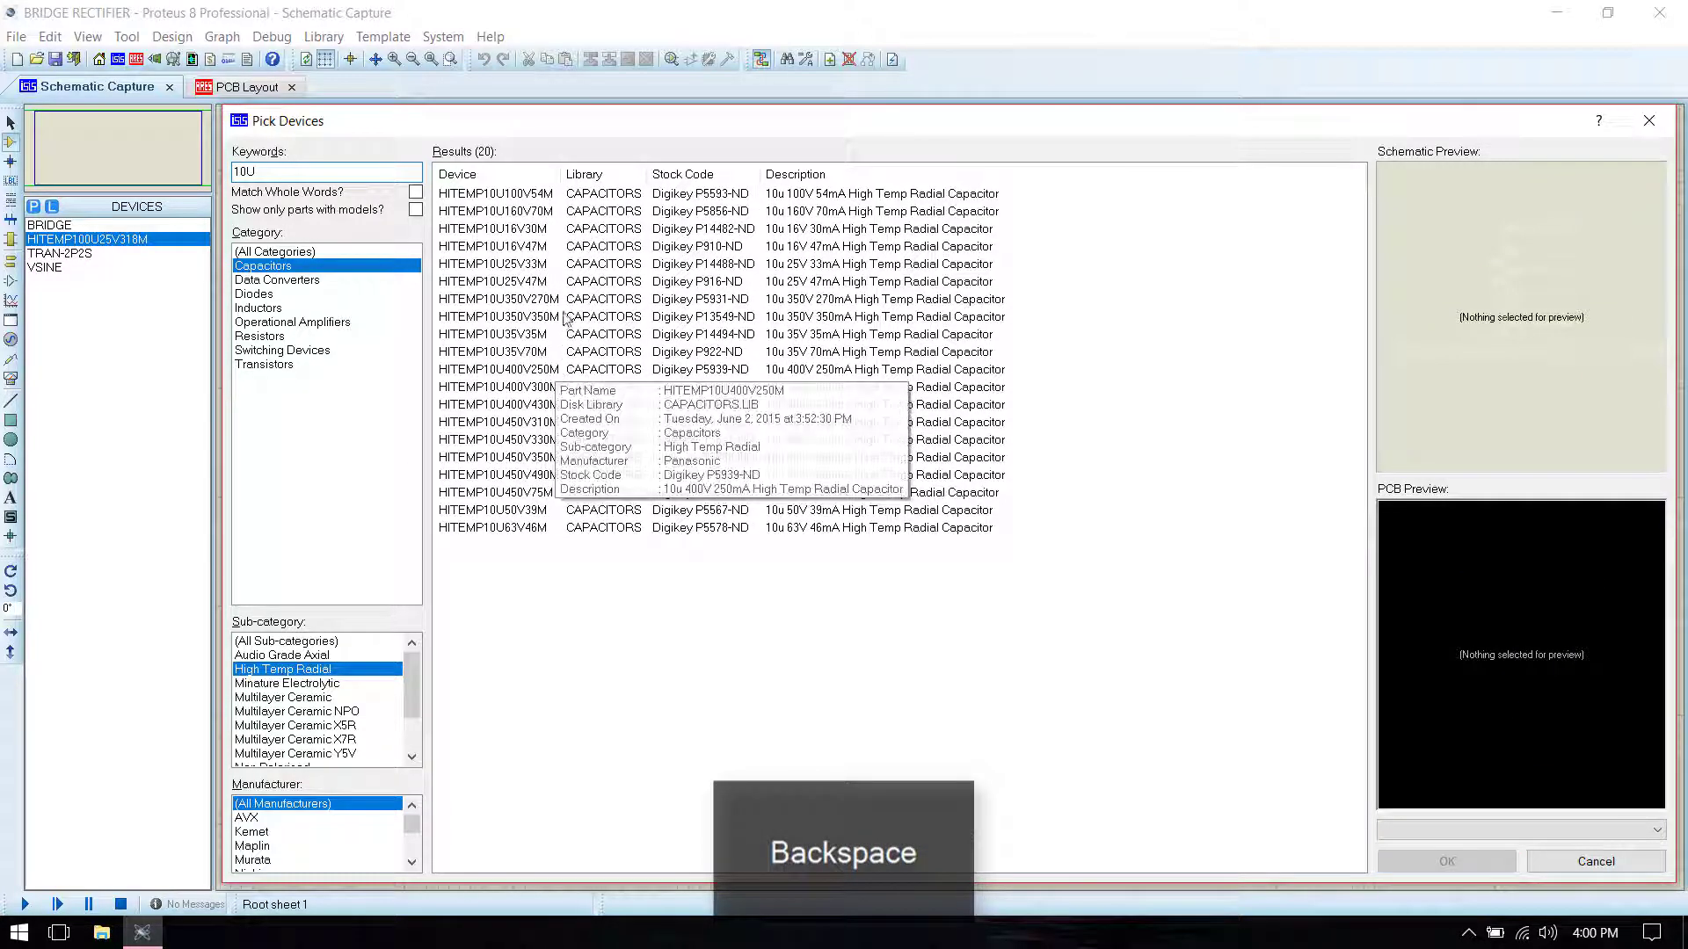
{"action": "left_click", "coordinate": [565, 283]}
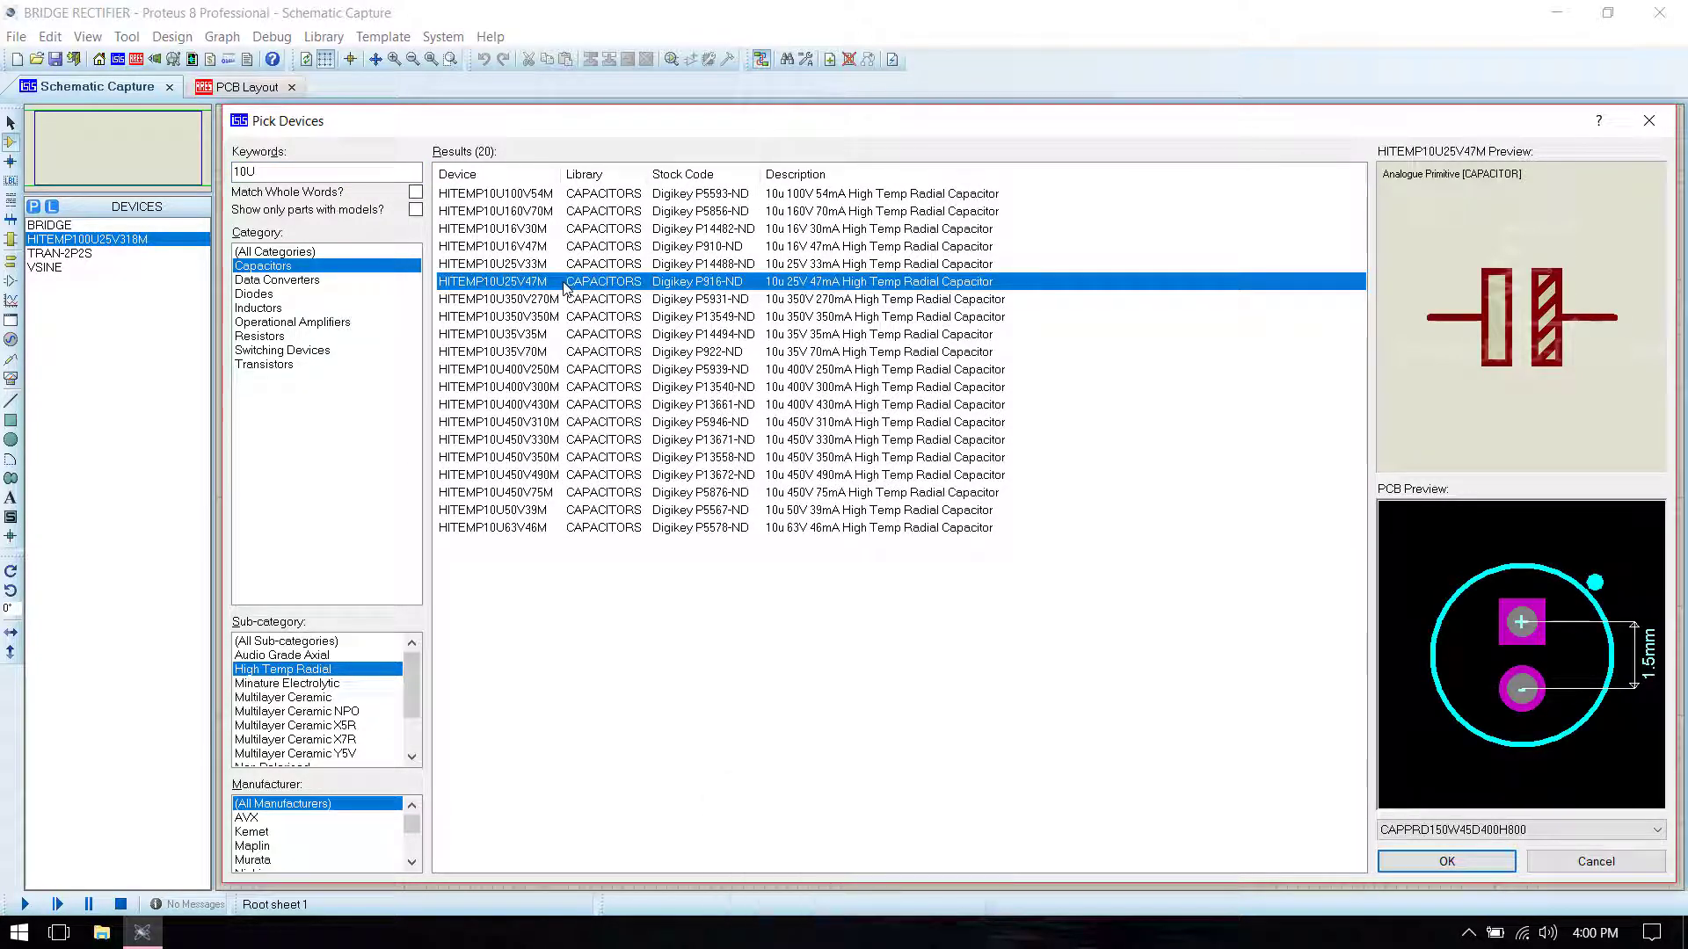
{"action": "double_click", "coordinate": [565, 283]}
Step: Search for 100 among decoupling disc capacitors and add the 100n 16 V DISC100N16V to the device list
{"action": "left_click", "coordinate": [298, 170]}
{"action": "left_click_drag", "start_coordinate": [298, 171], "coordinate": [226, 172]}
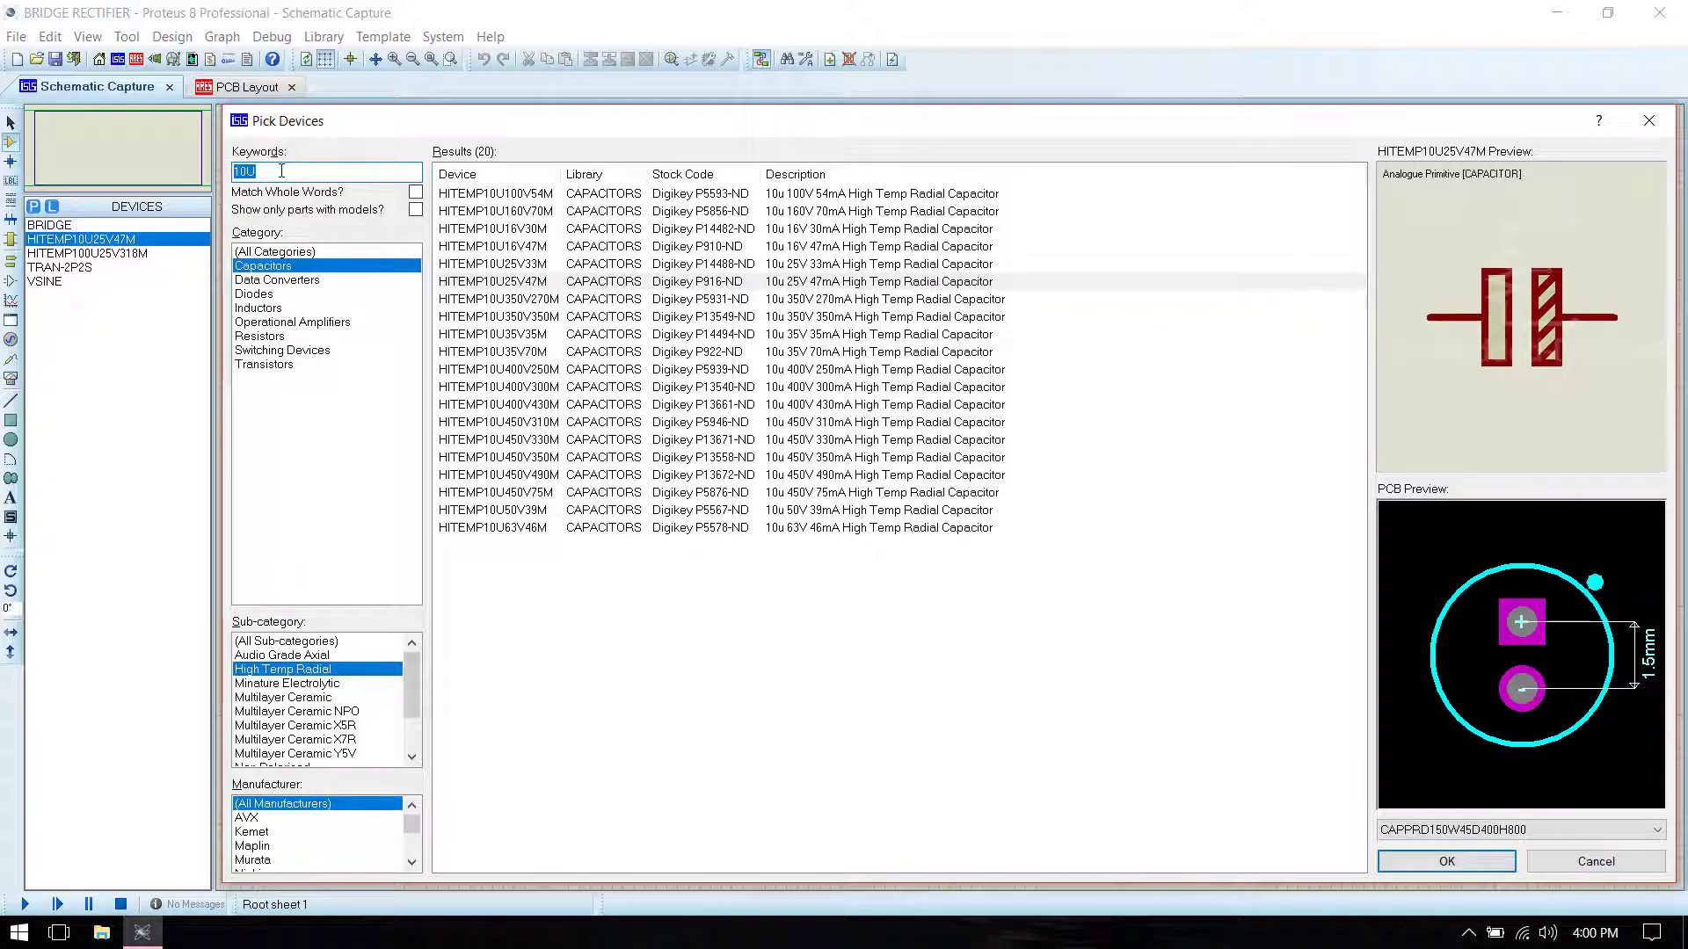
{"action": "type", "text": "100"}
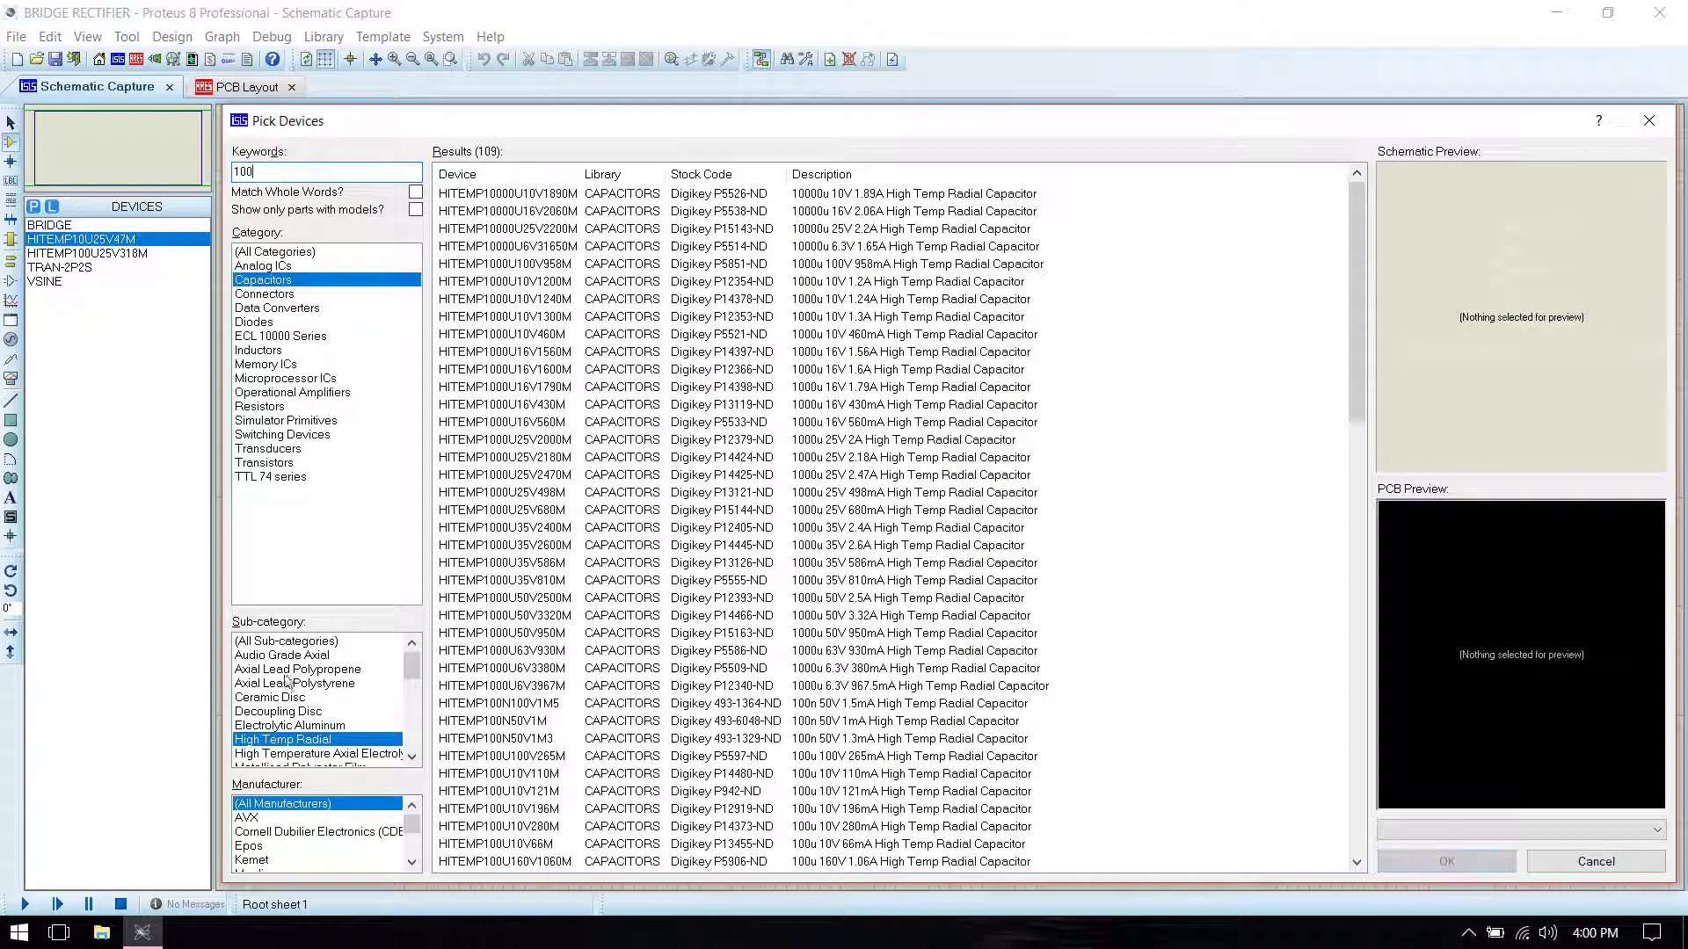
{"action": "left_click", "coordinate": [285, 712]}
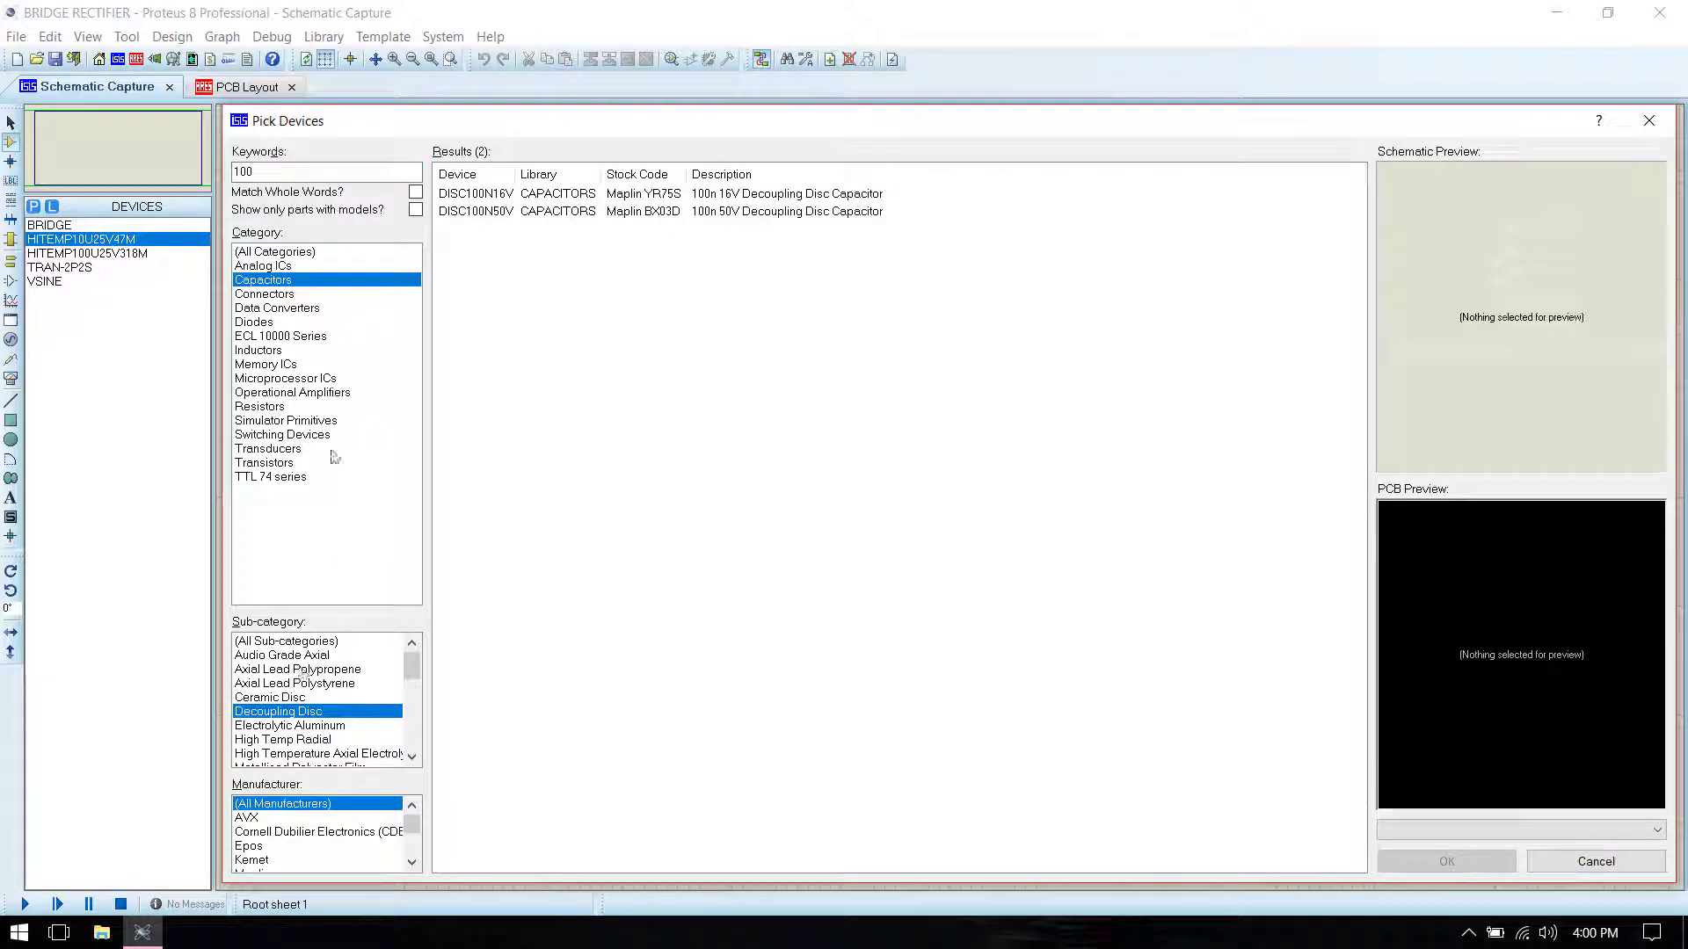
{"action": "left_click", "coordinate": [526, 197]}
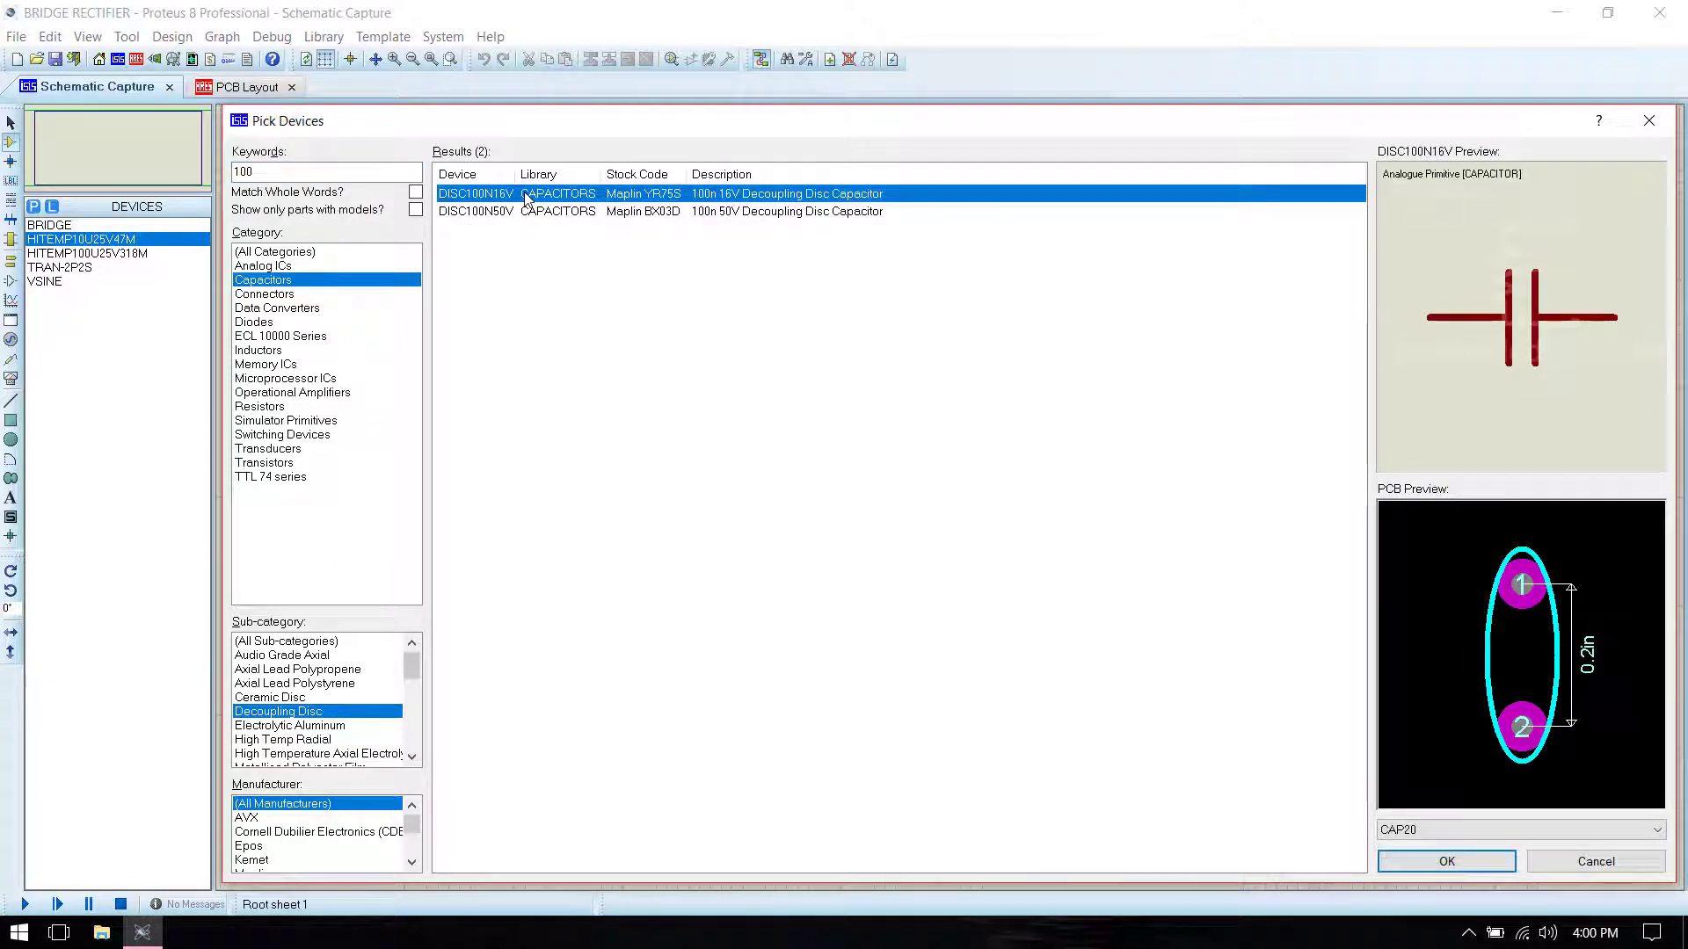
{"action": "double_click", "coordinate": [526, 197]}
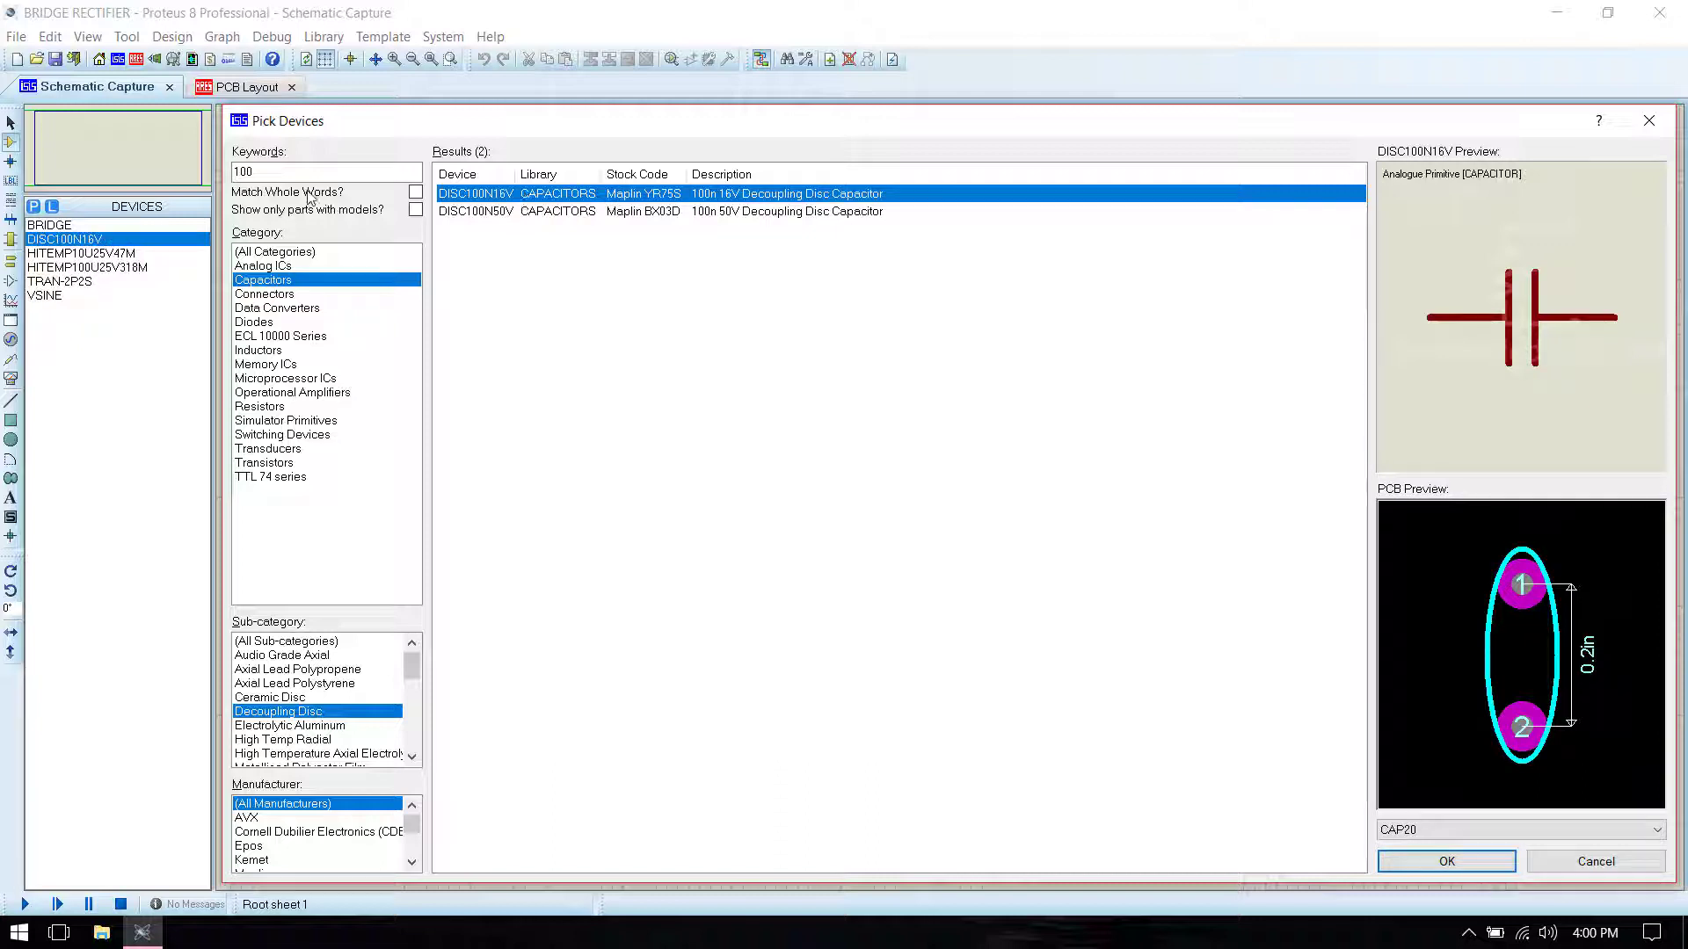
Step: Search the component library for 7812 and add the 12 V 1 A positive regulator 7812 to the device list
{"action": "left_click", "coordinate": [308, 174]}
{"action": "key", "text": "BackSpace"}
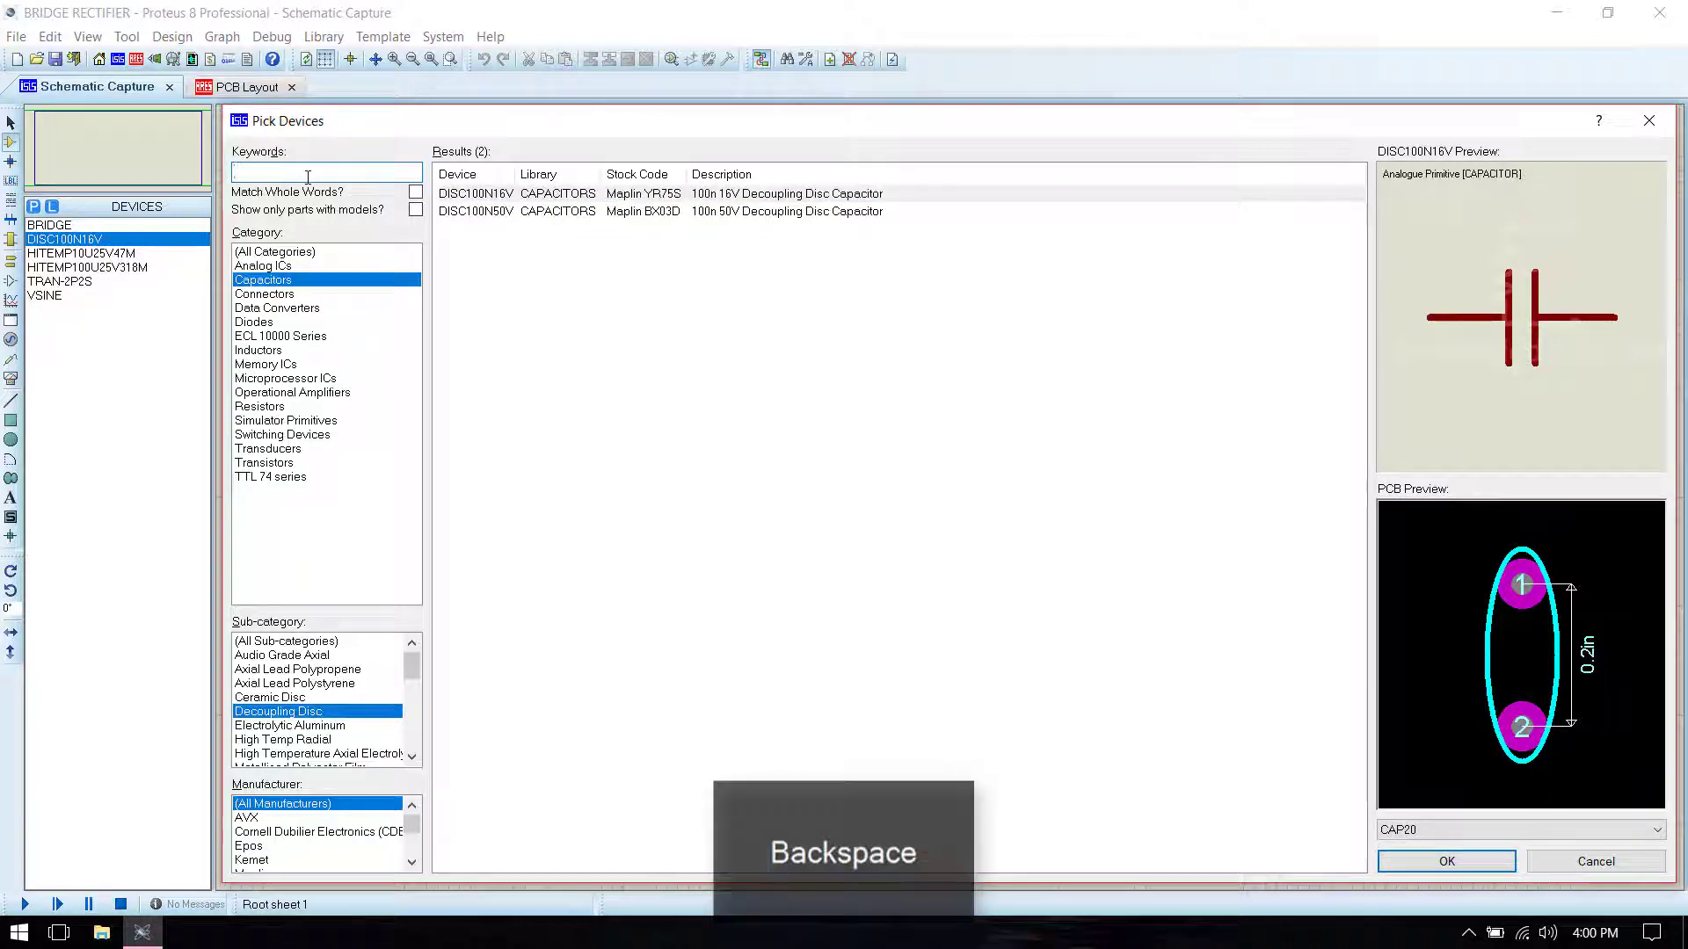
{"action": "type", "text": "7812"}
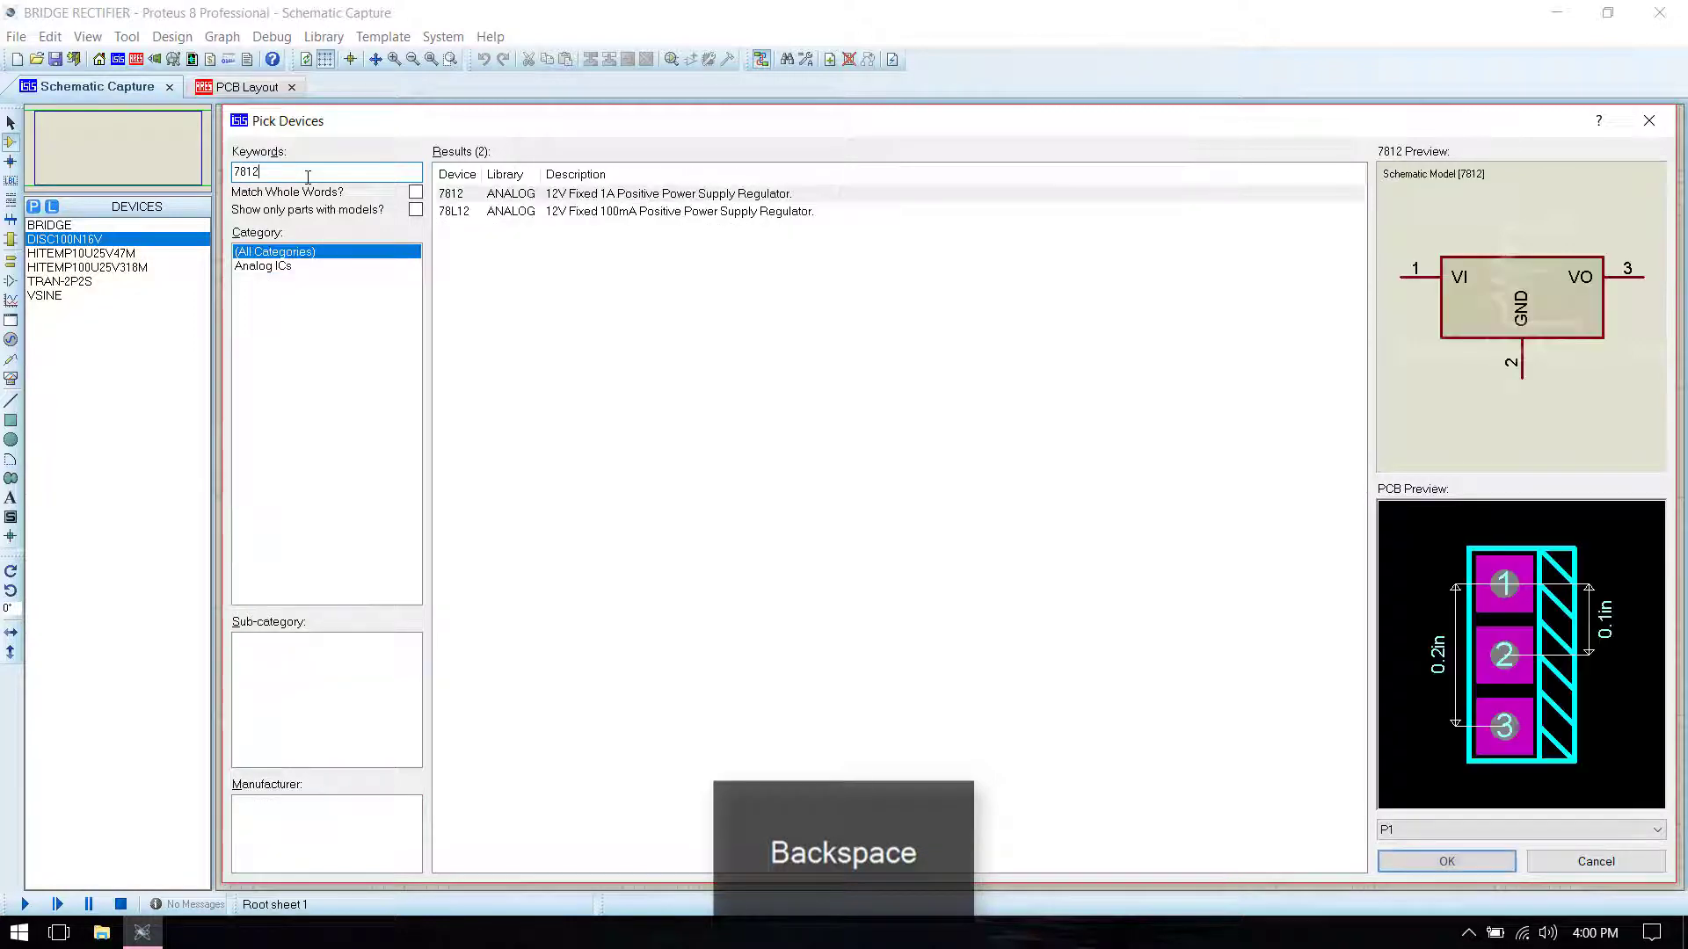
{"action": "double_click", "coordinate": [749, 195]}
Step: Search for 1K among 0.6W metal film resistors and add the 1k resistor MINRES1K to the device list
{"action": "left_click_drag", "start_coordinate": [279, 174], "coordinate": [226, 178]}
{"action": "type", "text": "1K"}
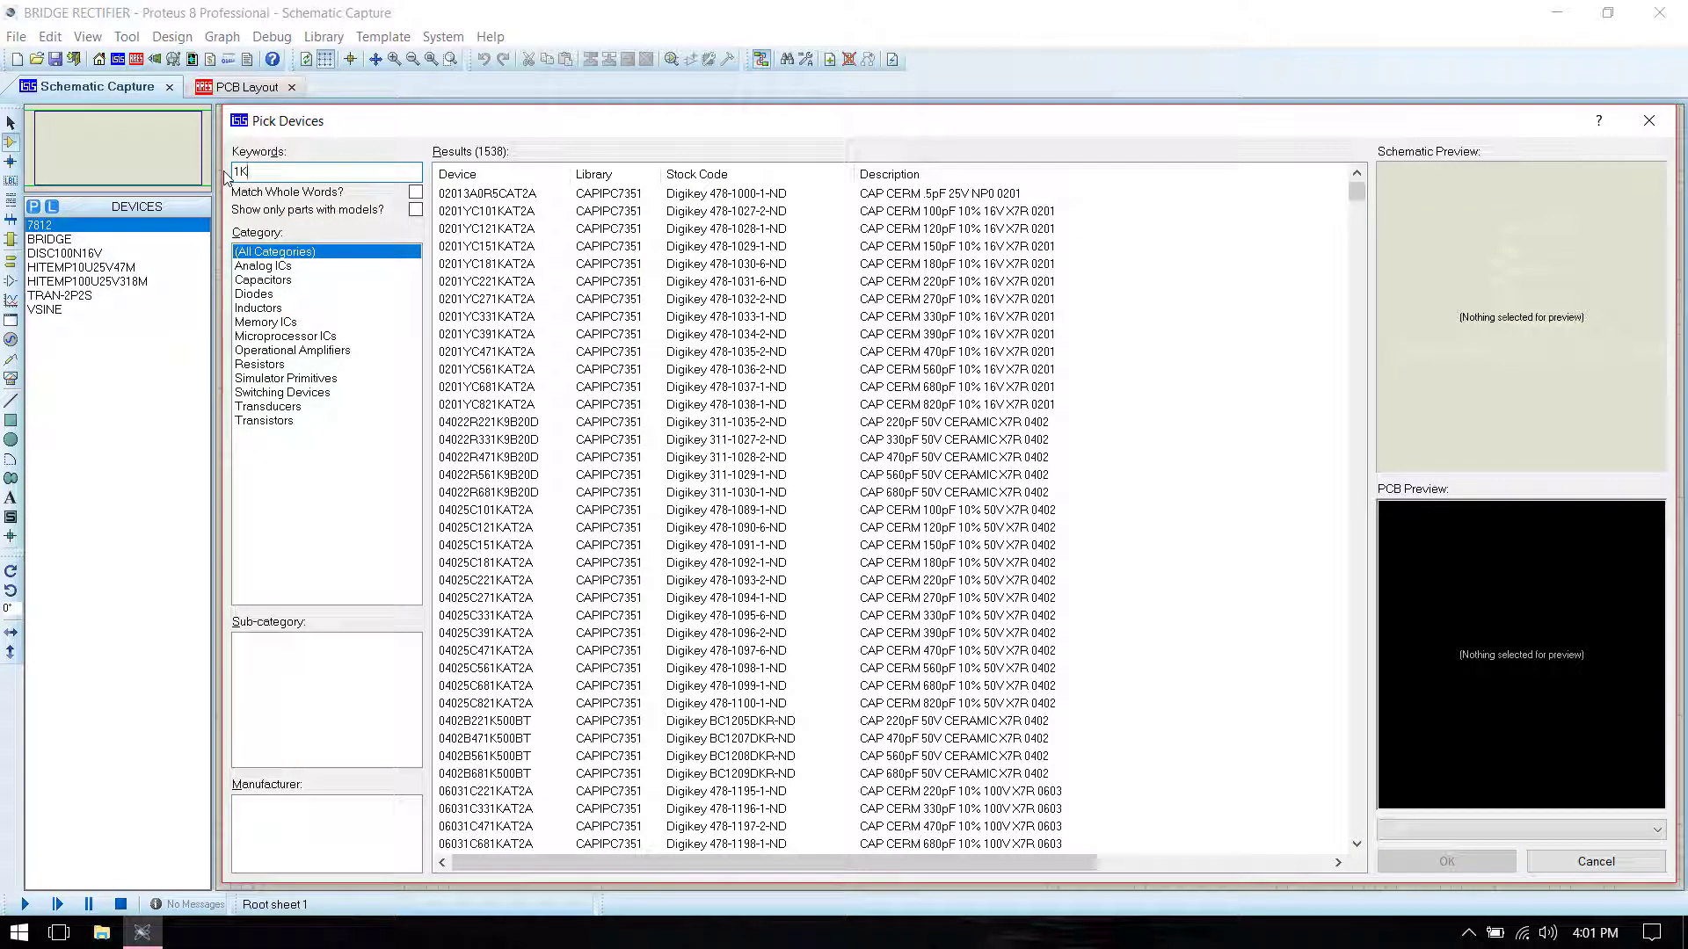
{"action": "left_click", "coordinate": [291, 364]}
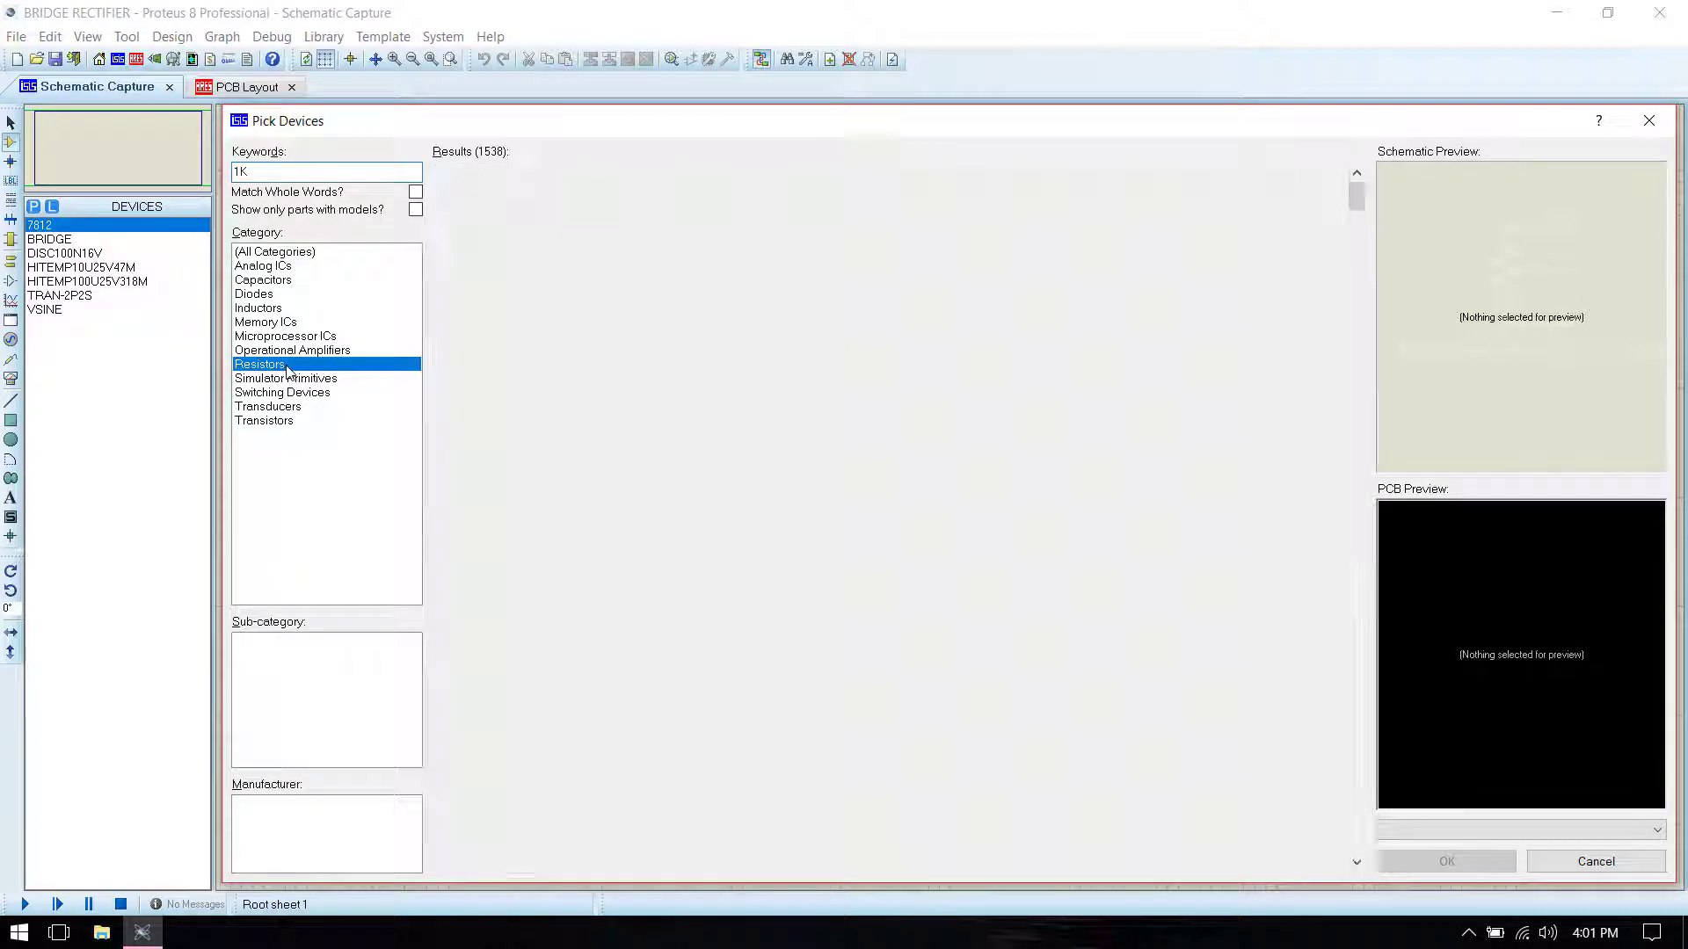
{"action": "left_click", "coordinate": [307, 655]}
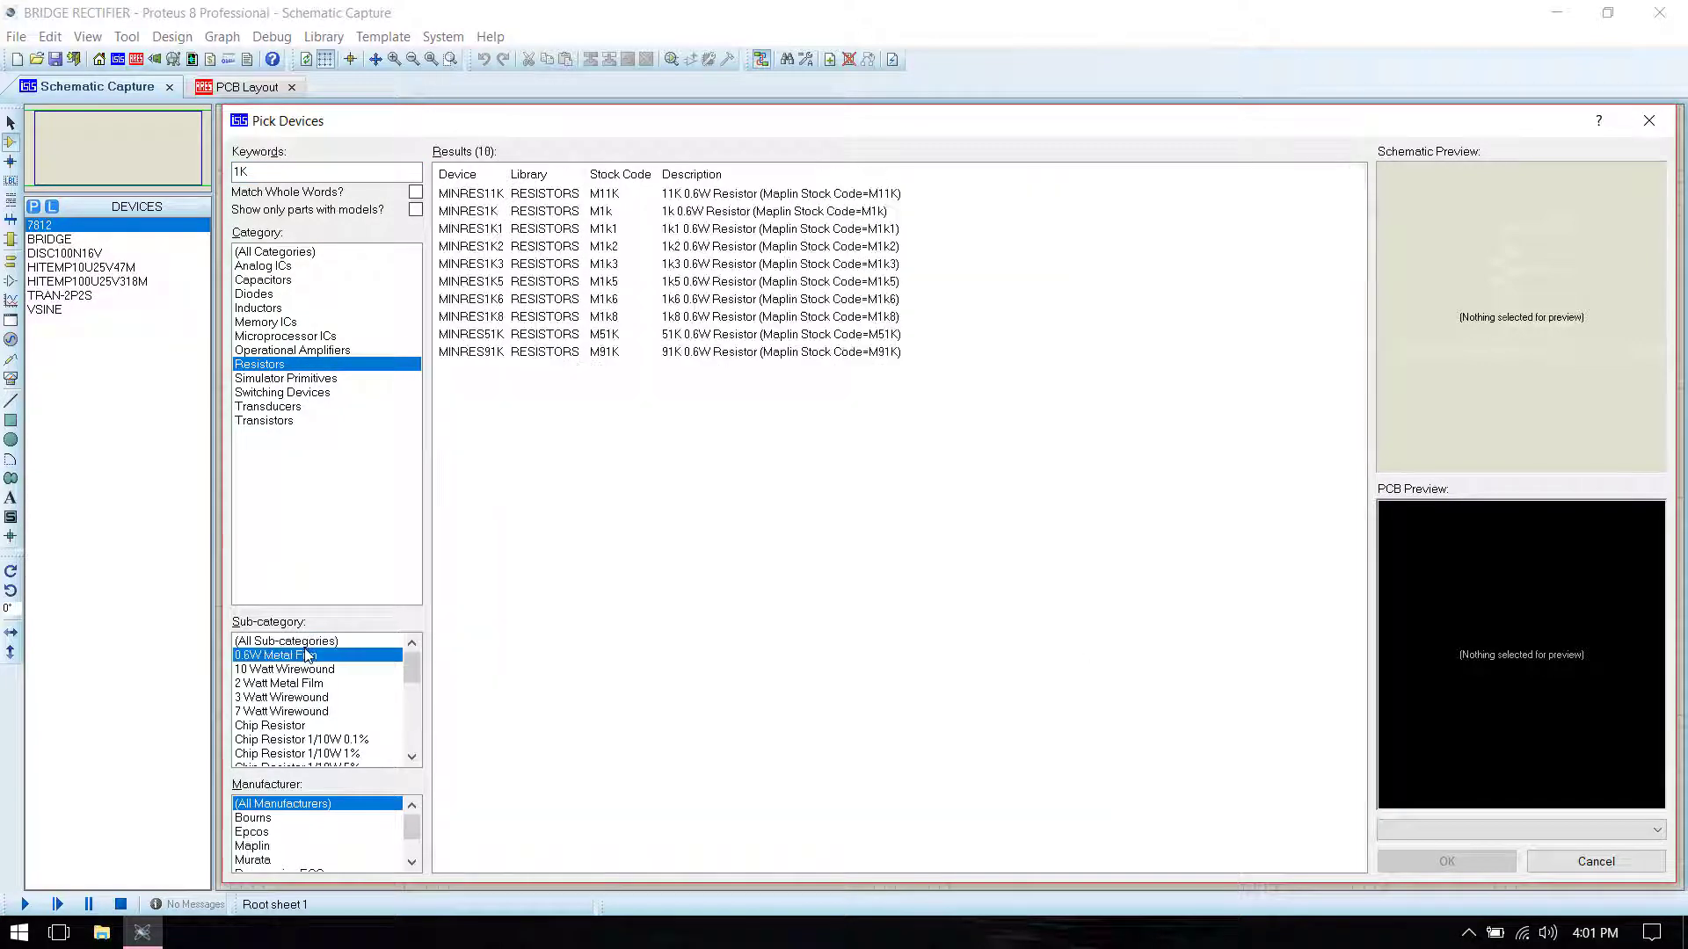
{"action": "double_click", "coordinate": [661, 218]}
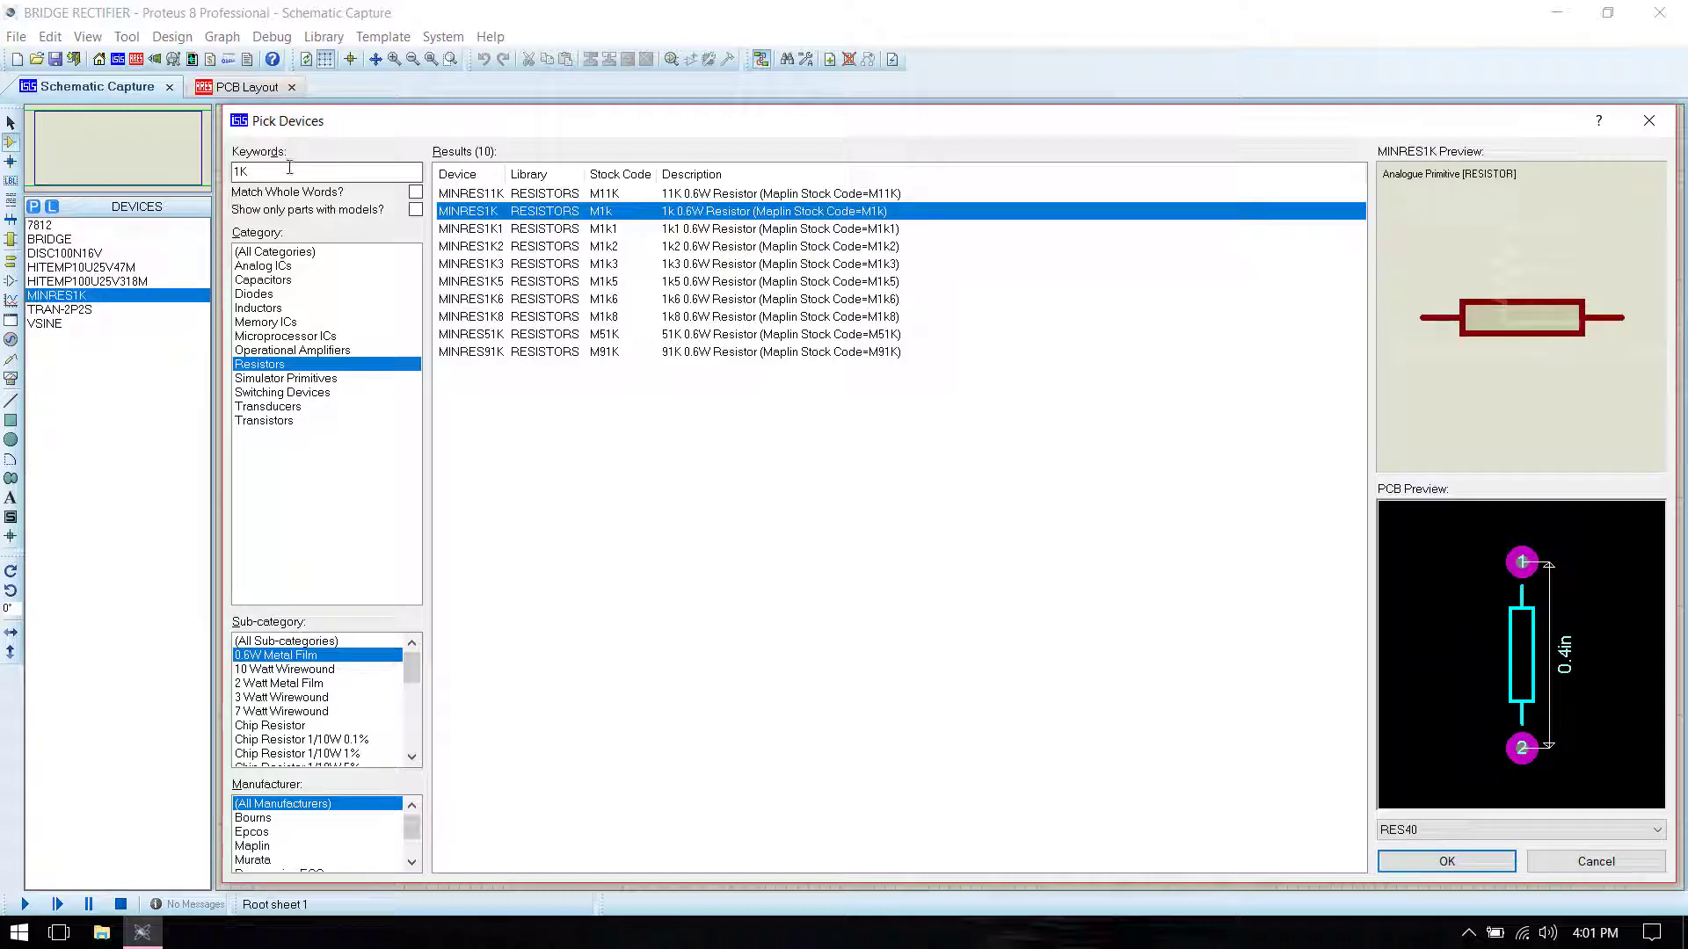
Step: Search for LED among optoelectronic LEDs and add the animated green LED model LED-GREEN to the device list
{"action": "type", "text": "LED"}
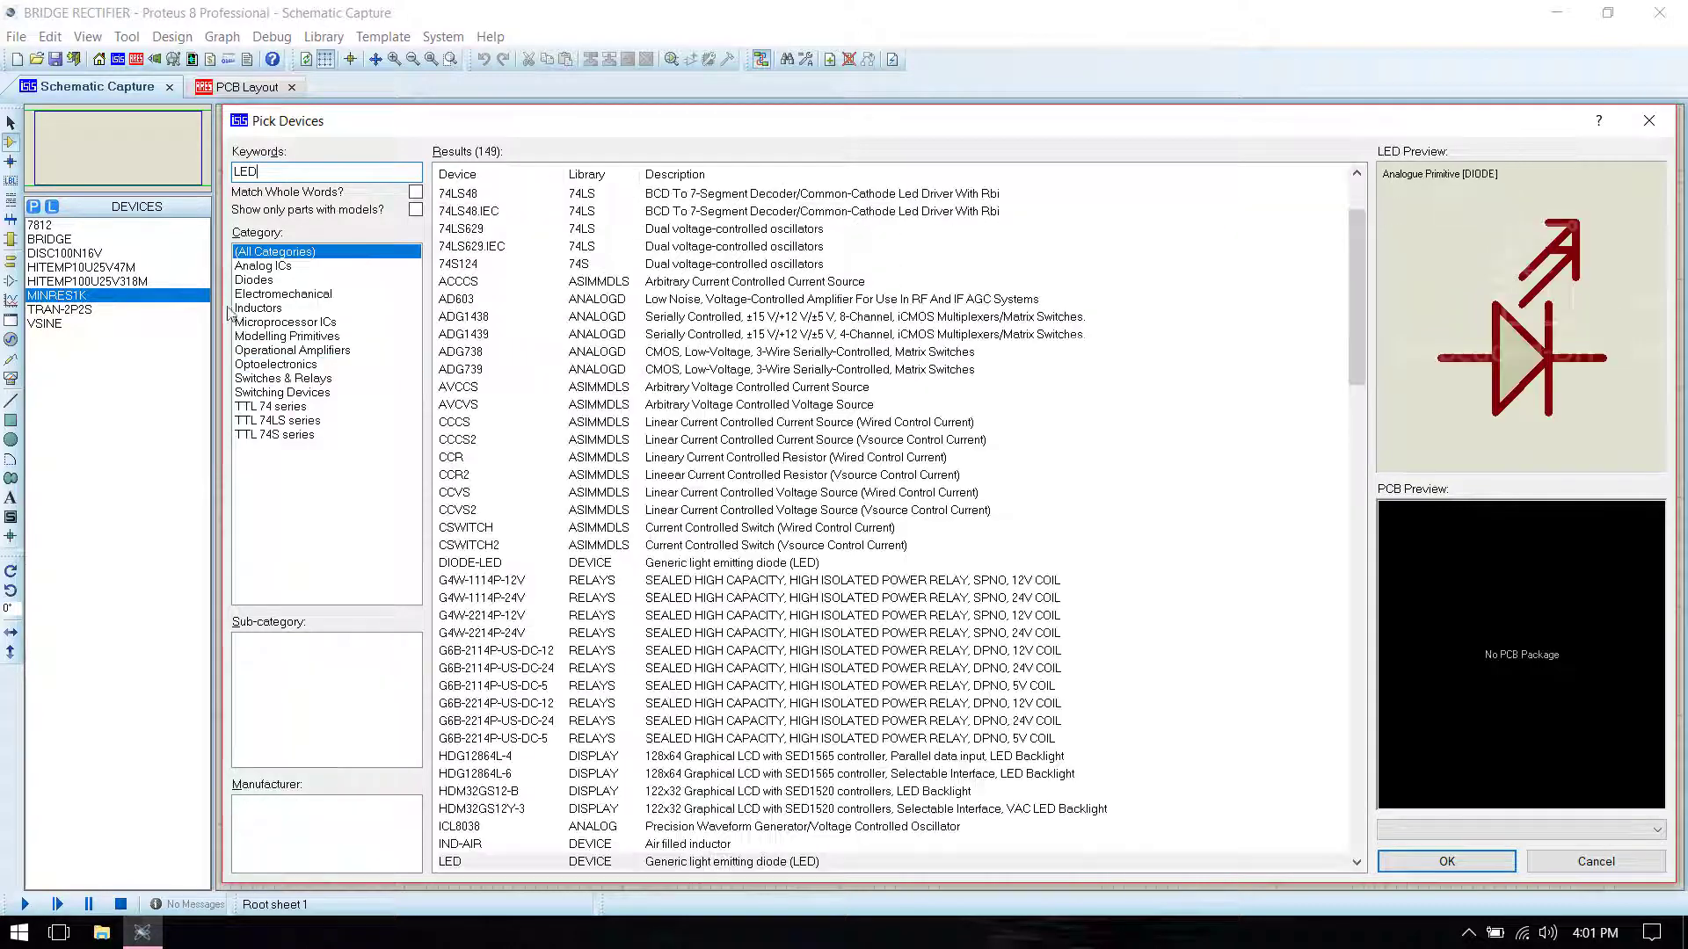
{"action": "left_click", "coordinate": [254, 363]}
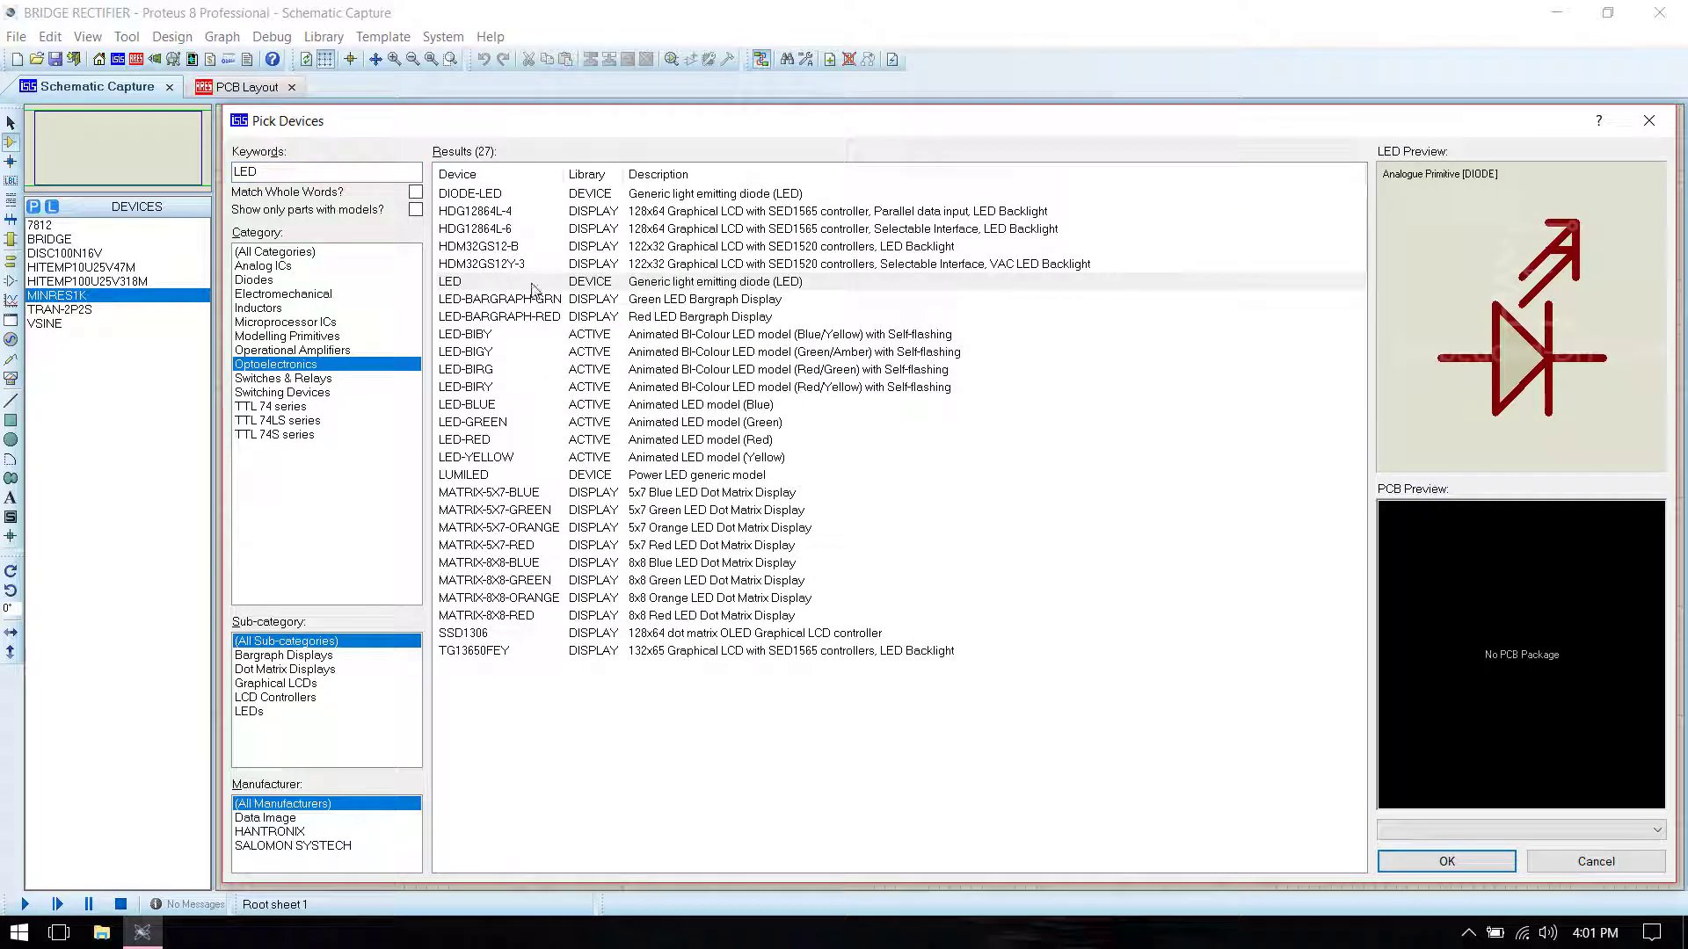
{"action": "left_click", "coordinate": [603, 287]}
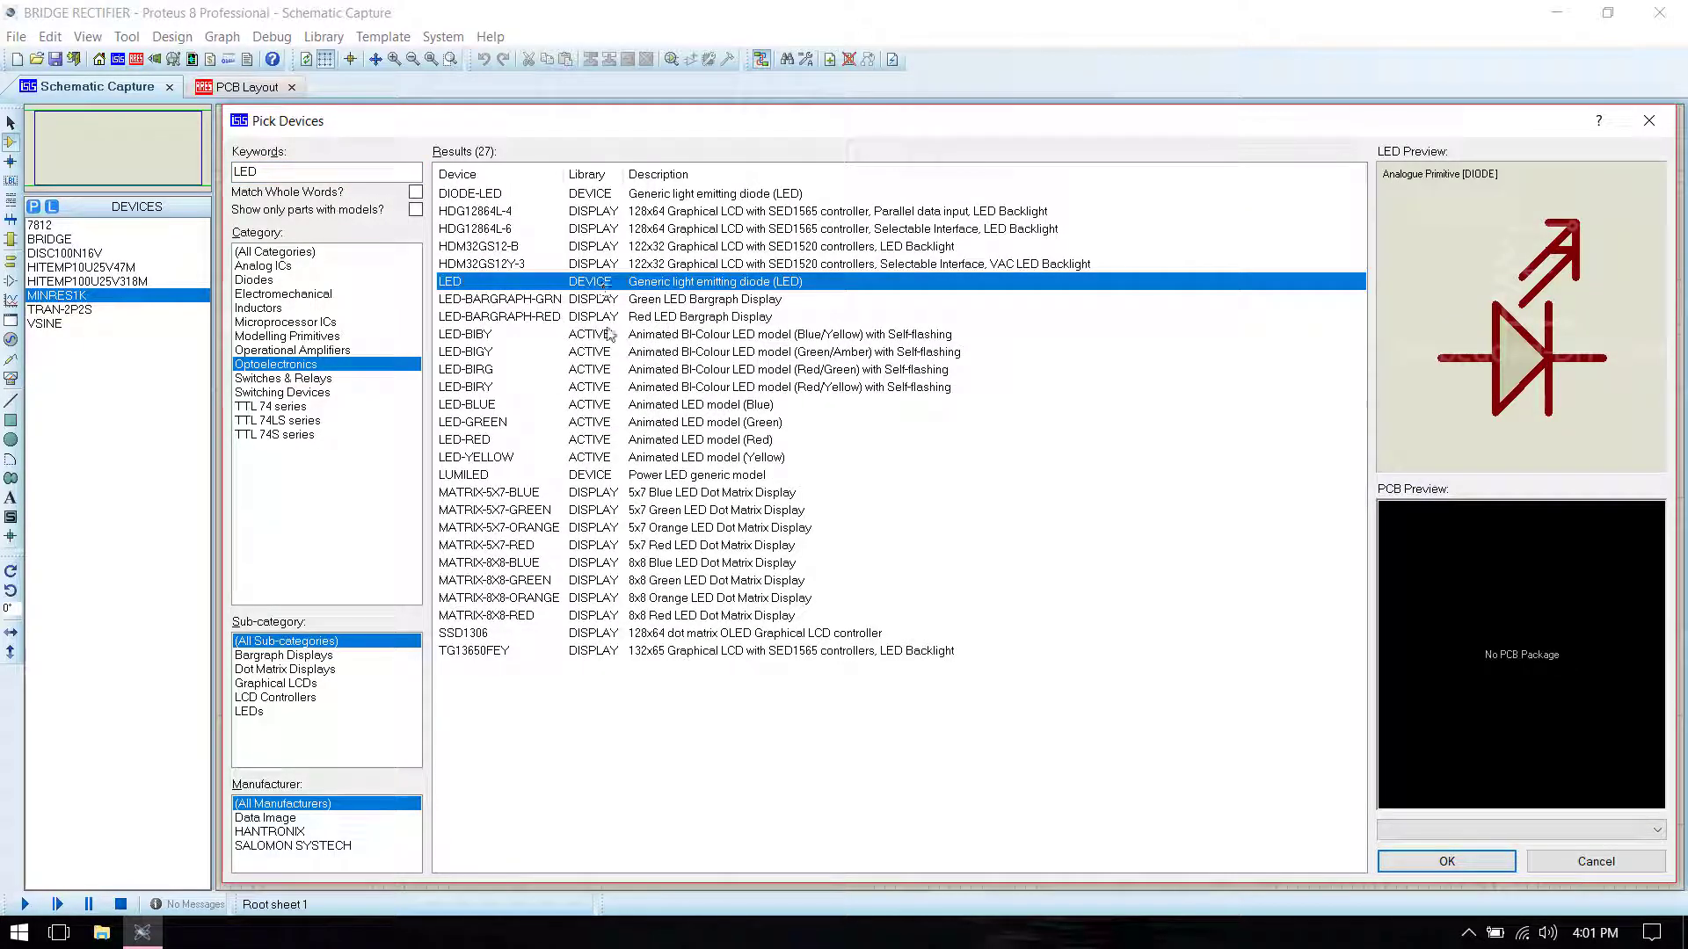
{"action": "left_click", "coordinate": [290, 712]}
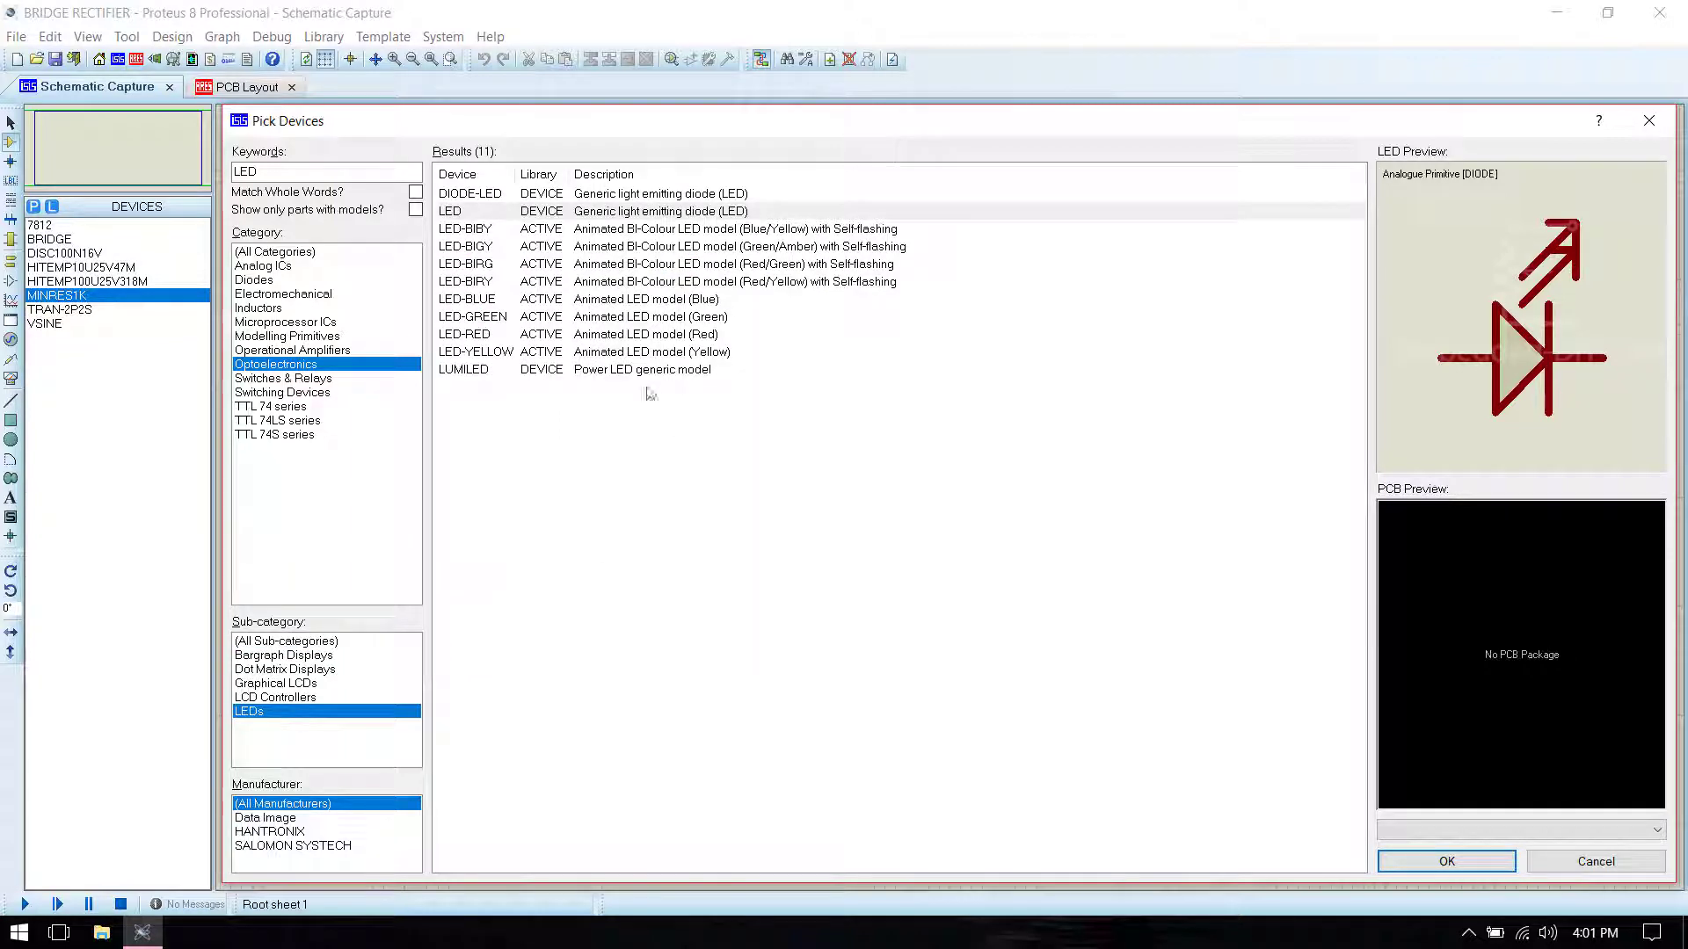
{"action": "left_click", "coordinate": [613, 318]}
{"action": "double_click", "coordinate": [620, 320]}
Step: Search for CONNECTORS in the SIL sub-category, add the two-pin CONN-SIL2 to the device list and finish picking devices
{"action": "double_click", "coordinate": [329, 174]}
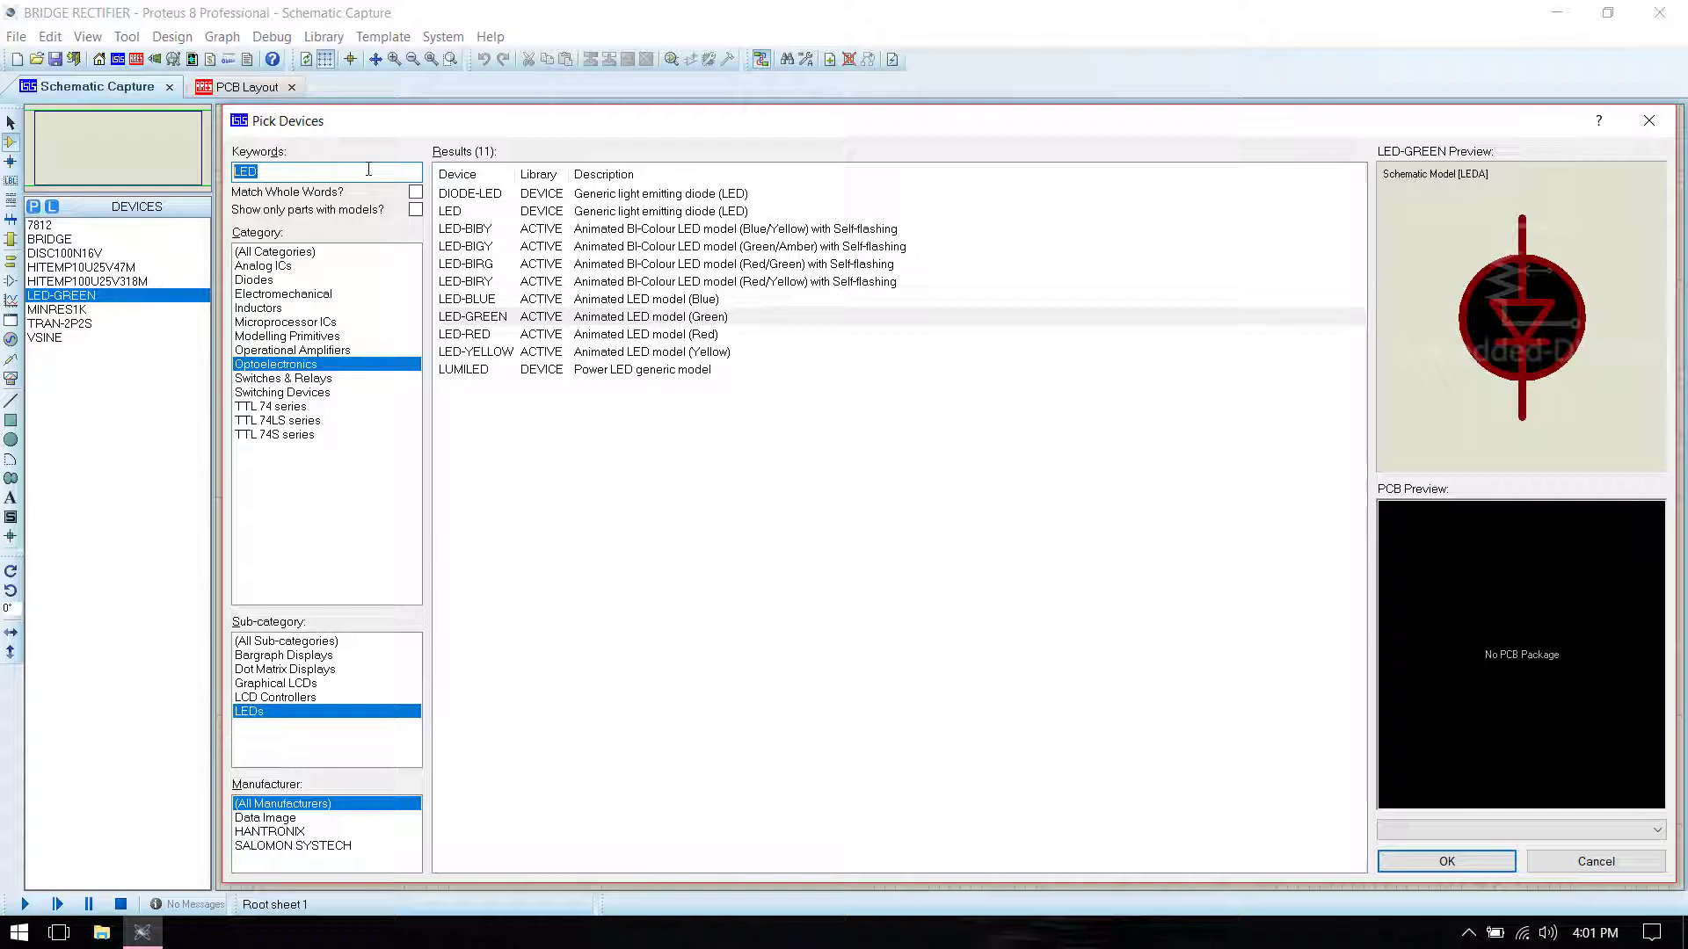
{"action": "type", "text": "CONNECTORS"}
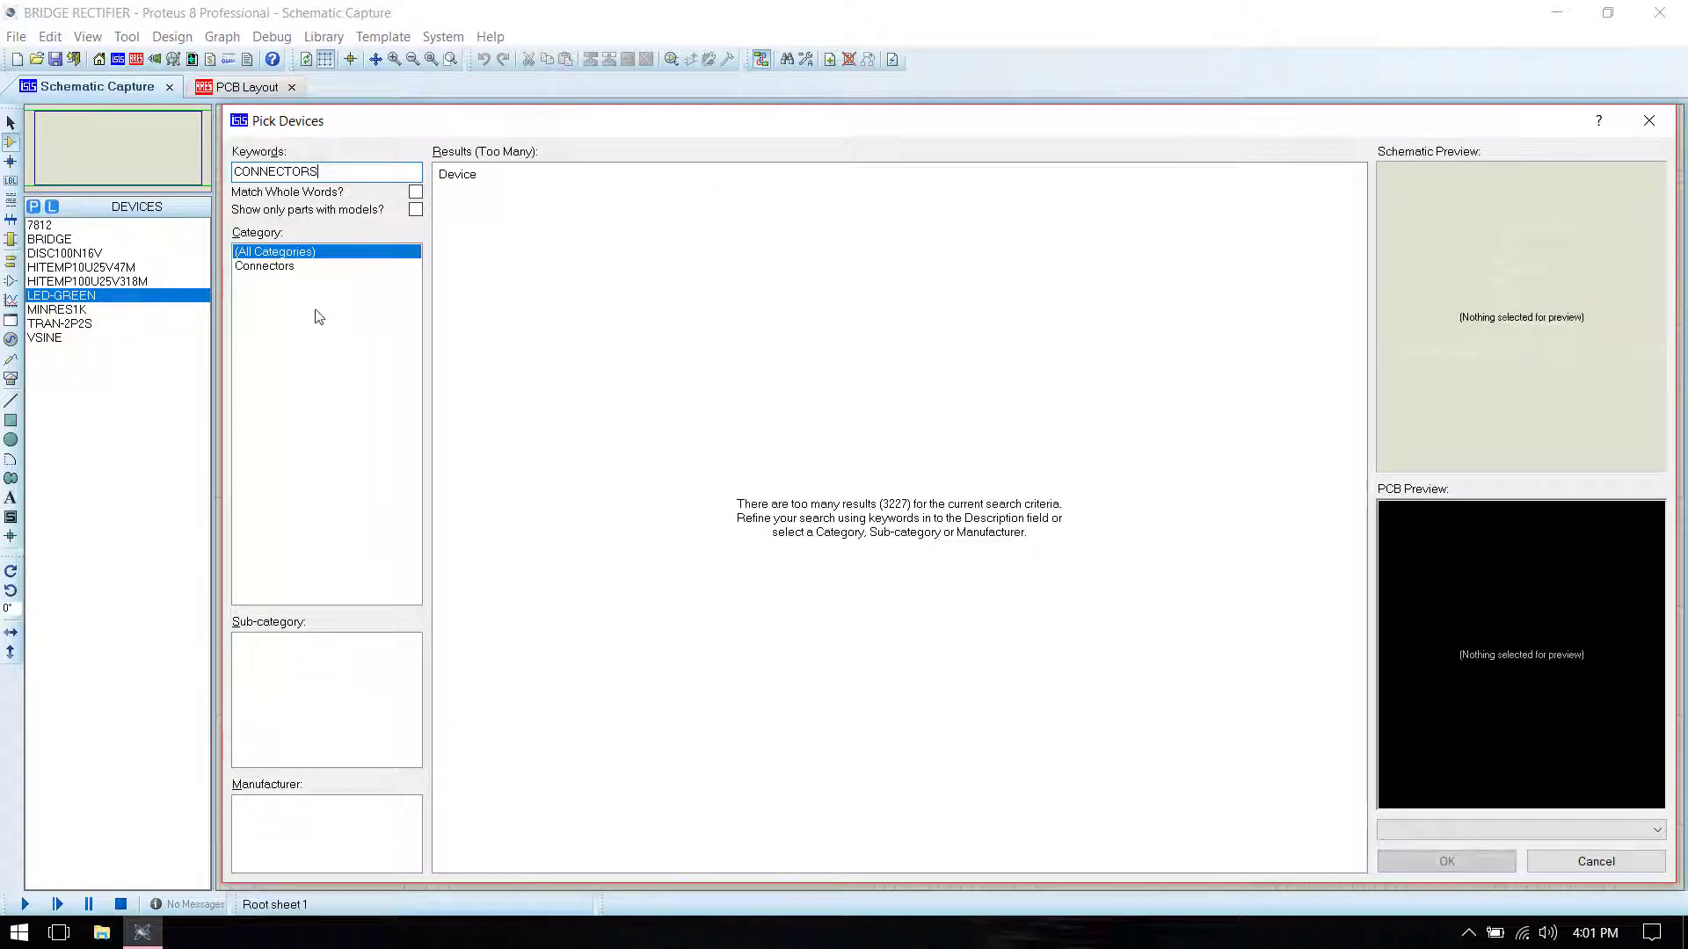
{"action": "left_click", "coordinate": [294, 267]}
{"action": "scroll", "coordinate": [264, 721], "scroll_direction": "down", "scroll_amount": 5}
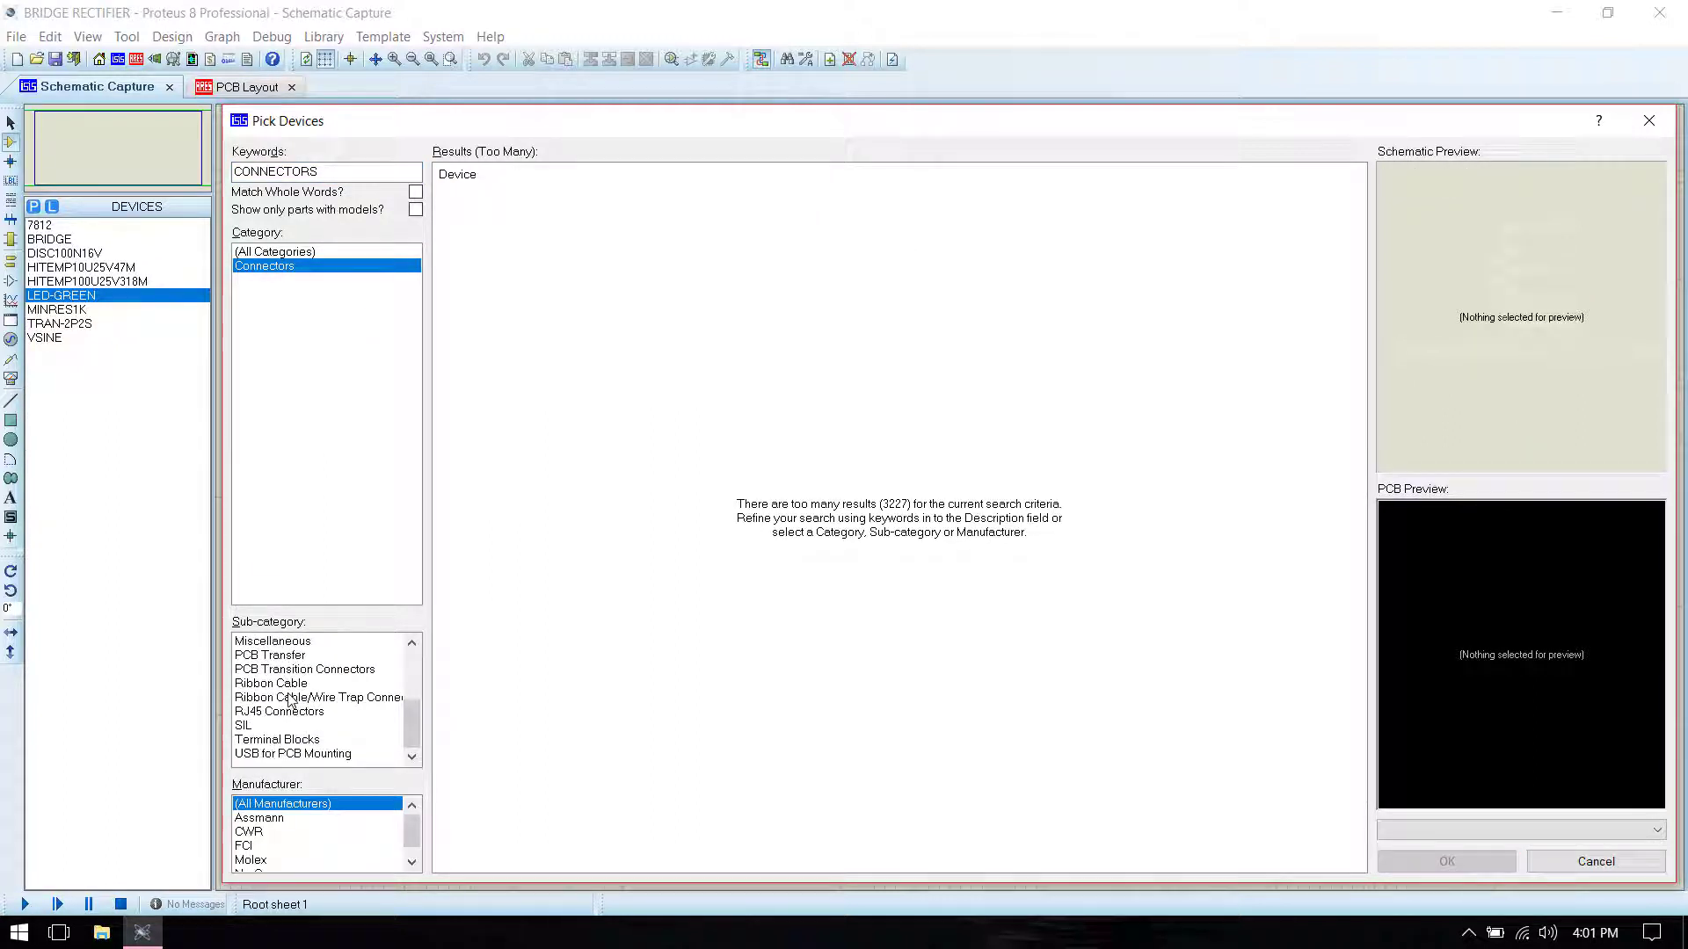
{"action": "left_click", "coordinate": [243, 726]}
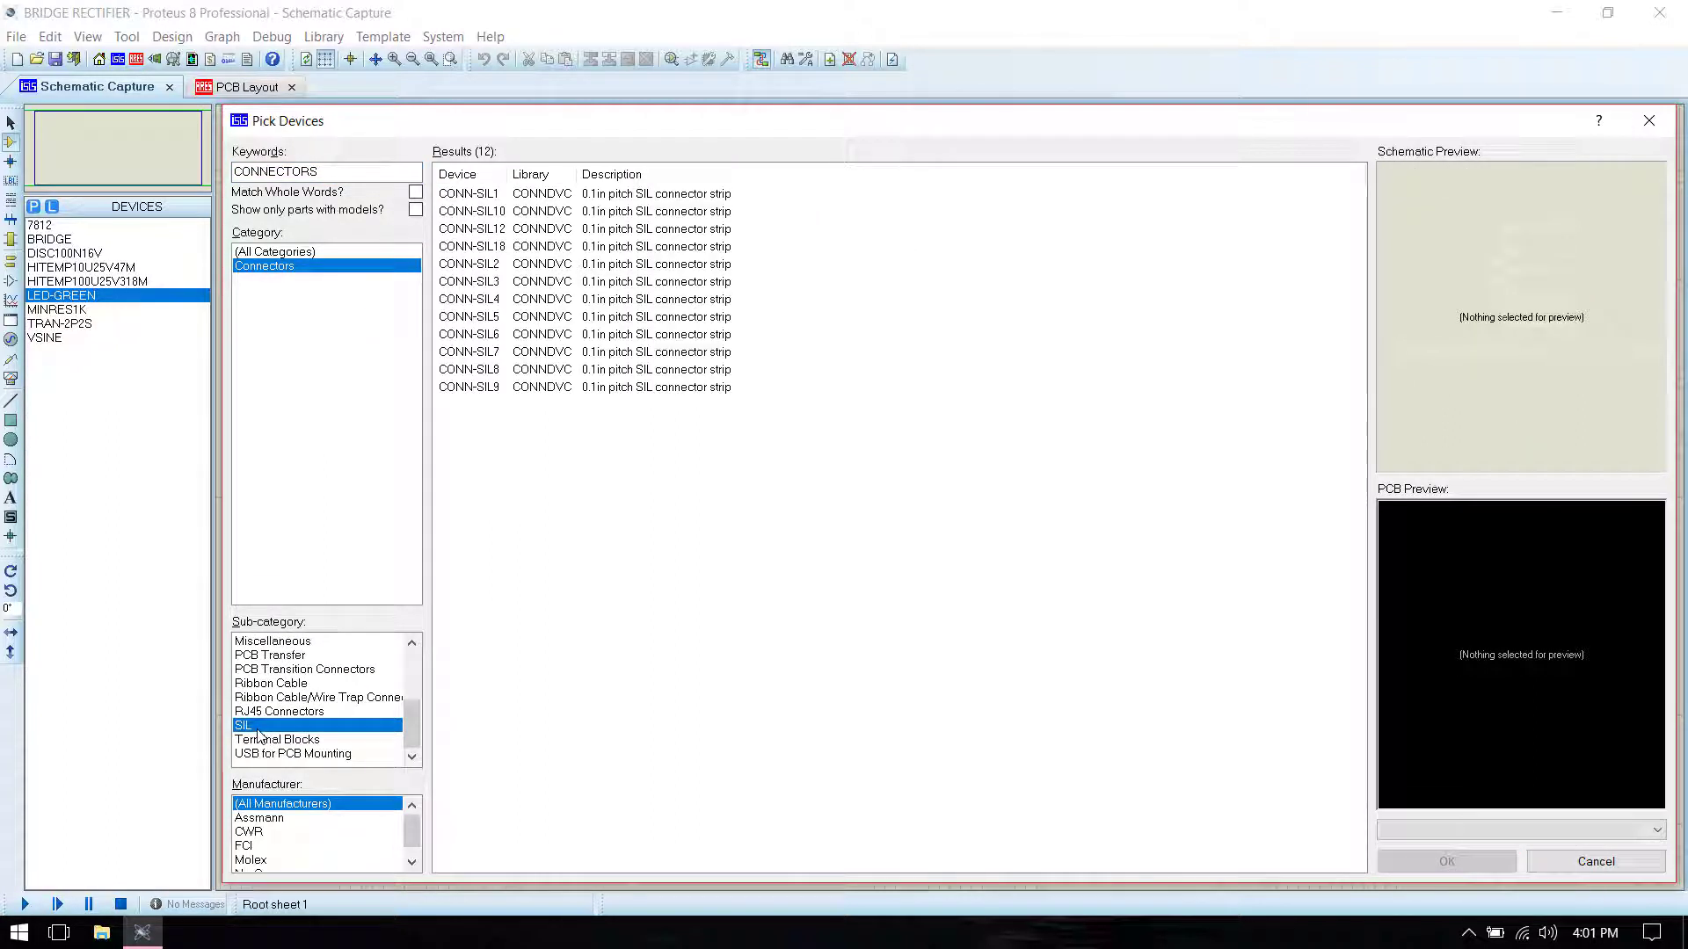
{"action": "left_click", "coordinate": [562, 268]}
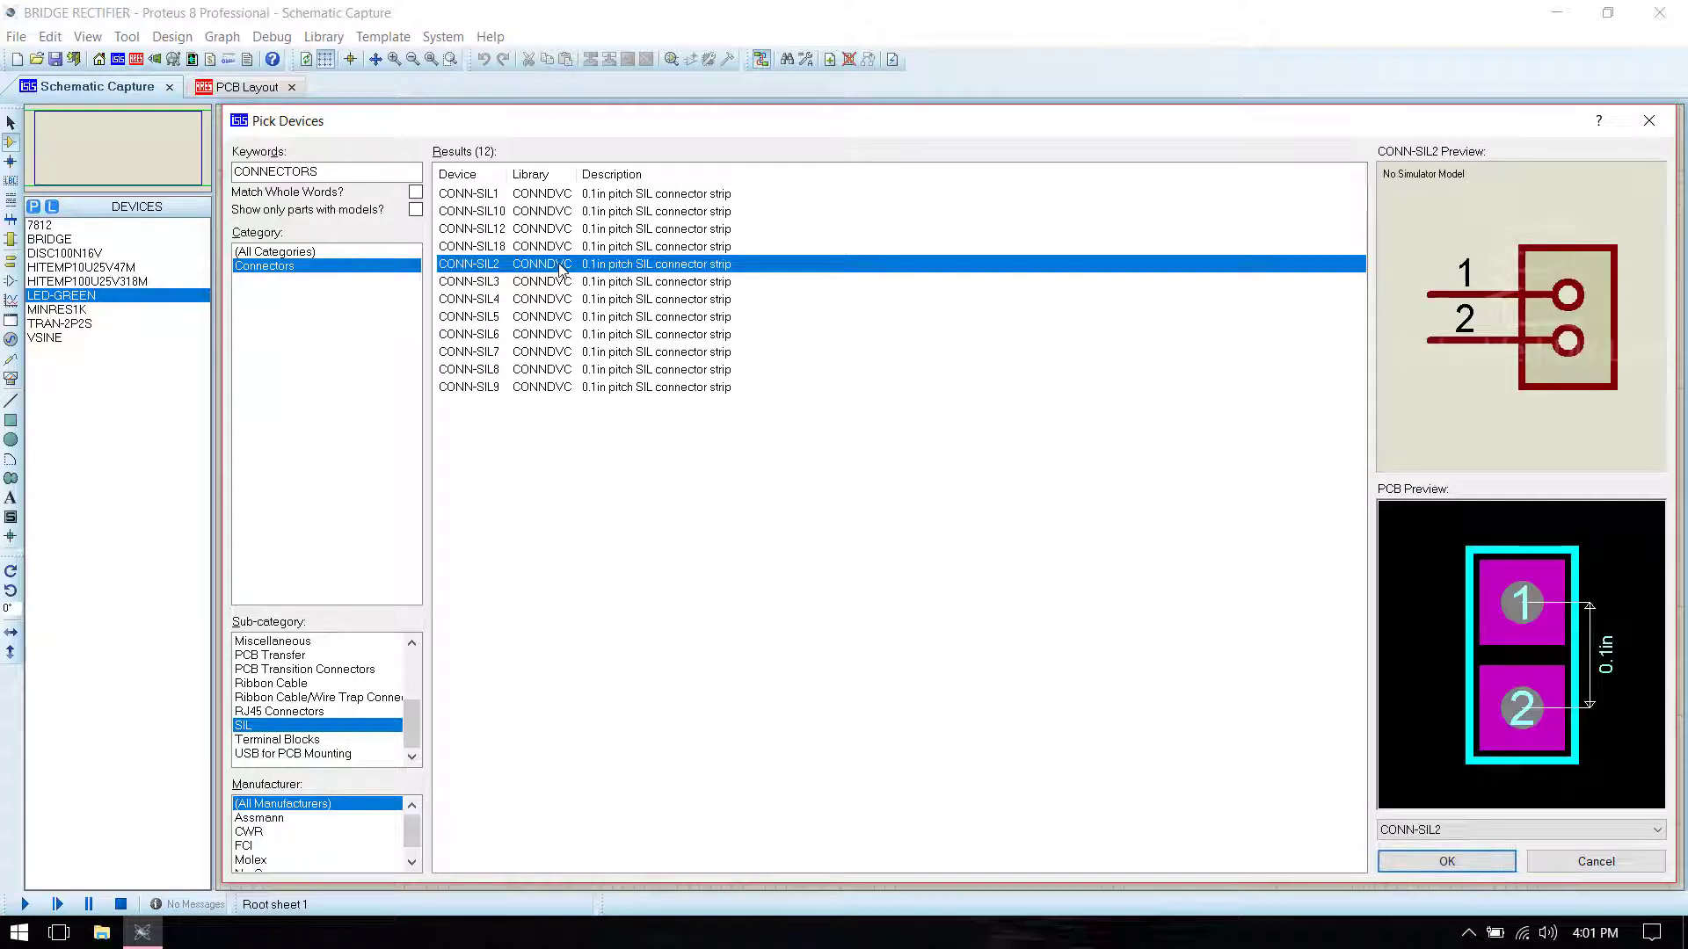
{"action": "double_click", "coordinate": [565, 270]}
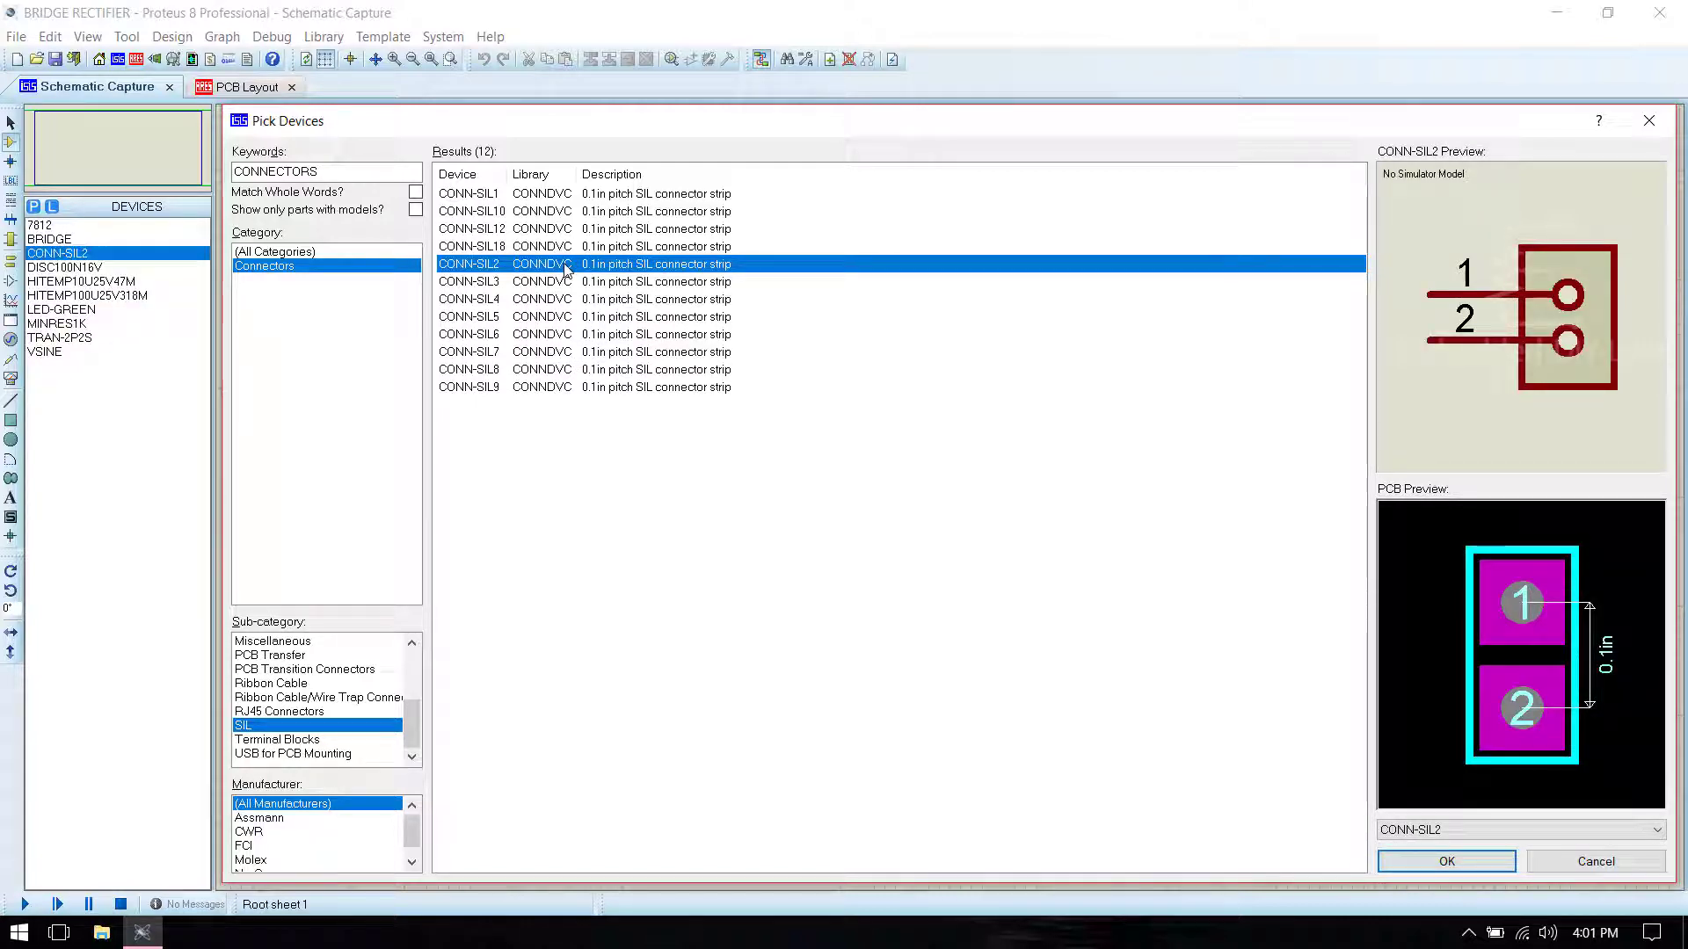
{"action": "left_click", "coordinate": [1494, 864]}
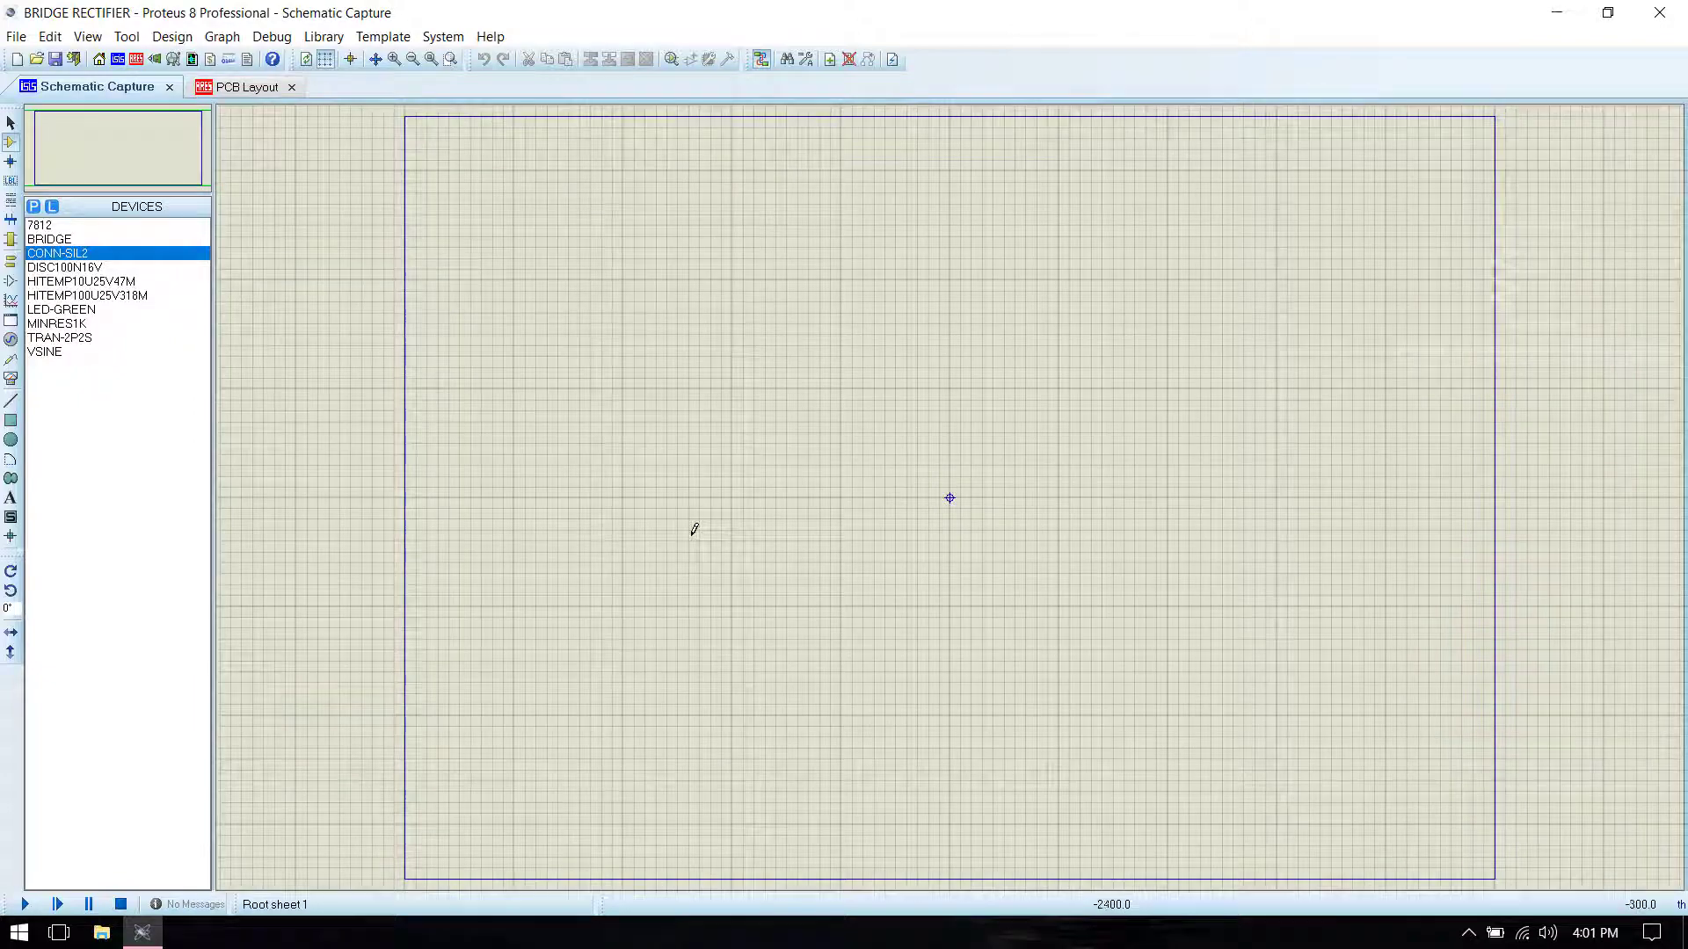
Step: Add the bold text BRIDGE RECTIFIER with a height of 0.35in near the upper edge of the sheet
{"action": "left_click", "coordinate": [10, 498]}
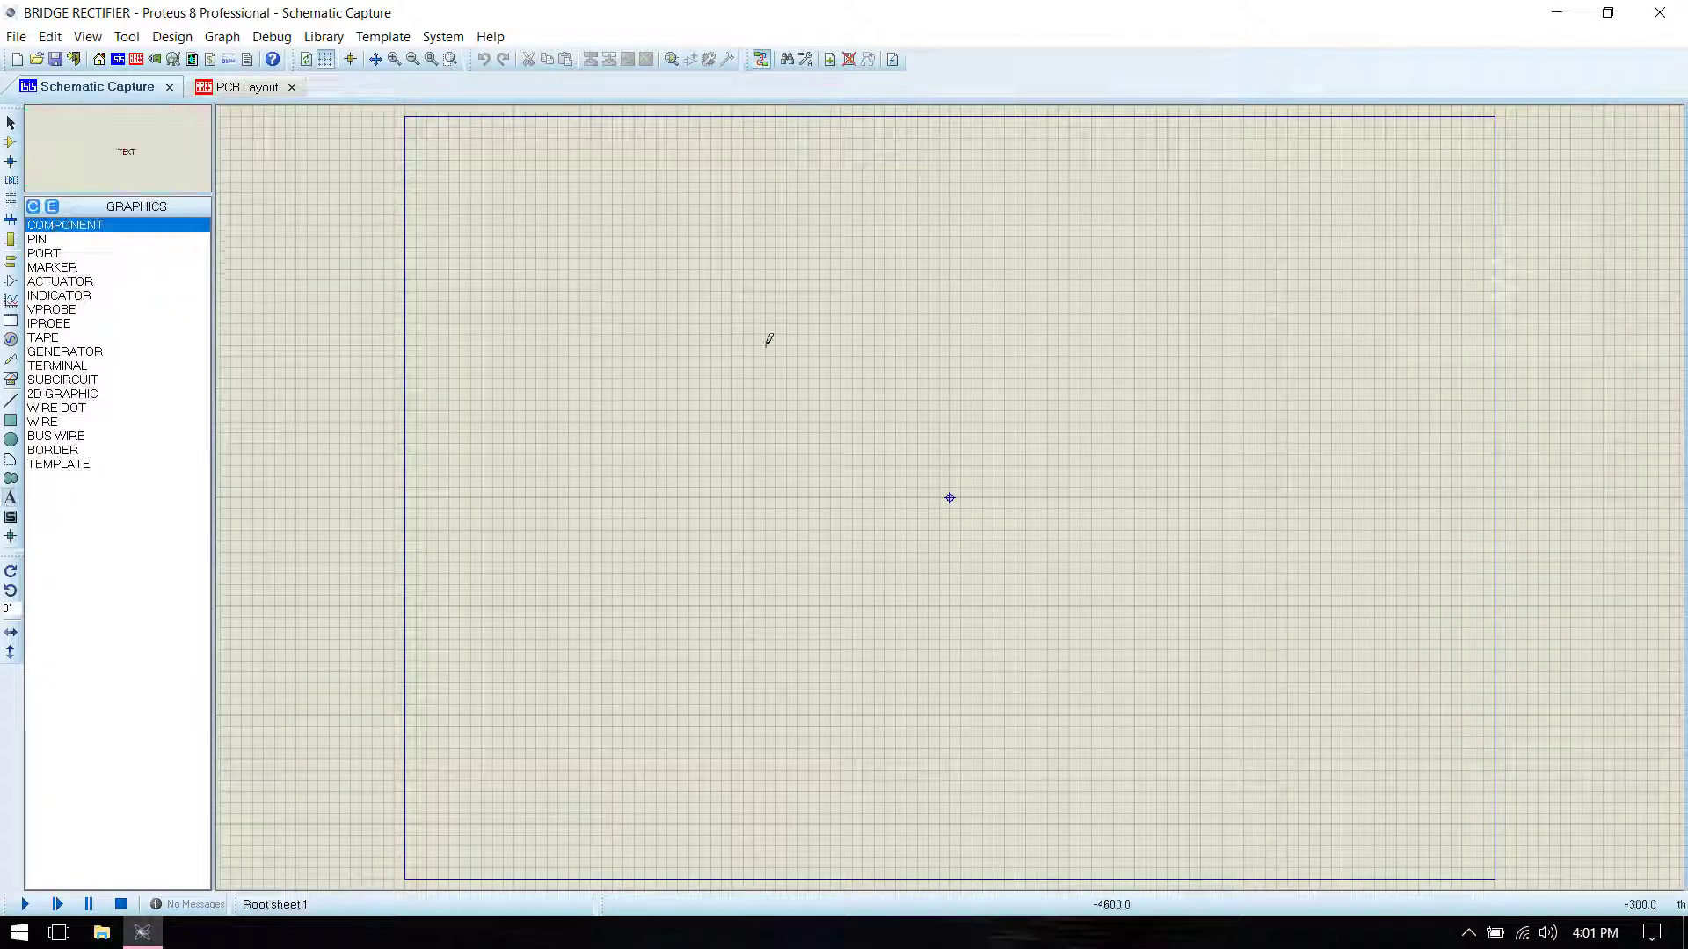
{"action": "left_click", "coordinate": [848, 162]}
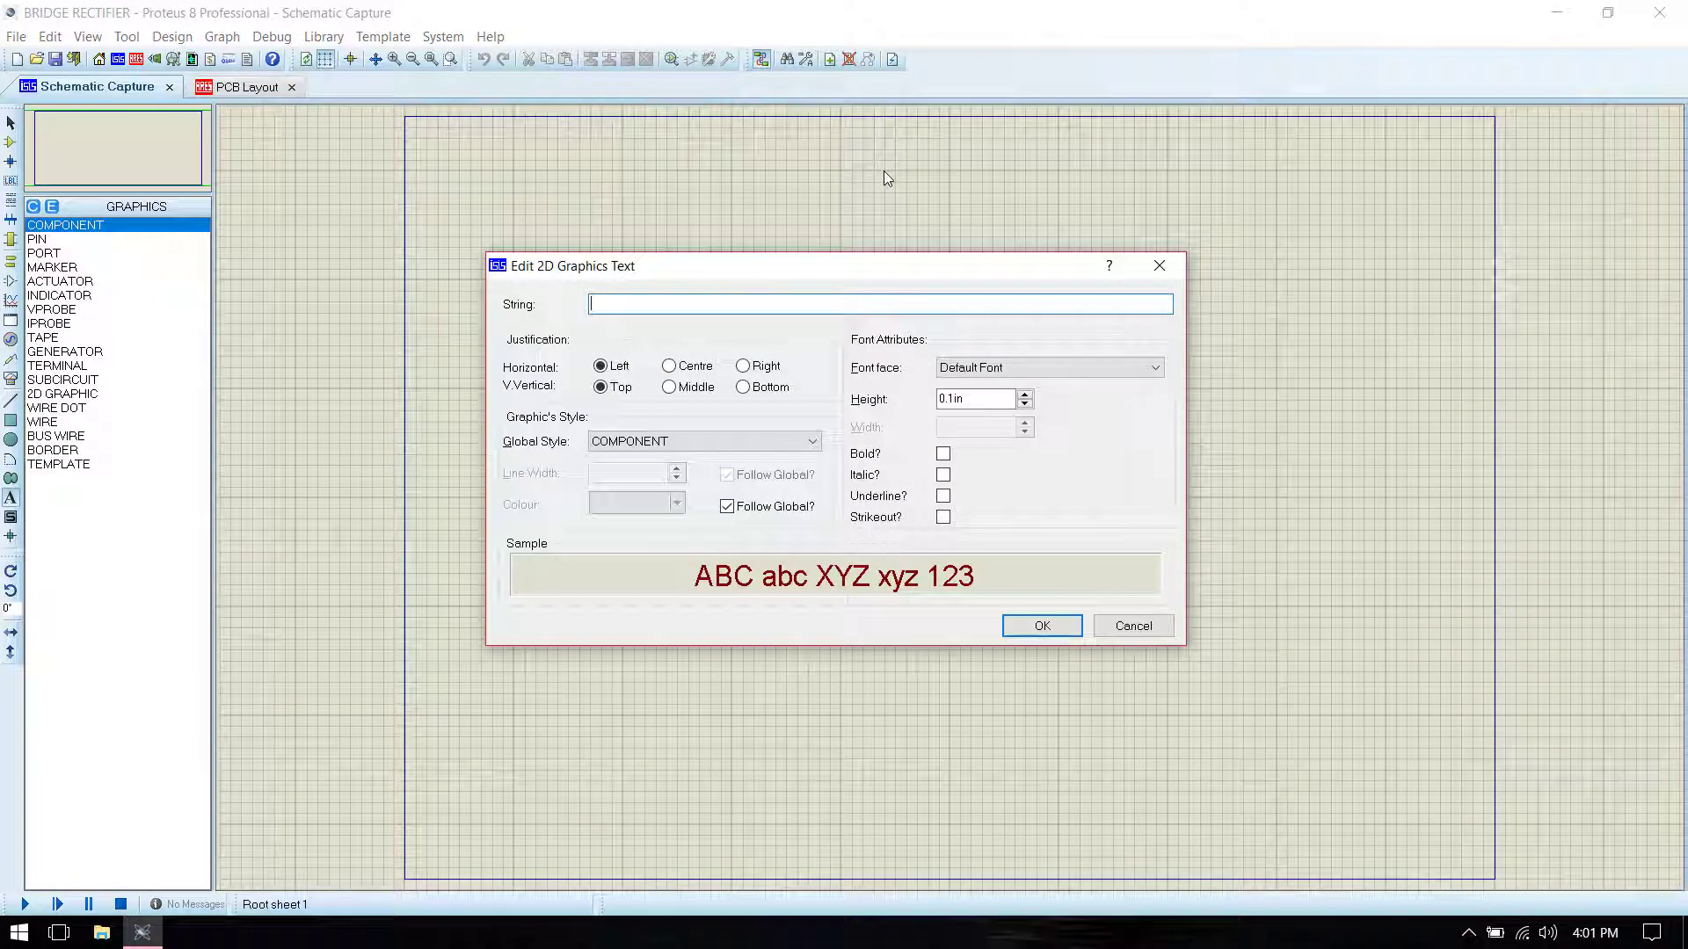
{"action": "type", "text": "BRIDGE RECTIFIER"}
{"action": "left_click", "coordinate": [951, 398]}
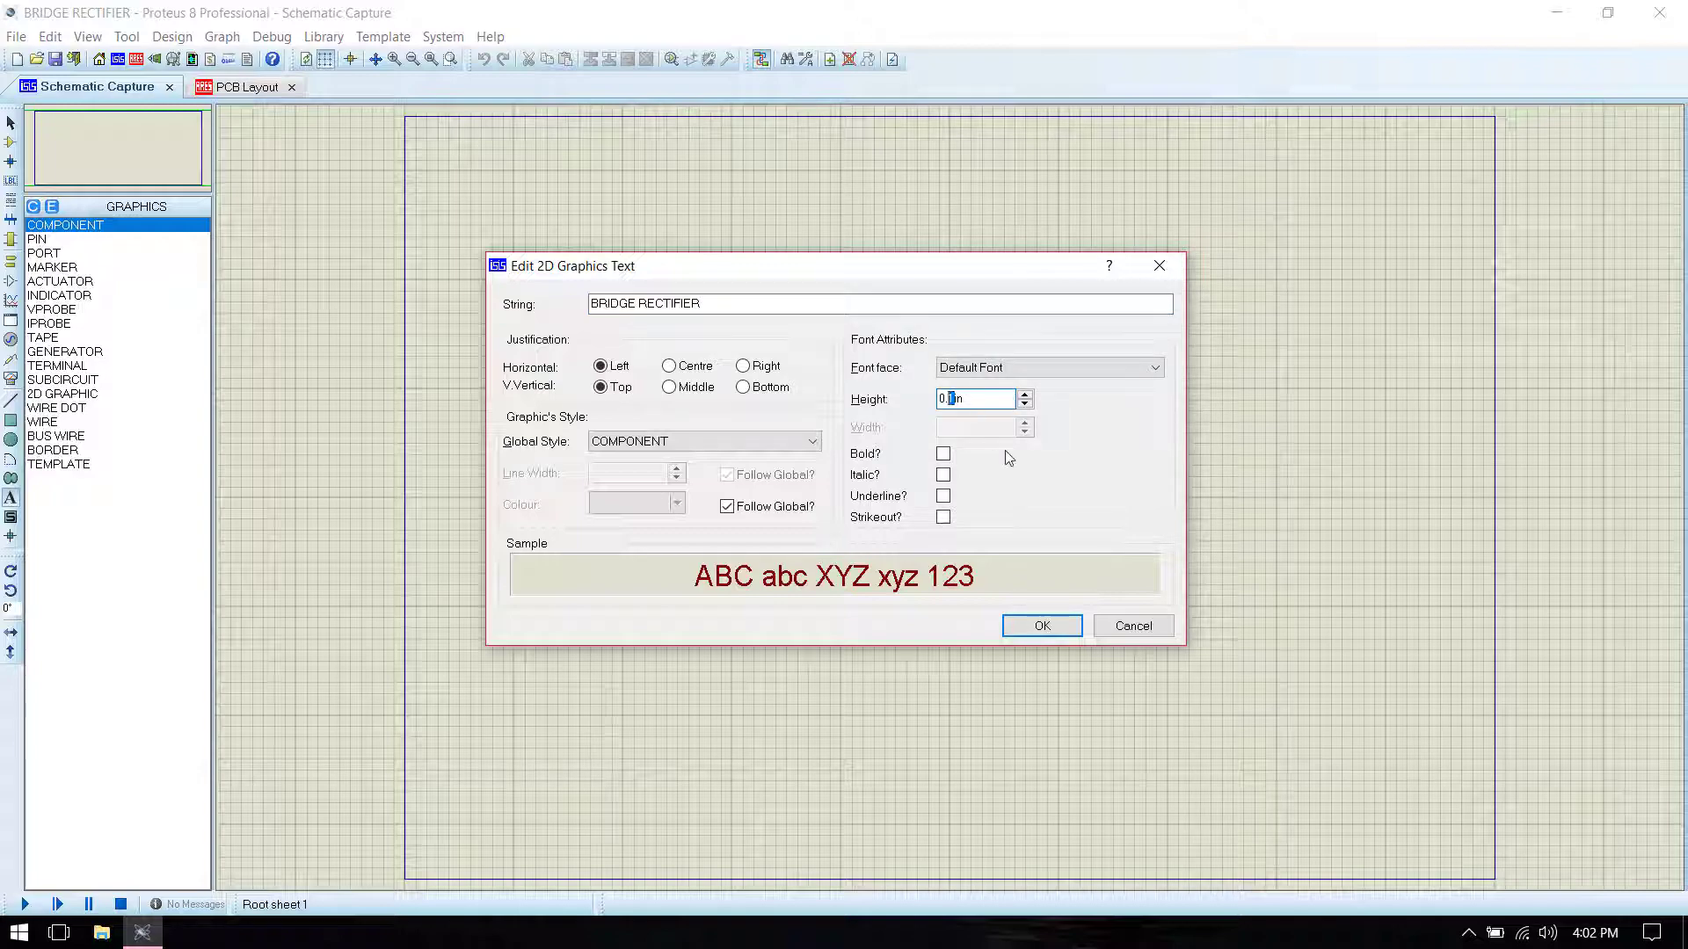
{"action": "left_click", "coordinate": [943, 454]}
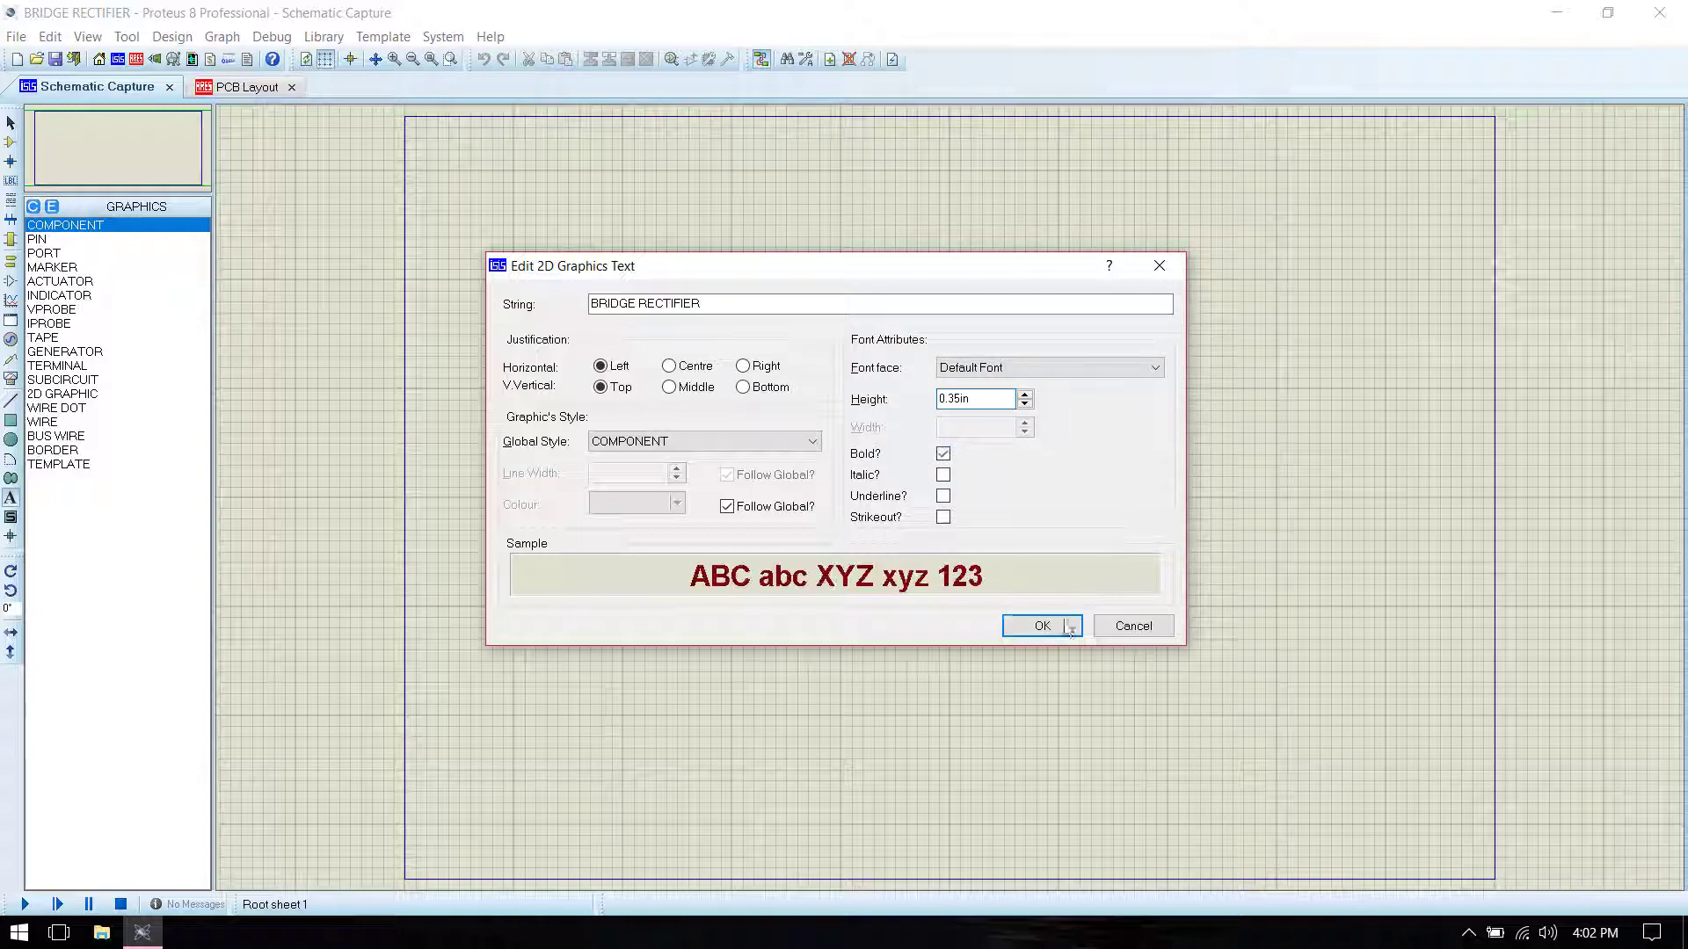
{"action": "left_click", "coordinate": [1041, 626]}
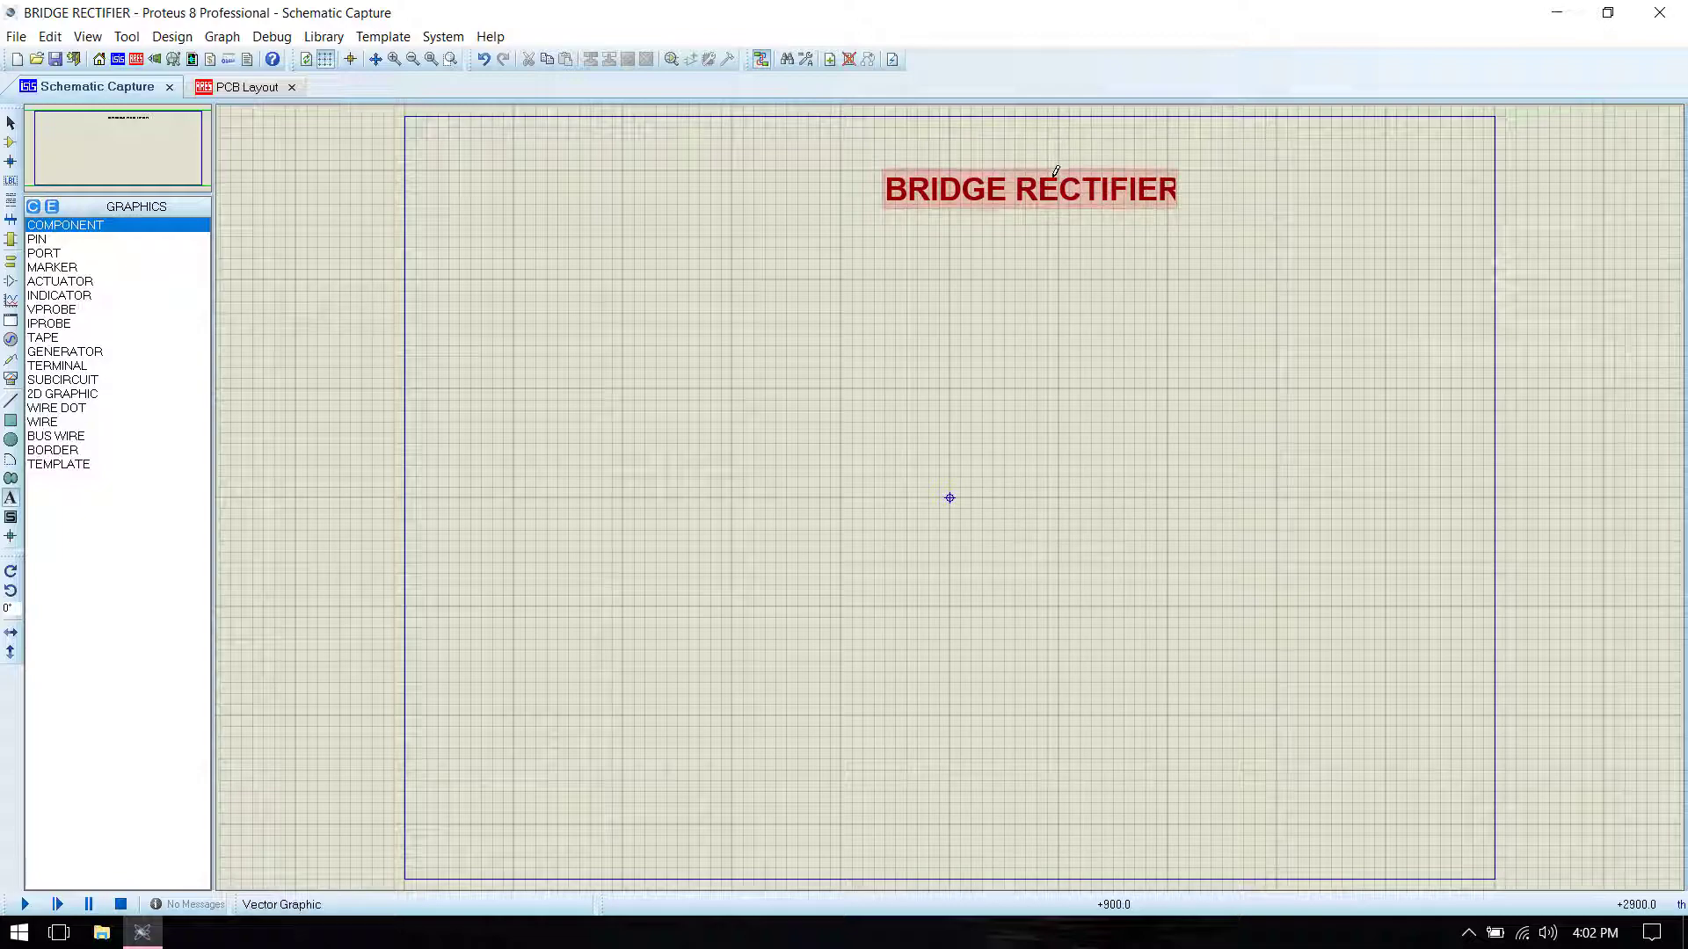
Step: Move the BRIDGE RECTIFIER title up and centre it just below the sheet's upper border, and save the project
{"action": "right_click", "coordinate": [1072, 171]}
{"action": "left_click", "coordinate": [1090, 182]}
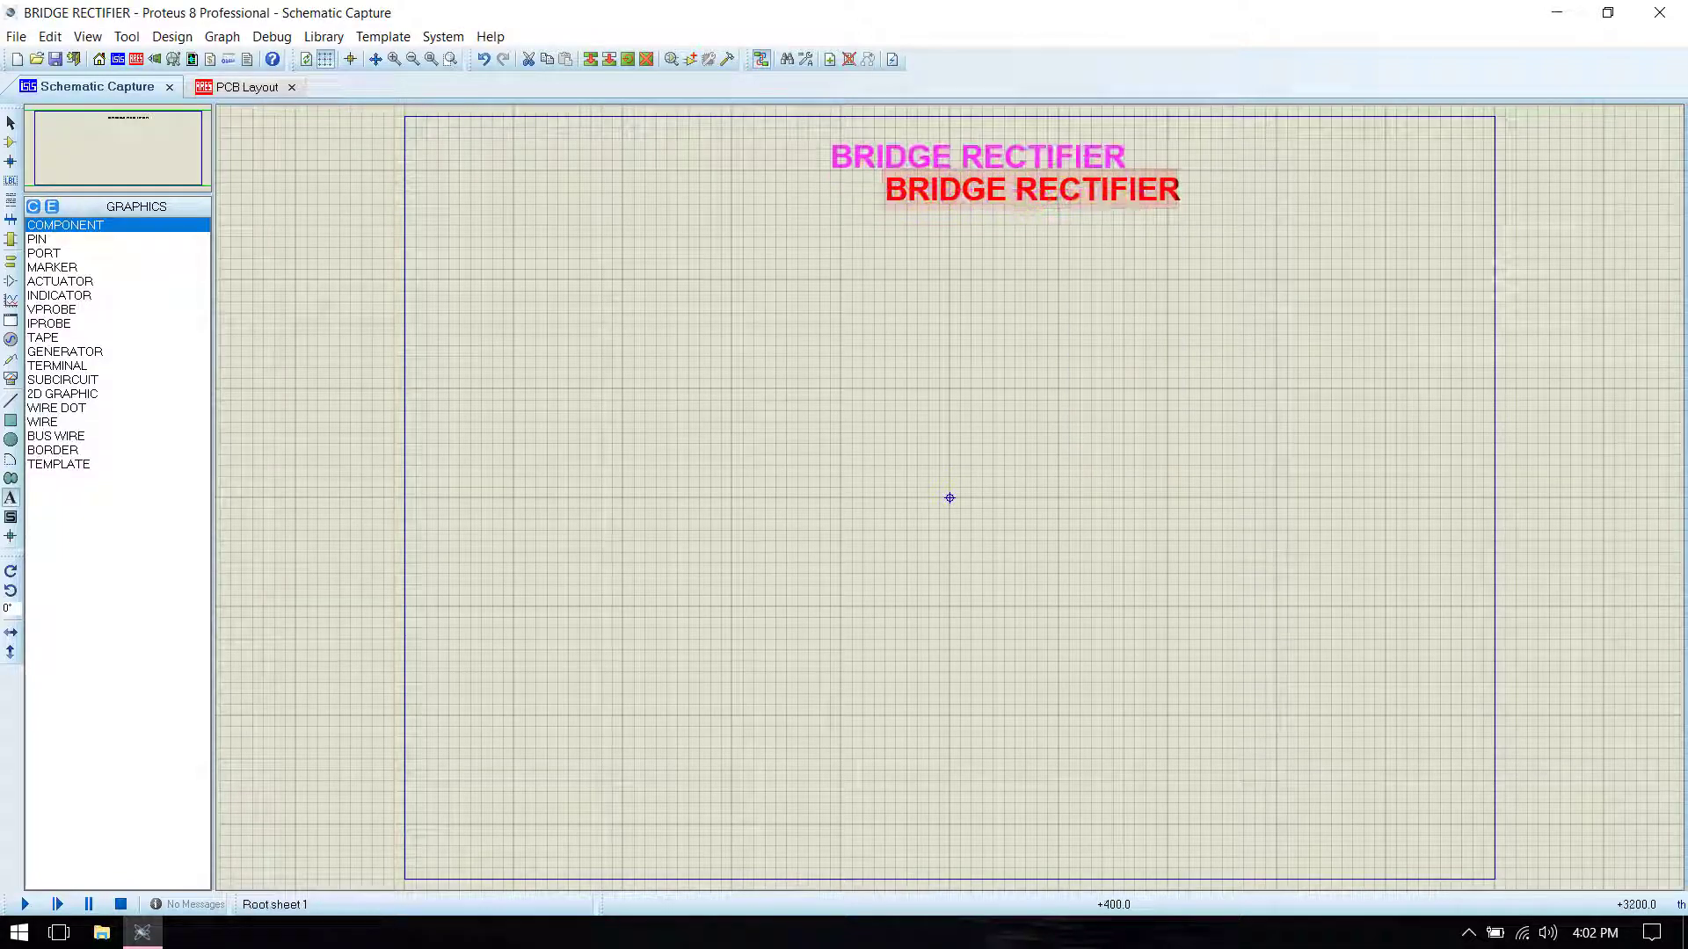
{"action": "left_click", "coordinate": [1025, 149]}
{"action": "key", "text": "ctrl+s"}
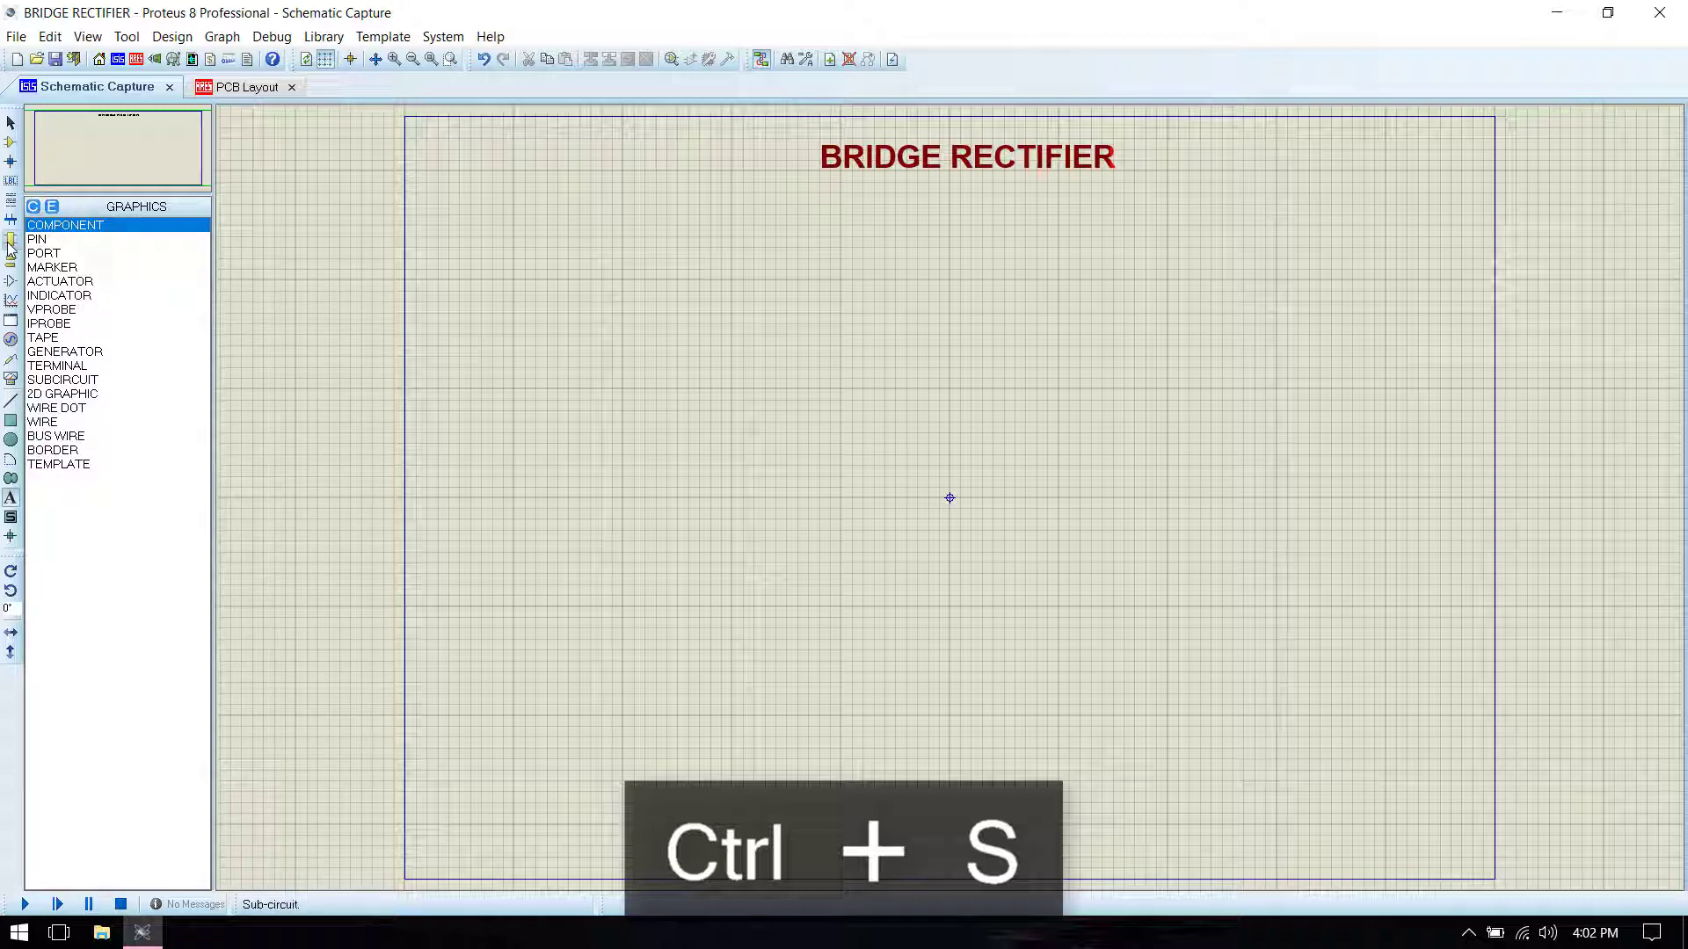
Step: Place the VSINE source near the sheet's left border and the TRAN-2P2S transformer just to its right
{"action": "left_click", "coordinate": [11, 141]}
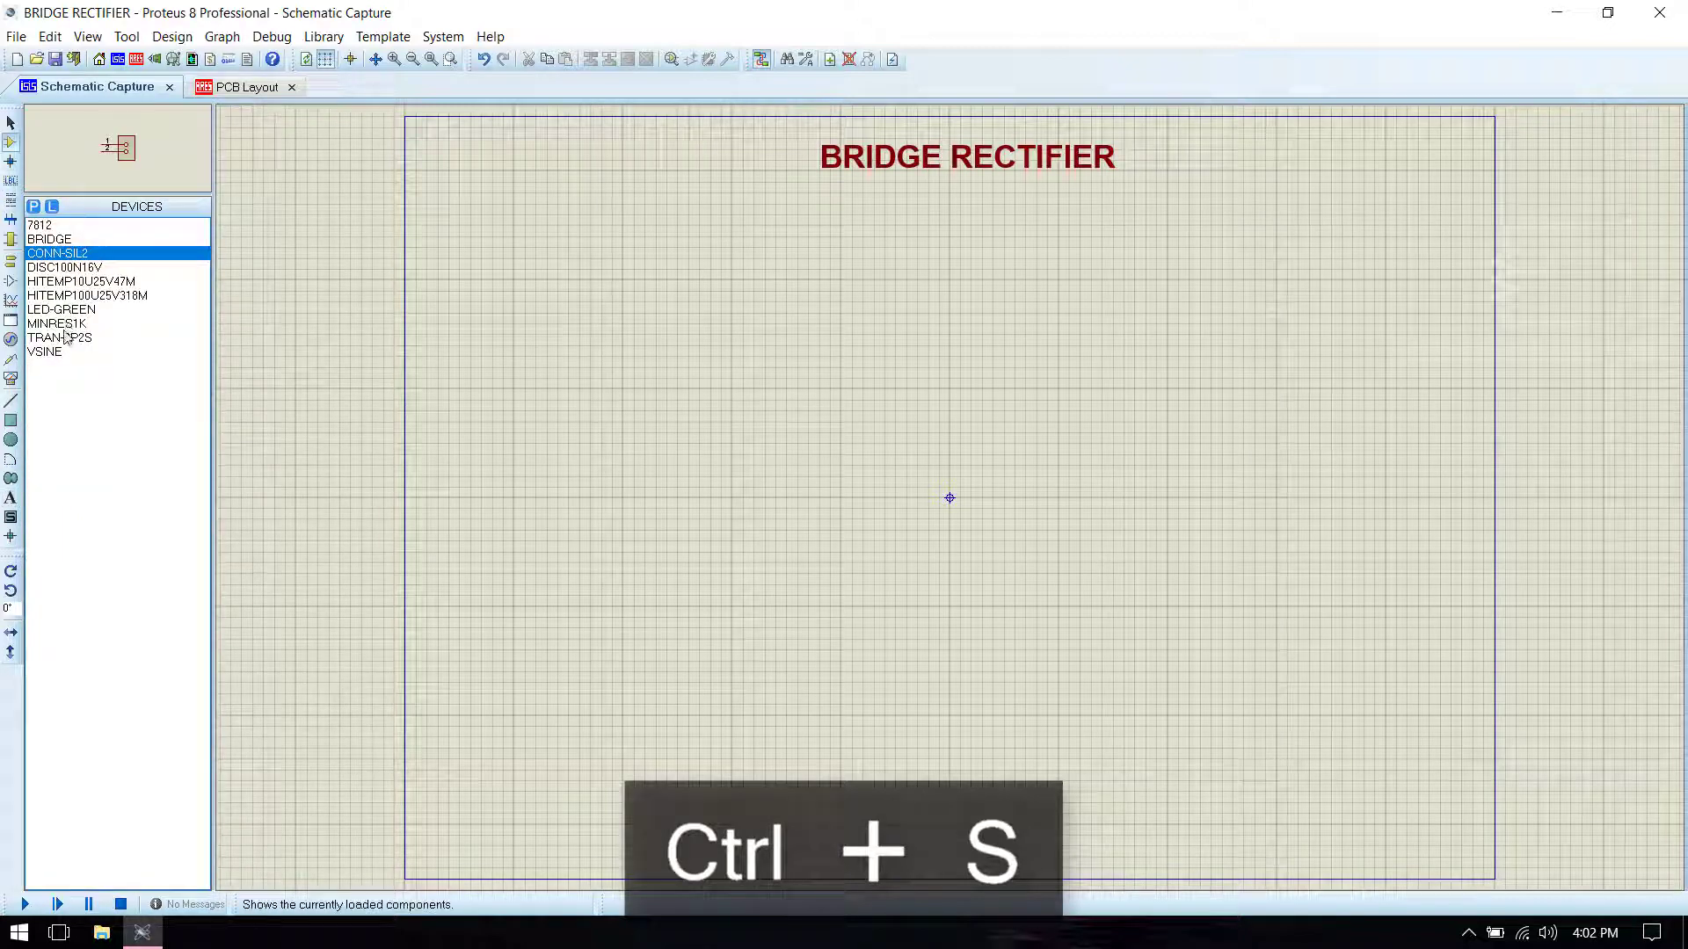
{"action": "left_click", "coordinate": [56, 351]}
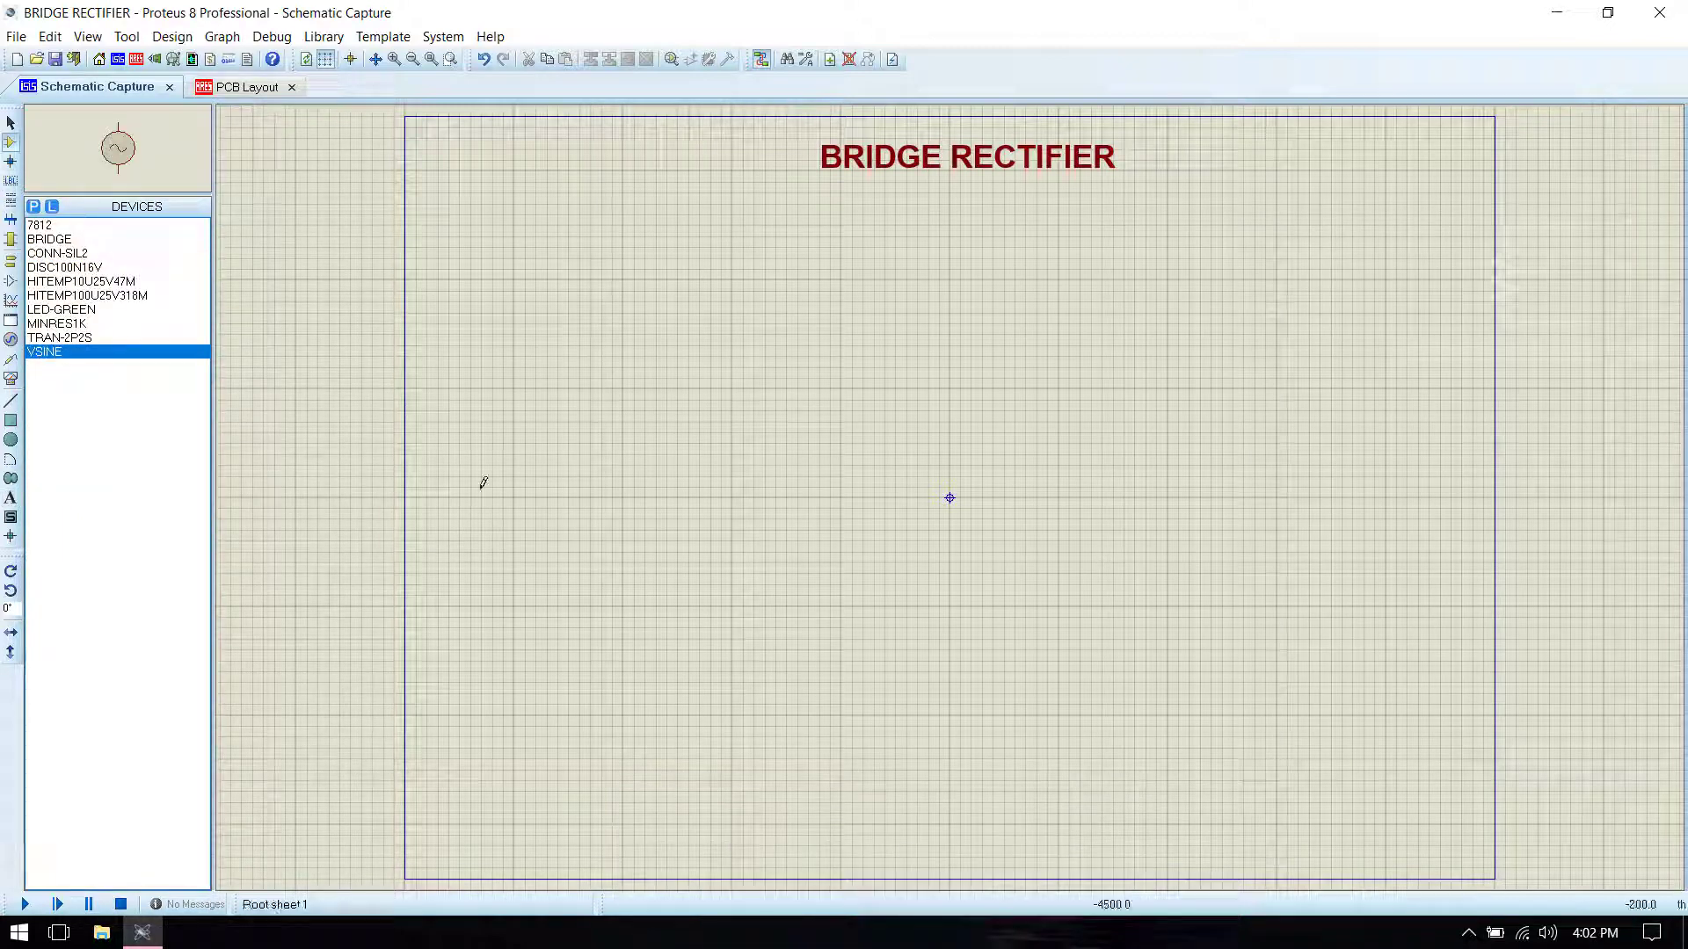
{"action": "left_click", "coordinate": [481, 453]}
{"action": "left_click", "coordinate": [78, 339]}
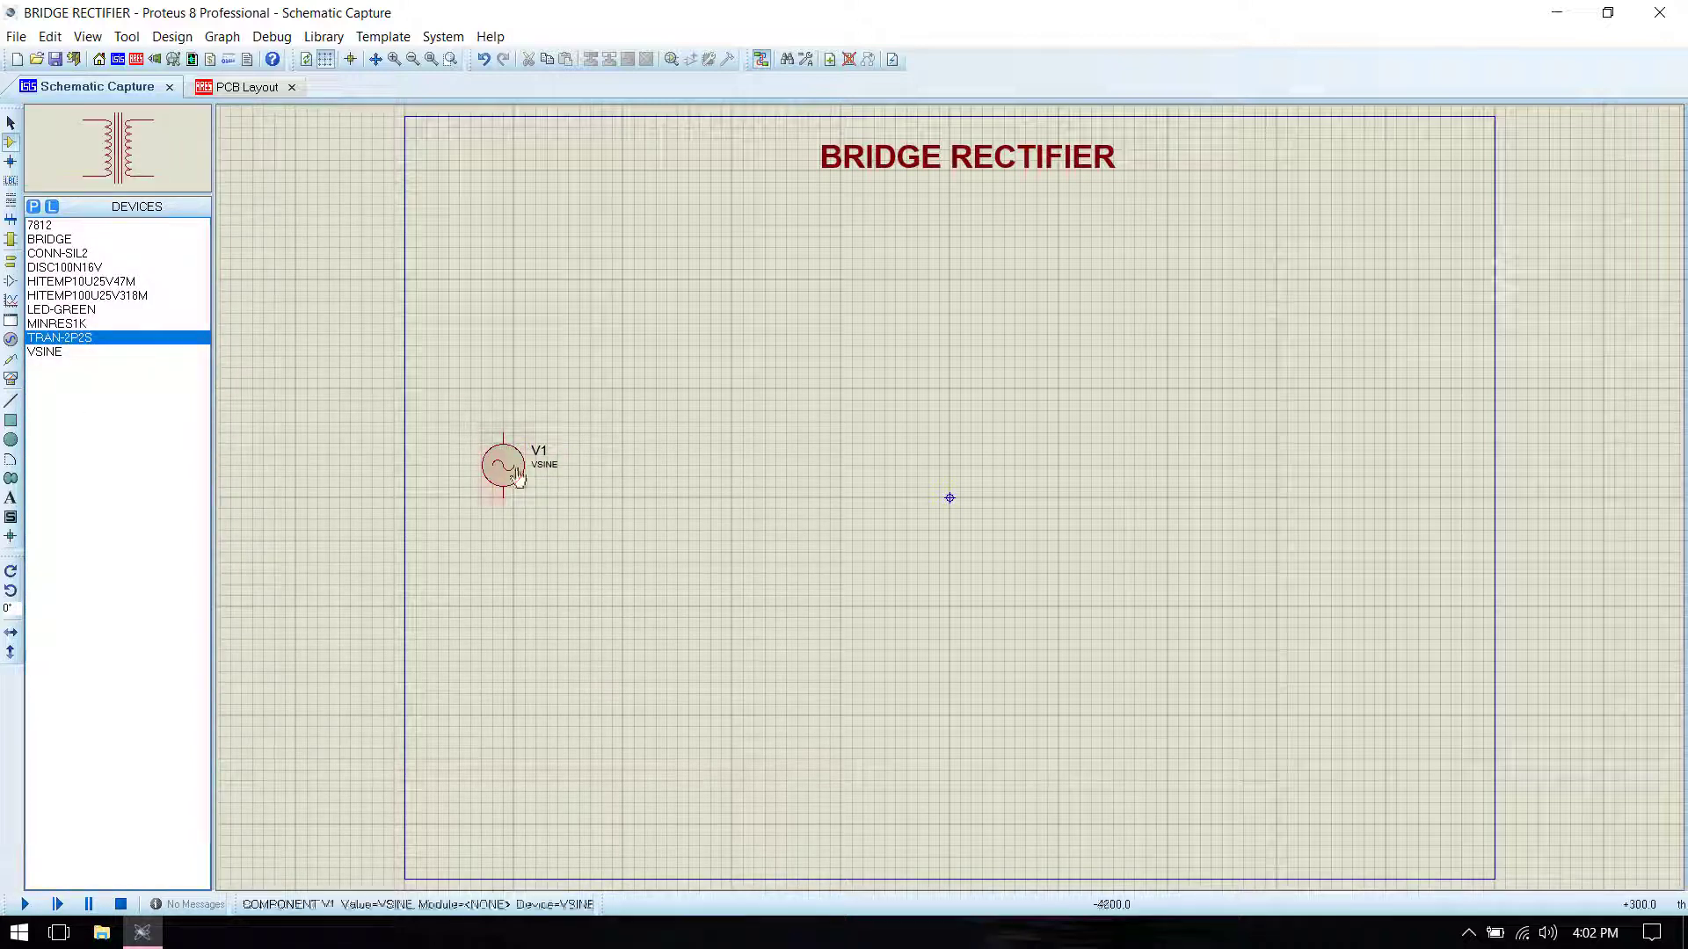
{"action": "left_click", "coordinate": [596, 416]}
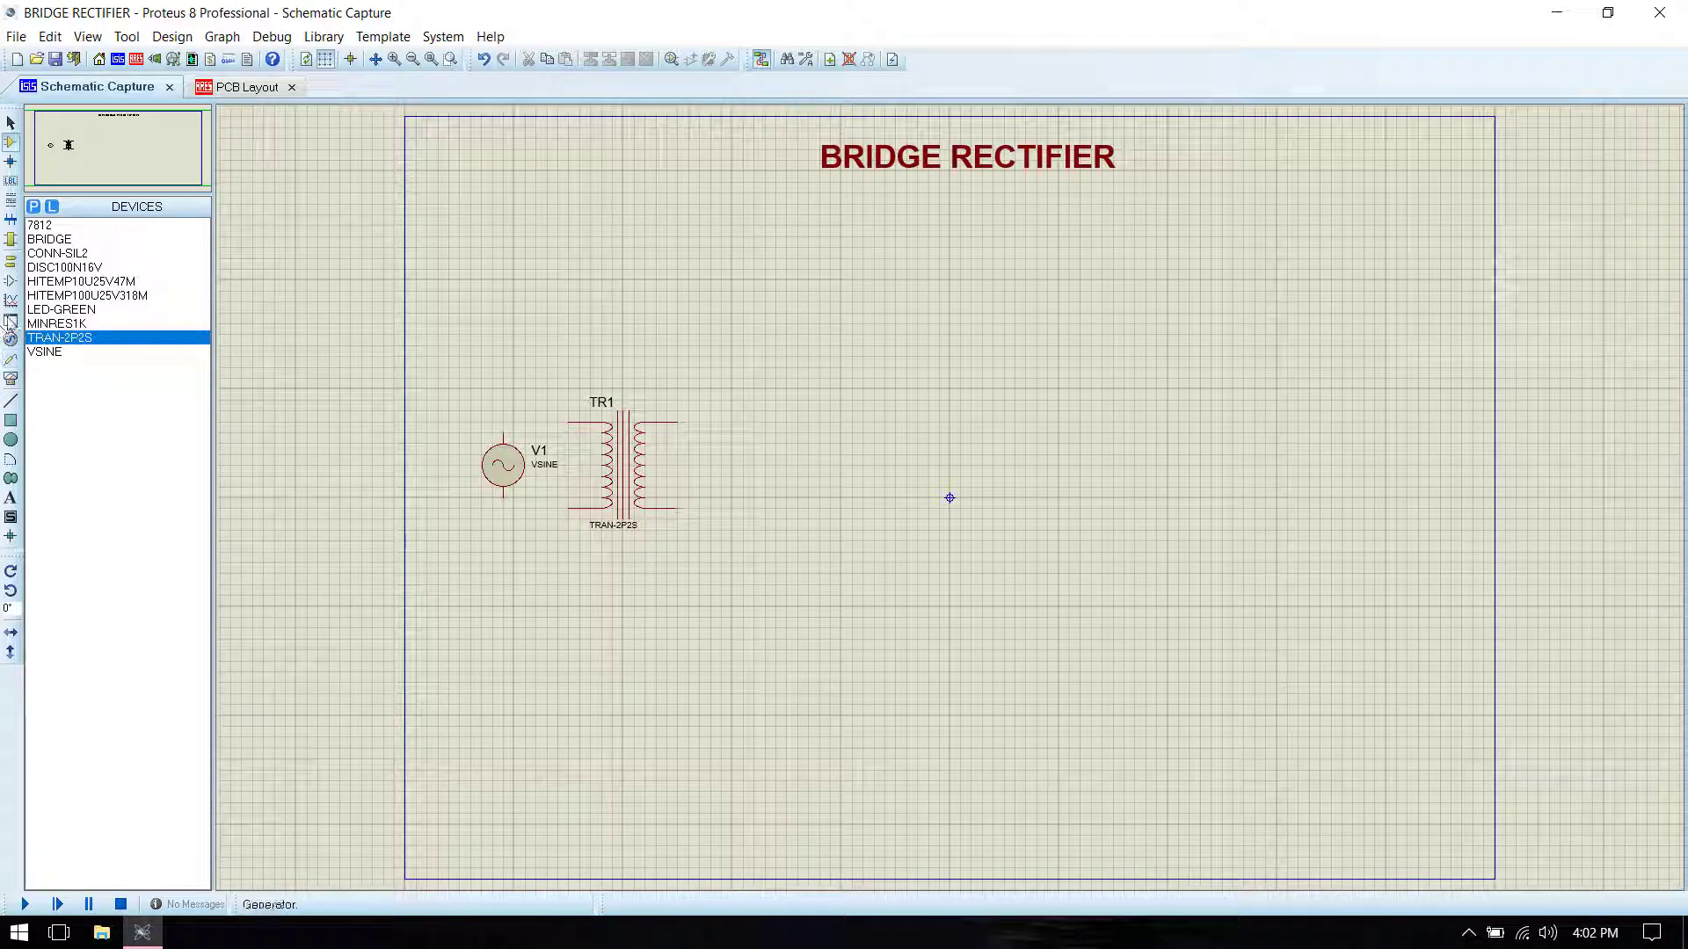
Step: Place the BRIDGE rectifier to the right of transformer TR1, vertically centred on it
{"action": "left_click", "coordinate": [67, 240]}
{"action": "left_click", "coordinate": [757, 435]}
{"action": "left_click", "coordinate": [776, 464]}
Step: Place the HITEMP100U25V318M capacitor to the right of the bridge rectifier and rotate it clockwise to stand vertically
{"action": "left_click", "coordinate": [82, 296]}
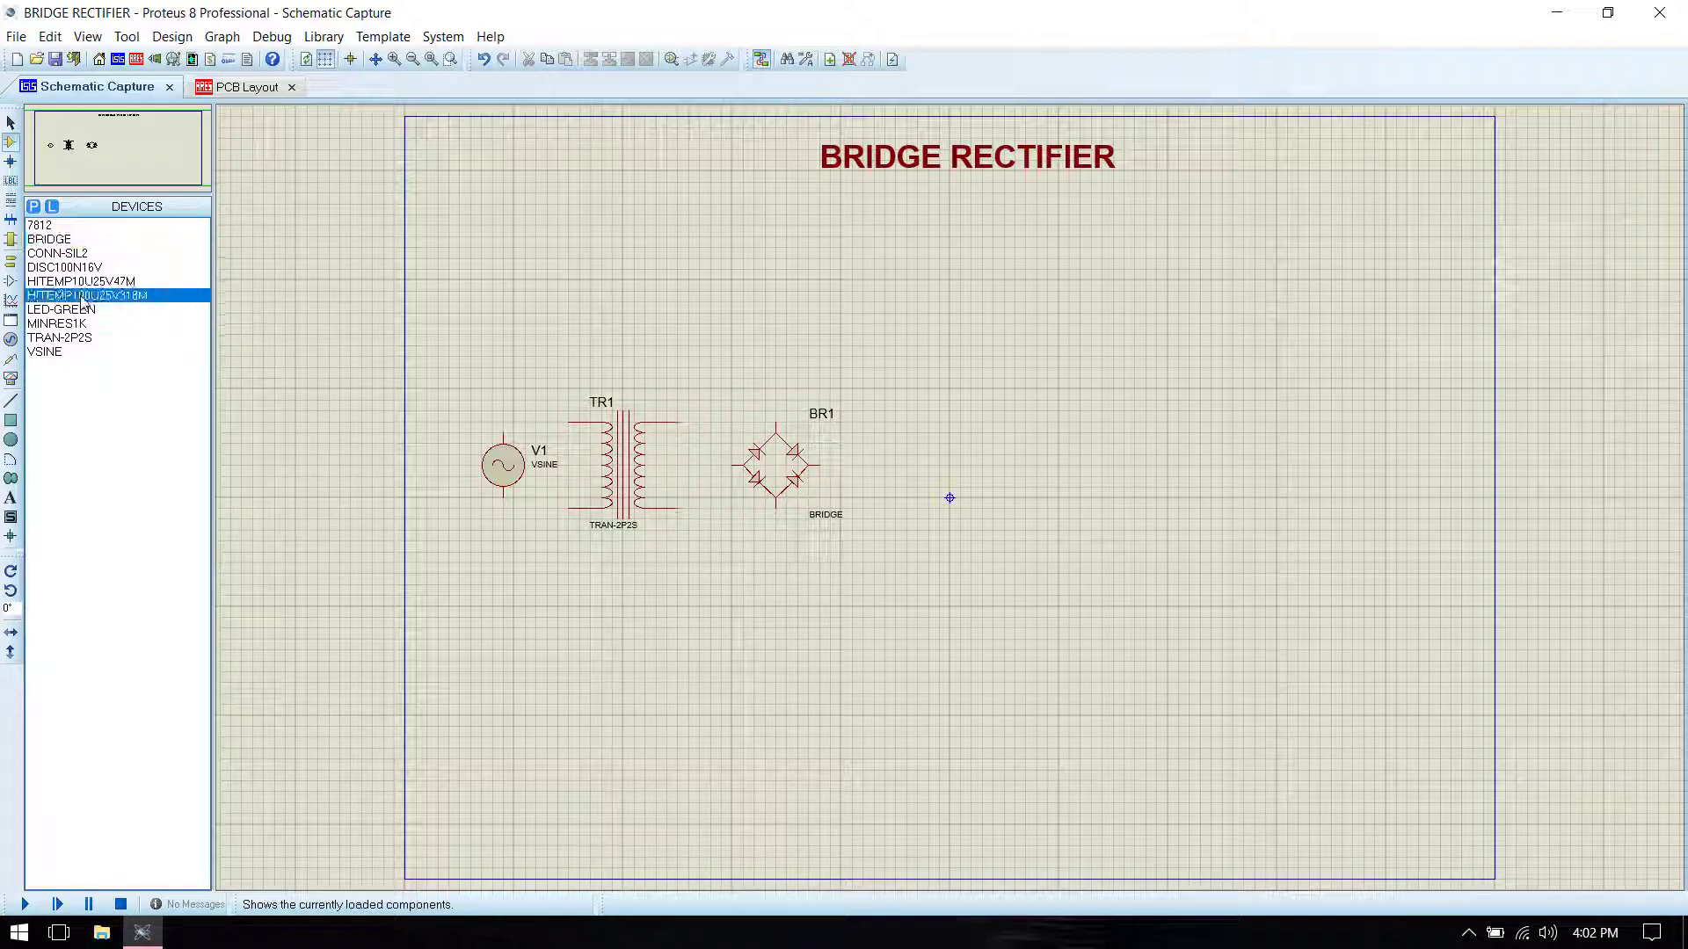
{"action": "left_click", "coordinate": [871, 457]}
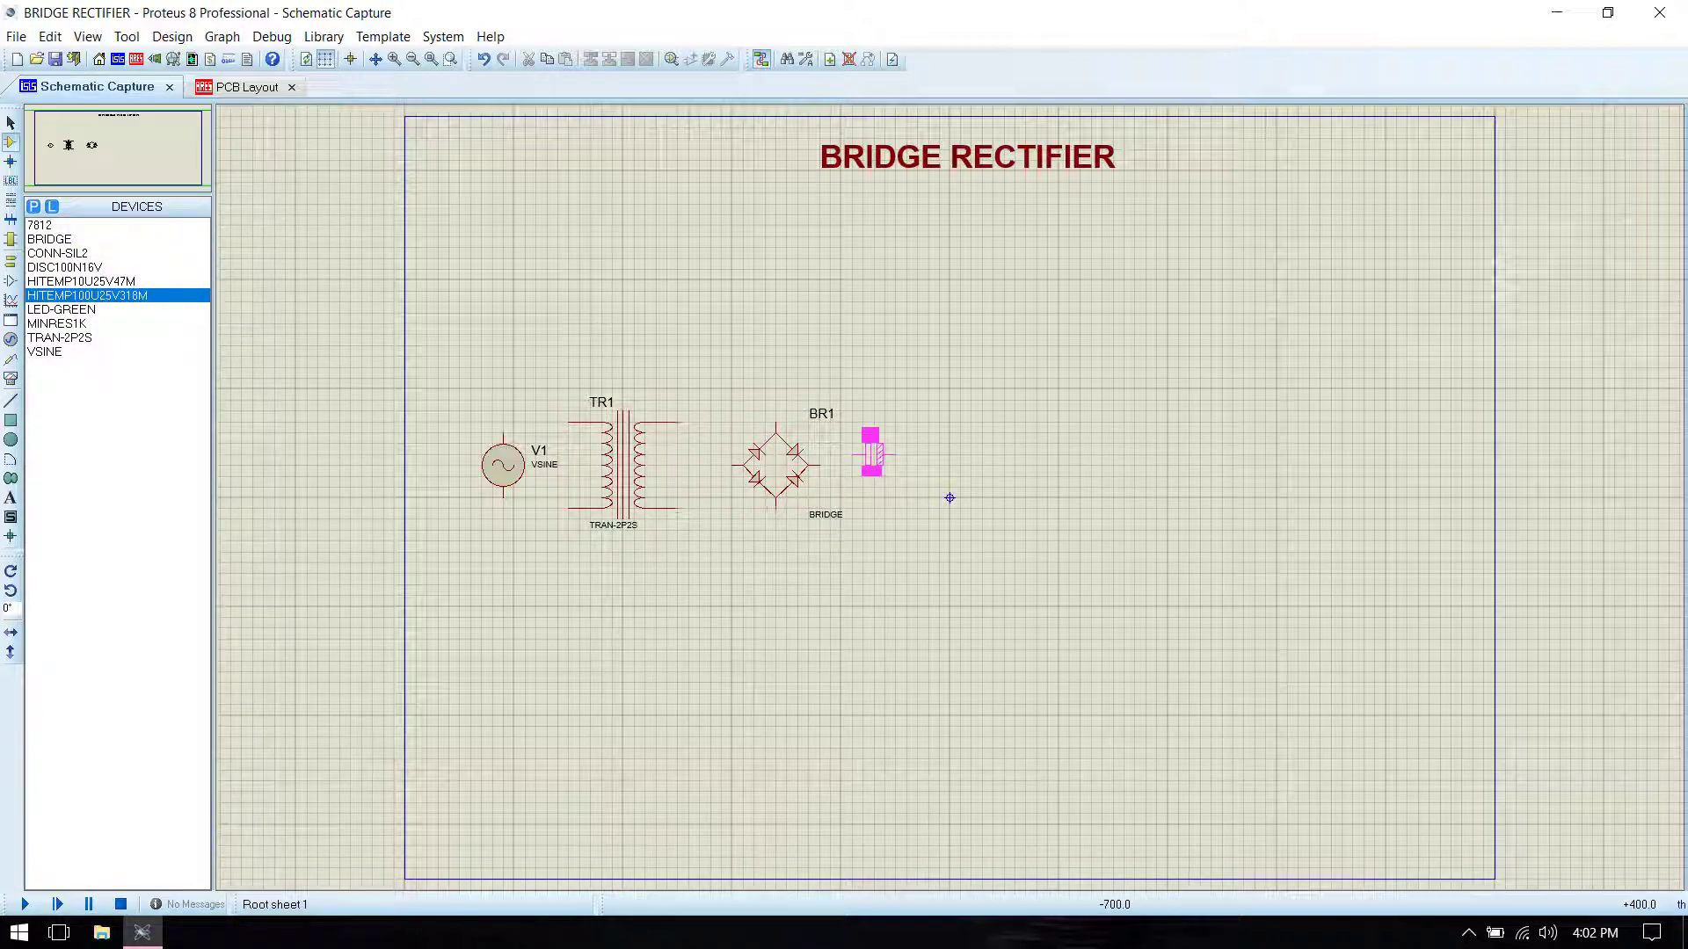
{"action": "left_click", "coordinate": [874, 468]}
{"action": "right_click", "coordinate": [874, 472]}
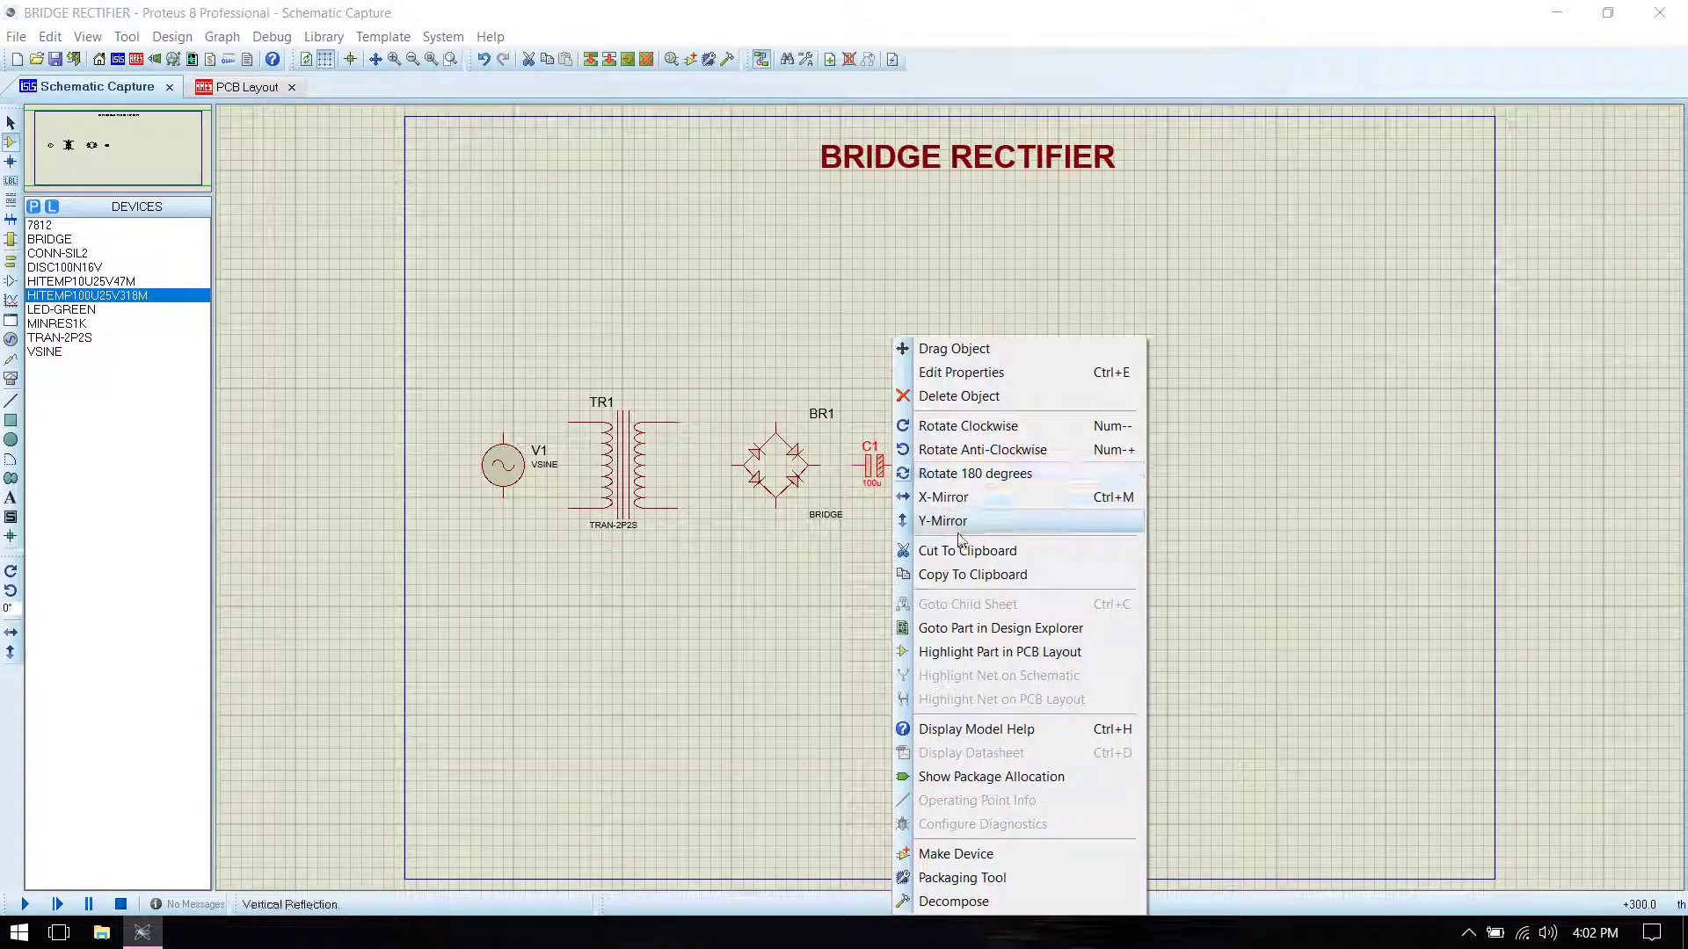
{"action": "left_click", "coordinate": [967, 428]}
{"action": "left_click", "coordinate": [781, 539]}
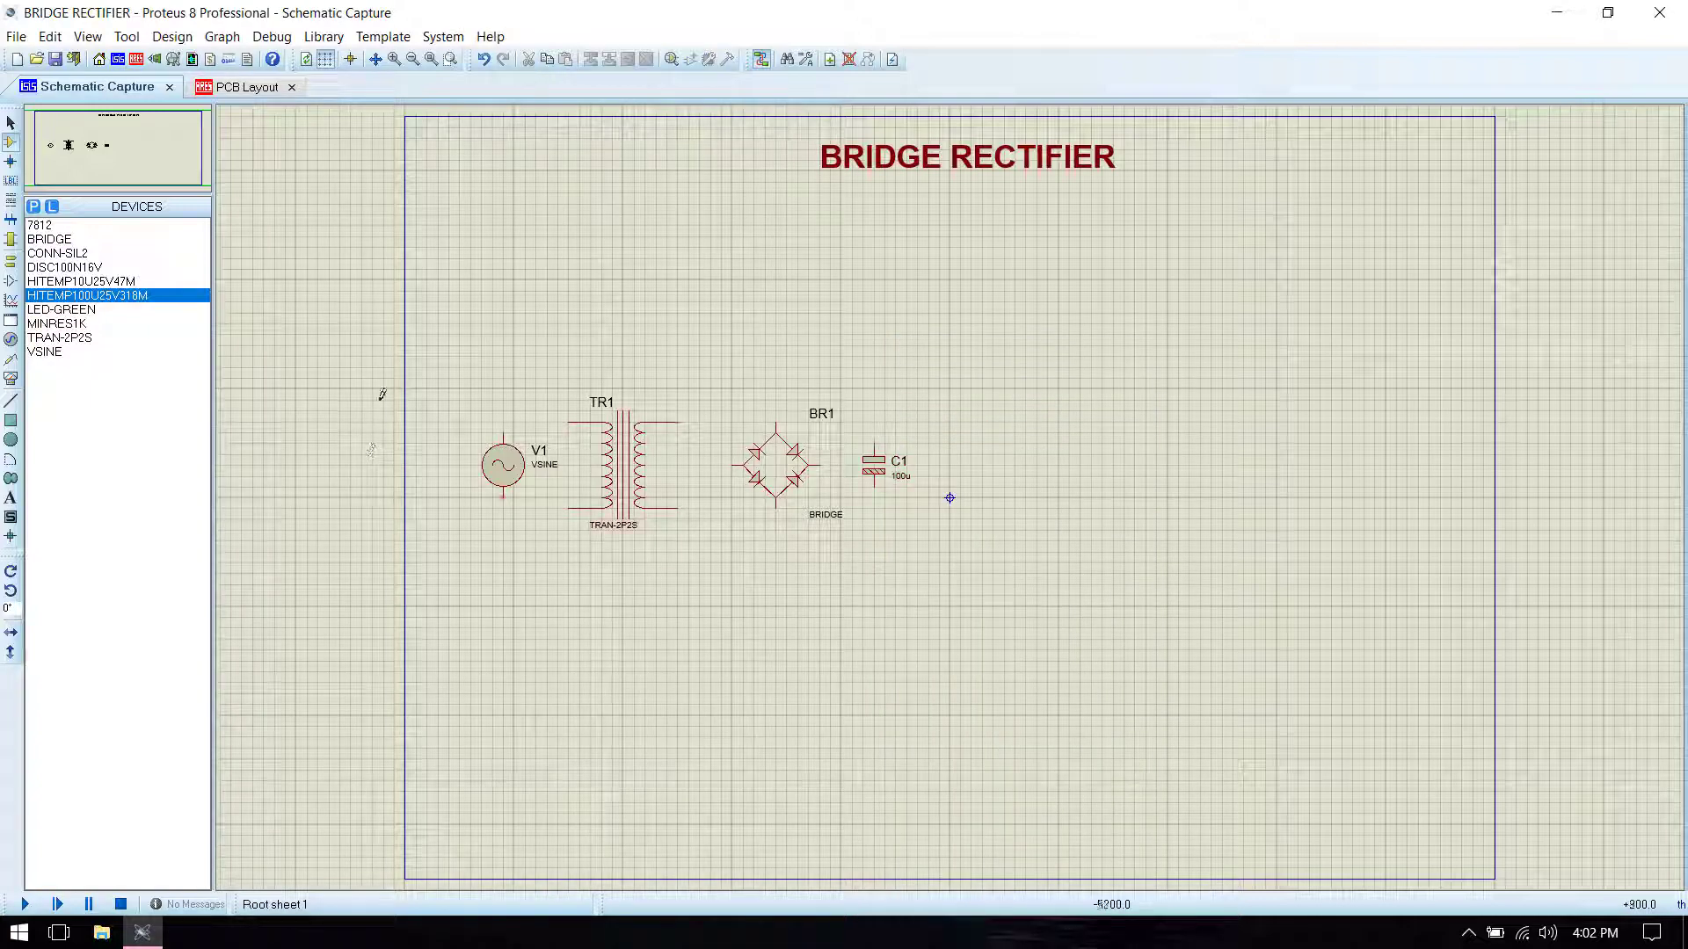
Step: Place the DISC100N16V capacitor to the right of C1 and rotate it clockwise to stand vertically
{"action": "left_click", "coordinate": [79, 267]}
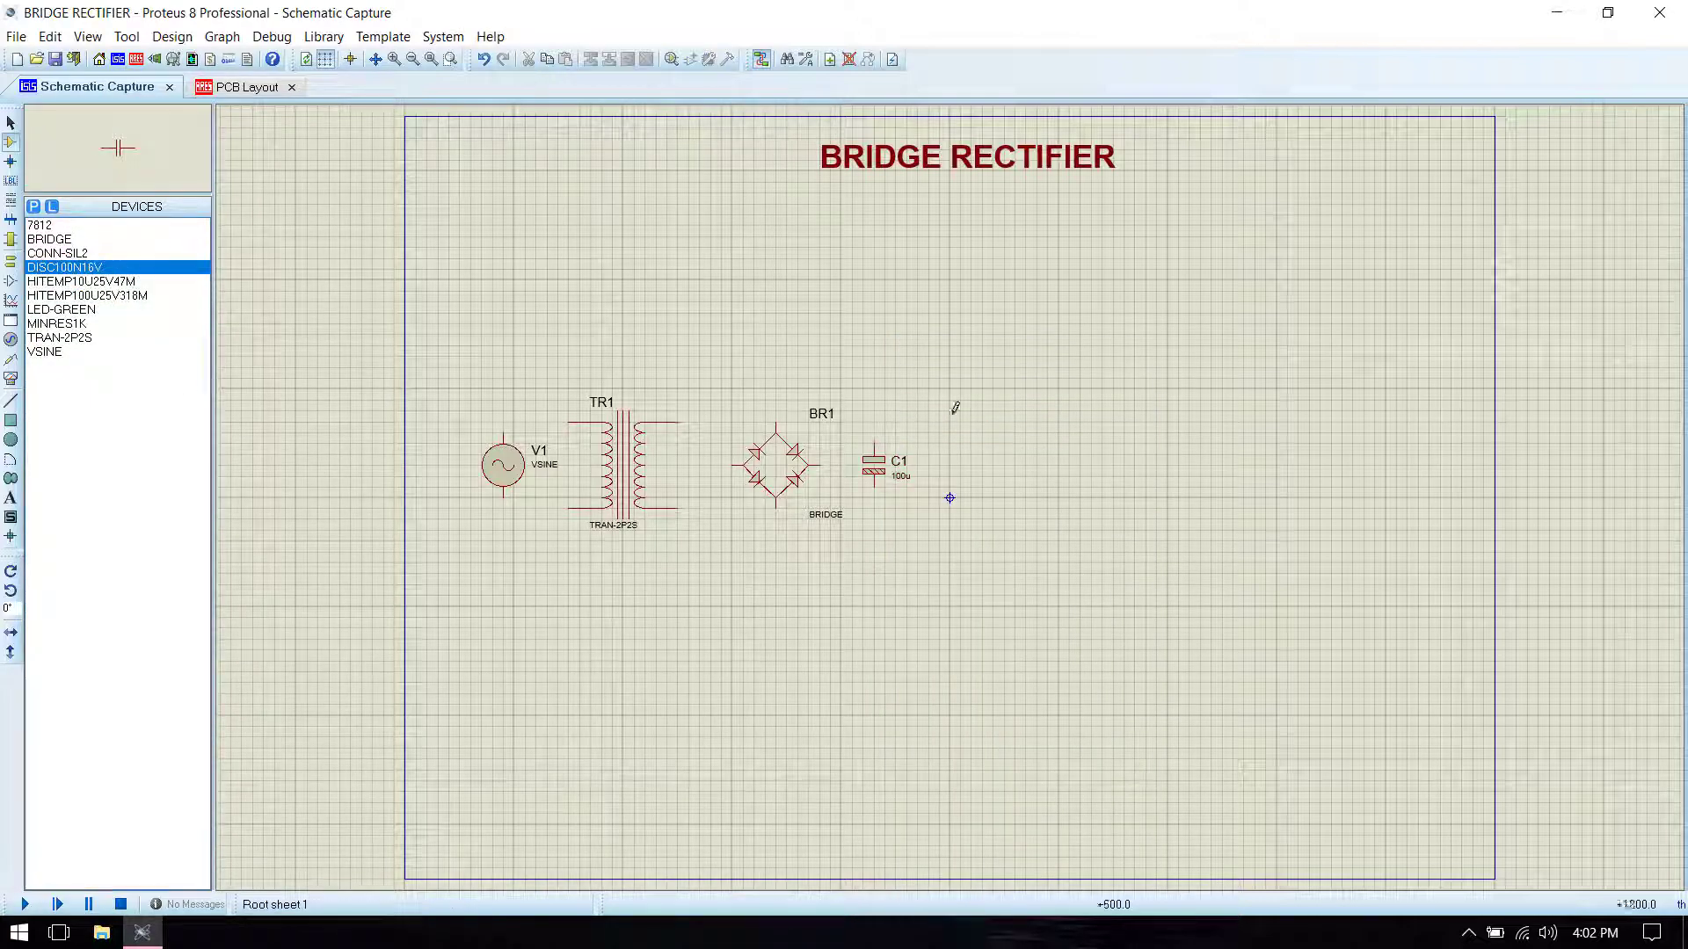
{"action": "left_click", "coordinate": [937, 459]}
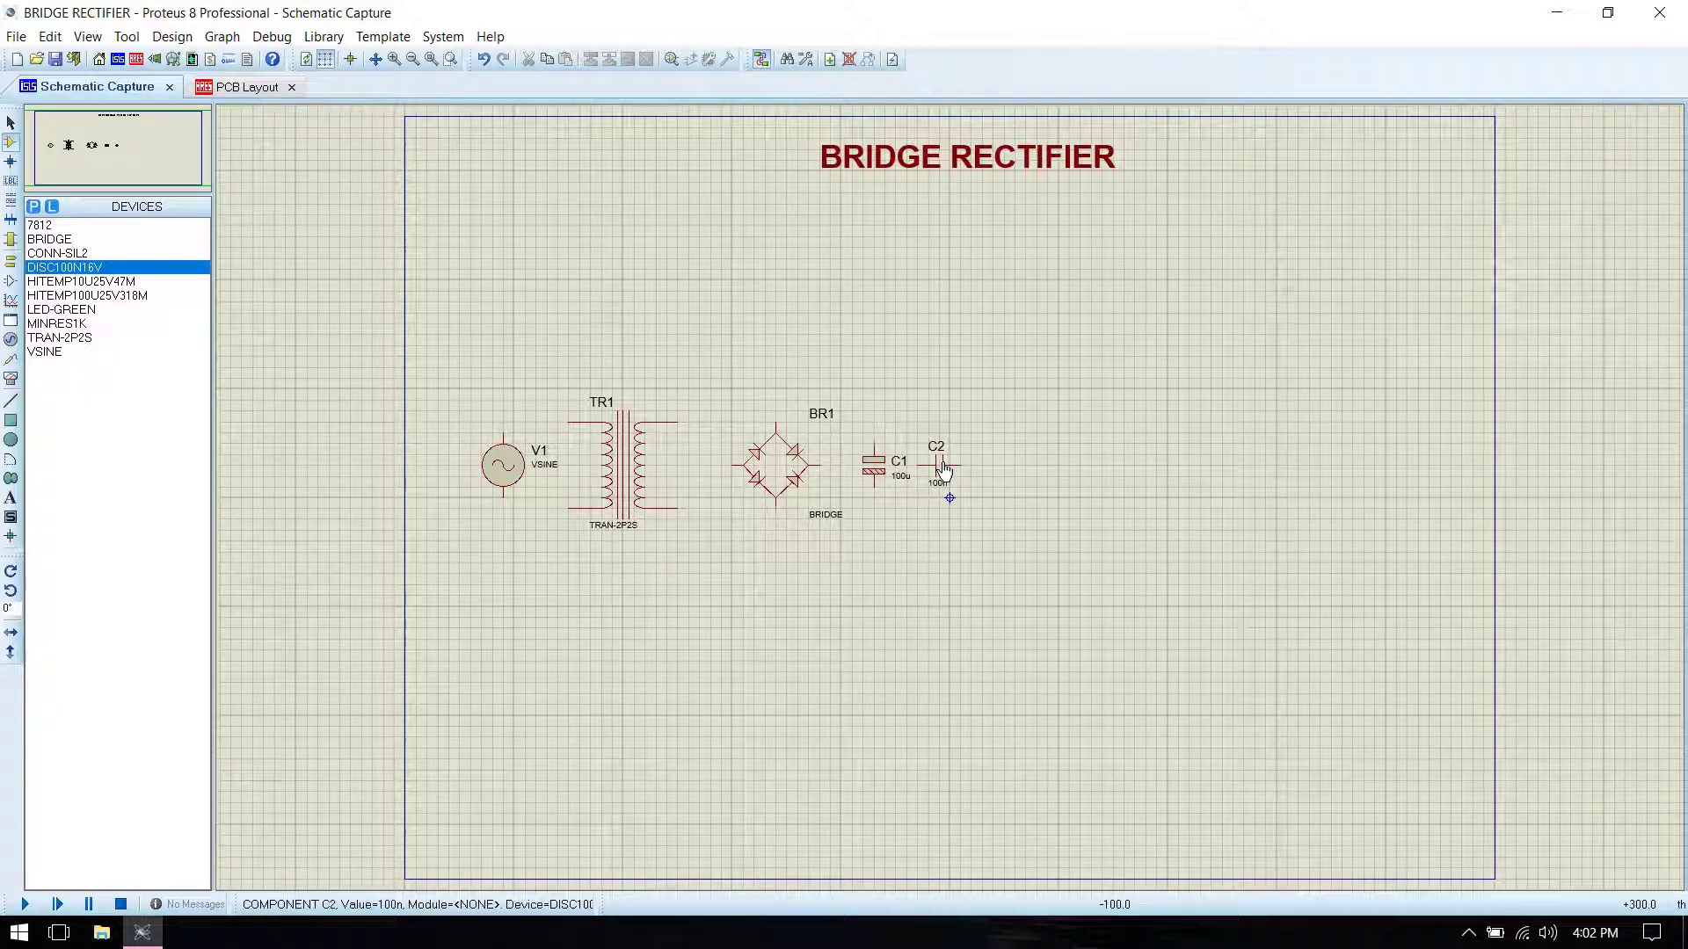
{"action": "right_click", "coordinate": [947, 466]}
{"action": "left_click", "coordinate": [1018, 428]}
{"action": "left_click", "coordinate": [1018, 431]}
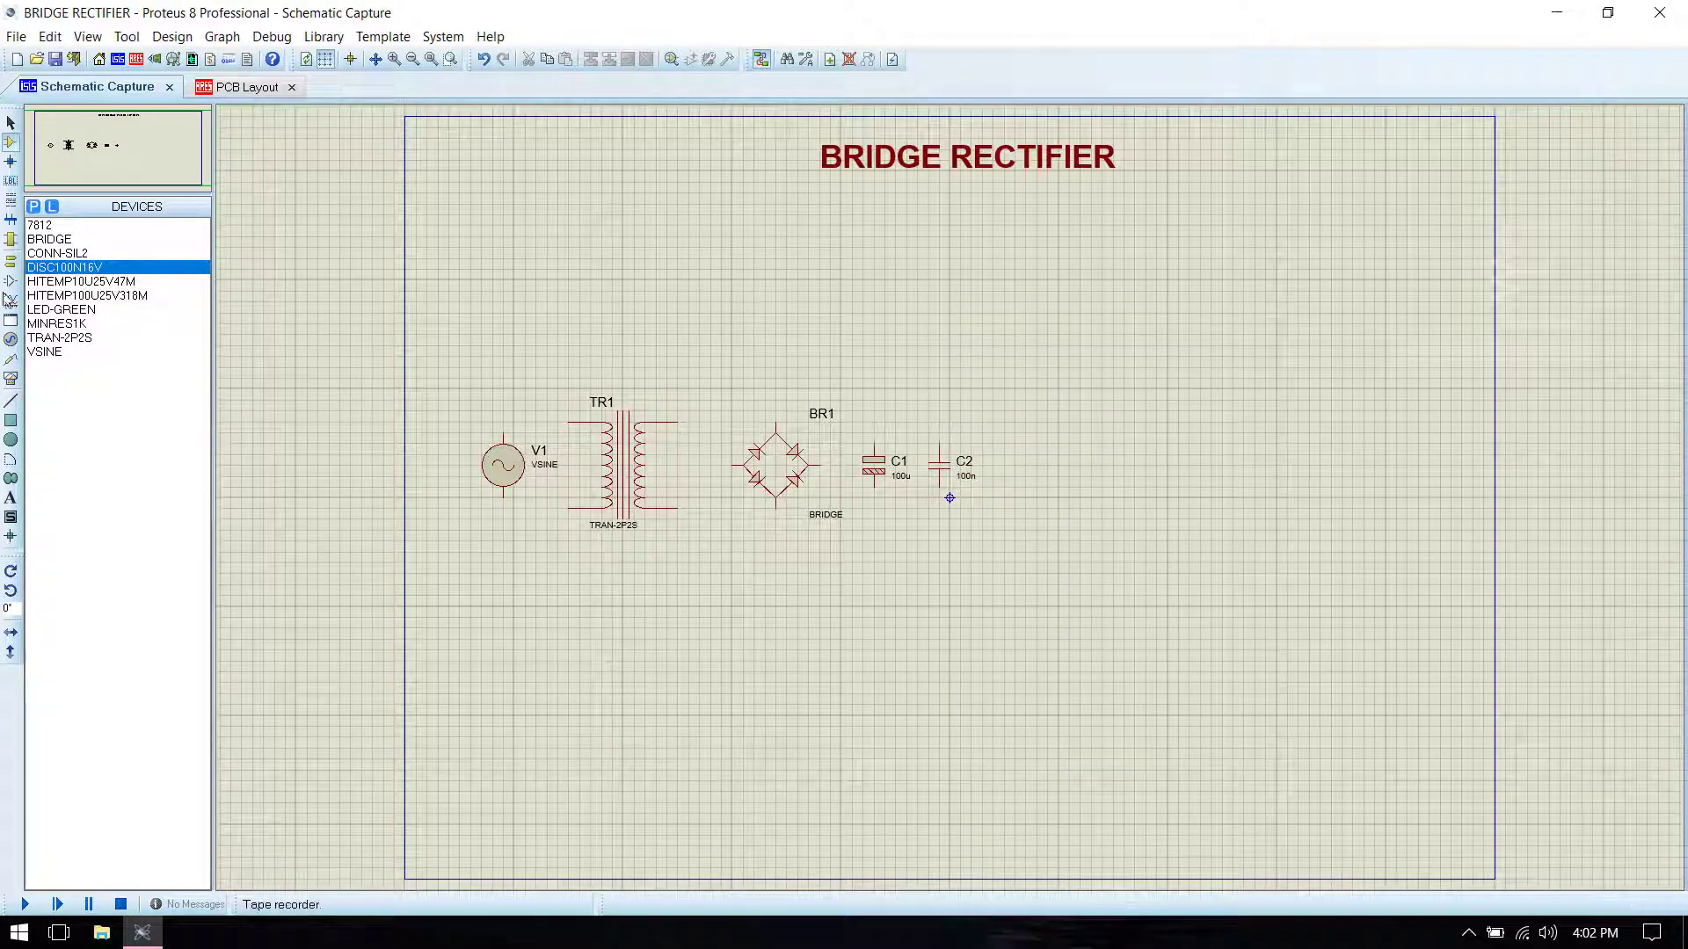
Step: Place the 7812 regulator above and right of C2, and a HITEMP10U25V47M capacitor, rotated clockwise to vertical, below and right of the regulator
{"action": "left_click", "coordinate": [50, 226]}
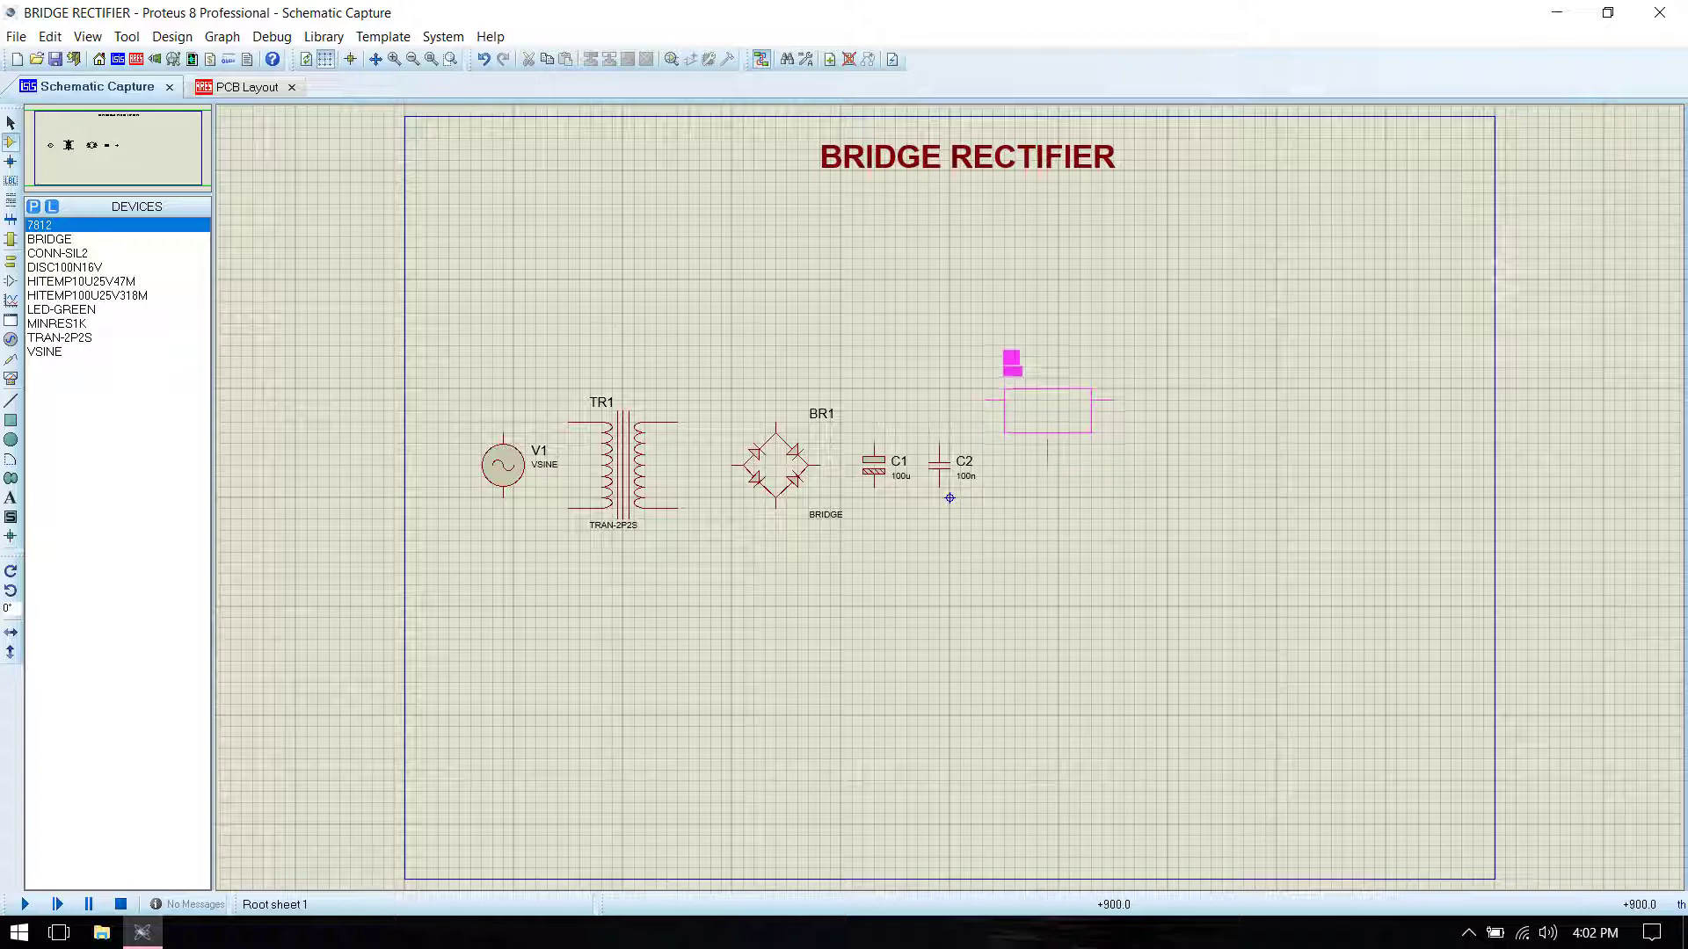
{"action": "left_click", "coordinate": [1048, 410]}
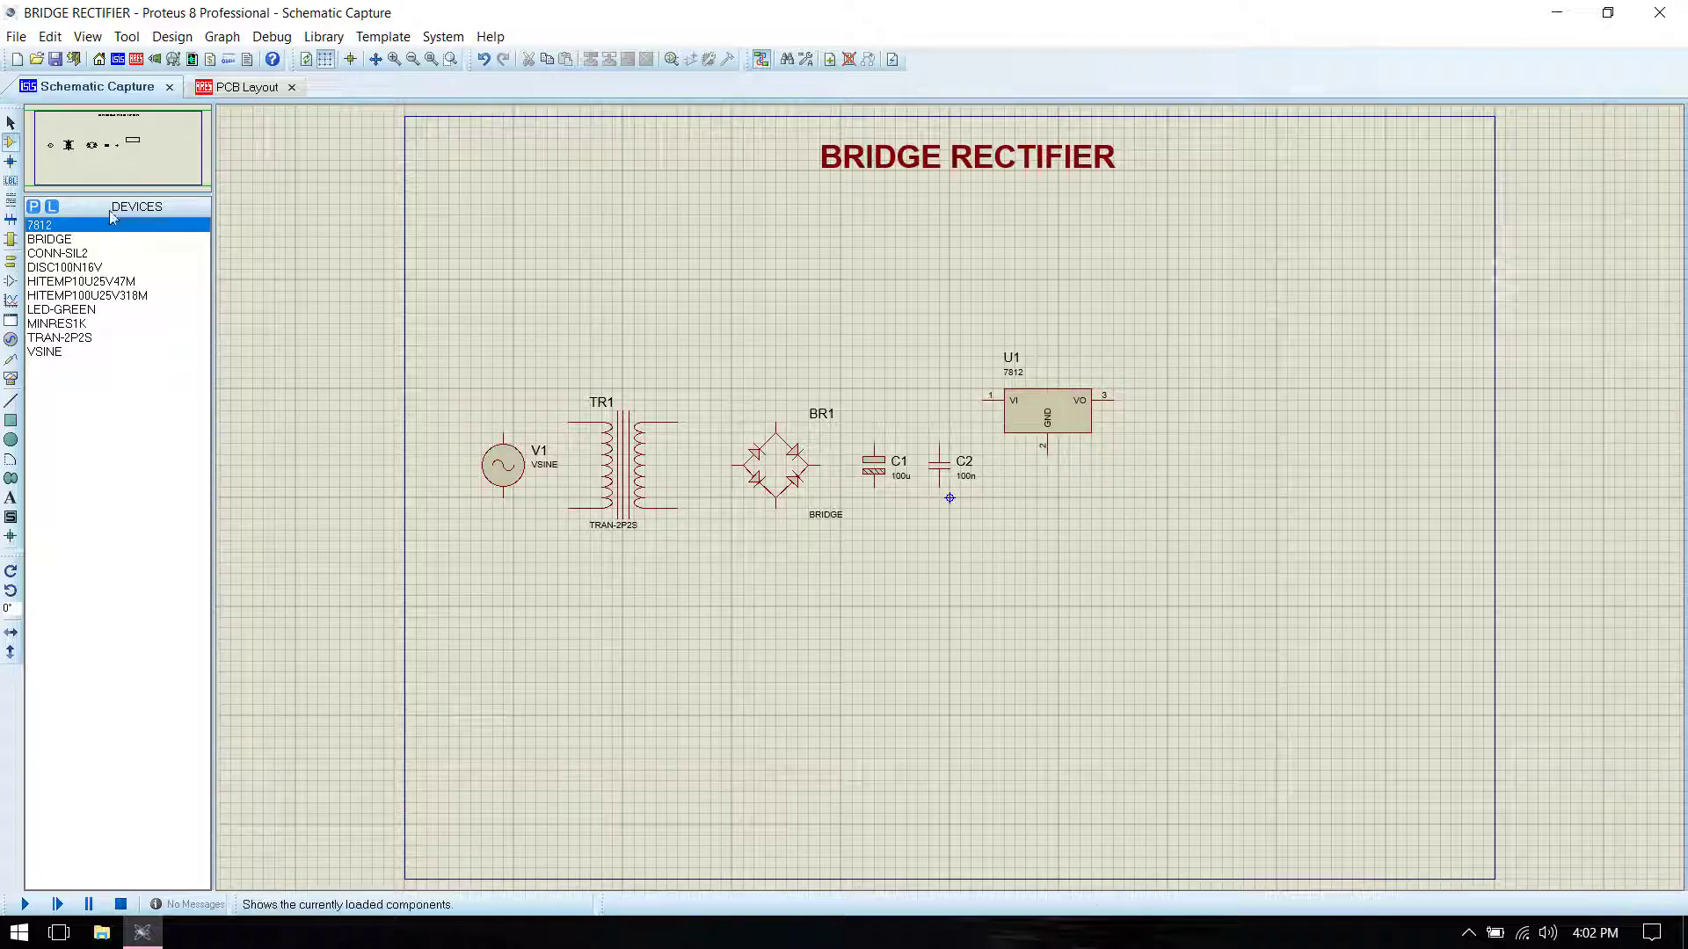
{"action": "left_click", "coordinate": [84, 268]}
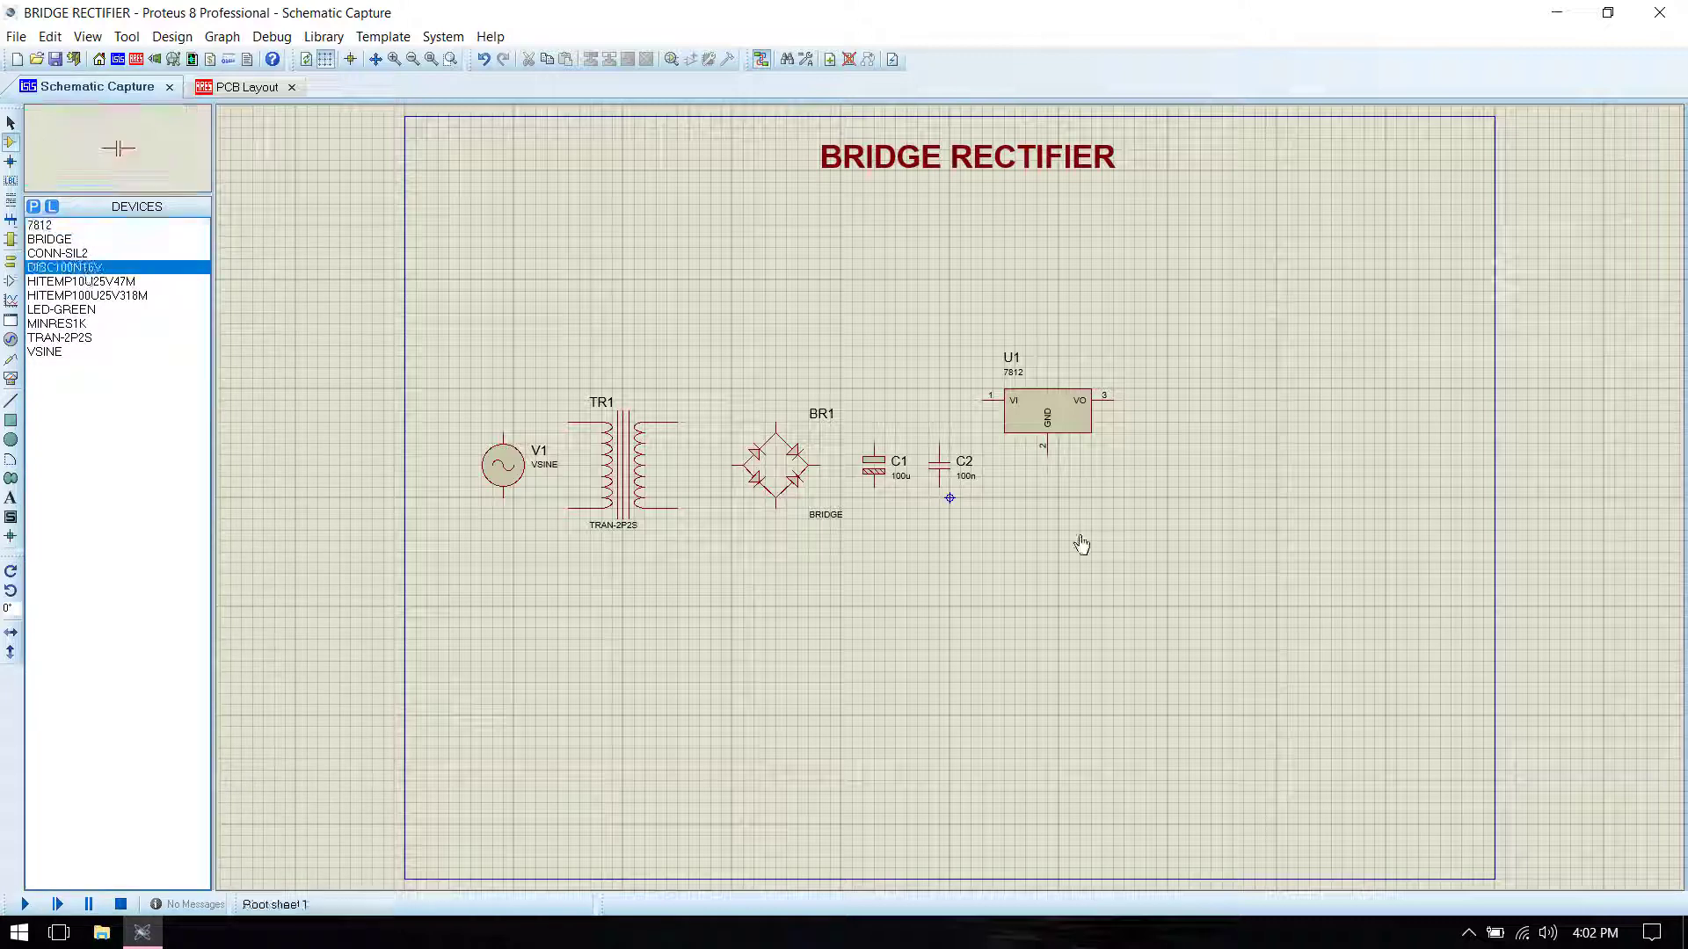
{"action": "left_click", "coordinate": [118, 282]}
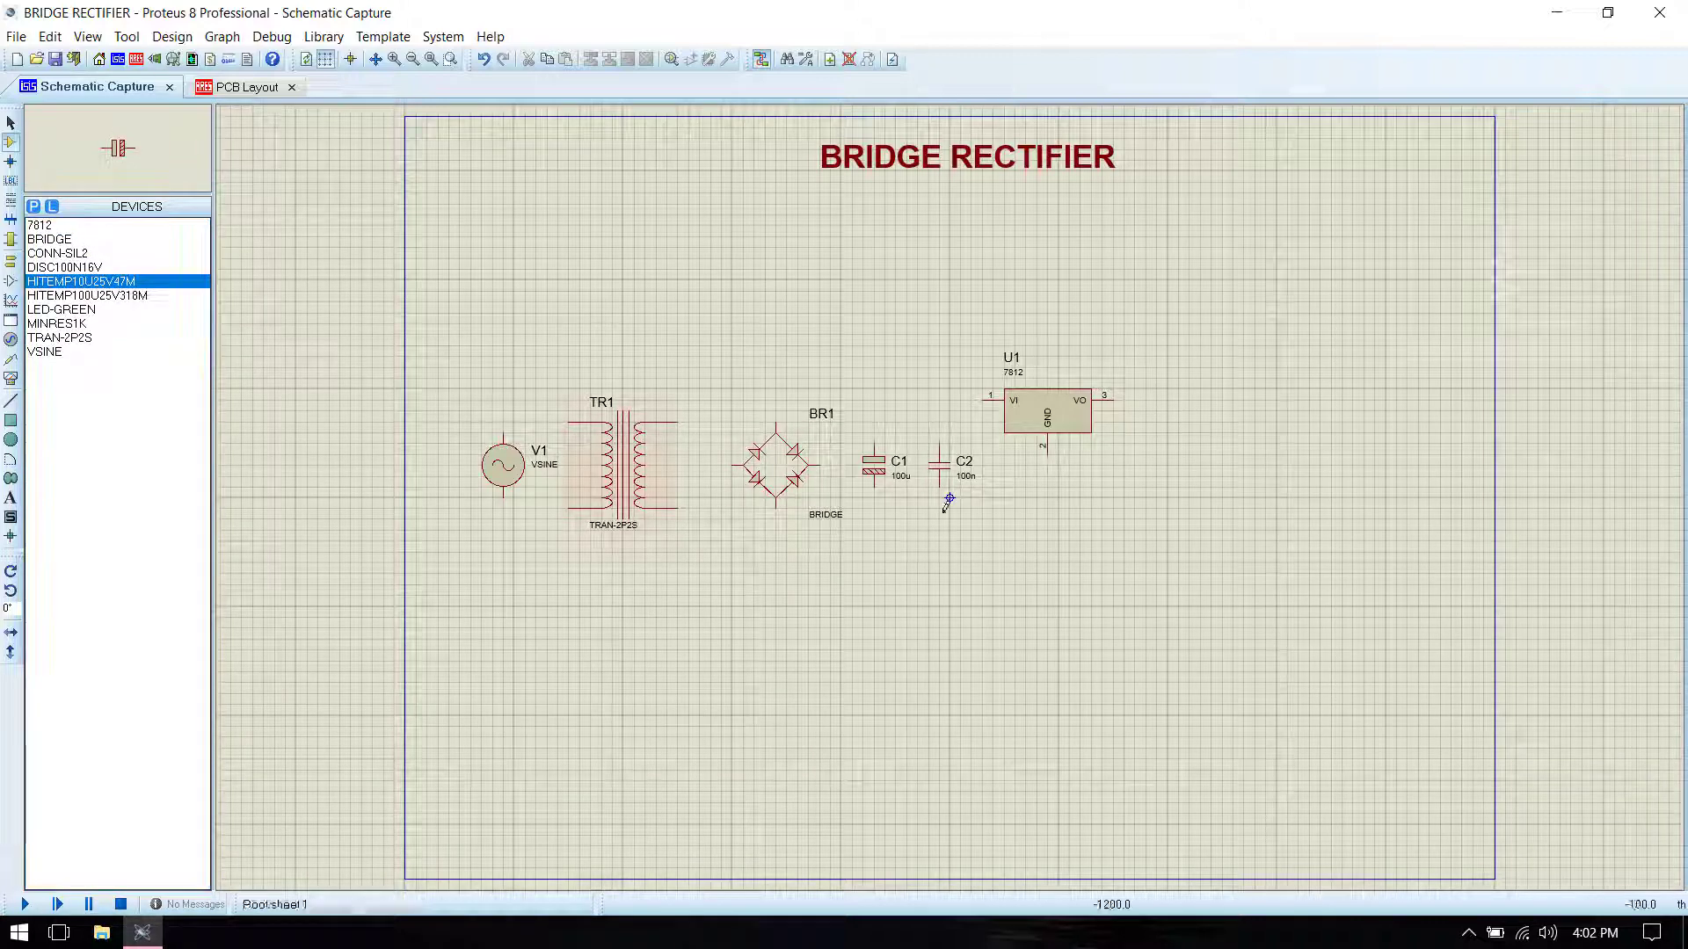
{"action": "left_click", "coordinate": [1131, 464]}
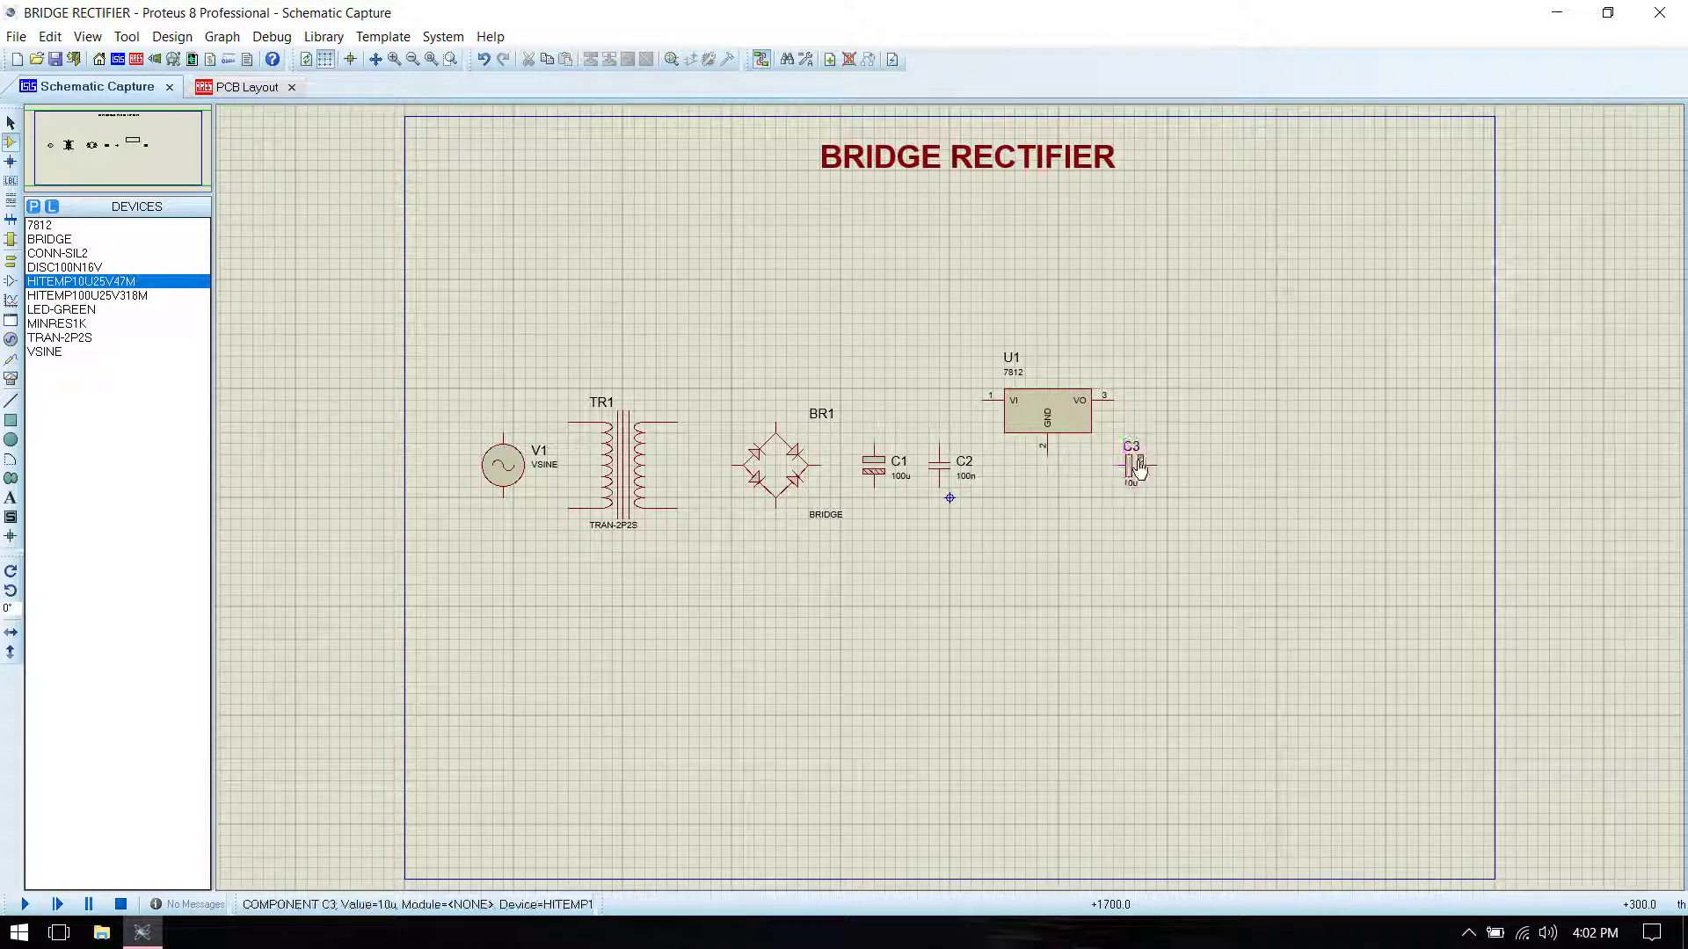
{"action": "right_click", "coordinate": [1134, 464]}
{"action": "left_click", "coordinate": [1230, 426]}
Step: Place a second DISC100N16V capacitor to the right of C3 and rotate it to stand vertically
{"action": "left_click", "coordinate": [91, 283]}
{"action": "left_click", "coordinate": [80, 267]}
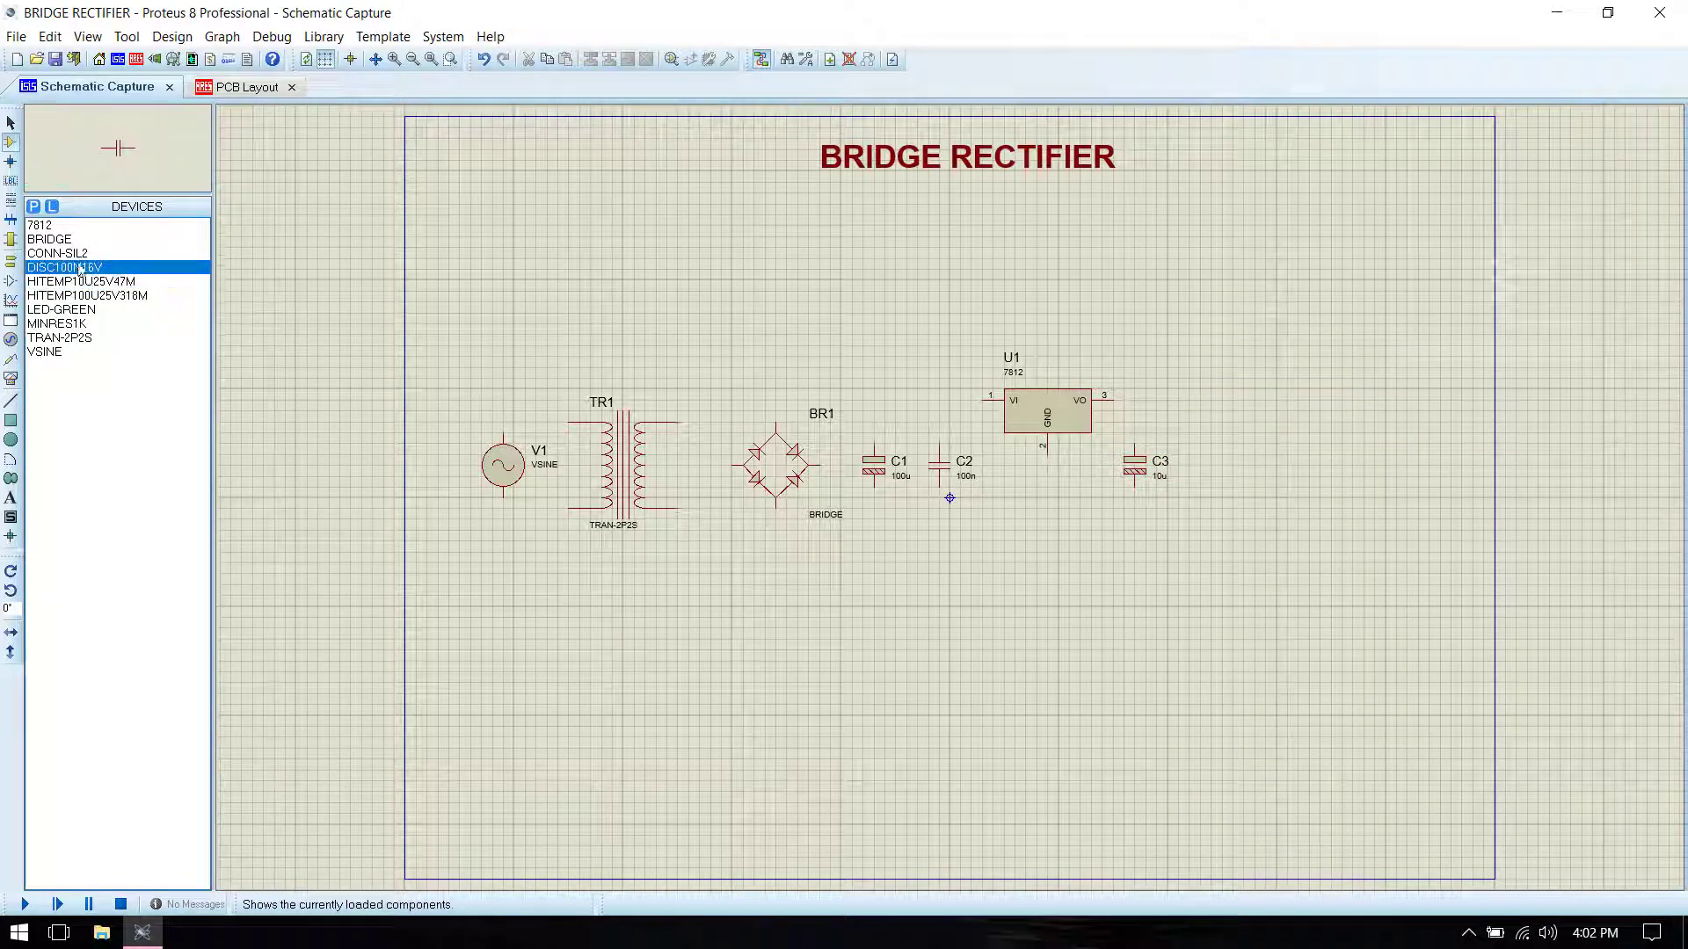
{"action": "left_click", "coordinate": [1207, 453]}
{"action": "right_click", "coordinate": [1212, 457]}
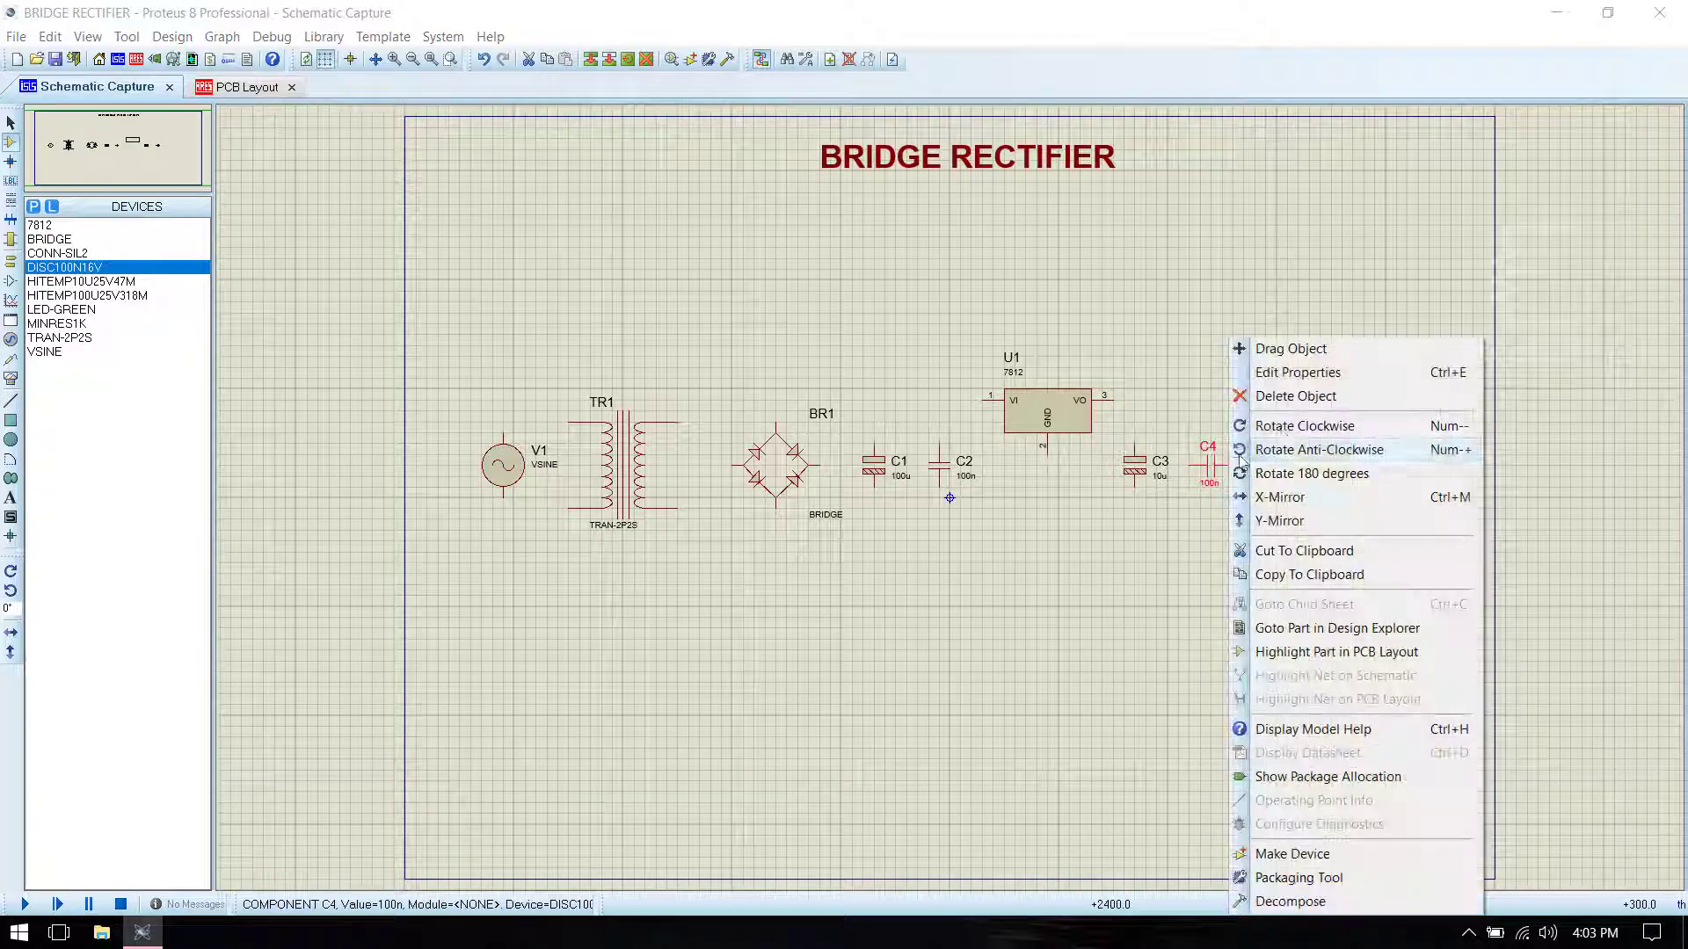
{"action": "key", "text": "Escape"}
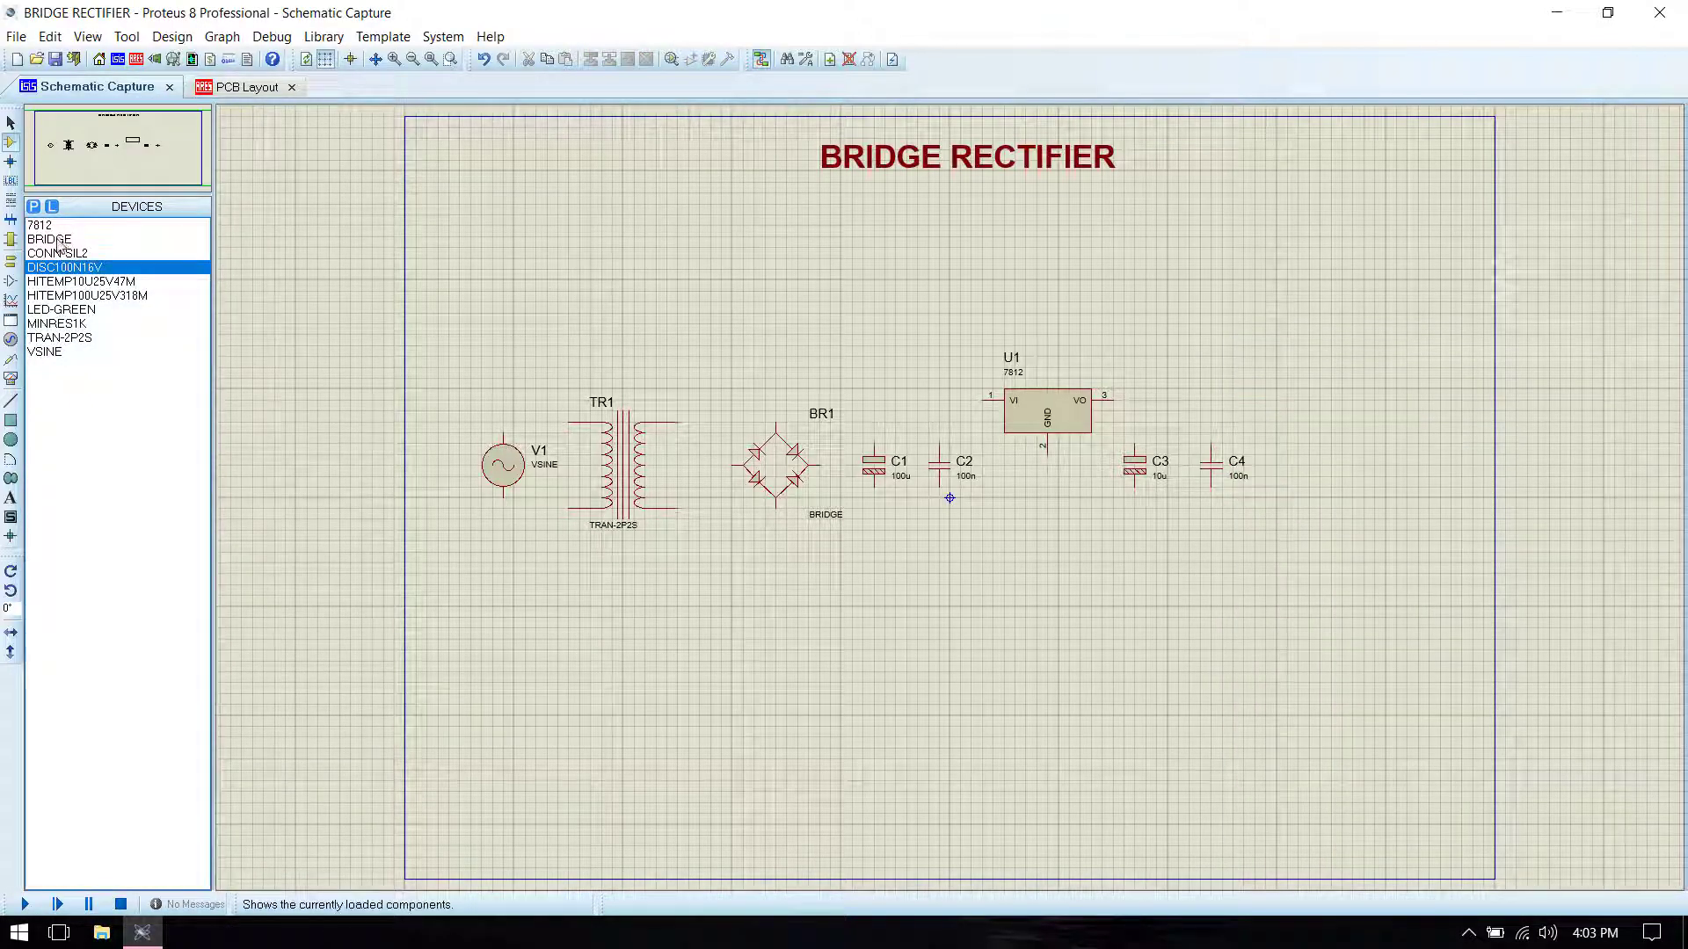
Step: Place the MINRES1K resistor to the upper right of C4 and rotate it clockwise to stand vertically
{"action": "left_click", "coordinate": [58, 323]}
{"action": "left_click", "coordinate": [1280, 422]}
{"action": "right_click", "coordinate": [1281, 426]}
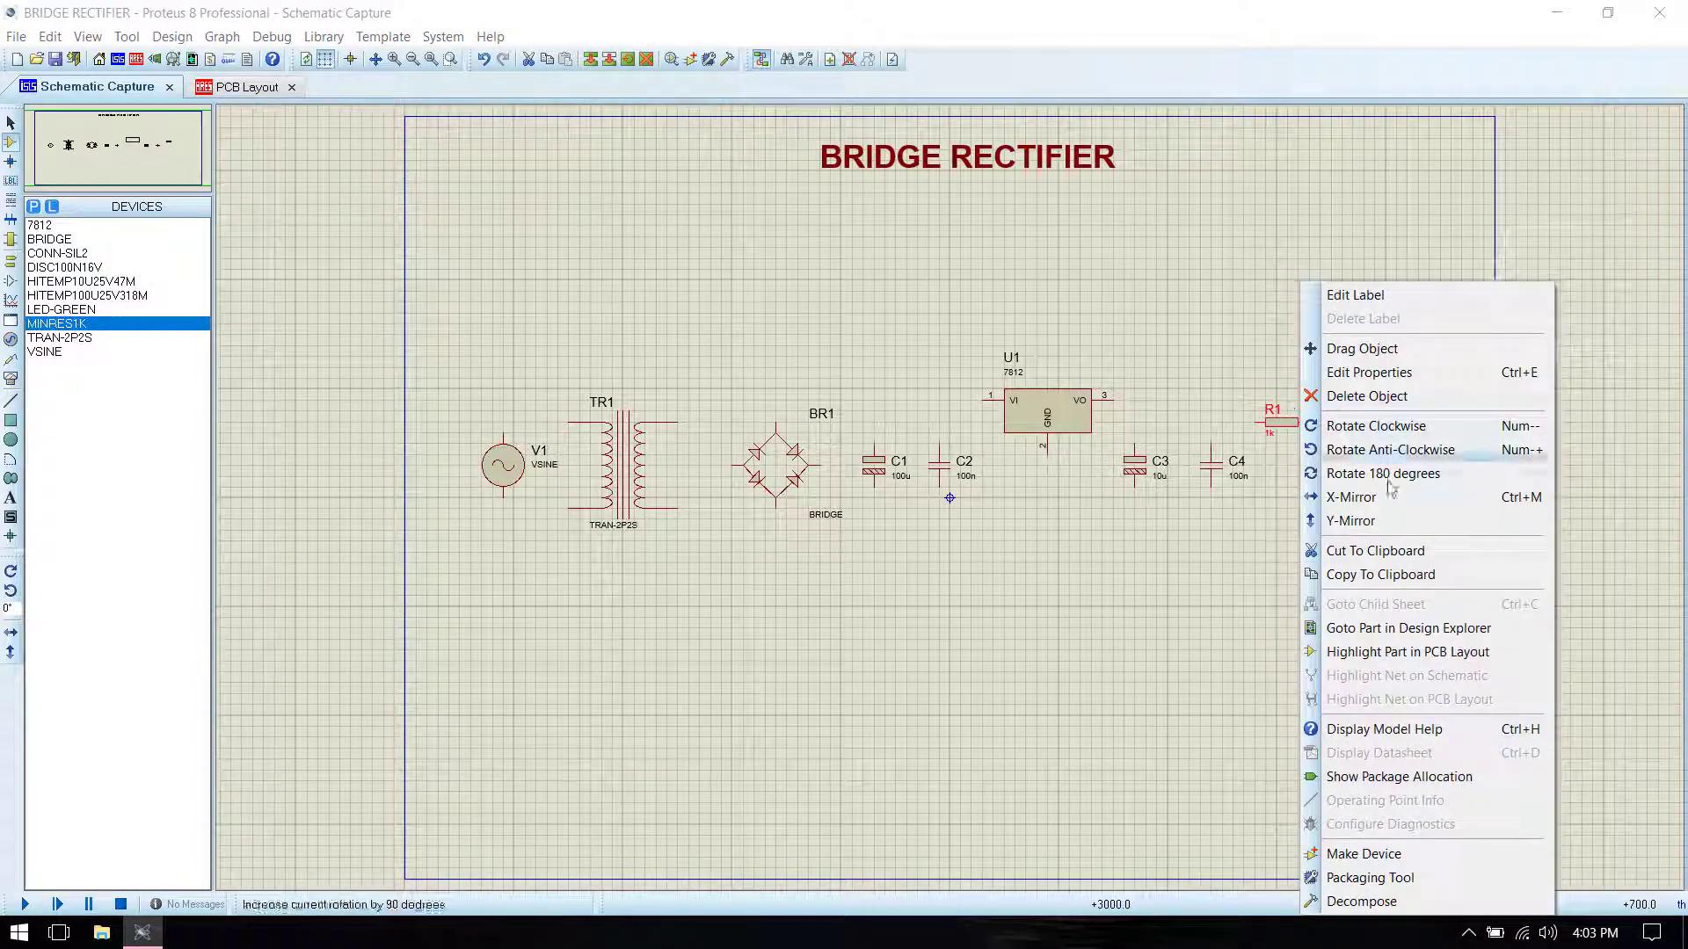
{"action": "left_click", "coordinate": [1368, 427]}
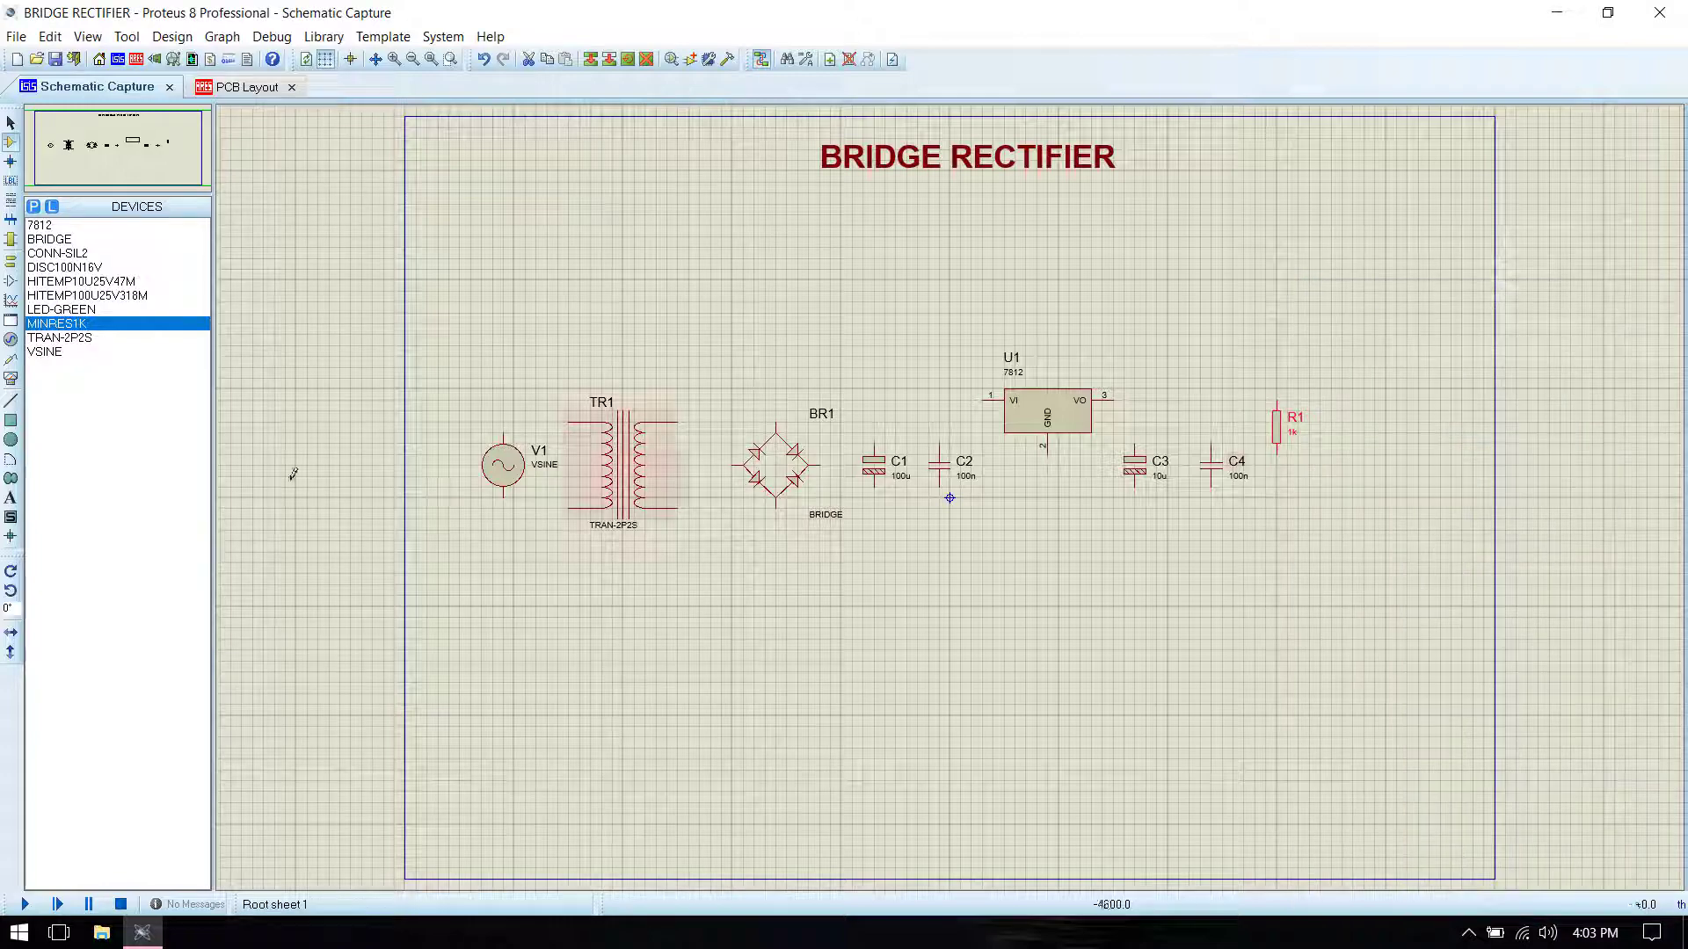
Step: Place the LED-GREEN directly below resistor R1 and save the project
{"action": "left_click", "coordinate": [72, 309]}
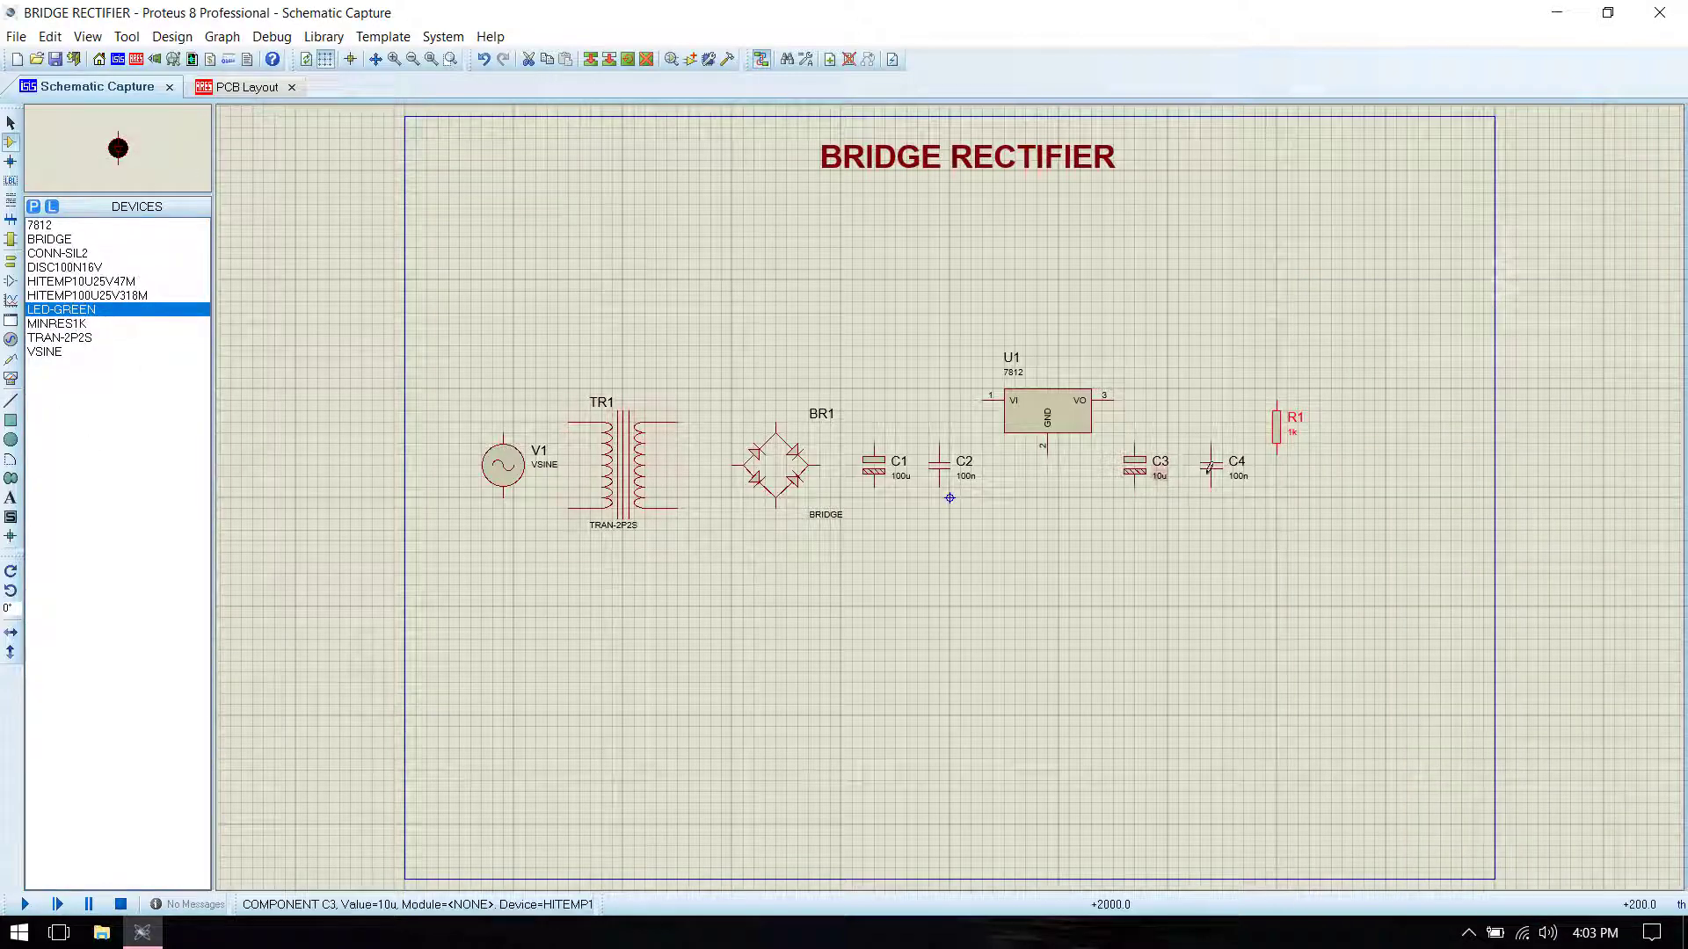
{"action": "left_click", "coordinate": [1289, 479]}
{"action": "left_click", "coordinate": [1288, 482]}
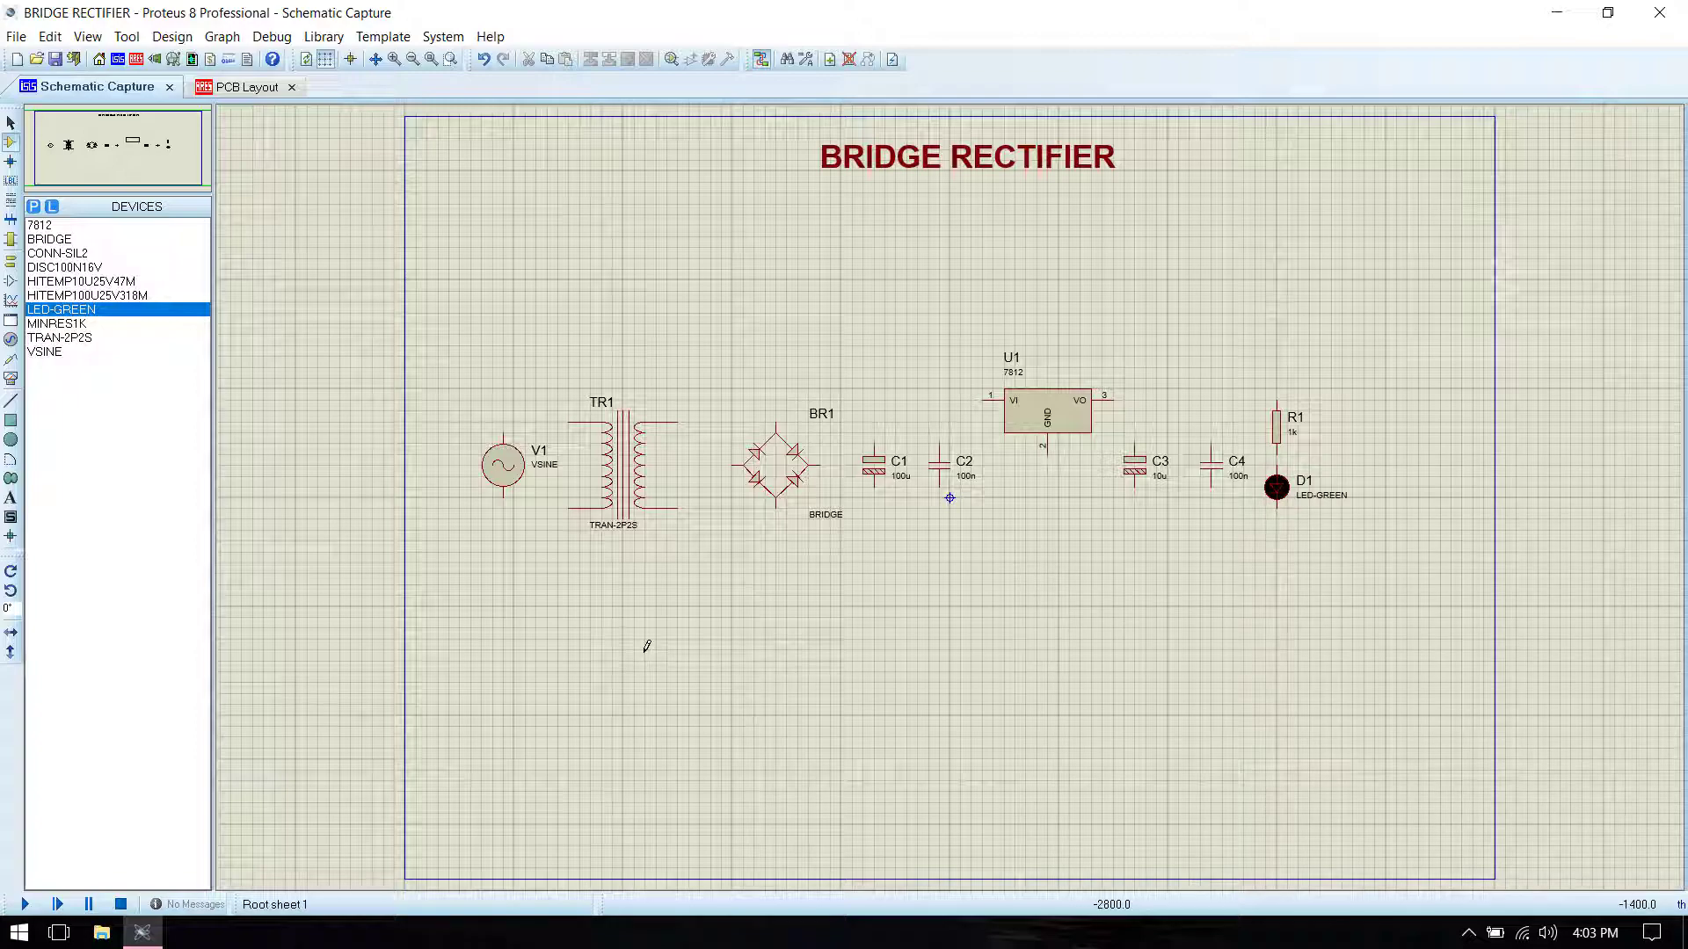
{"action": "key", "text": "ctrl+s"}
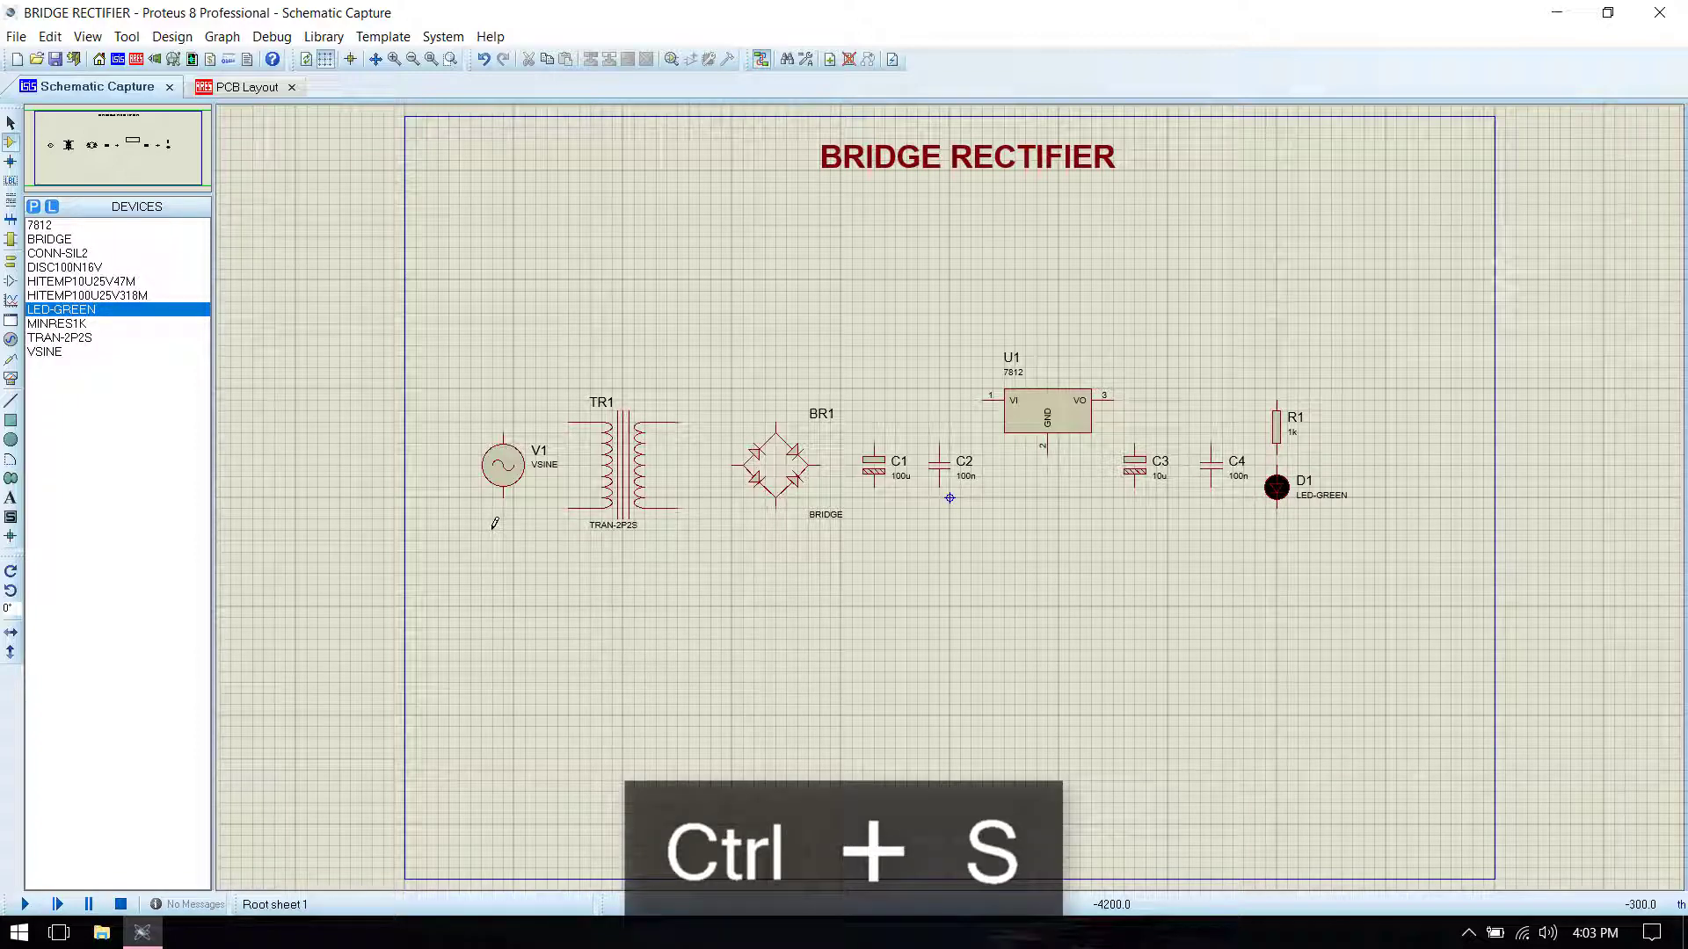
Step: Place a DC voltmeter instrument to the right of R1 and D1
{"action": "left_click", "coordinate": [10, 378]}
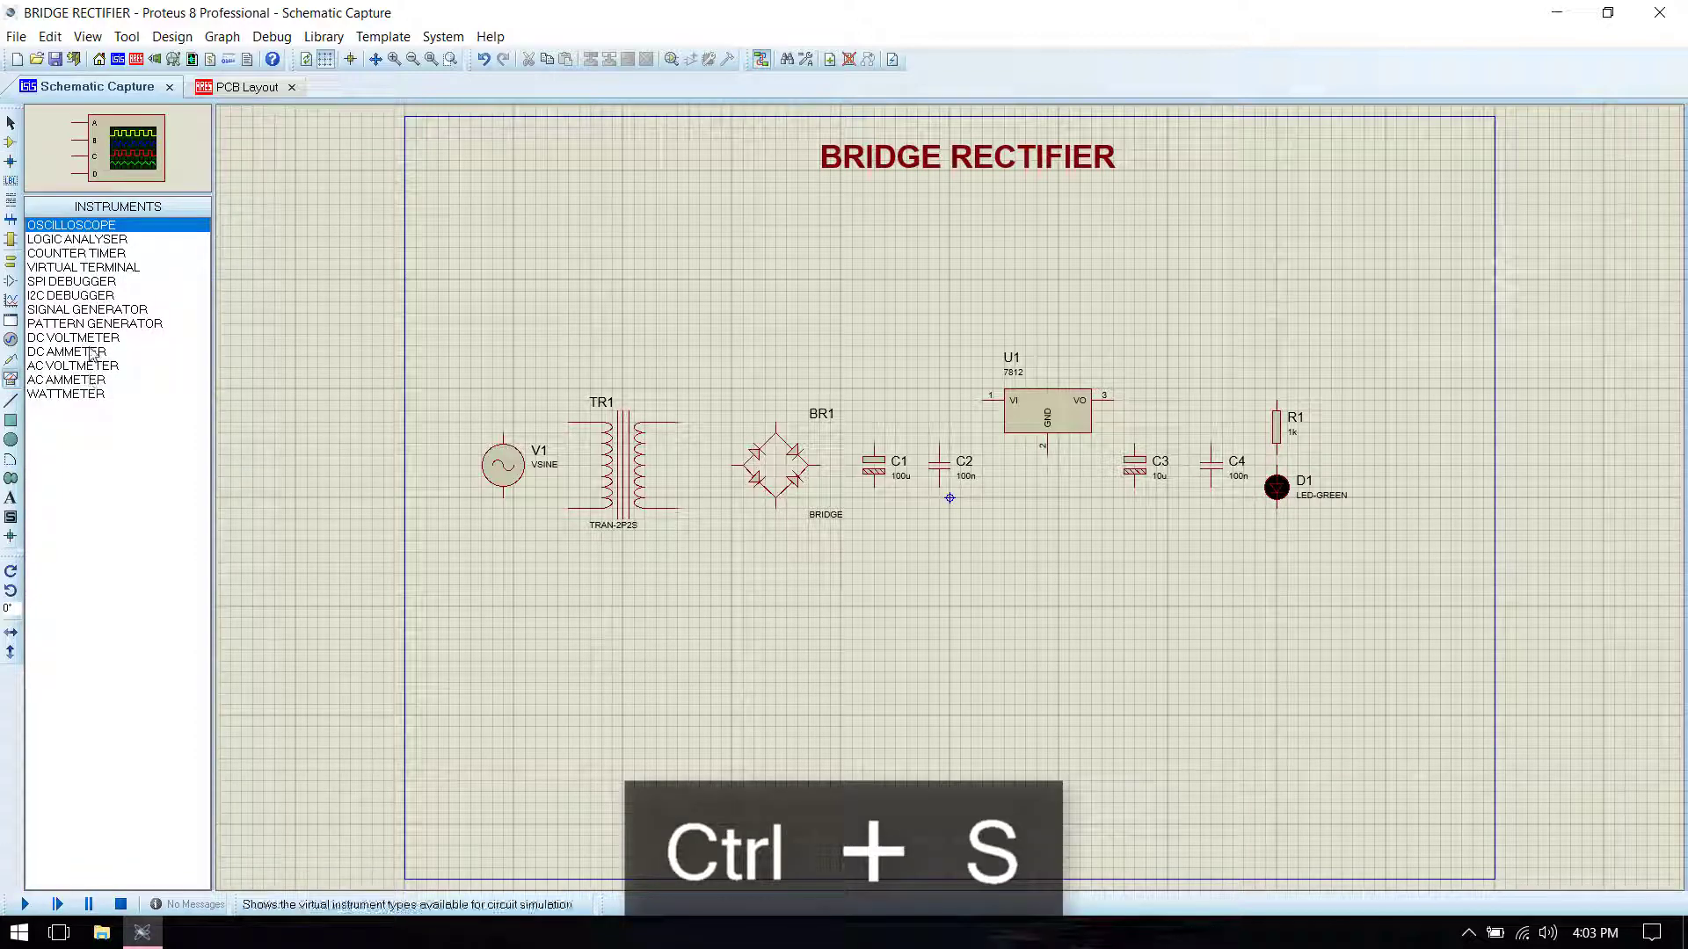
{"action": "left_click", "coordinate": [90, 340]}
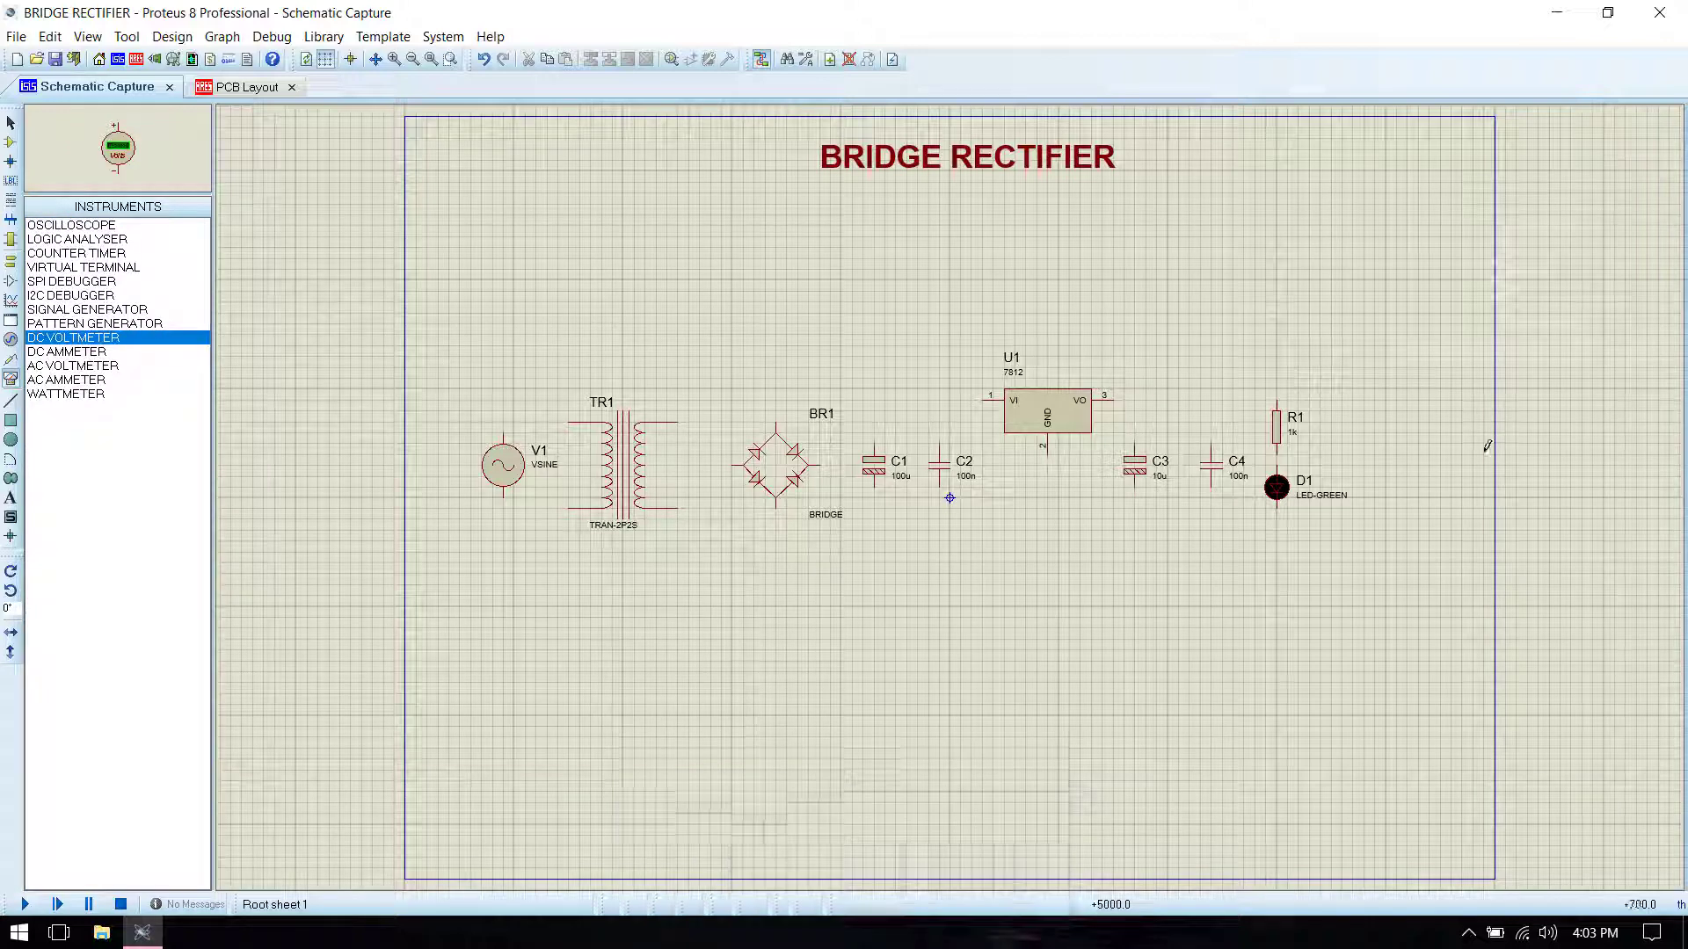
{"action": "left_click", "coordinate": [1385, 444]}
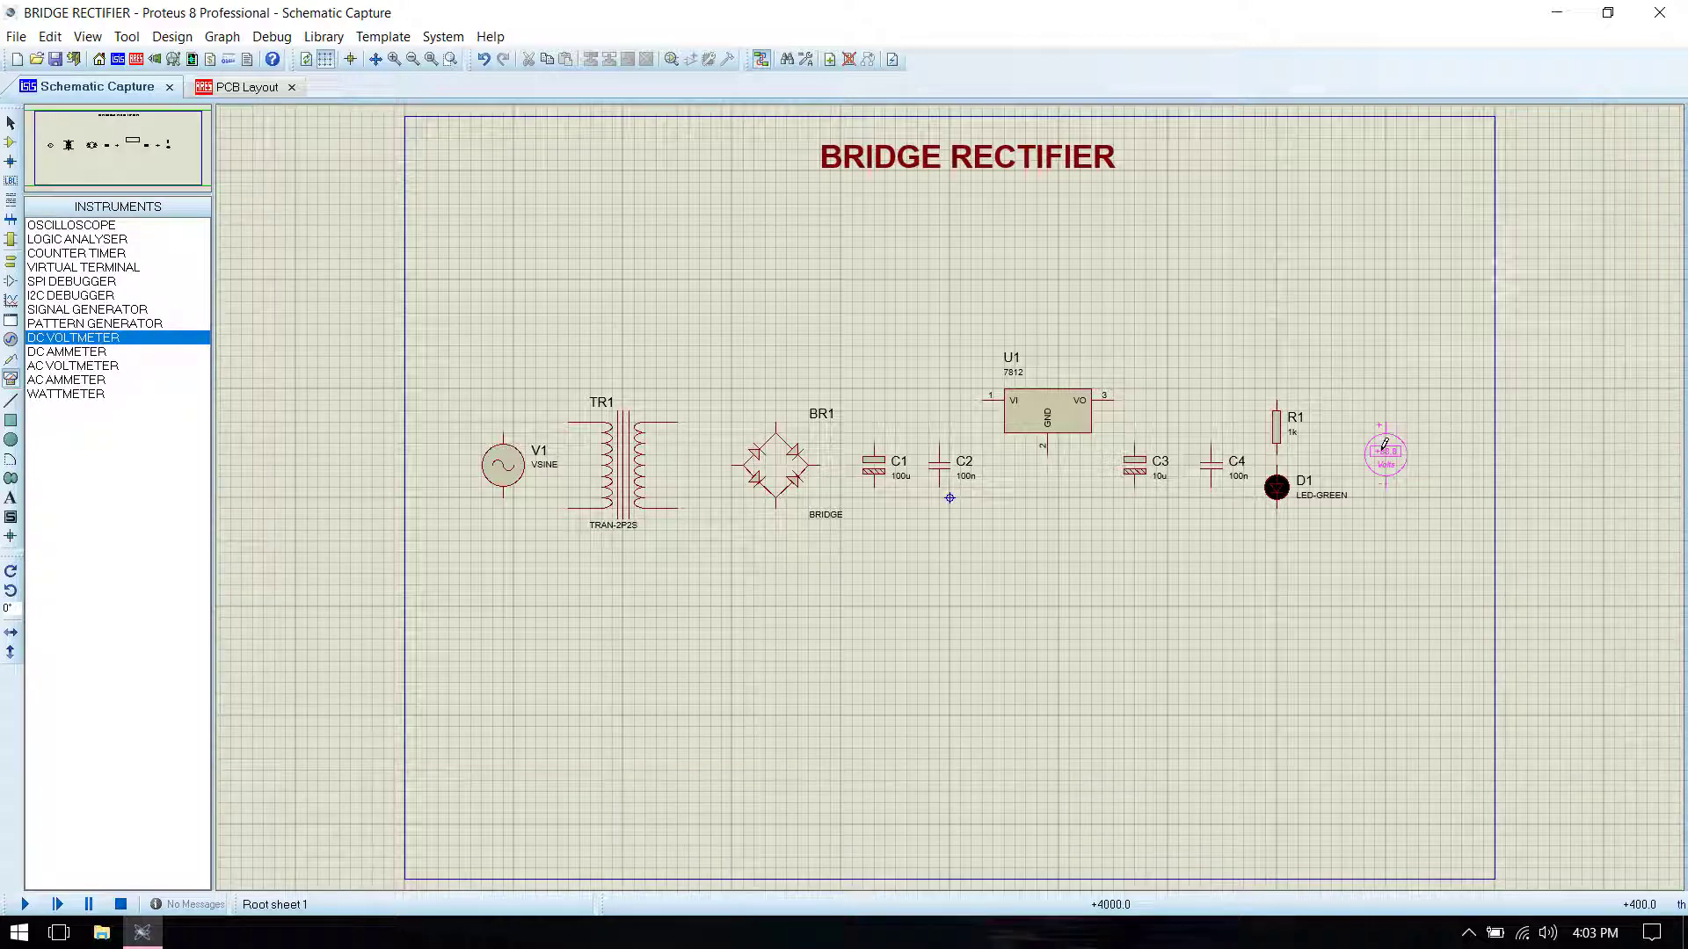
{"action": "left_click", "coordinate": [1385, 443]}
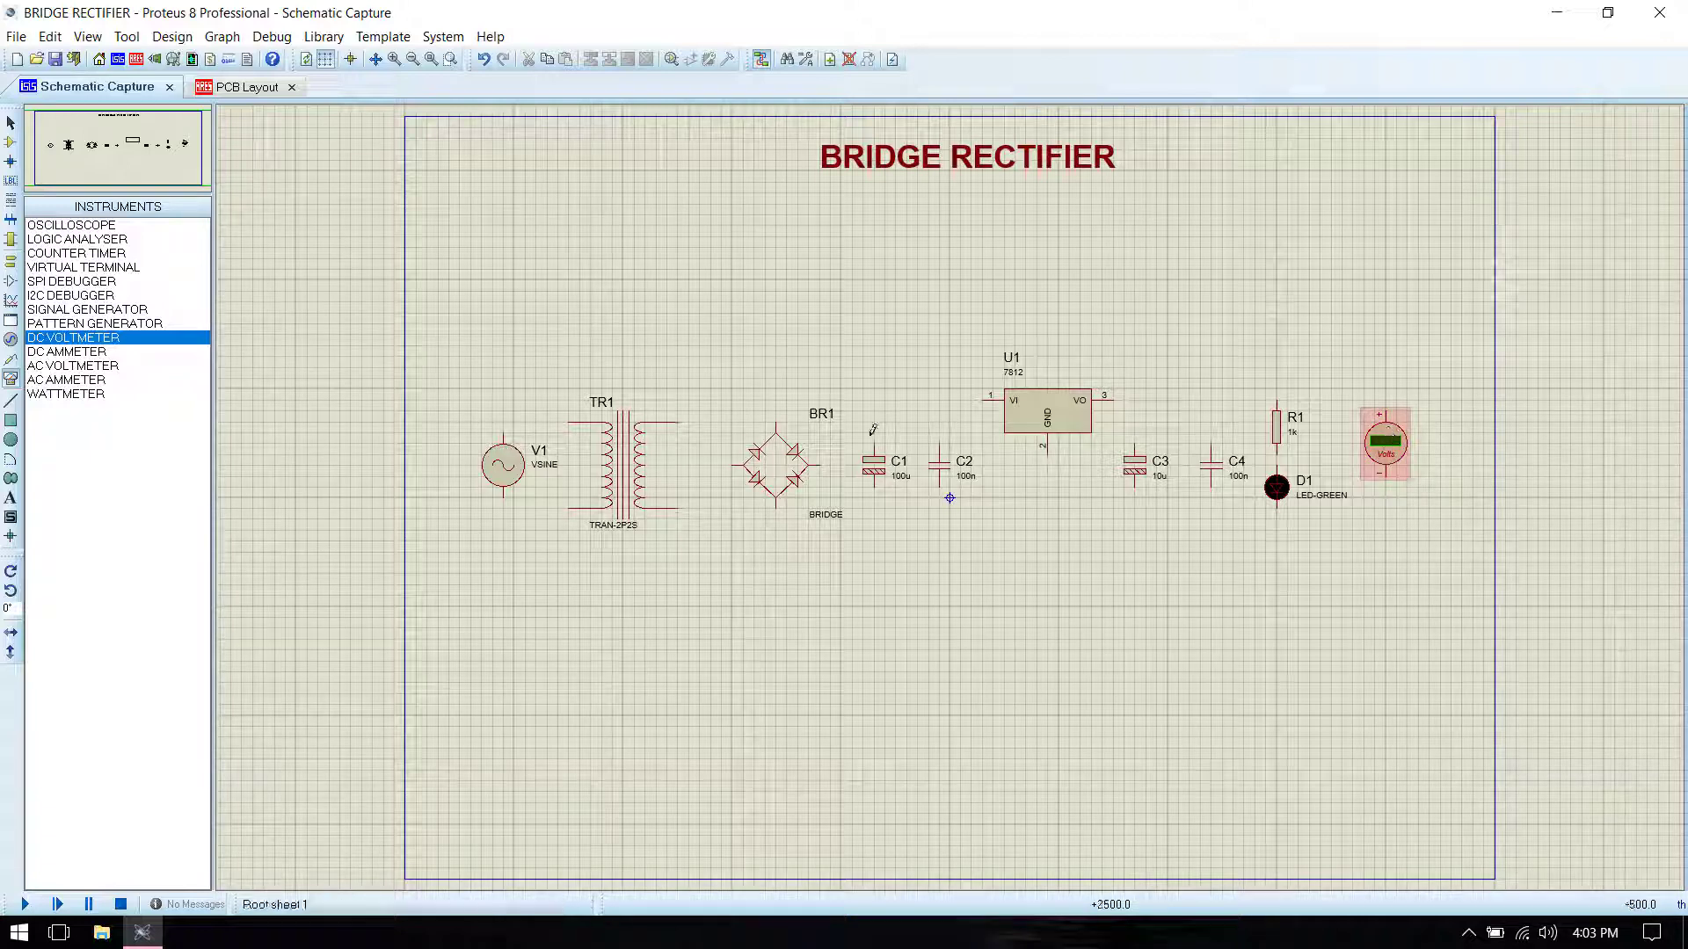
Step: Place a ground terminal below regulator U1, shift it into line with the GND pin, and save the project
{"action": "left_click", "coordinate": [7, 267]}
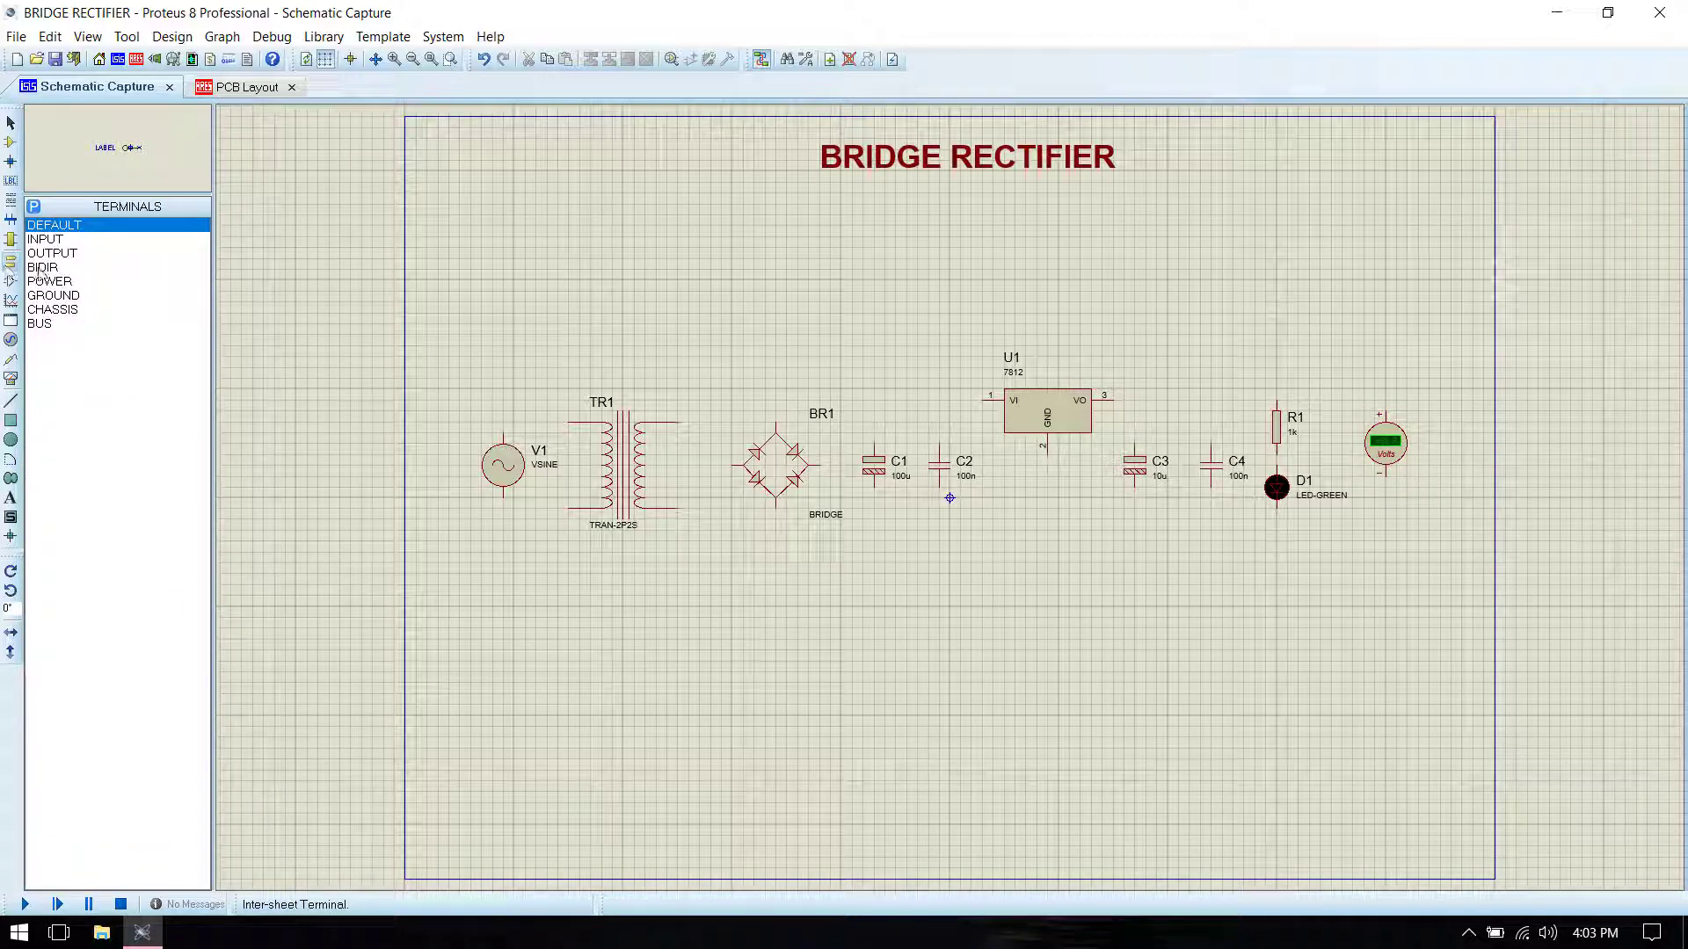
{"action": "left_click", "coordinate": [70, 297]}
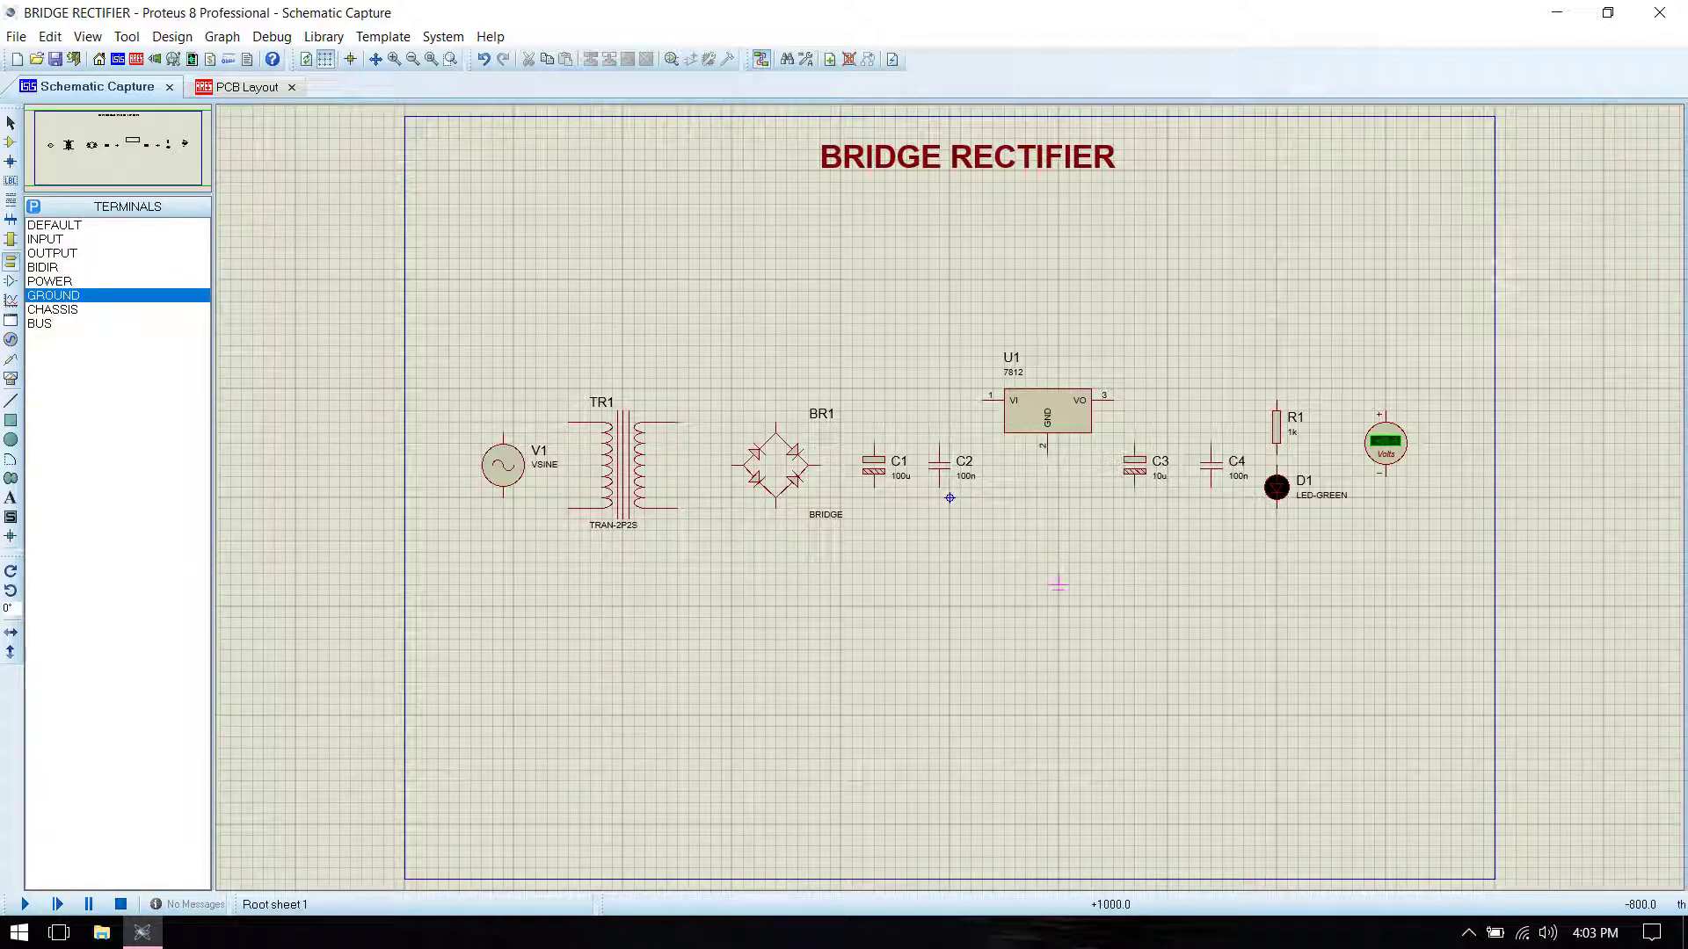
{"action": "left_click", "coordinate": [1058, 582]}
{"action": "right_click", "coordinate": [1058, 585]}
{"action": "left_click", "coordinate": [1124, 213]}
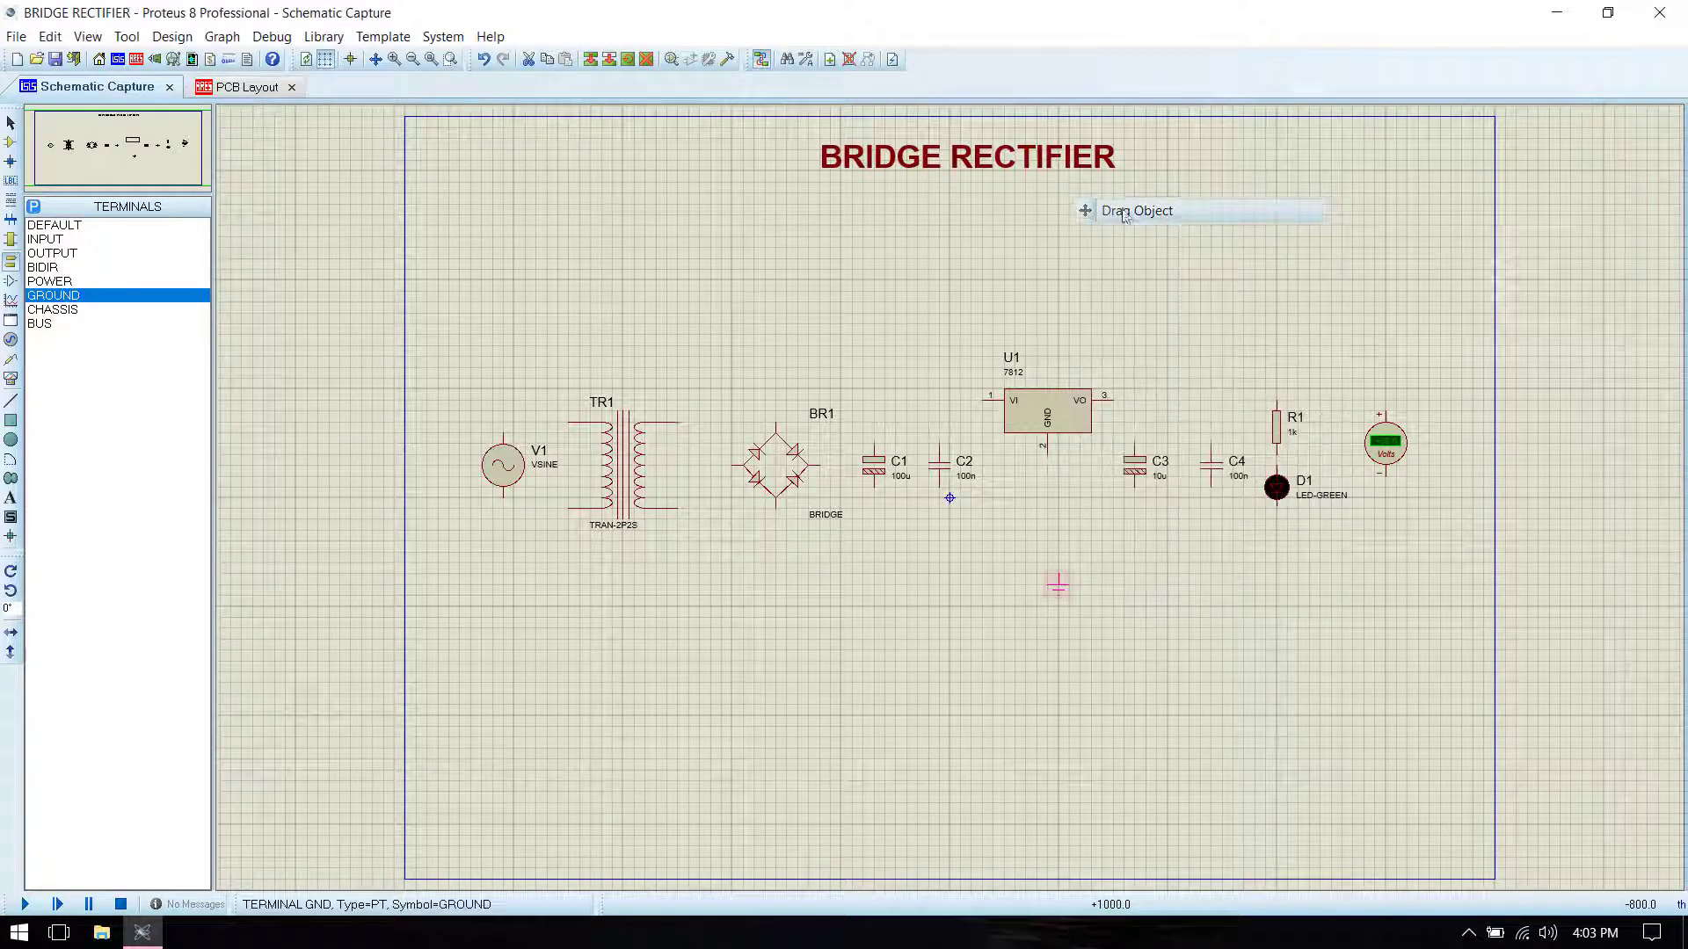
{"action": "left_click", "coordinate": [1048, 585]}
{"action": "key", "text": "ctrl+s"}
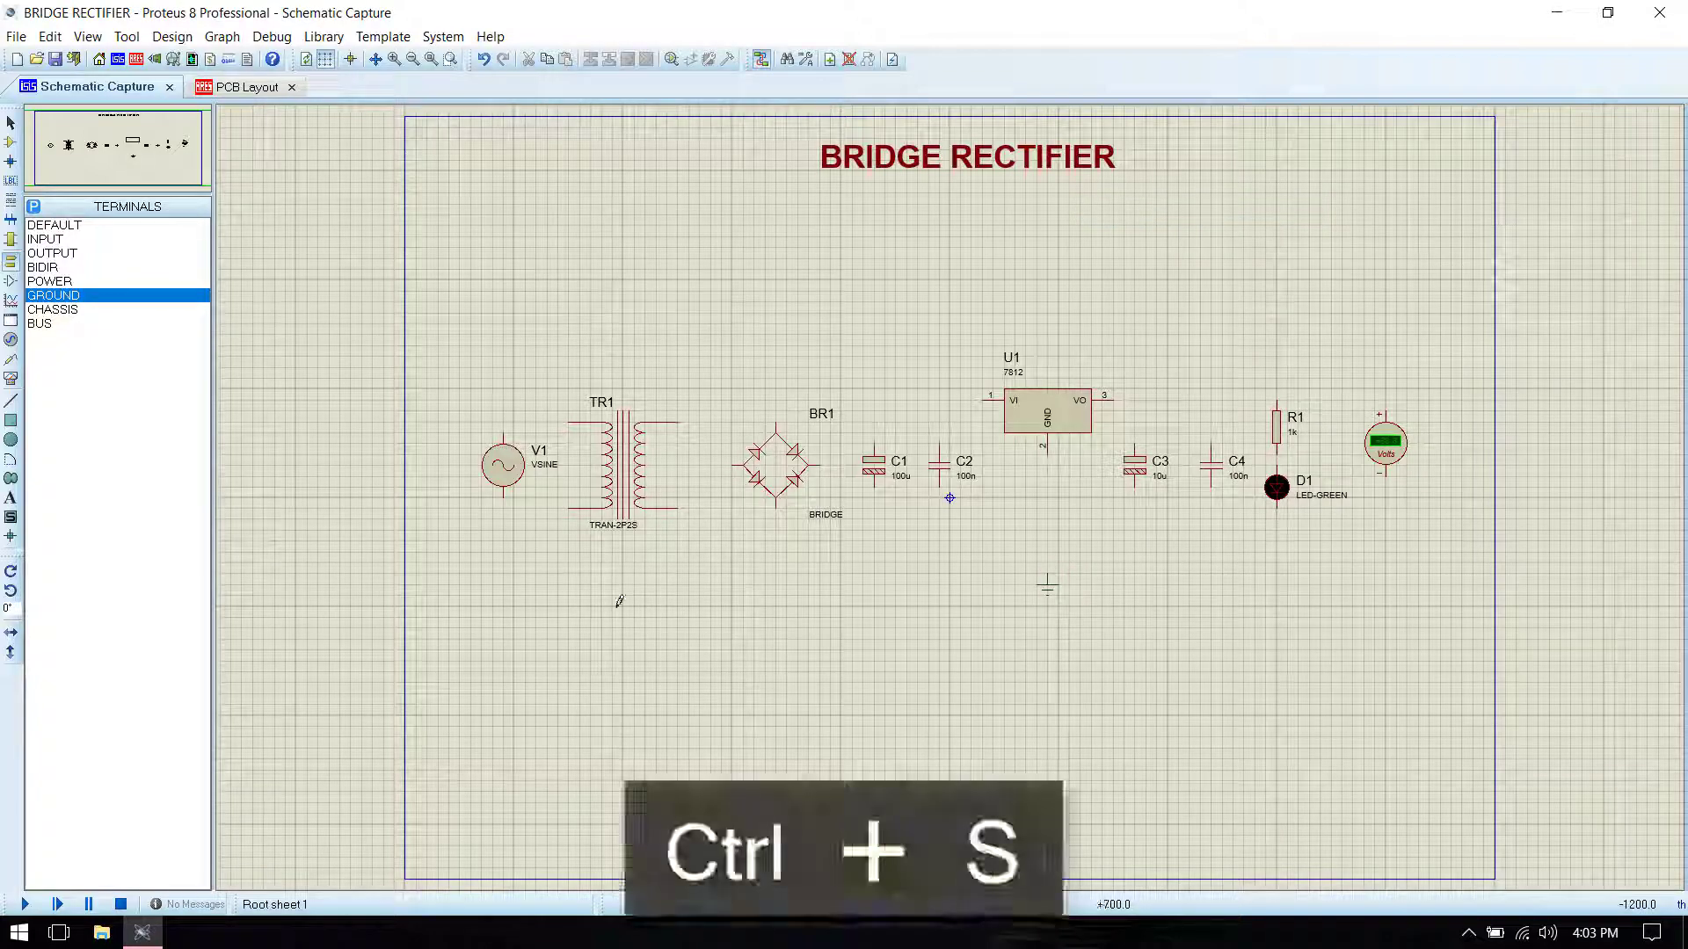
Step: Wire both terminals of source V1 to the primary winding of transformer TR1
{"action": "left_click", "coordinate": [502, 433]}
{"action": "left_click", "coordinate": [567, 416]}
{"action": "left_click", "coordinate": [503, 497]}
{"action": "left_click", "coordinate": [567, 508]}
Step: Wire the two secondary ends of transformer TR1 to the upper and lower terminals of bridge BR1
{"action": "left_click", "coordinate": [677, 422]}
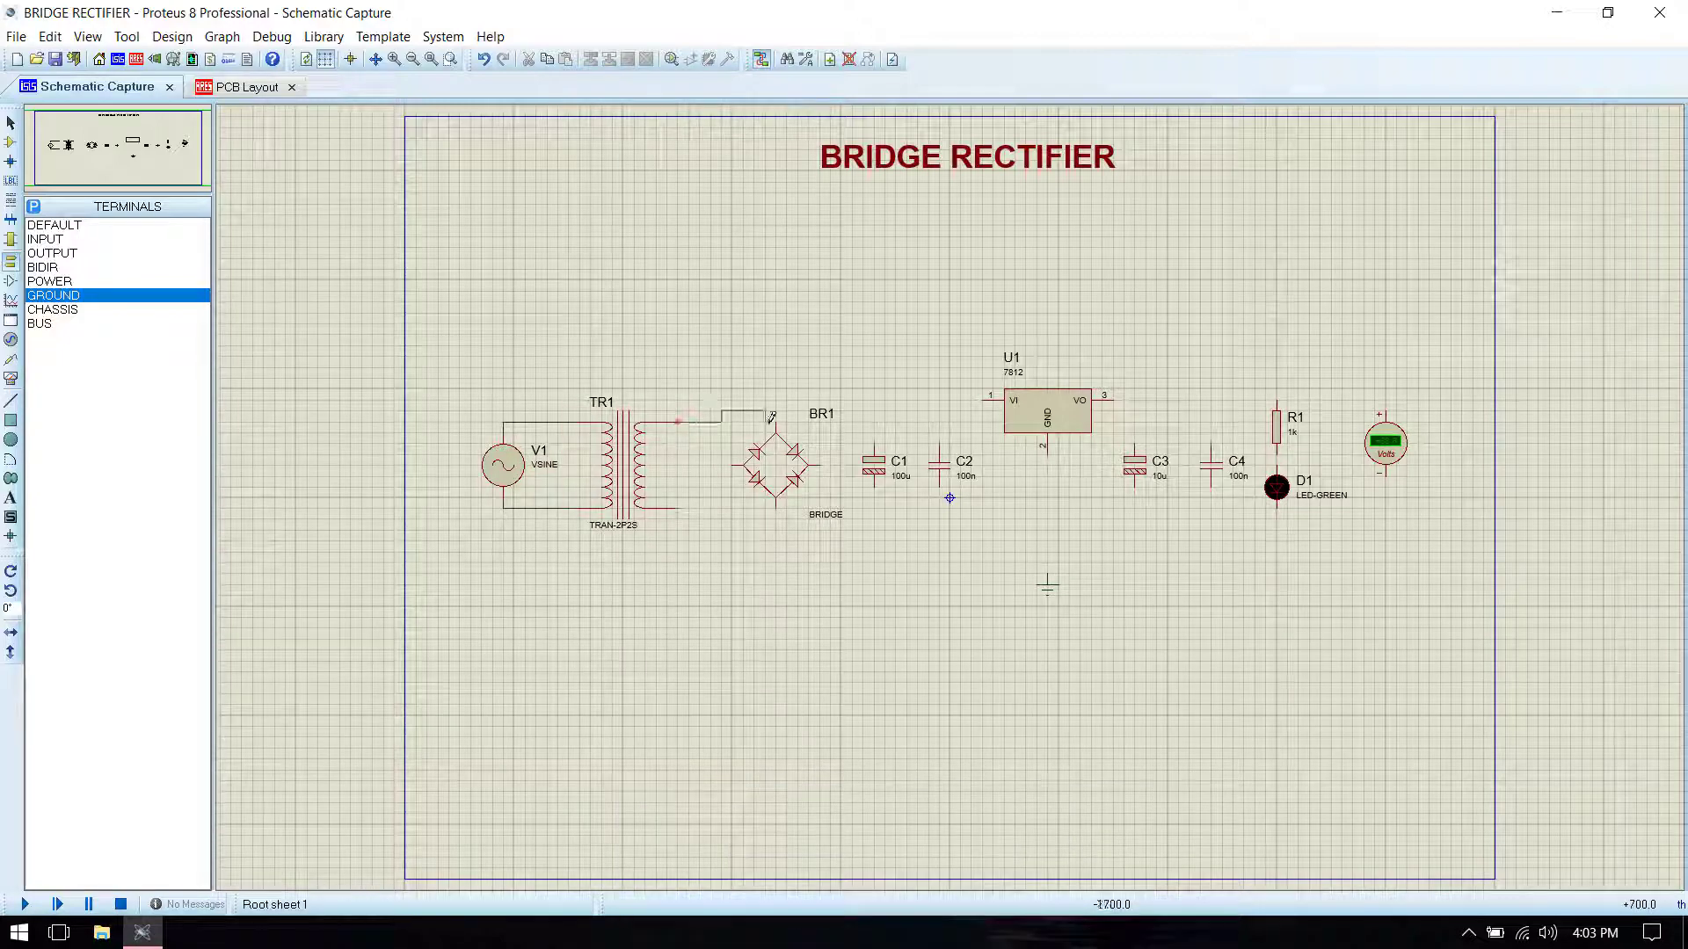
{"action": "left_click", "coordinate": [774, 413]}
{"action": "left_click", "coordinate": [679, 506]}
{"action": "left_click", "coordinate": [775, 518]}
Step: Wire BR1's right terminal to U1's VI pin and its left terminal to U1's GND pin, joining C1's upper pin to the VI wire
{"action": "left_click", "coordinate": [820, 463]}
{"action": "left_click", "coordinate": [984, 400]}
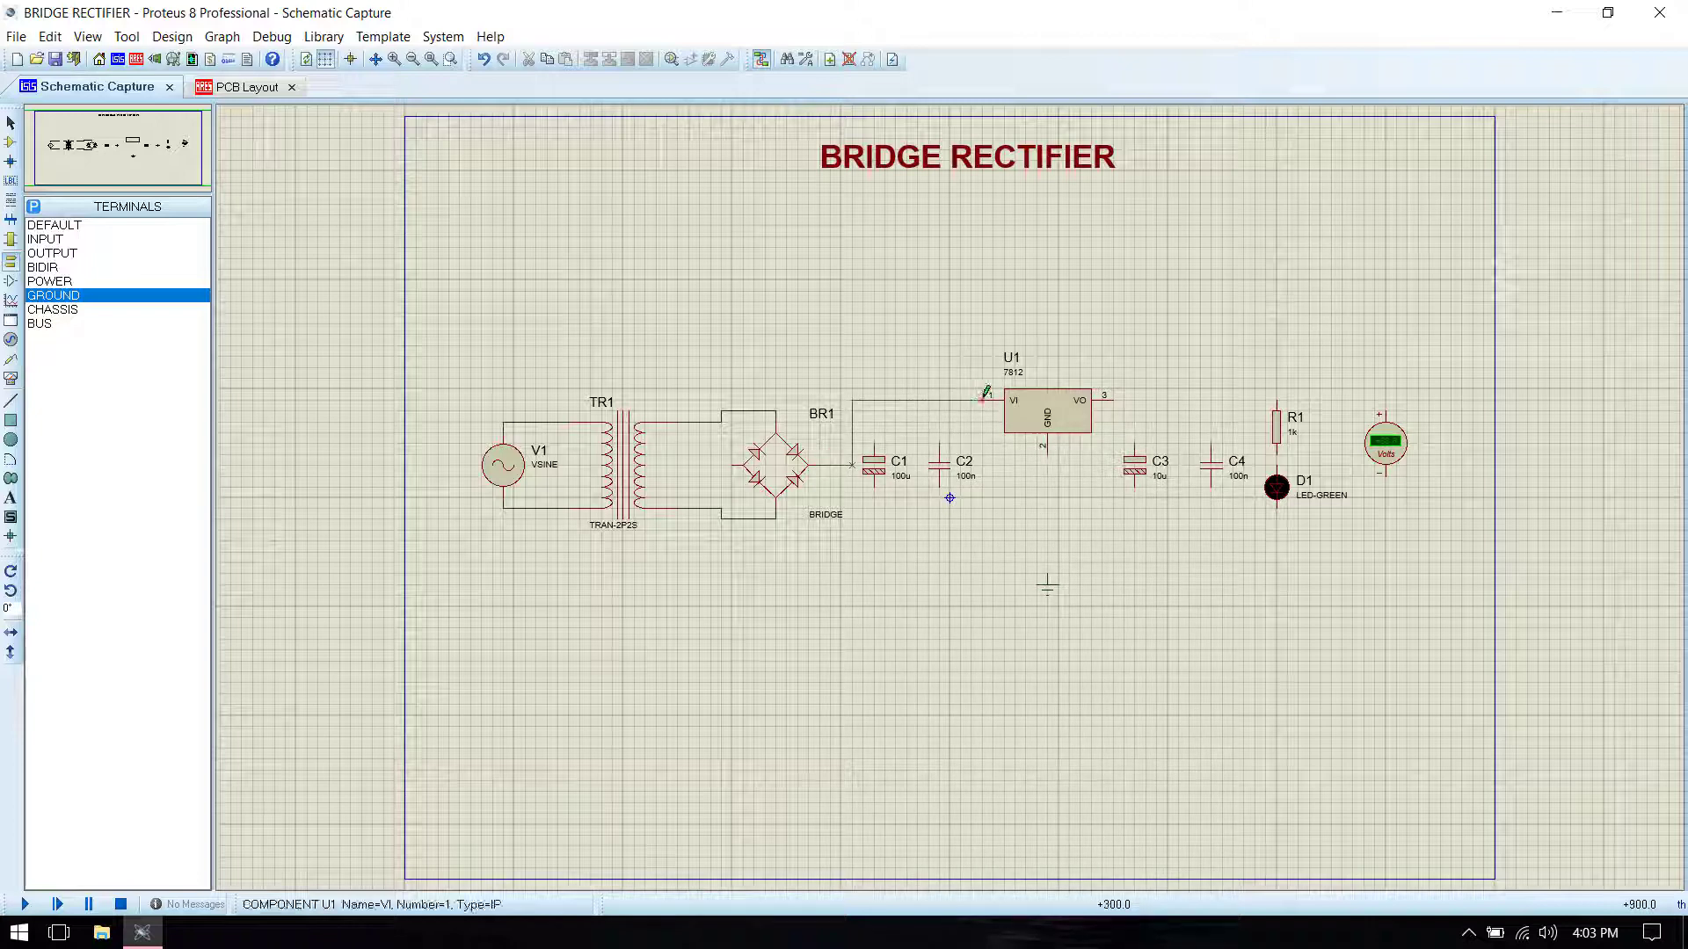
{"action": "left_click", "coordinate": [875, 435]}
{"action": "left_click", "coordinate": [874, 401]}
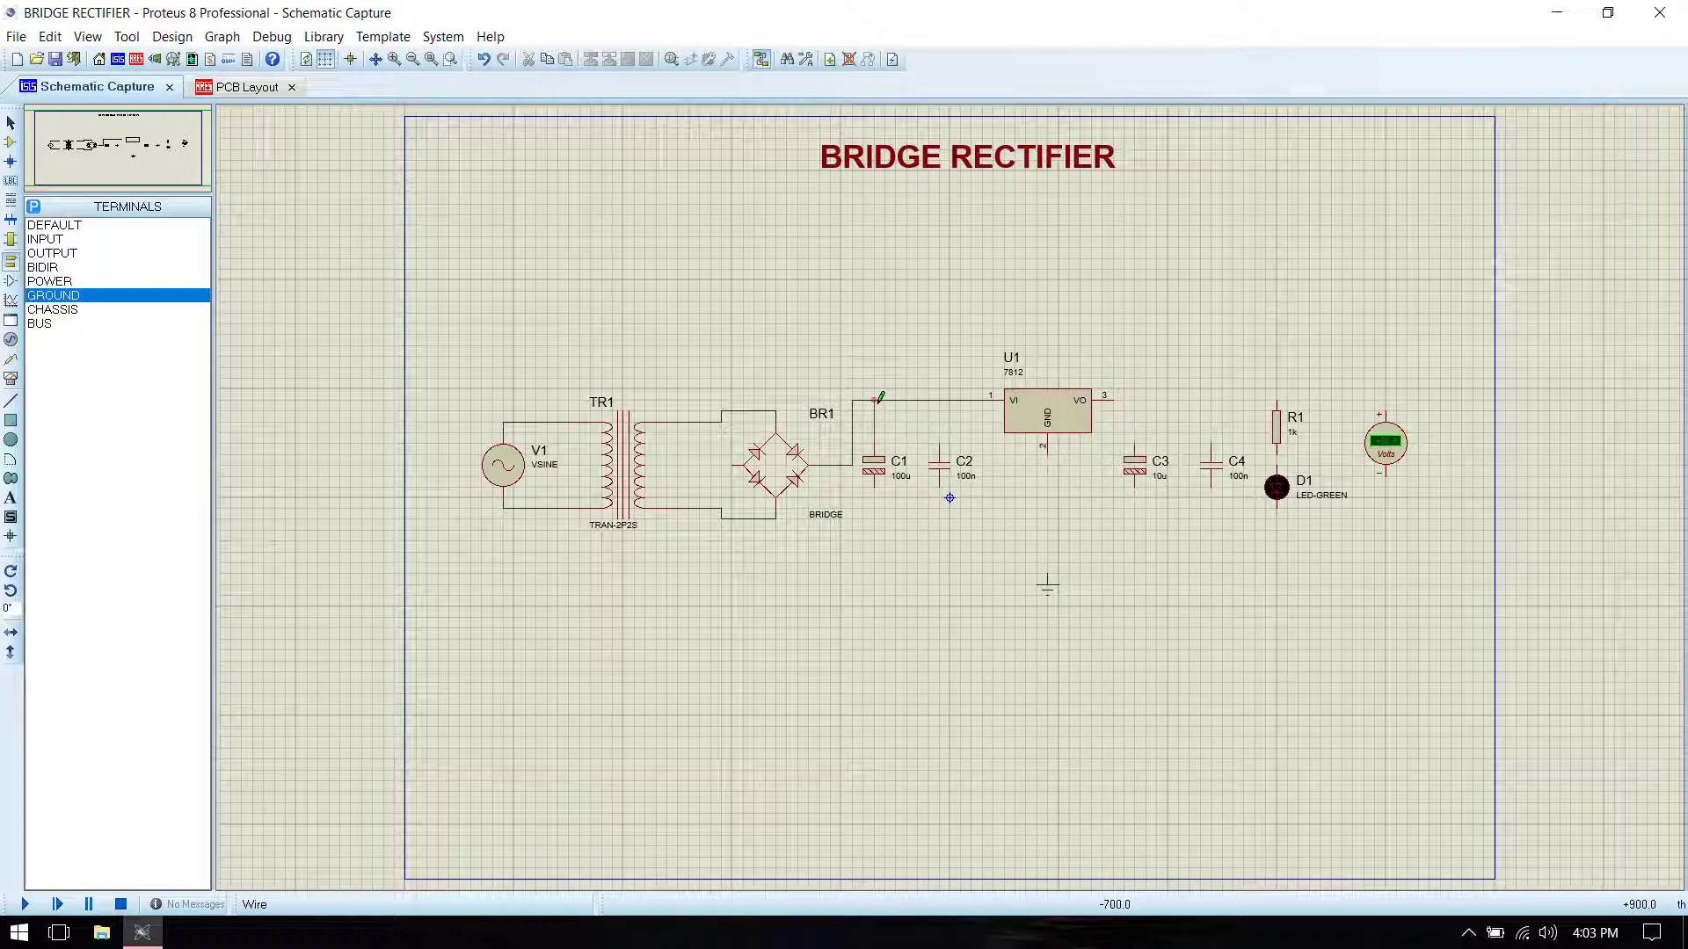
{"action": "left_click", "coordinate": [732, 464]}
{"action": "left_click", "coordinate": [1046, 452]}
Step: Connect the lower pins of C2 and C1 to the regulator's ground wire, and C2's upper pin to its input wire
{"action": "left_click", "coordinate": [939, 487]}
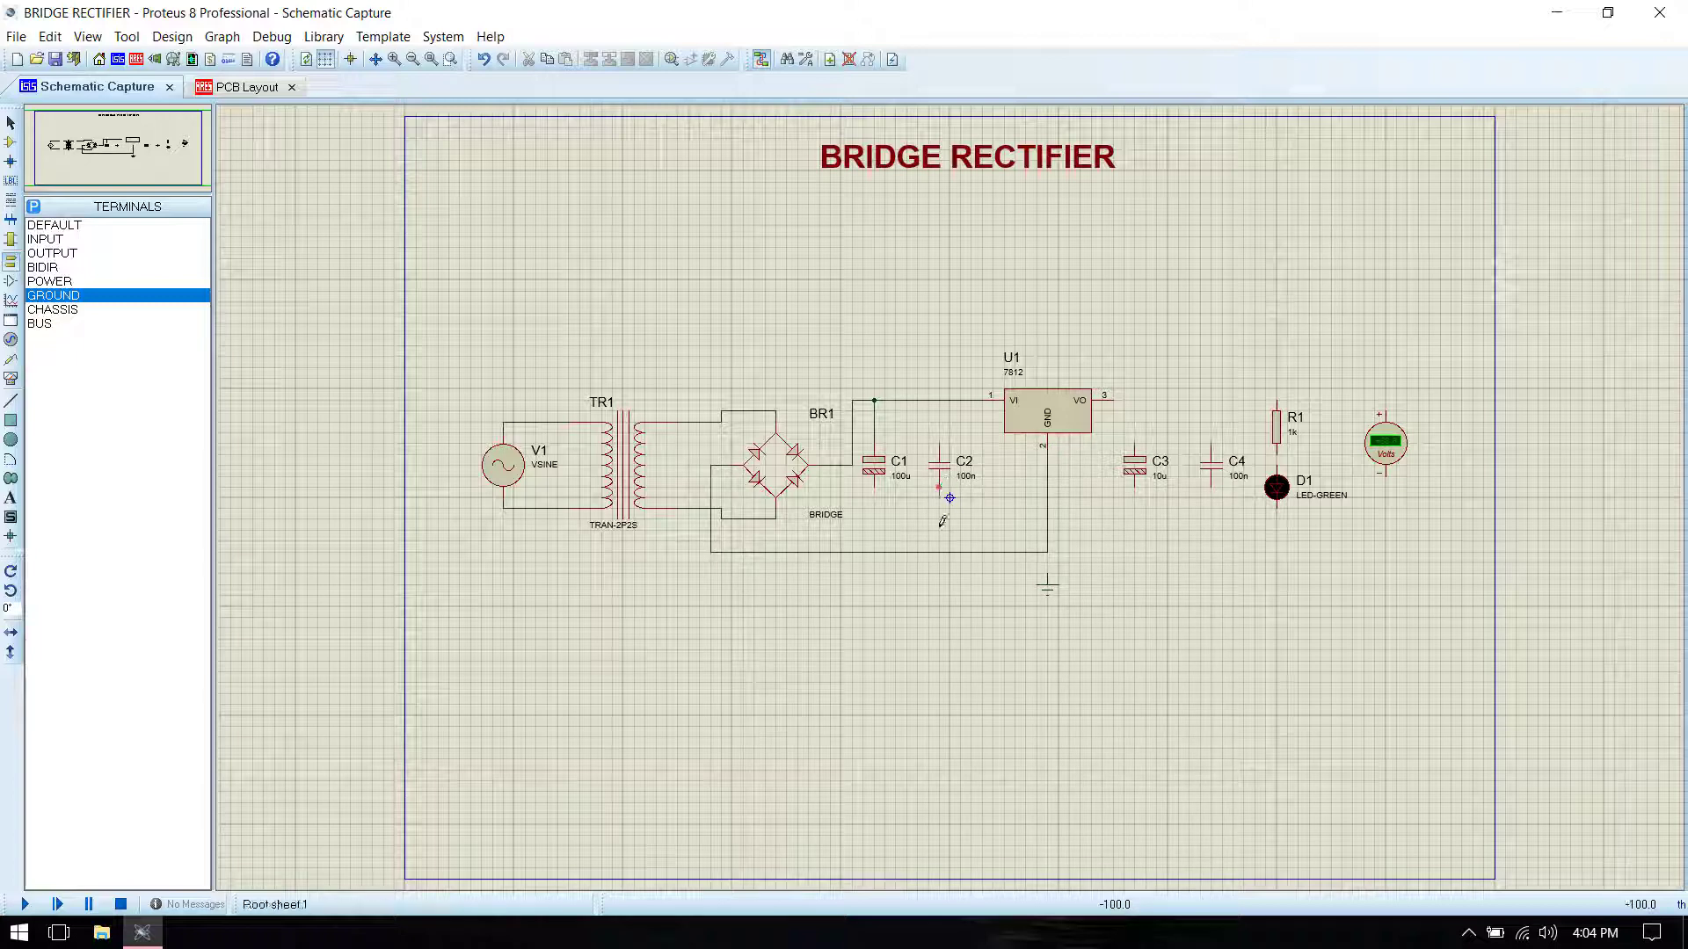
{"action": "left_click", "coordinate": [940, 552]}
{"action": "left_click", "coordinate": [874, 486]}
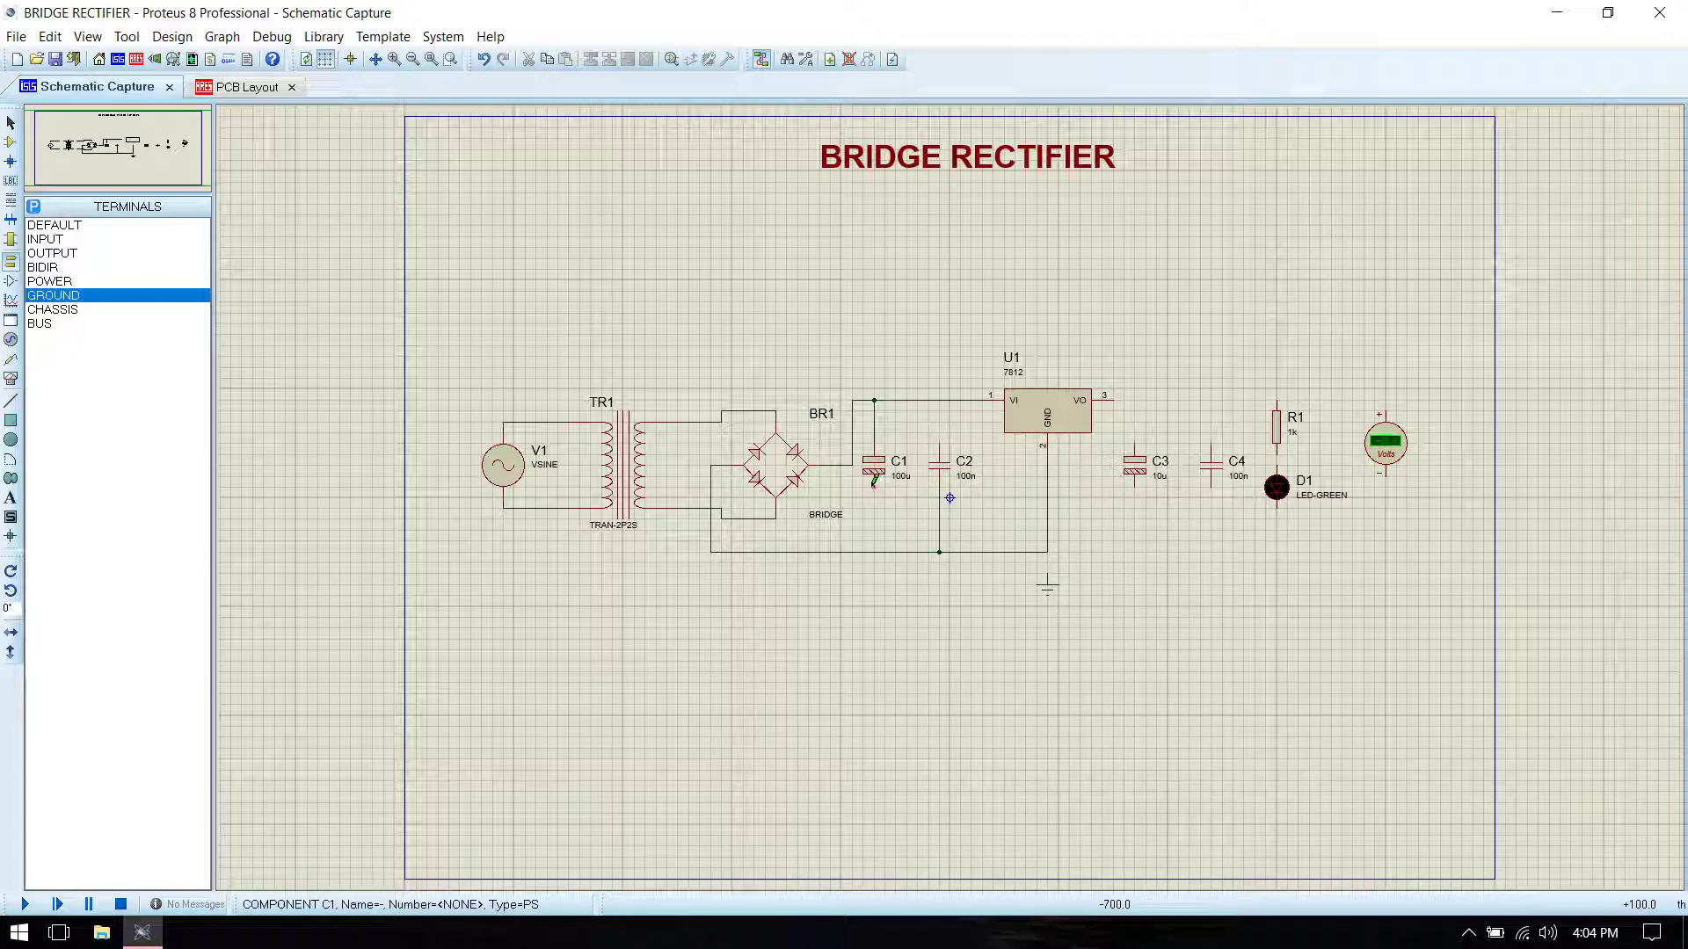
{"action": "left_click", "coordinate": [874, 552]}
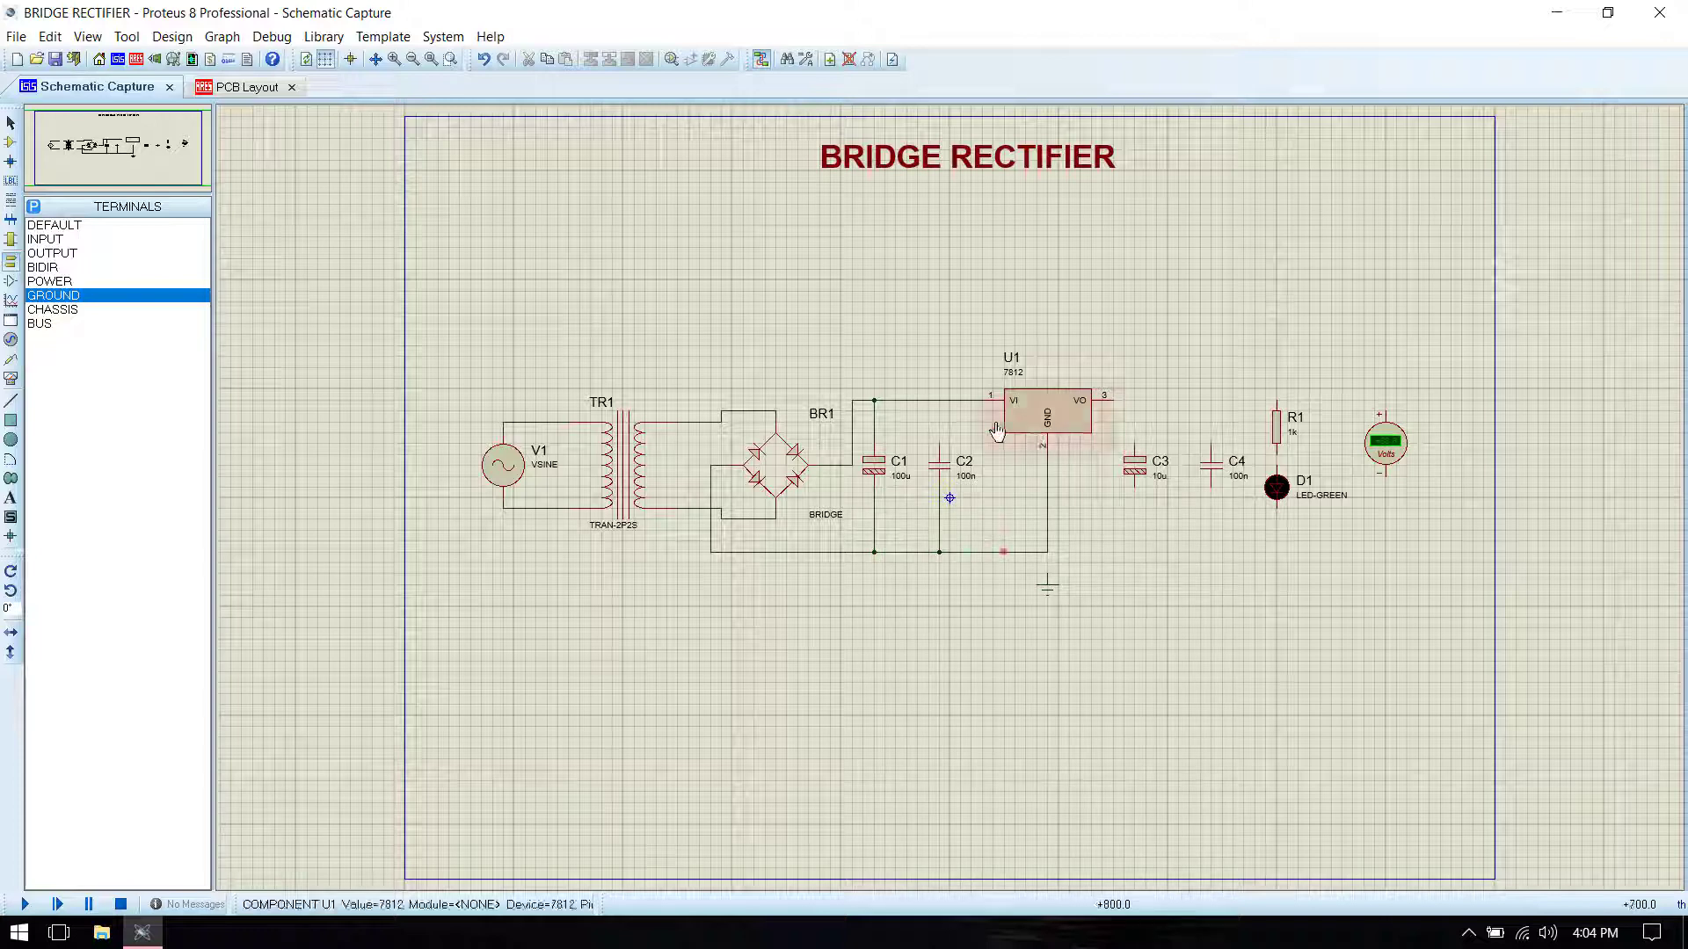
{"action": "left_click", "coordinate": [940, 442]}
{"action": "left_click", "coordinate": [942, 400]}
Step: Wire U1's VO pin to the voltmeter's positive terminal and connect R1's upper pin to that wire
{"action": "left_click", "coordinate": [1105, 398]}
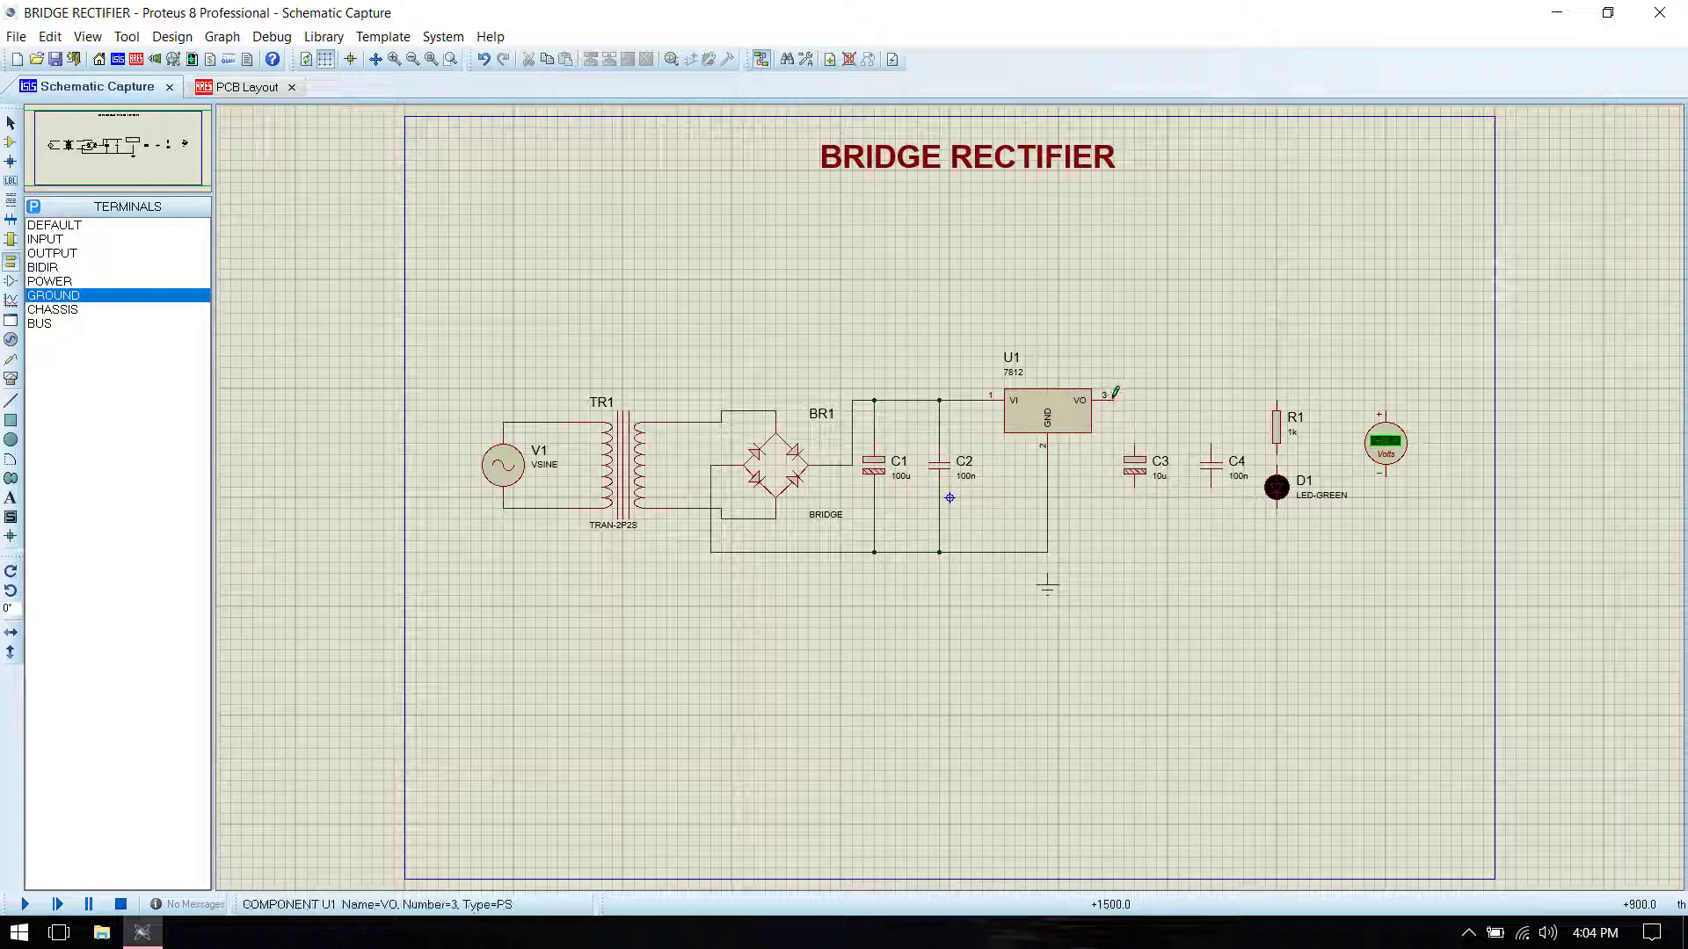
{"action": "left_click", "coordinate": [1386, 408]}
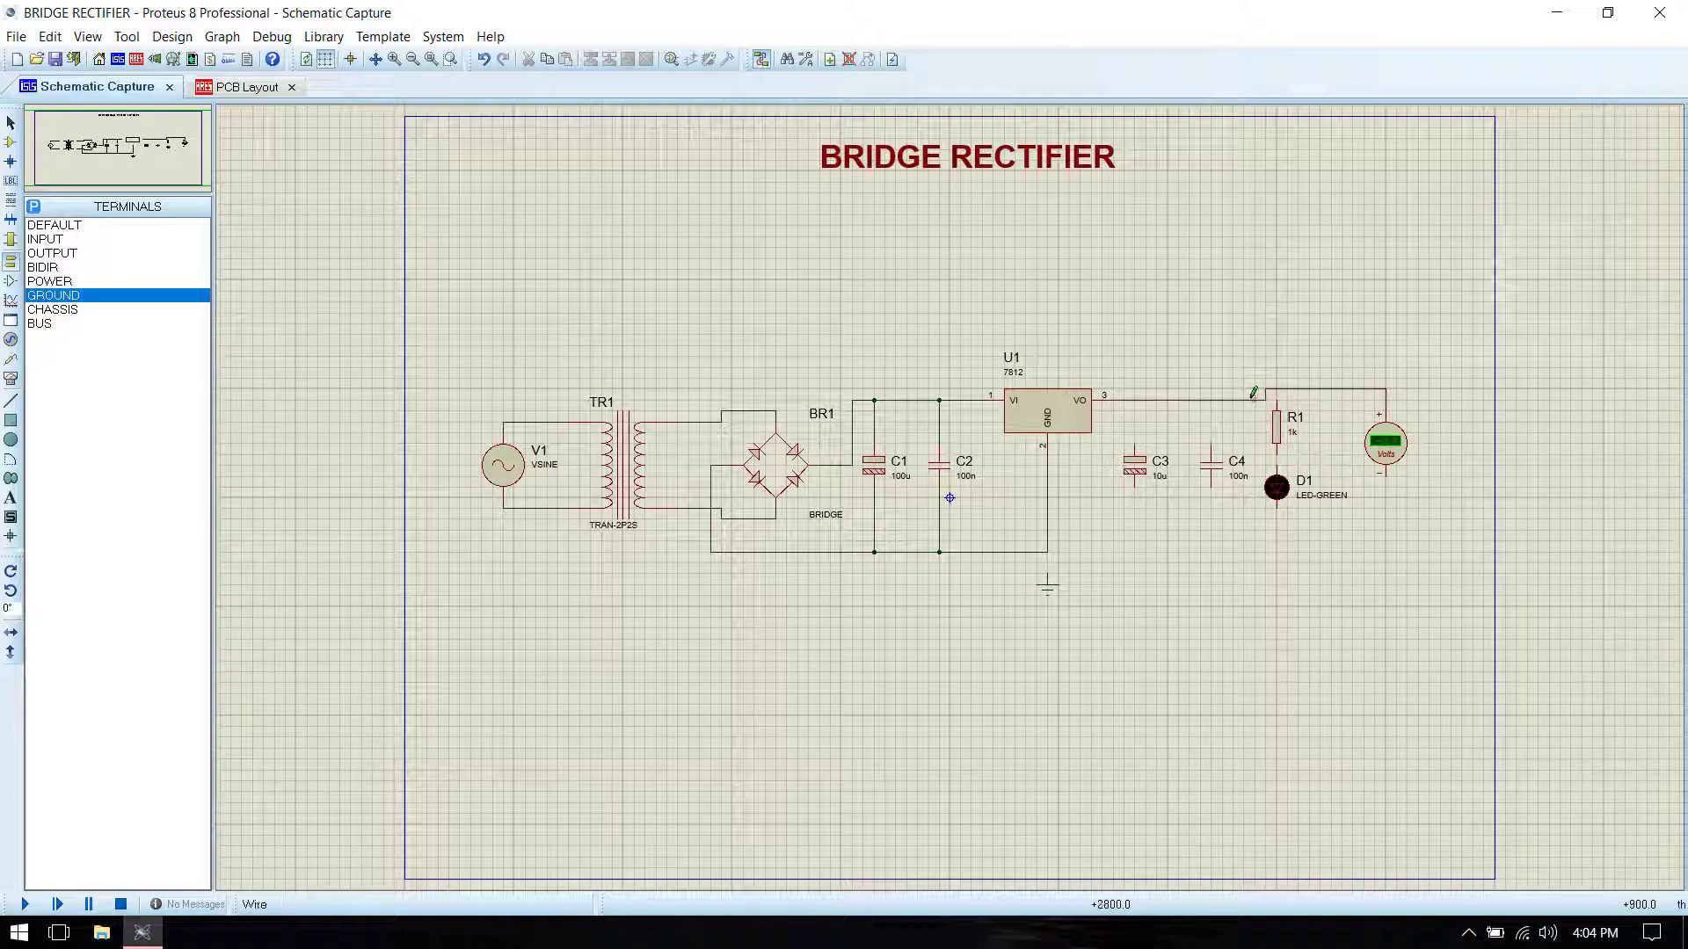
{"action": "key", "text": "Escape"}
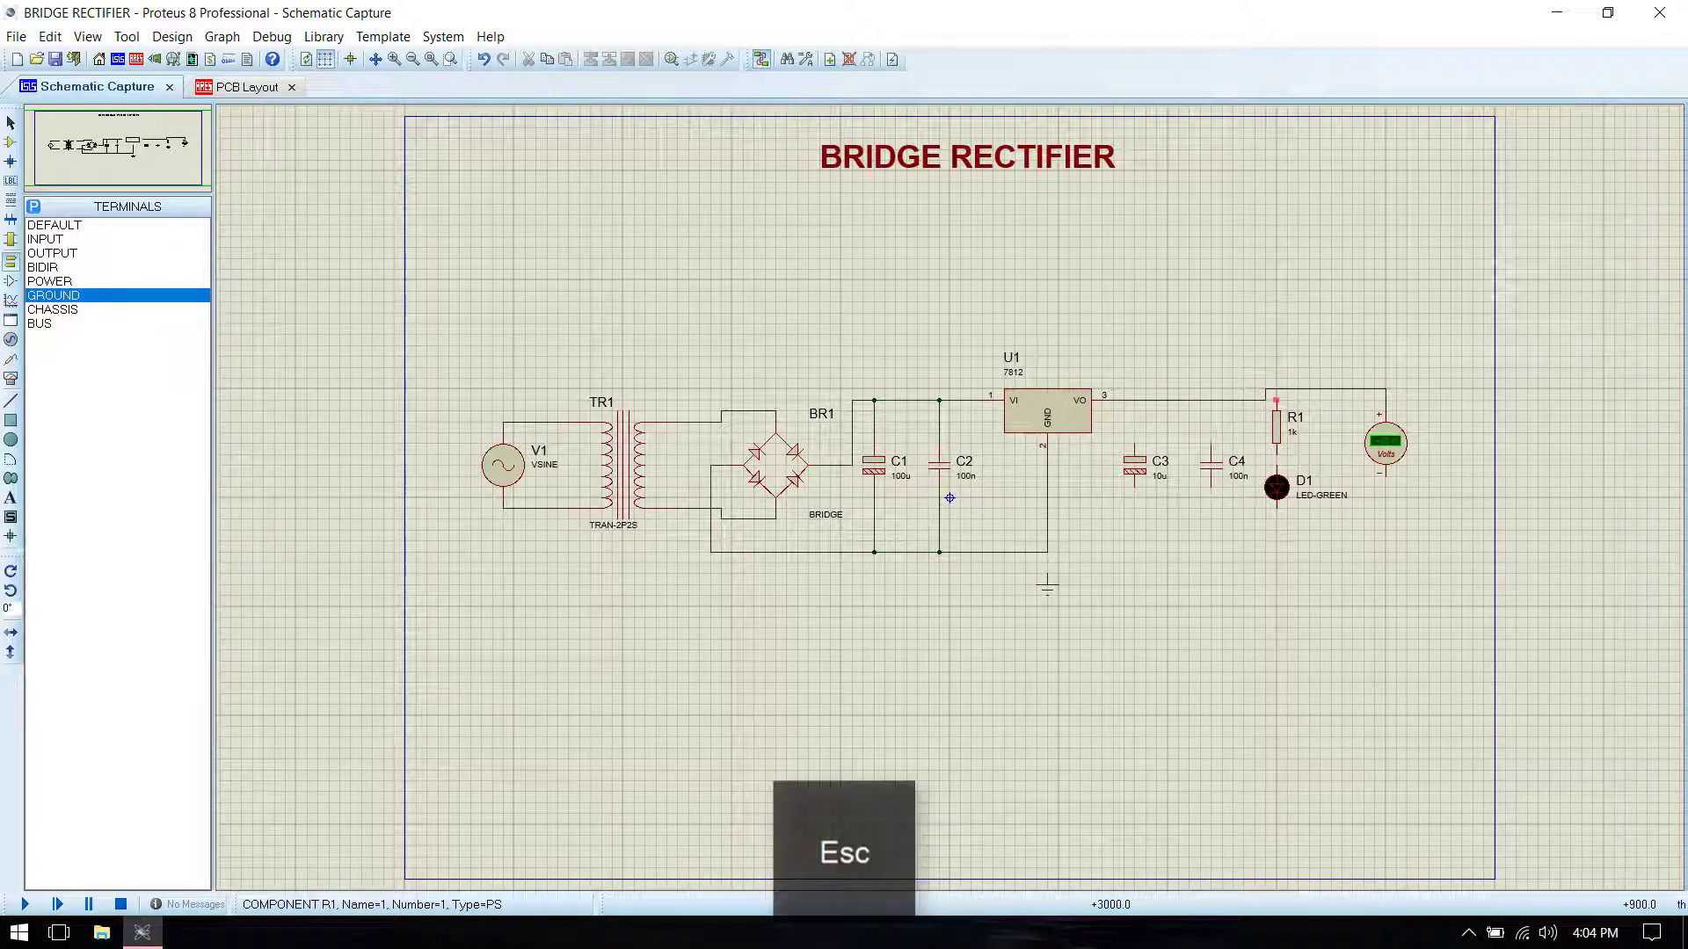
{"action": "left_click", "coordinate": [1277, 389]}
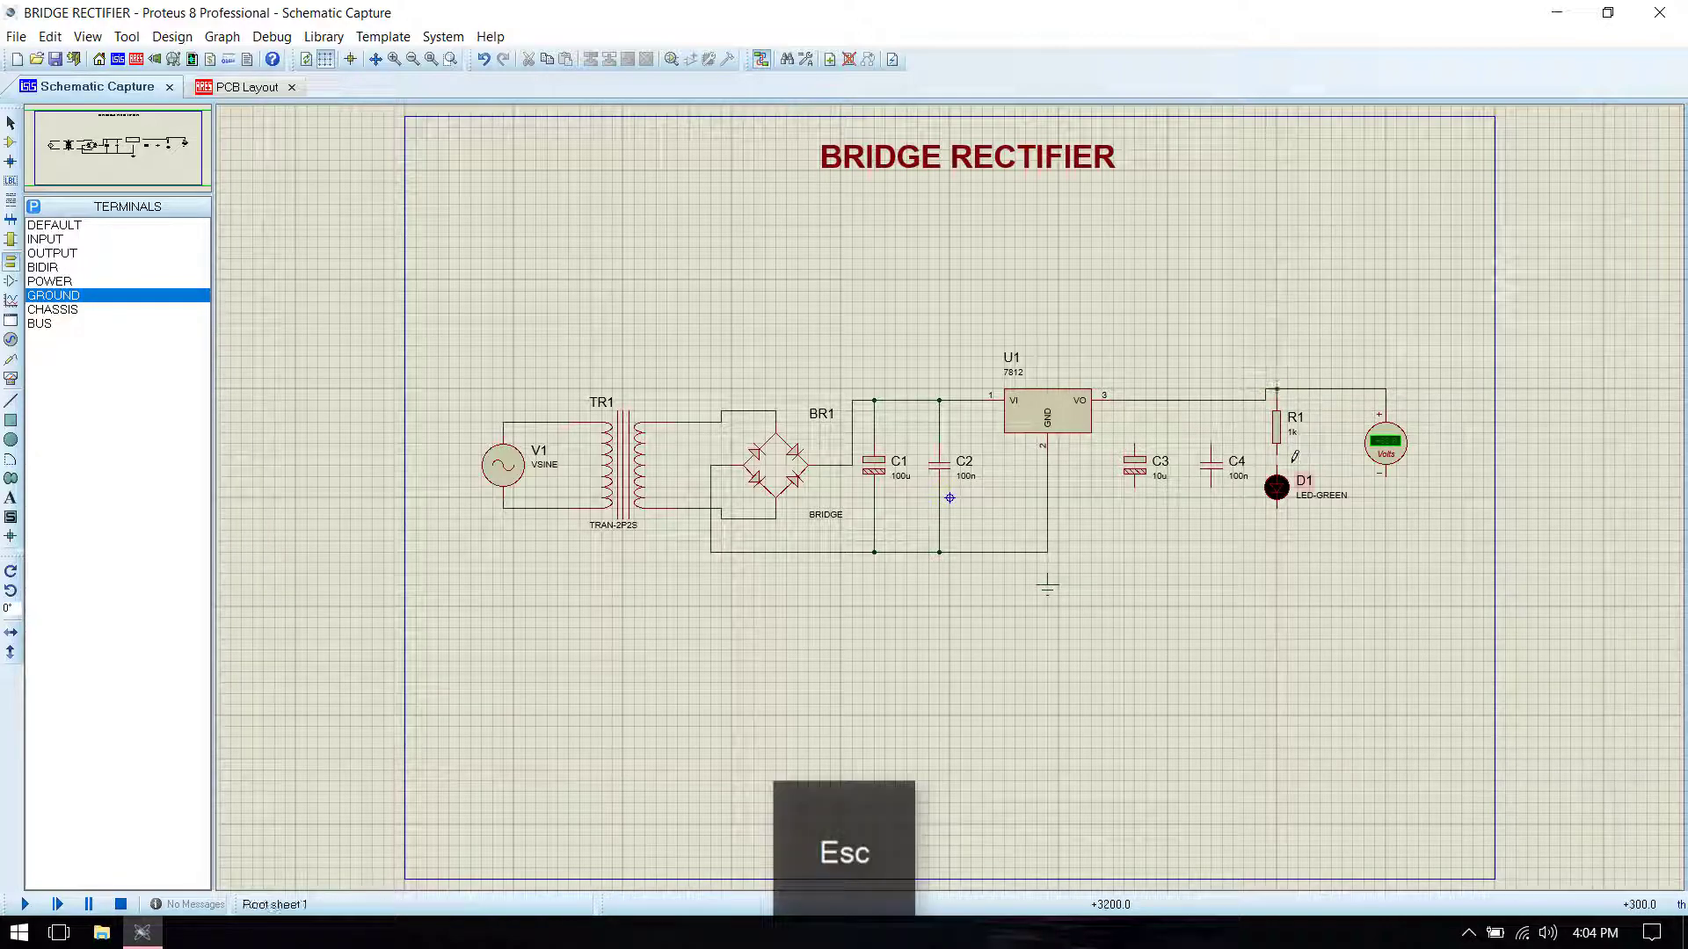
Step: Connect capacitors C3 and C4 between the regulator's output wire and the ground line
{"action": "left_click", "coordinate": [1210, 443]}
{"action": "left_click", "coordinate": [1211, 400]}
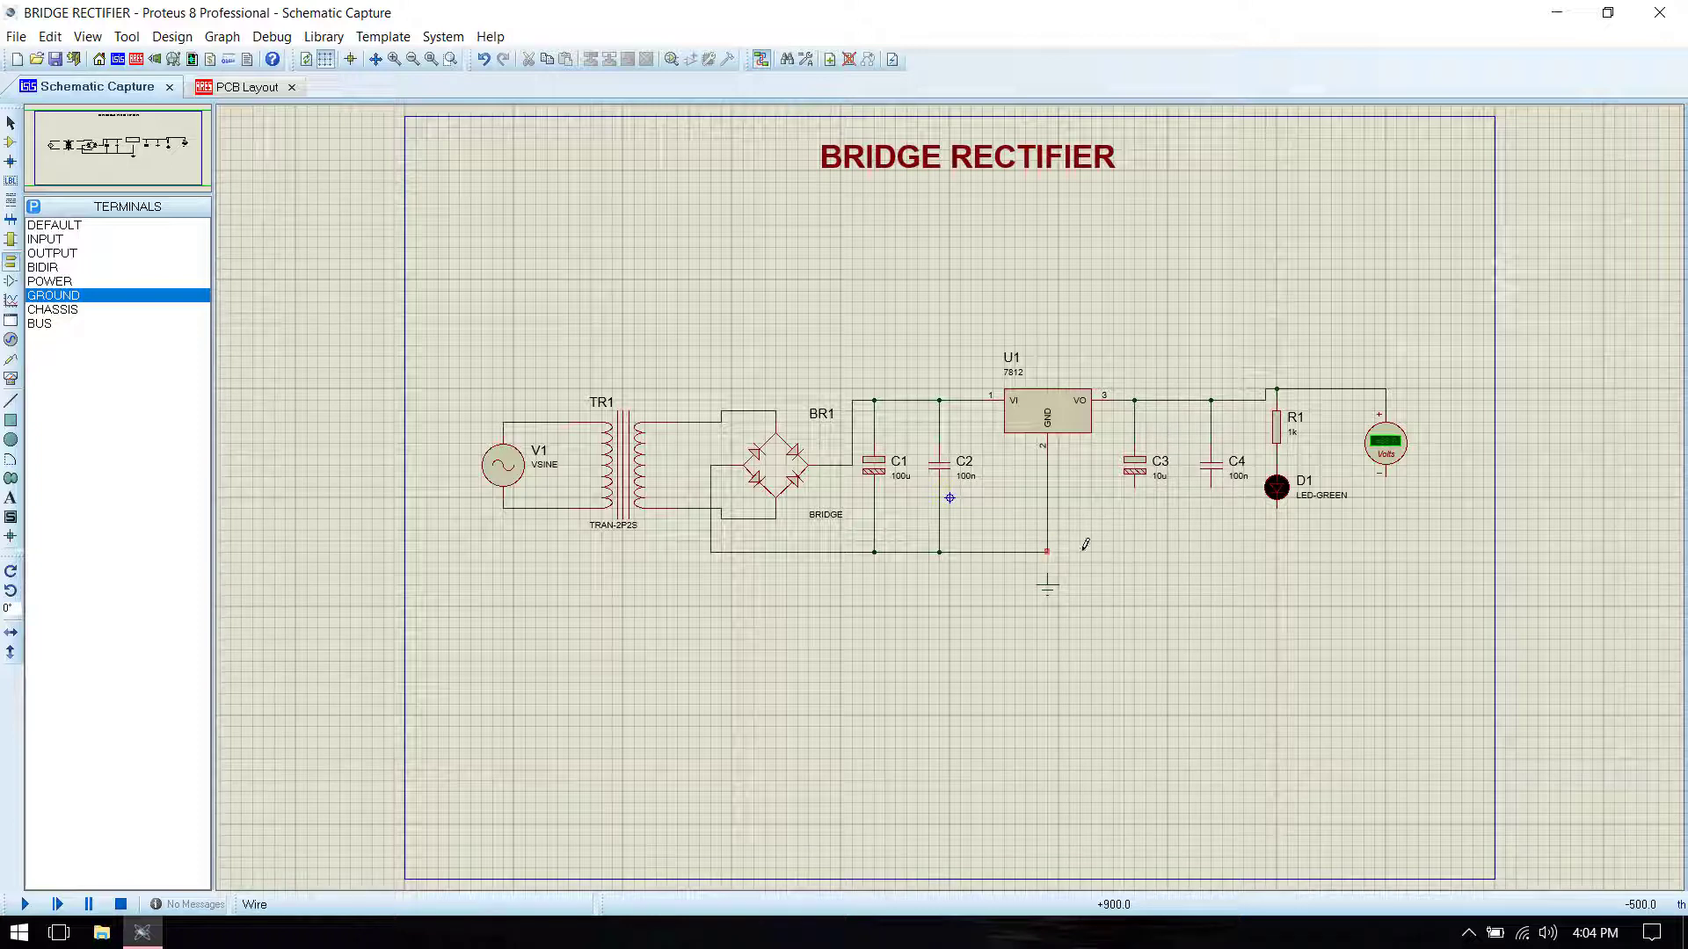
{"action": "left_click", "coordinate": [1134, 480]}
{"action": "left_click", "coordinate": [1135, 552]}
{"action": "left_click", "coordinate": [1211, 483]}
{"action": "left_click", "coordinate": [1213, 552]}
Step: Connect D1's lower pin, the voltmeter's negative terminal and the ground symbol to the ground line, and save the project
{"action": "left_click", "coordinate": [1279, 507]}
{"action": "left_click", "coordinate": [1276, 552]}
{"action": "left_click", "coordinate": [1387, 475]}
{"action": "left_click", "coordinate": [1048, 552]}
{"action": "left_click", "coordinate": [1047, 577]}
{"action": "key", "text": "ctrl+s"}
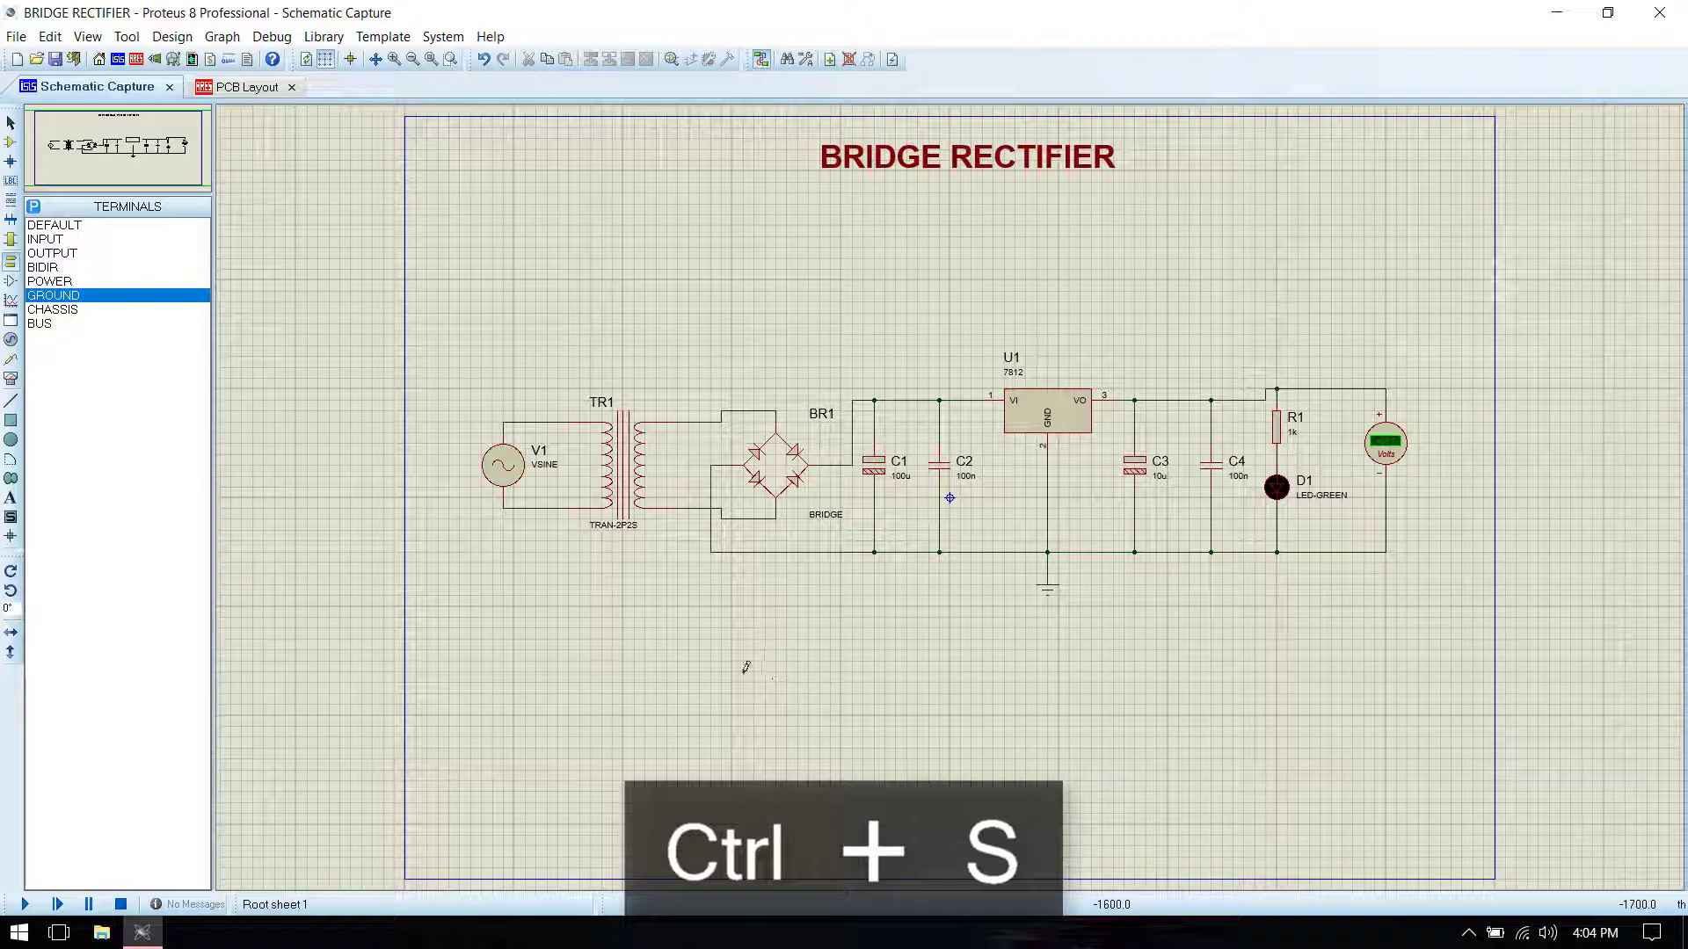
Step: Set the sine source V1's amplitude to 325V and its frequency to 50HZ
{"action": "double_click", "coordinate": [503, 466]}
{"action": "left_click", "coordinate": [780, 392]}
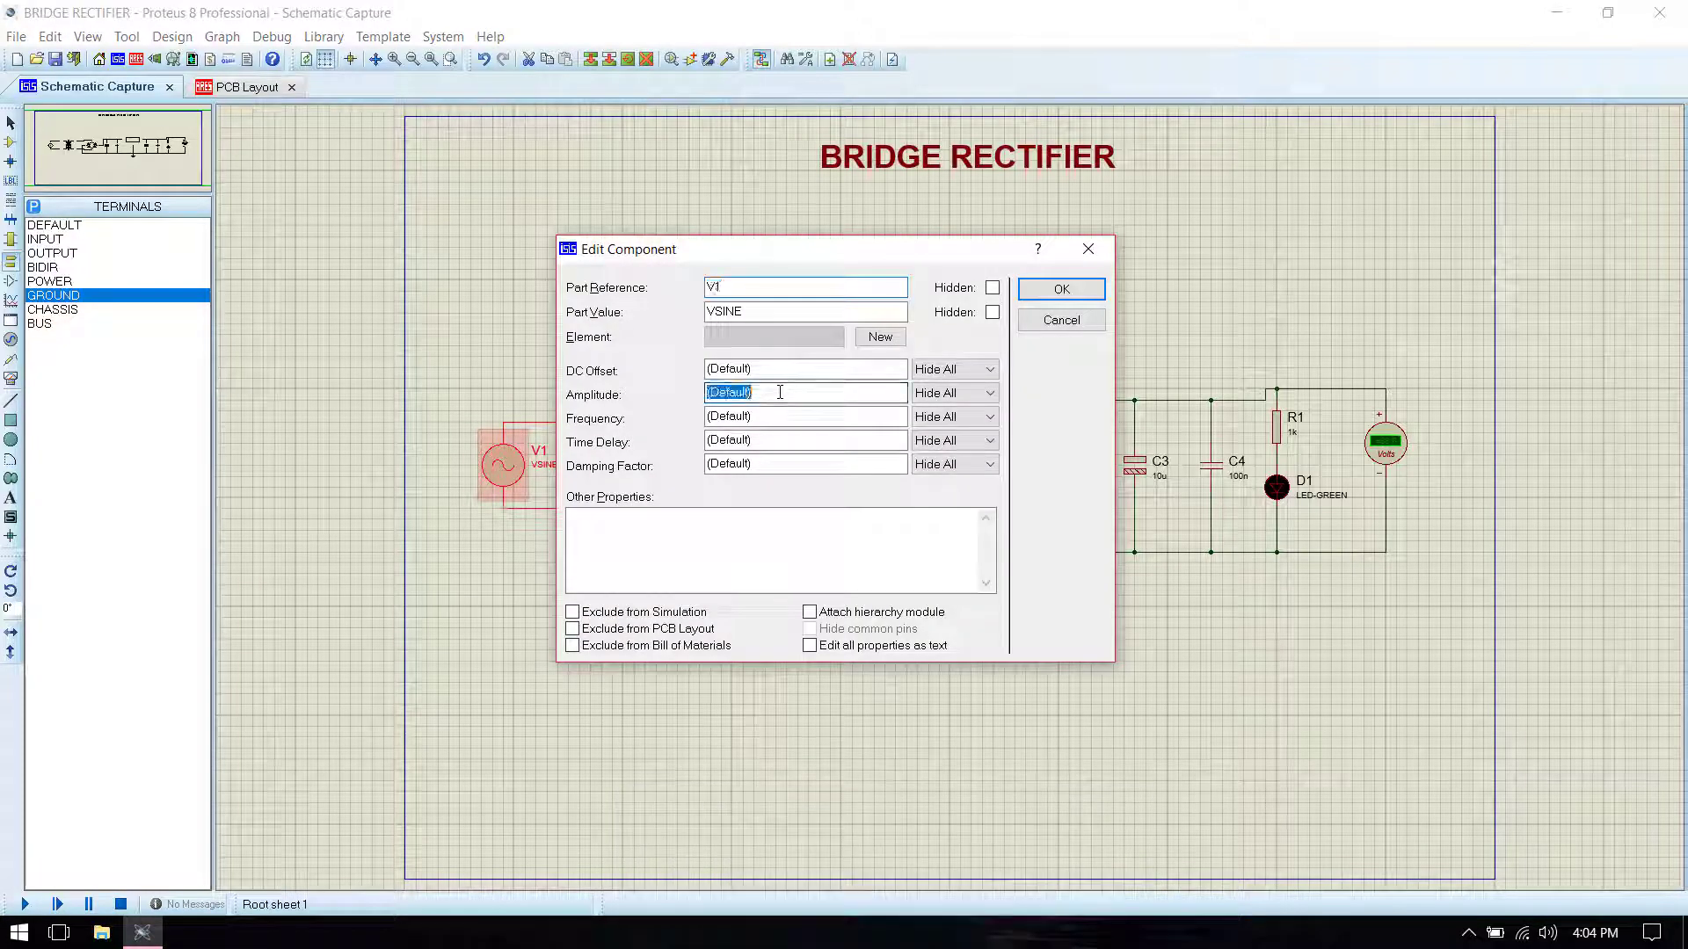
{"action": "type", "text": "325V"}
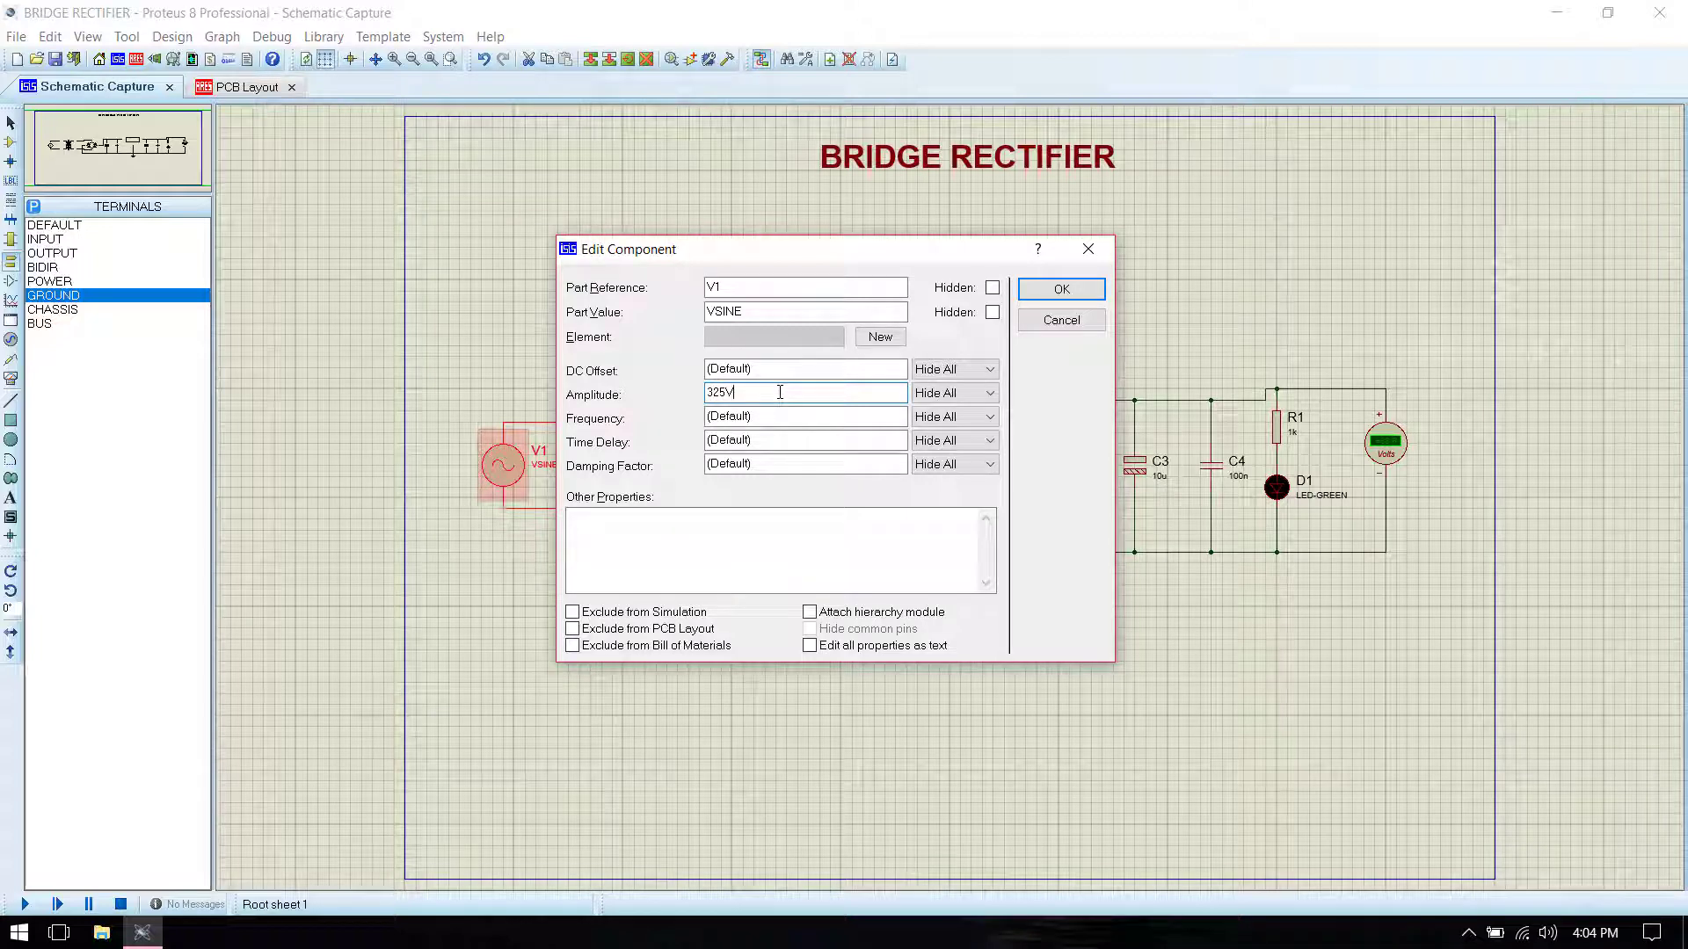
{"action": "left_click", "coordinate": [787, 412]}
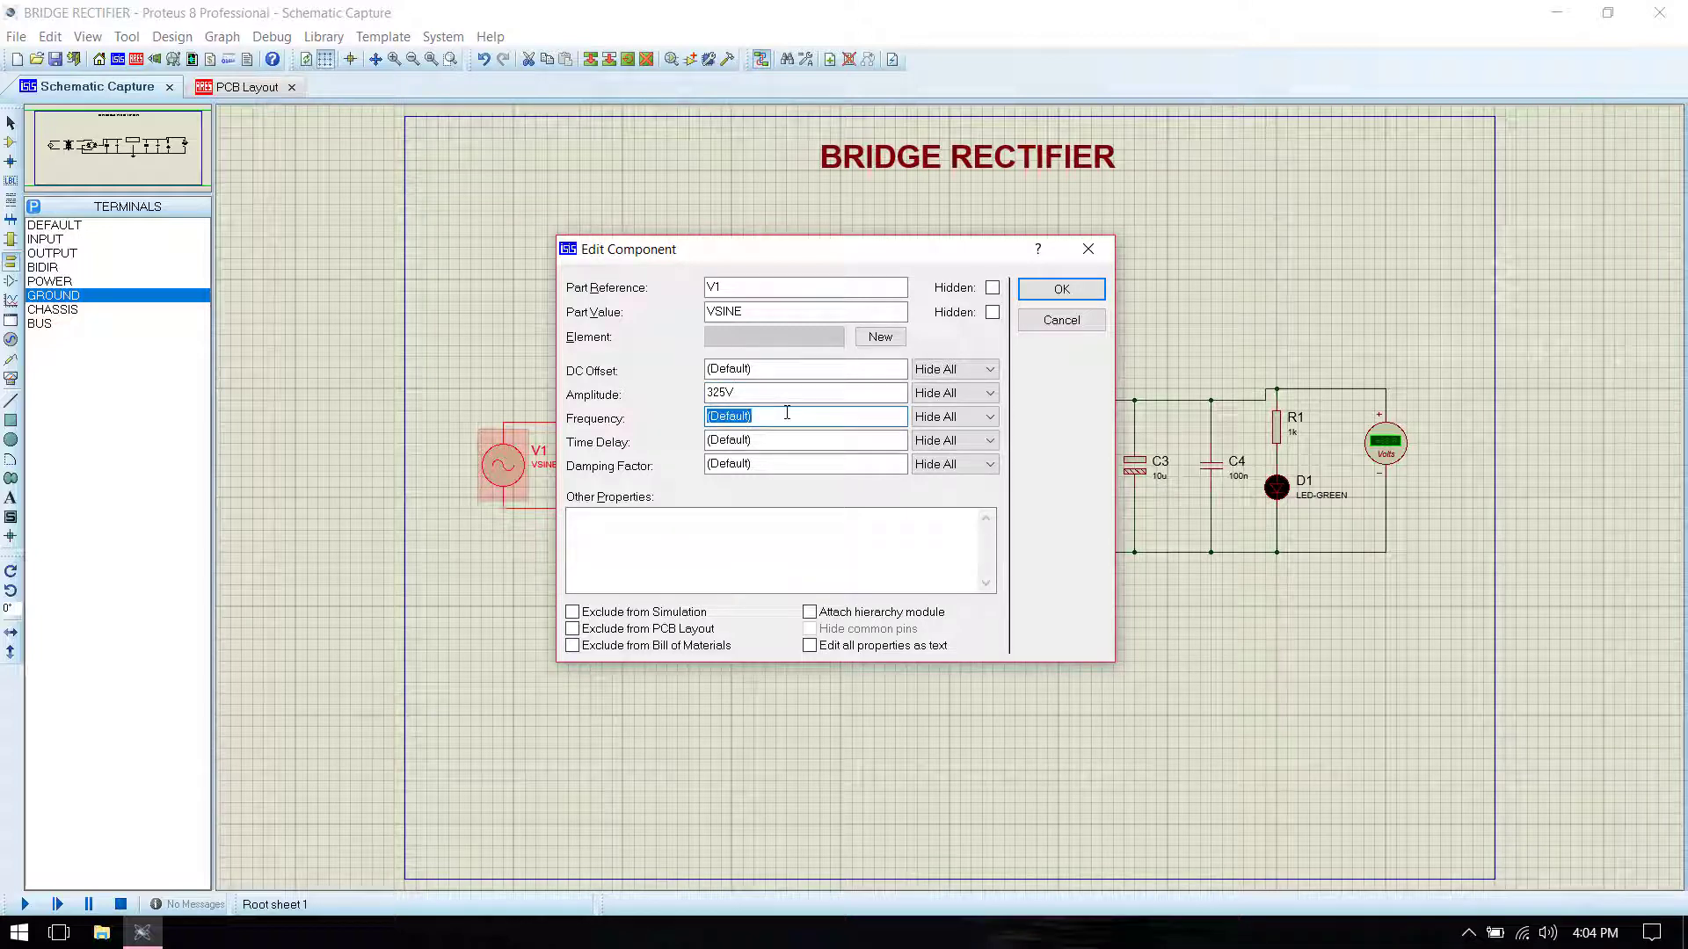
{"action": "type", "text": "50HZ"}
{"action": "left_click", "coordinate": [1061, 289]}
Step: Set transformer TR1's primary inductance to 336MH and its secondary inductance to 1MH
{"action": "double_click", "coordinate": [631, 499]}
{"action": "left_click", "coordinate": [753, 368]}
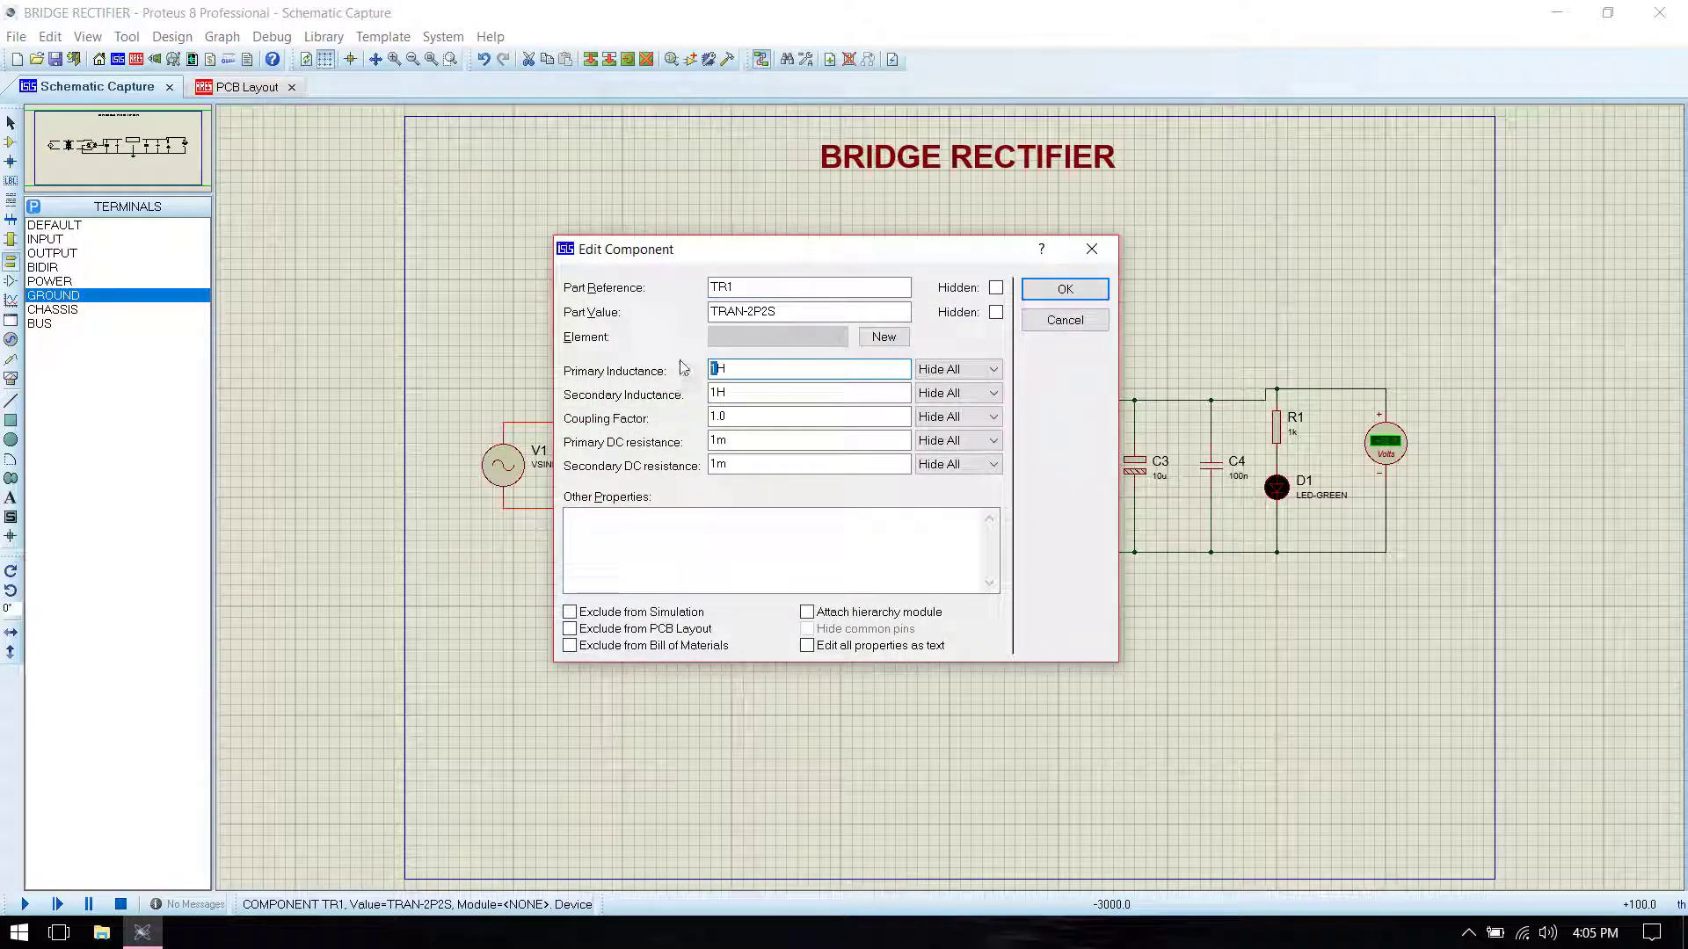
{"action": "left_click", "coordinate": [714, 395]}
{"action": "left_click_drag", "start_coordinate": [719, 393], "coordinate": [711, 394]}
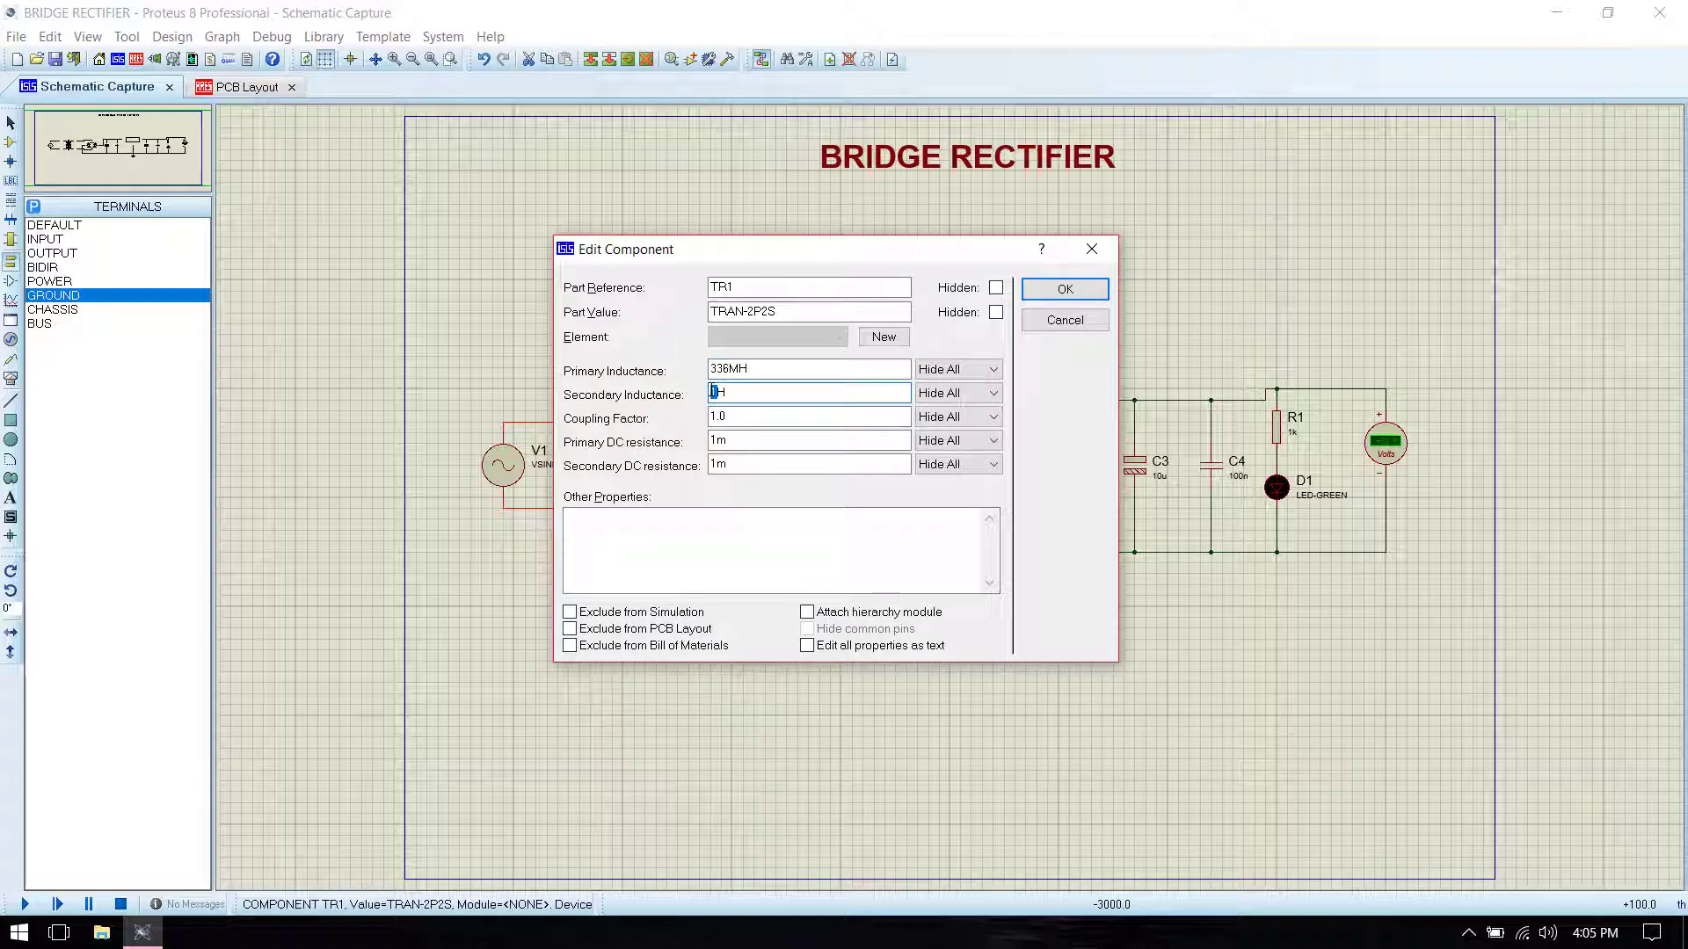
{"action": "key", "text": "Right"}
{"action": "type", "text": "M"}
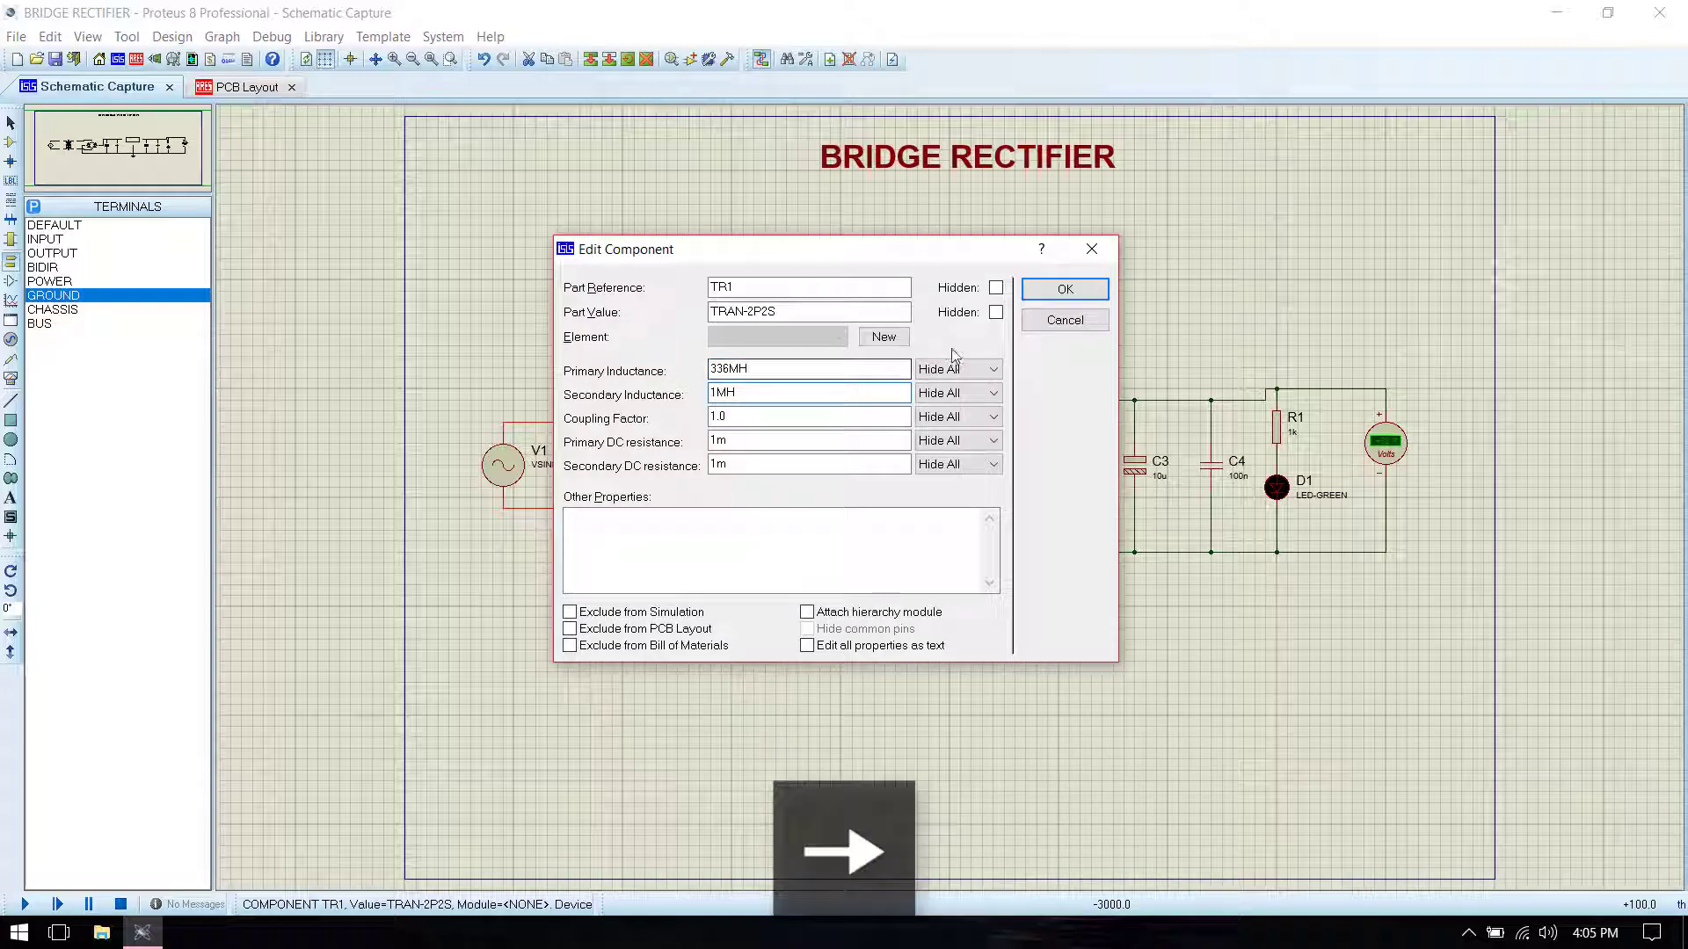
{"action": "left_click", "coordinate": [1055, 288]}
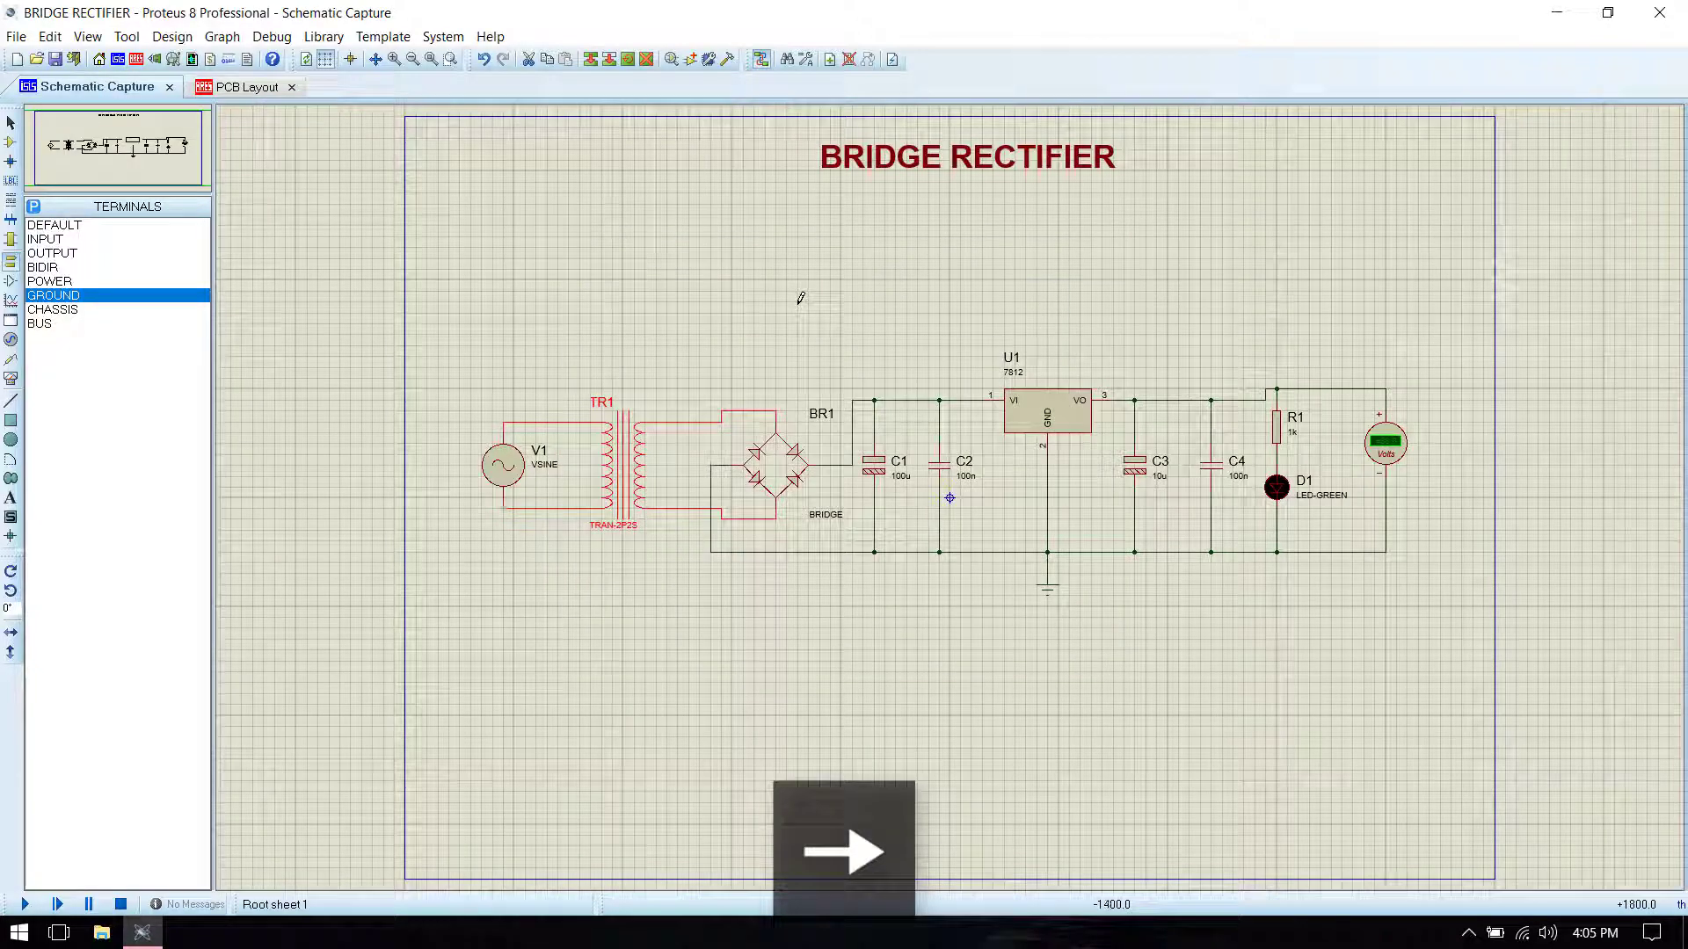
Step: Save the project and run the circuit simulation
{"action": "key", "text": "ctrl+s"}
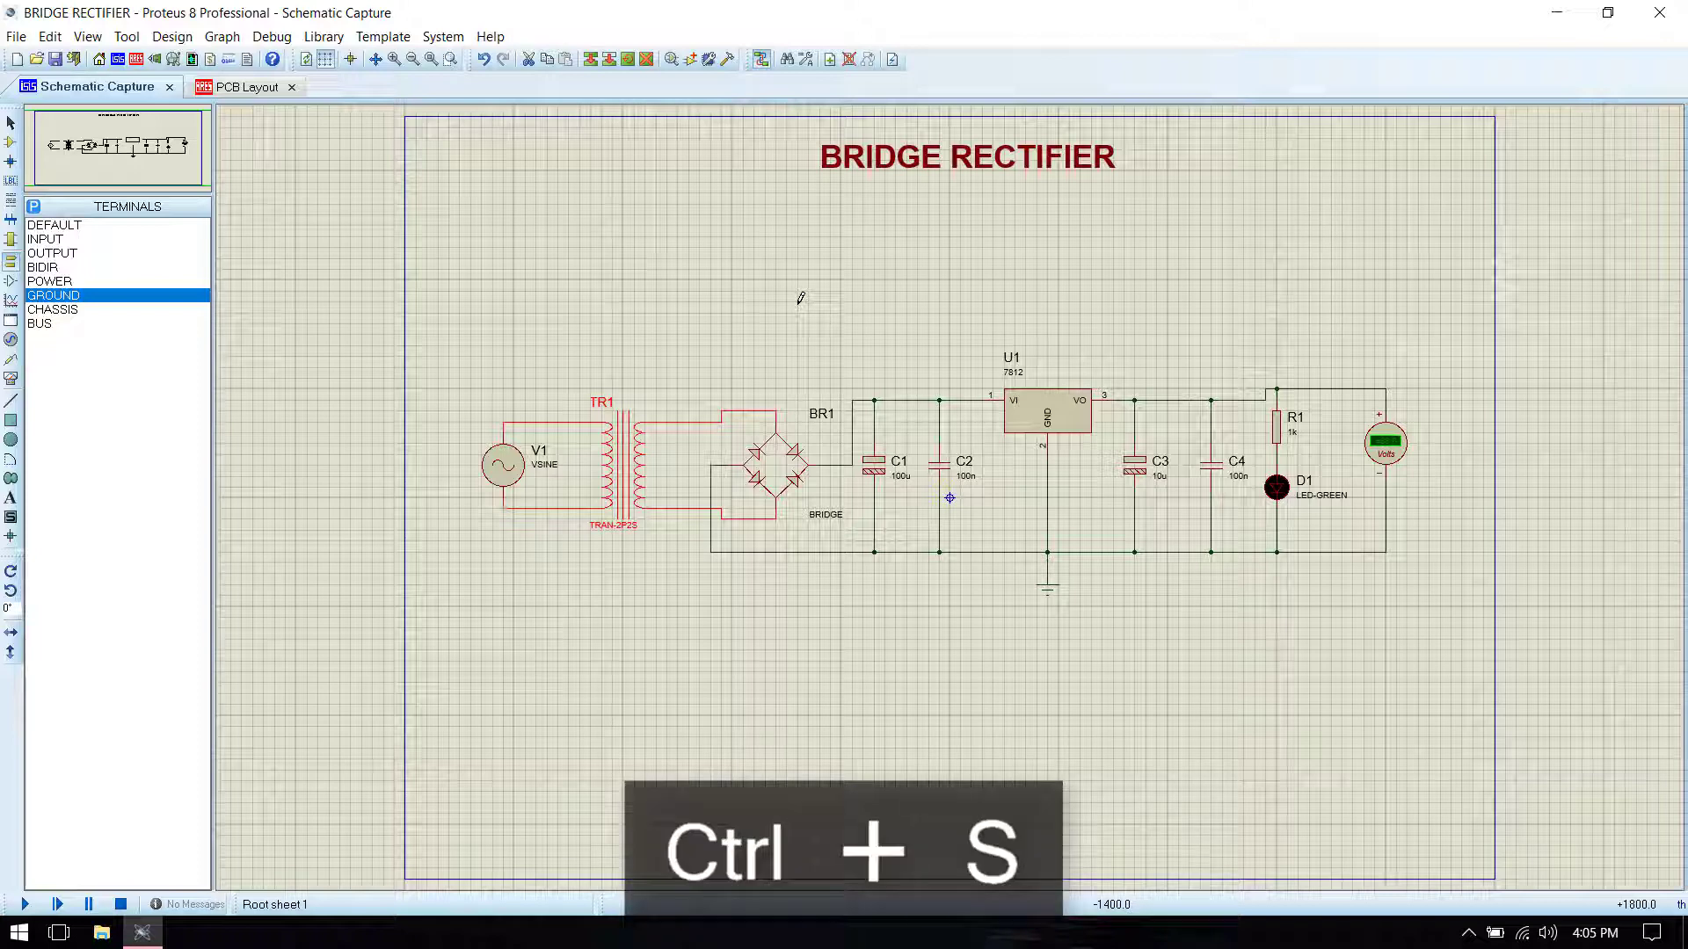
{"action": "left_click", "coordinate": [774, 305]}
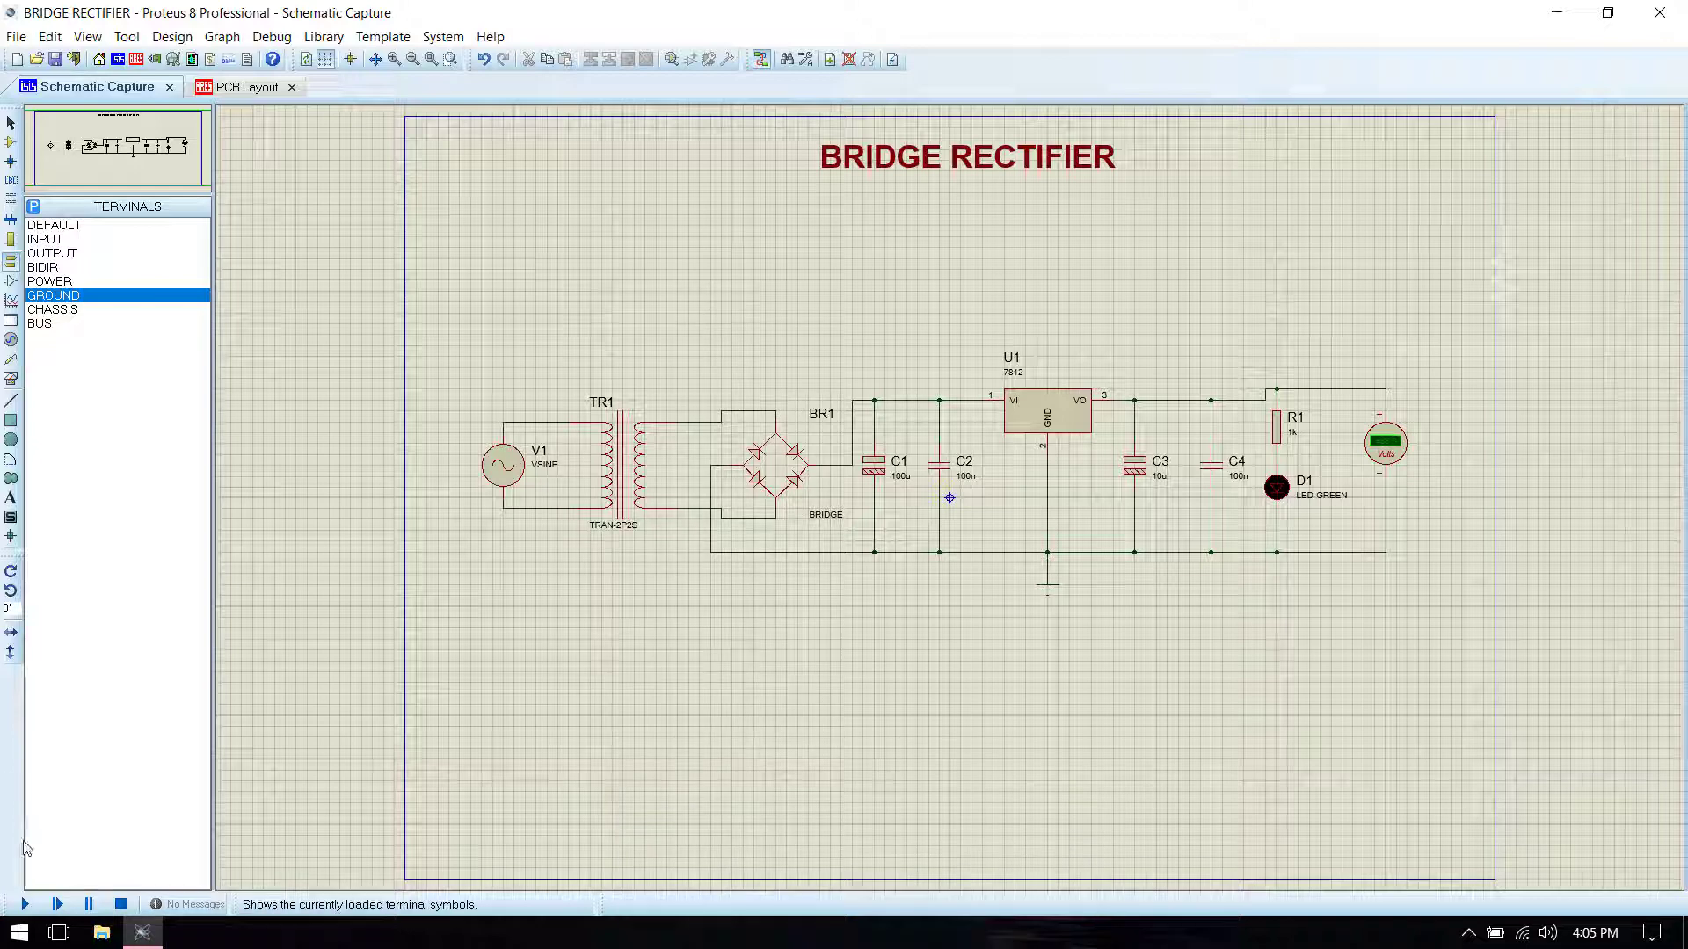
{"action": "left_click", "coordinate": [25, 904]}
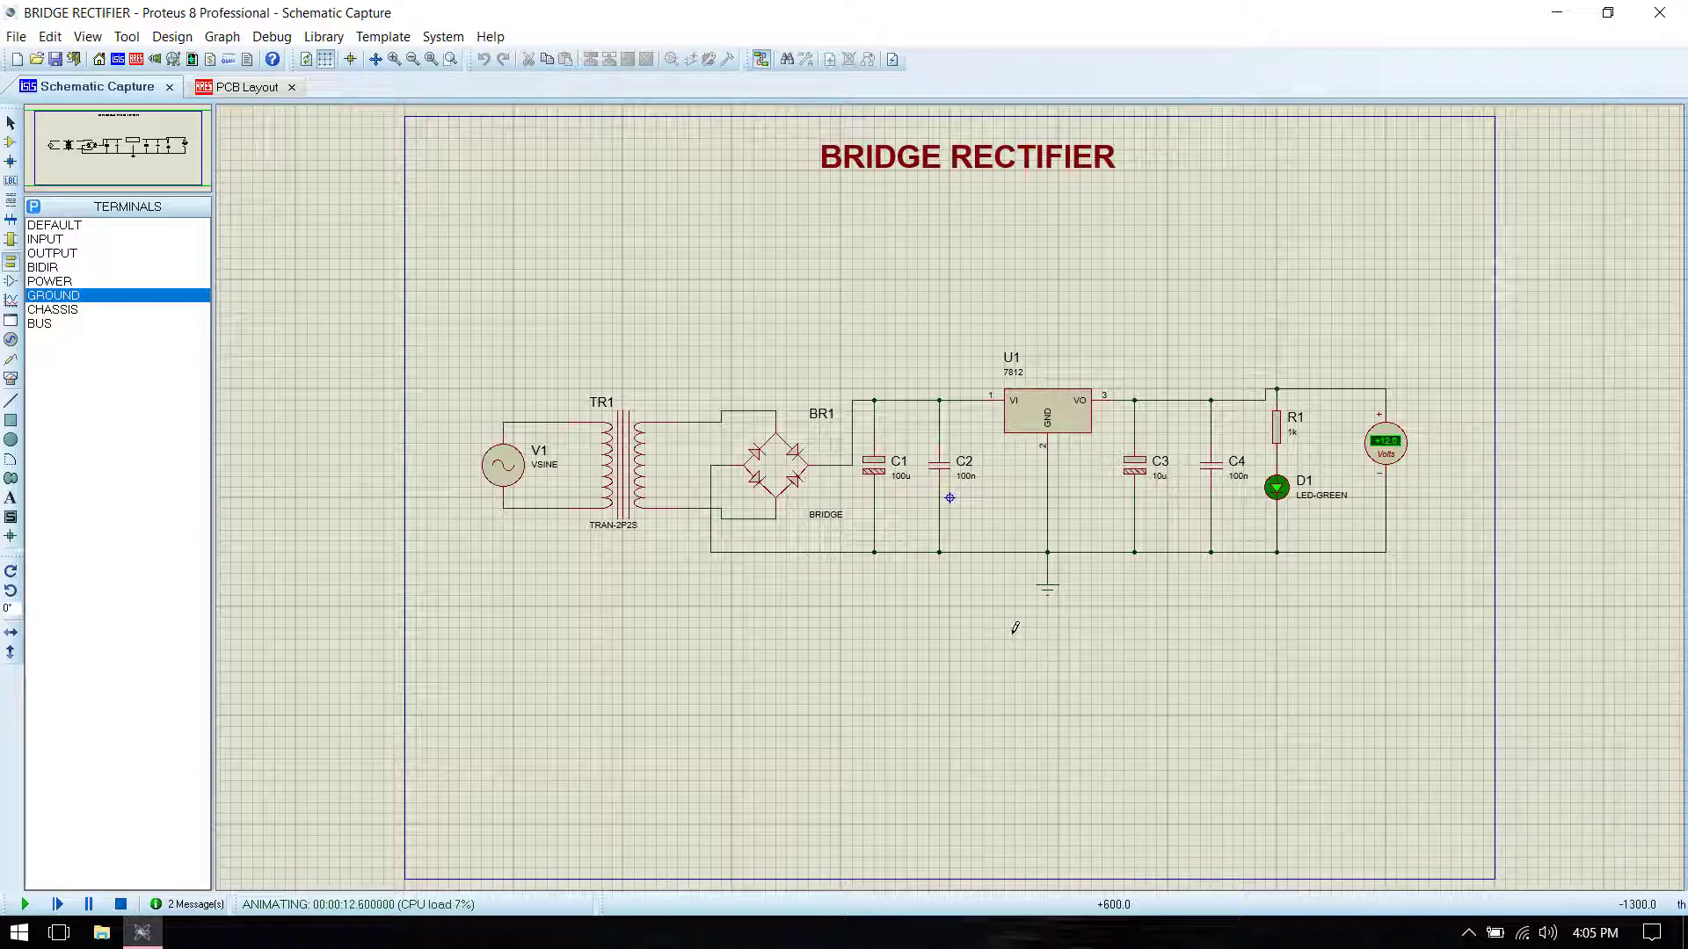
Step: Export the current sheet as a PDF named SIMULATION CIRCUIT in the BRIDGE RECTIFIER folder and open it in the PDF viewer
{"action": "left_click", "coordinate": [16, 38]}
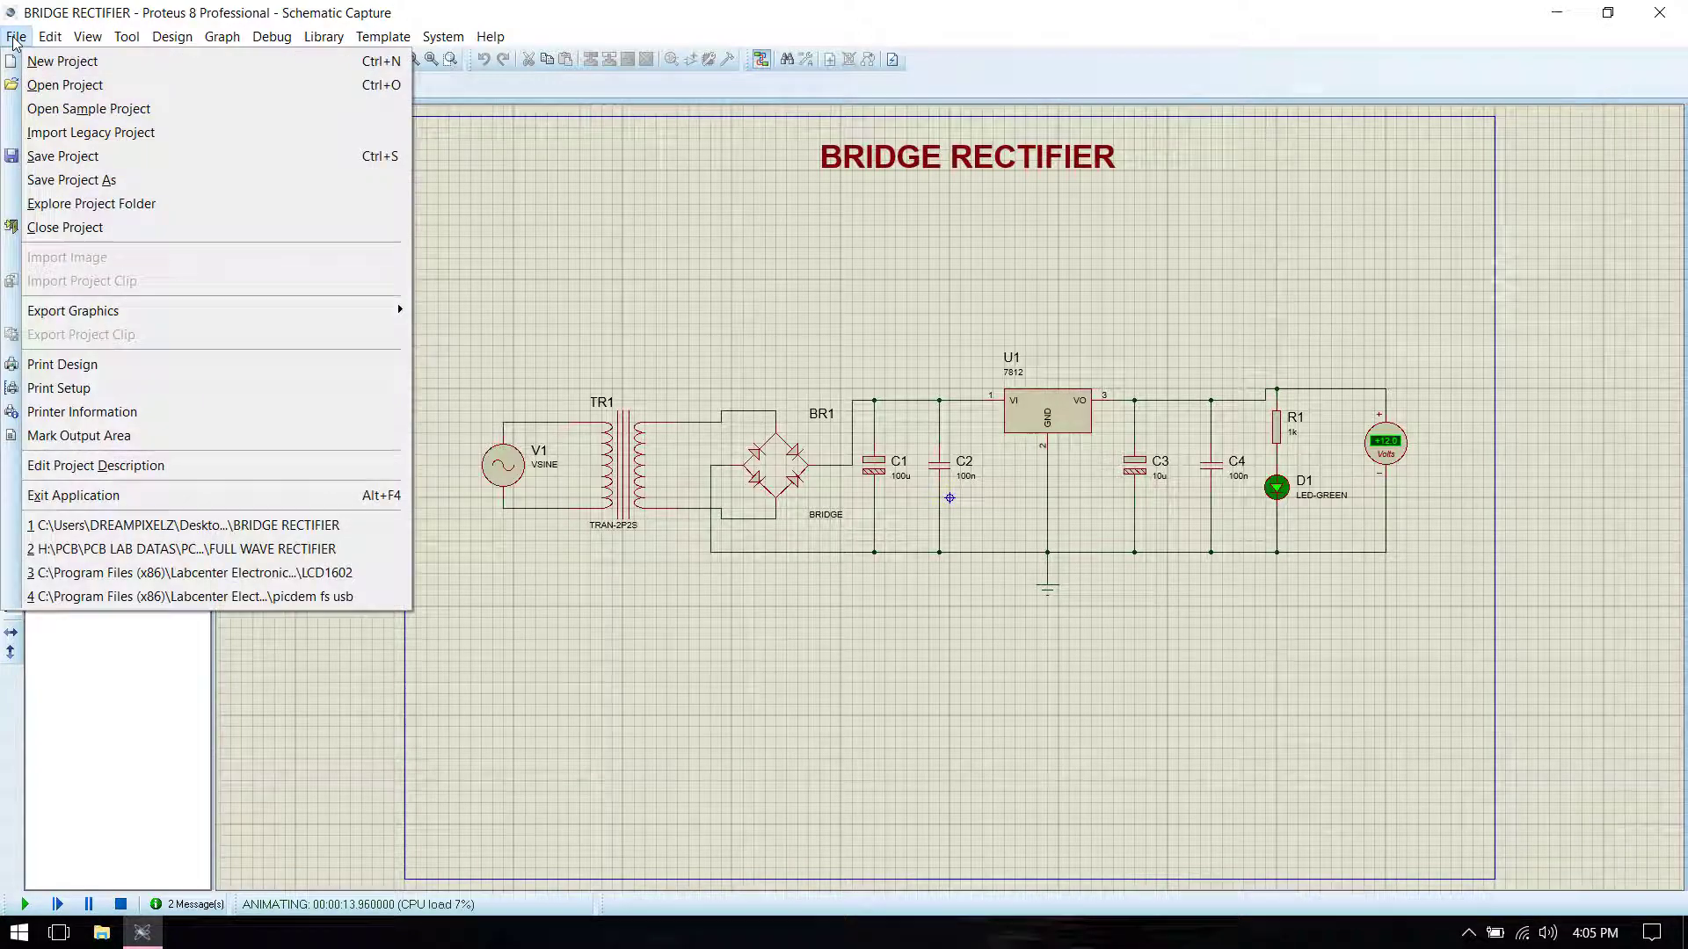
{"action": "mouse_move", "coordinate": [181, 311]}
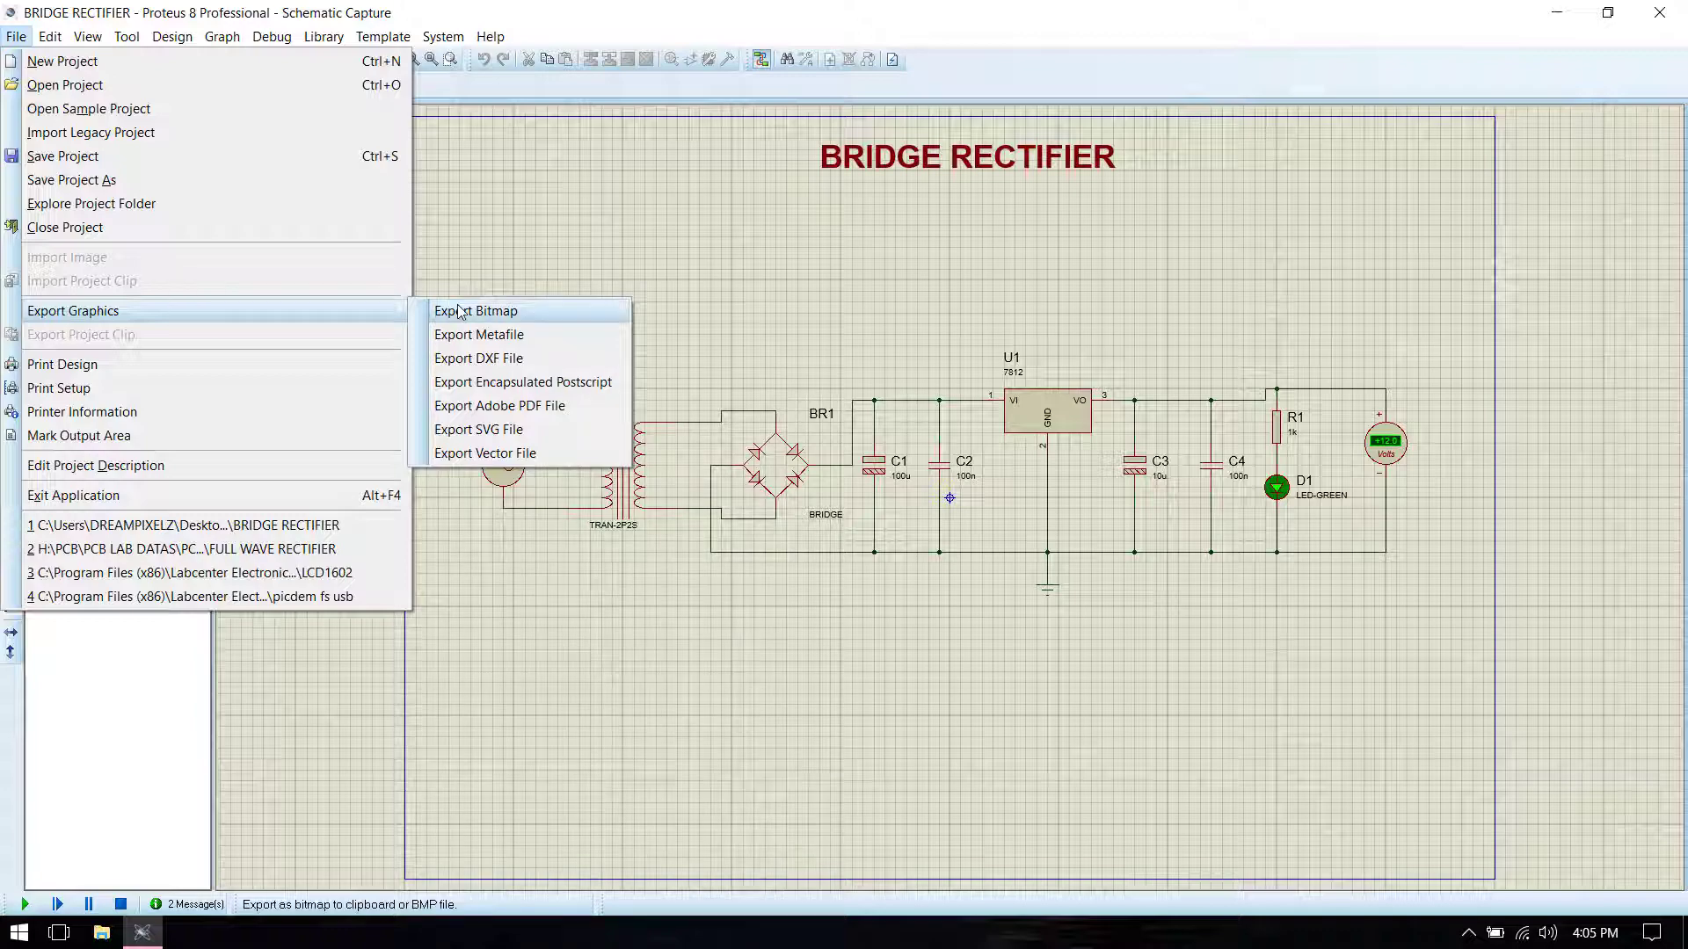
{"action": "left_click", "coordinate": [480, 402]}
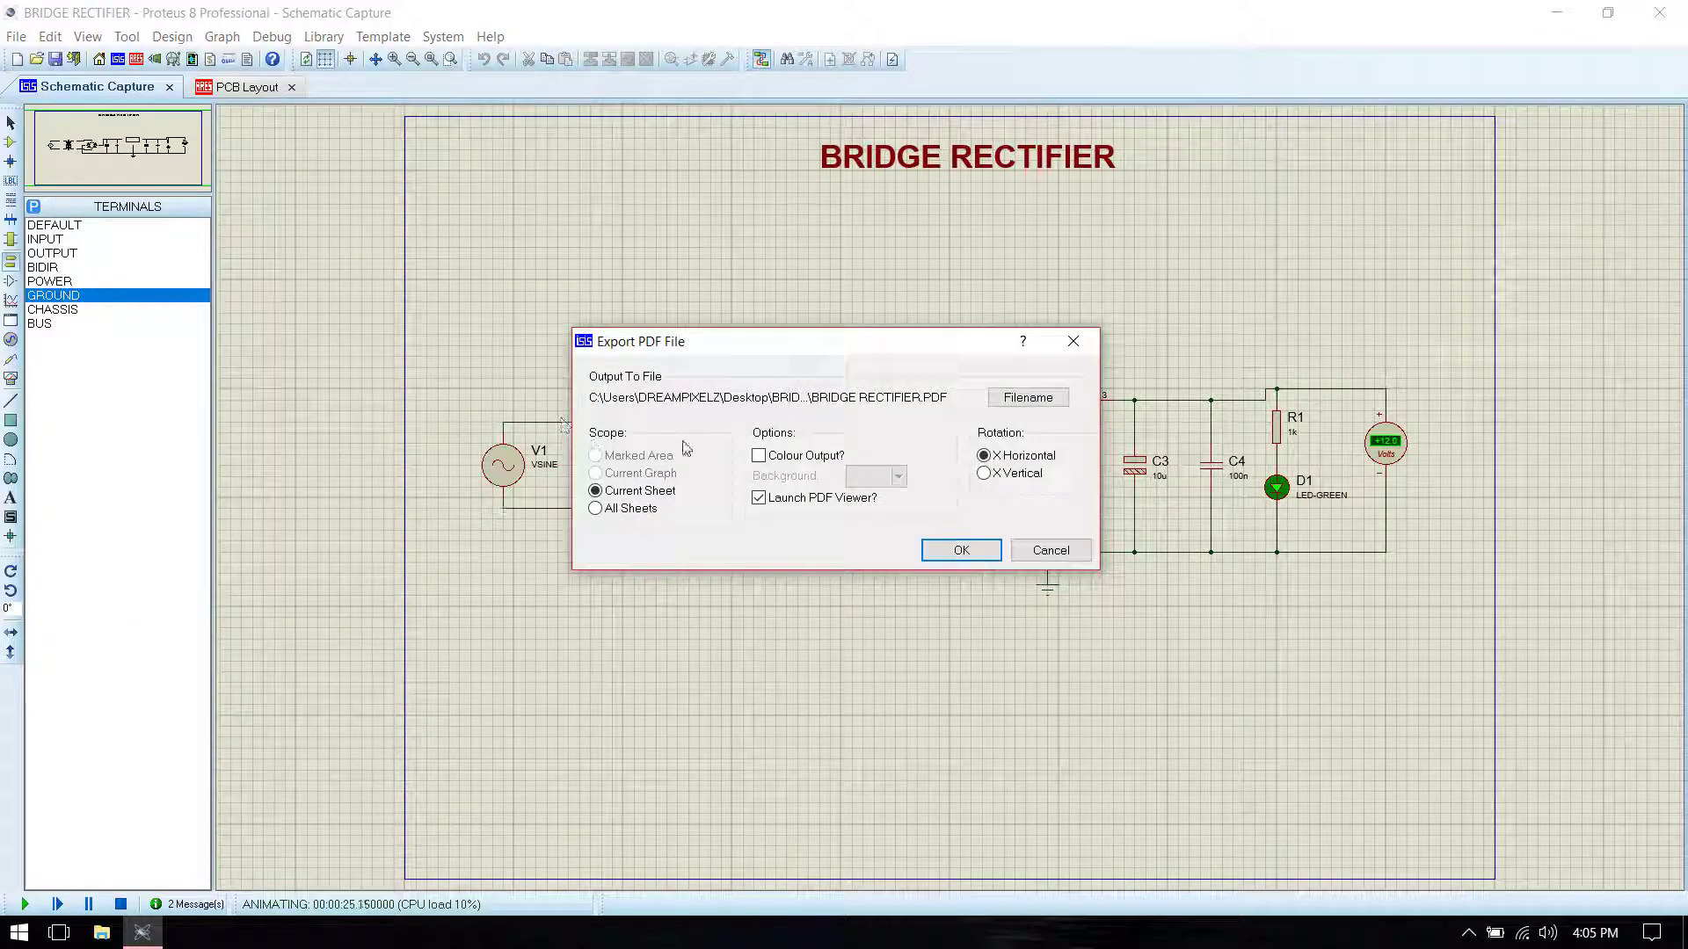
{"action": "left_click", "coordinate": [1013, 406]}
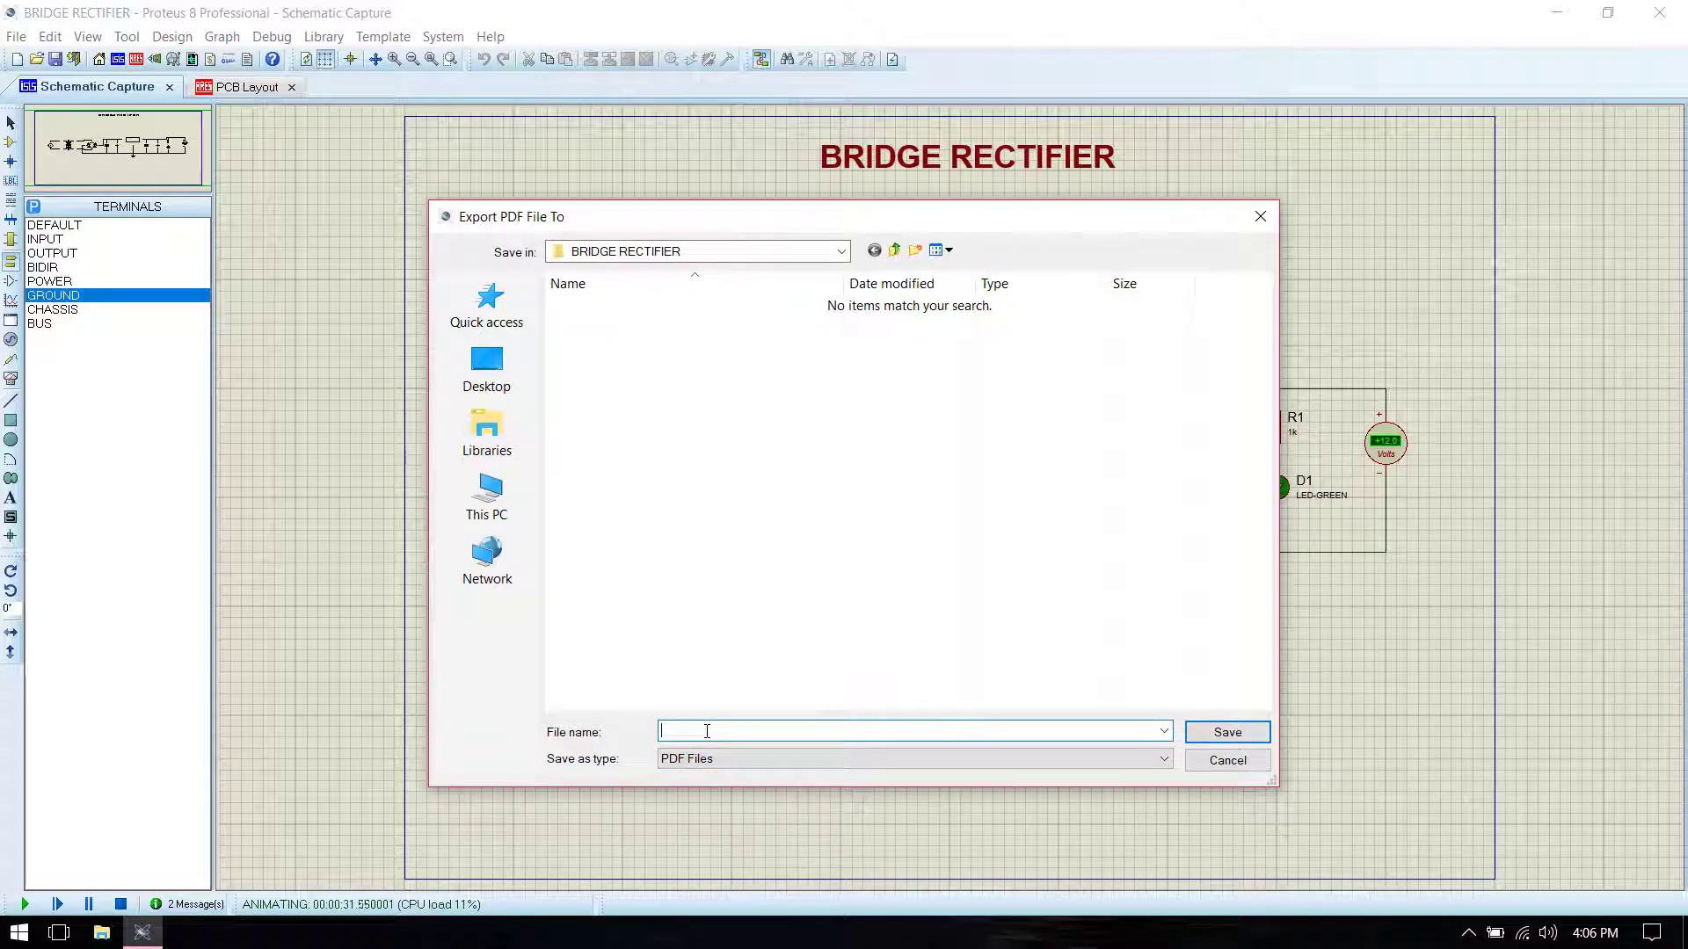
{"action": "type", "text": "SIMULATION CIRCUIT"}
{"action": "left_click", "coordinate": [1227, 733]}
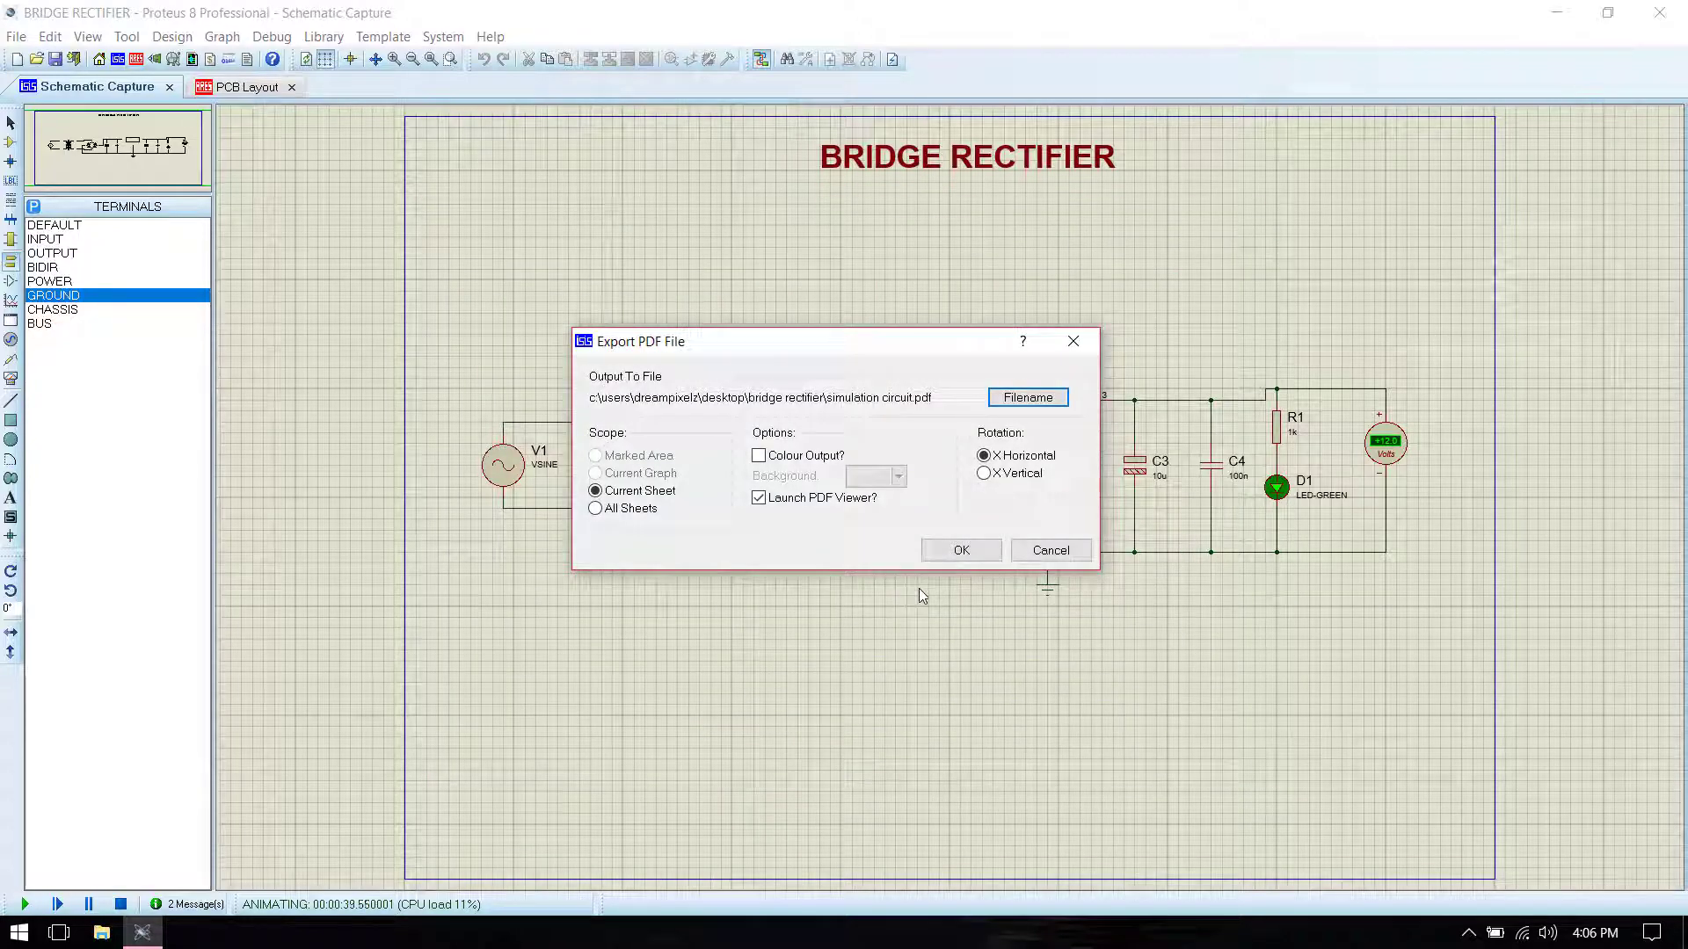
{"action": "left_click", "coordinate": [960, 551]}
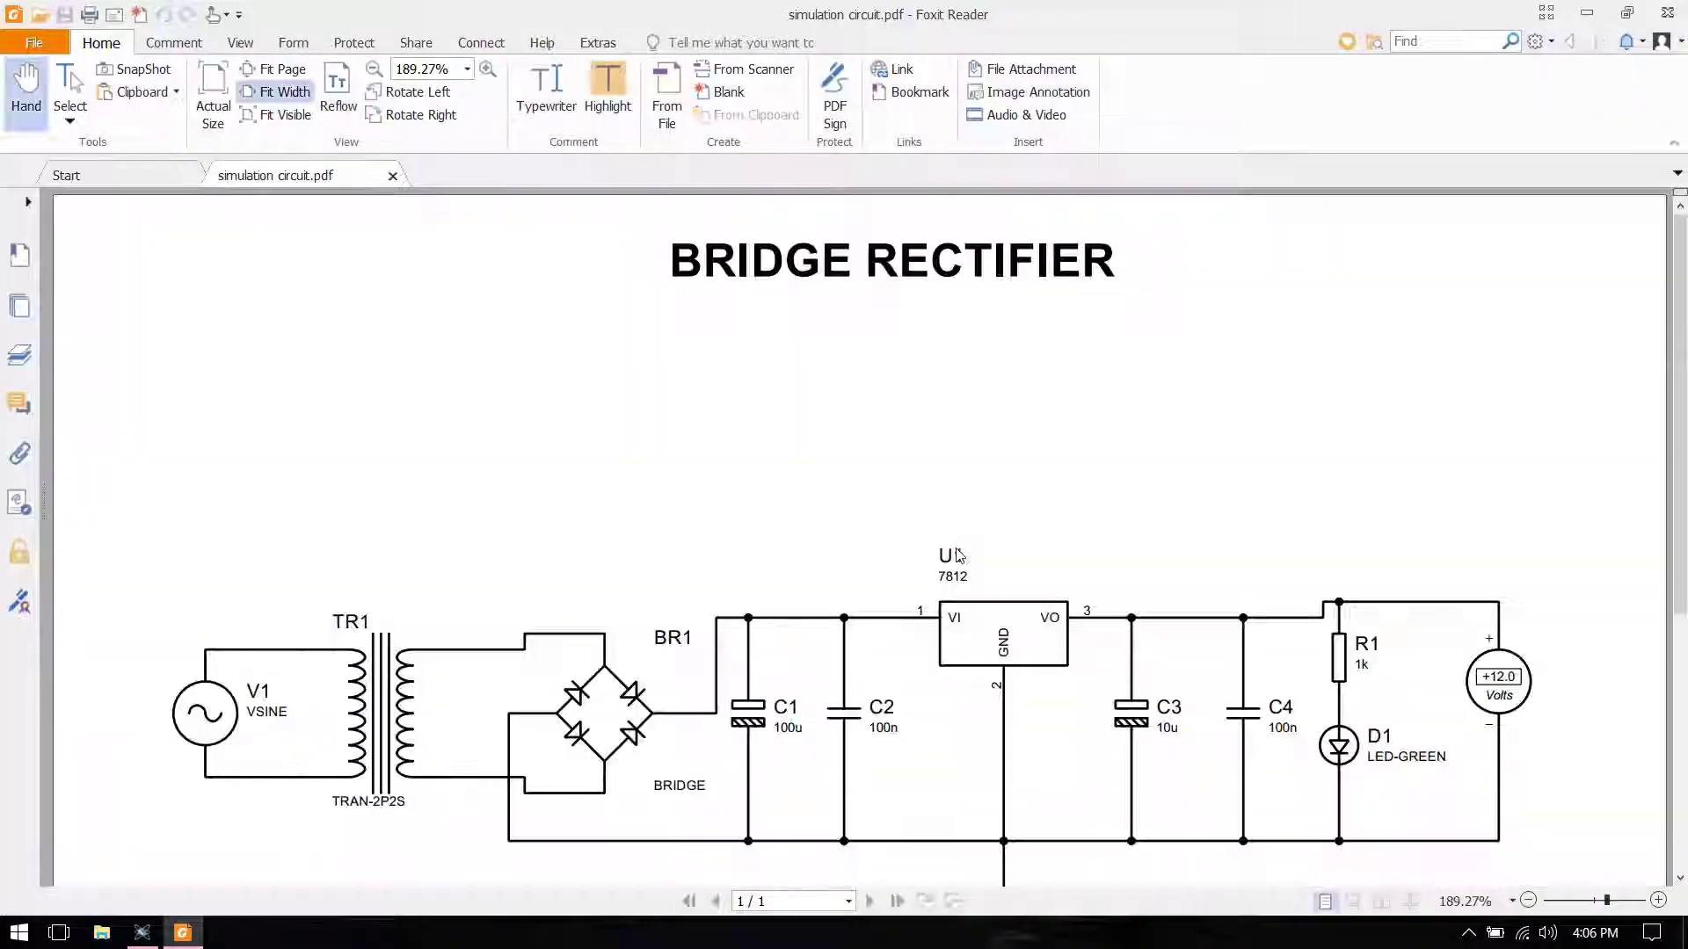
Step: Look over the schematic in the exported PDF and close the viewer
{"action": "scroll", "coordinate": [978, 604], "scroll_direction": "down", "scroll_amount": 2}
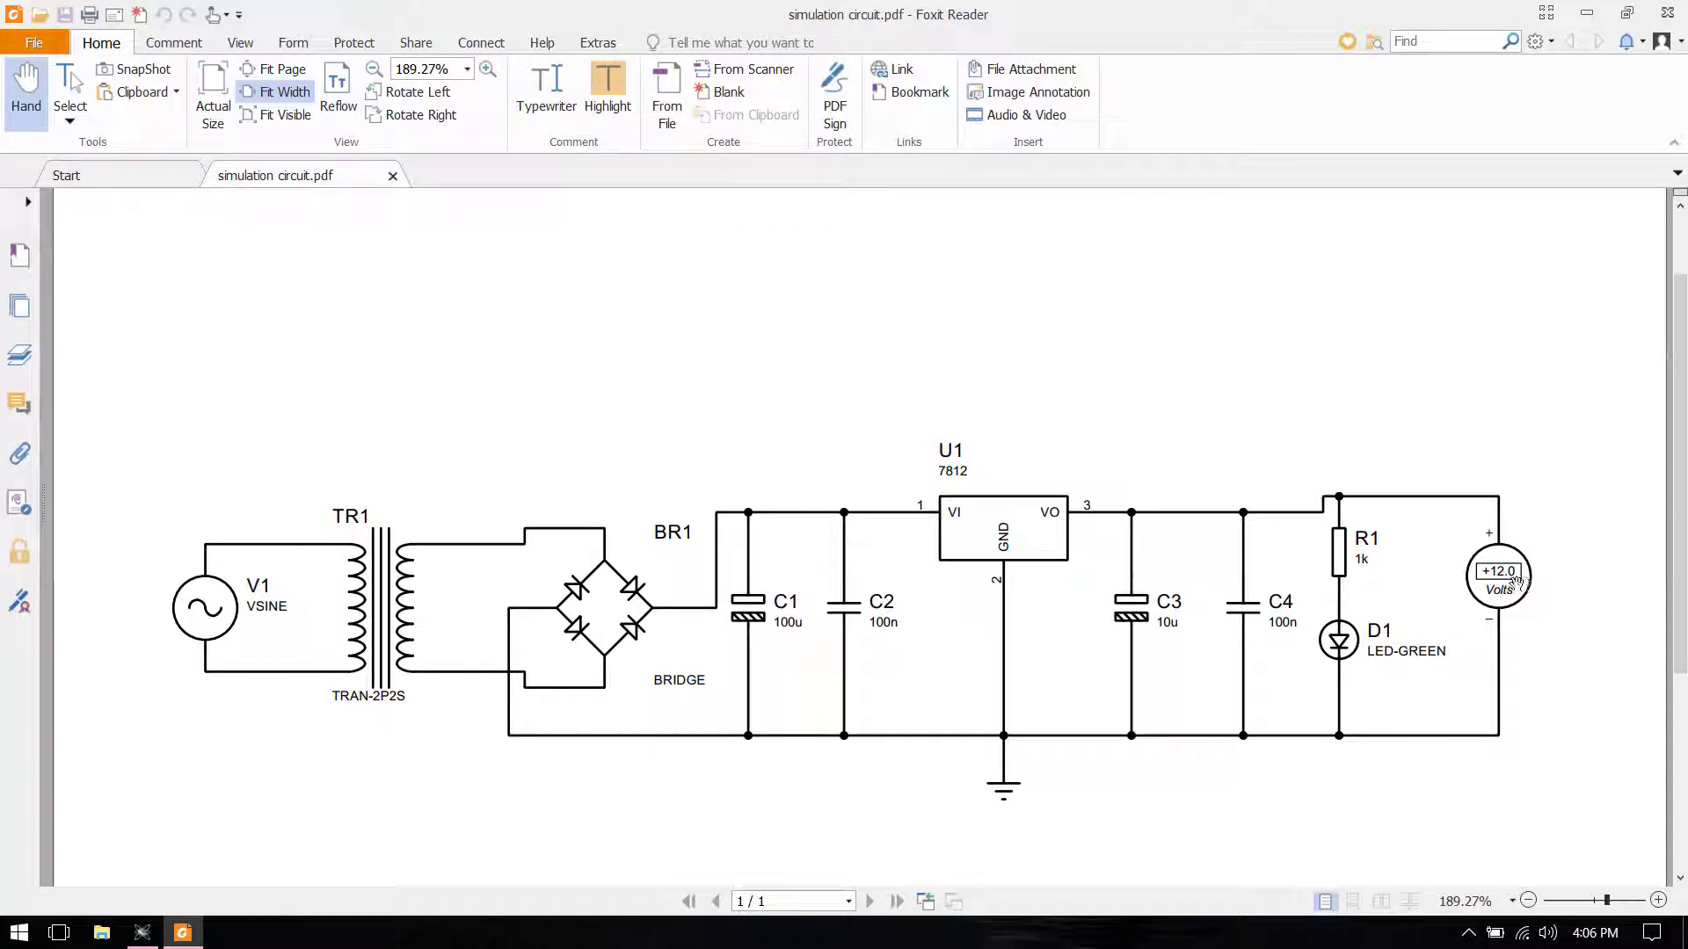
{"action": "scroll", "coordinate": [1245, 545], "scroll_direction": "down", "scroll_amount": 2}
{"action": "scroll", "coordinate": [1288, 592], "scroll_direction": "down", "scroll_amount": 4}
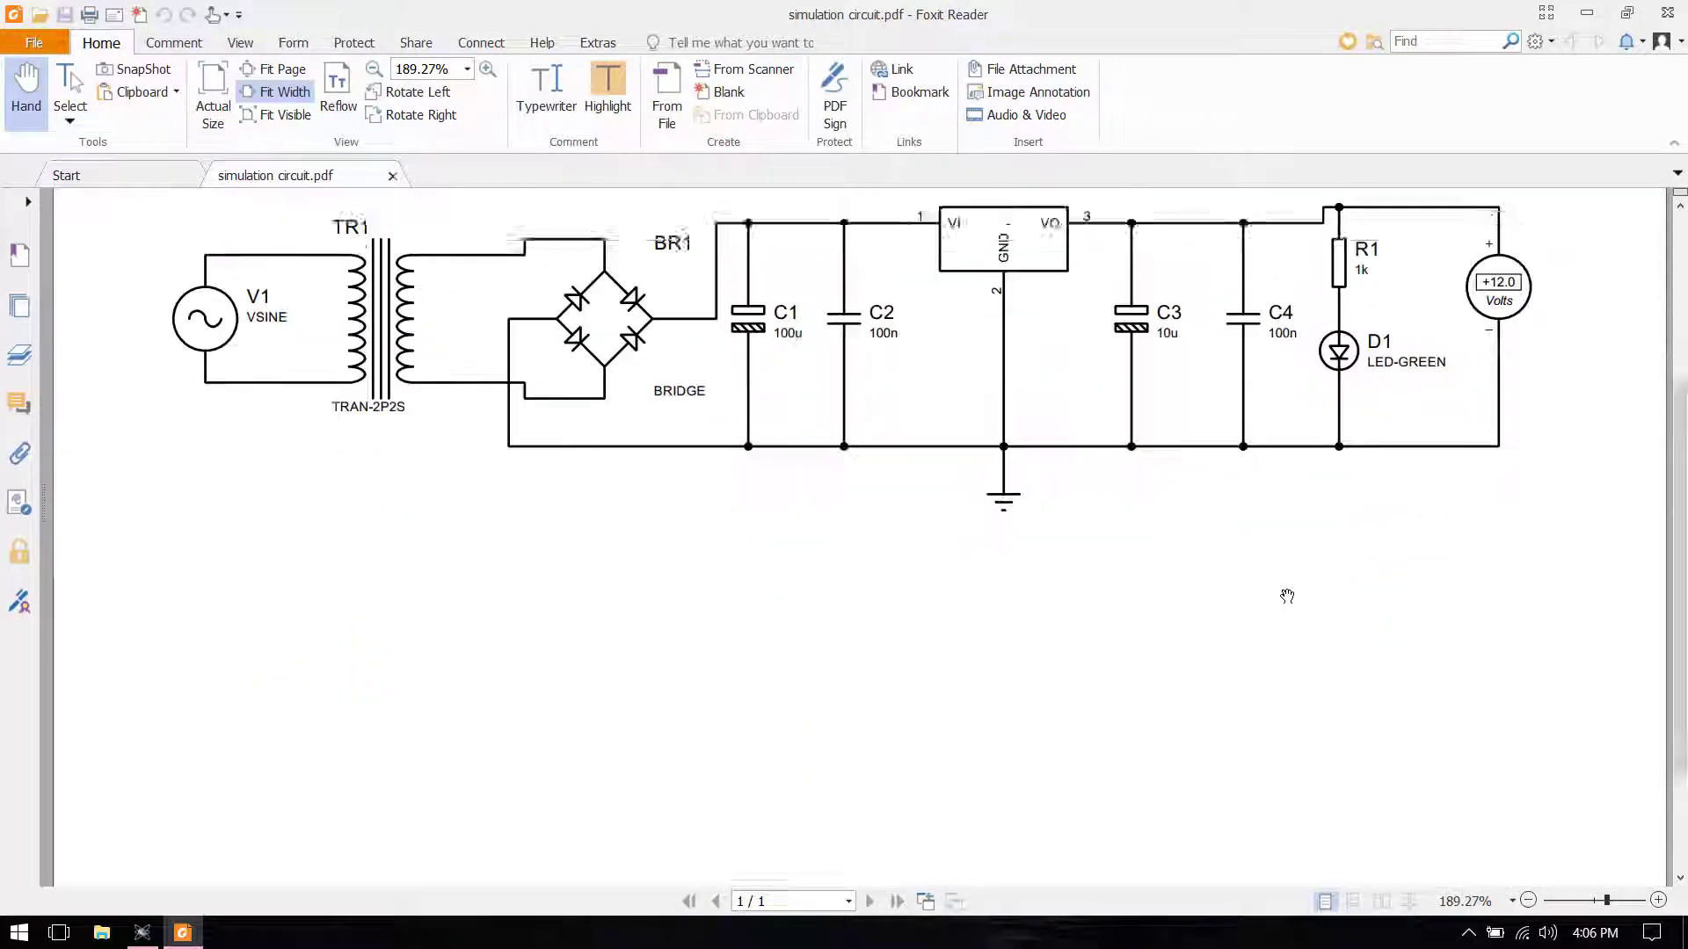
{"action": "scroll", "coordinate": [1301, 440], "scroll_direction": "up", "scroll_amount": 8}
{"action": "left_click", "coordinate": [1668, 12]}
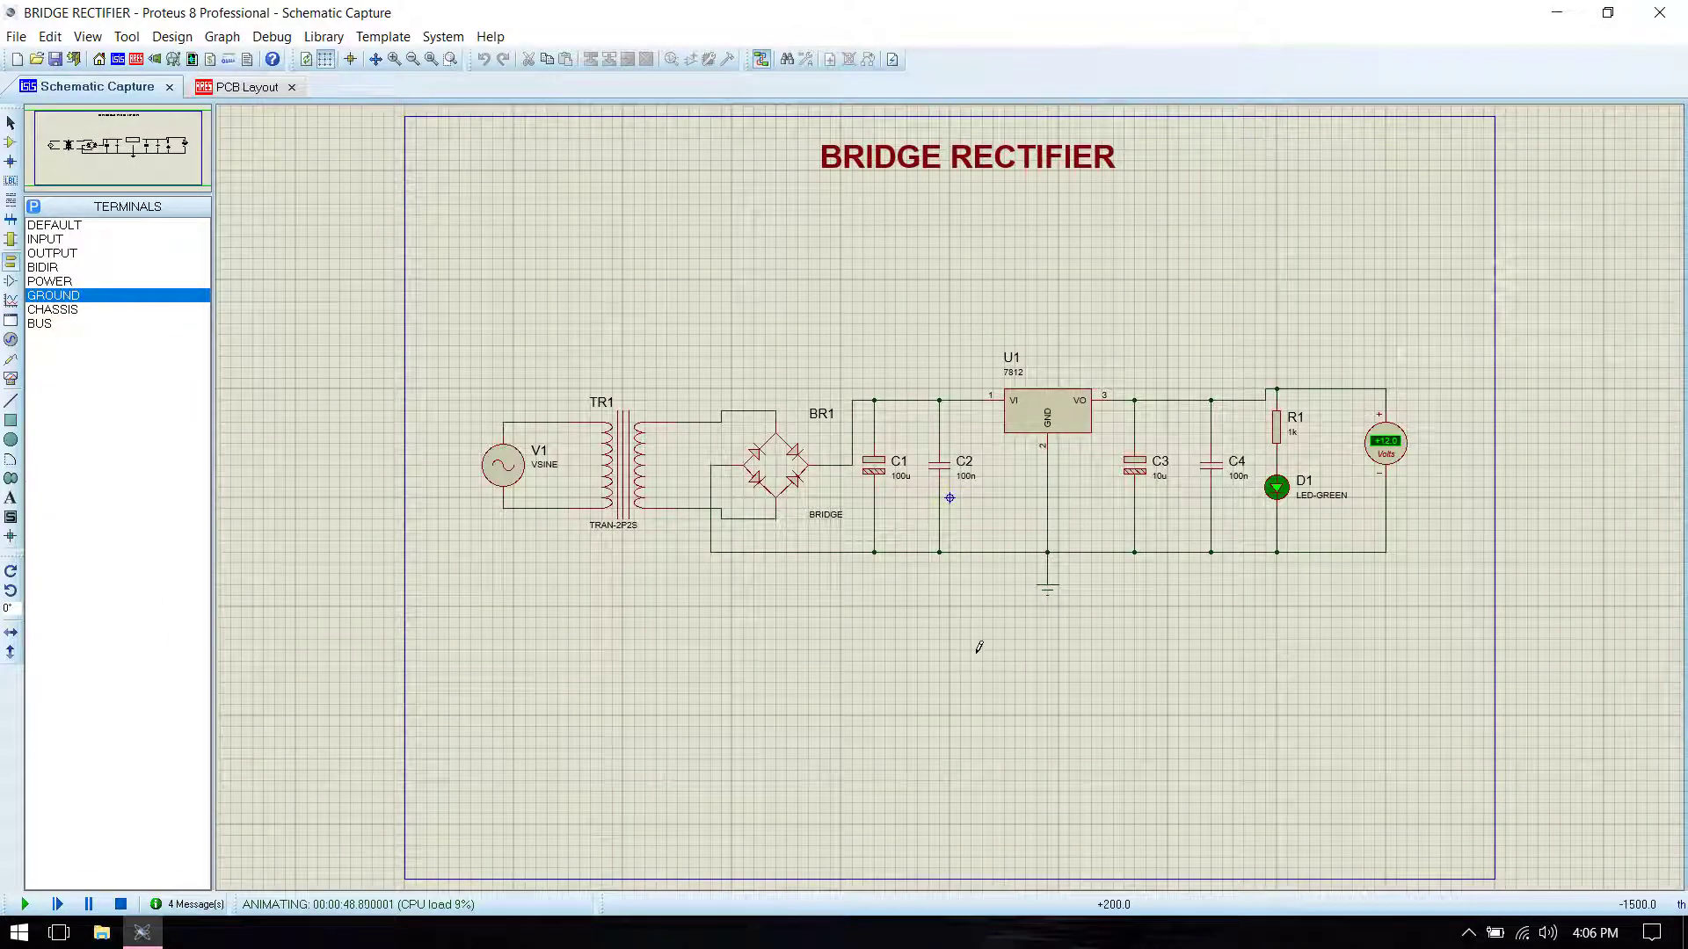
Step: Stop the simulation, delete source V1, transformer TR1 and the voltmeter with their wires, and save the project
{"action": "left_click", "coordinate": [120, 904]}
{"action": "key", "text": "ctrl+s"}
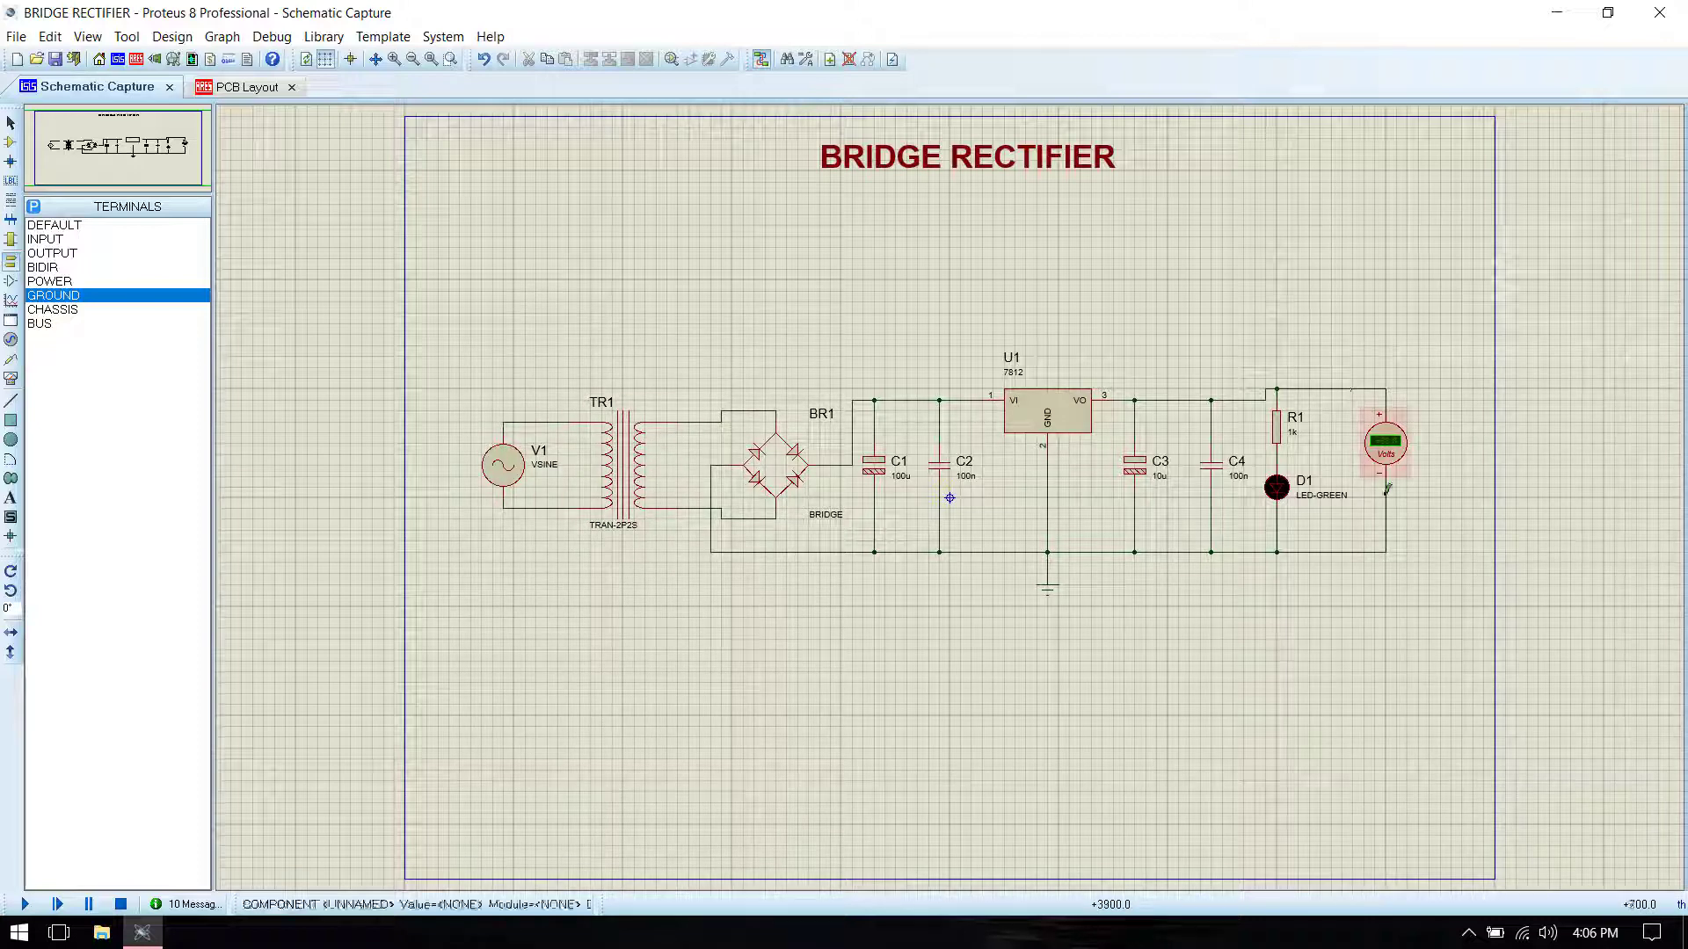
{"action": "left_click_drag", "start_coordinate": [448, 334], "coordinate": [674, 644]}
{"action": "key", "text": "Delete"}
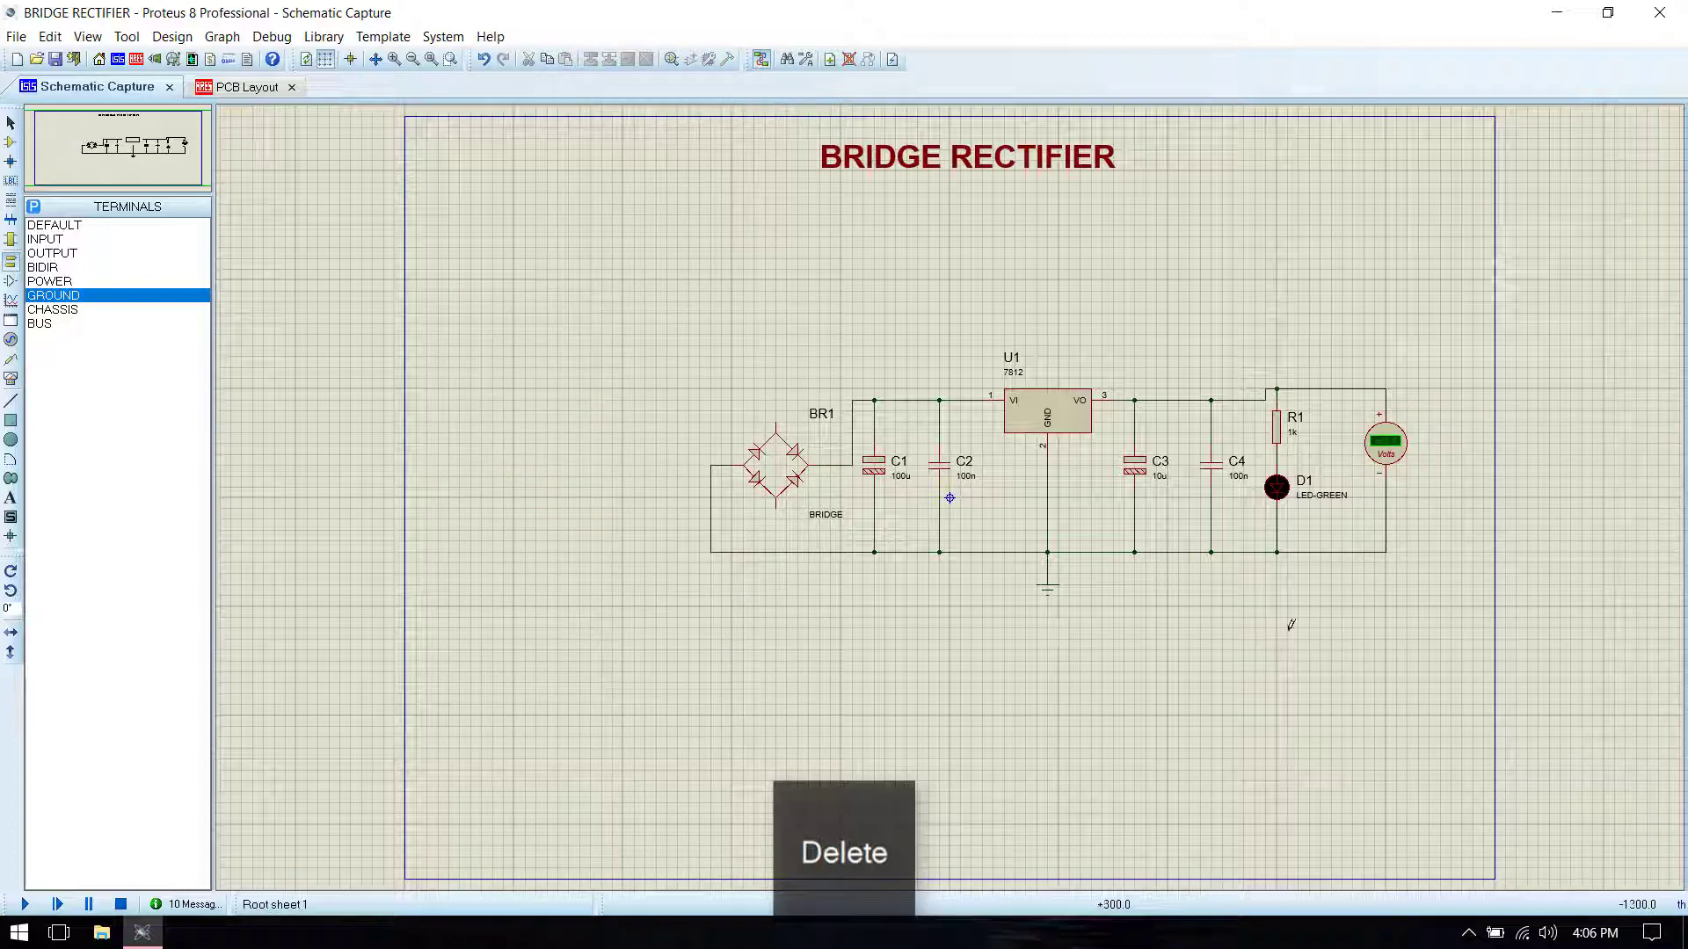
{"action": "left_click_drag", "start_coordinate": [1354, 308], "coordinate": [1485, 609]}
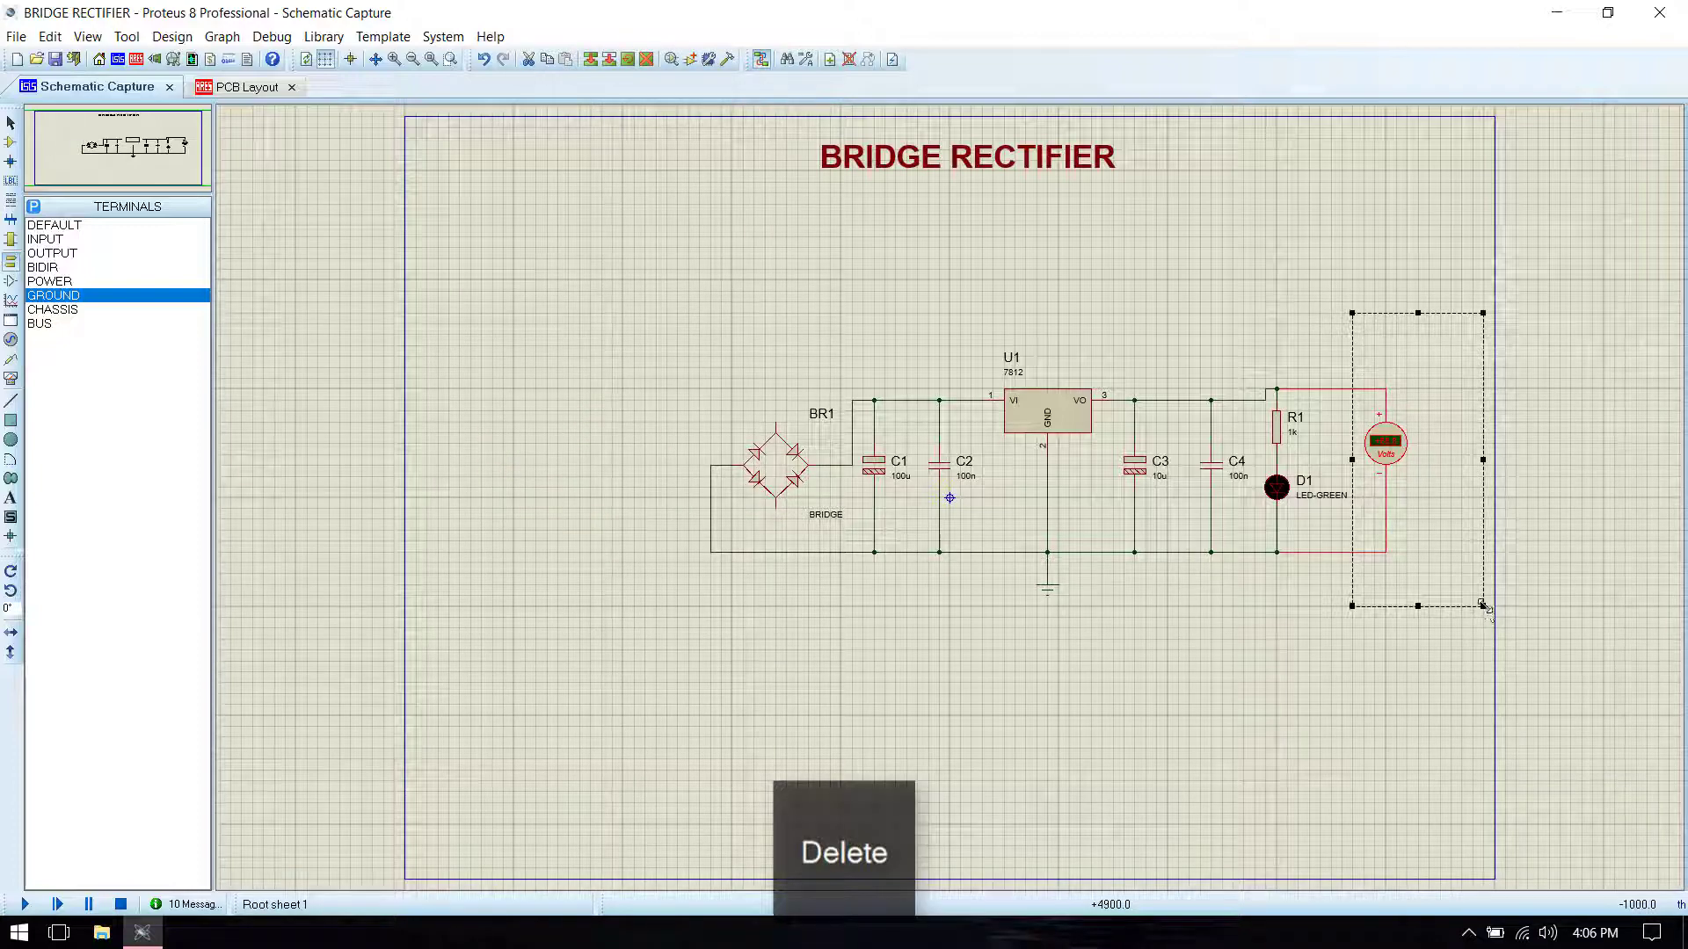
{"action": "key", "text": "Delete"}
{"action": "key", "text": "ctrl+s"}
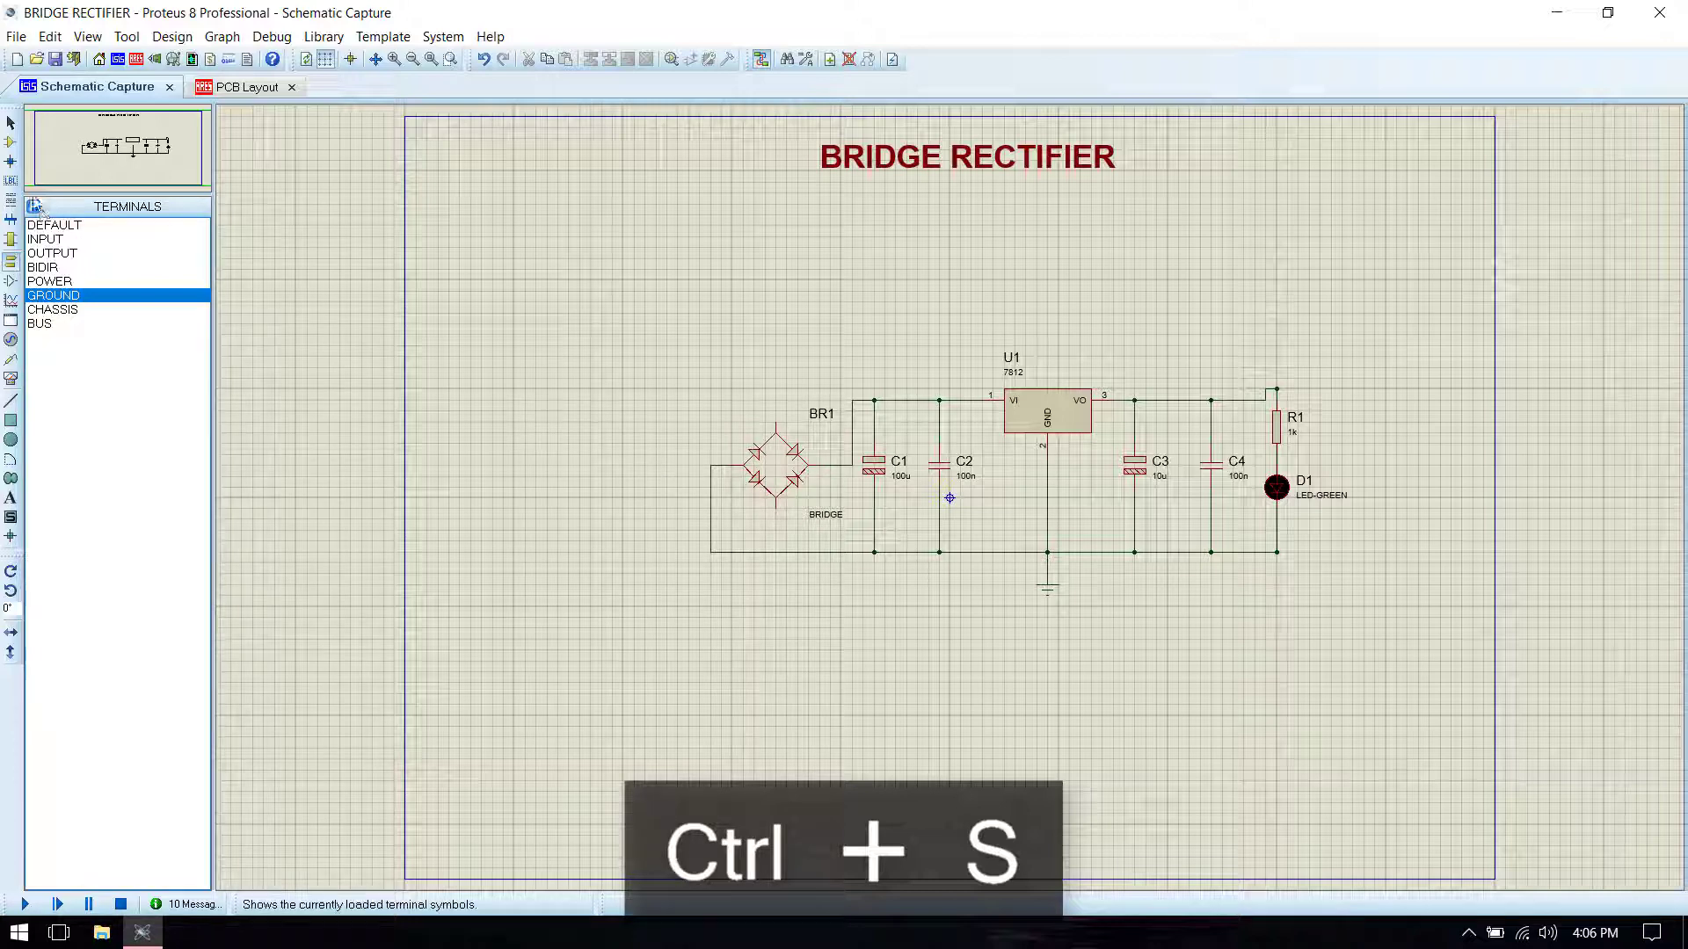
Step: Place a CONN-SIL2 connector to the left of BR1, mirrored horizontally so its pins face the bridge
{"action": "left_click", "coordinate": [11, 143]}
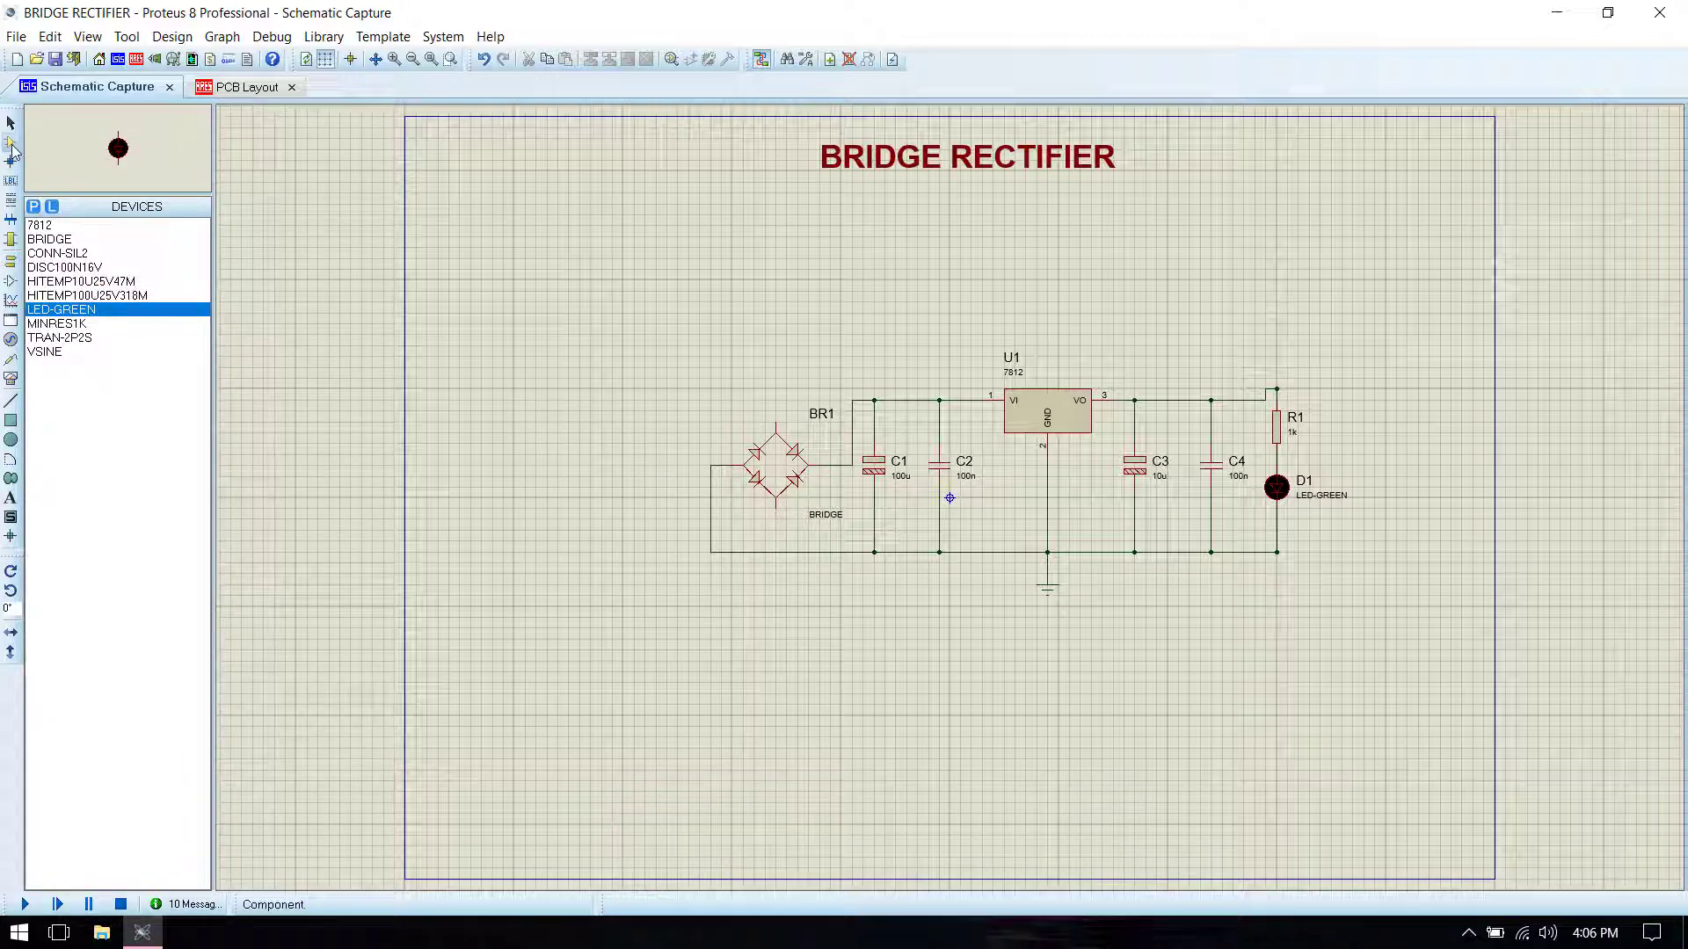
{"action": "left_click", "coordinate": [55, 253]}
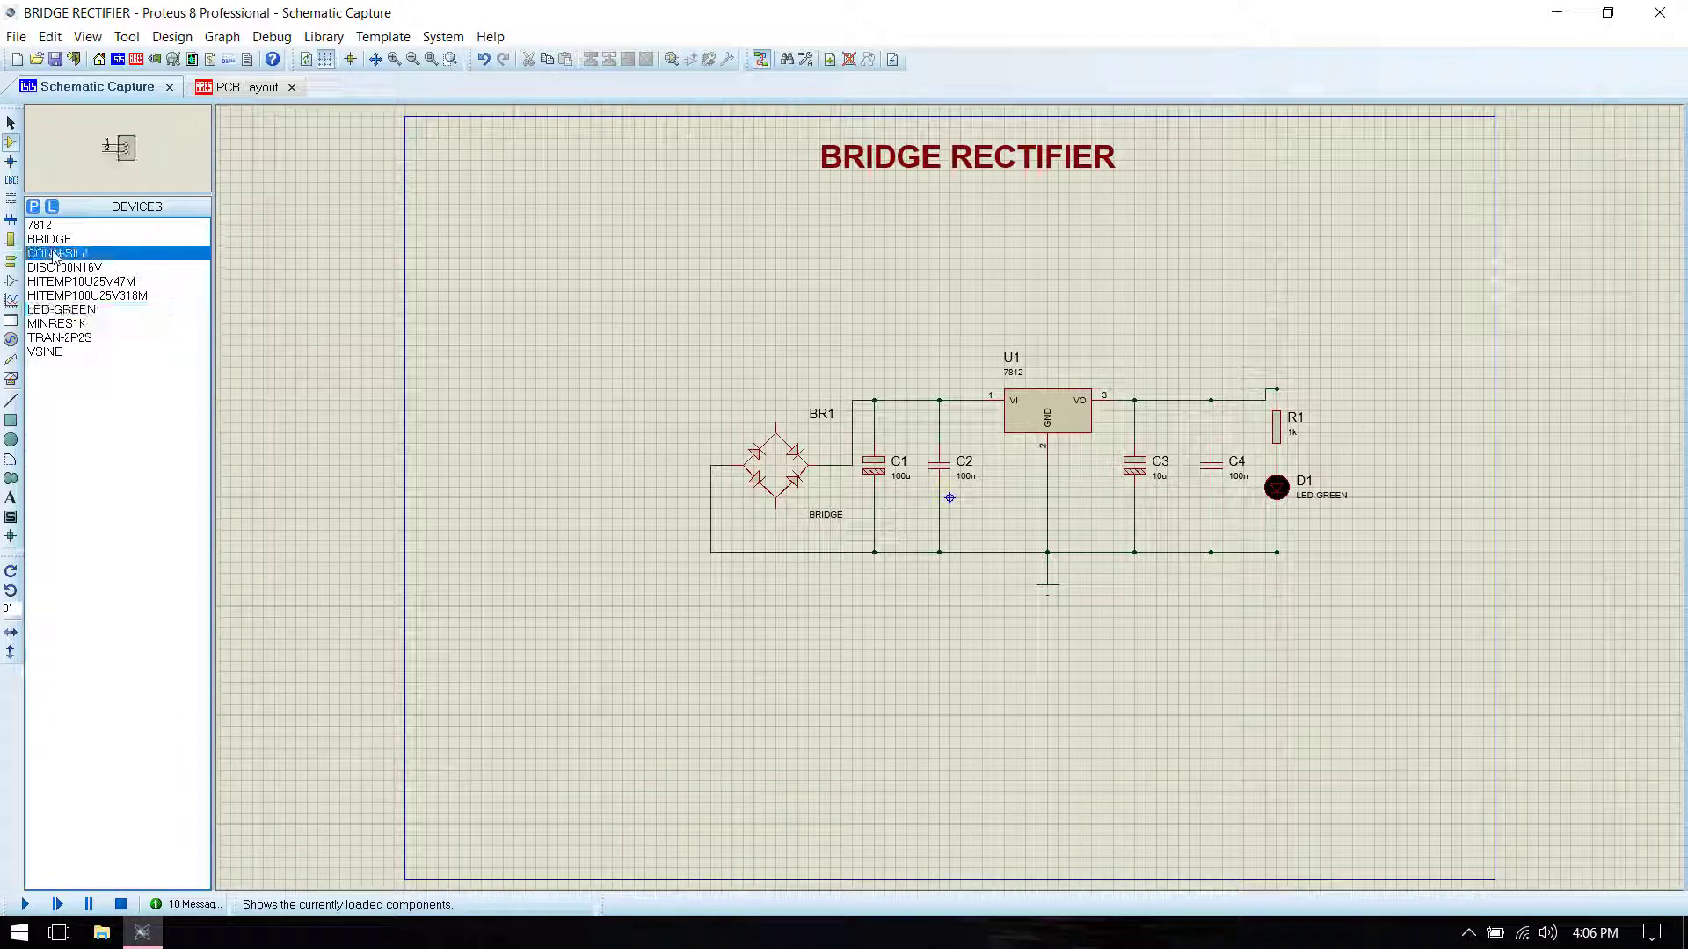
{"action": "left_click", "coordinate": [600, 450]}
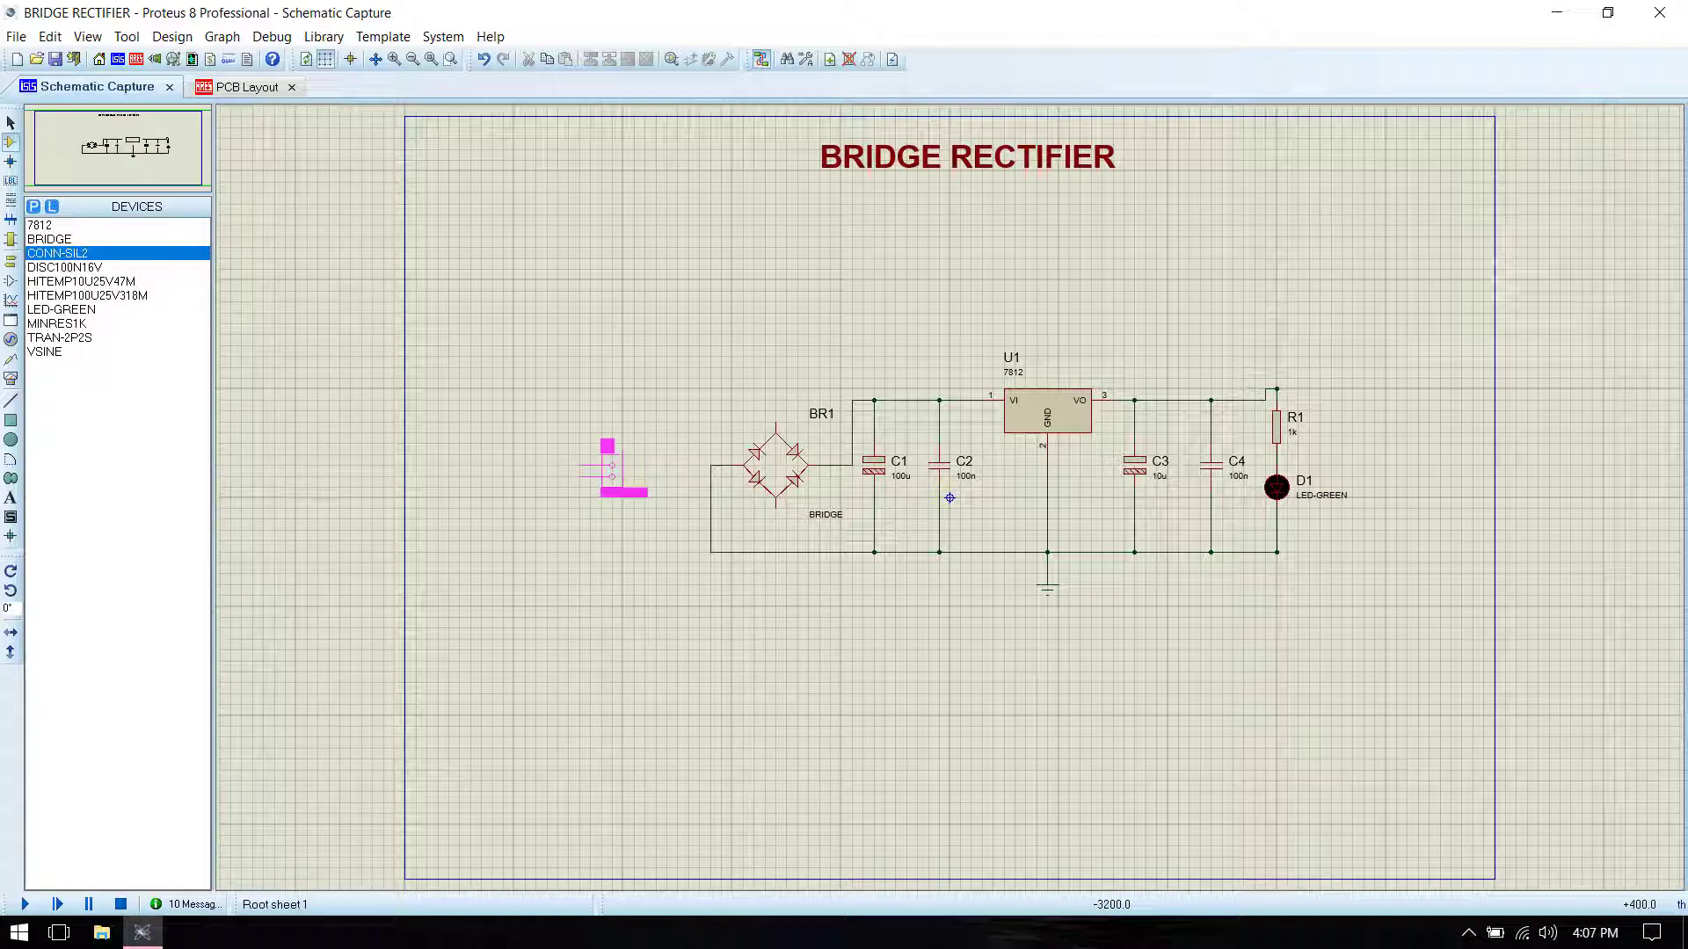
{"action": "left_click", "coordinate": [603, 445]}
{"action": "right_click", "coordinate": [606, 430]}
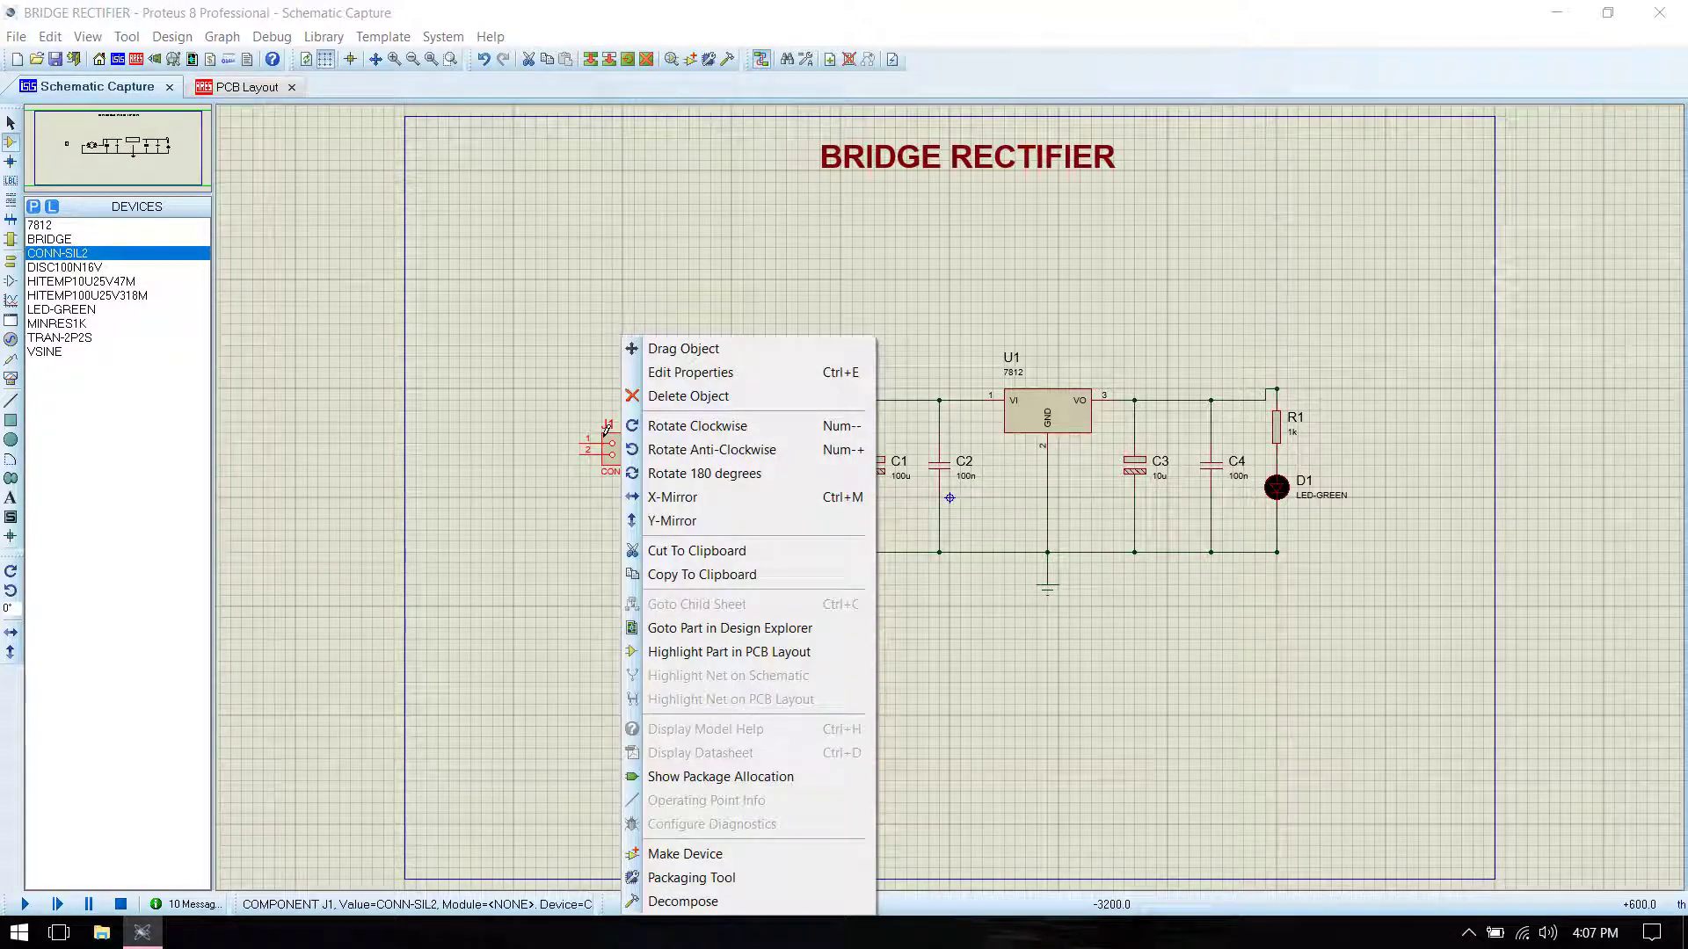
{"action": "left_click", "coordinate": [674, 496]}
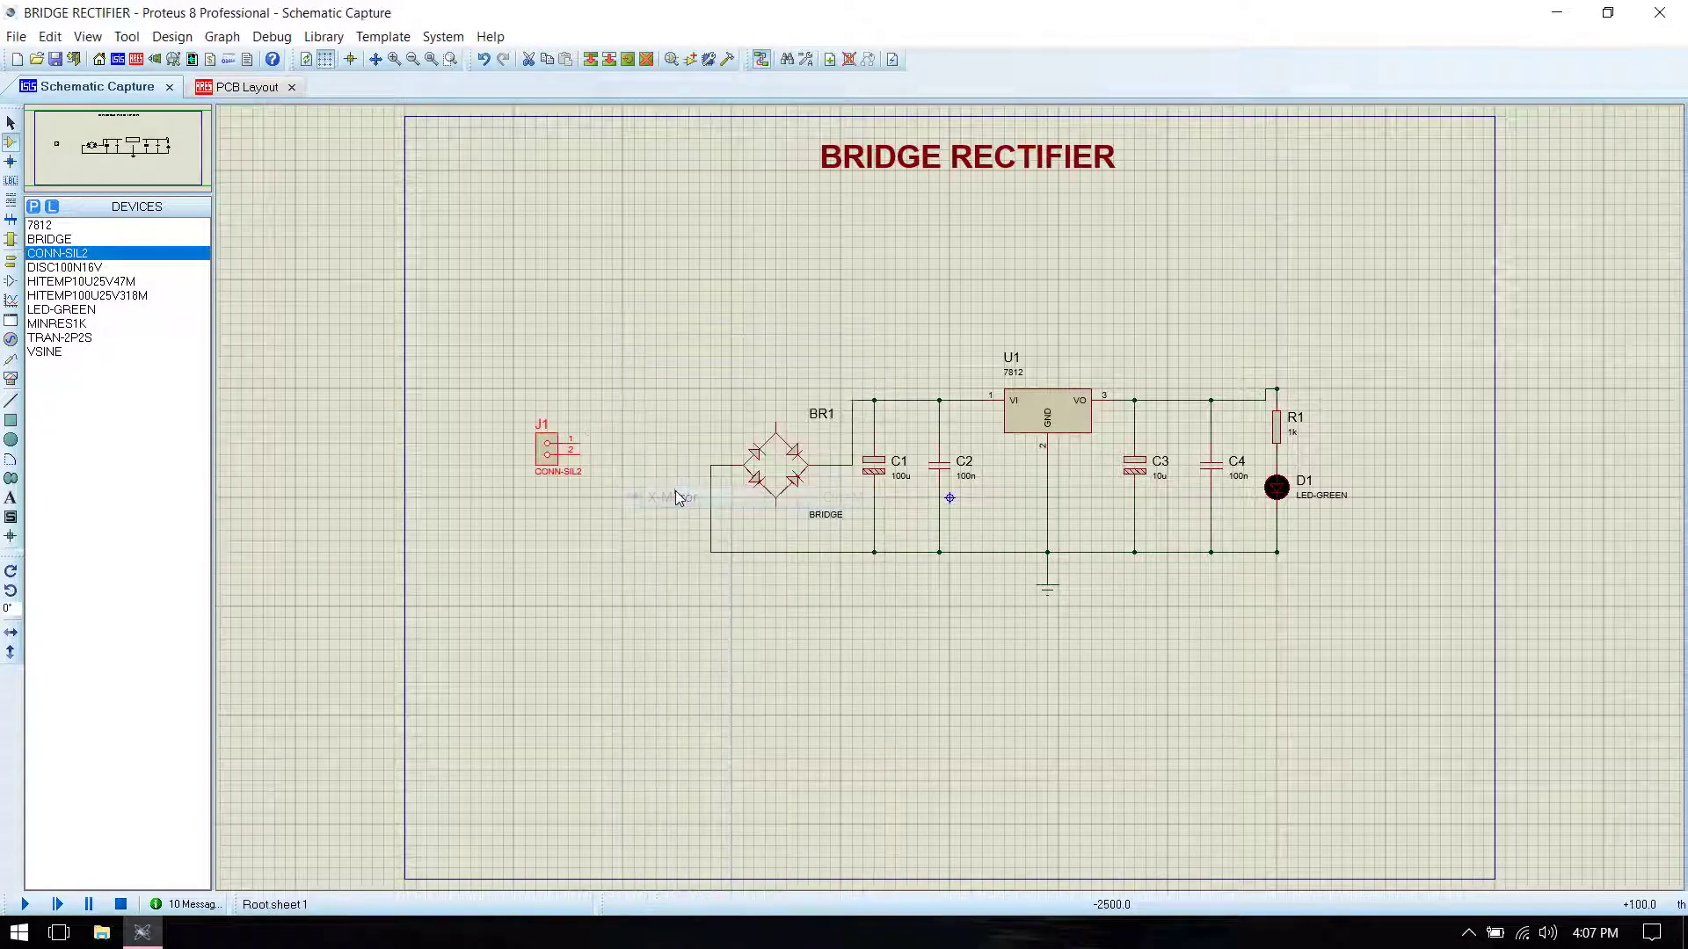
{"action": "right_click", "coordinate": [543, 457]}
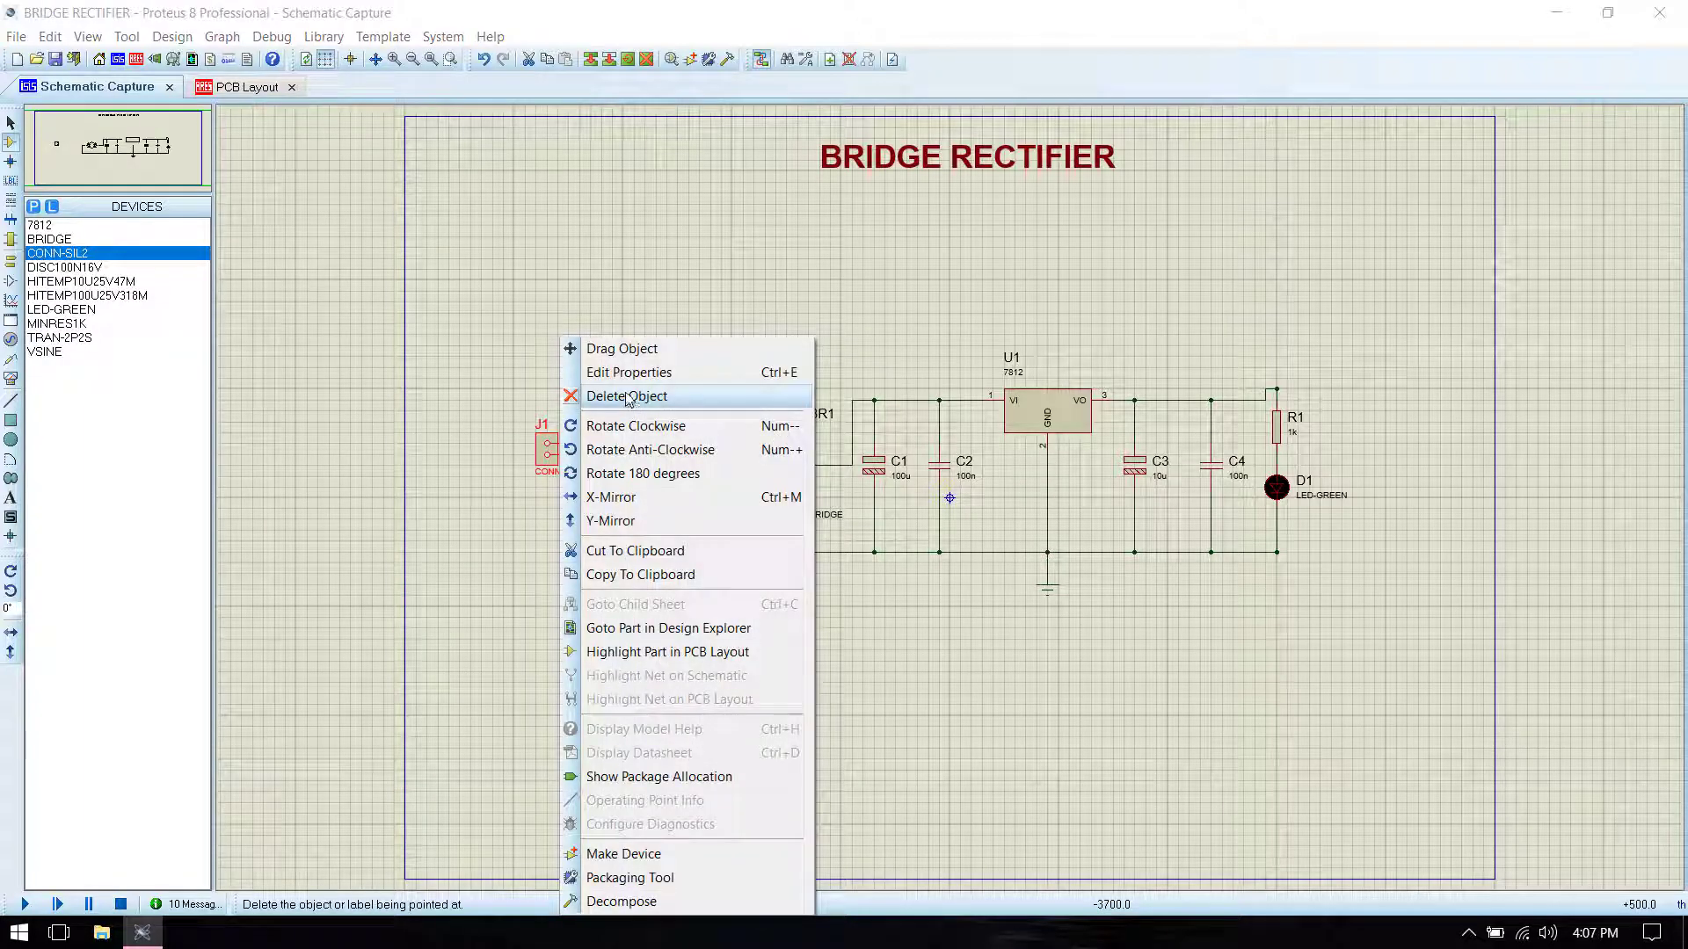
{"action": "left_click", "coordinate": [626, 349]}
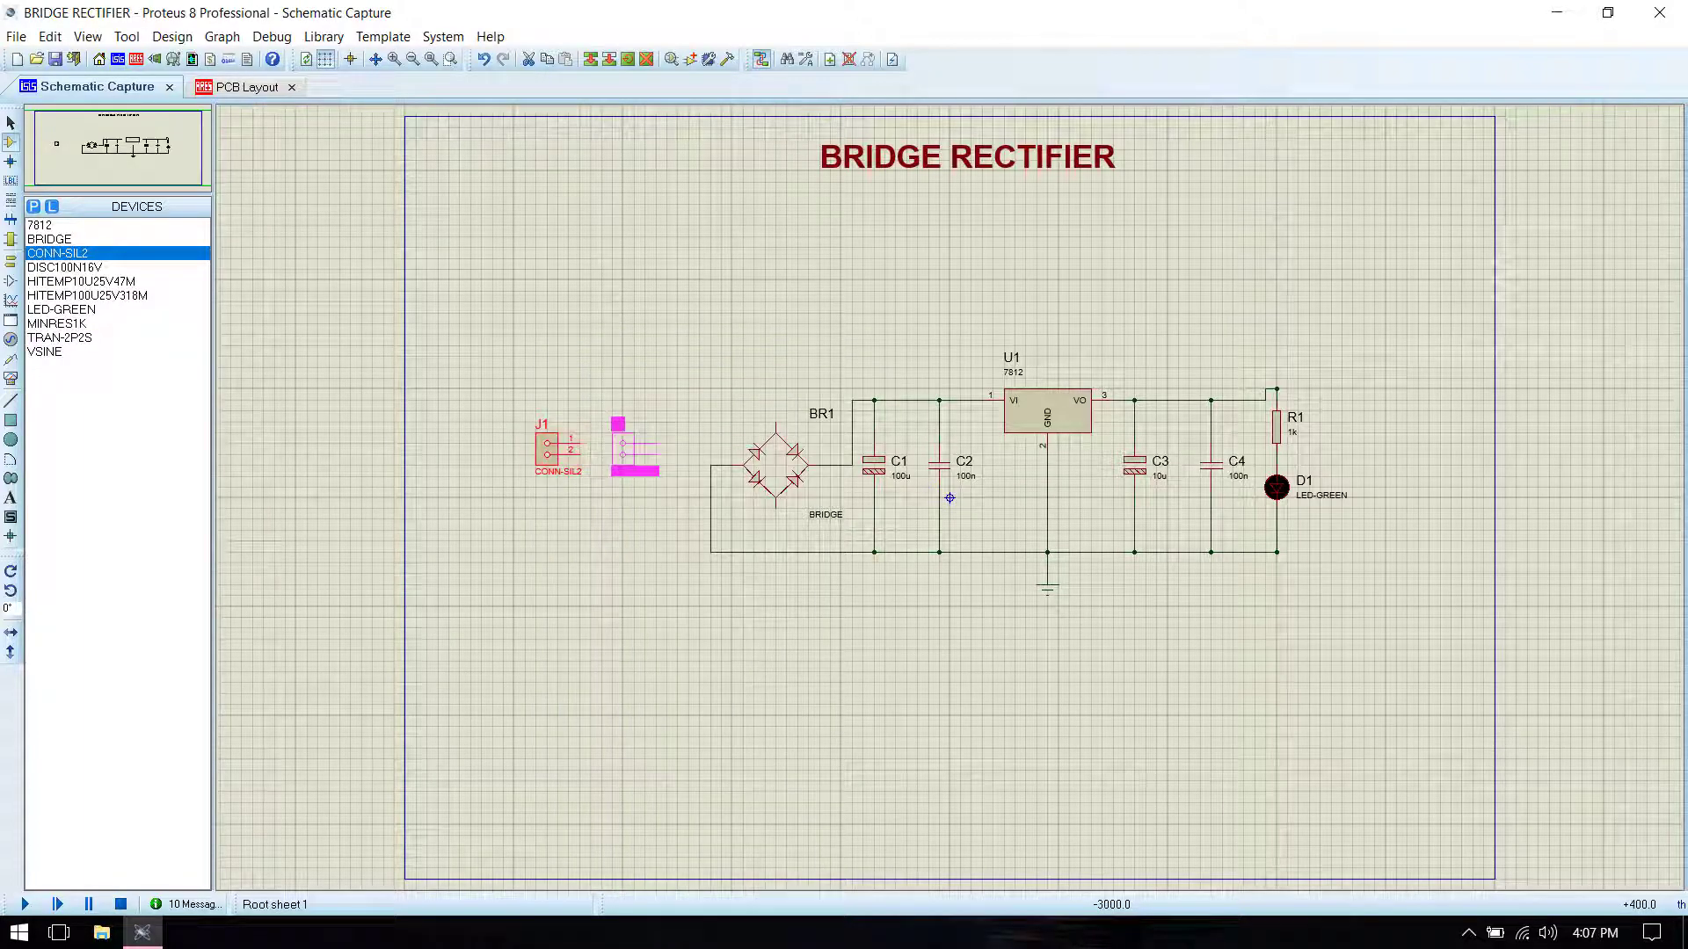
{"action": "left_click", "coordinate": [626, 450]}
{"action": "left_click", "coordinate": [663, 539]}
Step: Wire J1's pin 1 to the upper terminal of bridge BR1 and its pin 2 to the lower terminal
{"action": "left_click", "coordinate": [655, 443]}
{"action": "left_click", "coordinate": [776, 407]}
{"action": "left_click", "coordinate": [656, 452]}
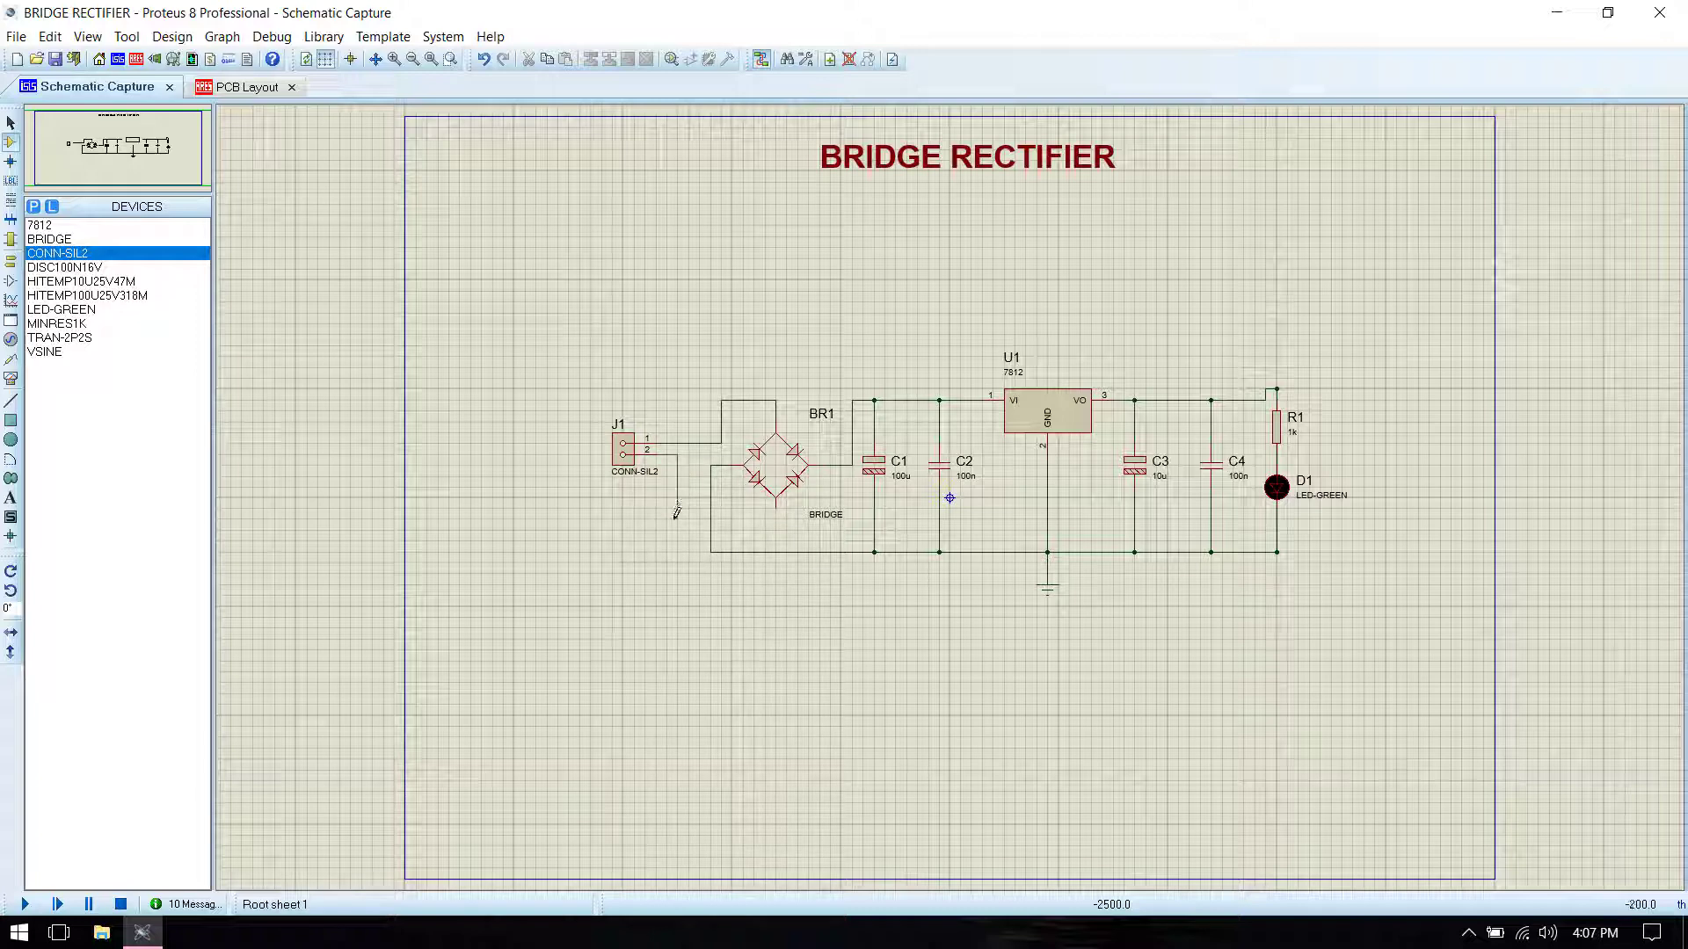
{"action": "left_click", "coordinate": [776, 508]}
Step: Place a second CONN-SIL2 connector right of D1, wiring pin 1 to R1's upper junction and pin 2 to the ground line below D1
{"action": "left_click", "coordinate": [1394, 457]}
{"action": "left_click", "coordinate": [1393, 457]}
{"action": "left_click", "coordinate": [1363, 455]}
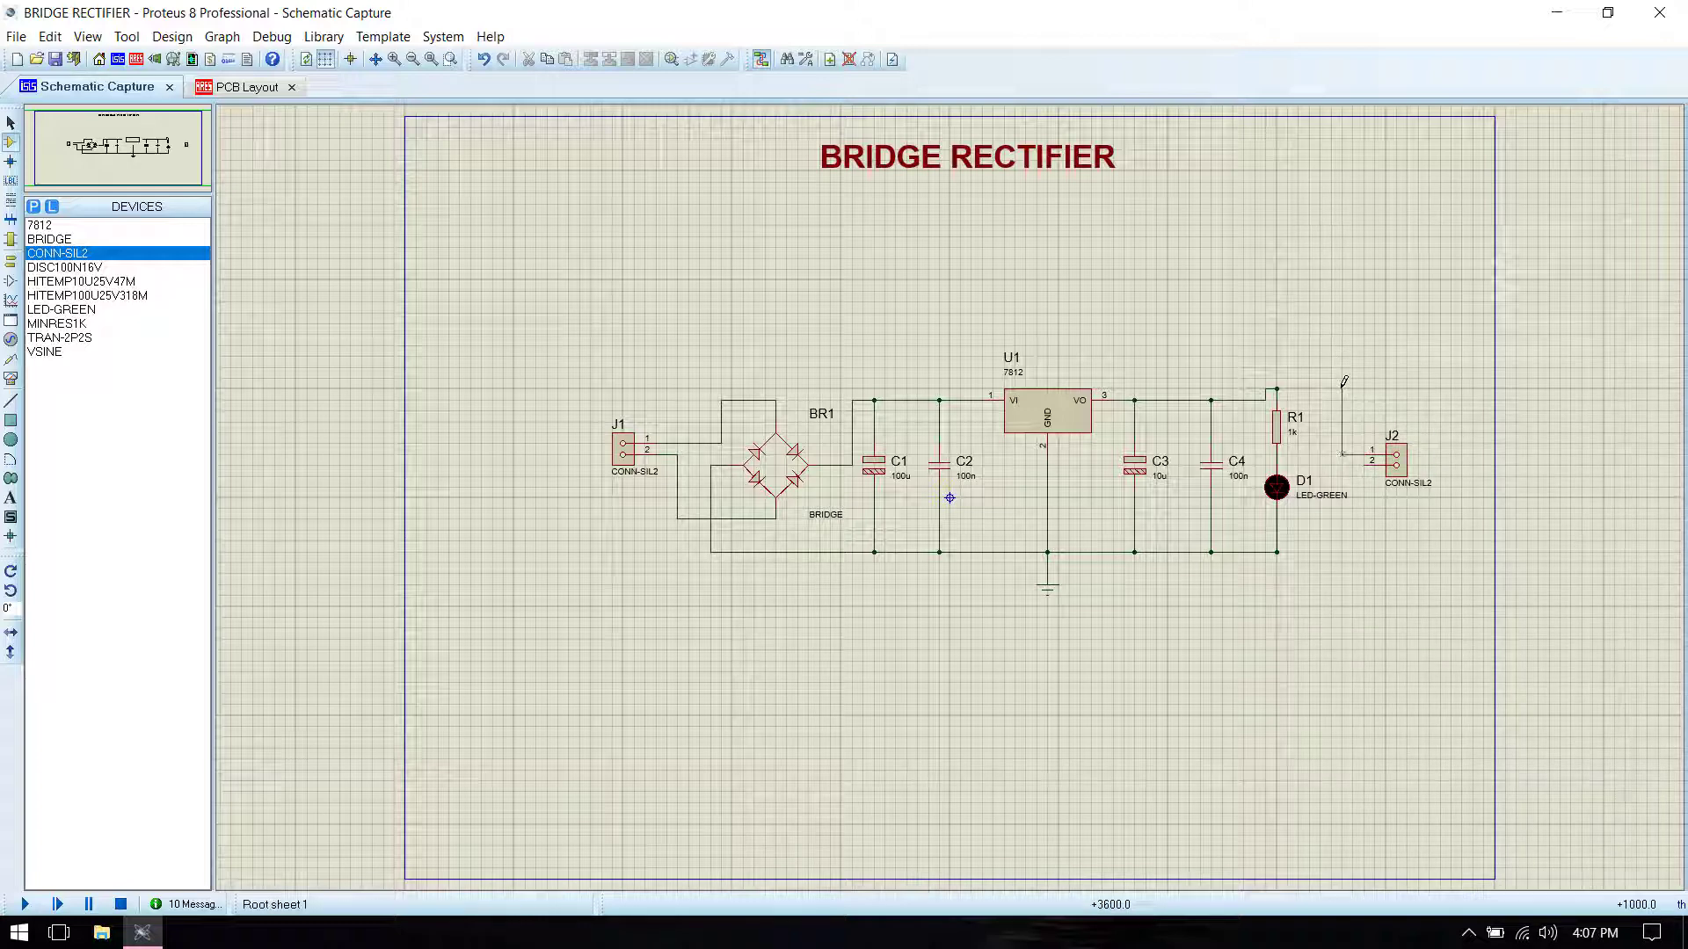
{"action": "left_click", "coordinate": [1276, 388]}
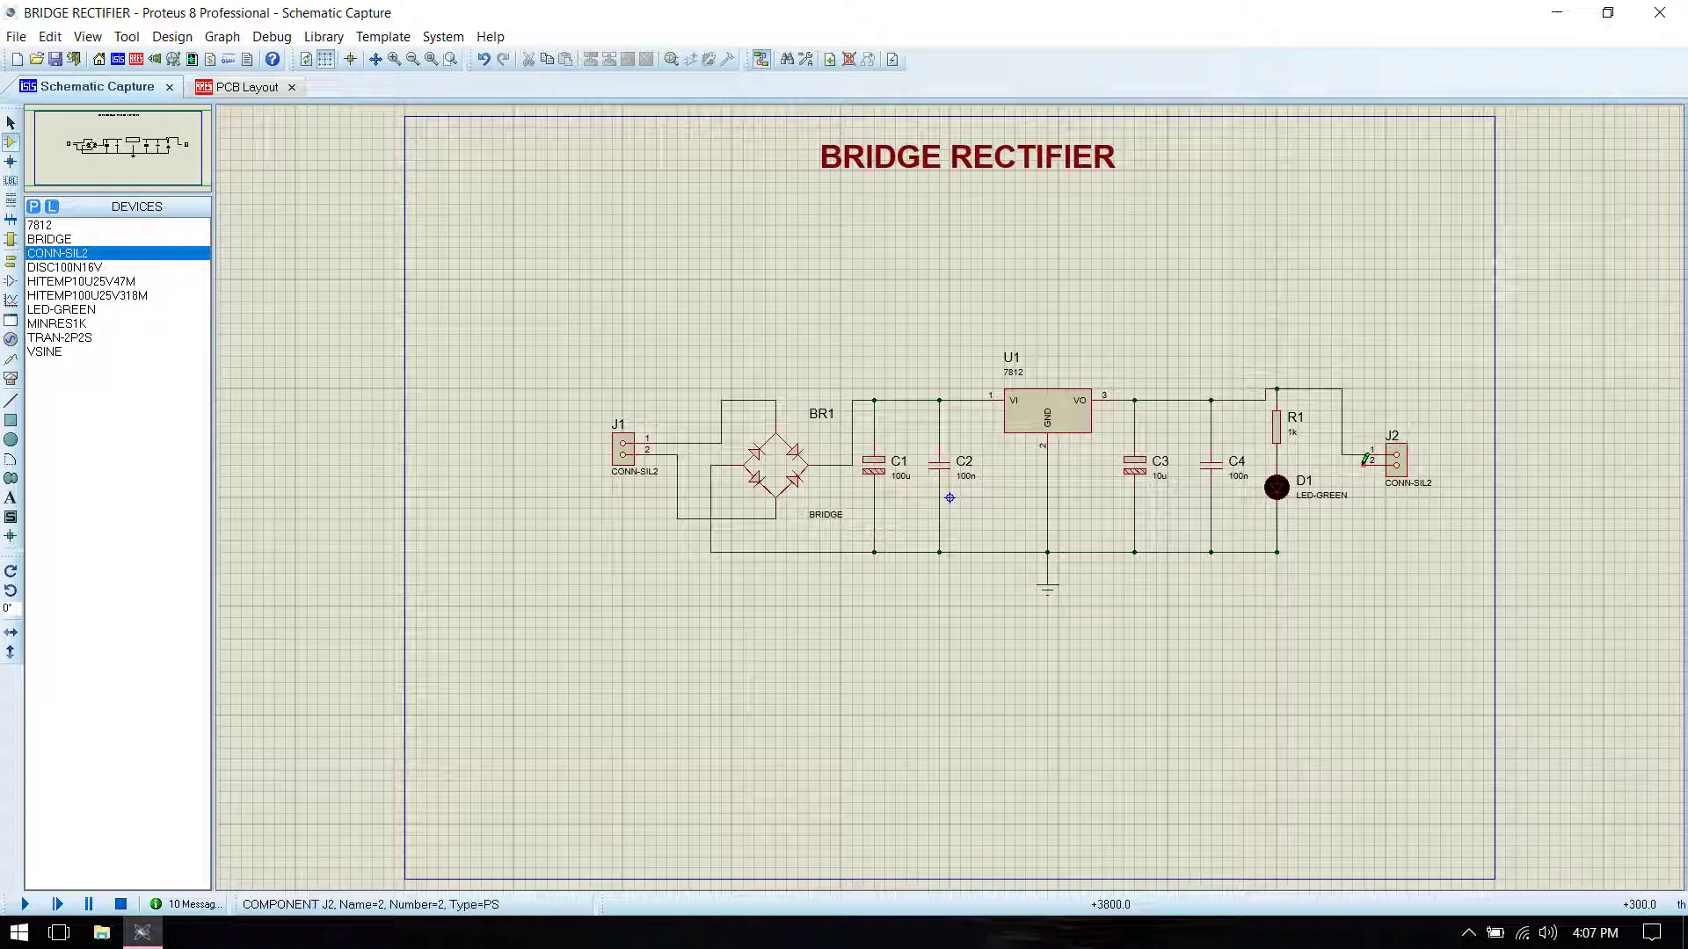
{"action": "left_click", "coordinate": [1364, 464]}
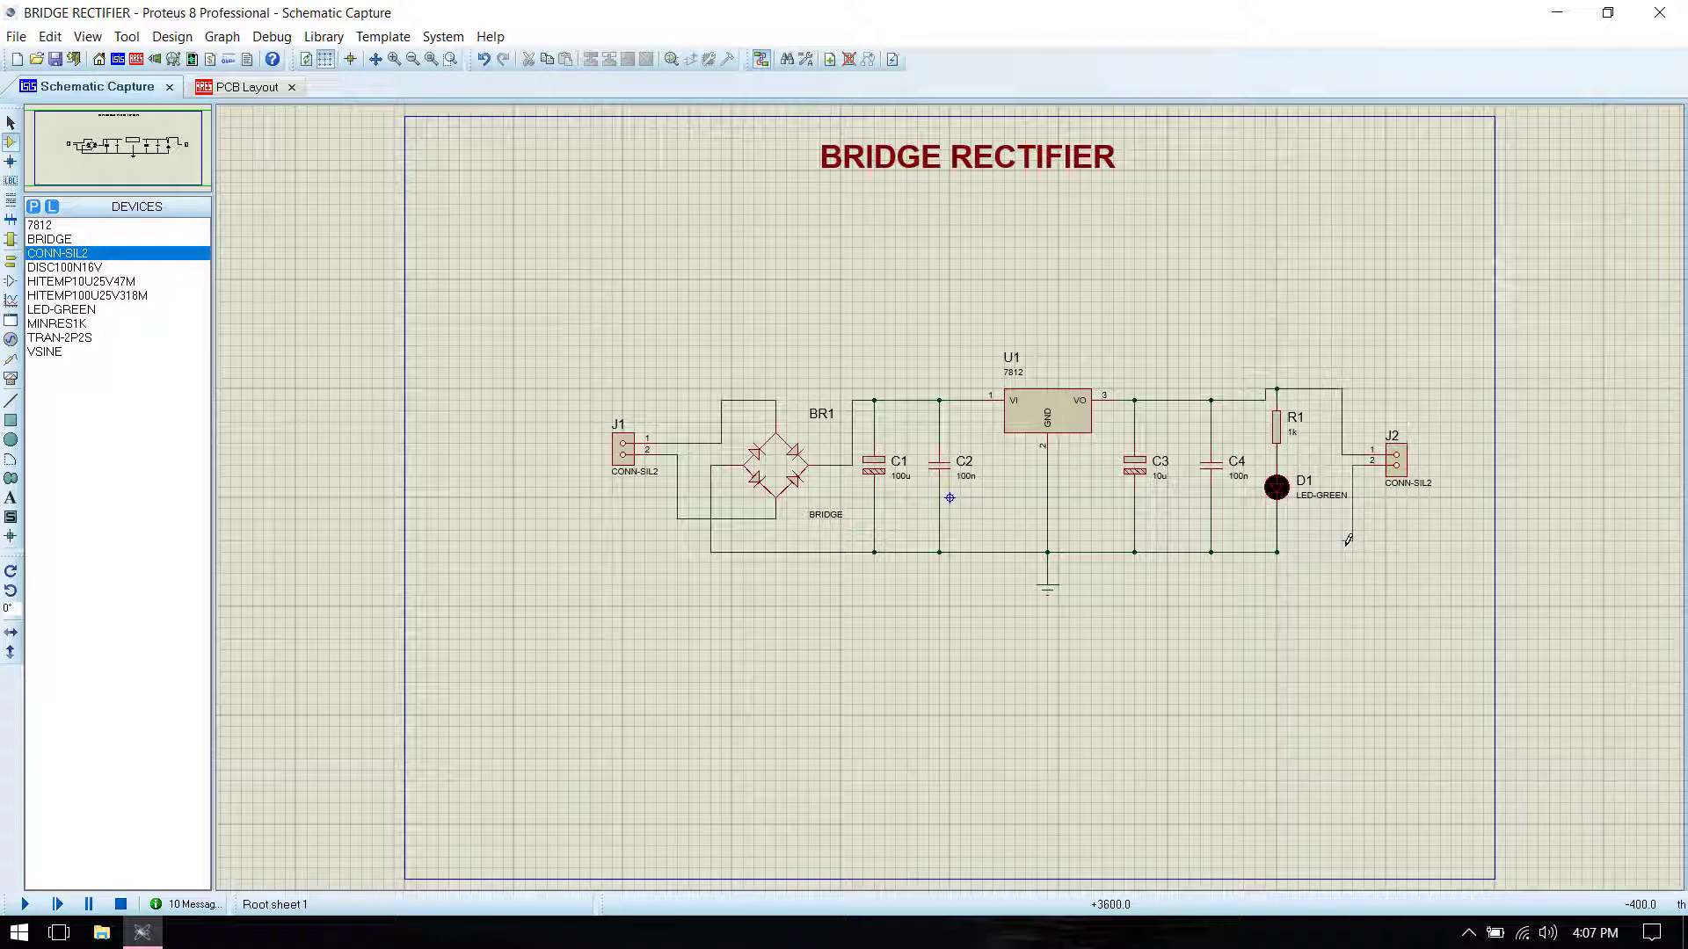
{"action": "left_click", "coordinate": [1278, 551]}
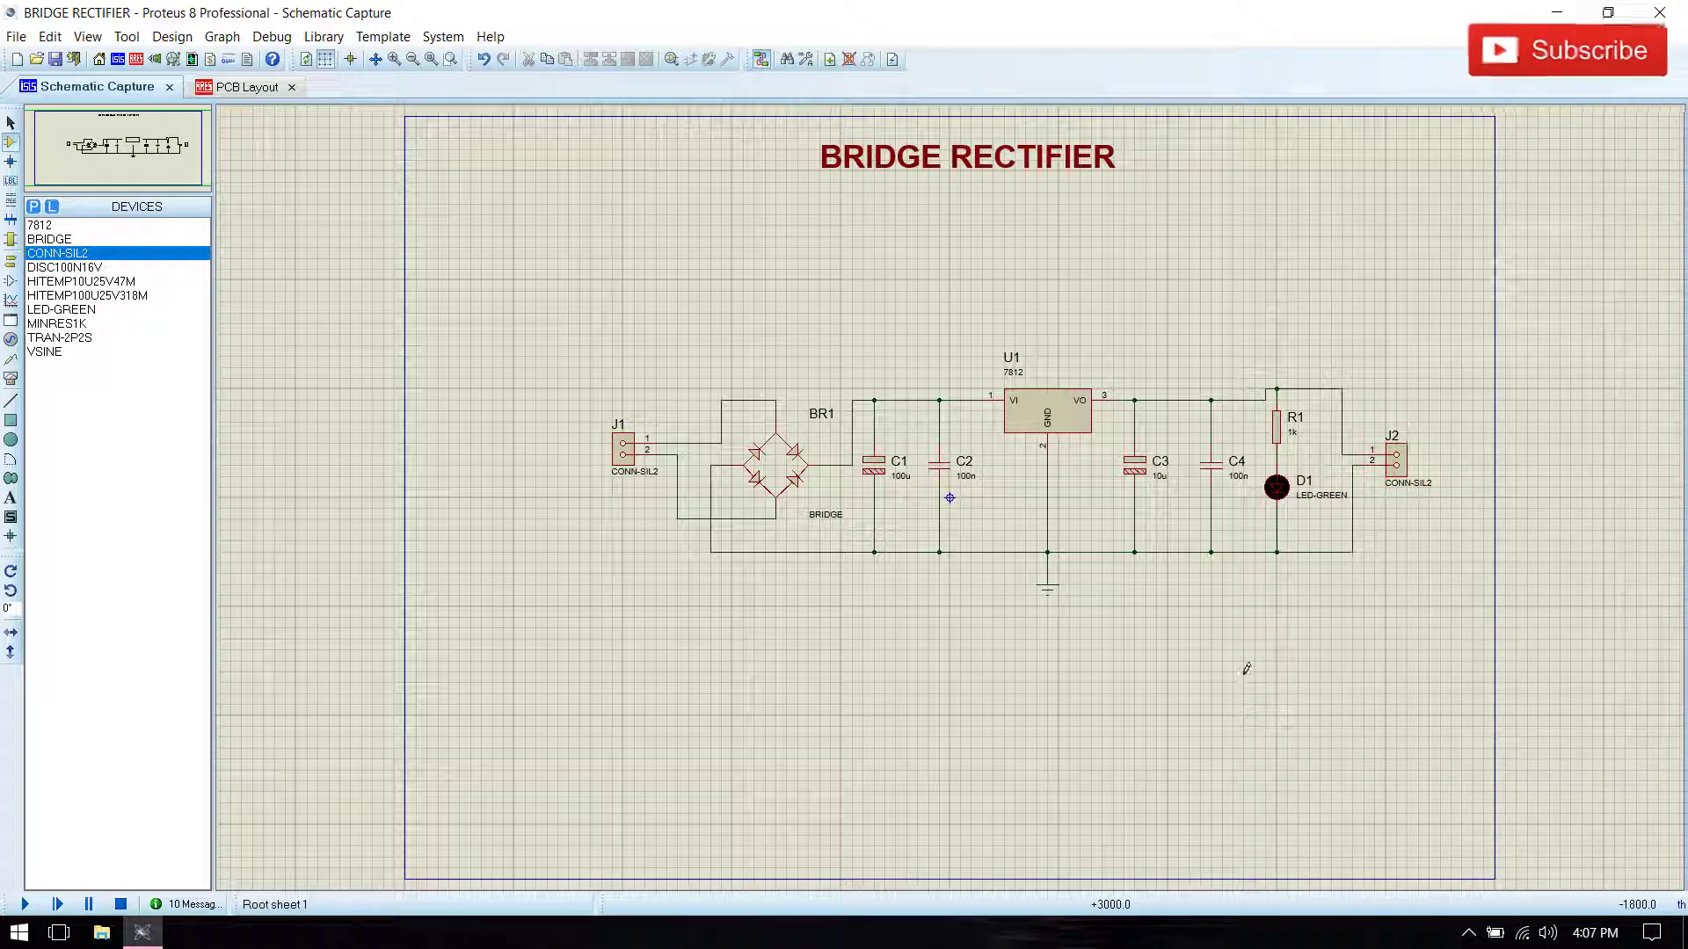
Step: Rename connector J1 at the bridge input as I/P and connector J2 at the output as O/P
{"action": "double_click", "coordinate": [622, 428]}
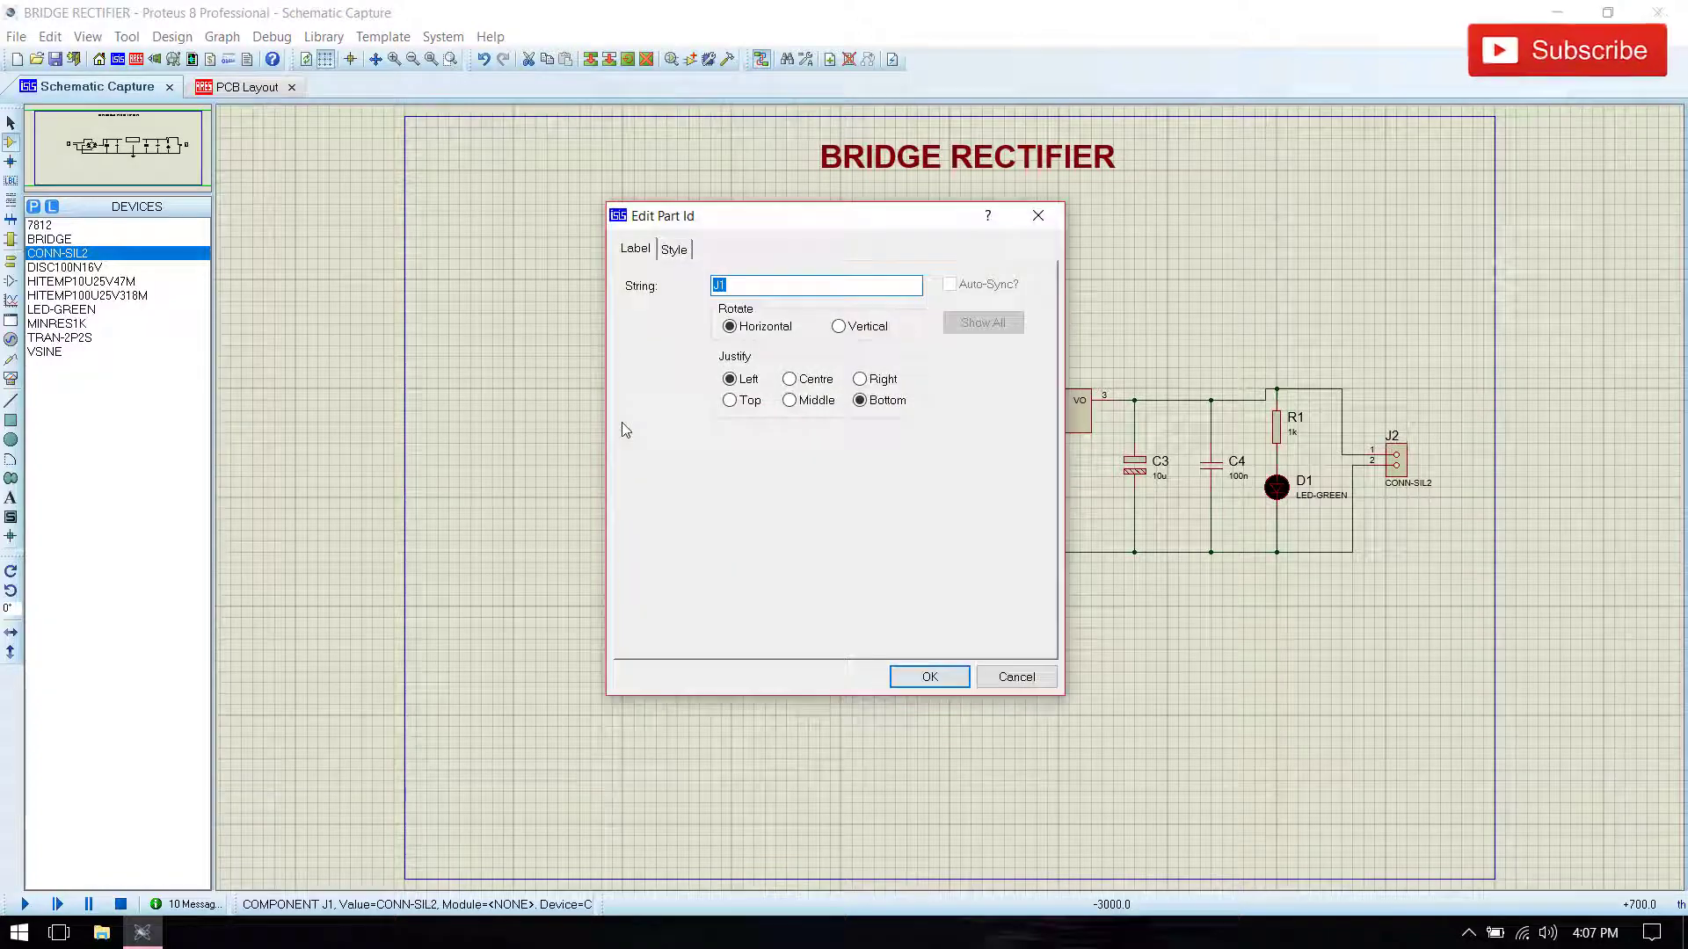
{"action": "type", "text": "I/P"}
{"action": "key", "text": "Return"}
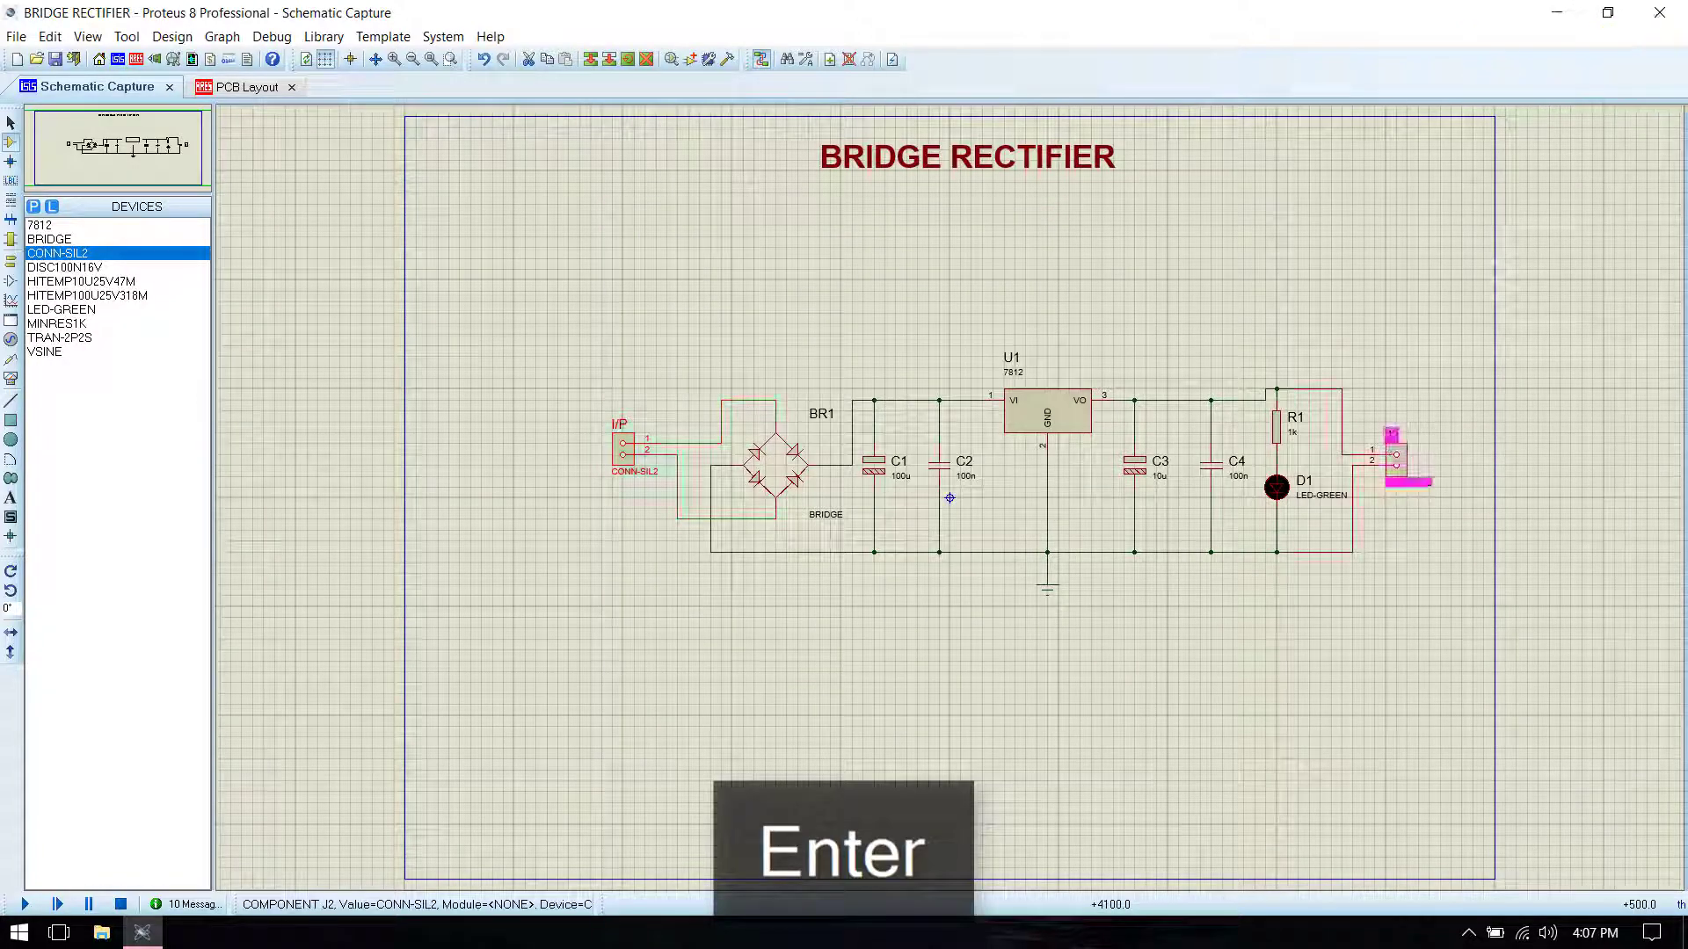
{"action": "double_click", "coordinate": [1392, 434]}
{"action": "type", "text": "O/P"}
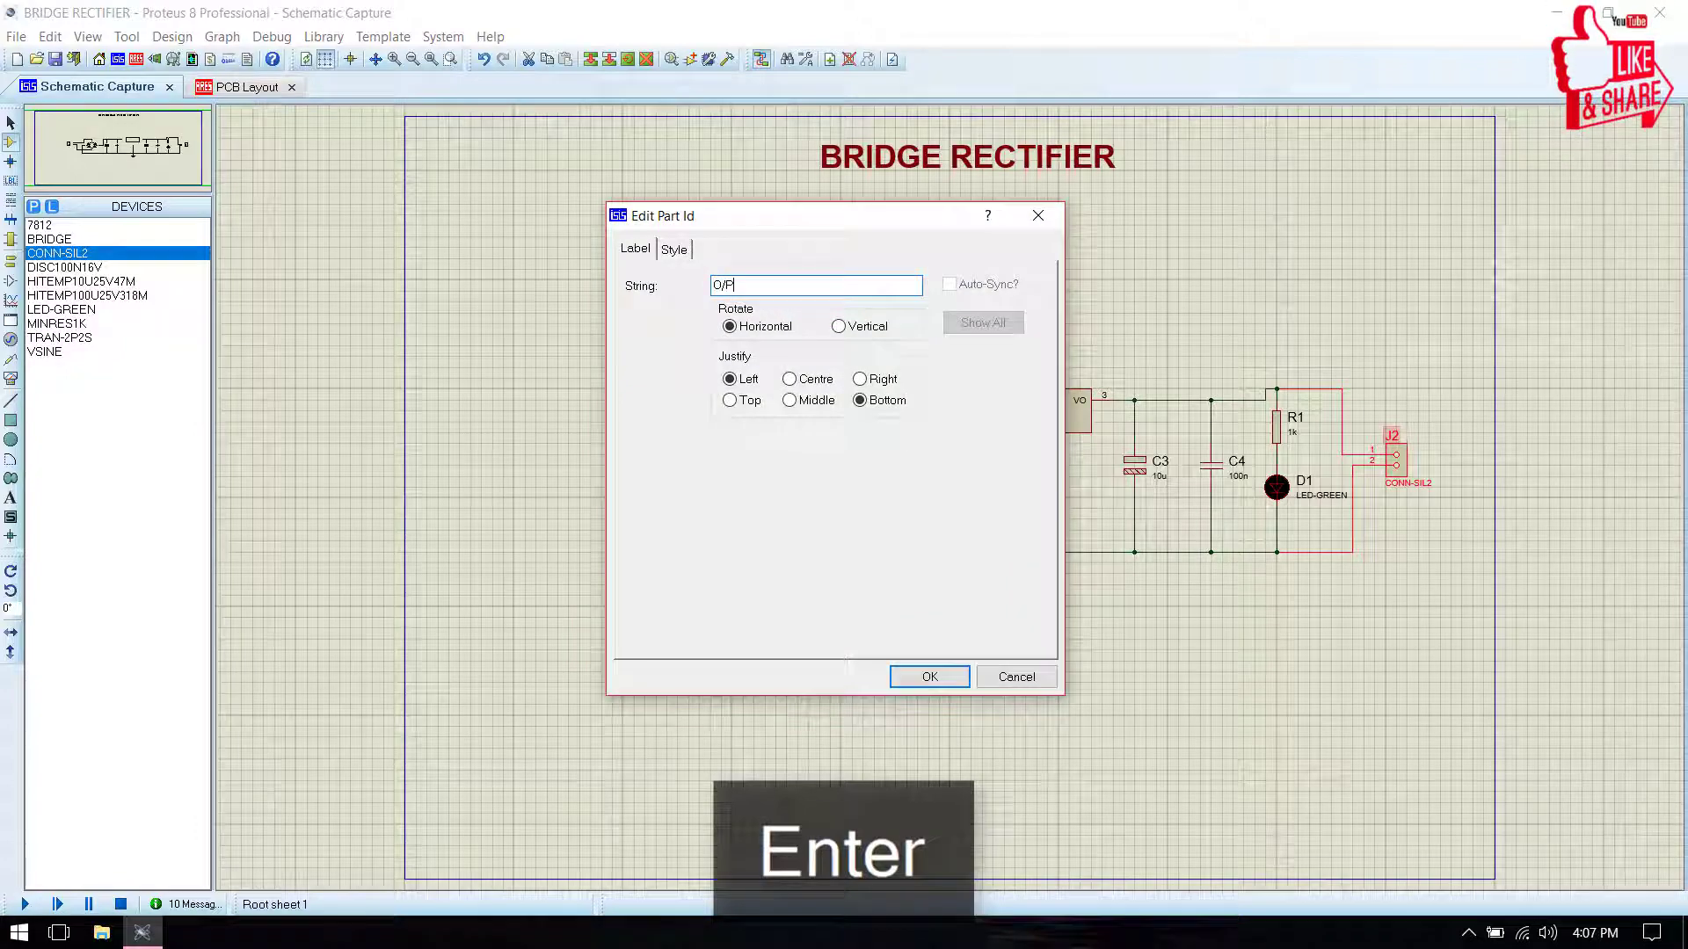
{"action": "key", "text": "Return"}
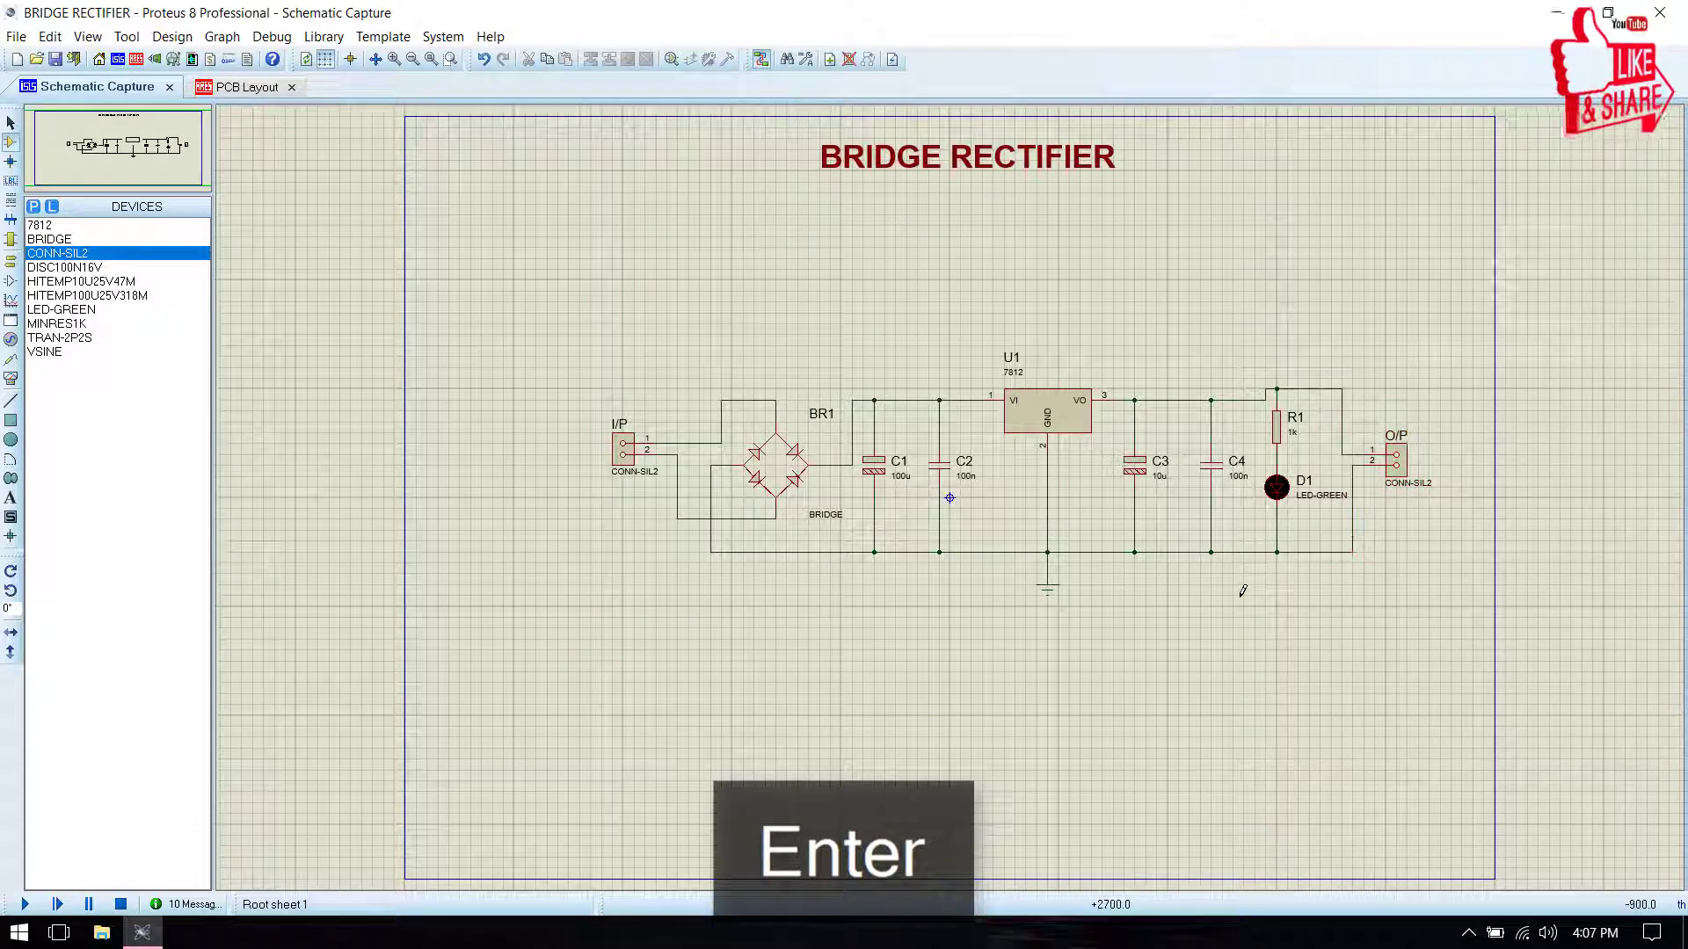
Step: Save the project and shift the whole circuit slightly left to centre it beneath the title
{"action": "key", "text": "ctrl+s"}
{"action": "left_click_drag", "start_coordinate": [524, 345], "coordinate": [1381, 677]}
{"action": "left_click", "coordinate": [1201, 784]}
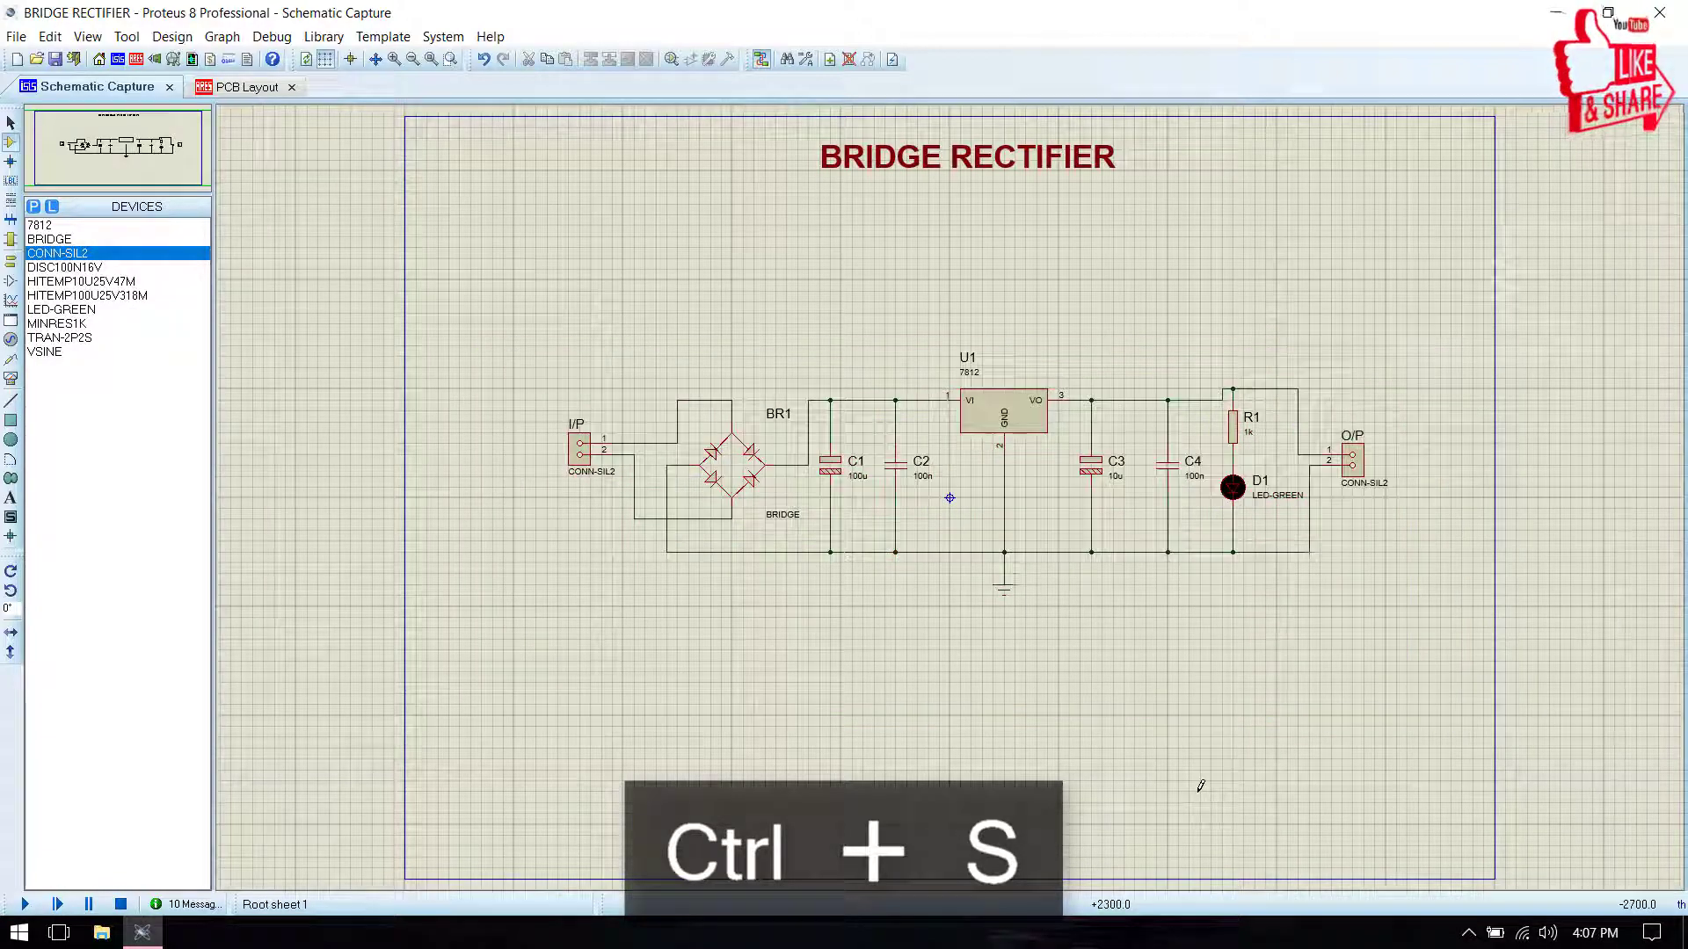
Step: Export the schematic as an Adobe PDF file named PCB CIRCUIT in the BRIDGE RECTIFIER folder
{"action": "left_click", "coordinate": [25, 40]}
{"action": "mouse_move", "coordinate": [110, 311]}
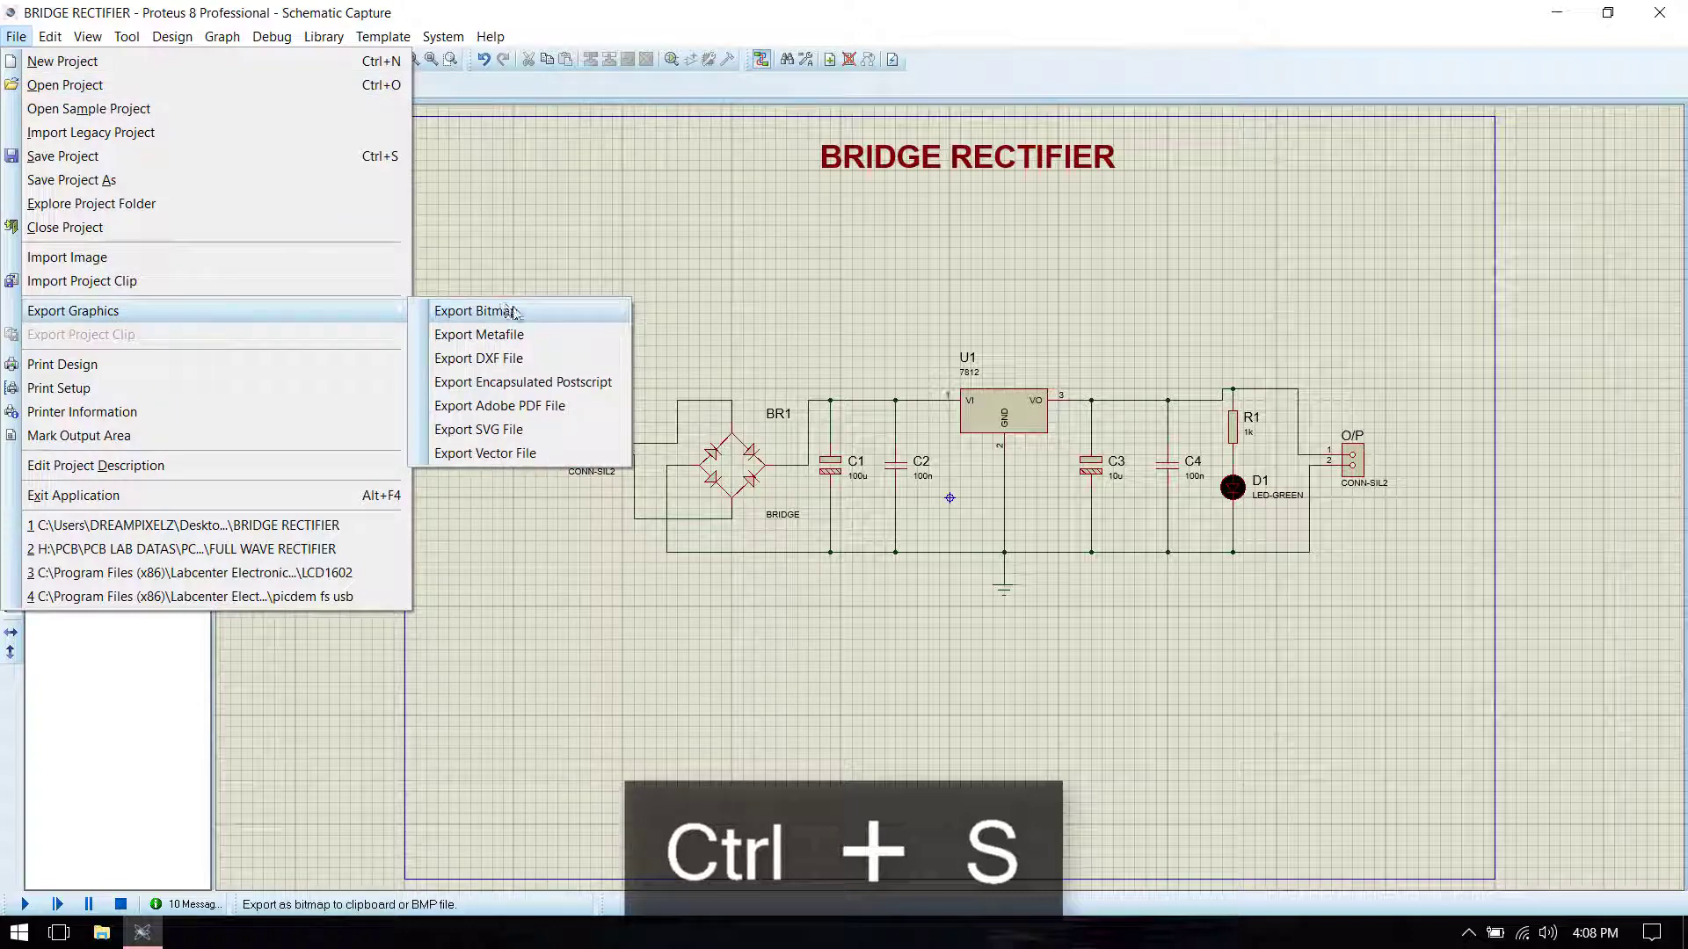
{"action": "left_click", "coordinate": [525, 406]}
{"action": "left_click", "coordinate": [997, 404]}
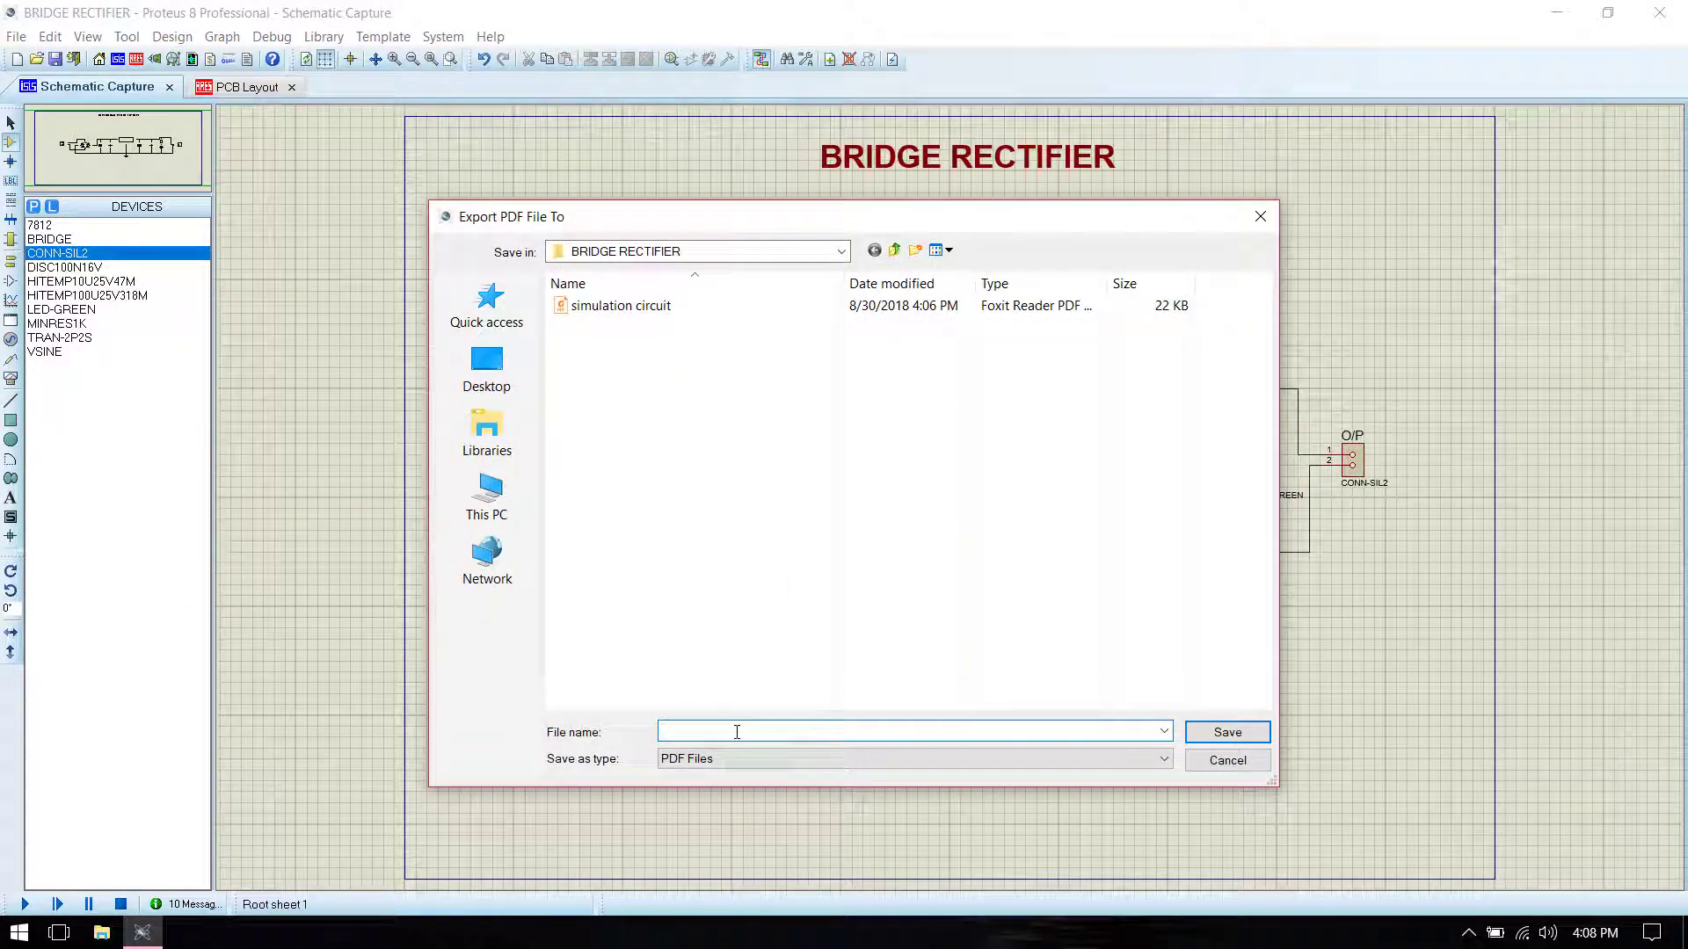
{"action": "type", "text": "PCB CIRCUIT"}
{"action": "left_click", "coordinate": [1236, 728]}
Step: View the exported PDF of the circuit in Foxit Reader, look over the schematic and close the reader
{"action": "left_click", "coordinate": [958, 551]}
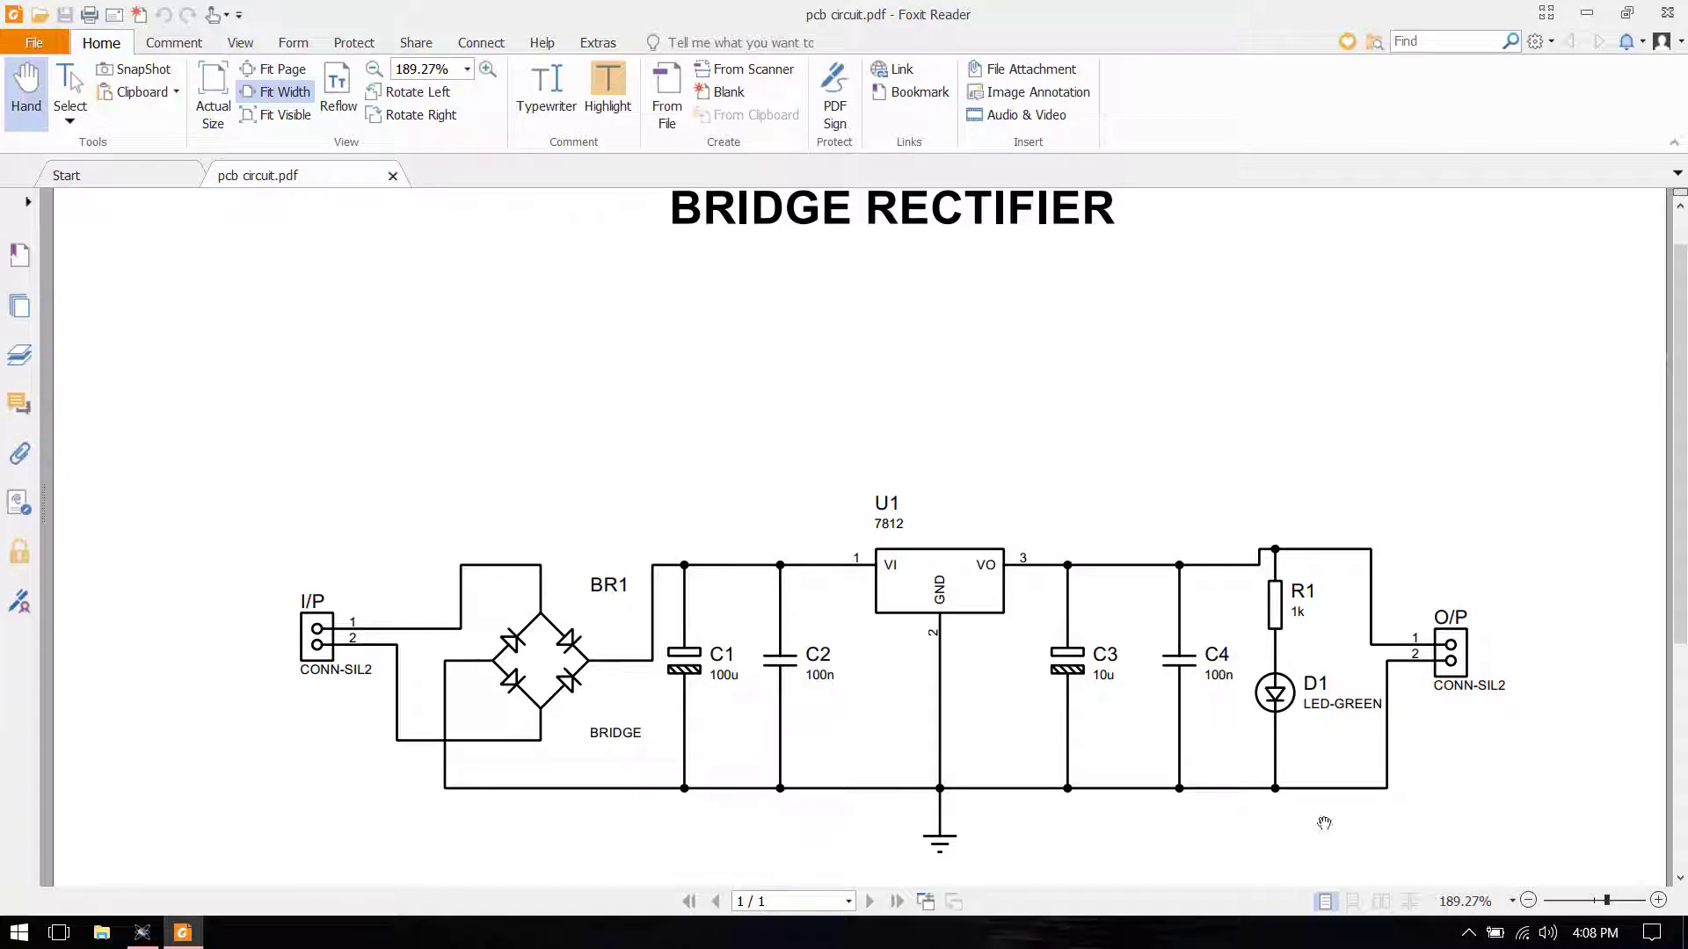
{"action": "scroll", "coordinate": [961, 537], "scroll_direction": "down", "scroll_amount": 3}
{"action": "scroll", "coordinate": [960, 538], "scroll_direction": "up", "scroll_amount": 1}
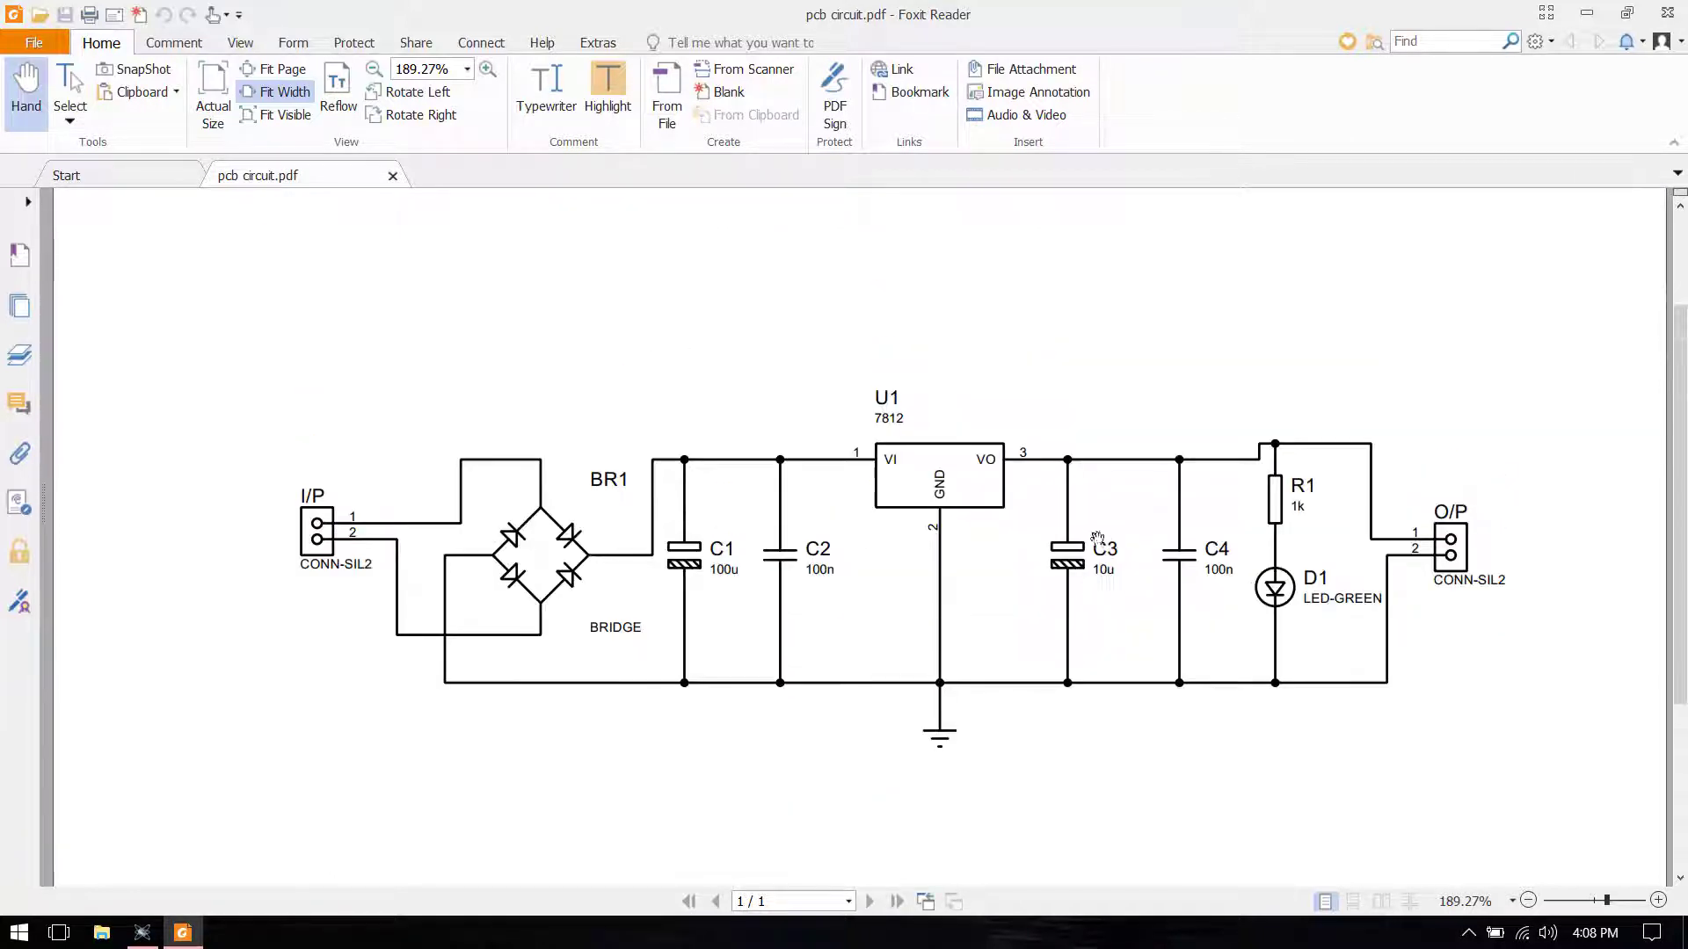
{"action": "left_click", "coordinate": [1671, 14]}
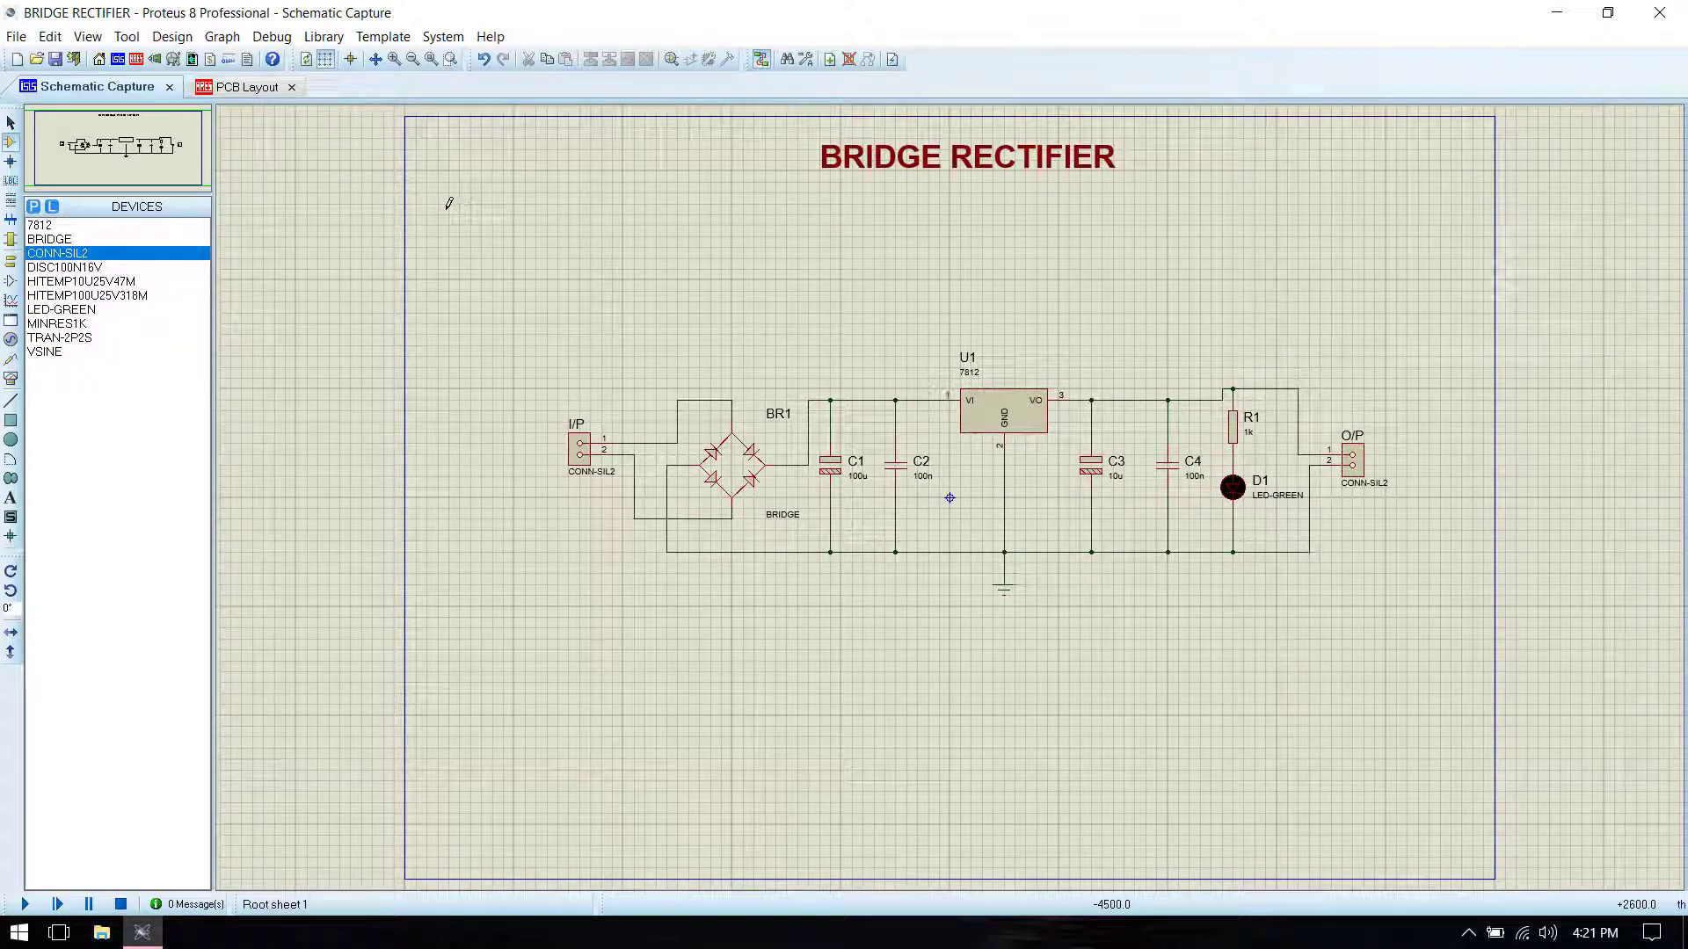
Step: Switch to the PCB layout and check the package preview of component D1
{"action": "left_click", "coordinate": [251, 90]}
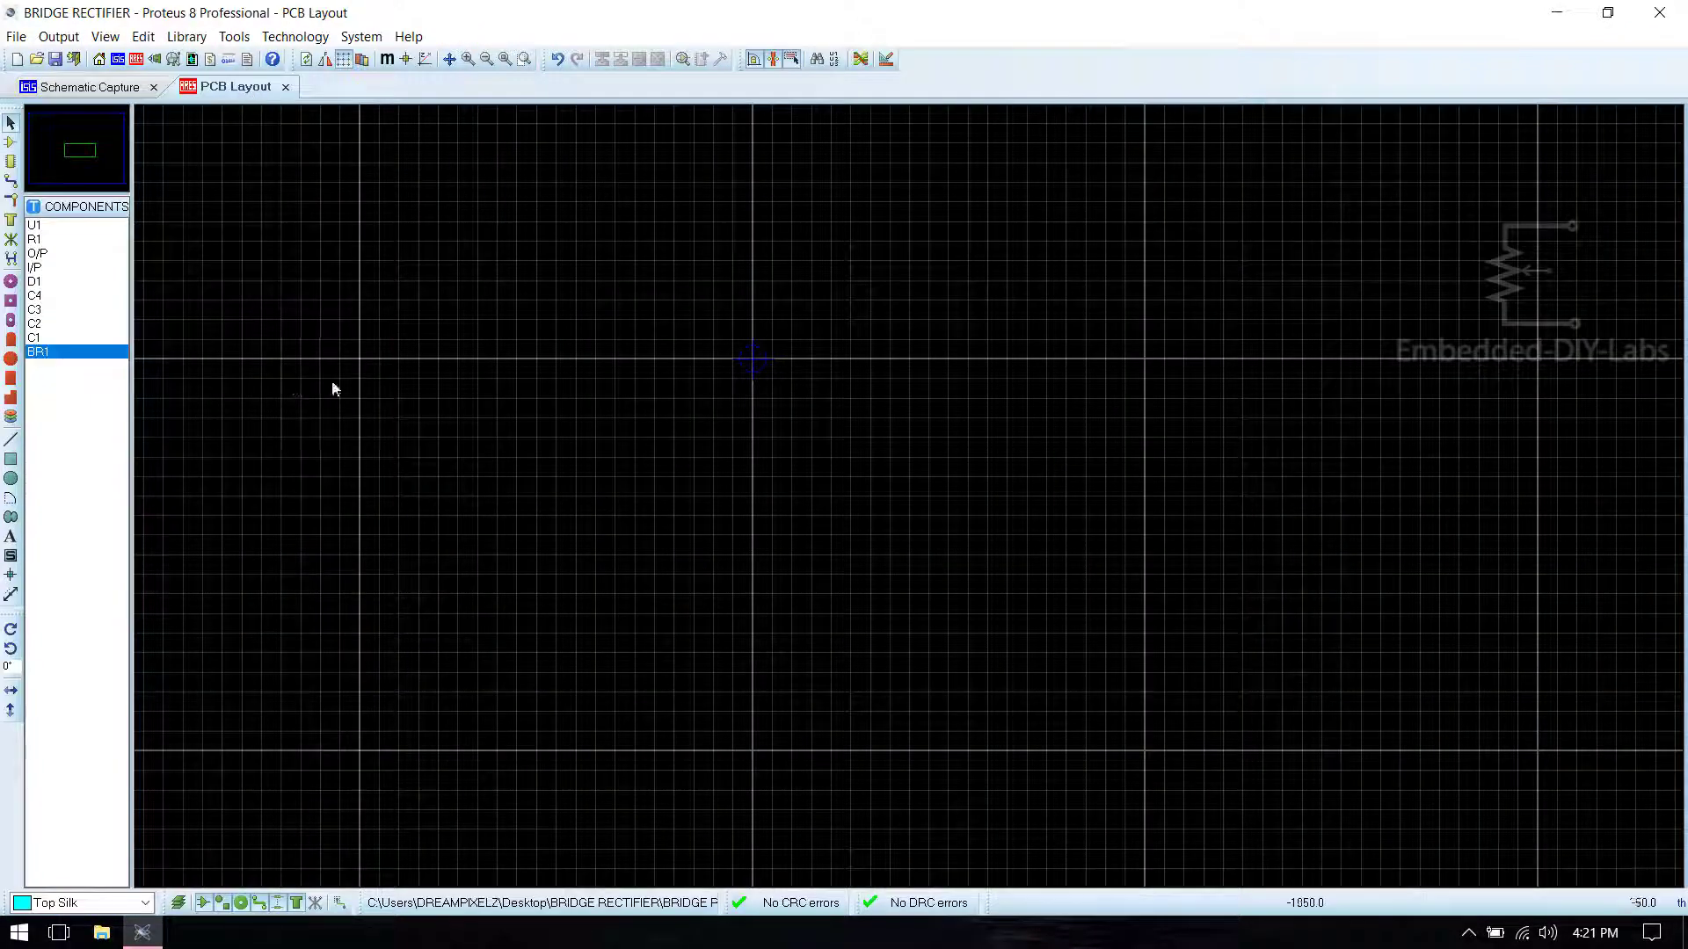
{"action": "left_click", "coordinate": [12, 143]}
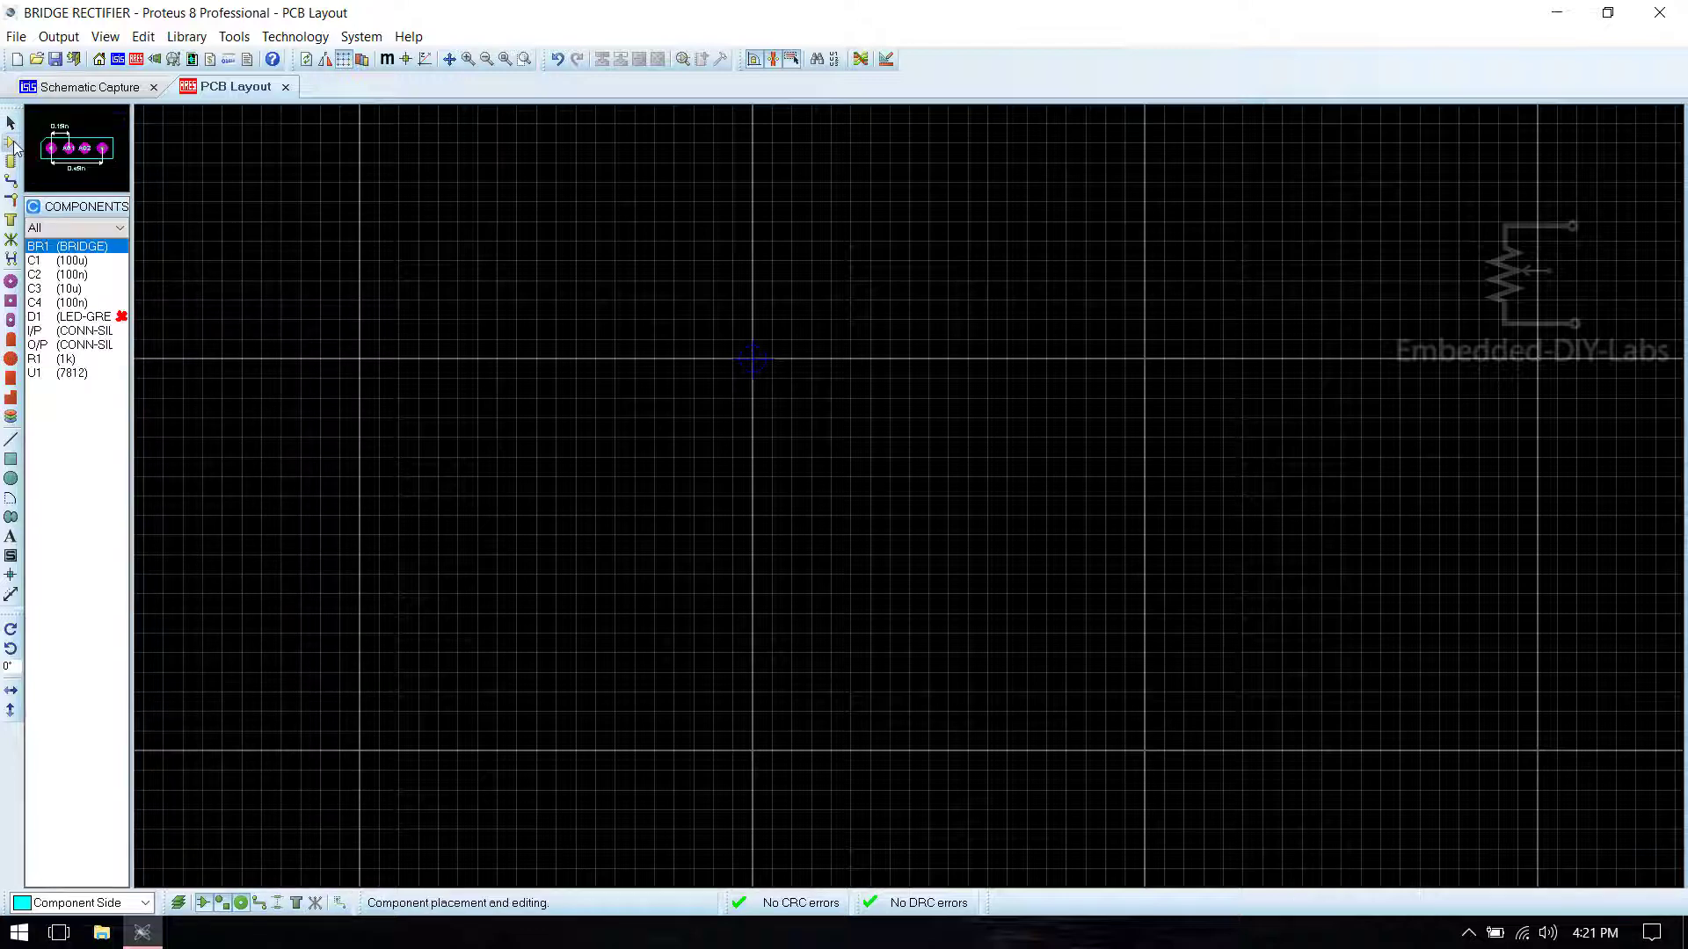
{"action": "left_click", "coordinate": [79, 317]}
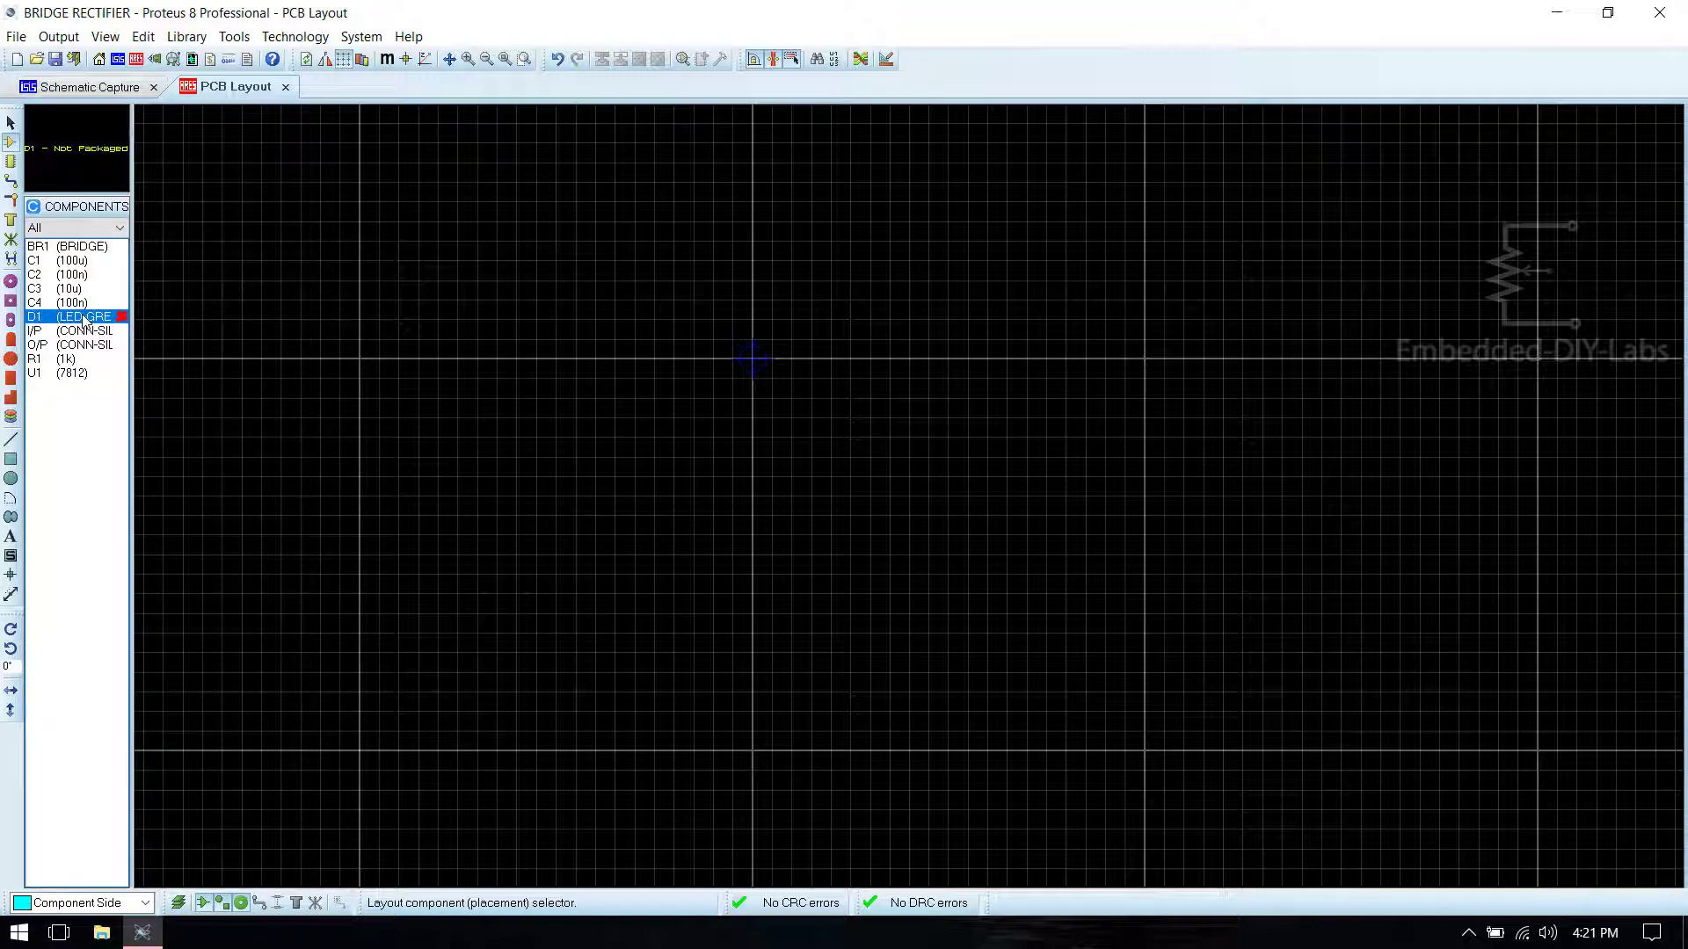
Step: Assign the through-hole LED package to D1 in the schematic and save the project
{"action": "left_click", "coordinate": [88, 86]}
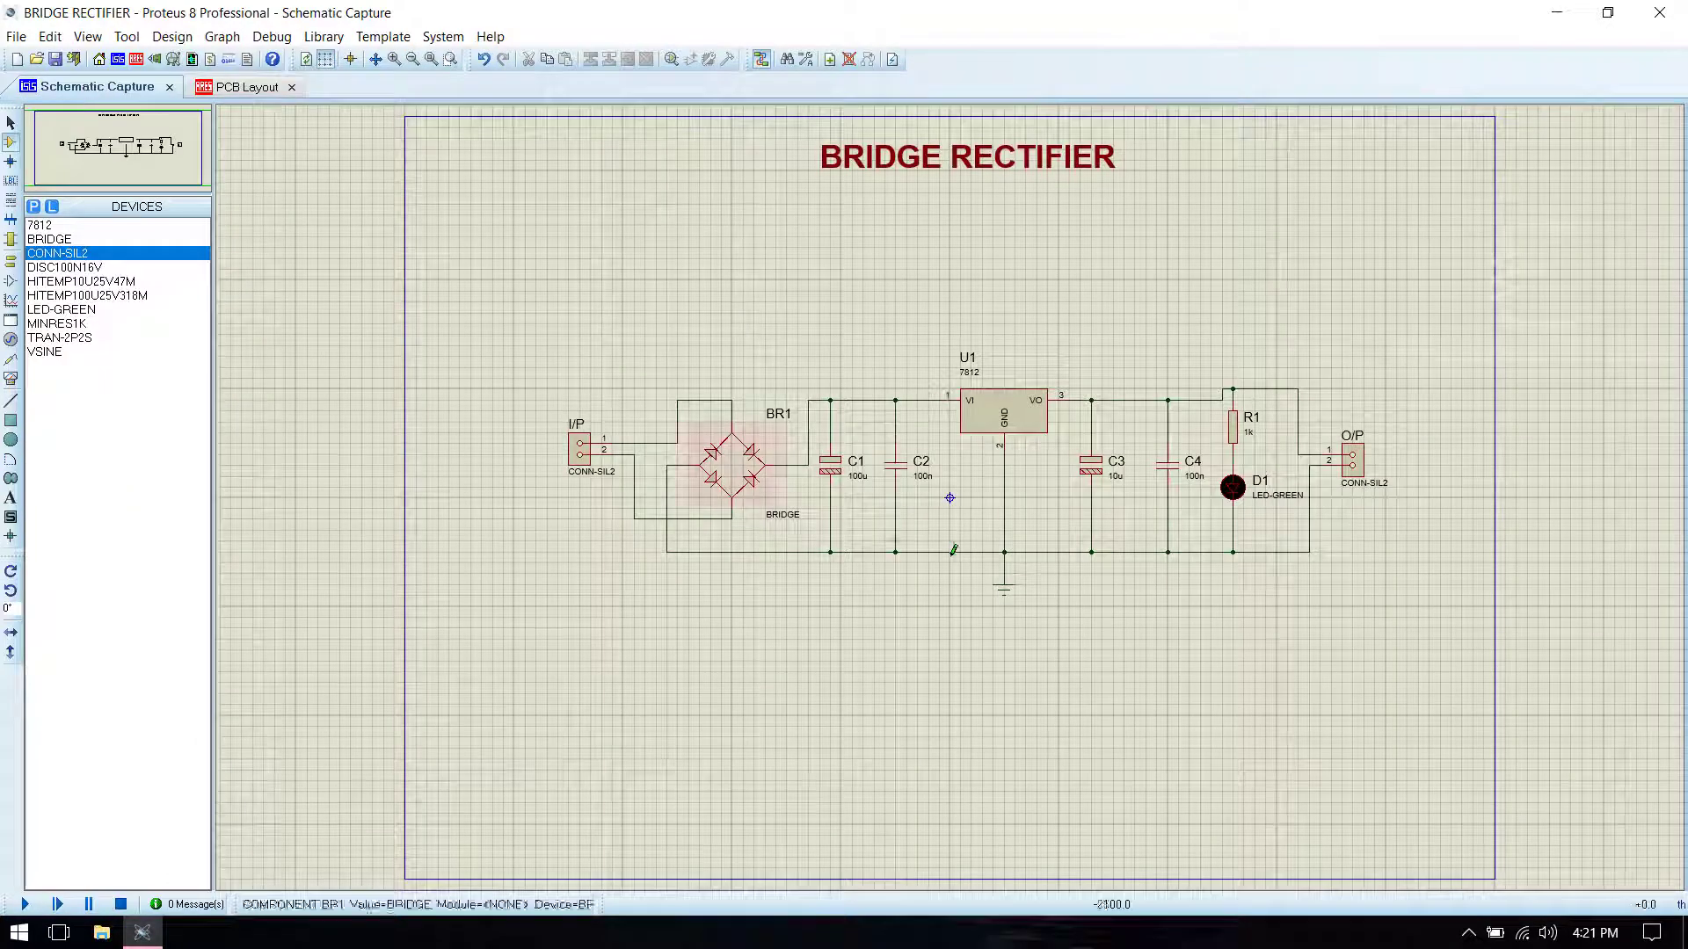
{"action": "double_click", "coordinate": [1233, 487]}
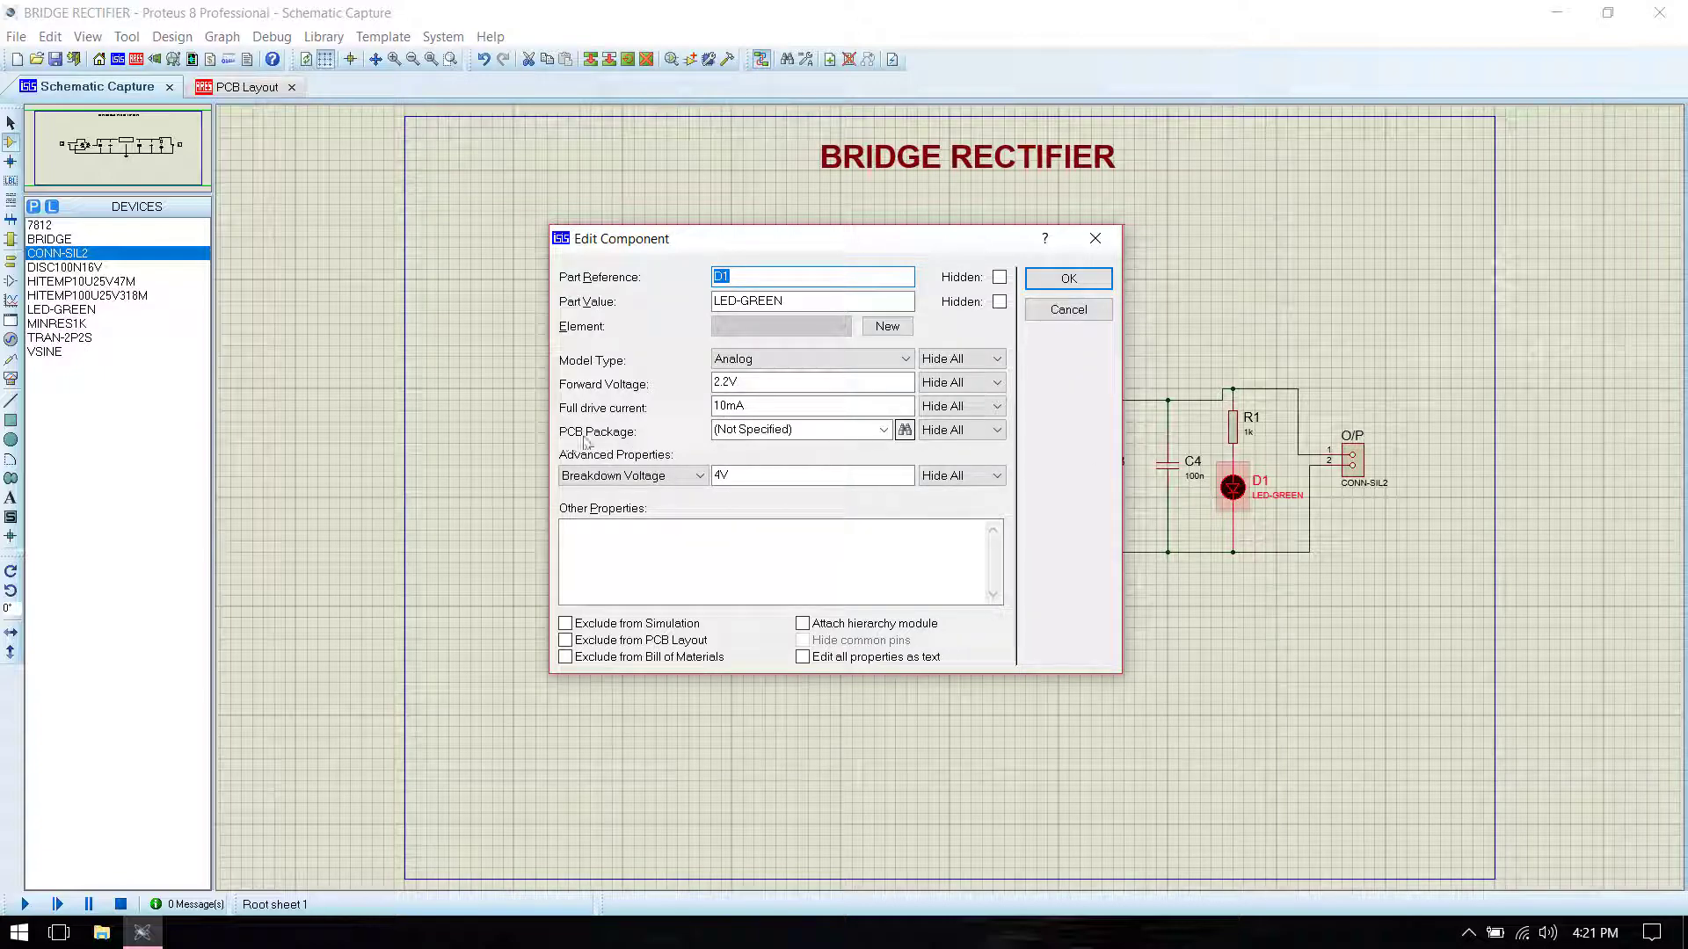
{"action": "left_click", "coordinate": [905, 431]}
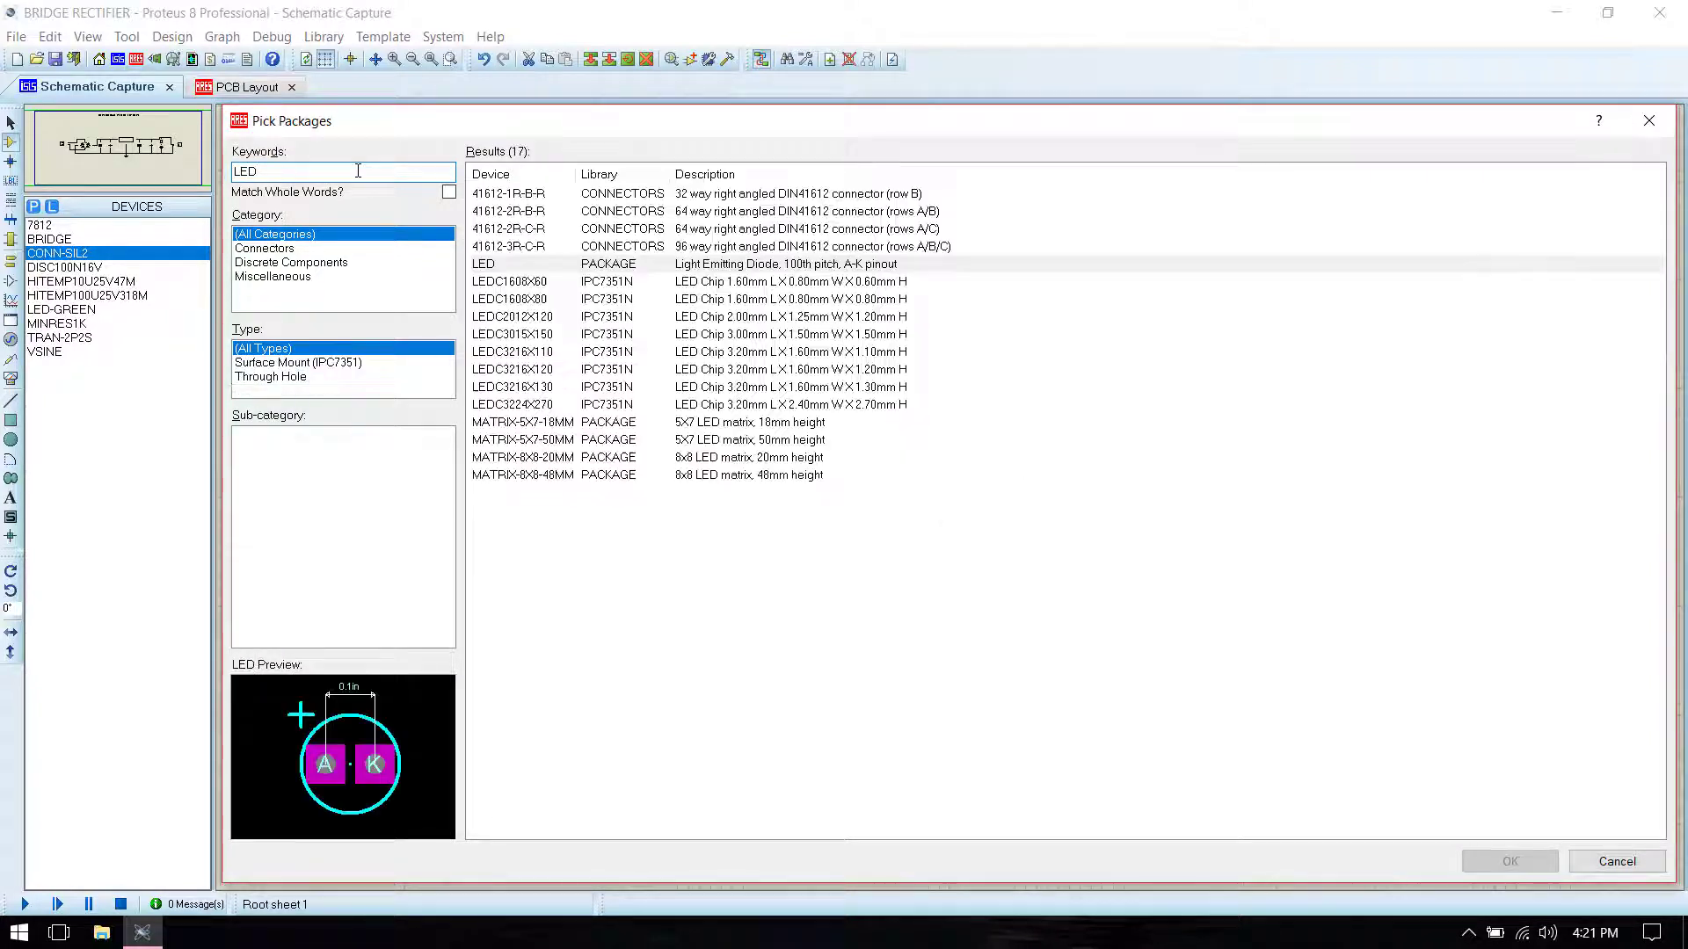
{"action": "left_click", "coordinate": [676, 266]}
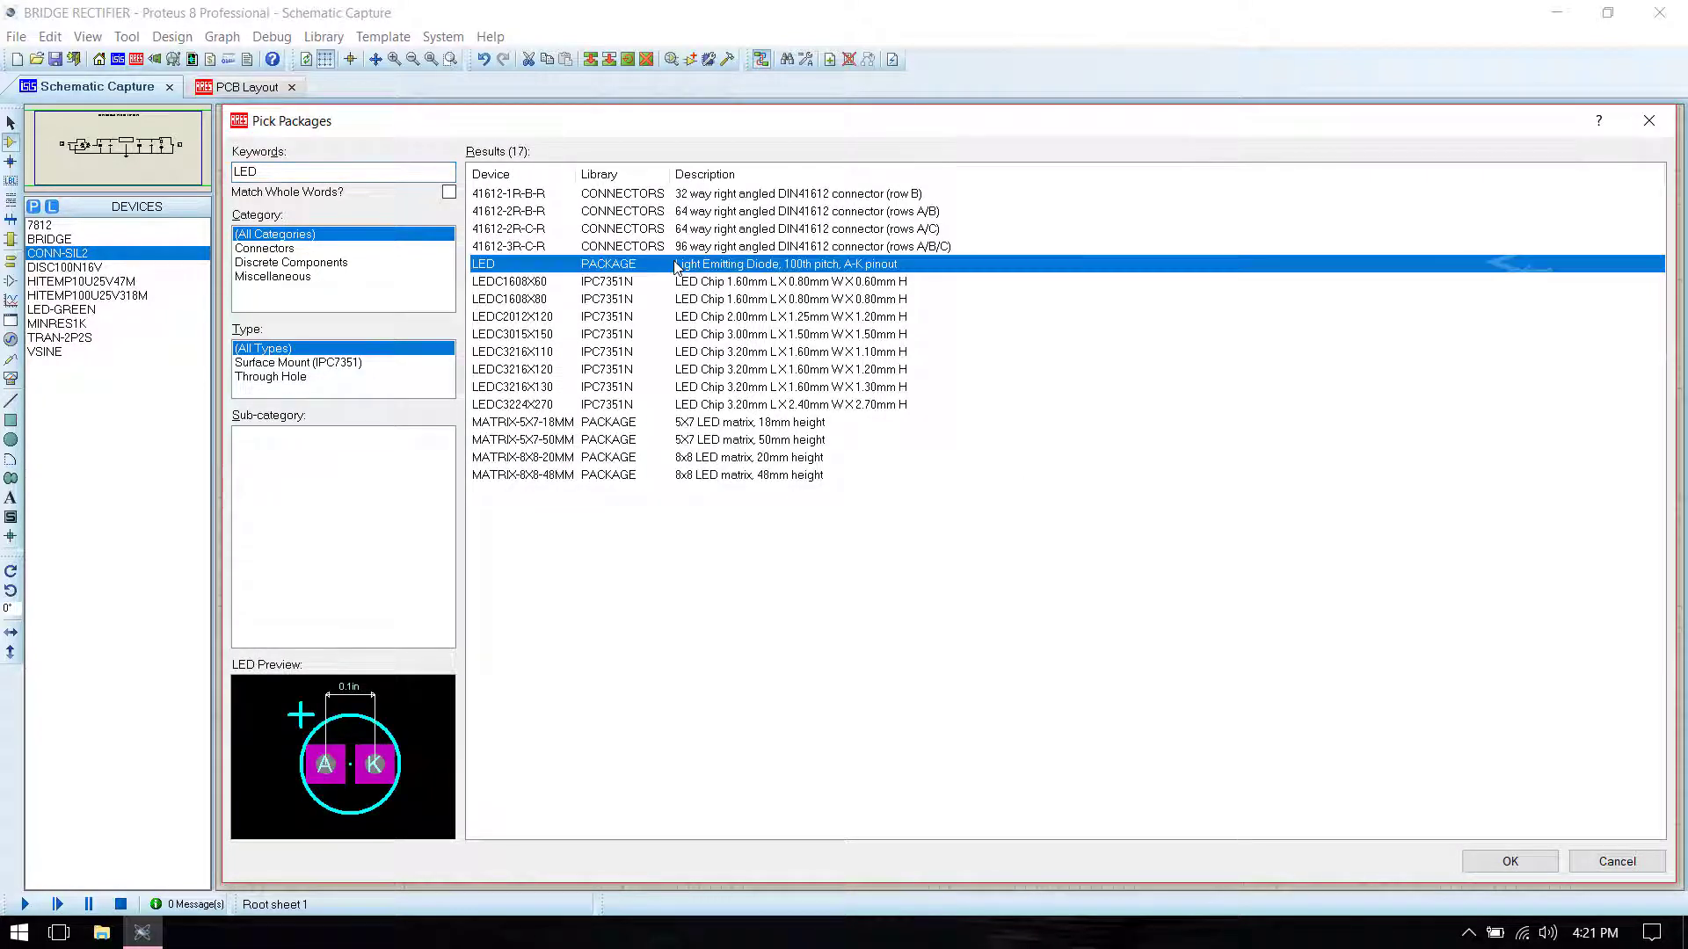
{"action": "double_click", "coordinate": [676, 266]}
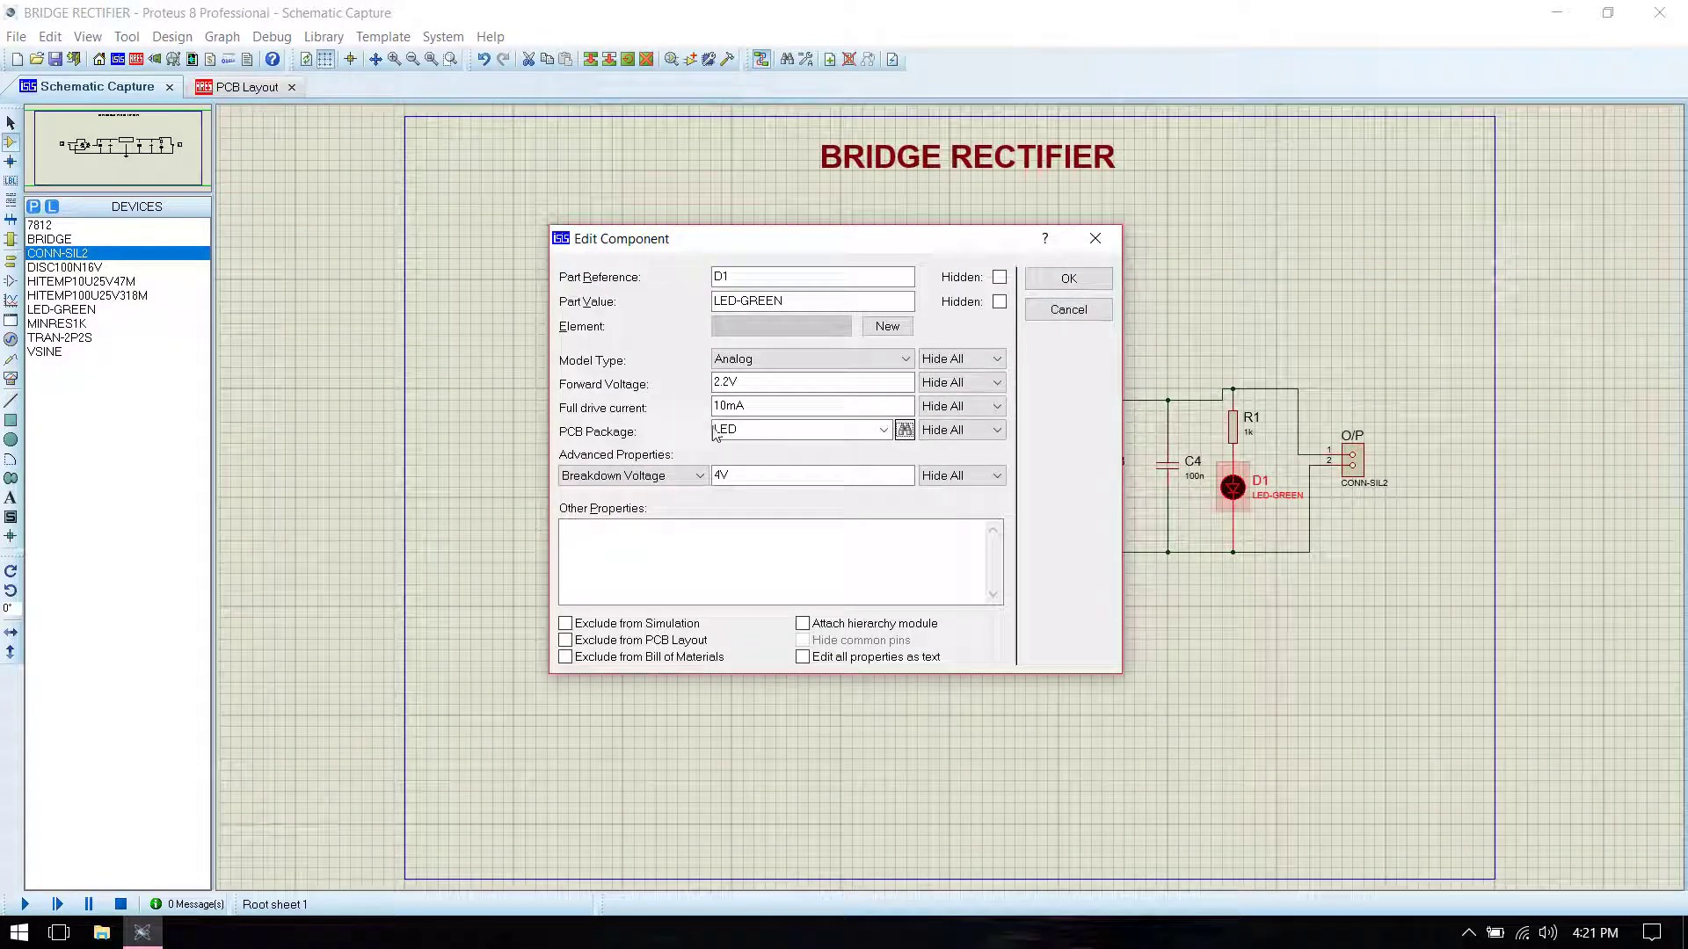
{"action": "left_click", "coordinate": [1050, 277]}
{"action": "key", "text": "ctrl+s"}
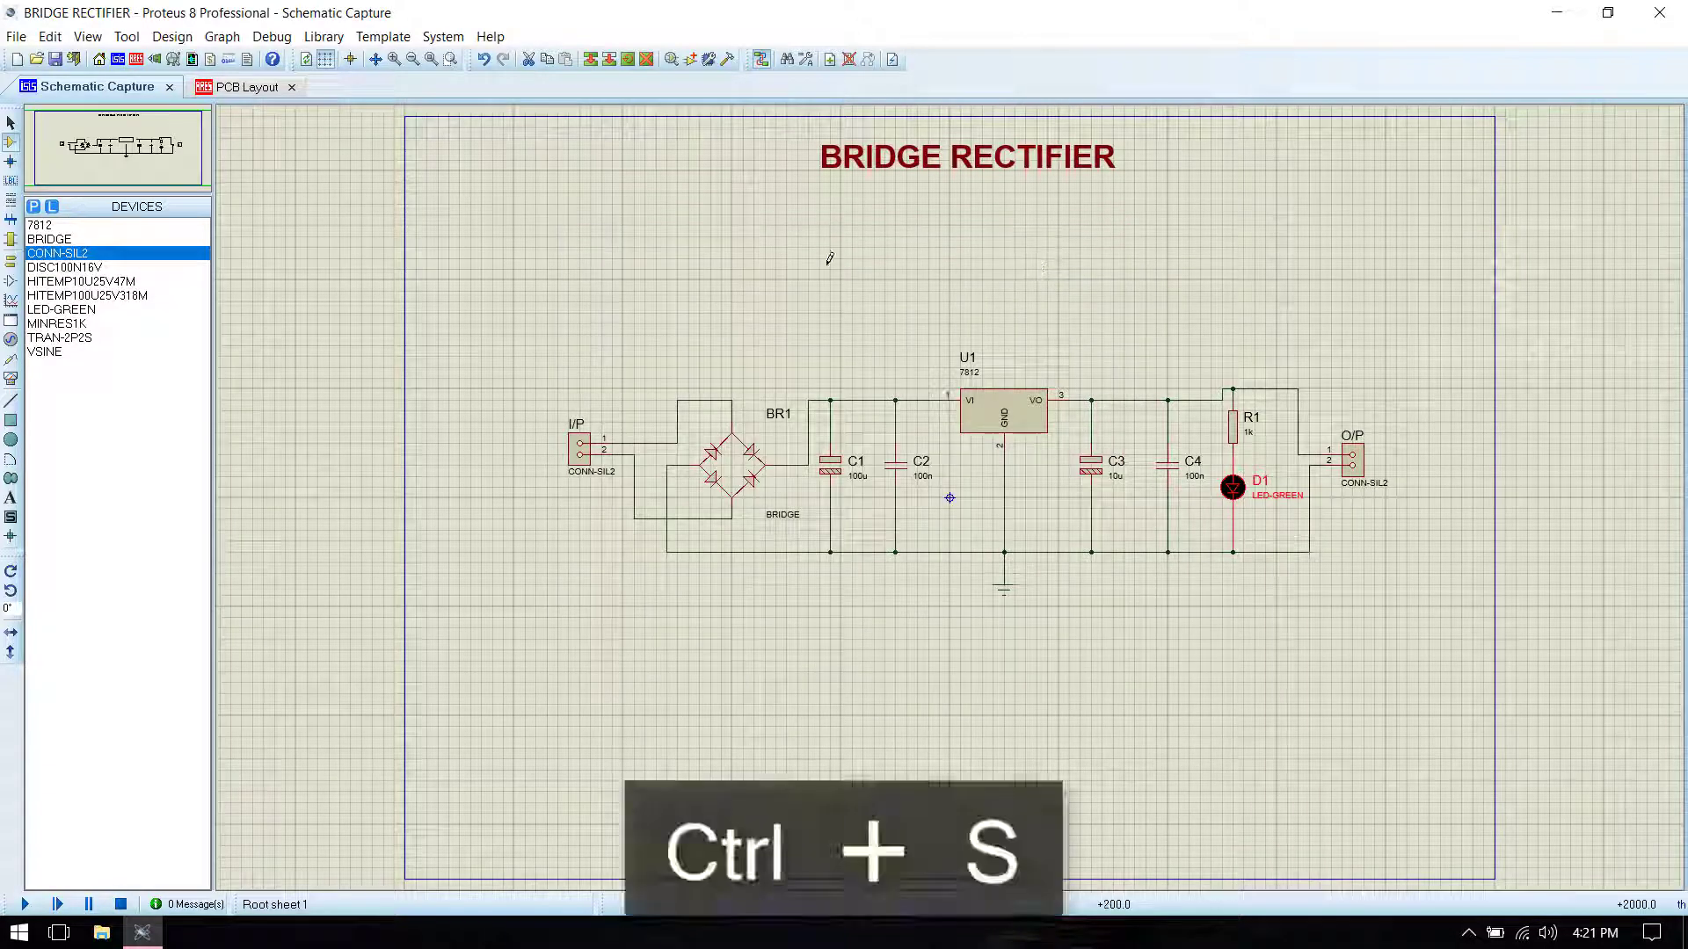
Step: Draw a rectangular board outline about 3 in by 2 in on the Board Edge layer of the PCB layout and save
{"action": "left_click", "coordinate": [249, 86]}
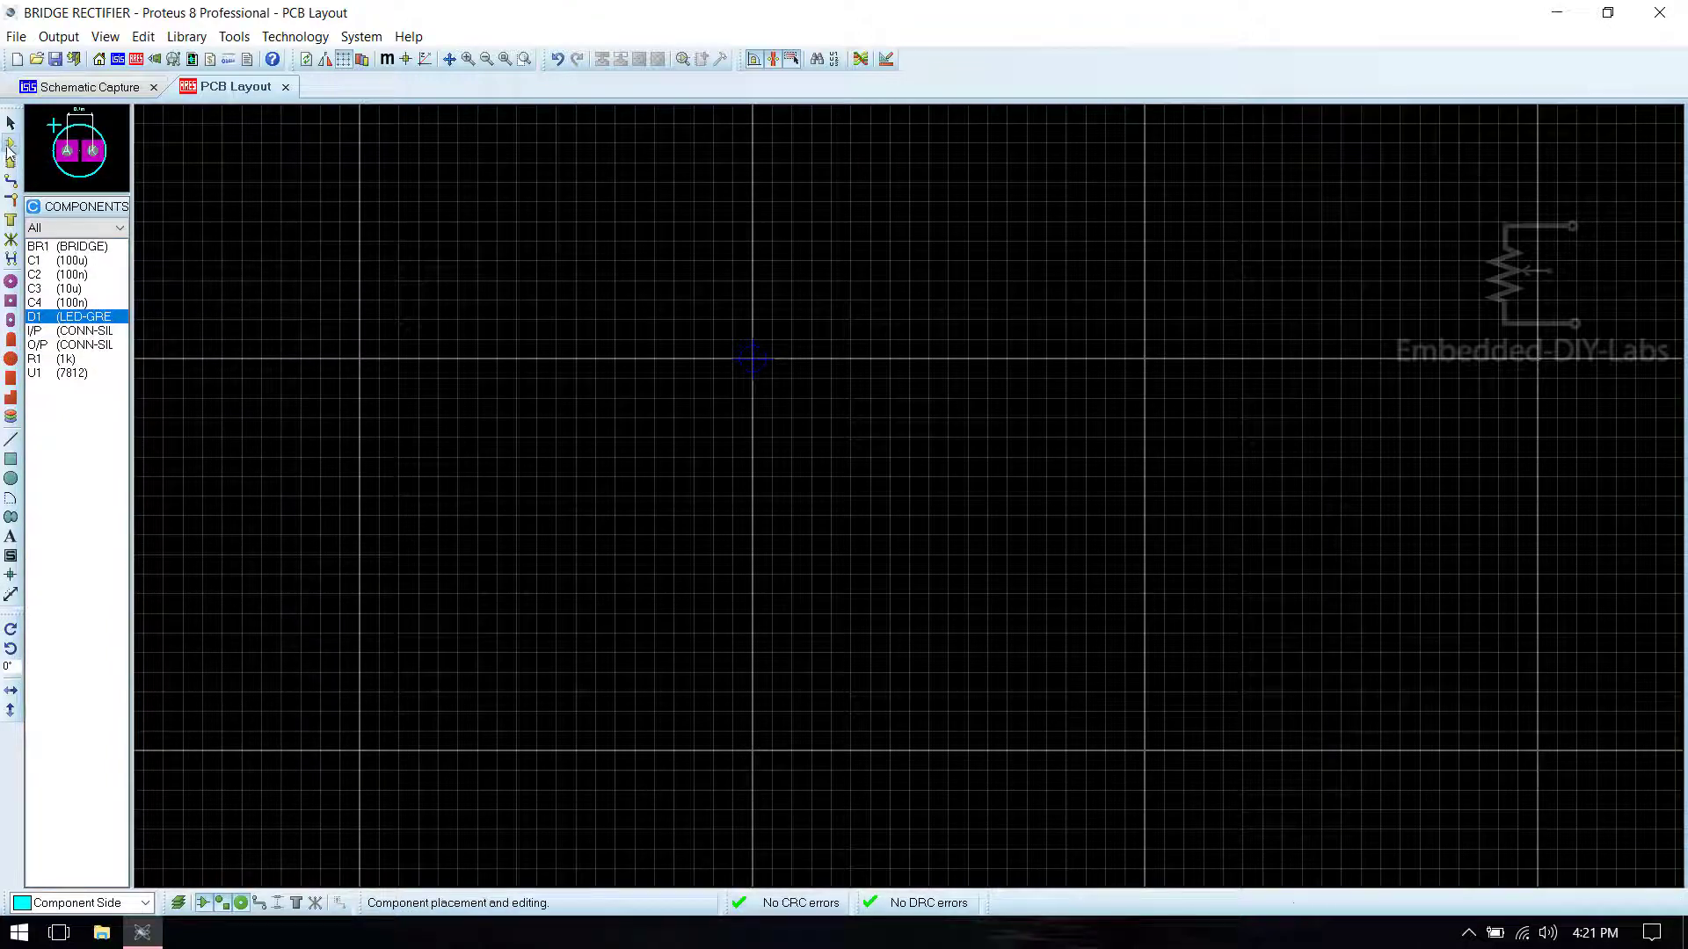
{"action": "scroll", "coordinate": [783, 455], "scroll_direction": "down", "scroll_amount": 1}
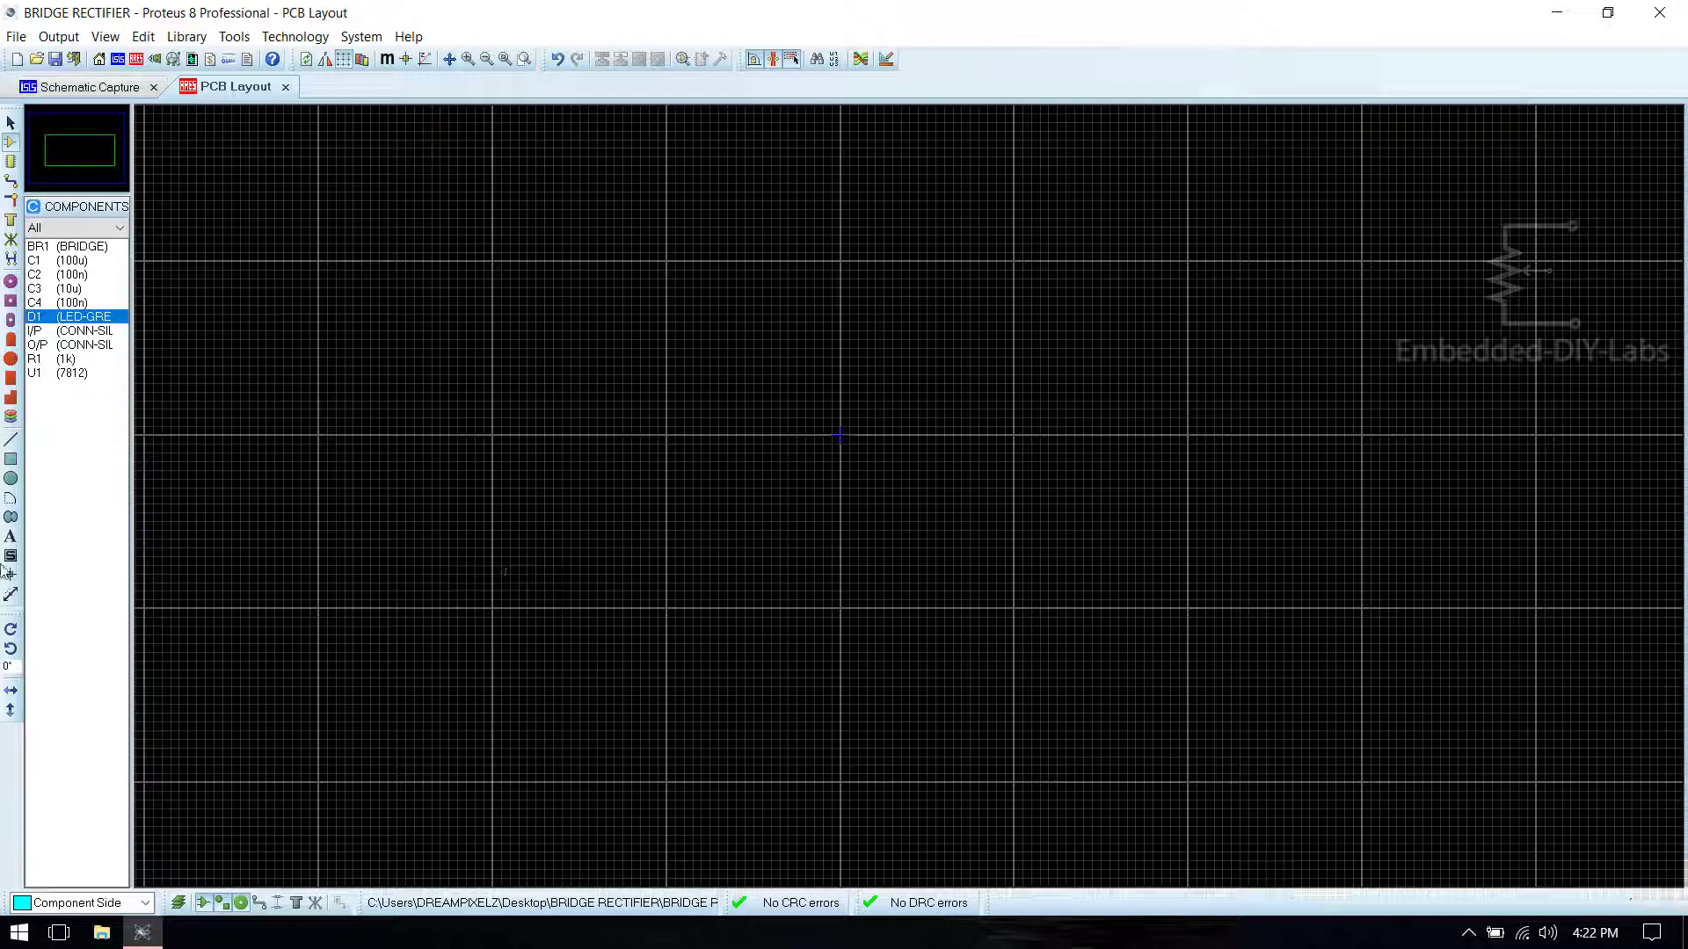
{"action": "left_click", "coordinate": [11, 469]}
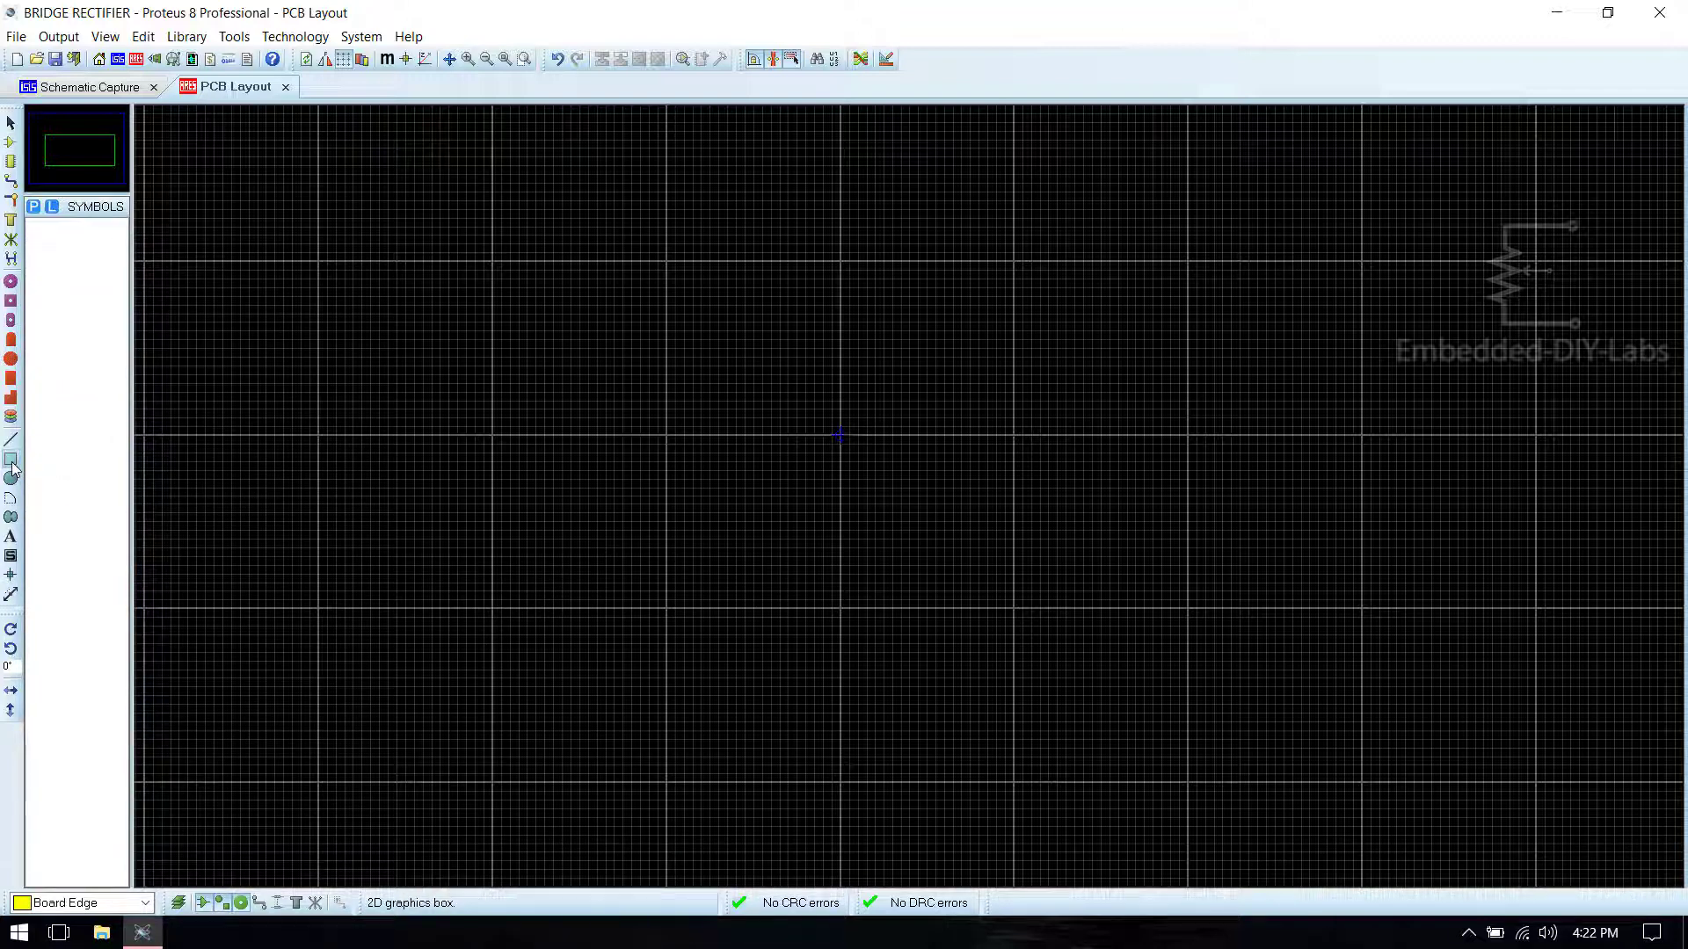
{"action": "left_click", "coordinate": [58, 905]}
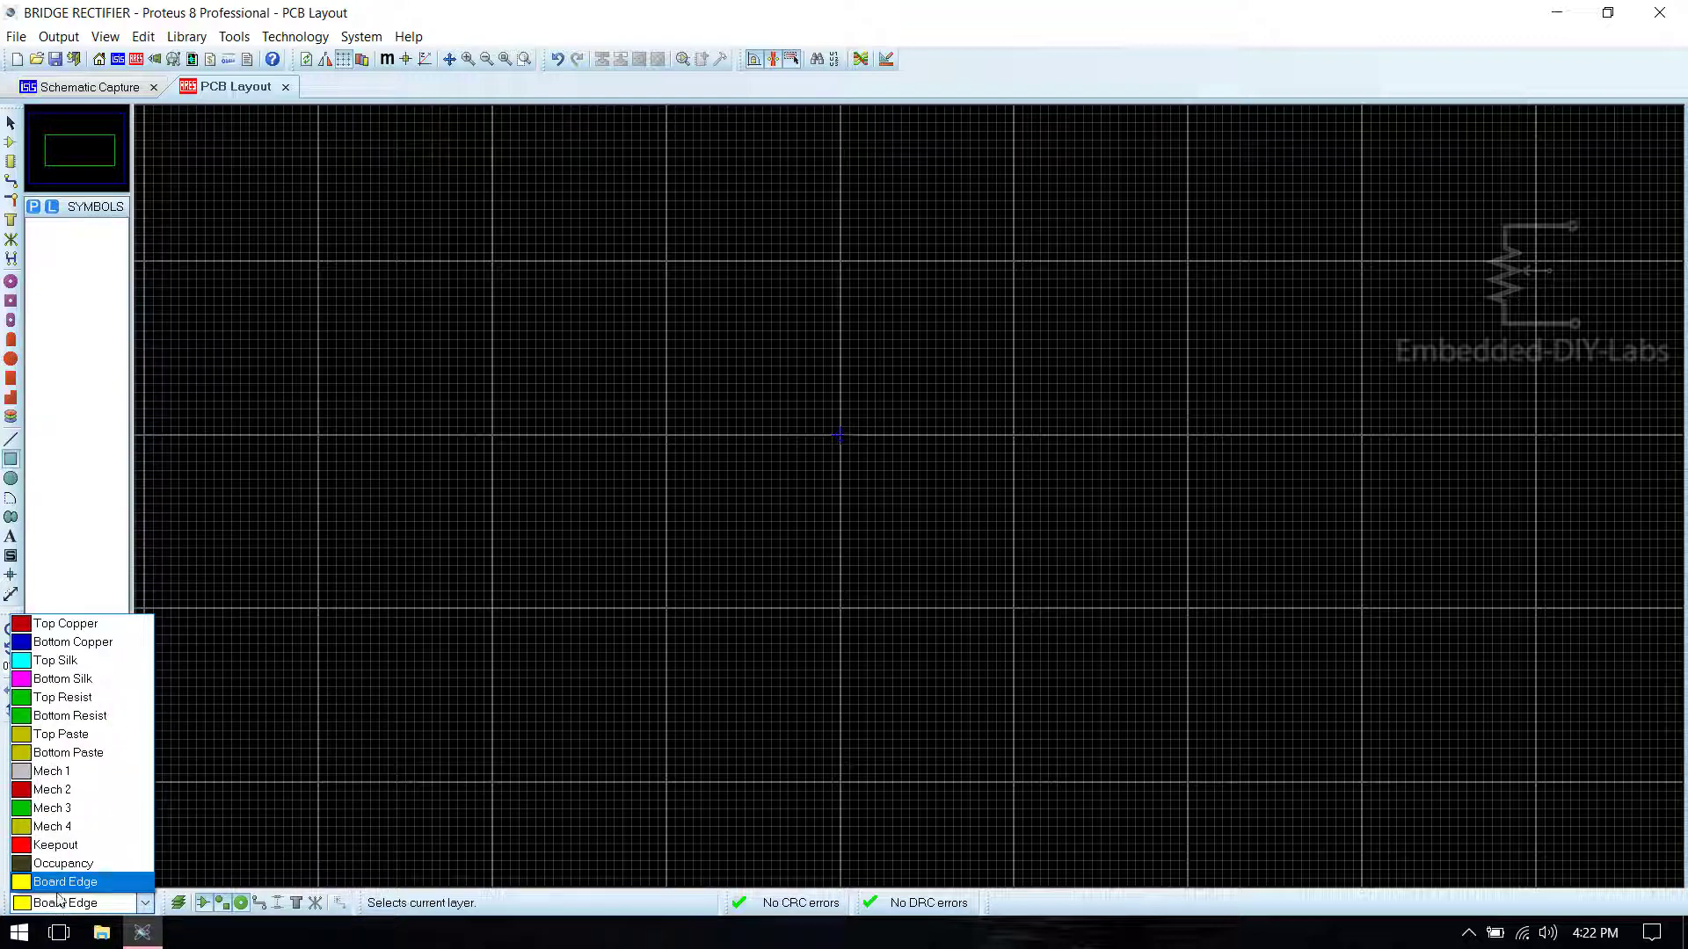
{"action": "left_click", "coordinate": [56, 884]}
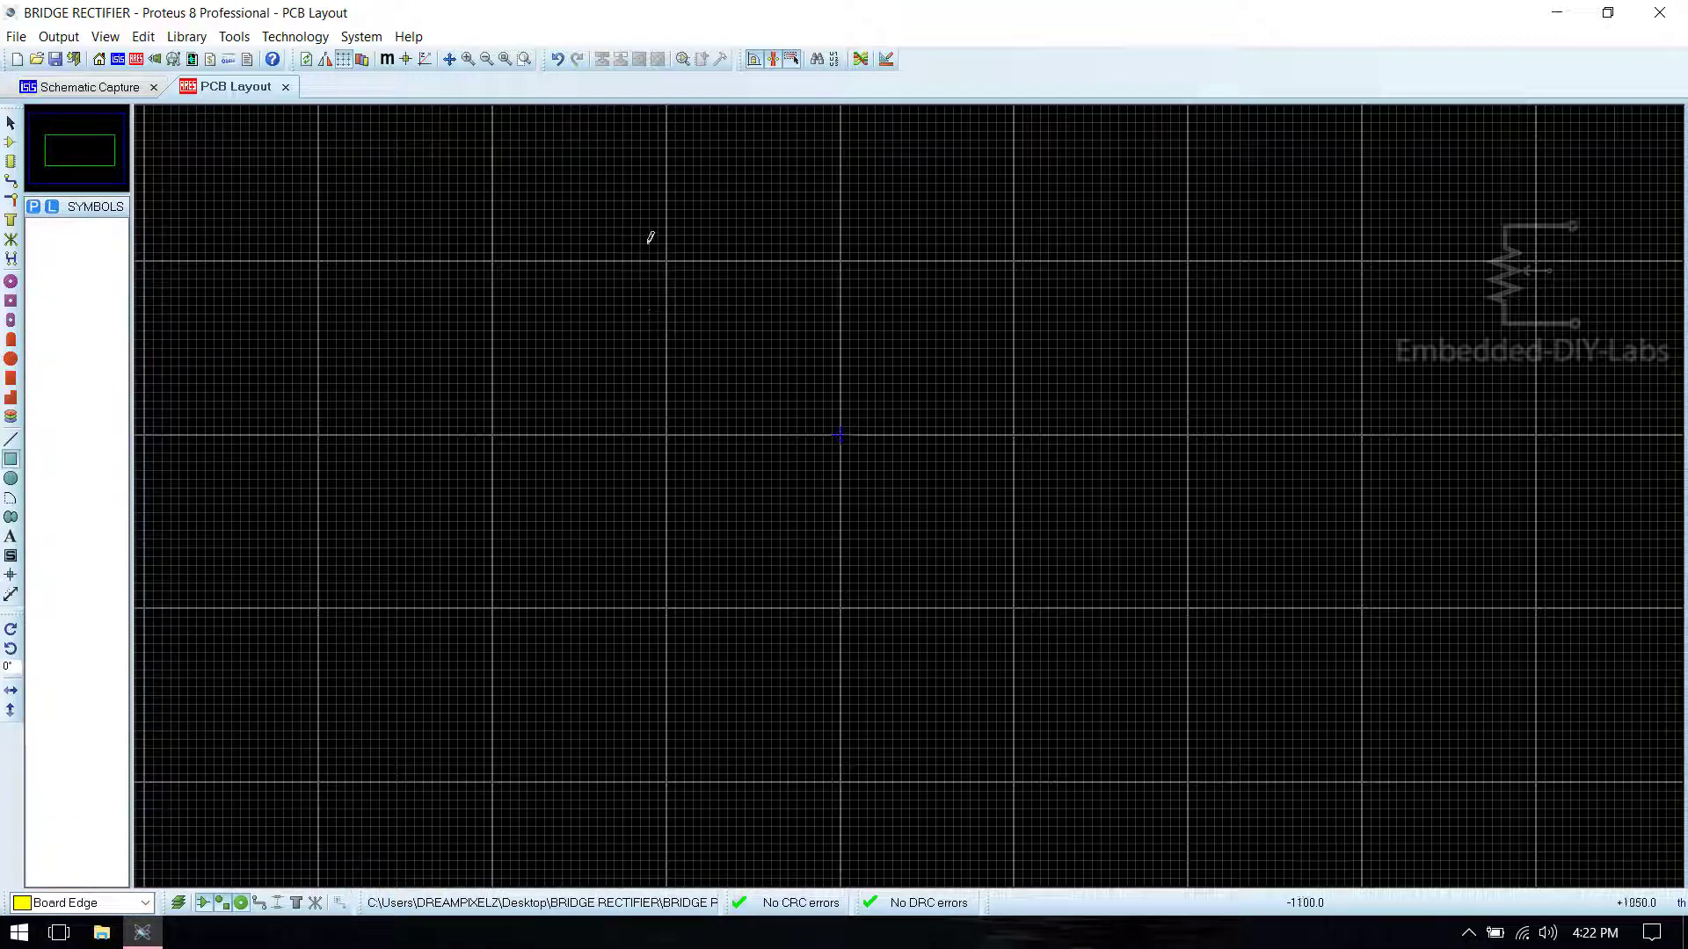
{"action": "left_click_drag", "start_coordinate": [667, 259], "coordinate": [1190, 601]}
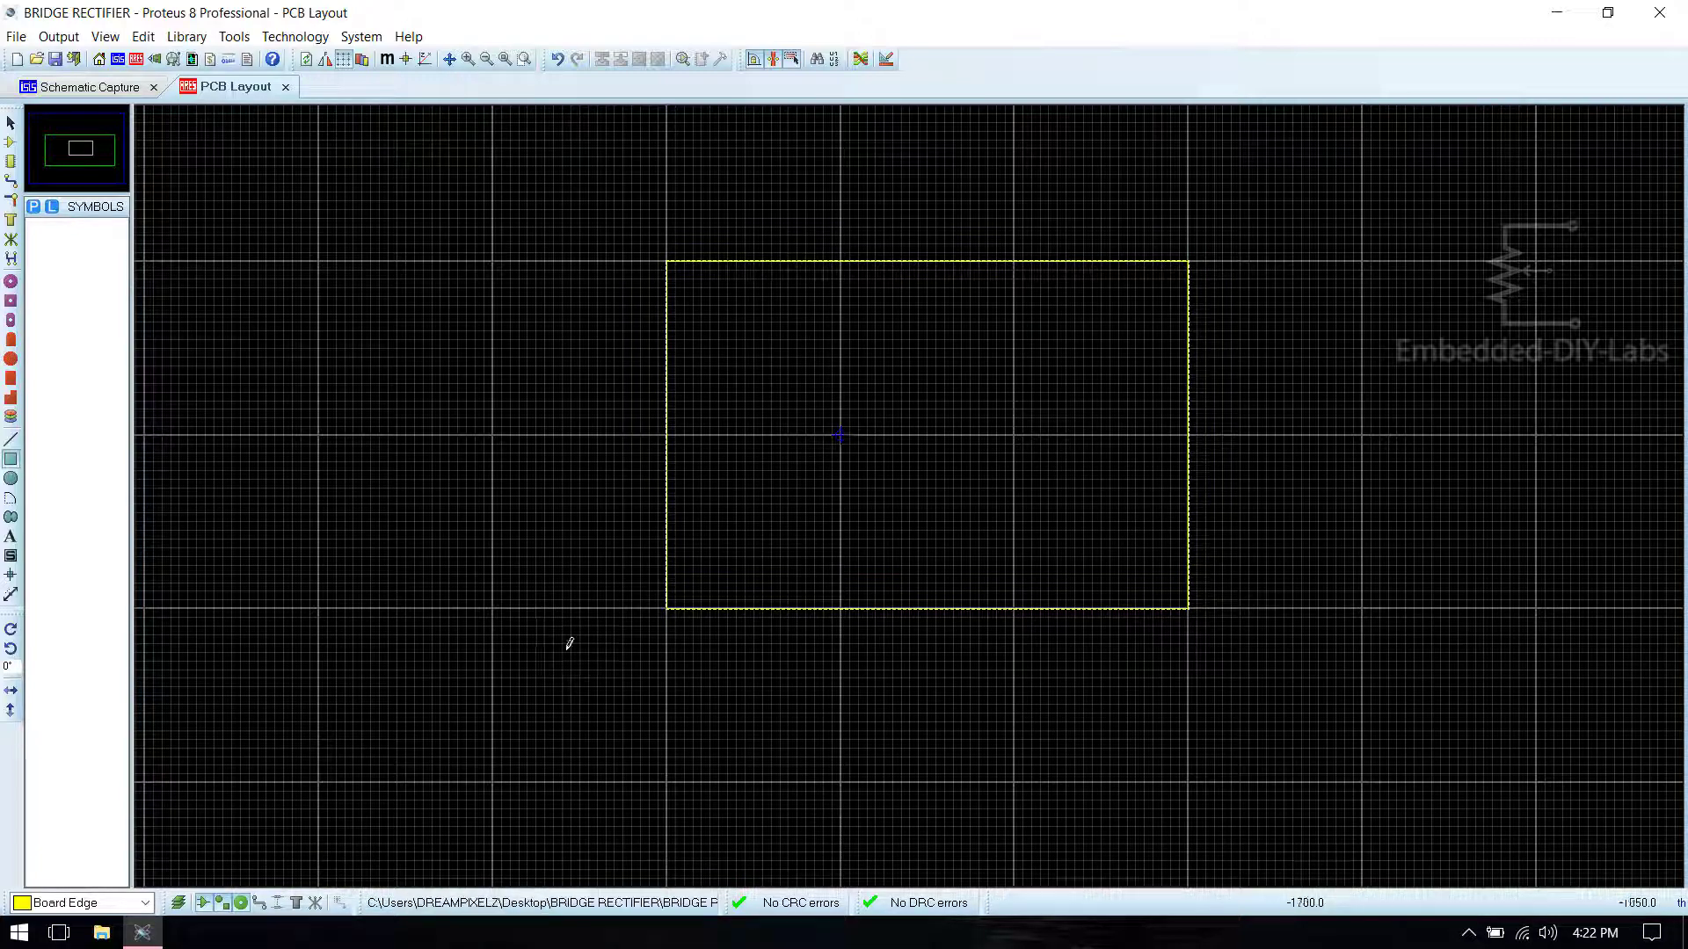
{"action": "key", "text": "ctrl+s"}
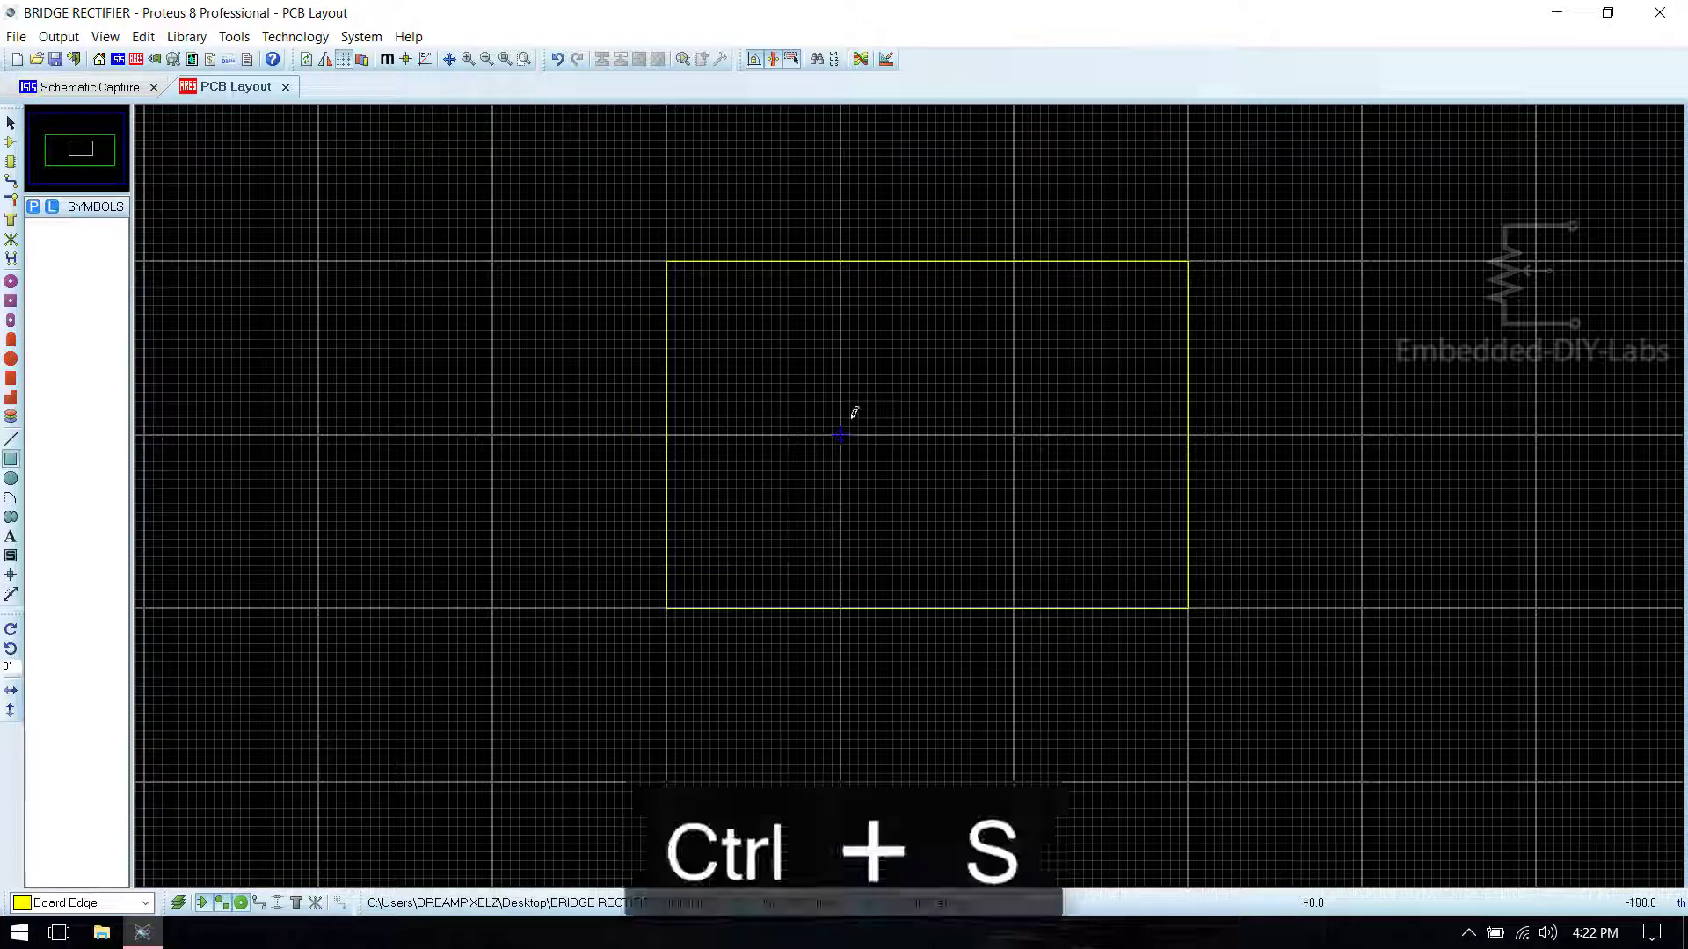
Step: Set the board outline's line width to 20th for this graphic only, without following the global style, and save
{"action": "right_click", "coordinate": [817, 261]}
{"action": "left_click", "coordinate": [858, 290]}
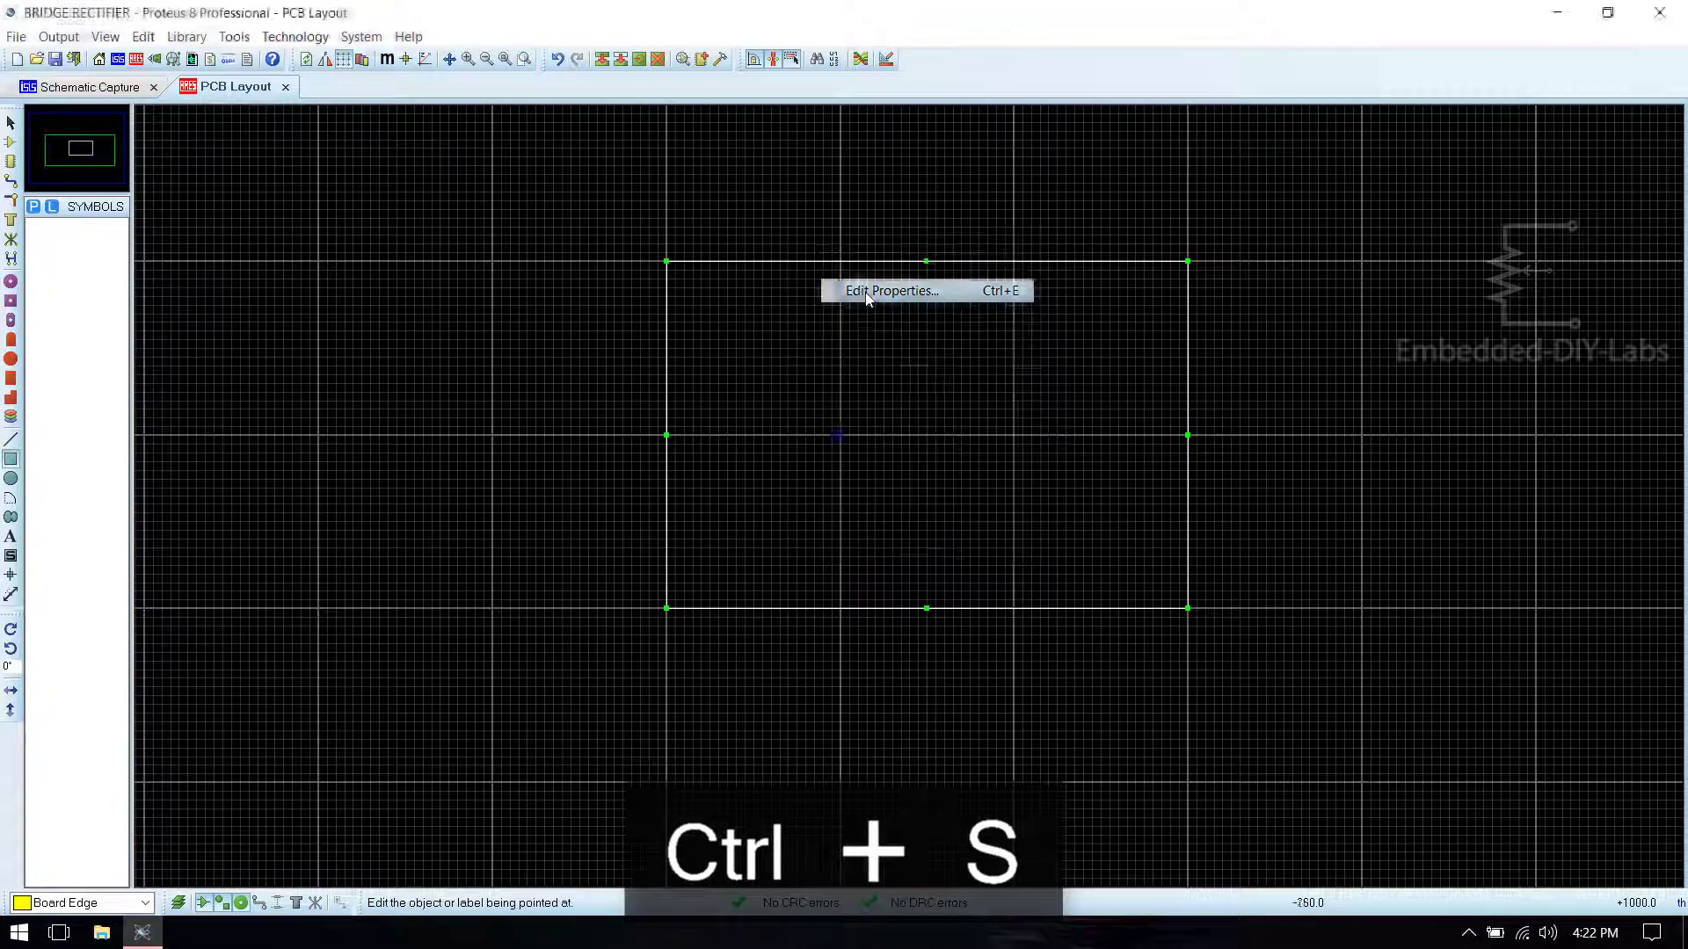
{"action": "left_click", "coordinate": [873, 429]}
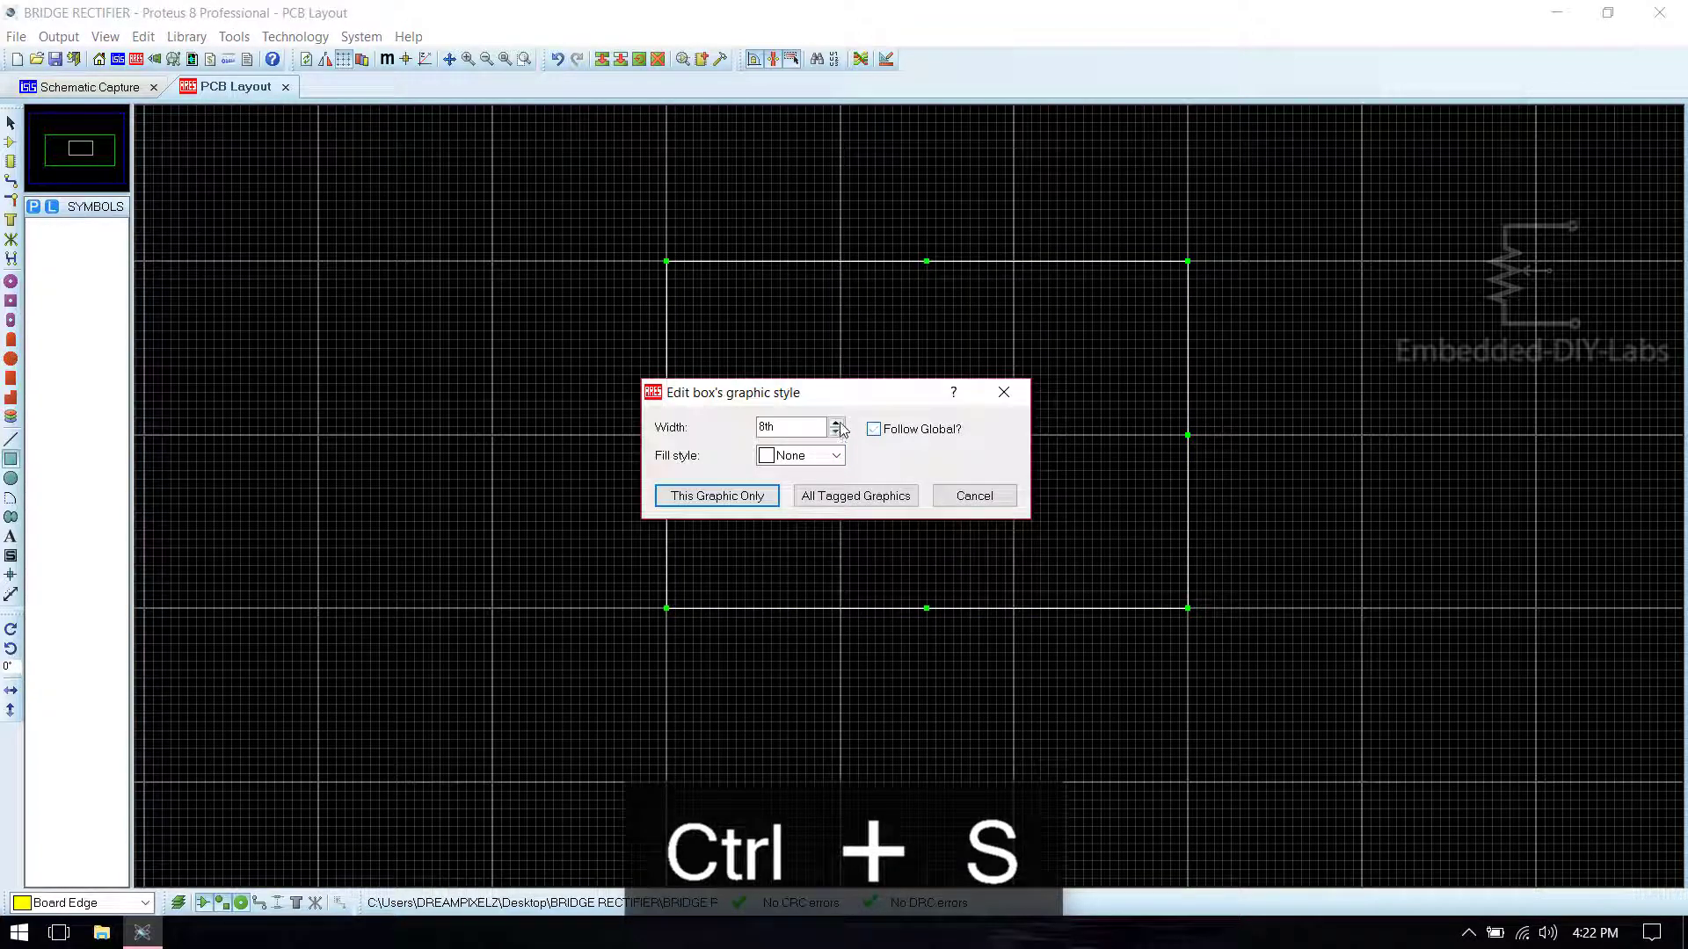
{"action": "left_click_drag", "start_coordinate": [766, 427], "coordinate": [747, 425]}
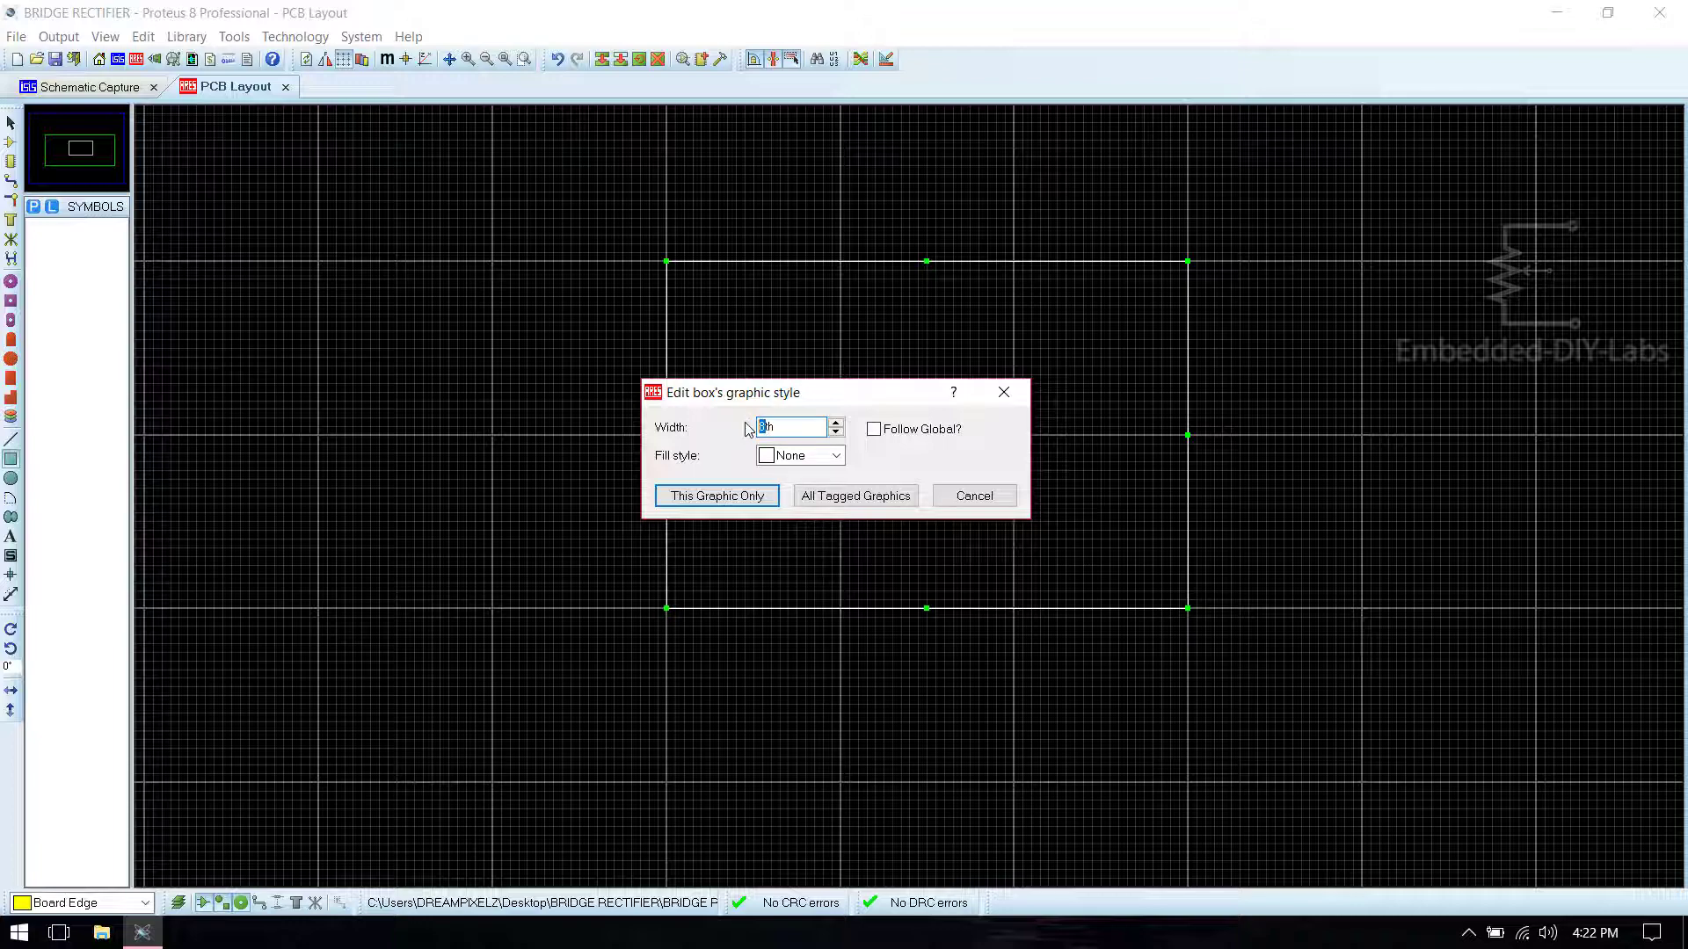
{"action": "type", "text": "20"}
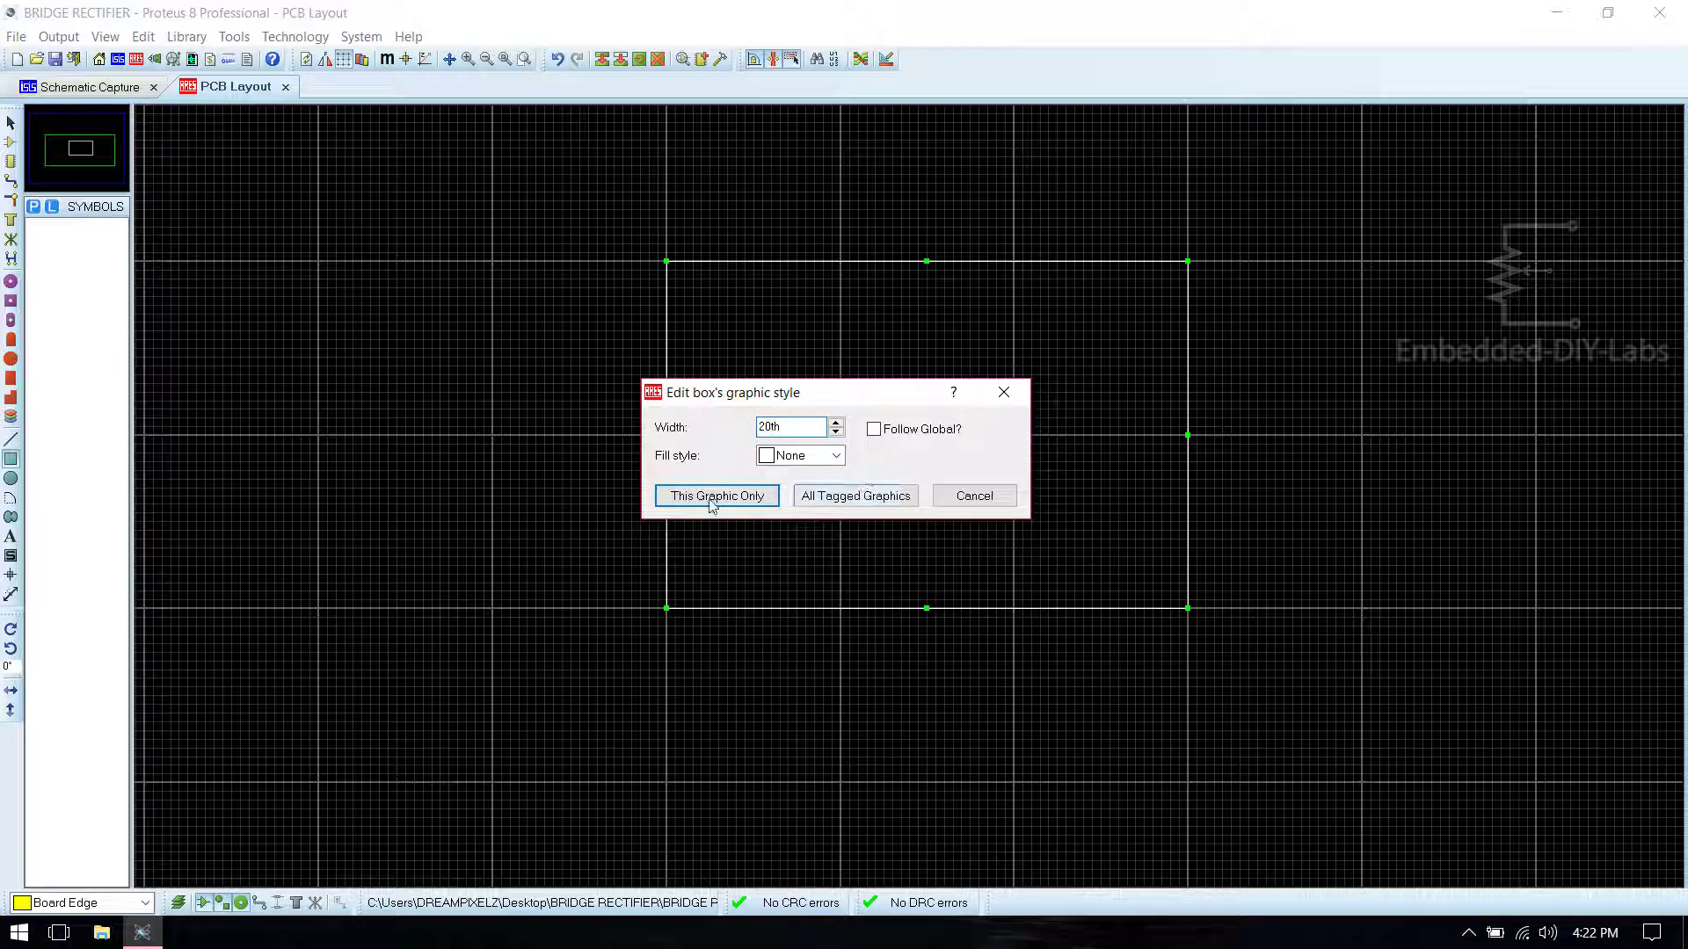
{"action": "left_click", "coordinate": [716, 496]}
{"action": "left_click", "coordinate": [821, 425]}
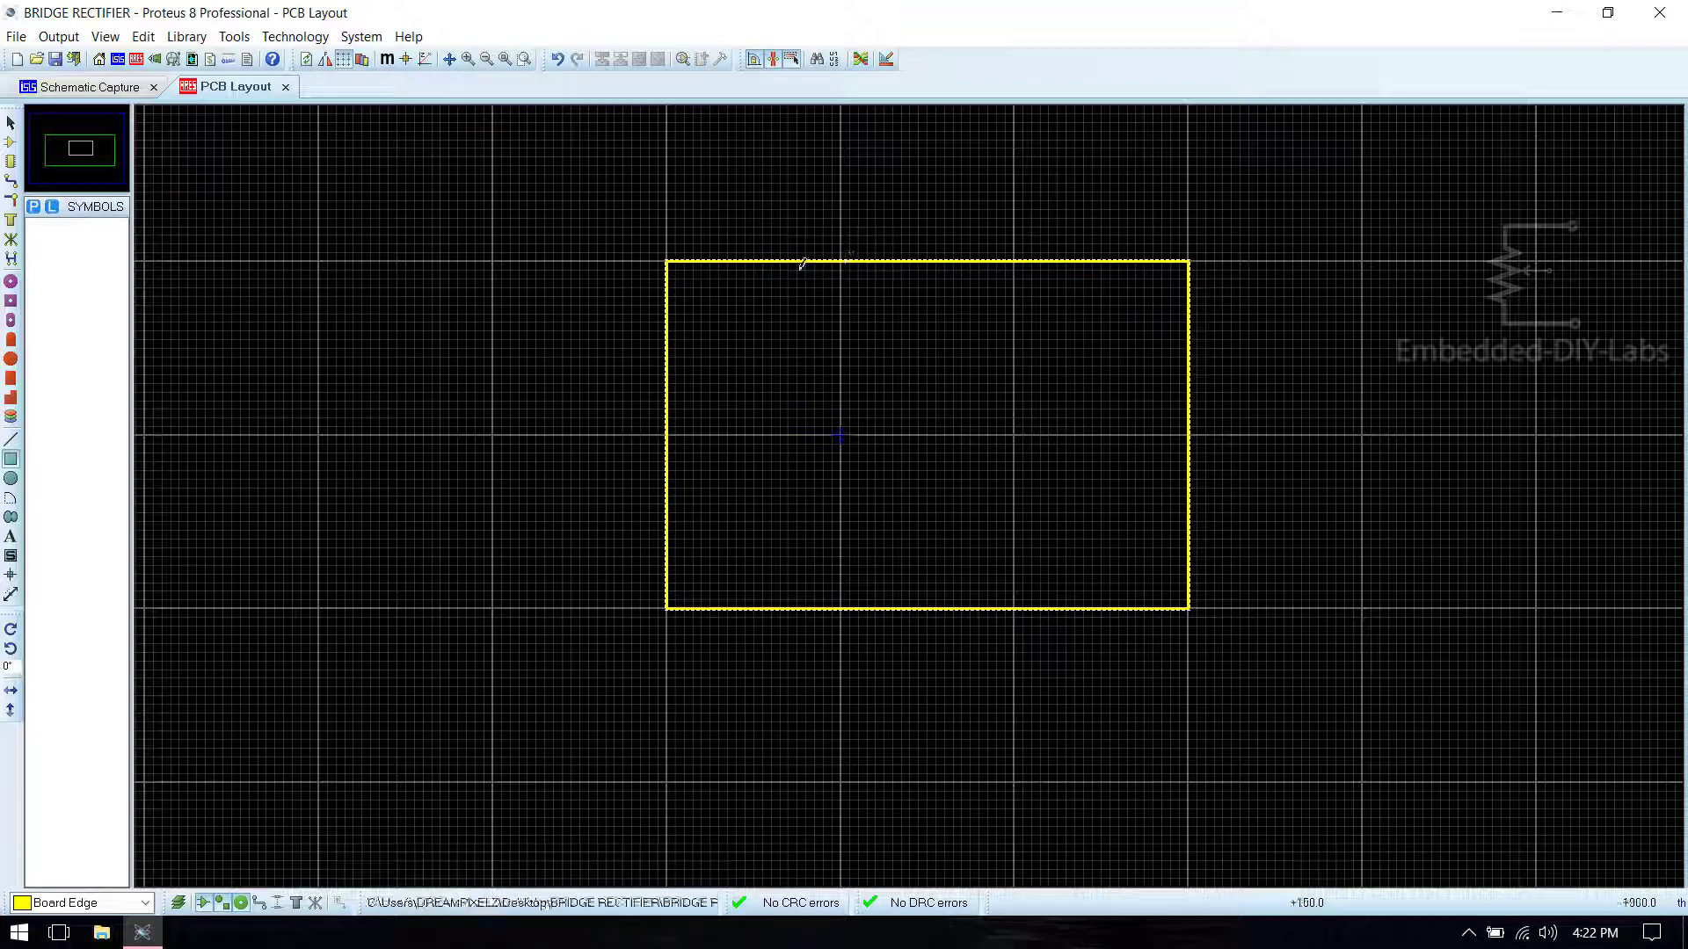
{"action": "key", "text": "ctrl+s"}
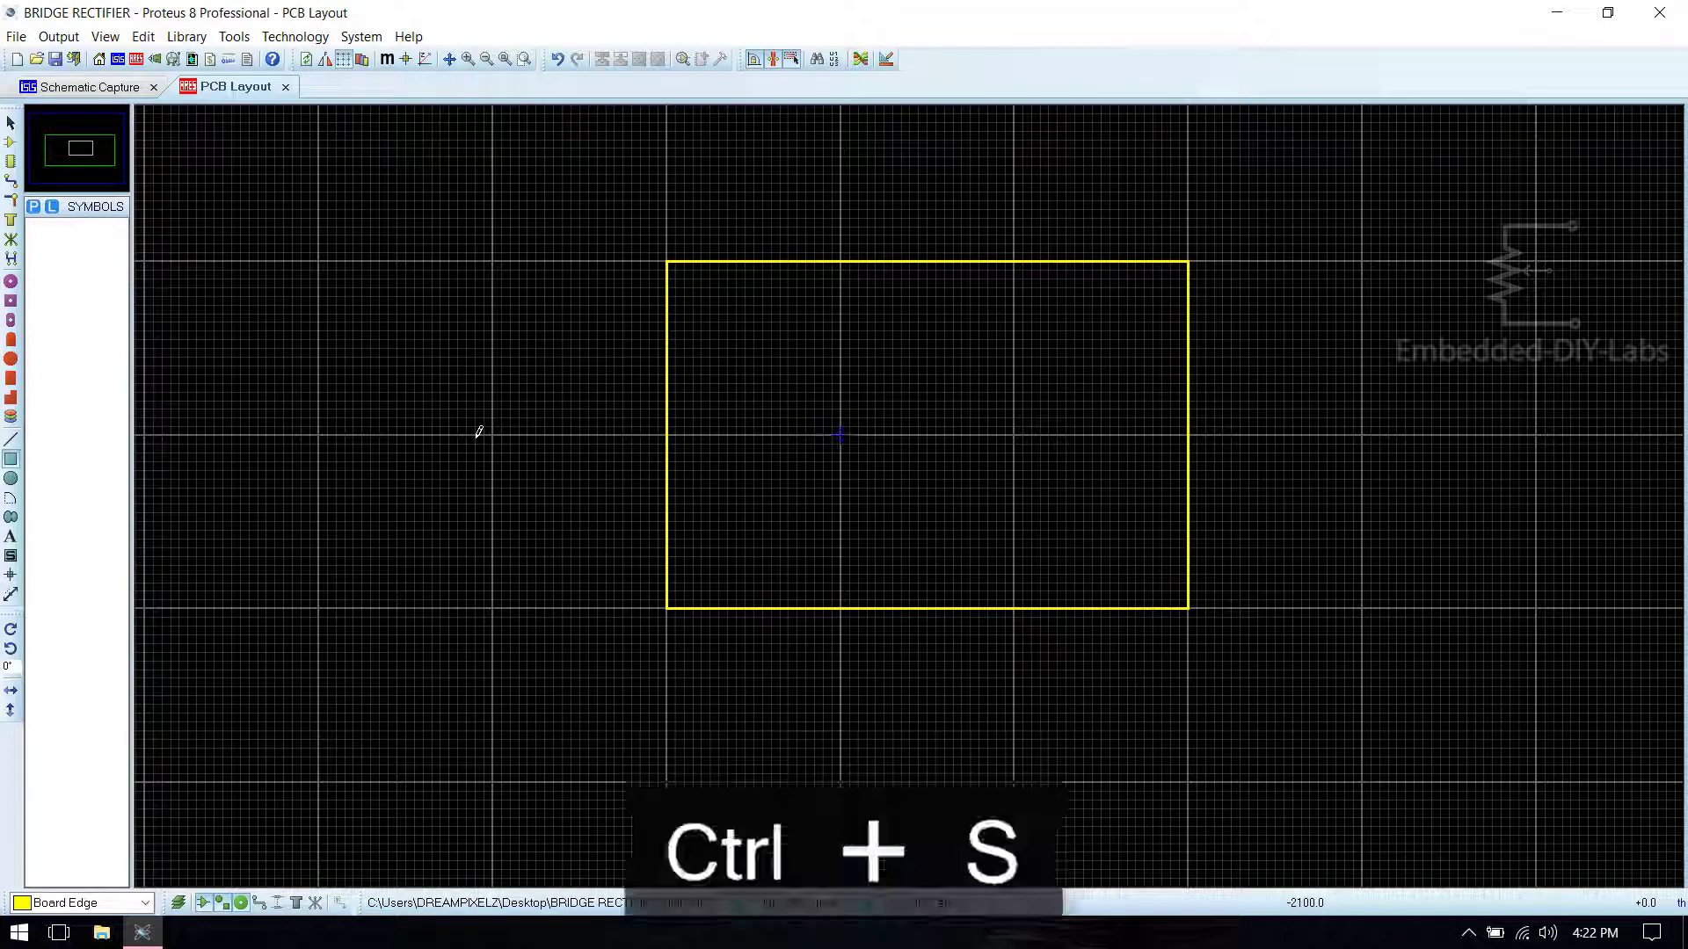
Step: Auto-place all listed components on the board with the default Auto Placer settings, and undo the placement
{"action": "left_click", "coordinate": [10, 144]}
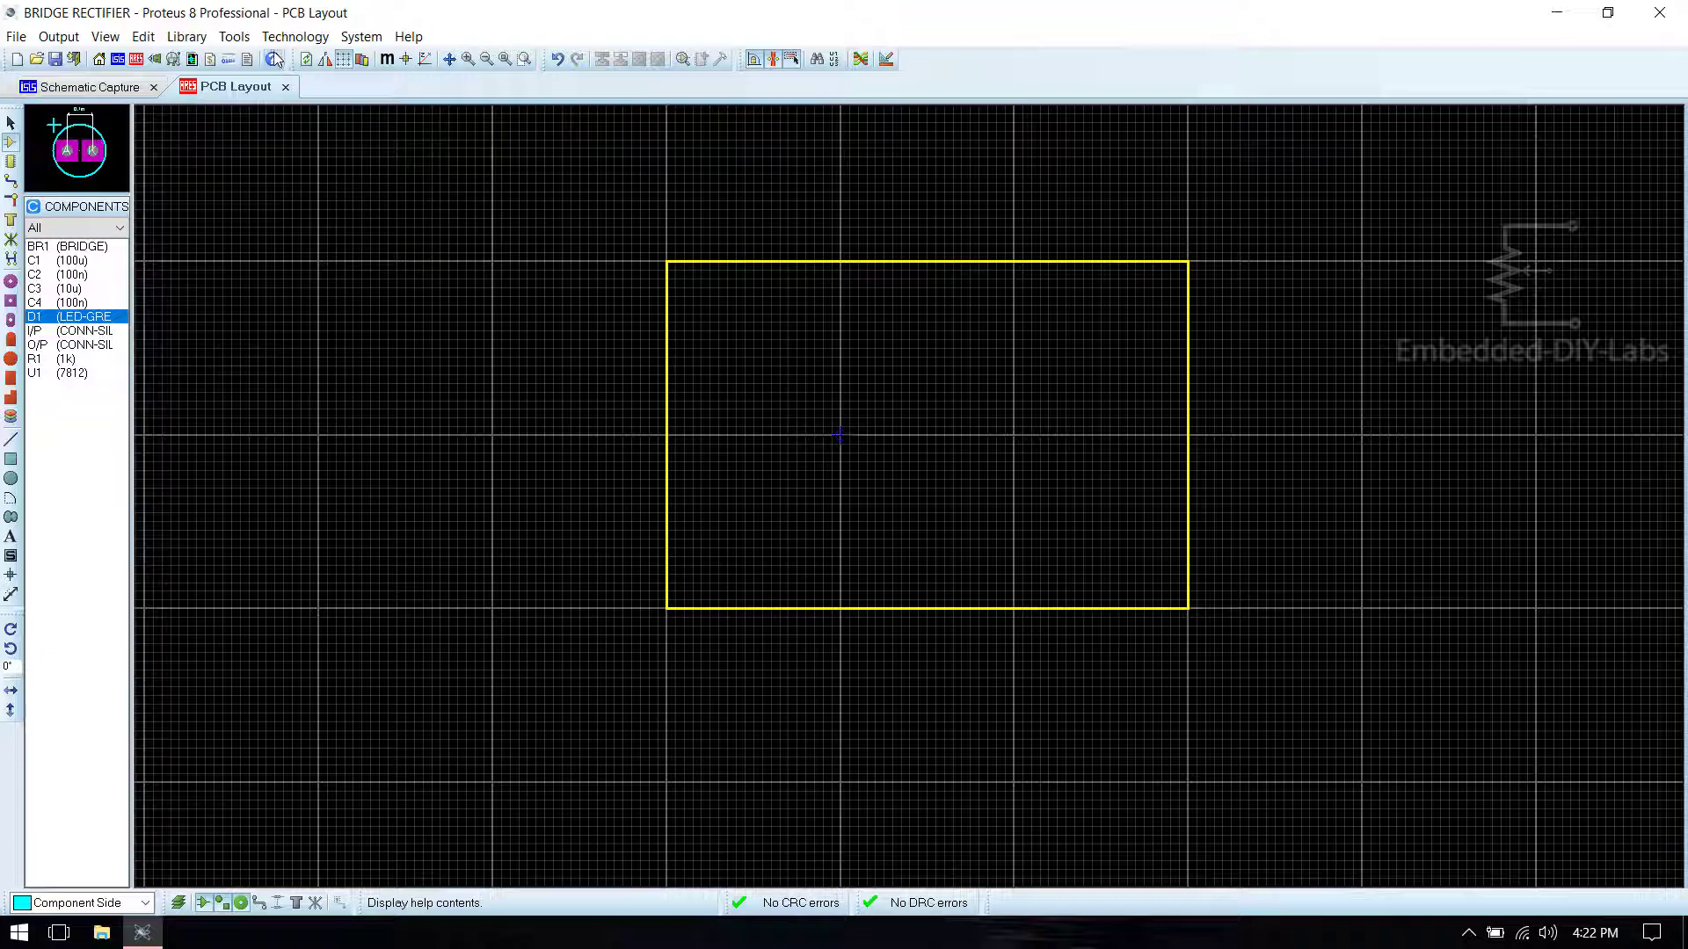
{"action": "left_click", "coordinate": [233, 36]}
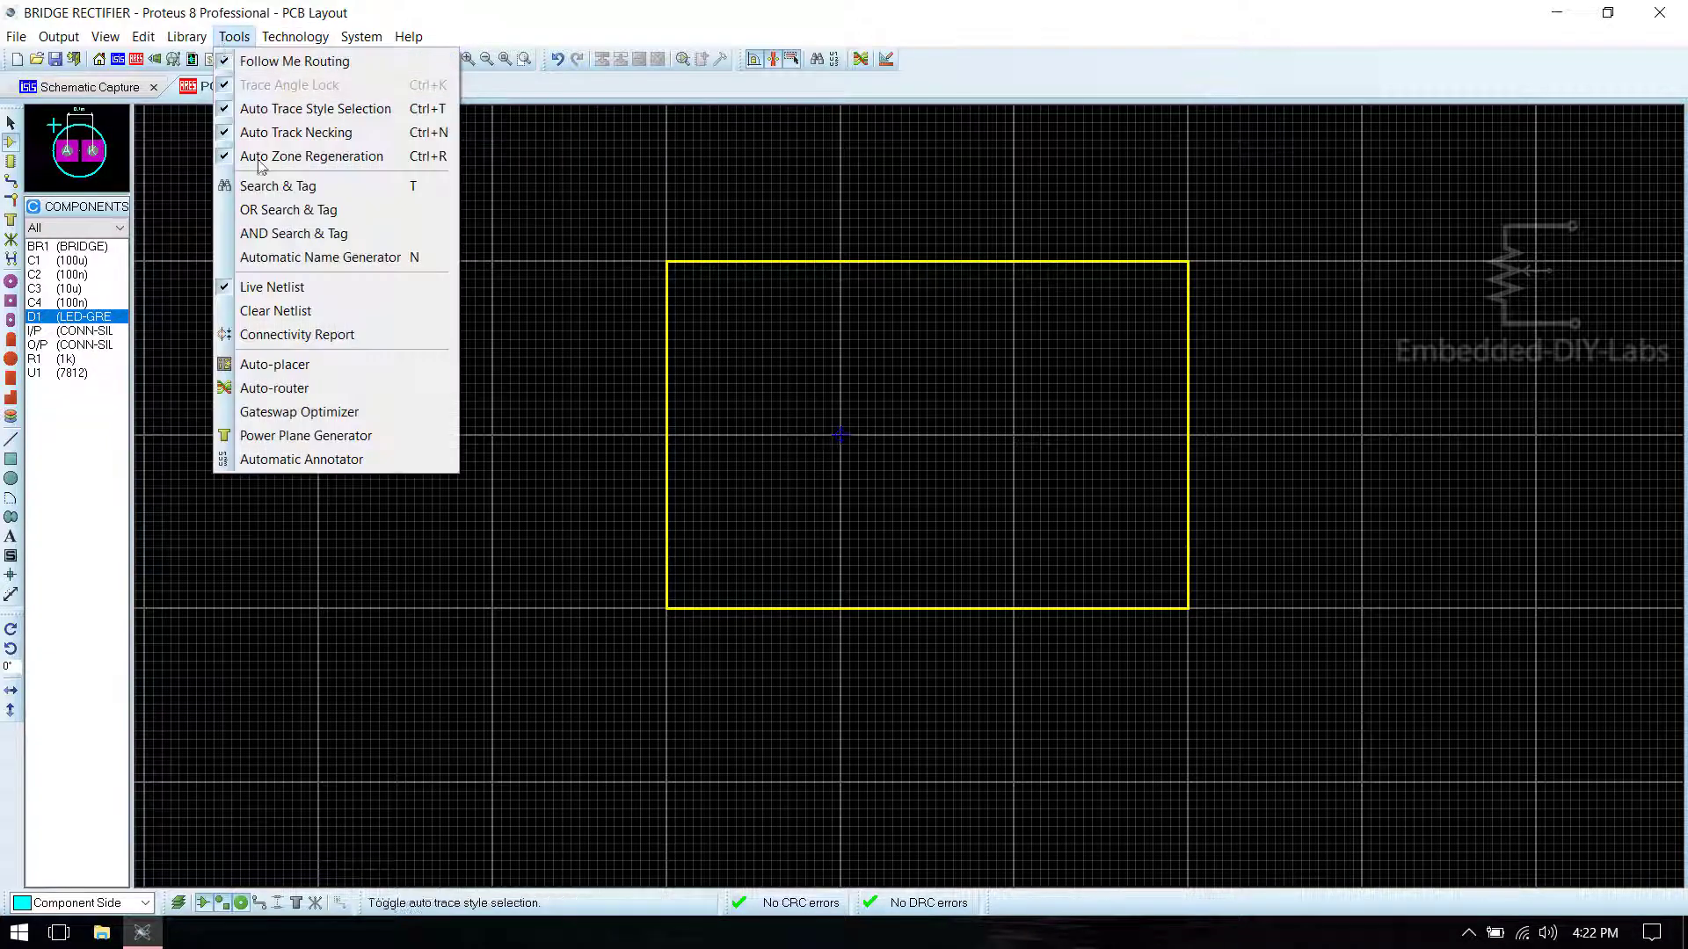
{"action": "left_click", "coordinate": [280, 366]}
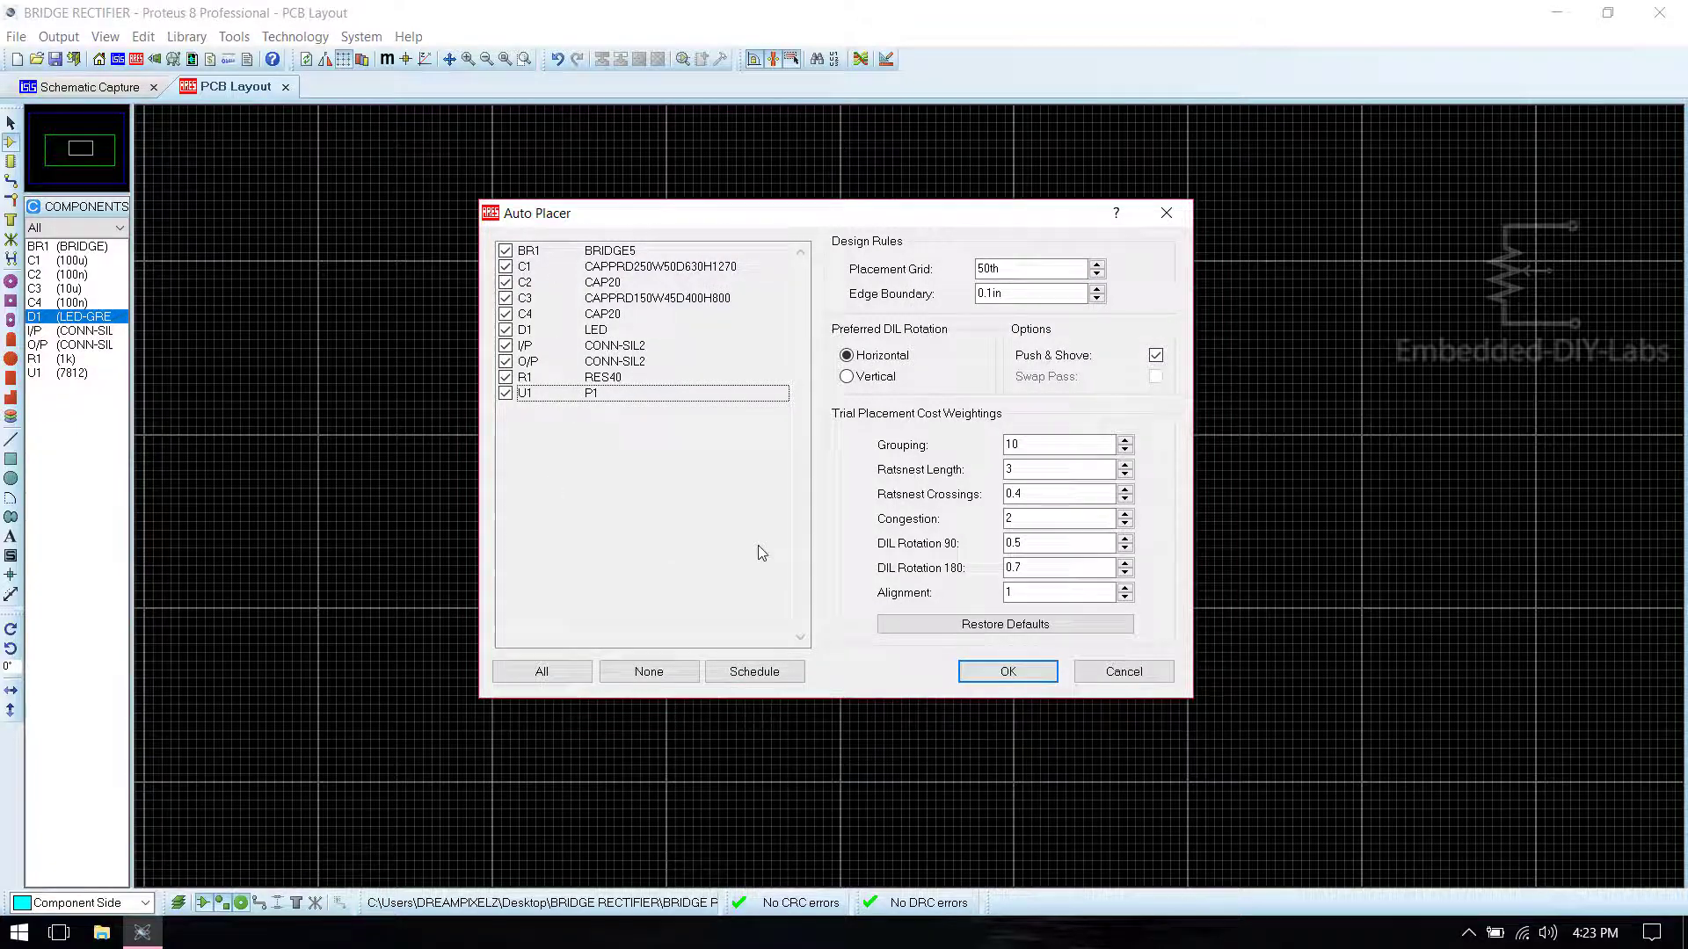
{"action": "left_click", "coordinate": [992, 675]}
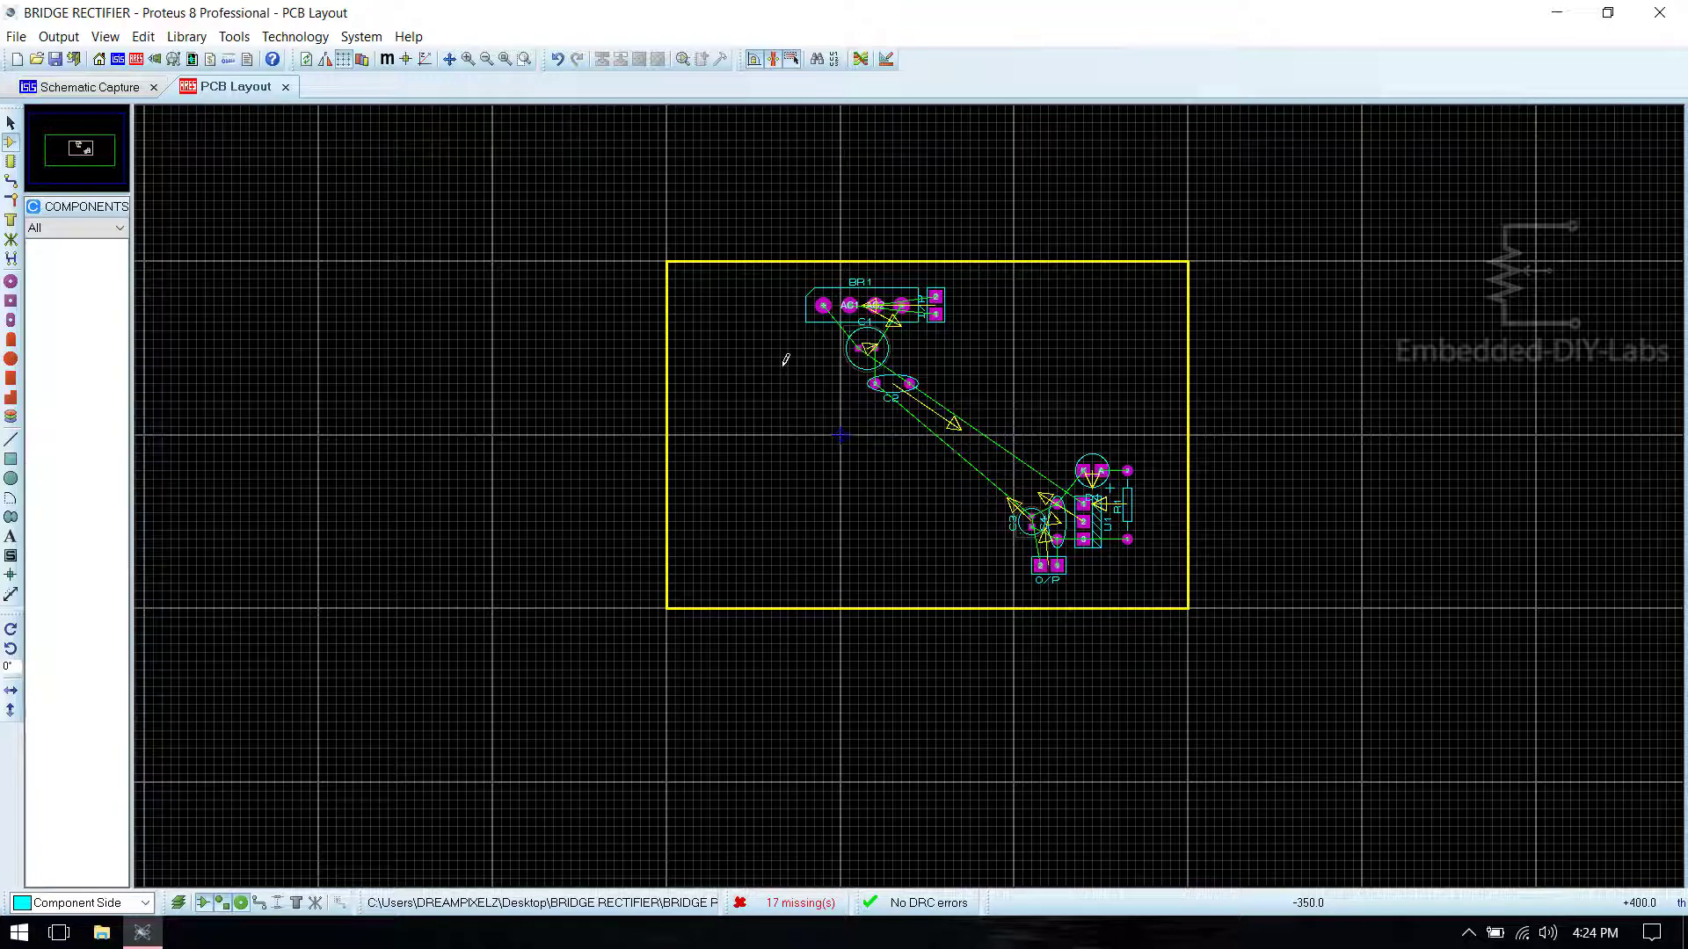
{"action": "key", "text": "ctrl+z"}
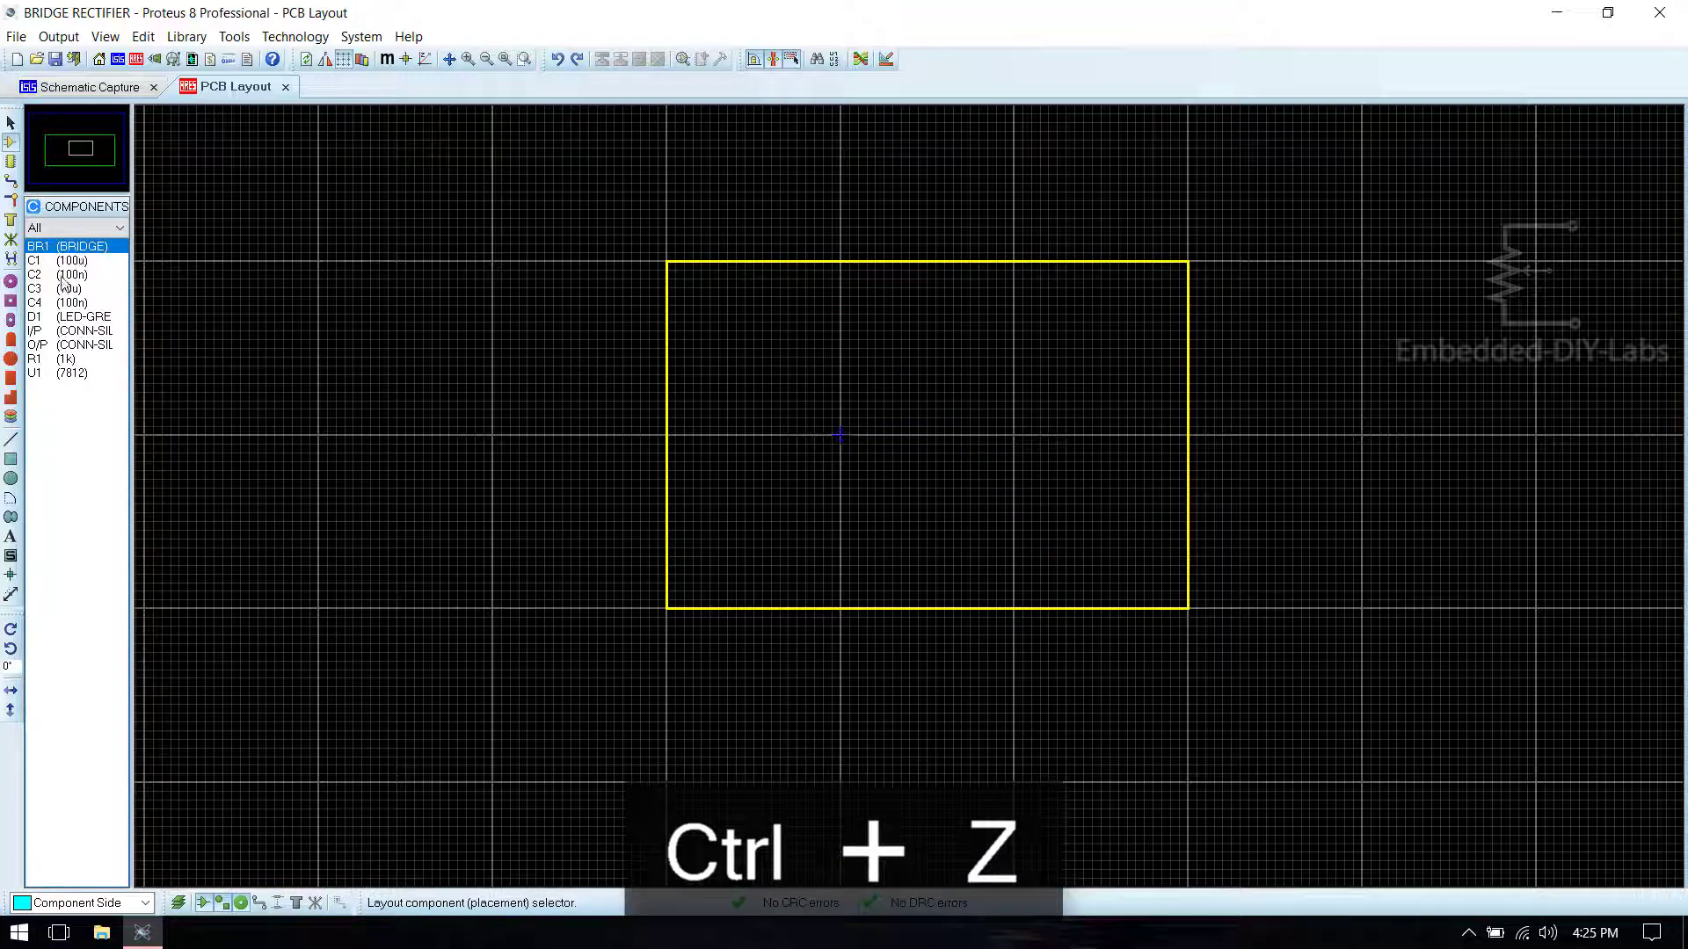
Step: Place the I/P connector inside the board outline near its left edge
{"action": "left_click", "coordinate": [80, 332]}
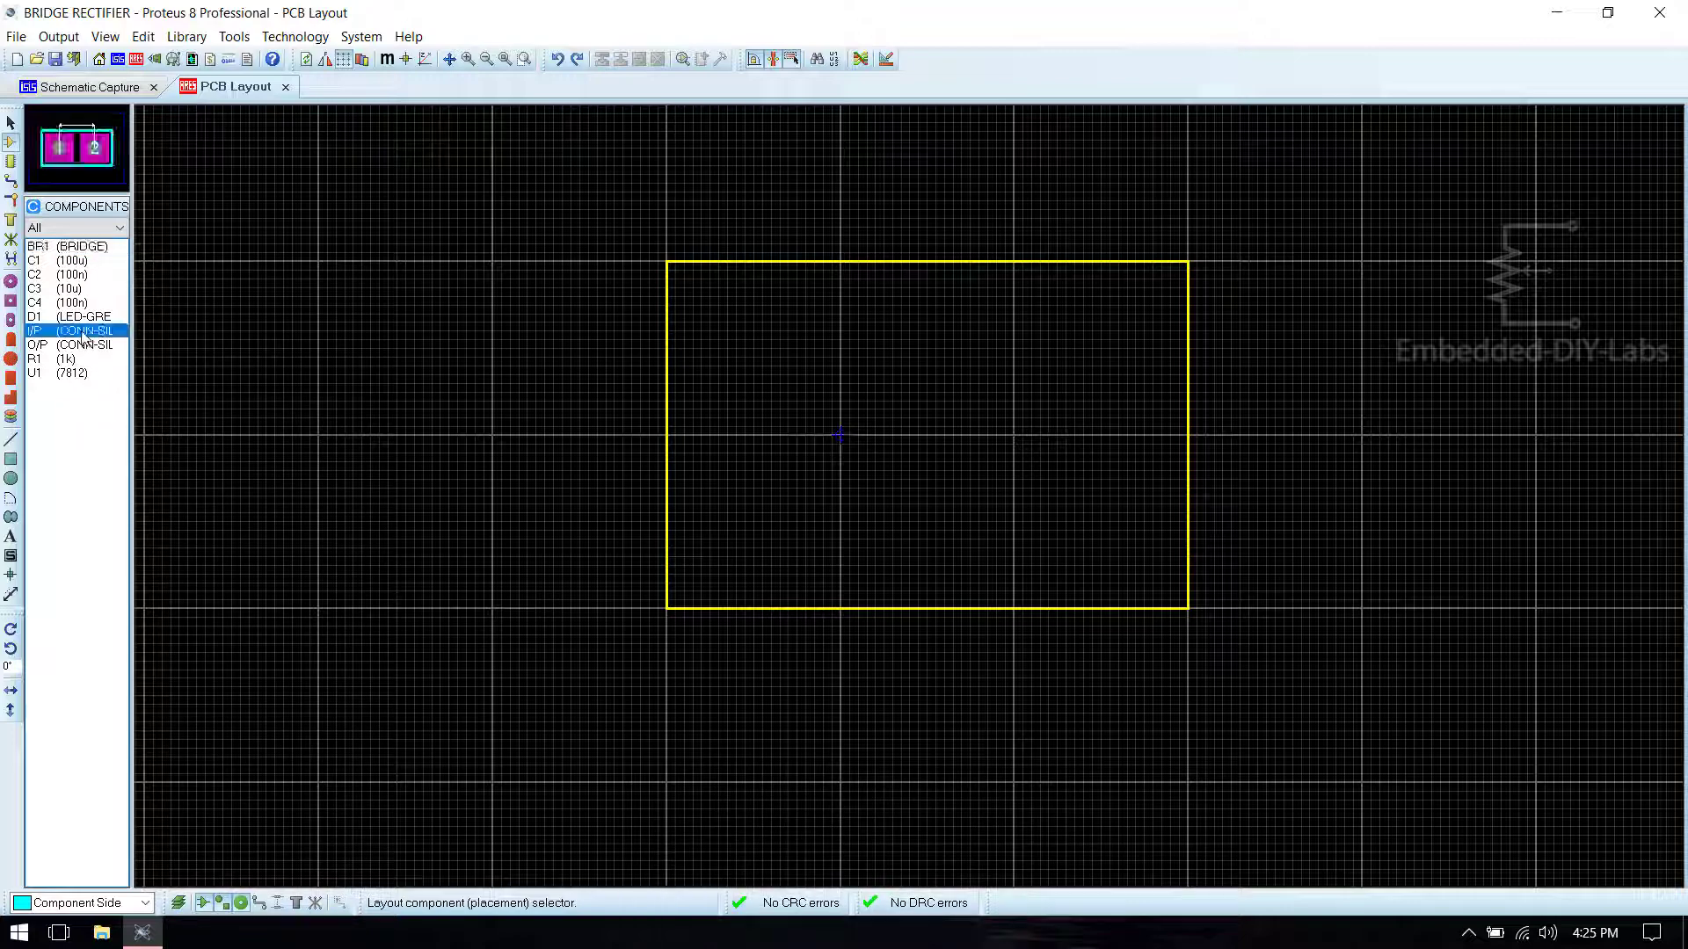
{"action": "left_click", "coordinate": [718, 424]}
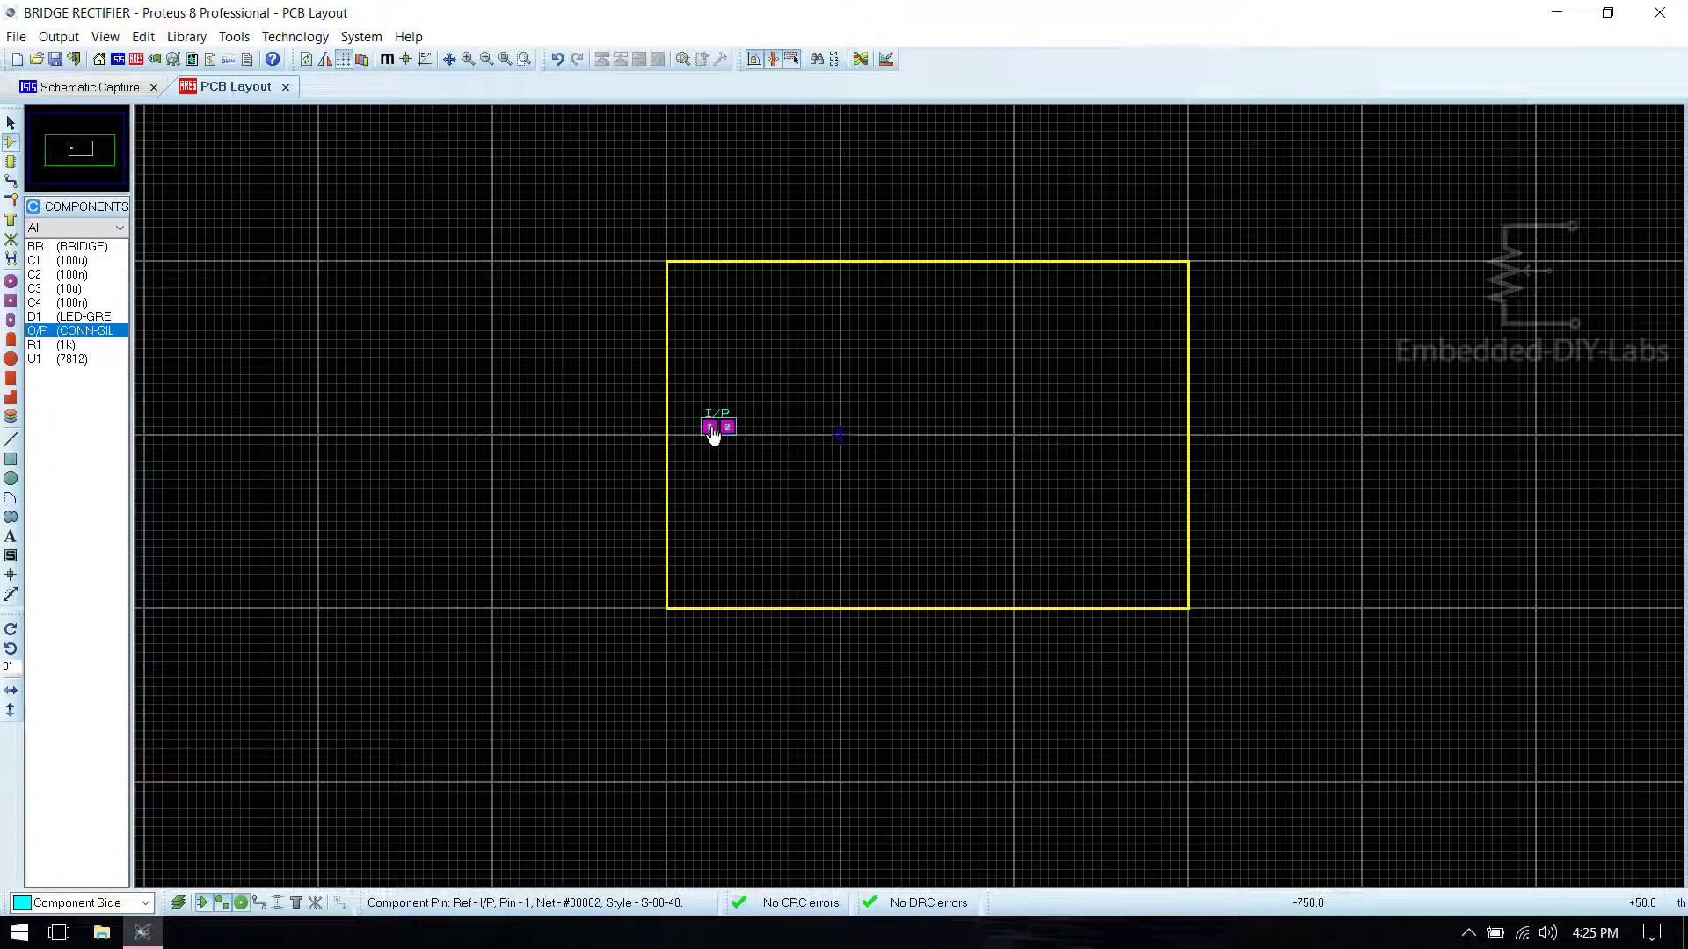
{"action": "right_click", "coordinate": [729, 419]}
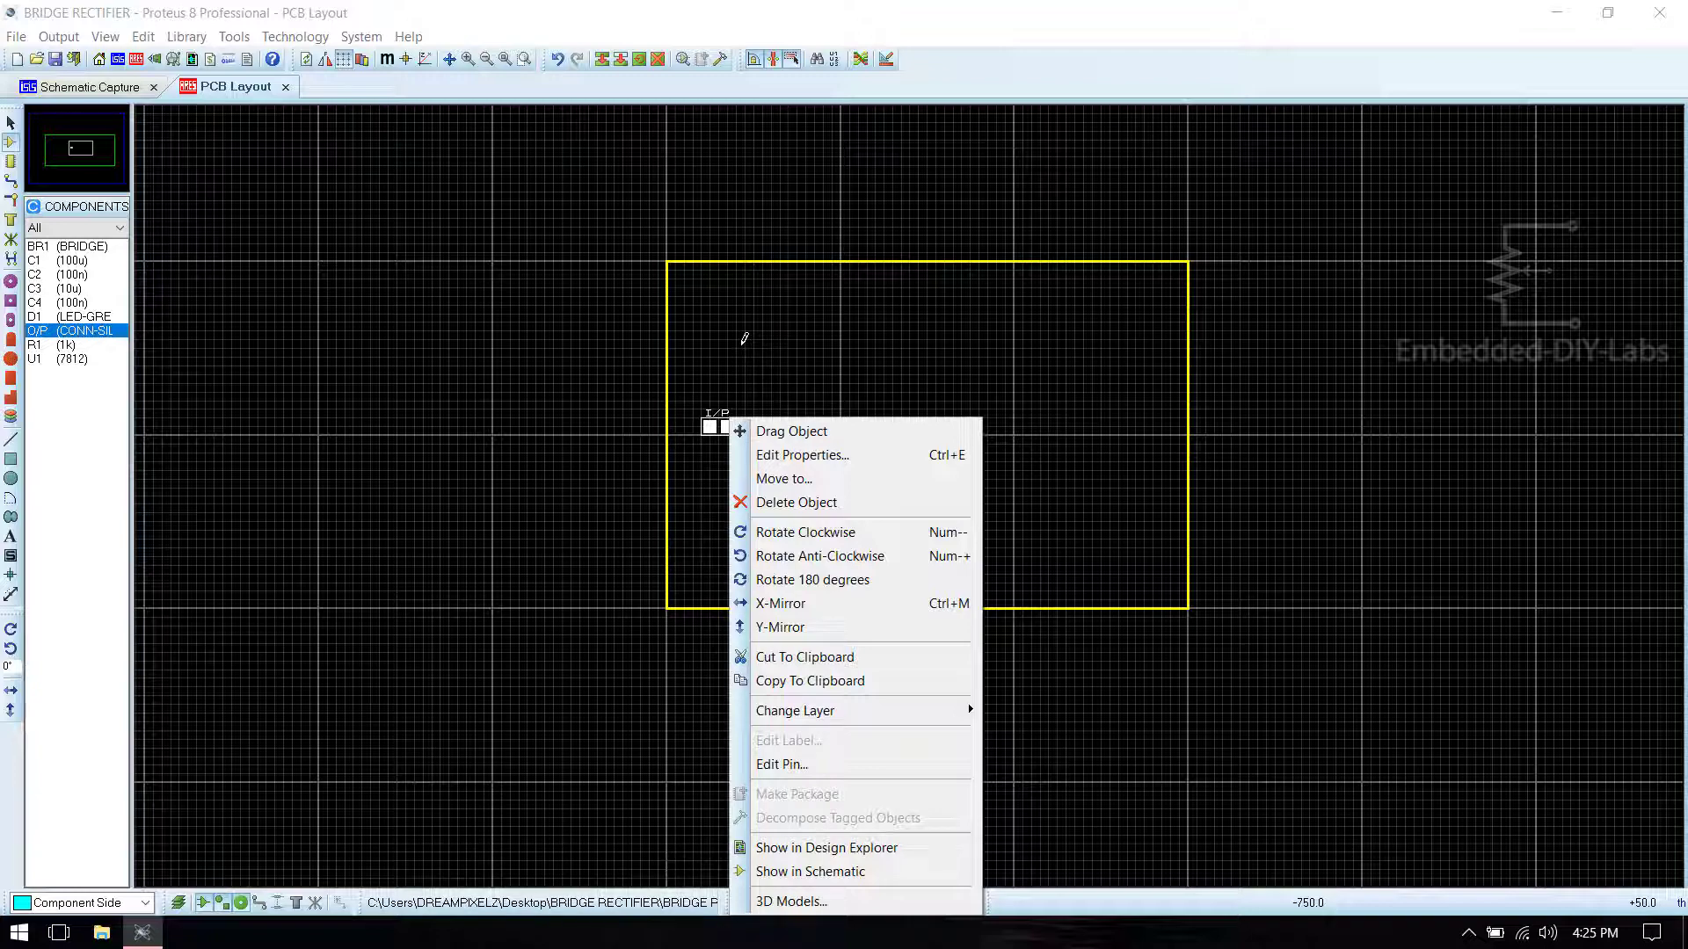
{"action": "key", "text": "Escape"}
Step: Place bridge BR1 to the right of the I/P connector and rotate it 90° clockwise so its pins run vertically
{"action": "left_click", "coordinate": [84, 247]}
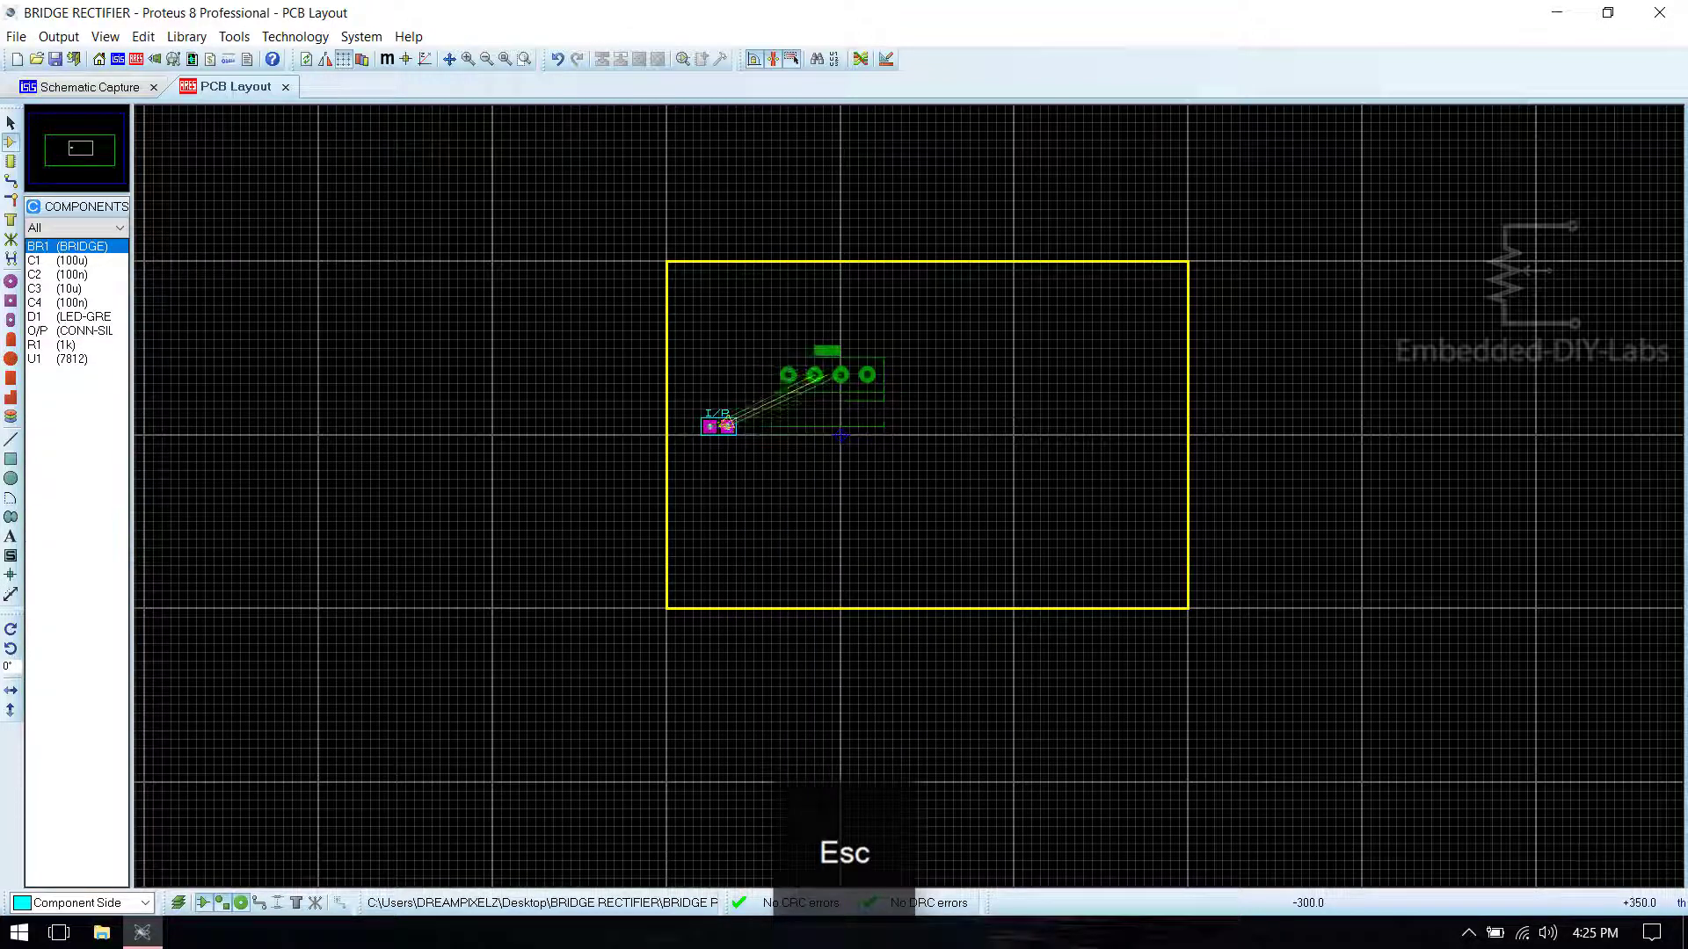
{"action": "left_click", "coordinate": [803, 381]}
{"action": "right_click", "coordinate": [804, 380]}
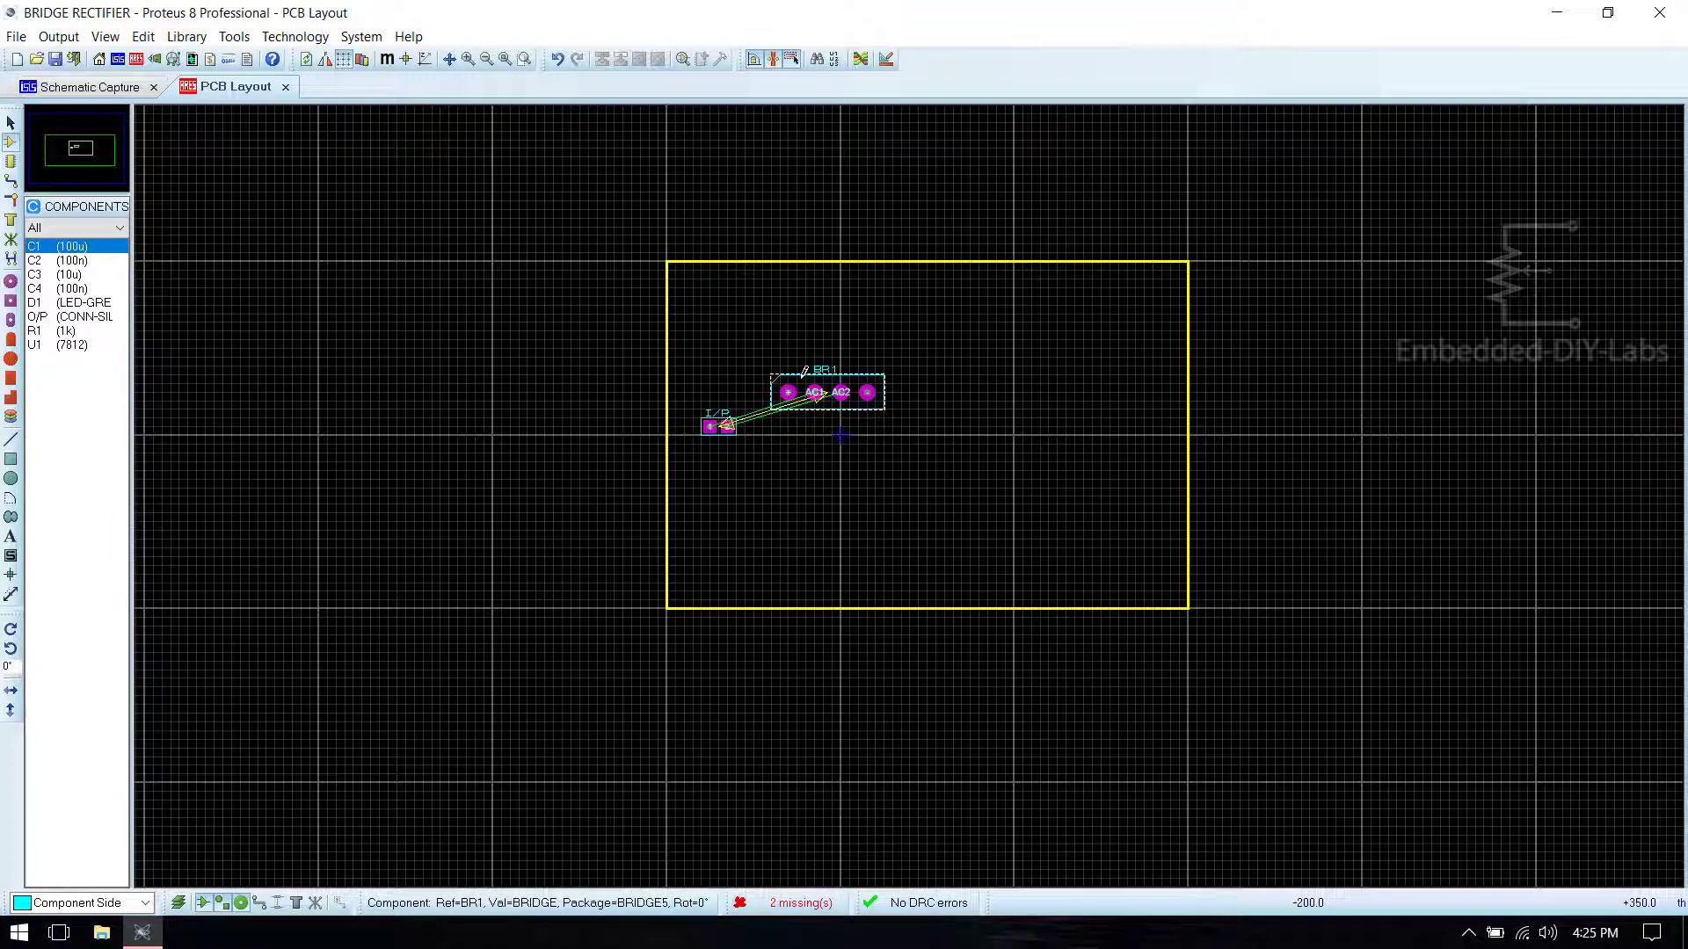
{"action": "left_click", "coordinate": [872, 485]}
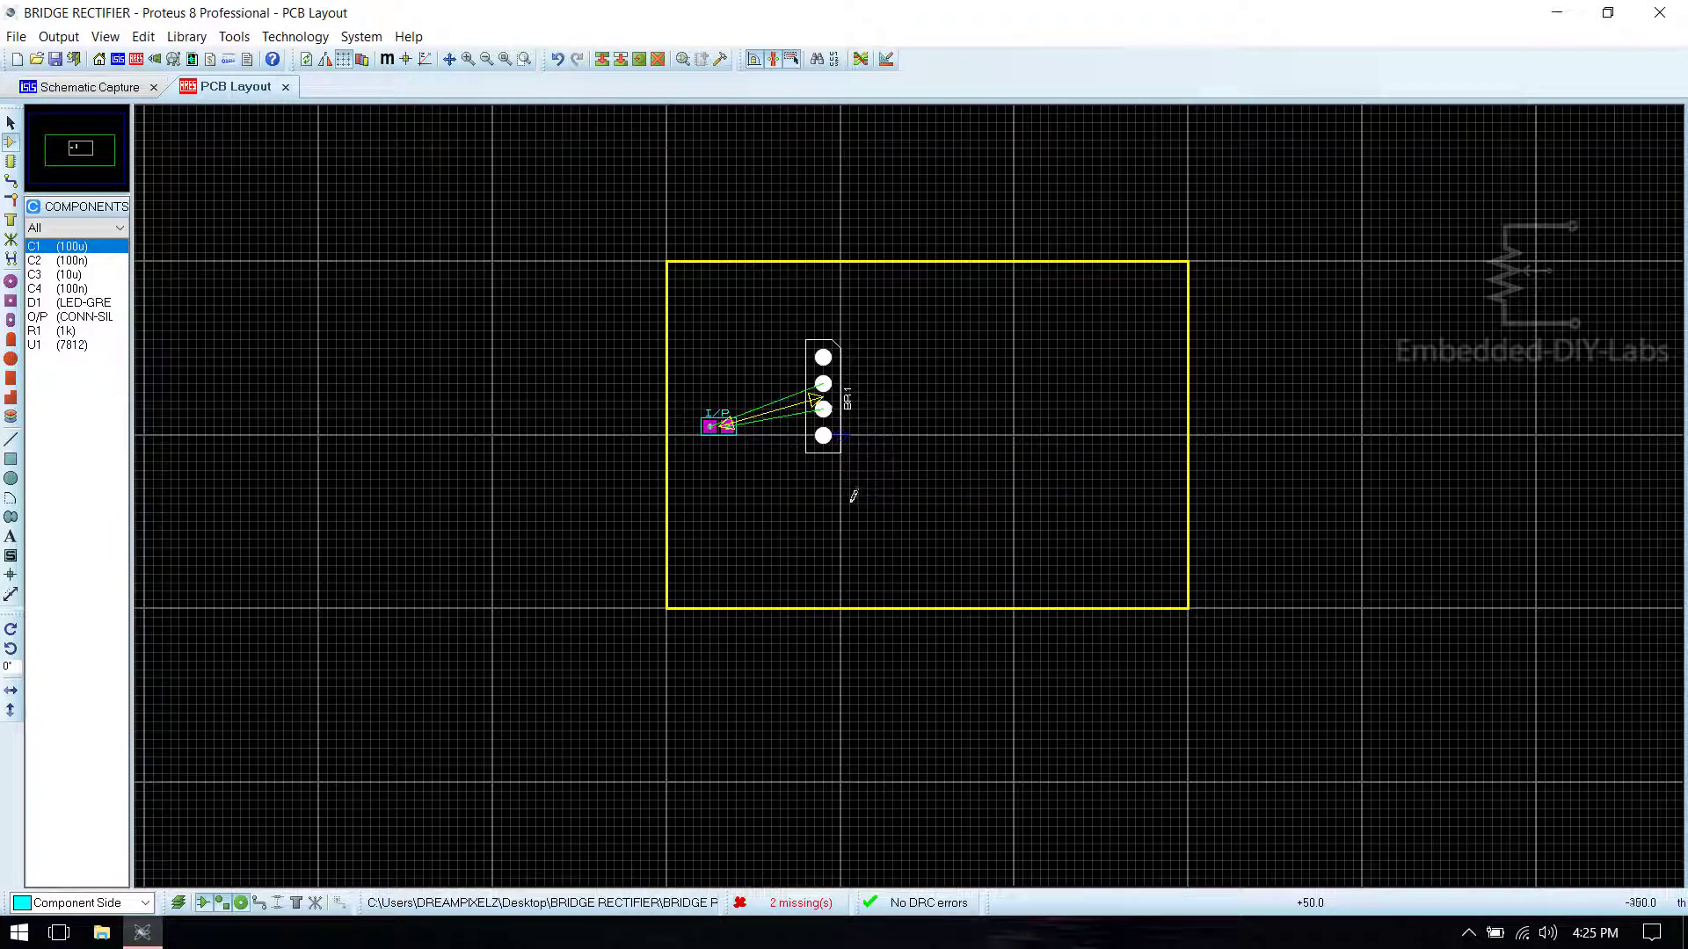
{"action": "left_click", "coordinate": [842, 519]}
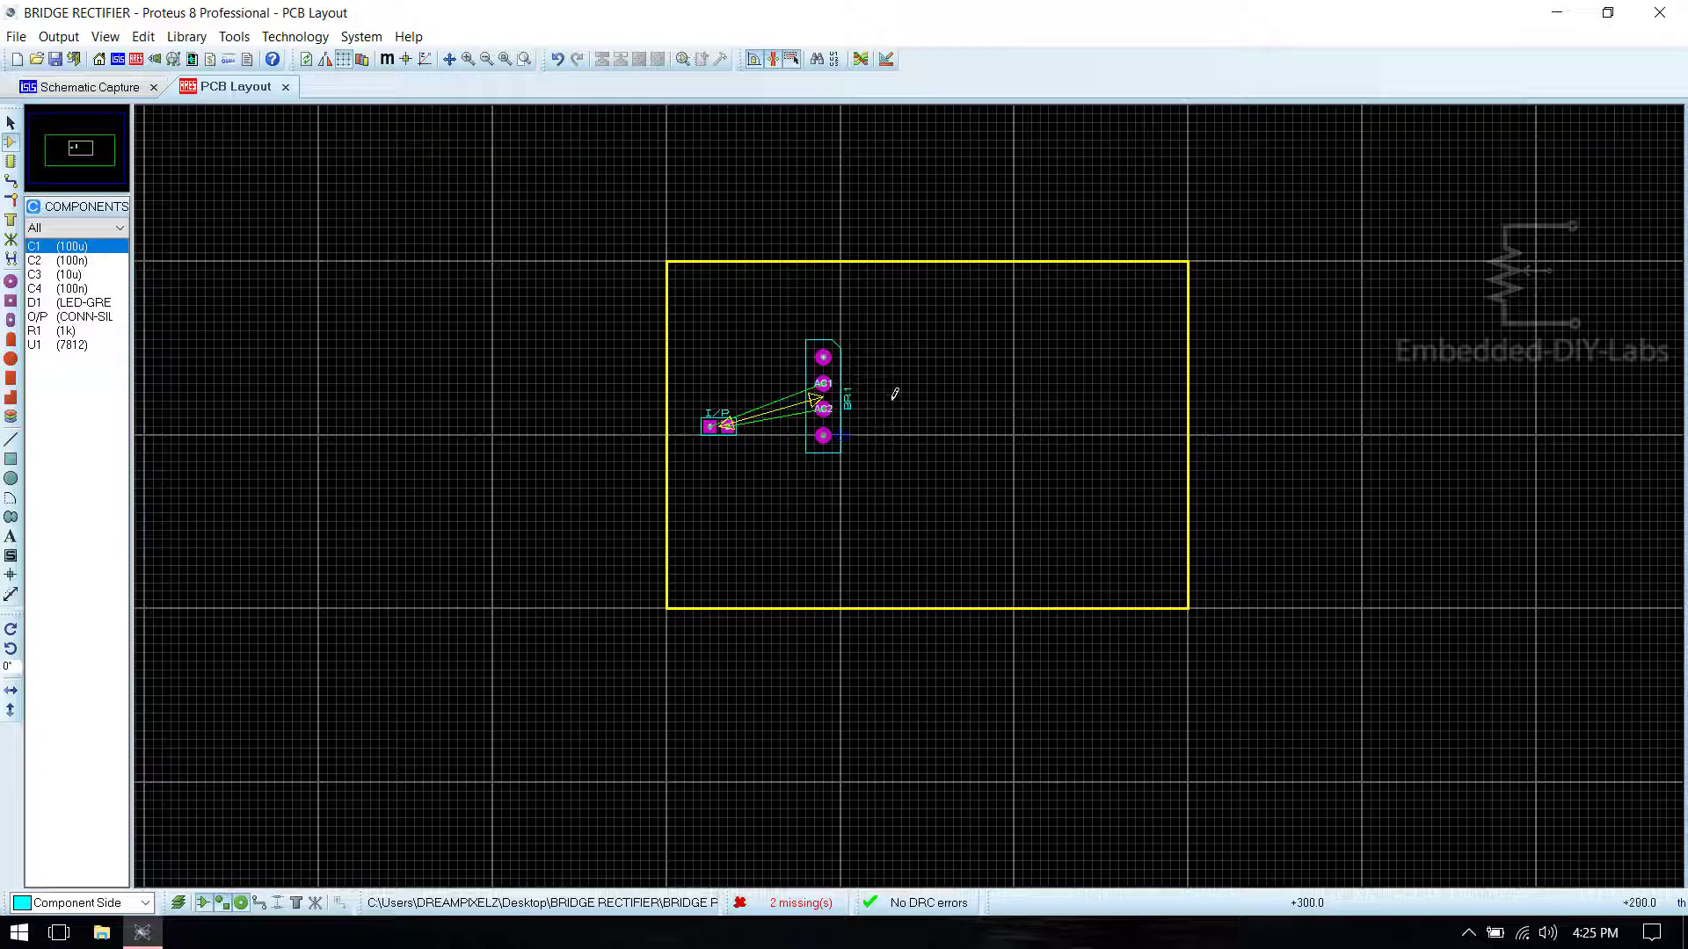
Step: Rotate the I/P connector 90° clockwise and move it up level with BR1's AC1 and AC2 pins
{"action": "scroll", "coordinate": [923, 526], "scroll_direction": "up", "scroll_amount": 2}
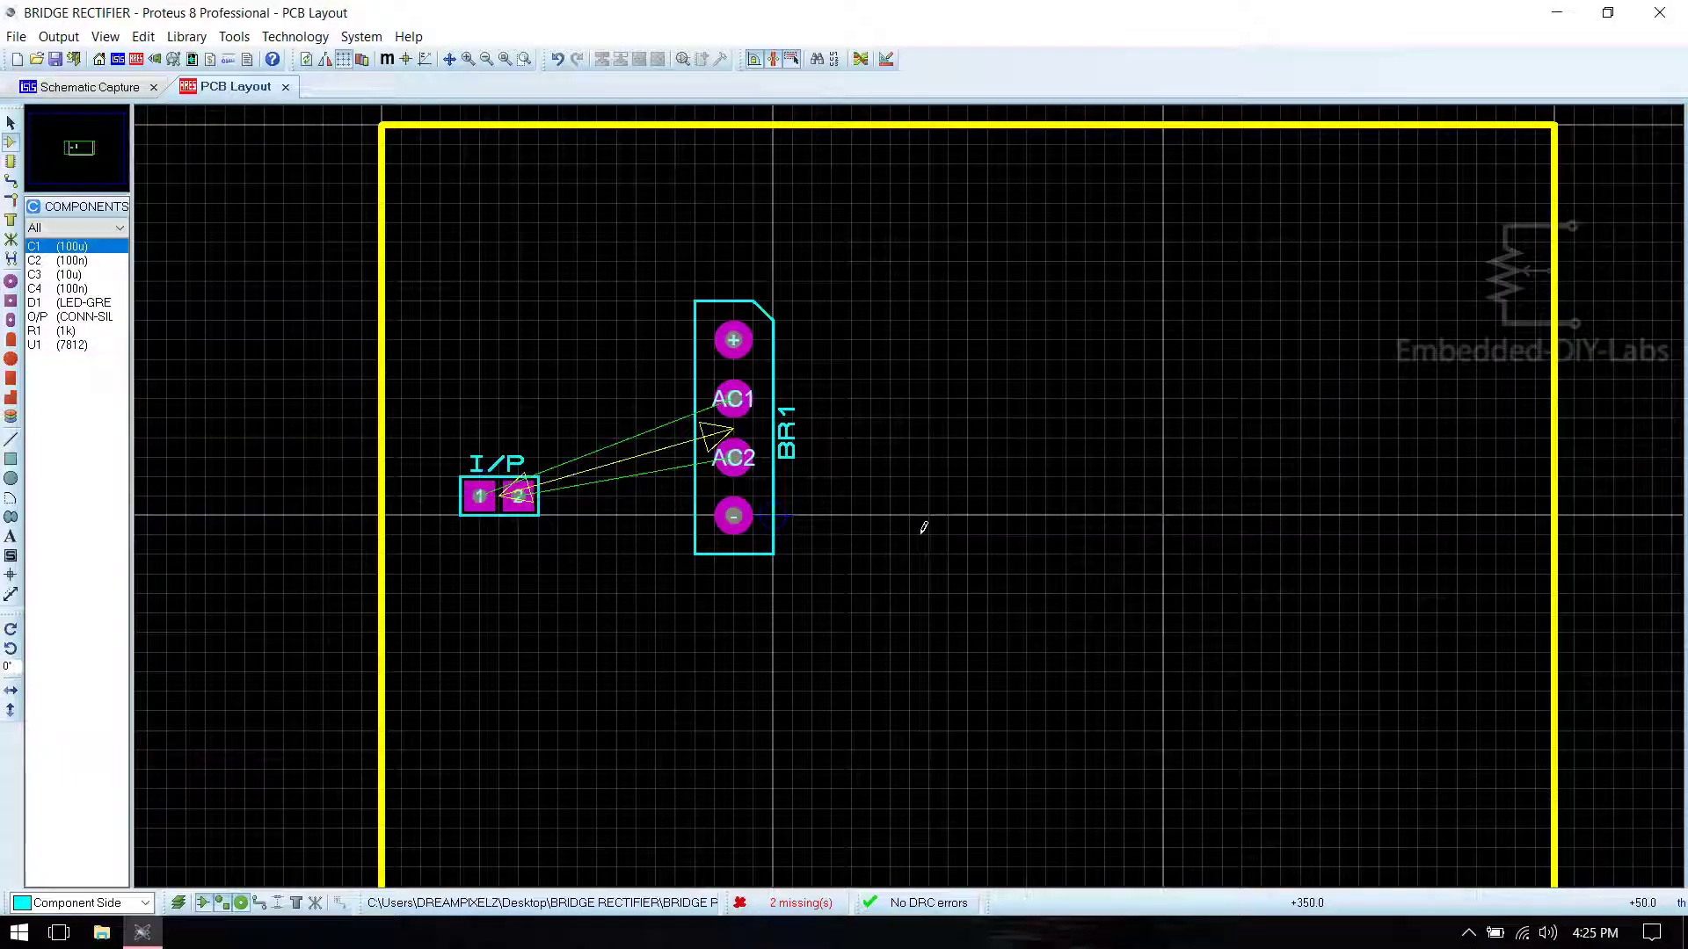
{"action": "scroll", "coordinate": [912, 490], "scroll_direction": "down", "scroll_amount": 1}
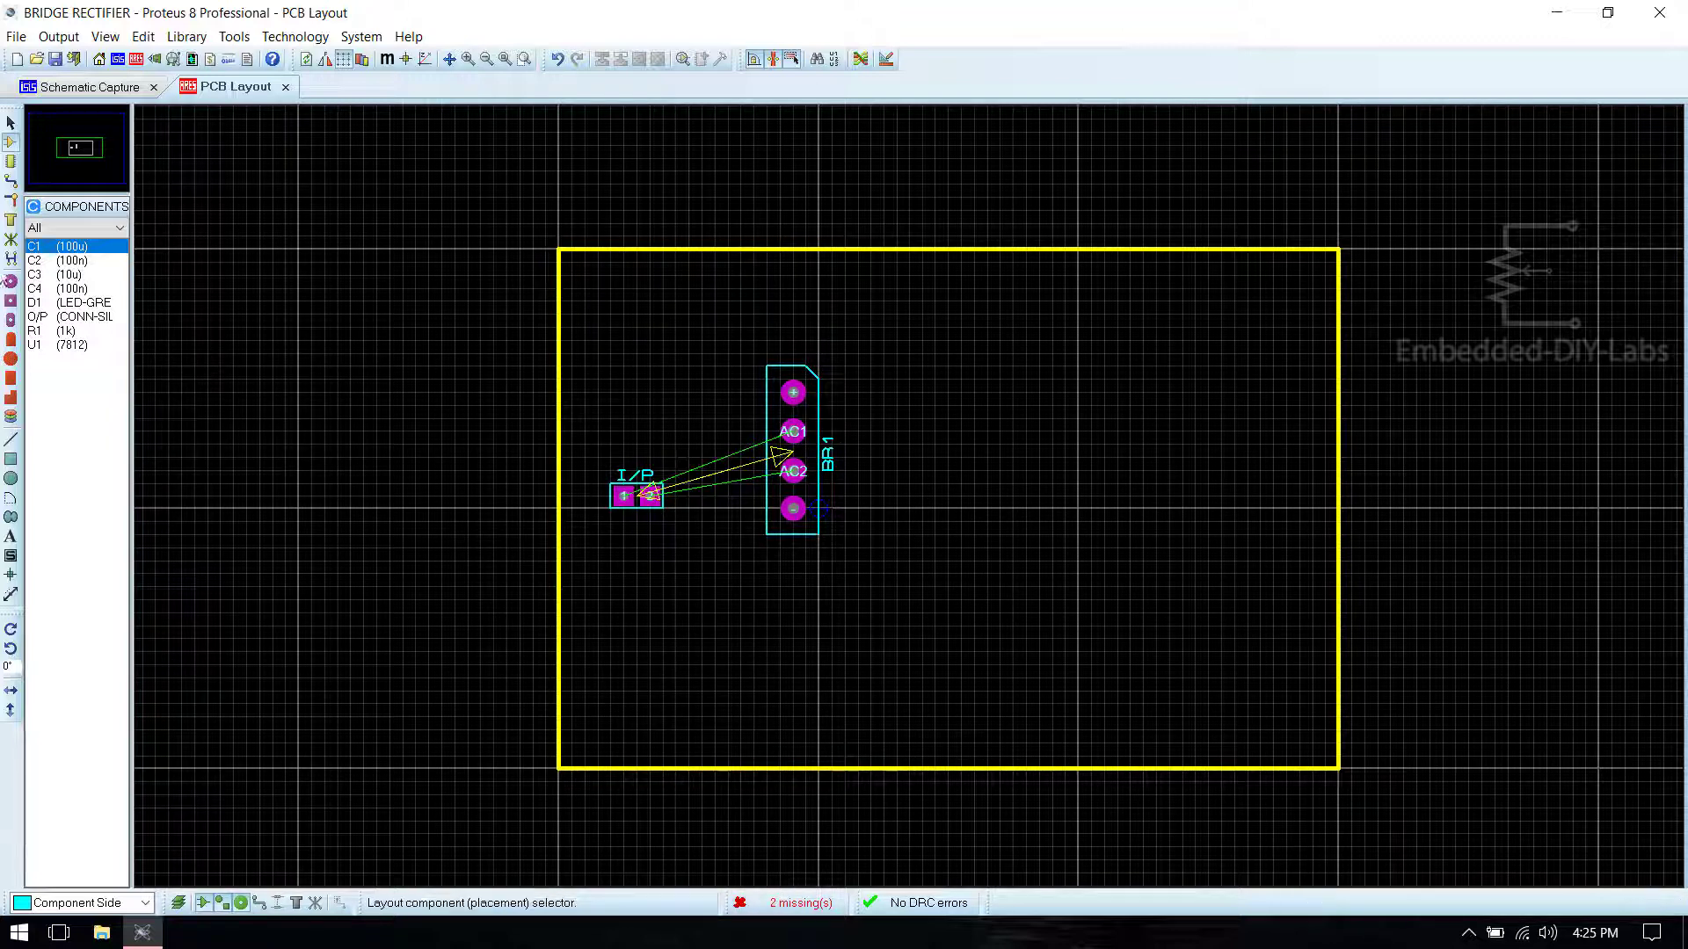
{"action": "right_click", "coordinate": [648, 494]}
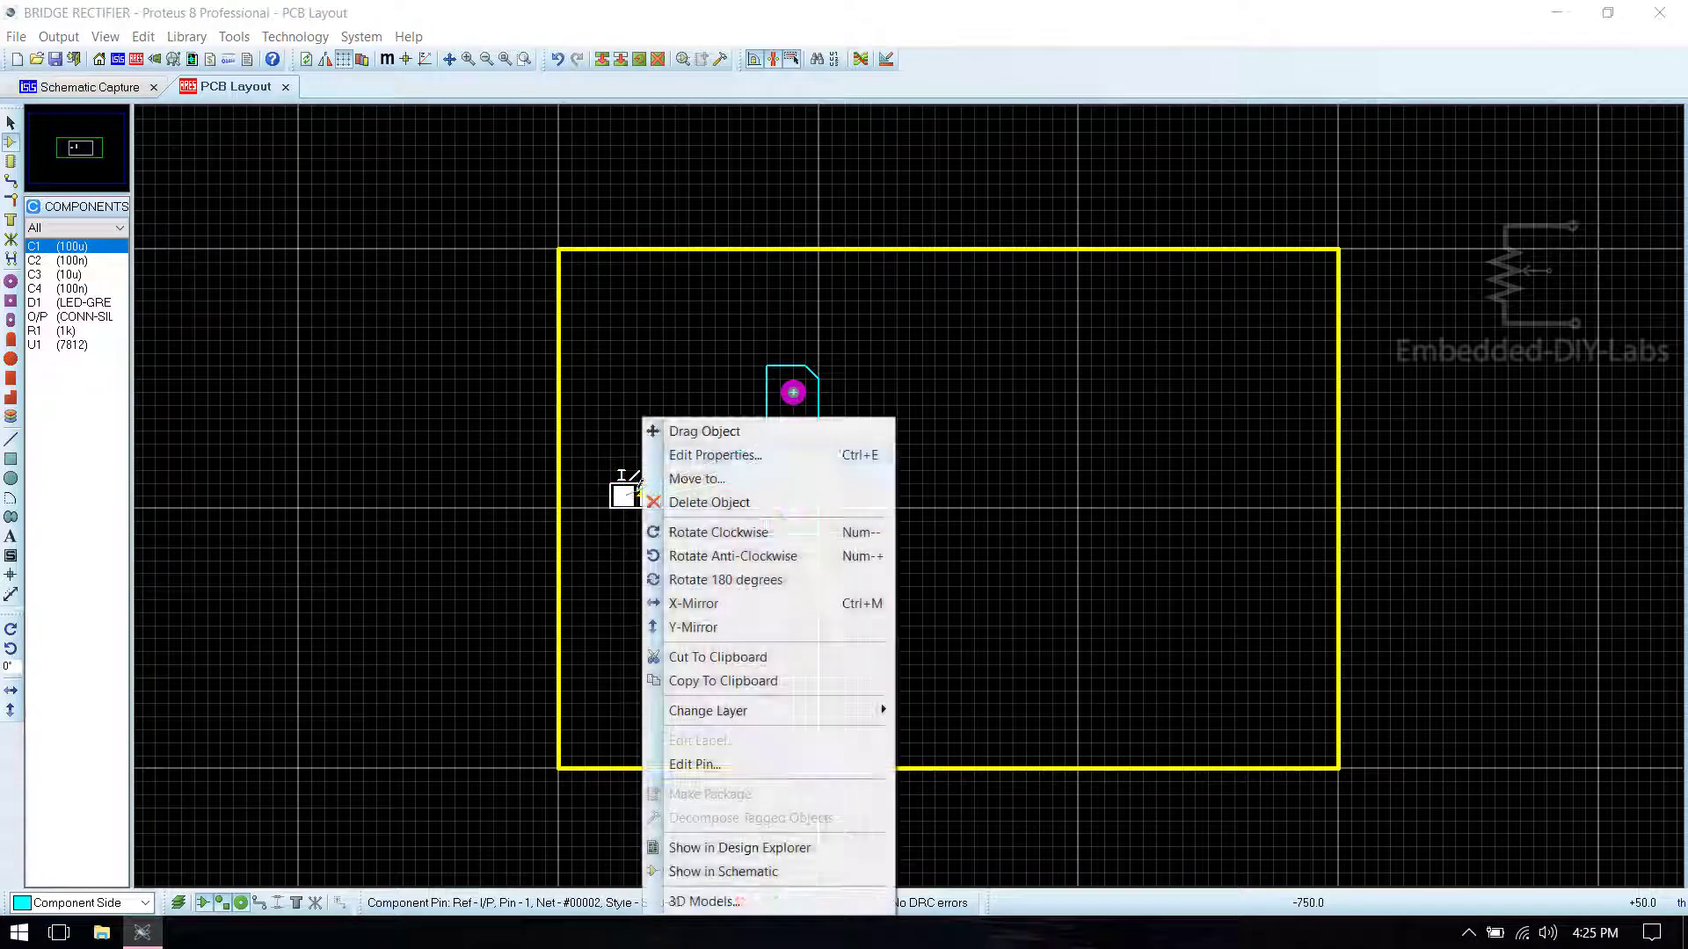
{"action": "left_click", "coordinate": [702, 533]}
{"action": "left_click", "coordinate": [686, 565]}
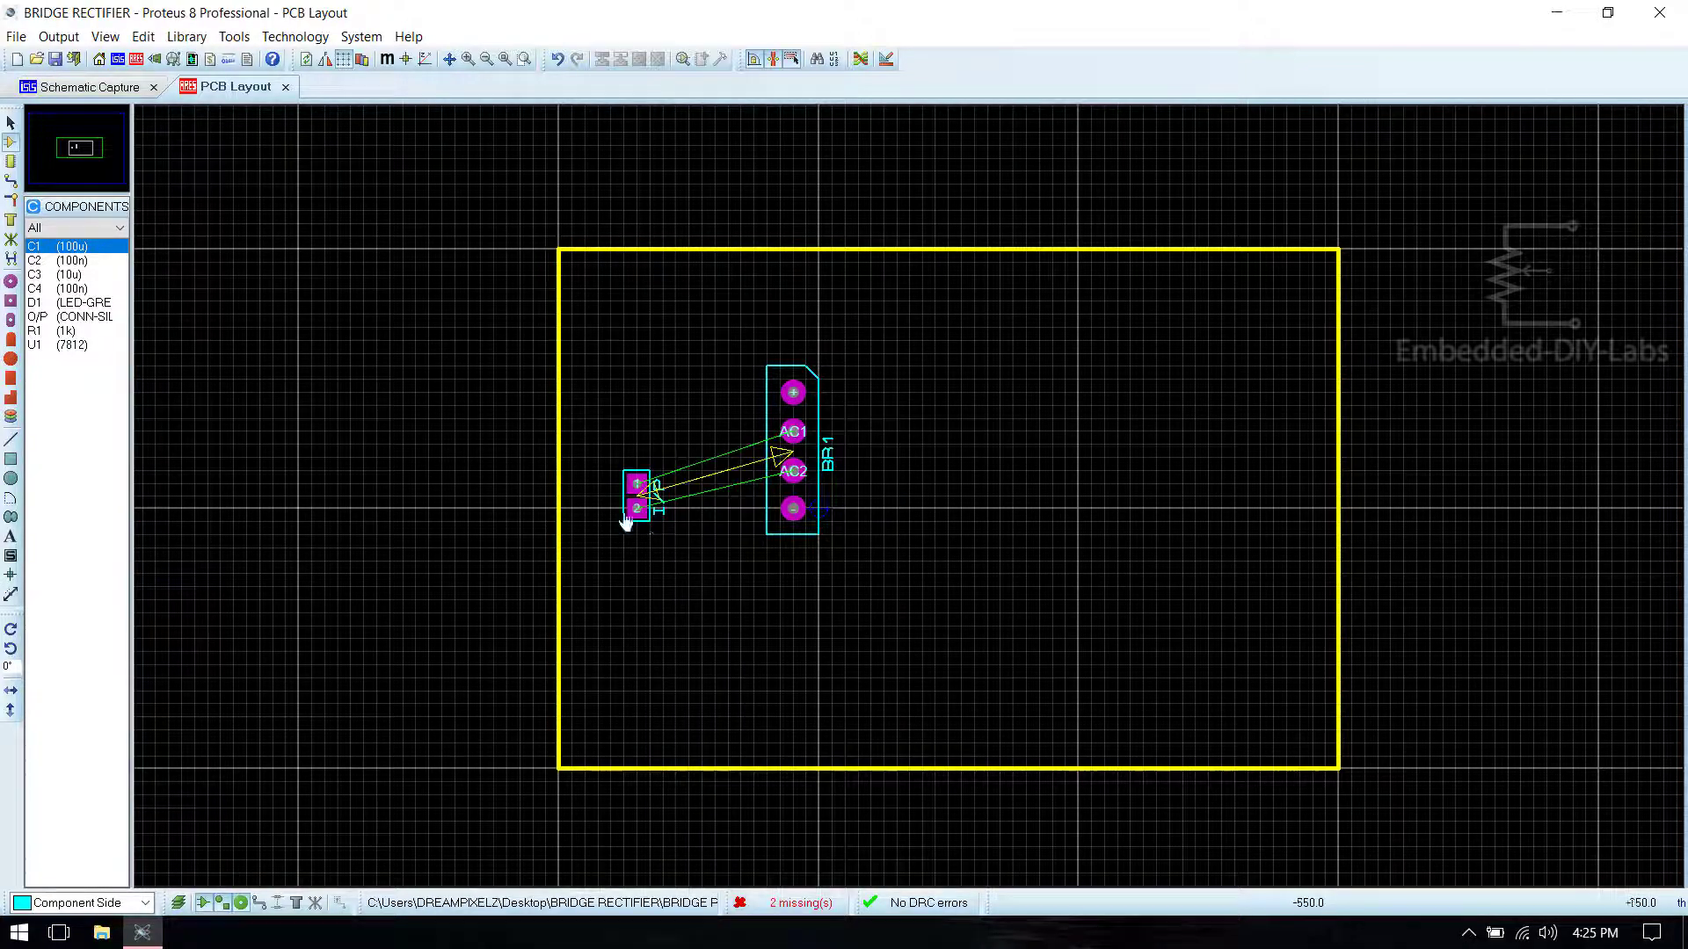
{"action": "left_click", "coordinate": [647, 479]}
{"action": "left_click_drag", "start_coordinate": [647, 476], "coordinate": [660, 426]}
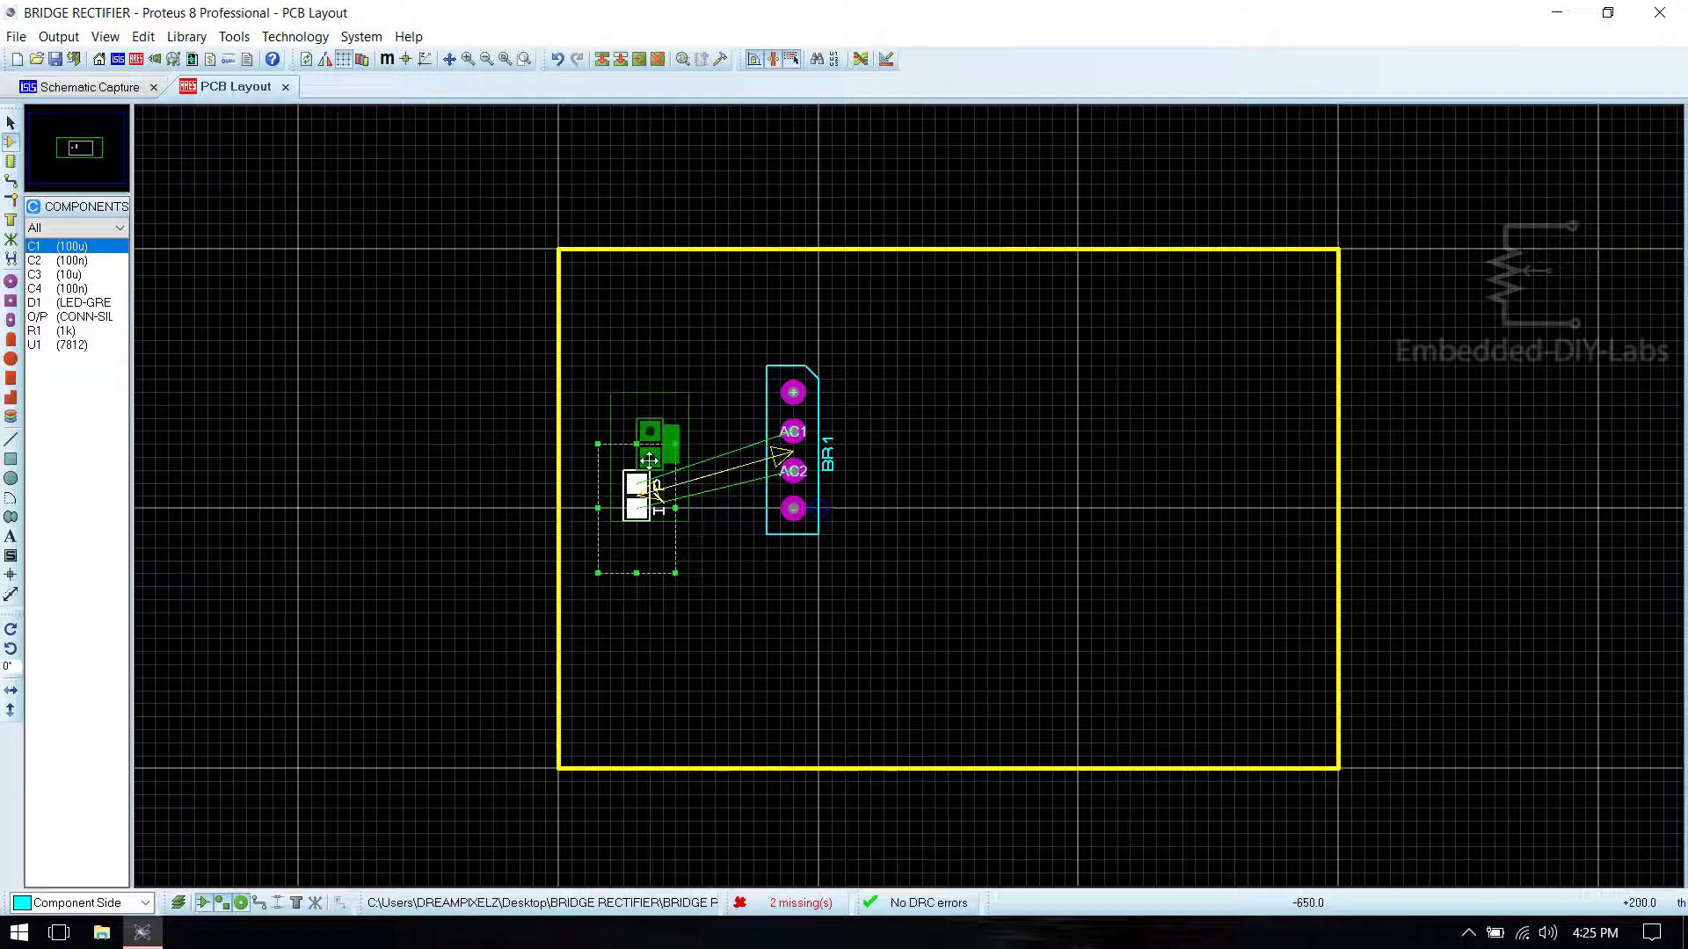
{"action": "left_click", "coordinate": [662, 556]}
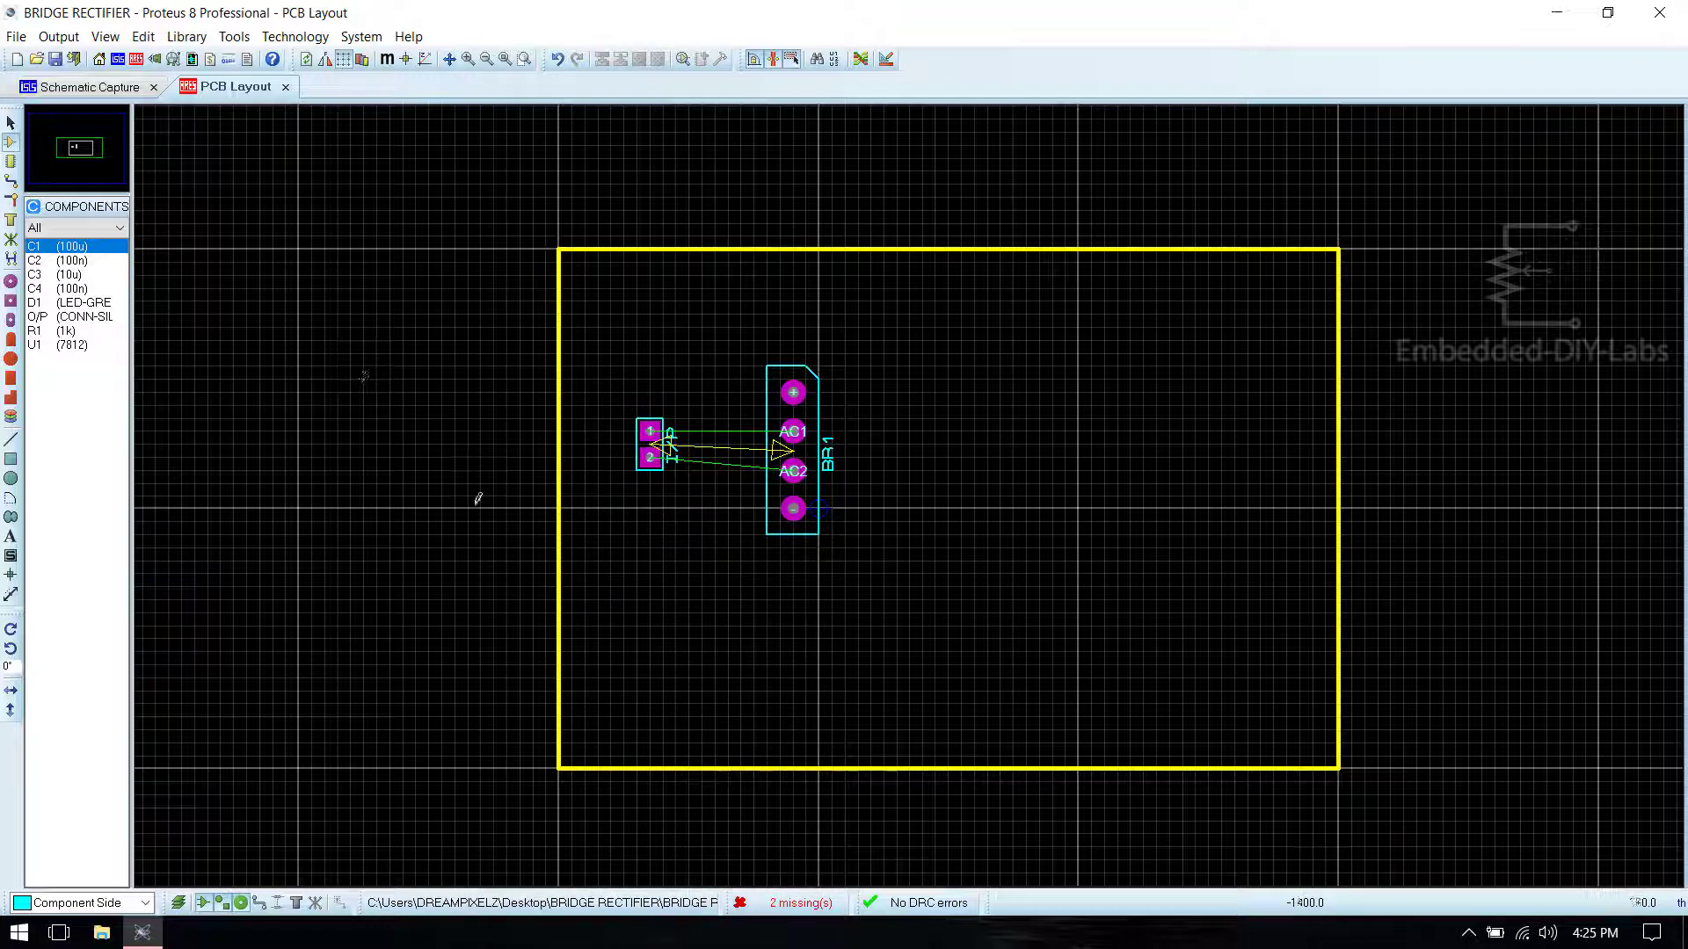
{"action": "left_click", "coordinate": [647, 469]}
{"action": "left_click_drag", "start_coordinate": [647, 469], "coordinate": [647, 481]}
{"action": "left_click", "coordinate": [659, 538]}
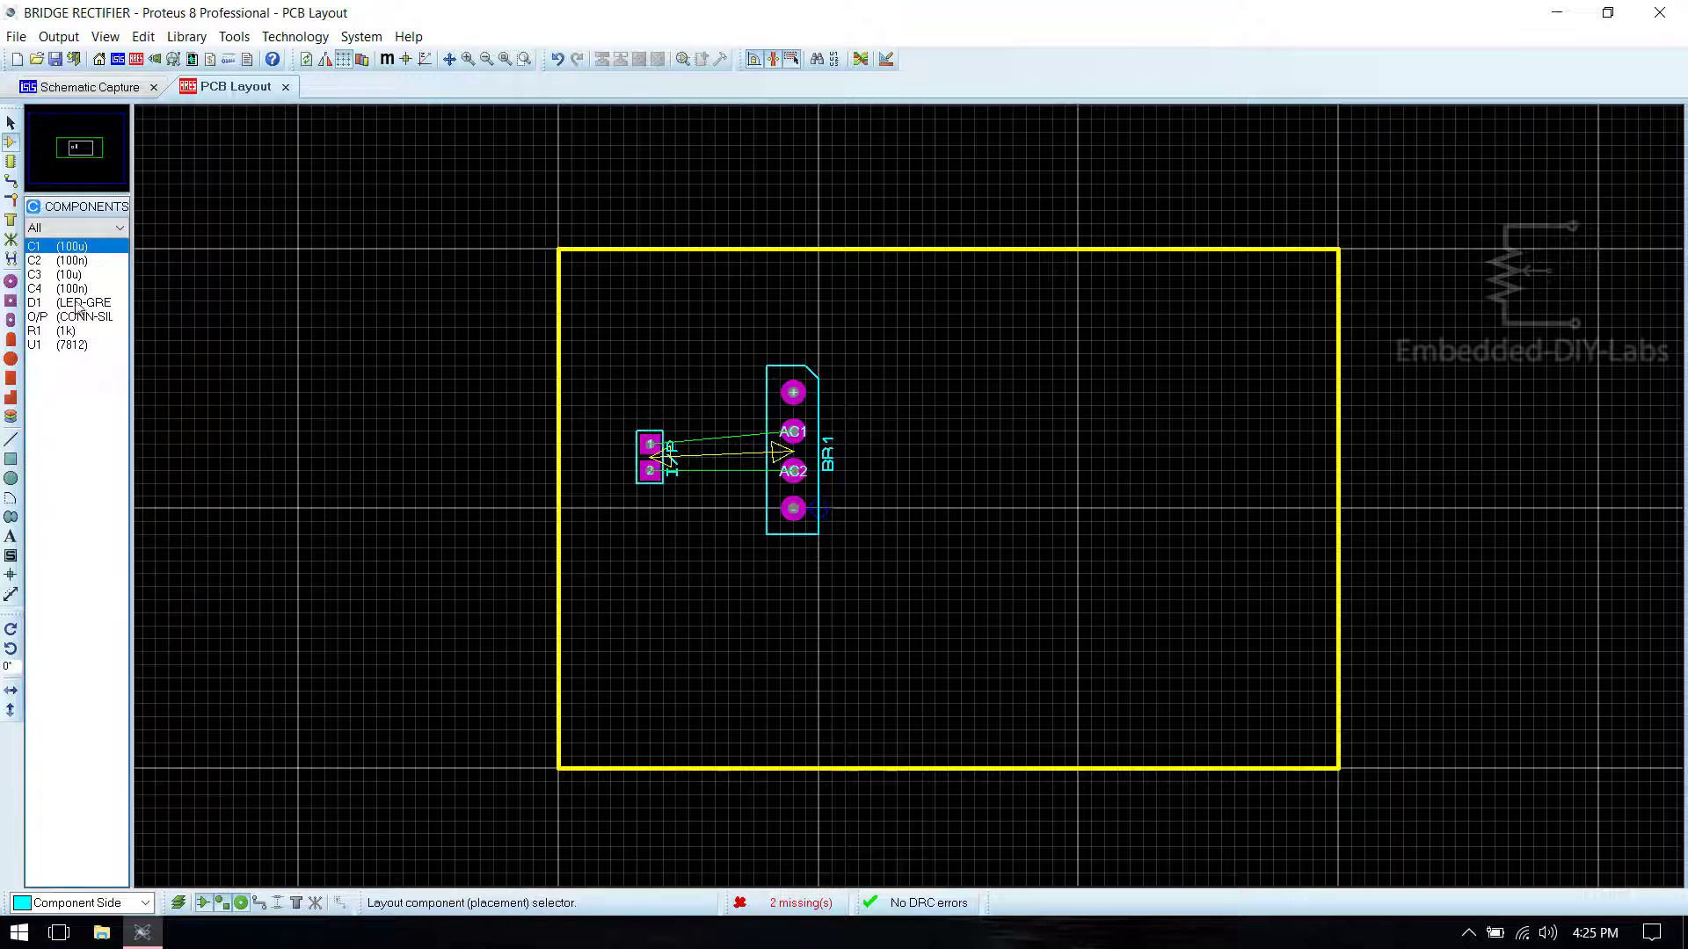
Step: Place capacitor C1 (100u) to the right of BR1 and rotate it 90° clockwise
{"action": "left_click", "coordinate": [79, 252]}
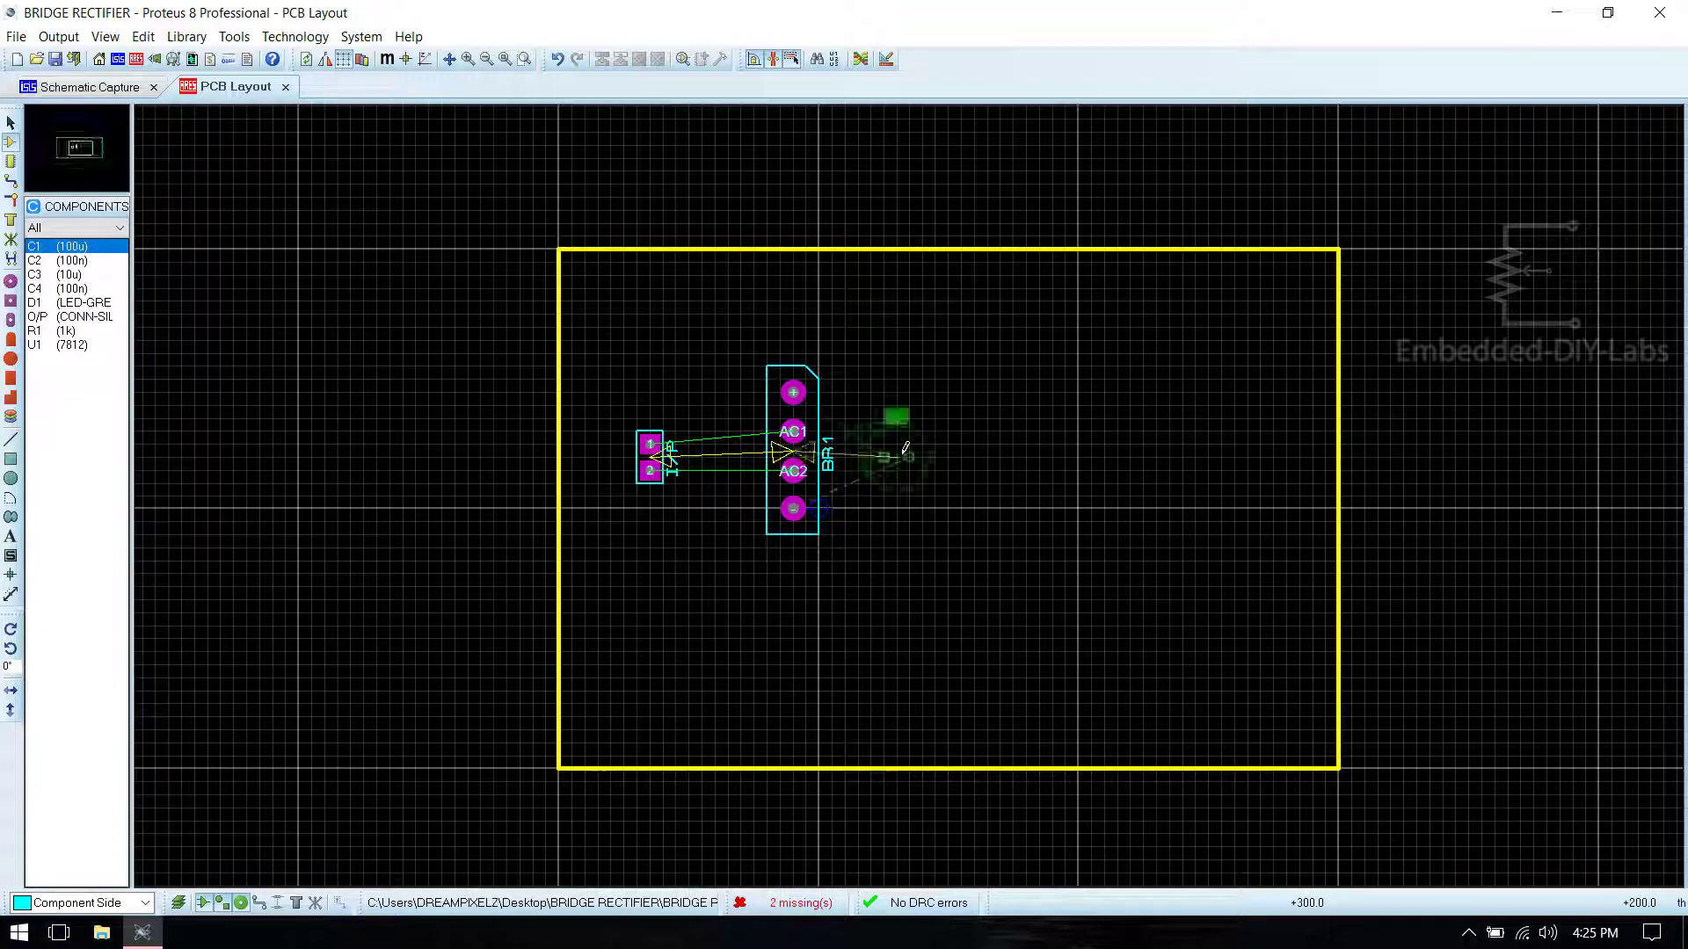
{"action": "left_click", "coordinate": [908, 442]}
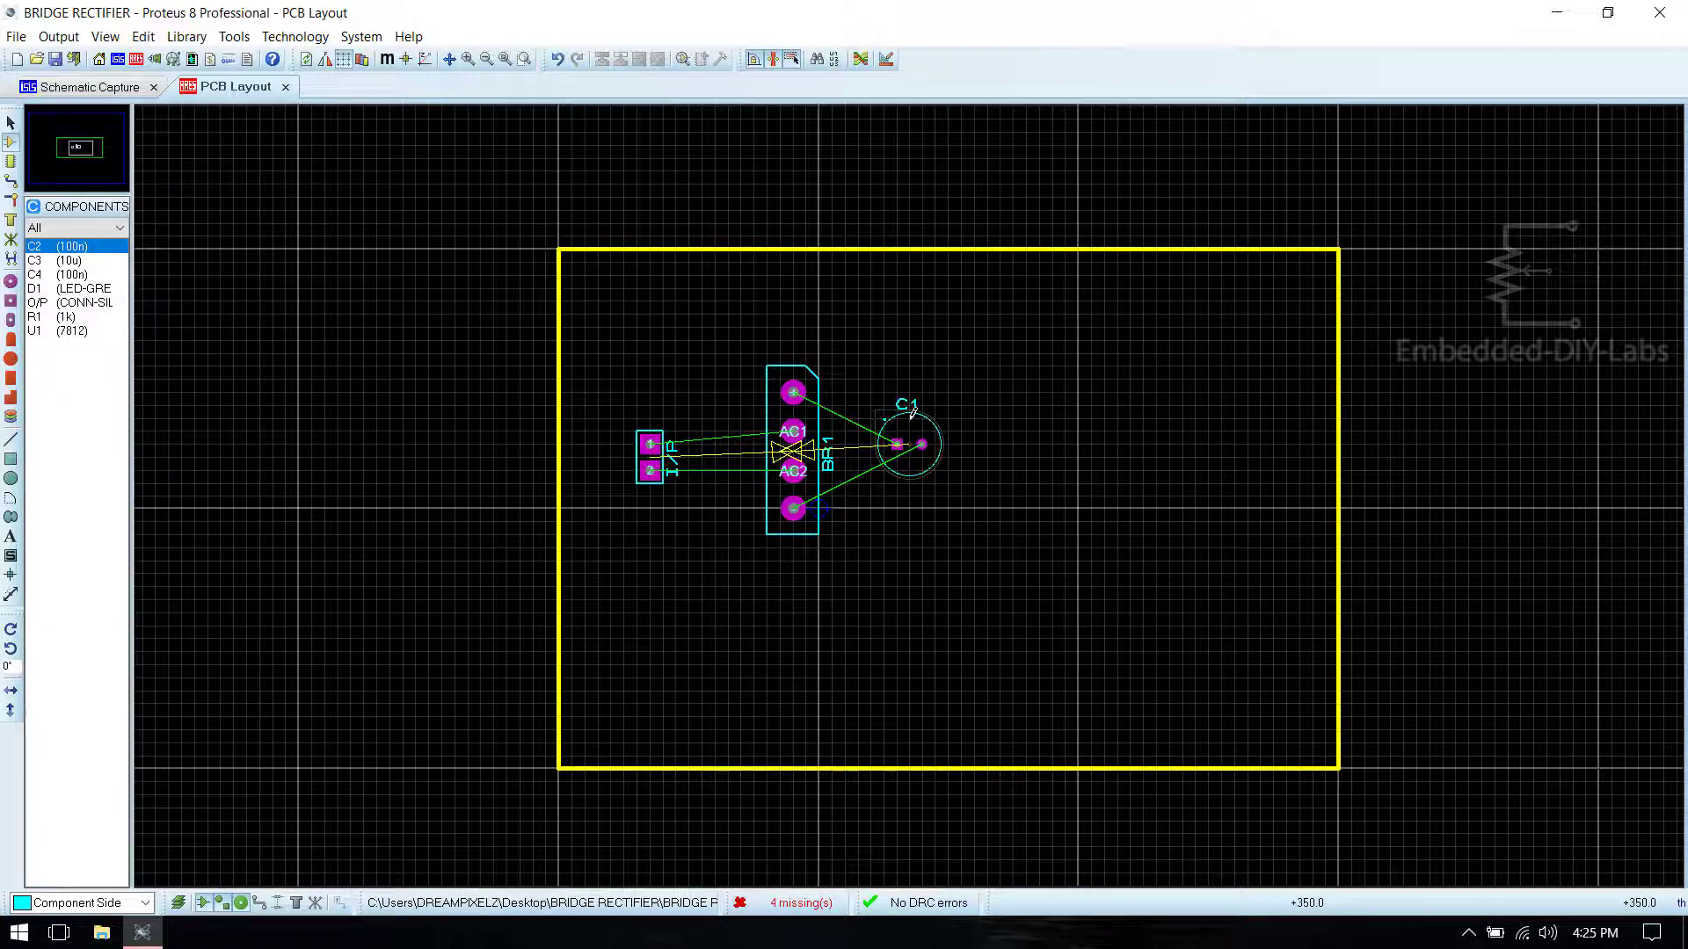
{"action": "right_click", "coordinate": [944, 419]}
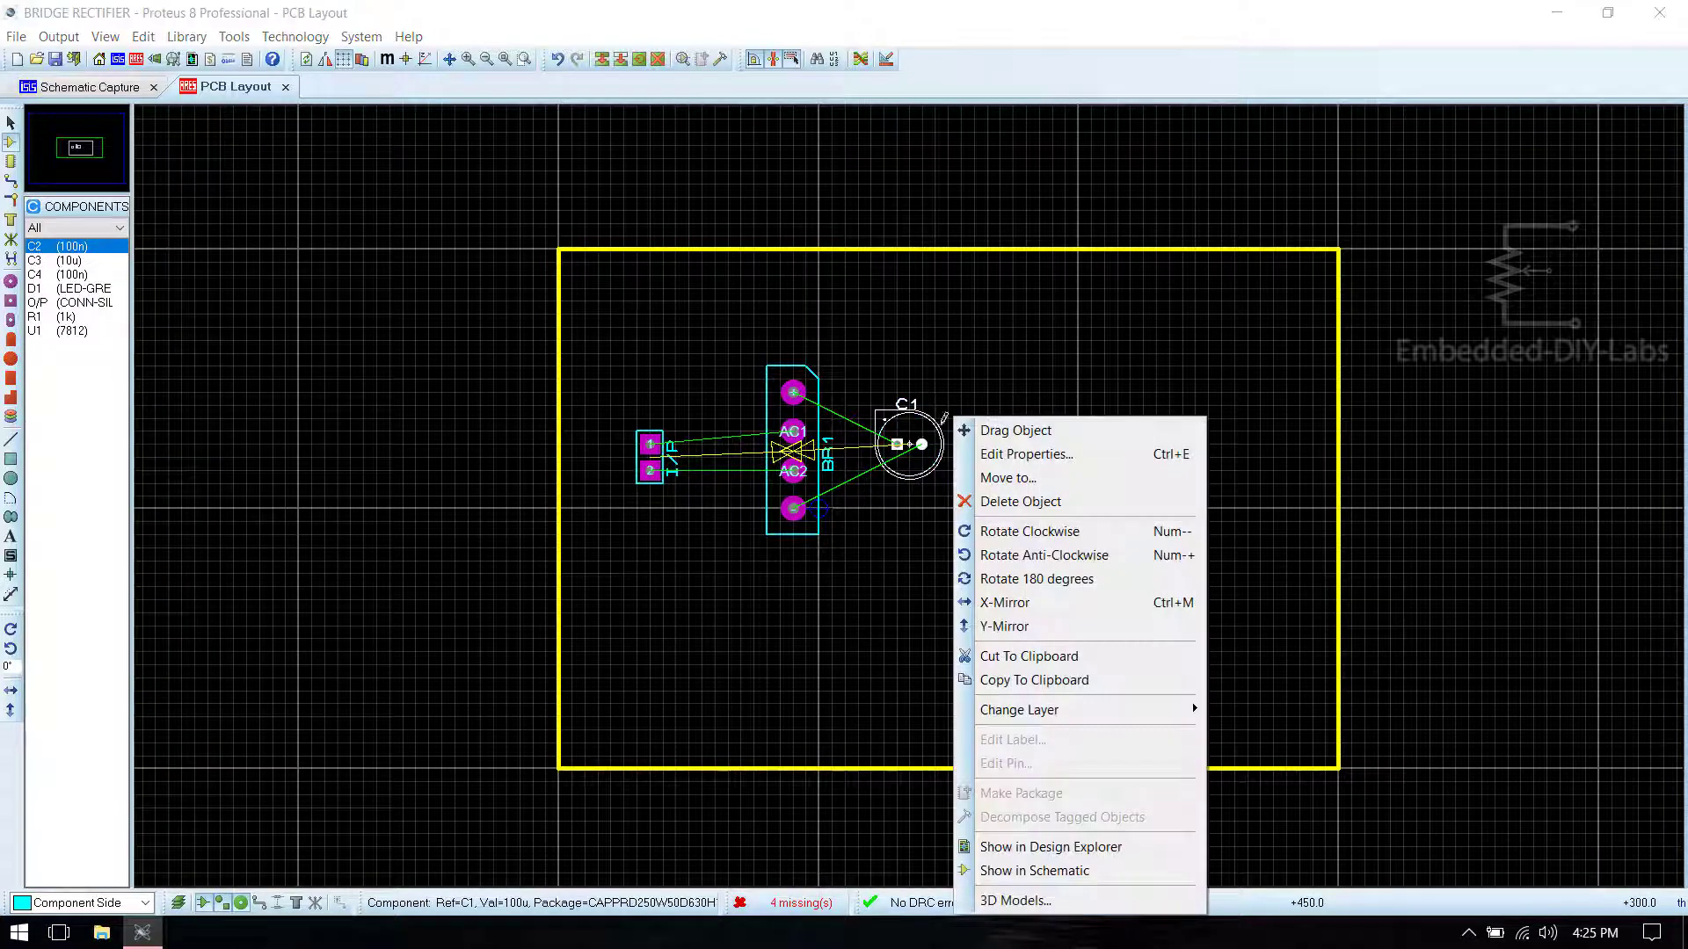
{"action": "left_click", "coordinate": [1022, 531]}
{"action": "left_click", "coordinate": [956, 555]}
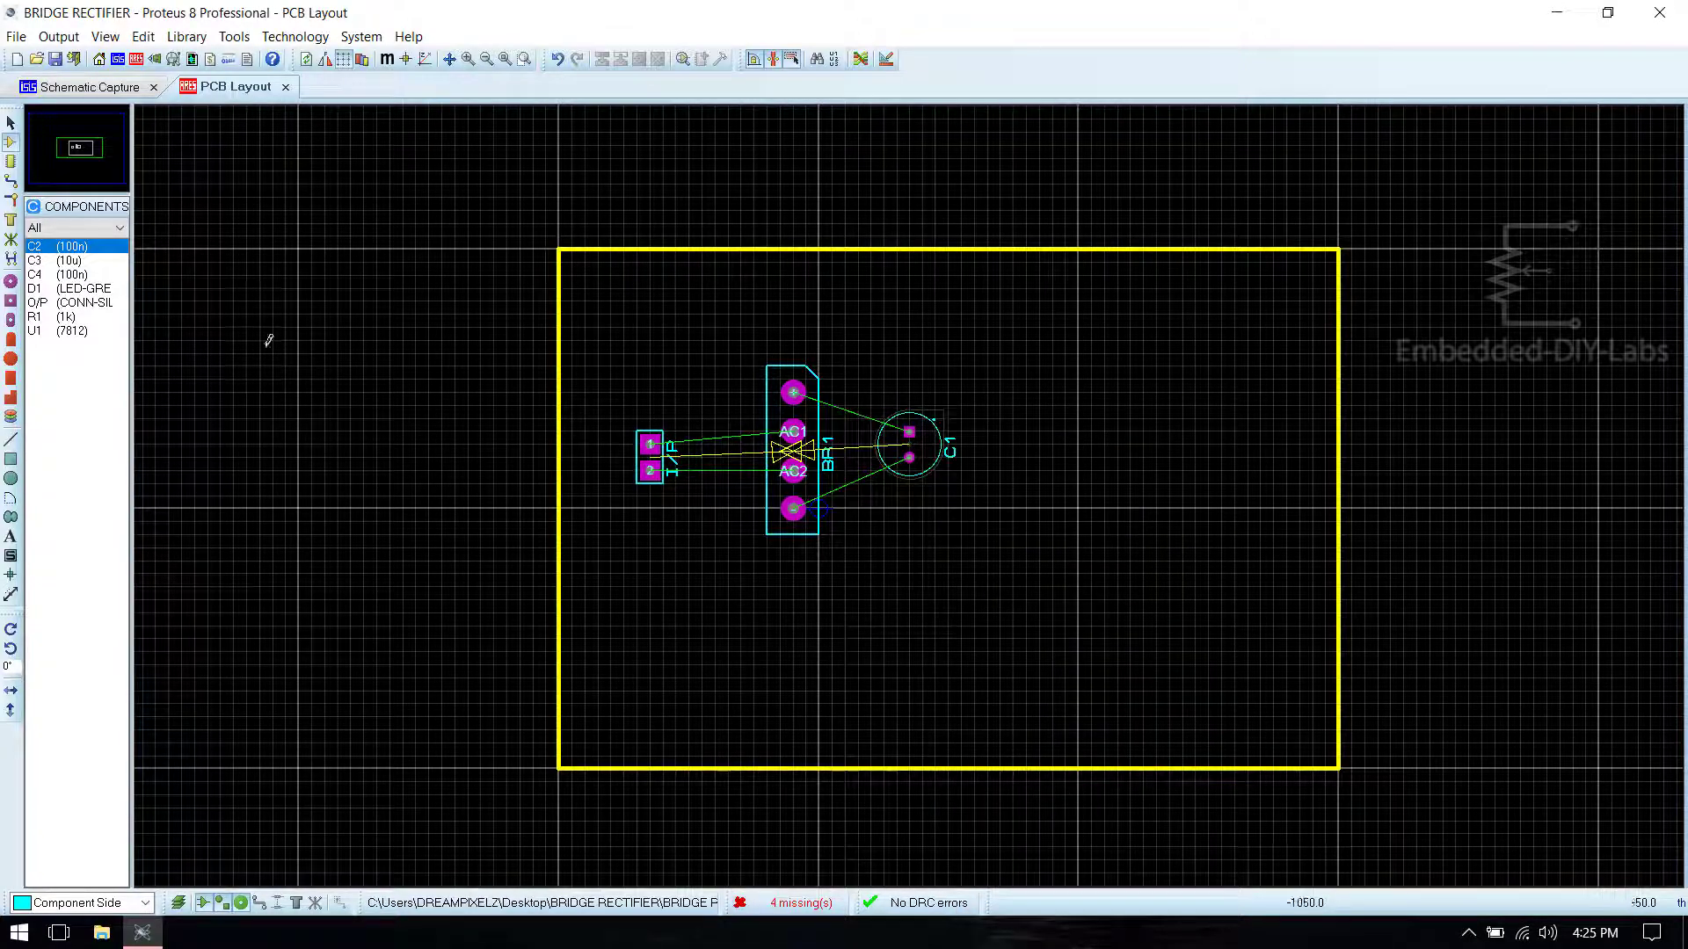
Step: Place capacitor C2 (100n) to the right of C1, turned vertically with pin 1 uppermost and level with C1
{"action": "left_click", "coordinate": [80, 262]}
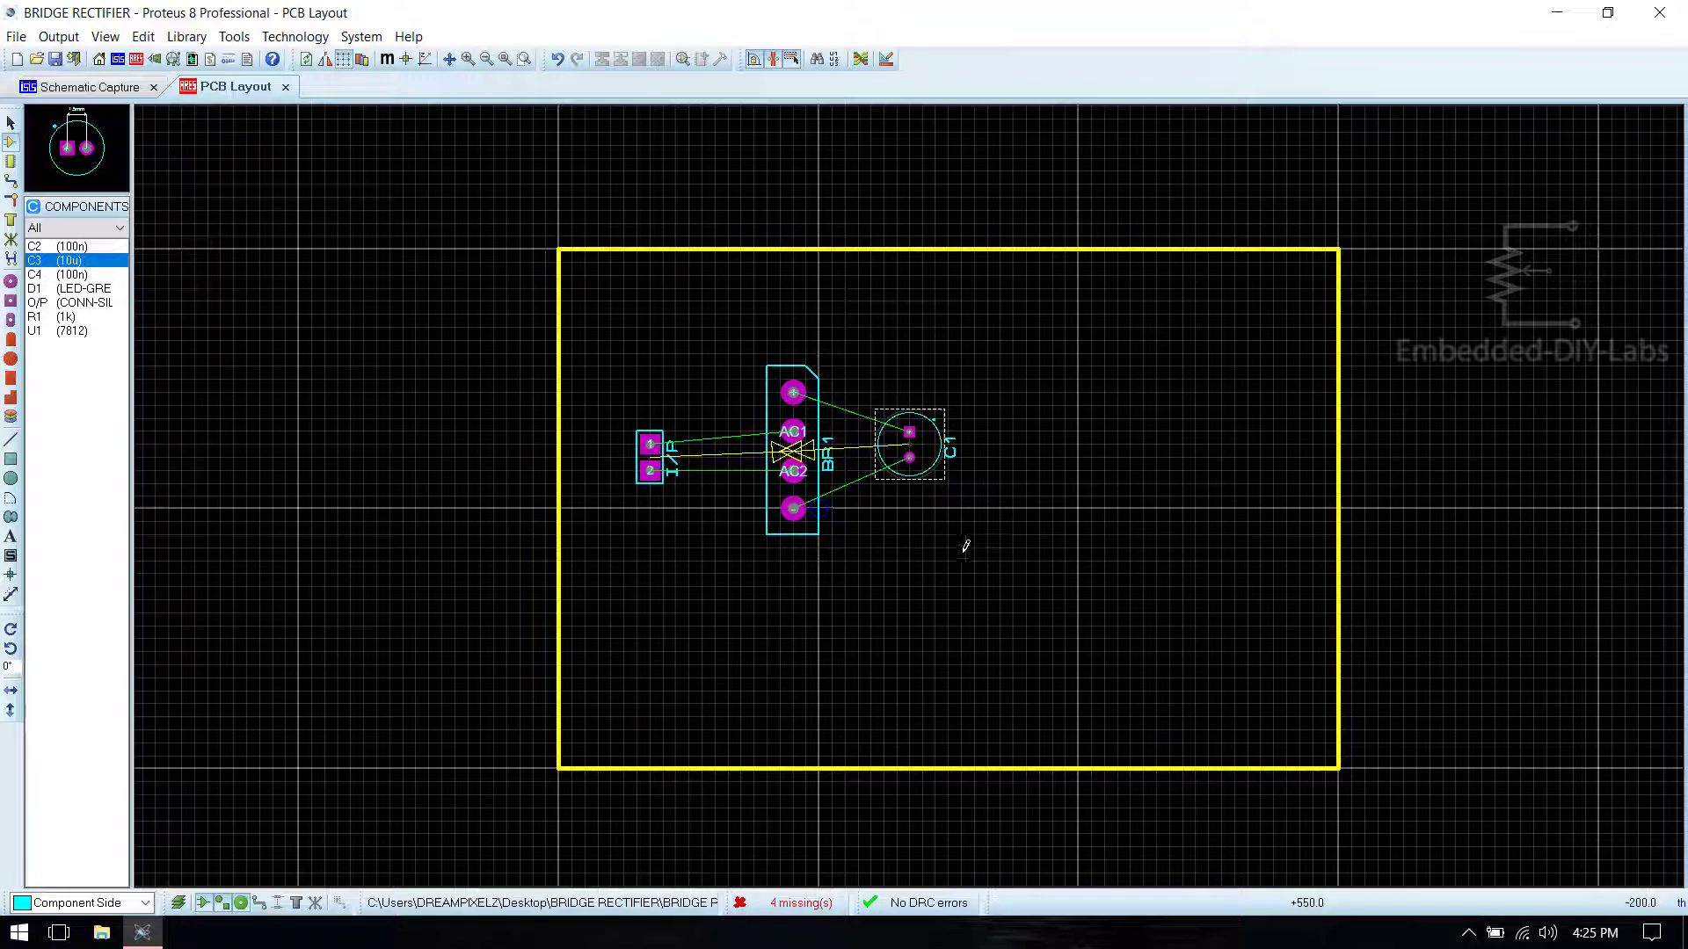
{"action": "key", "text": "Up"}
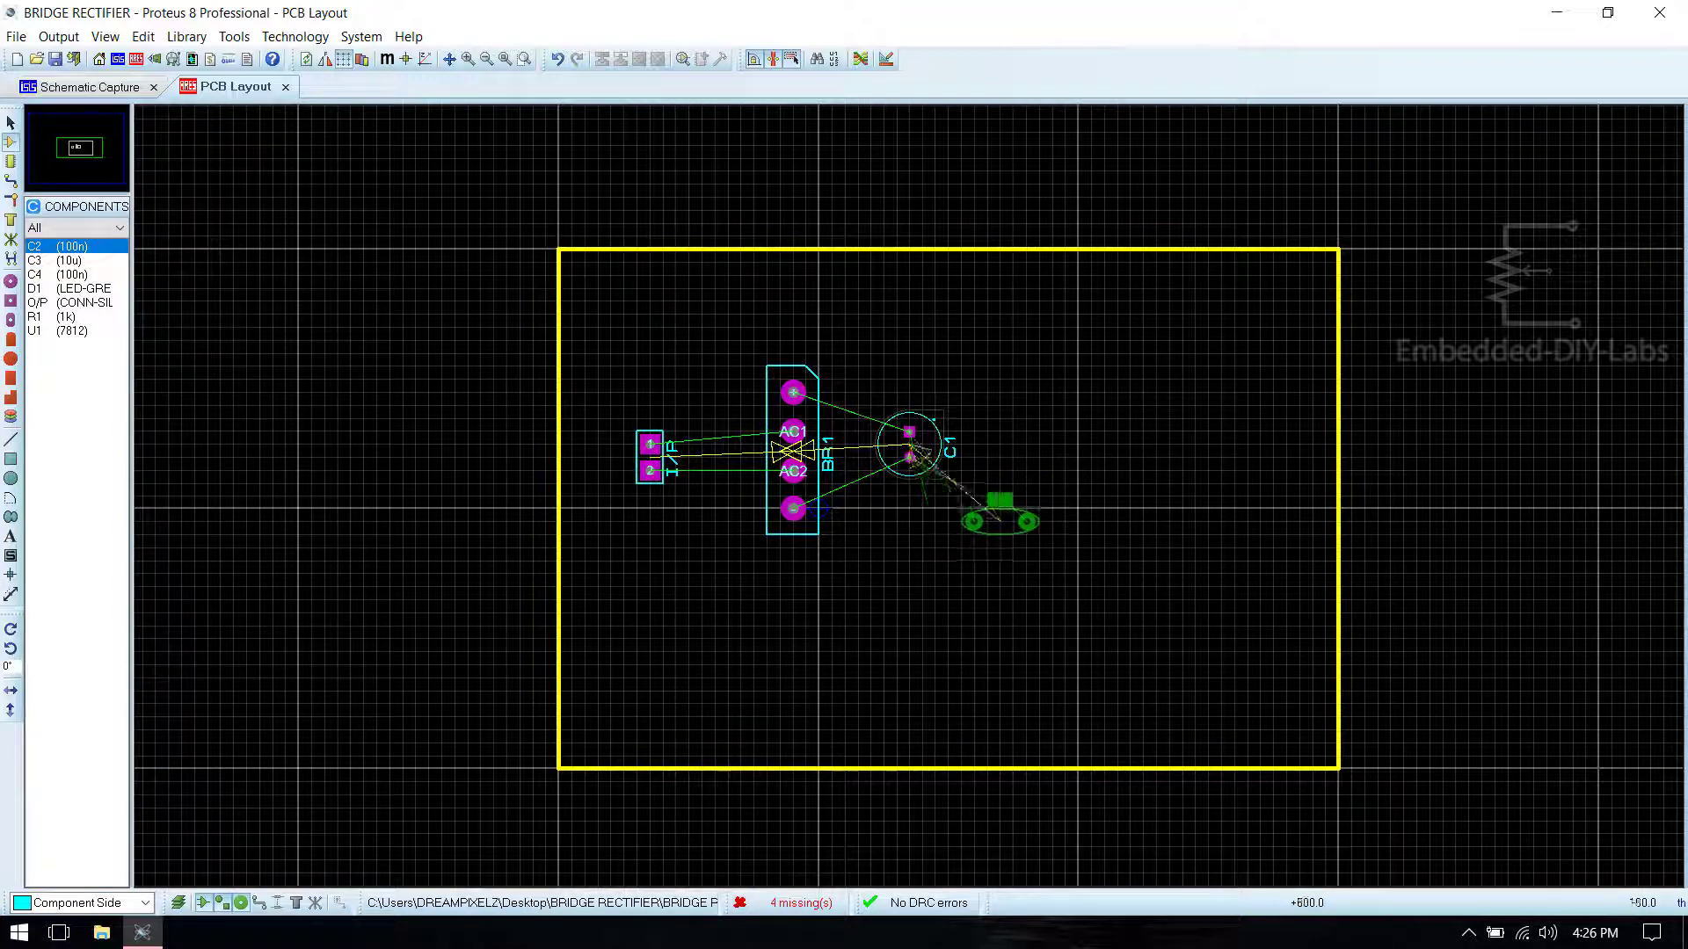
{"action": "left_click", "coordinate": [957, 498]}
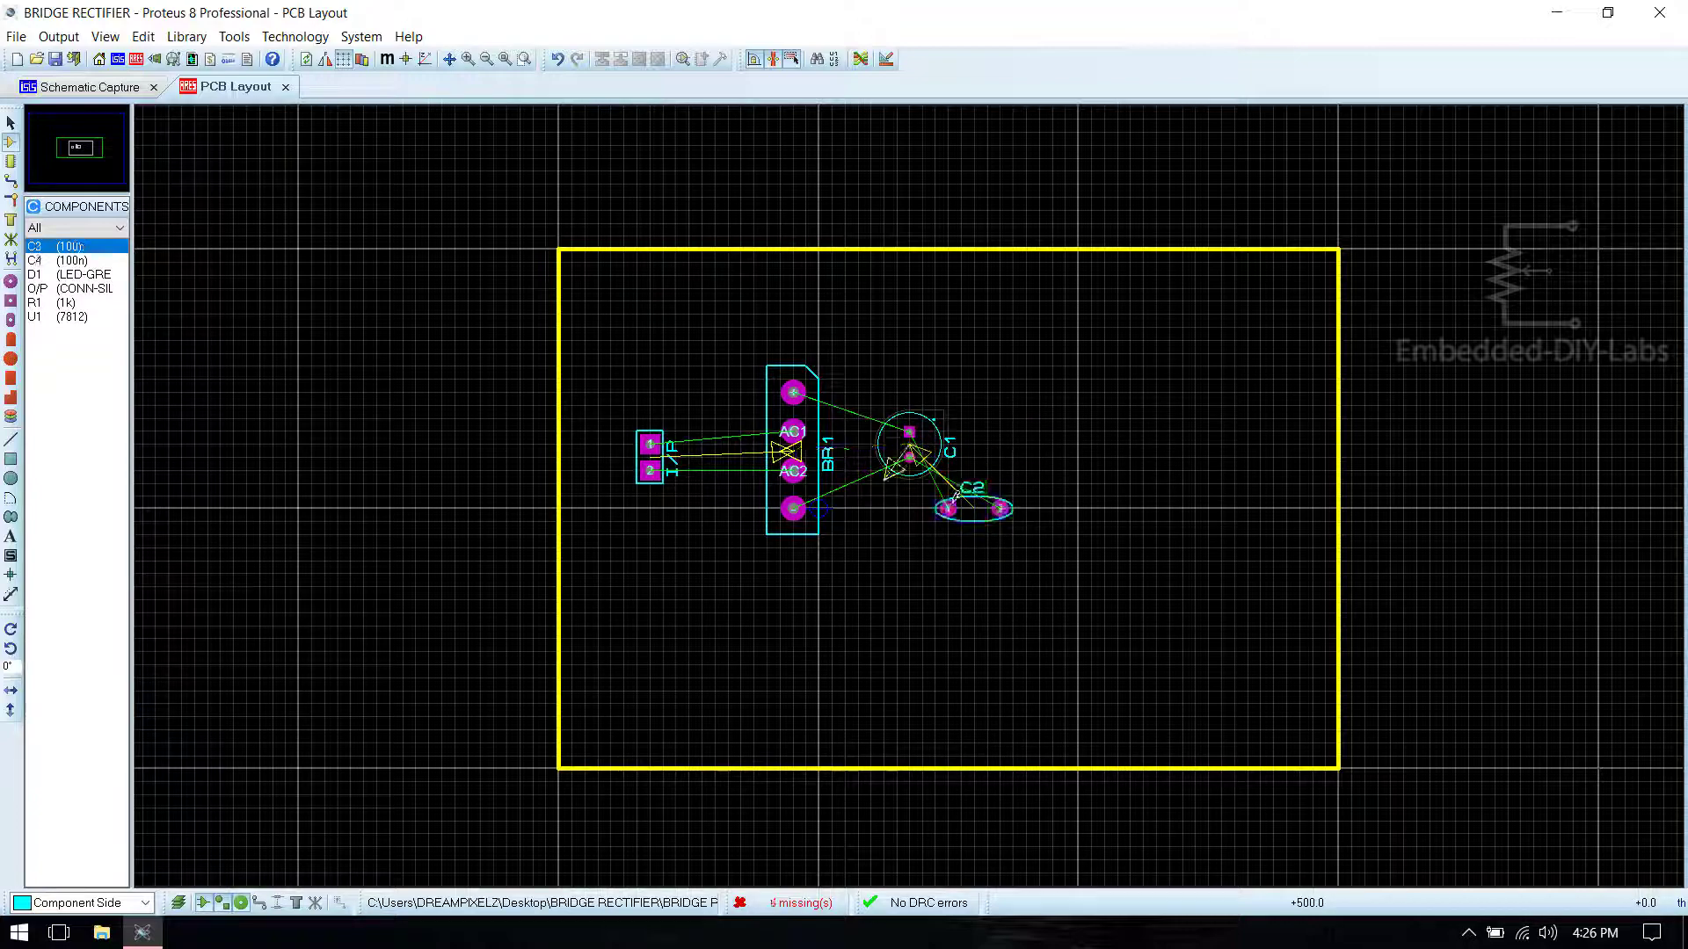
{"action": "right_click", "coordinate": [984, 508]}
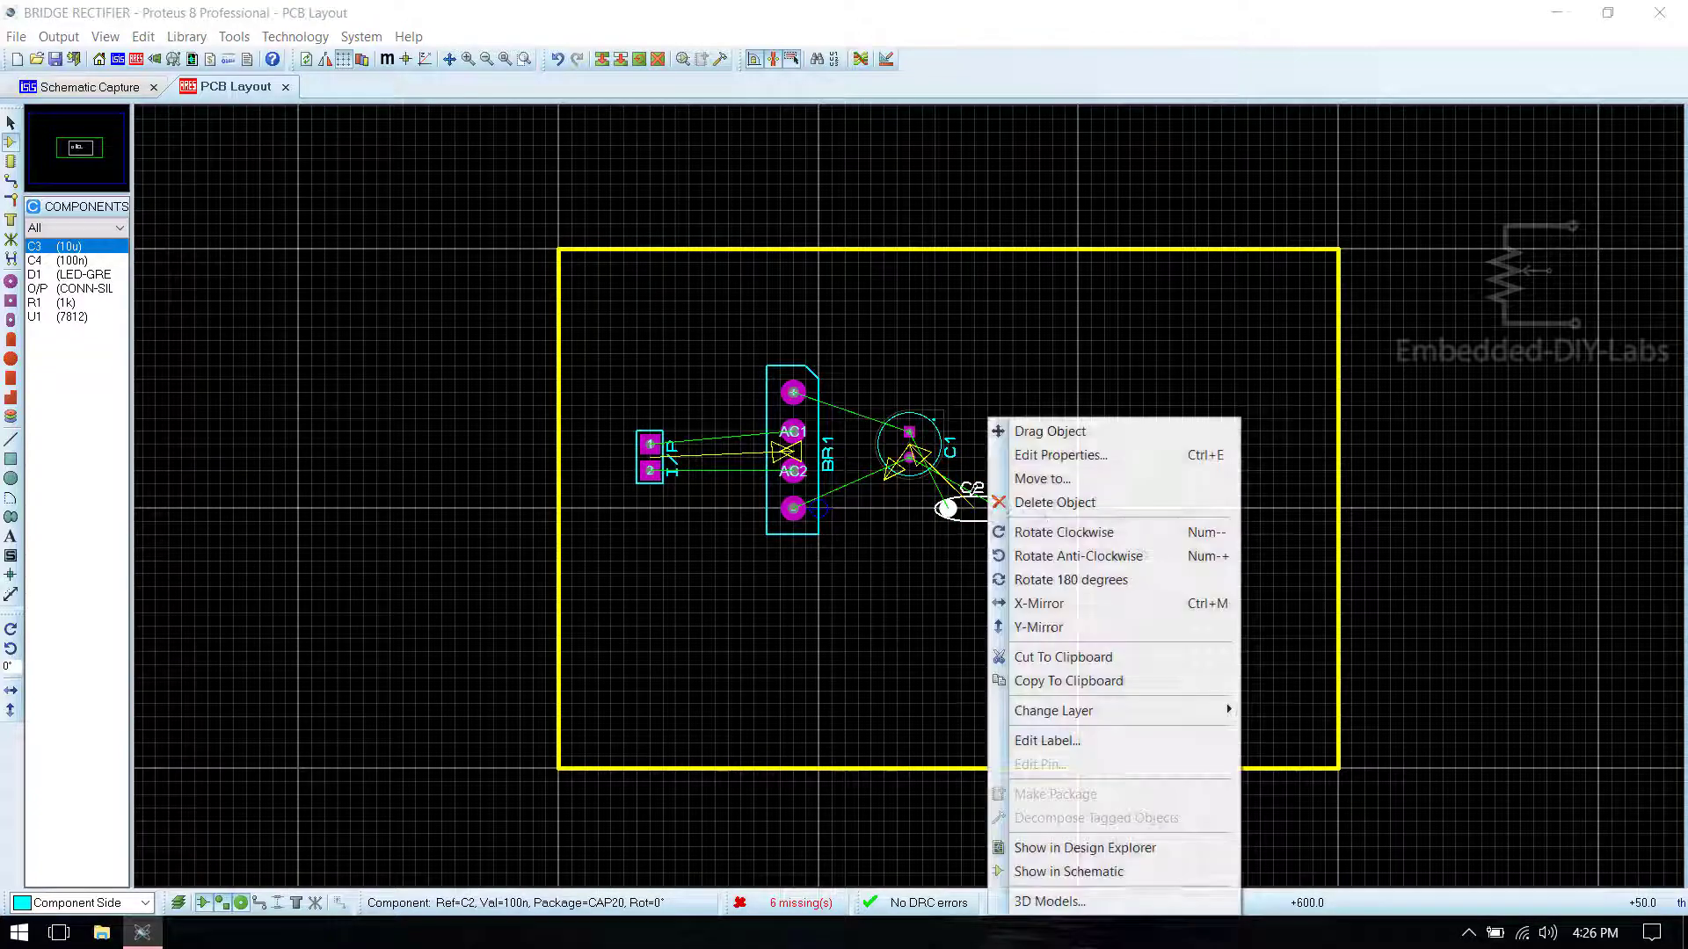
{"action": "left_click", "coordinate": [1068, 556]}
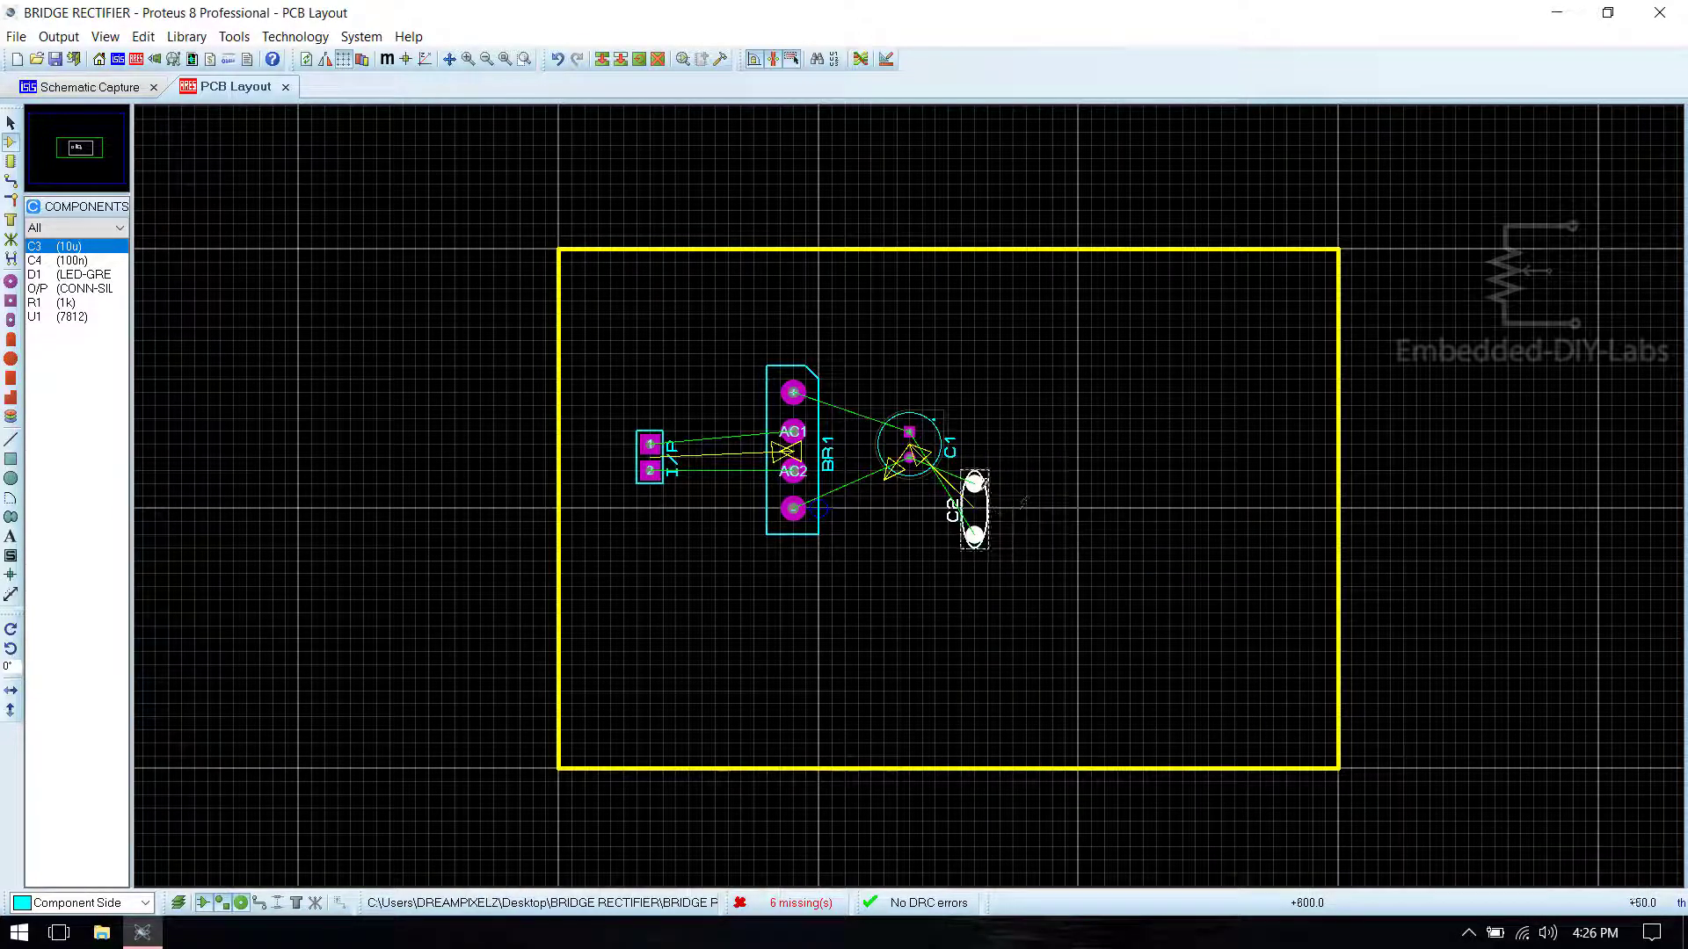
{"action": "left_click_drag", "start_coordinate": [984, 512], "coordinate": [1018, 467]}
{"action": "right_click", "coordinate": [1018, 467]}
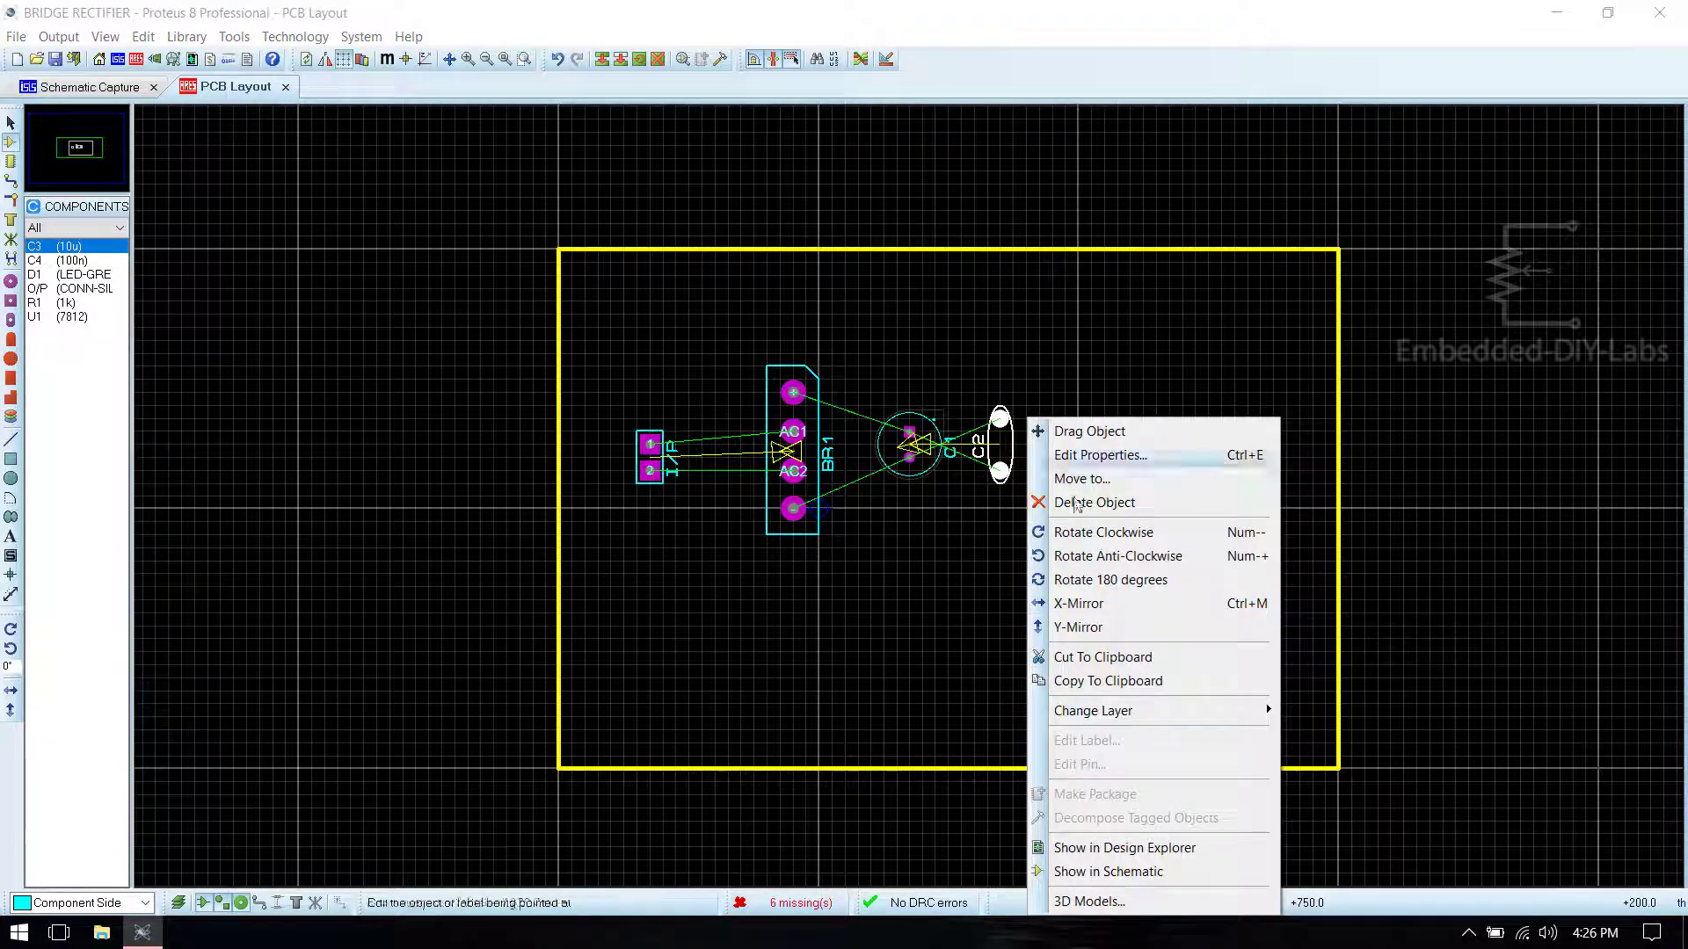
{"action": "left_click", "coordinate": [1090, 581]}
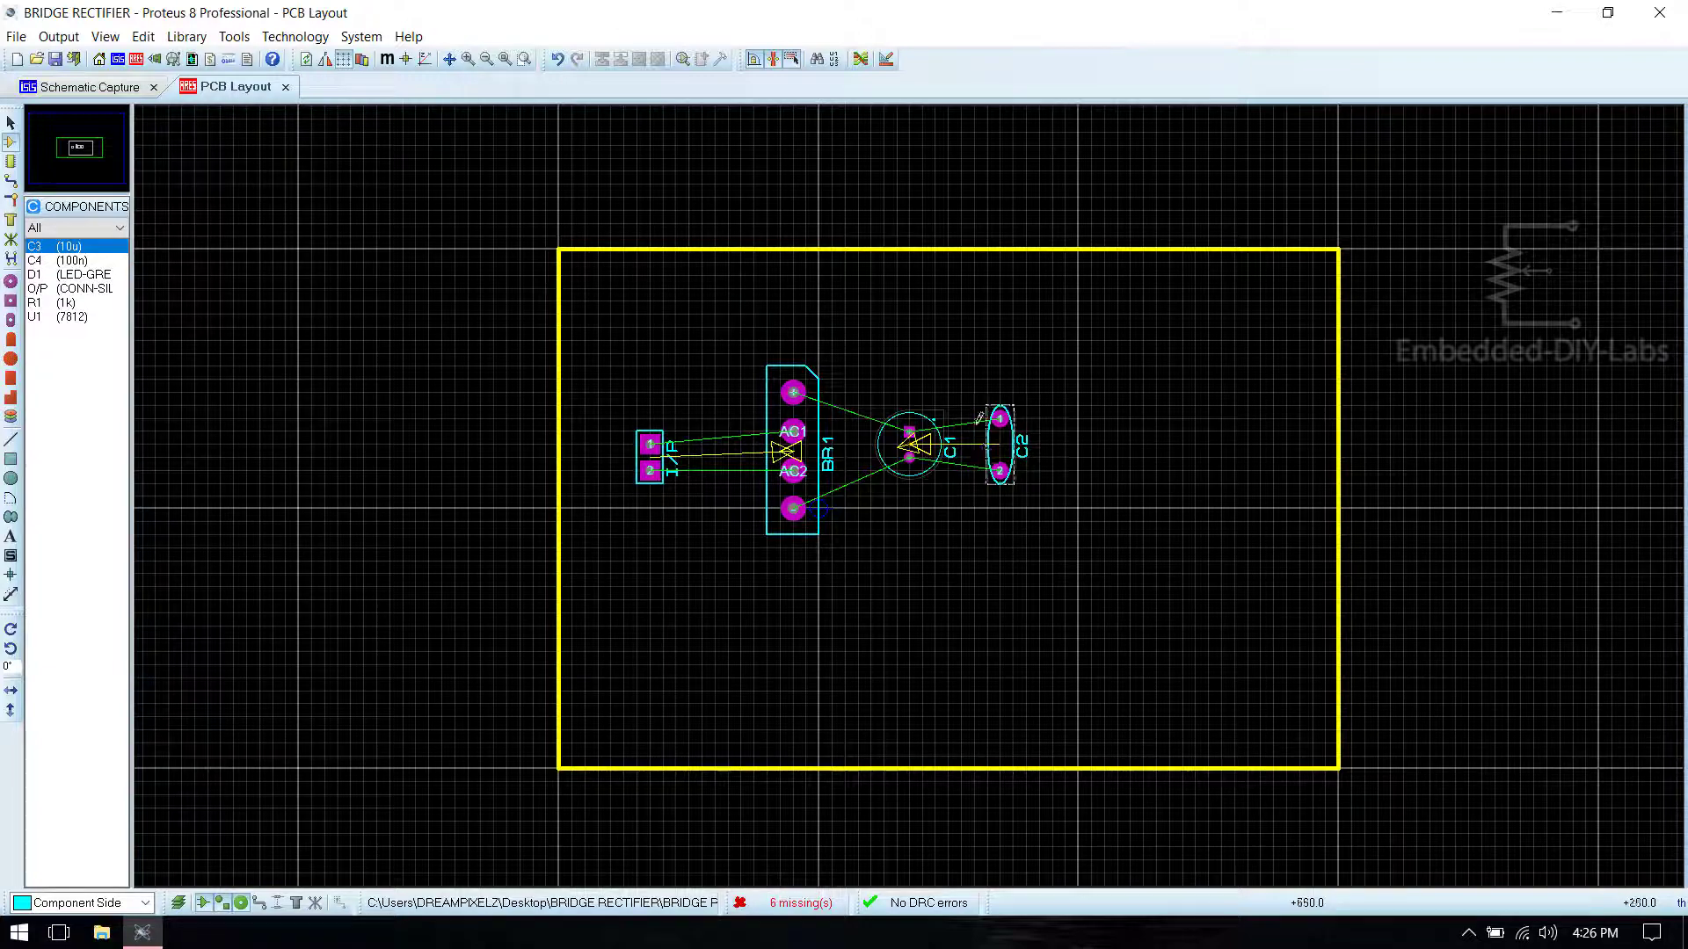
Step: Move C1 and C2 together closer to BR1
{"action": "left_click_drag", "start_coordinate": [869, 380], "coordinate": [1057, 586]}
{"action": "left_click_drag", "start_coordinate": [1029, 515], "coordinate": [1002, 503]}
{"action": "left_click", "coordinate": [1017, 517]}
{"action": "left_click", "coordinate": [999, 595]}
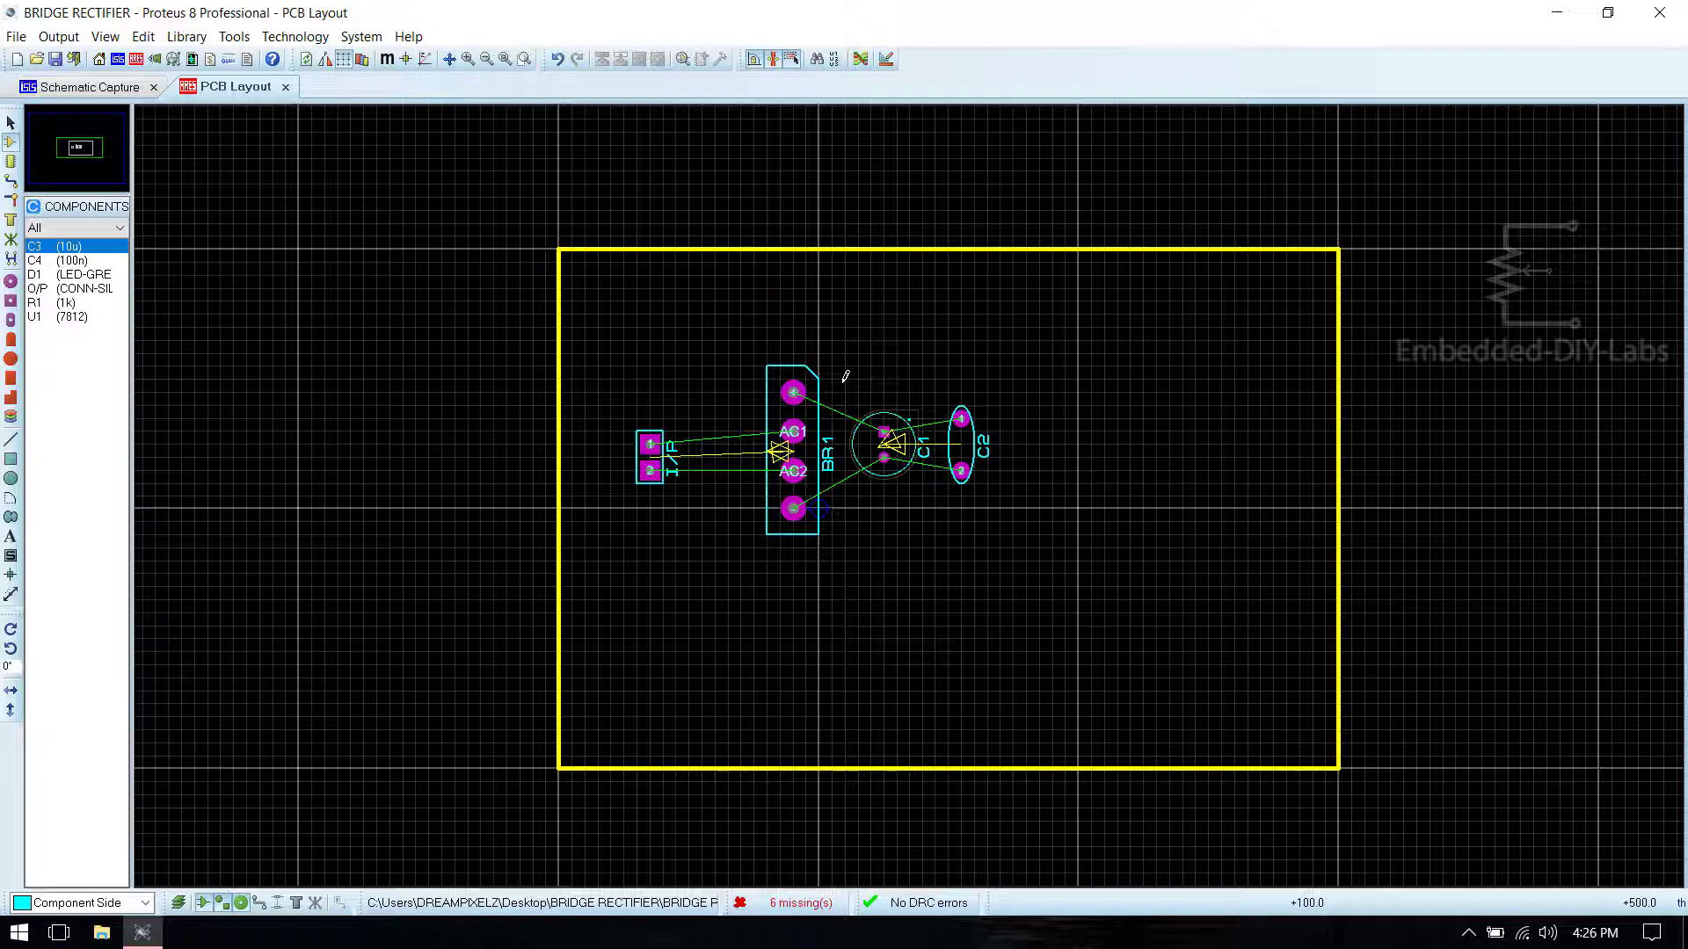
Step: Rotate C1 and C2 together as a block 90° clockwise
{"action": "left_click_drag", "start_coordinate": [844, 378], "coordinate": [1013, 521]}
{"action": "right_click", "coordinate": [991, 451]}
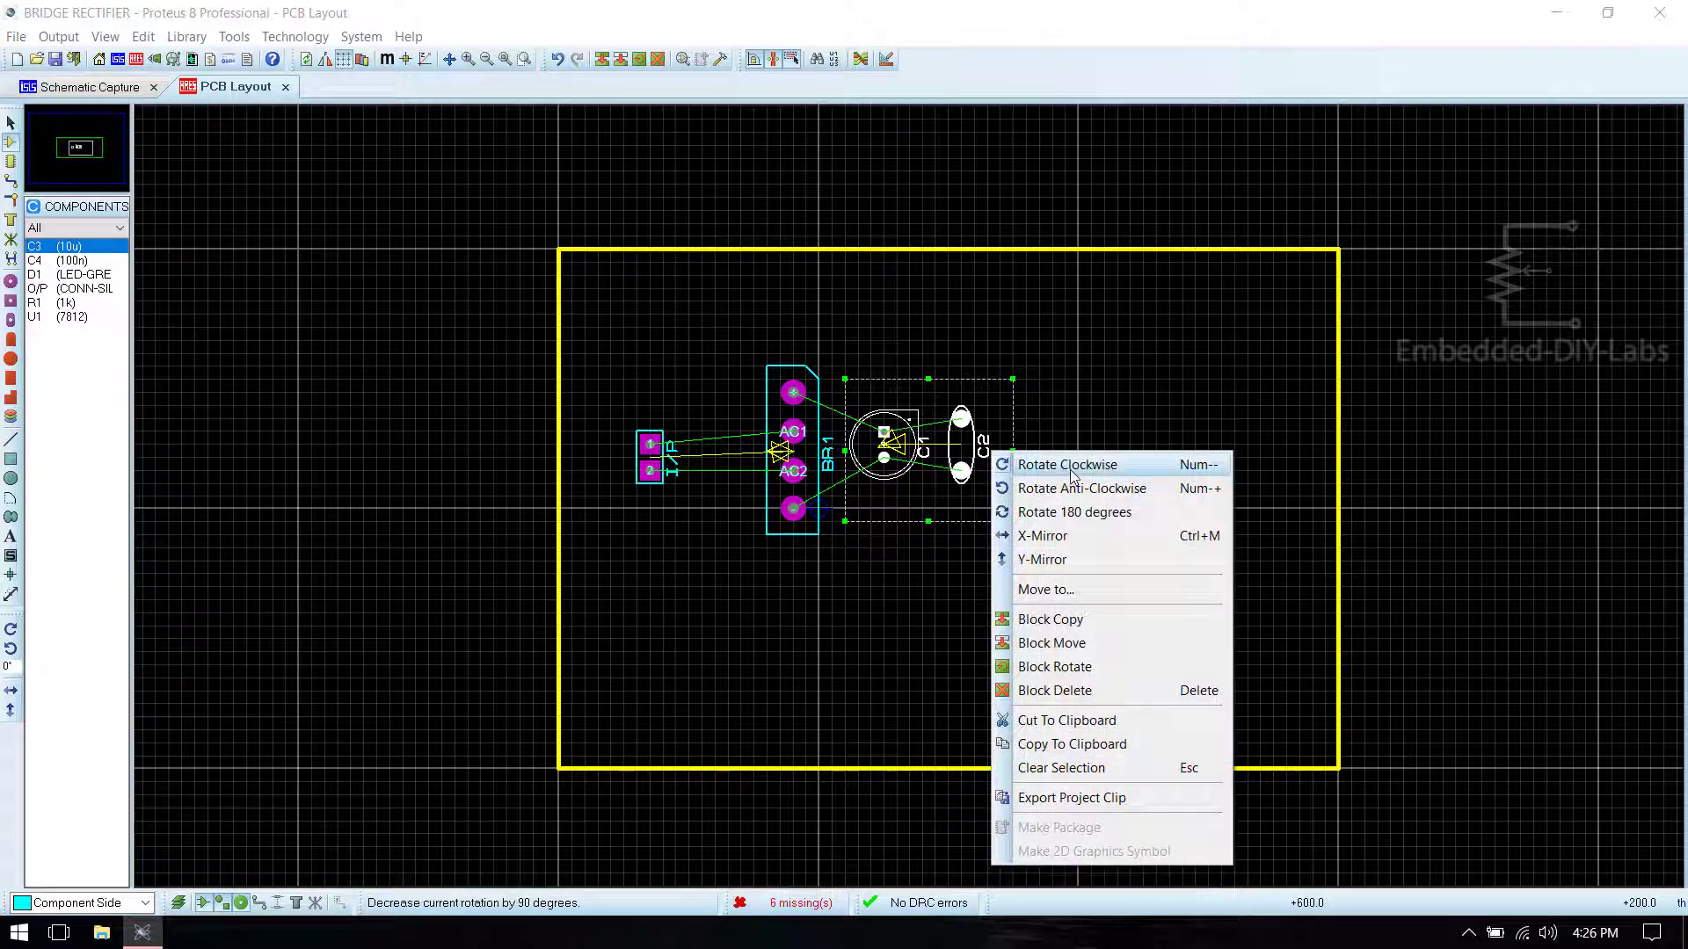
{"action": "left_click", "coordinate": [1068, 465]}
{"action": "left_click", "coordinate": [1054, 489]}
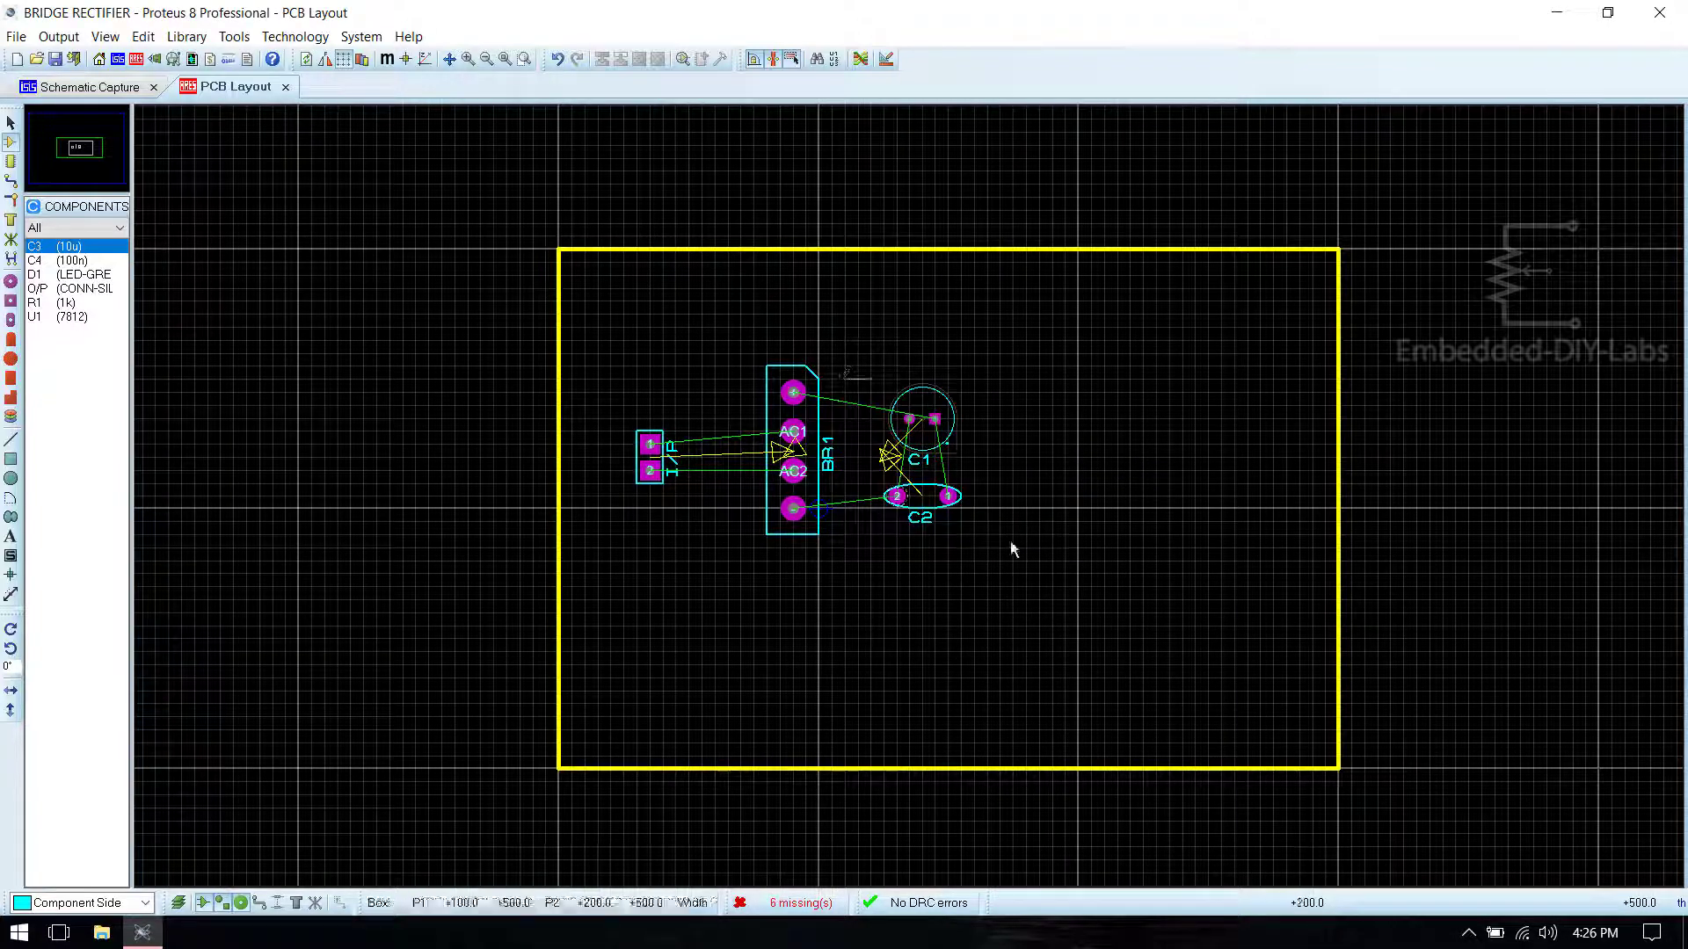
Step: Shift the C1 and C2 block left toward BR1, and move BR1, C1 and C2 together closer to the I/P connector
{"action": "left_click_drag", "start_coordinate": [840, 370], "coordinate": [988, 587]}
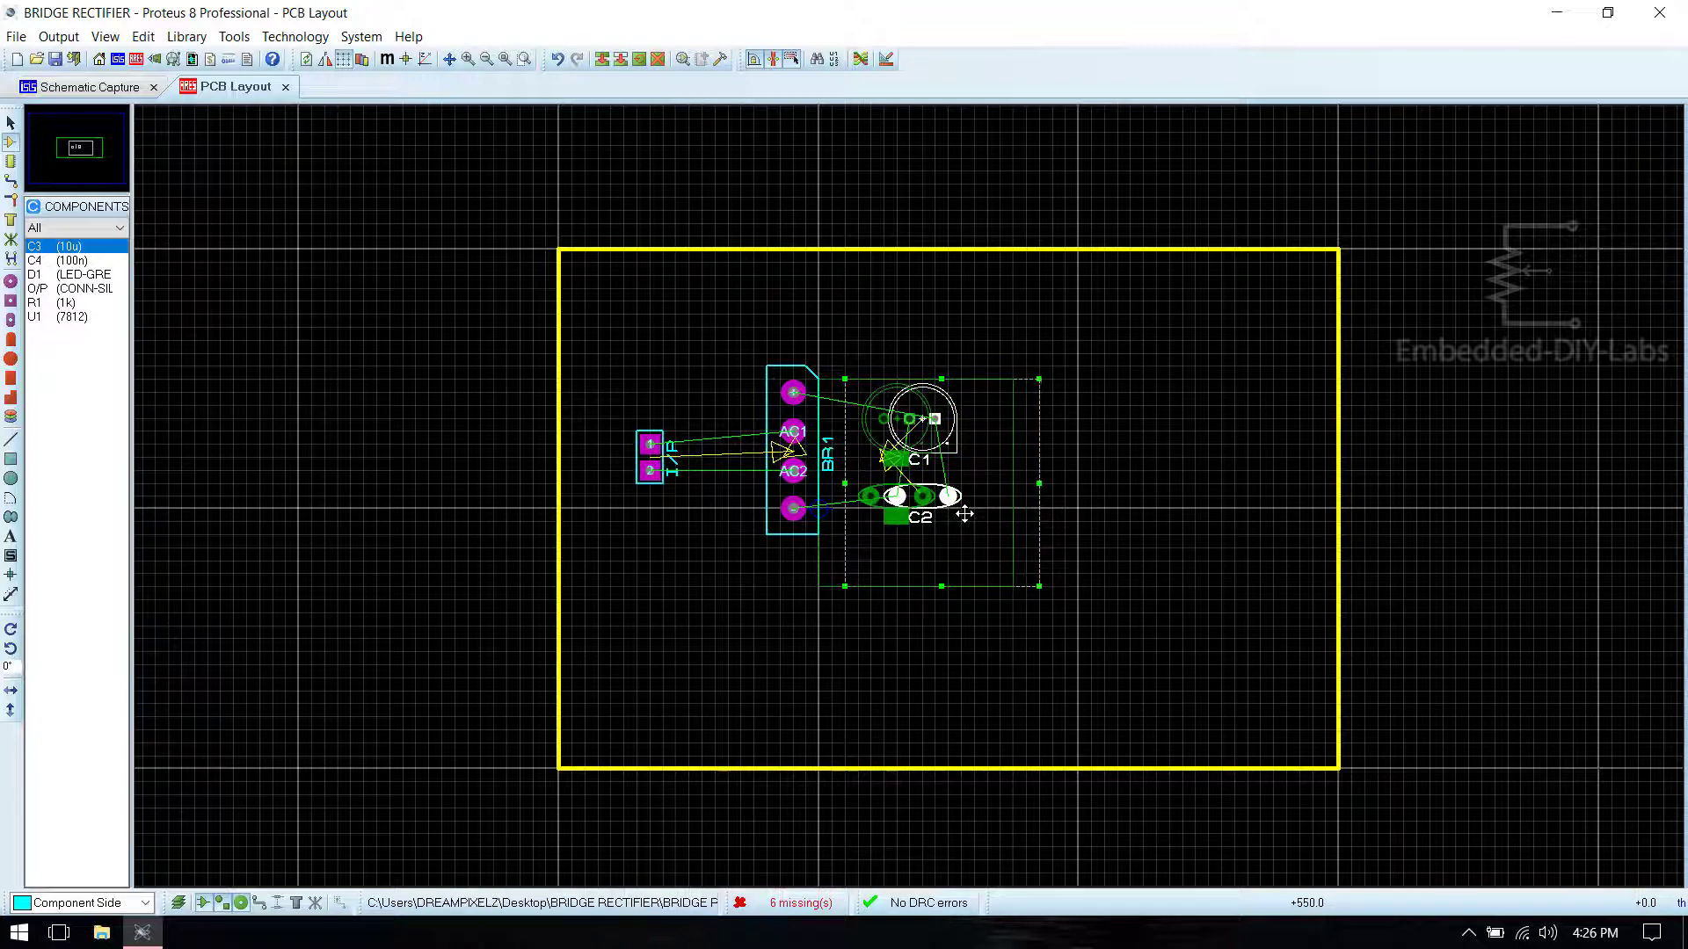
{"action": "left_click_drag", "start_coordinate": [966, 515], "coordinate": [944, 515]}
{"action": "left_click", "coordinate": [993, 659]}
{"action": "left_click_drag", "start_coordinate": [702, 327], "coordinate": [1013, 611]}
{"action": "left_click_drag", "start_coordinate": [941, 571], "coordinate": [889, 571]}
{"action": "left_click", "coordinate": [970, 659]}
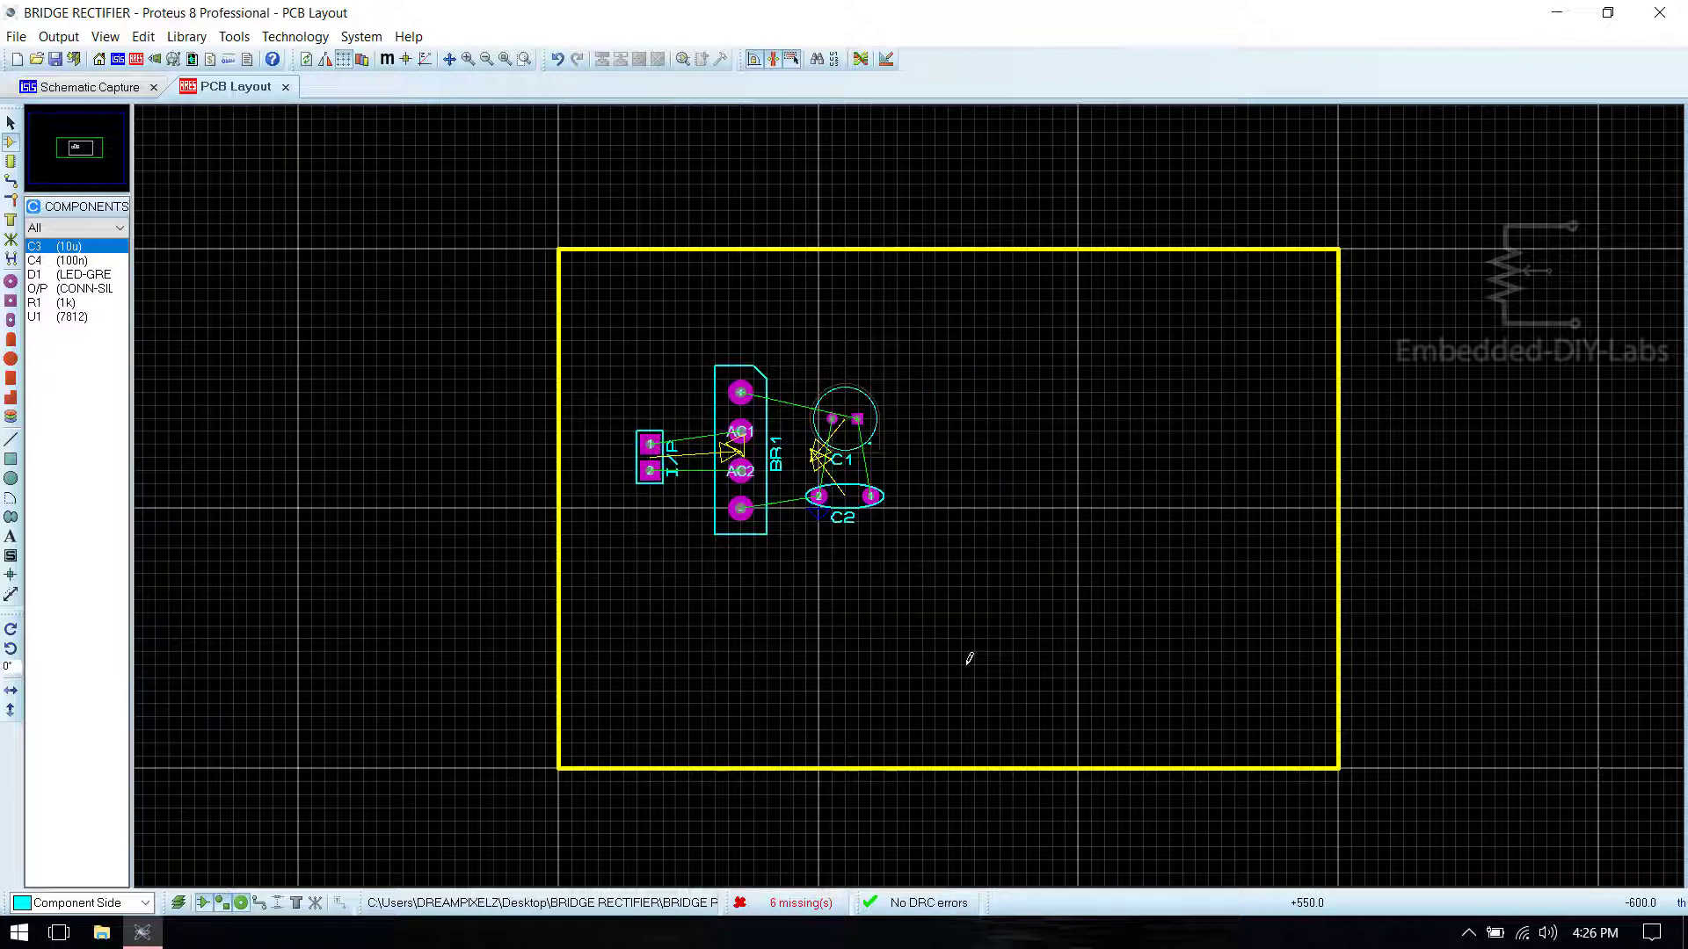
Step: Save the layout and place regulator U1 (7812) to the upper right of C1
{"action": "key", "text": "ctrl+s"}
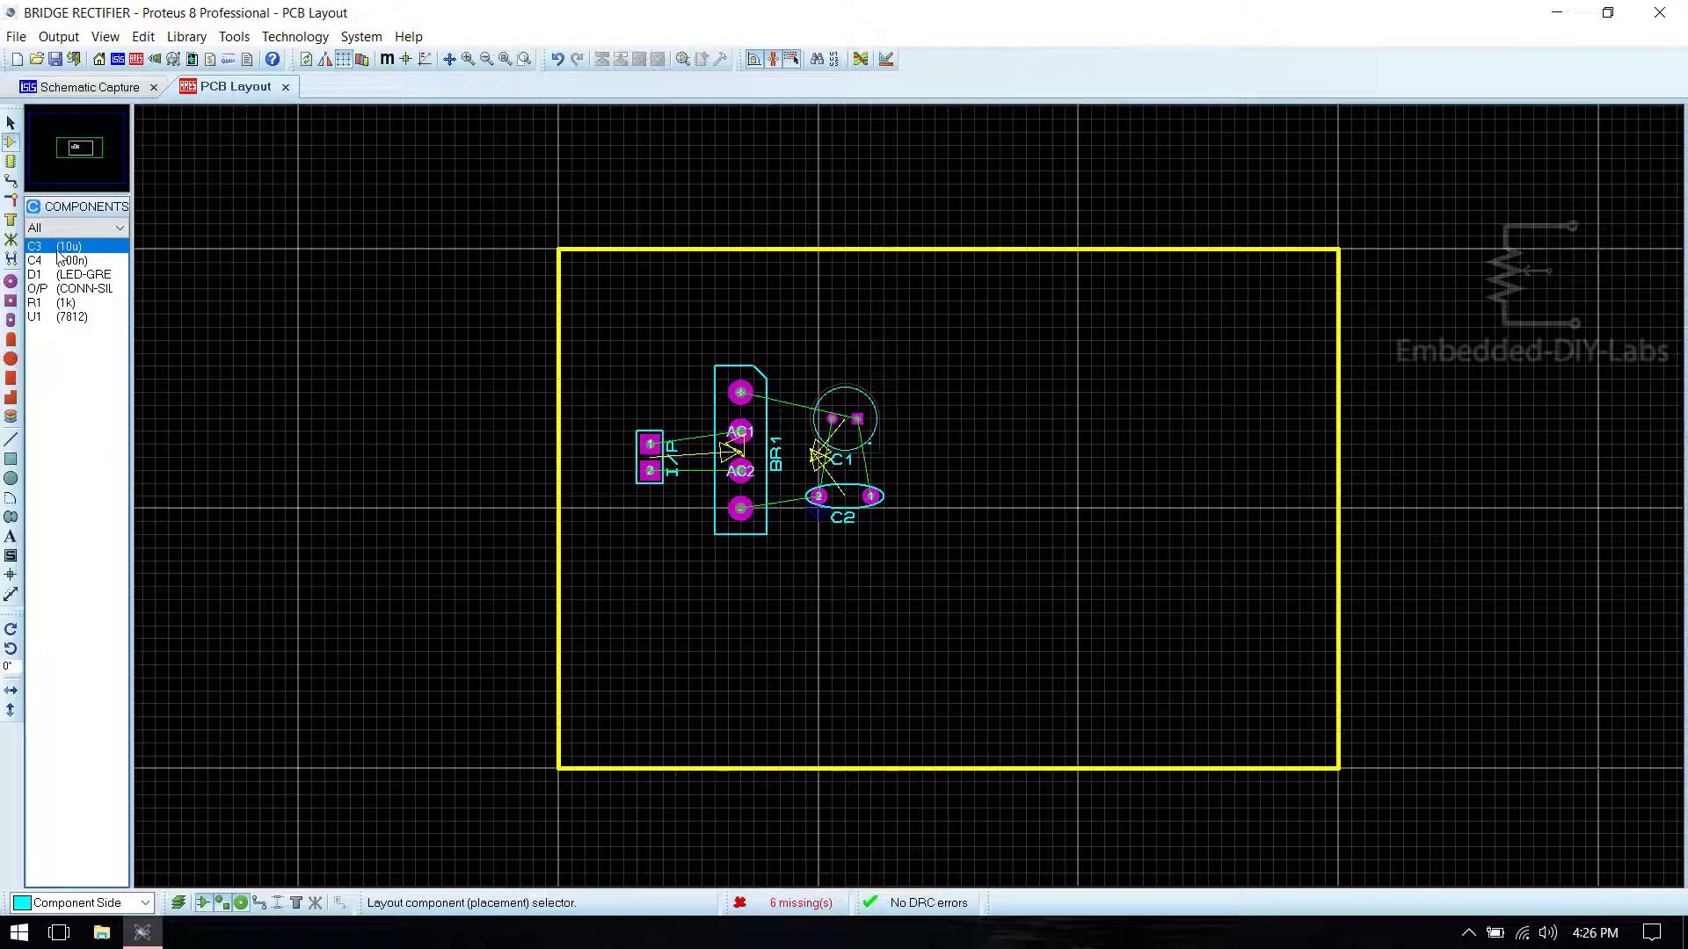
{"action": "left_click", "coordinate": [72, 319]}
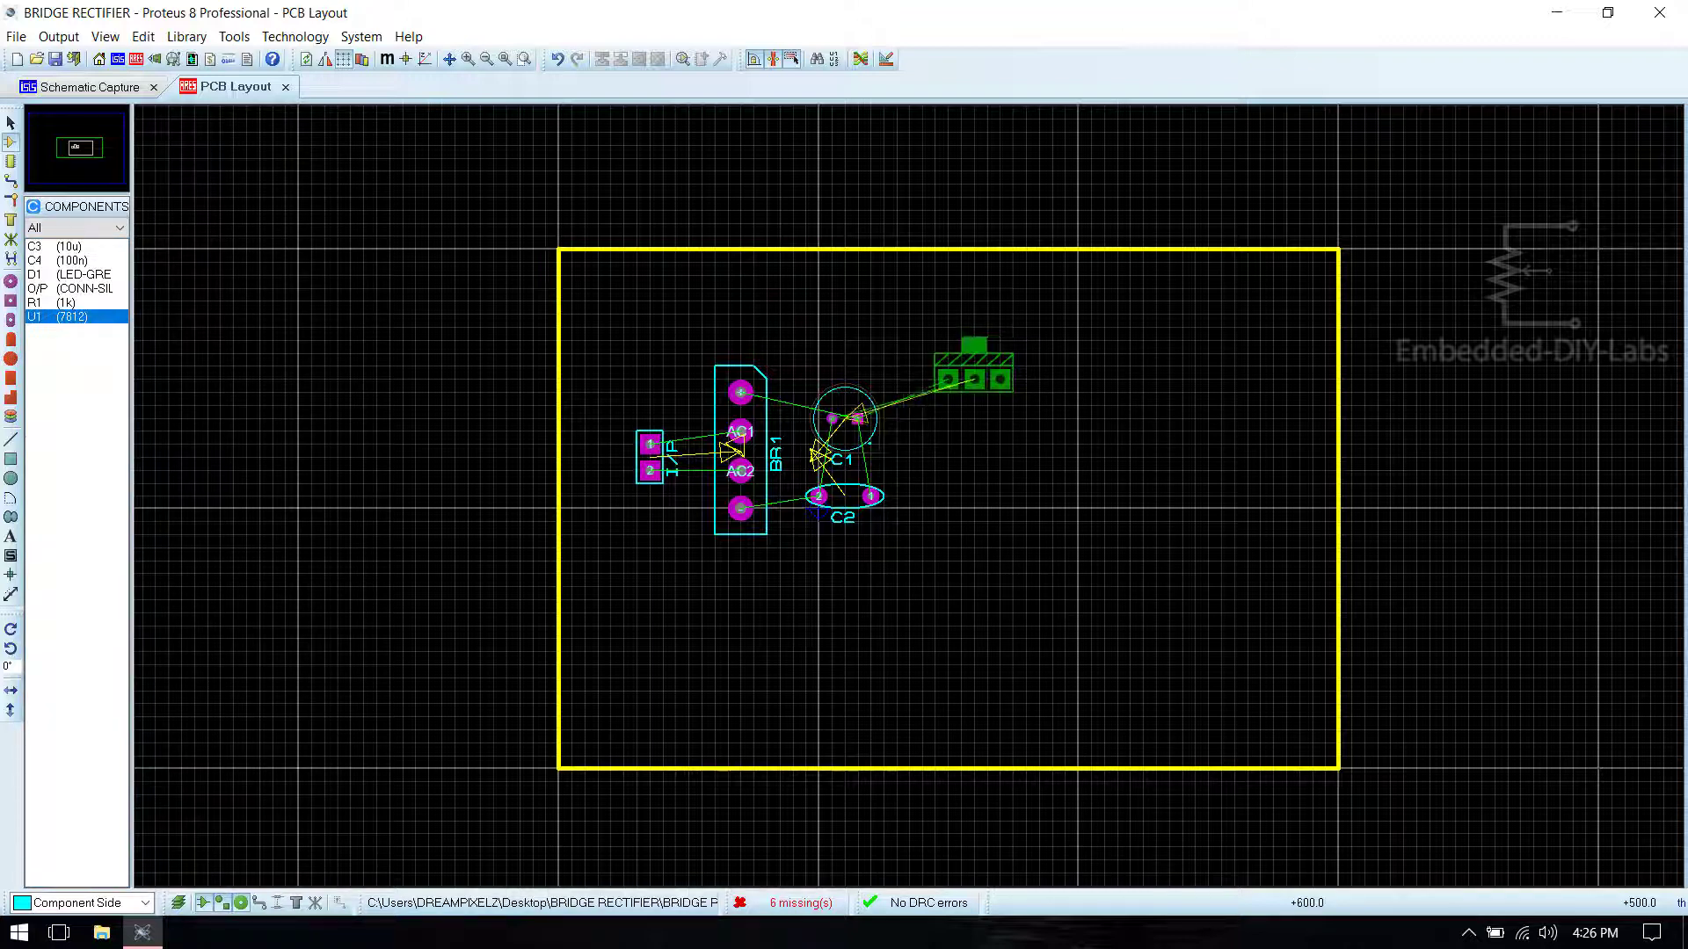
{"action": "left_click", "coordinate": [974, 378]}
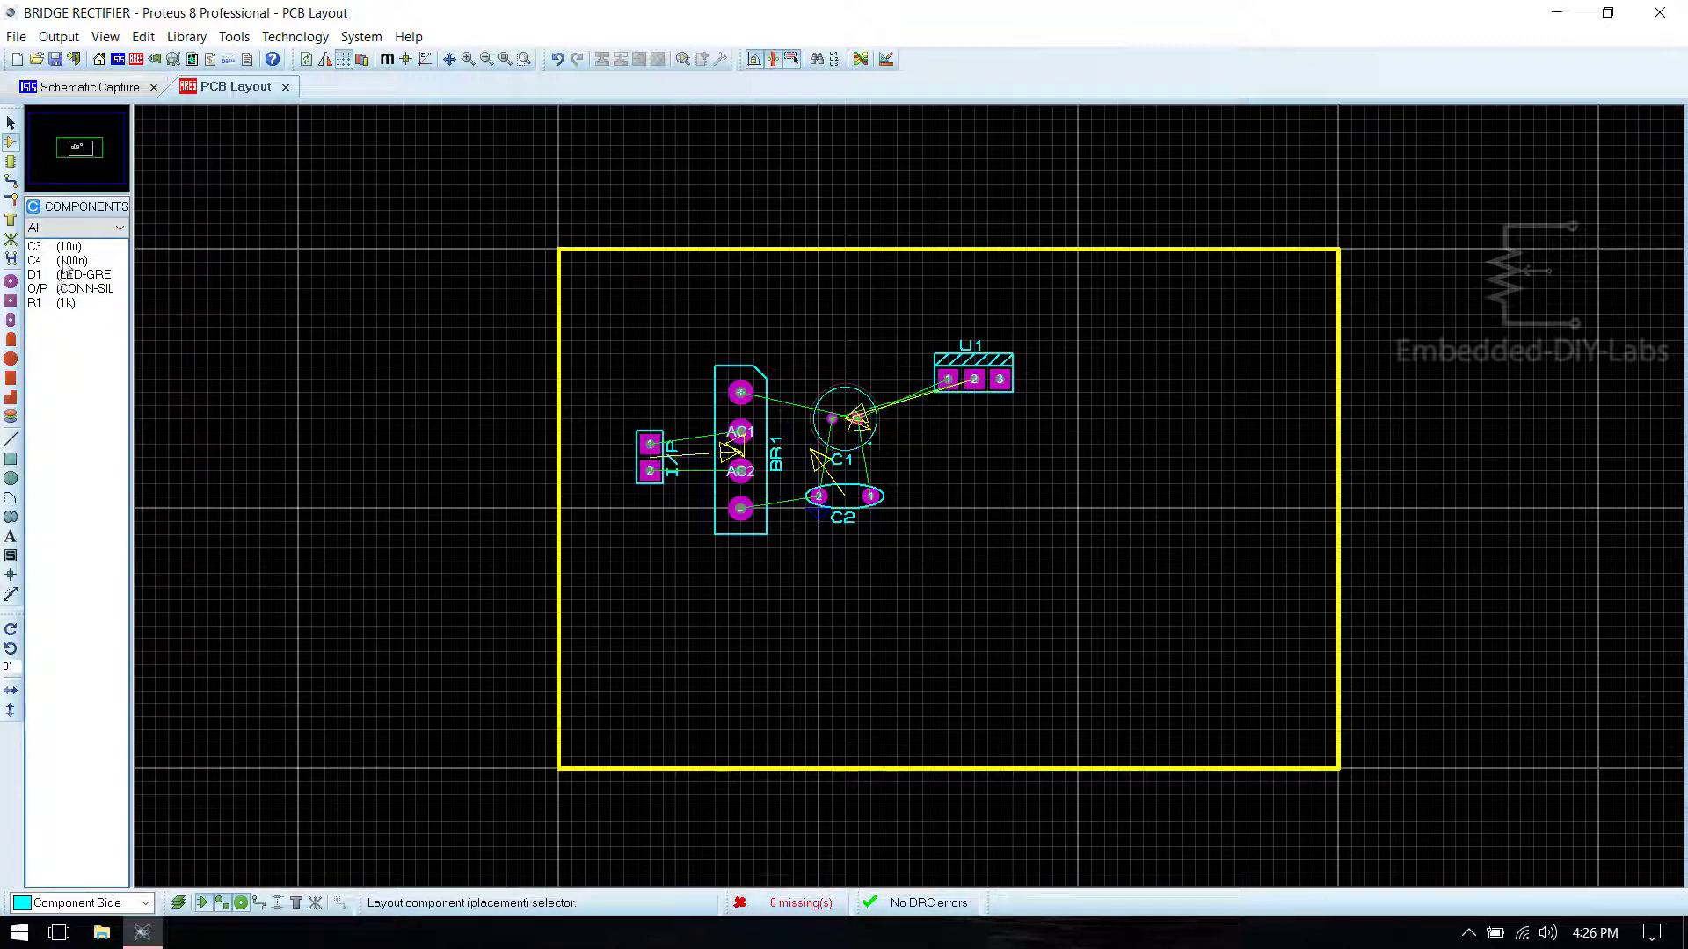
Step: Place capacitor C3 (10u) below U1 and C4 (100n) beneath C3, with C4 rotated 180°
{"action": "left_click", "coordinate": [67, 247]}
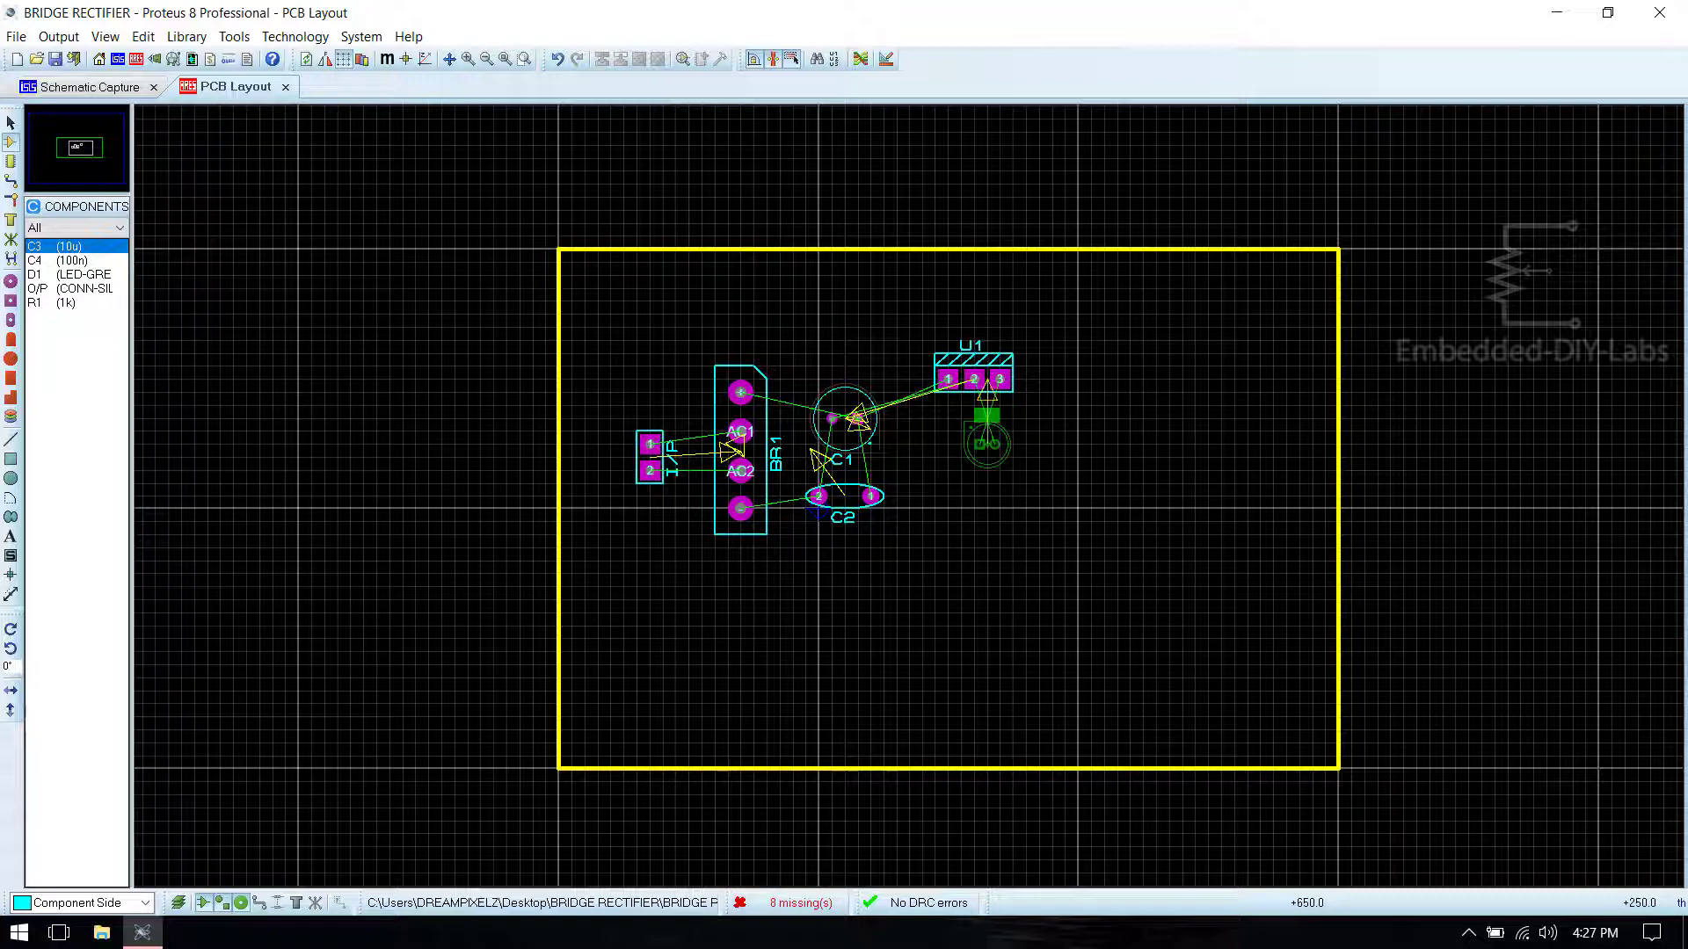
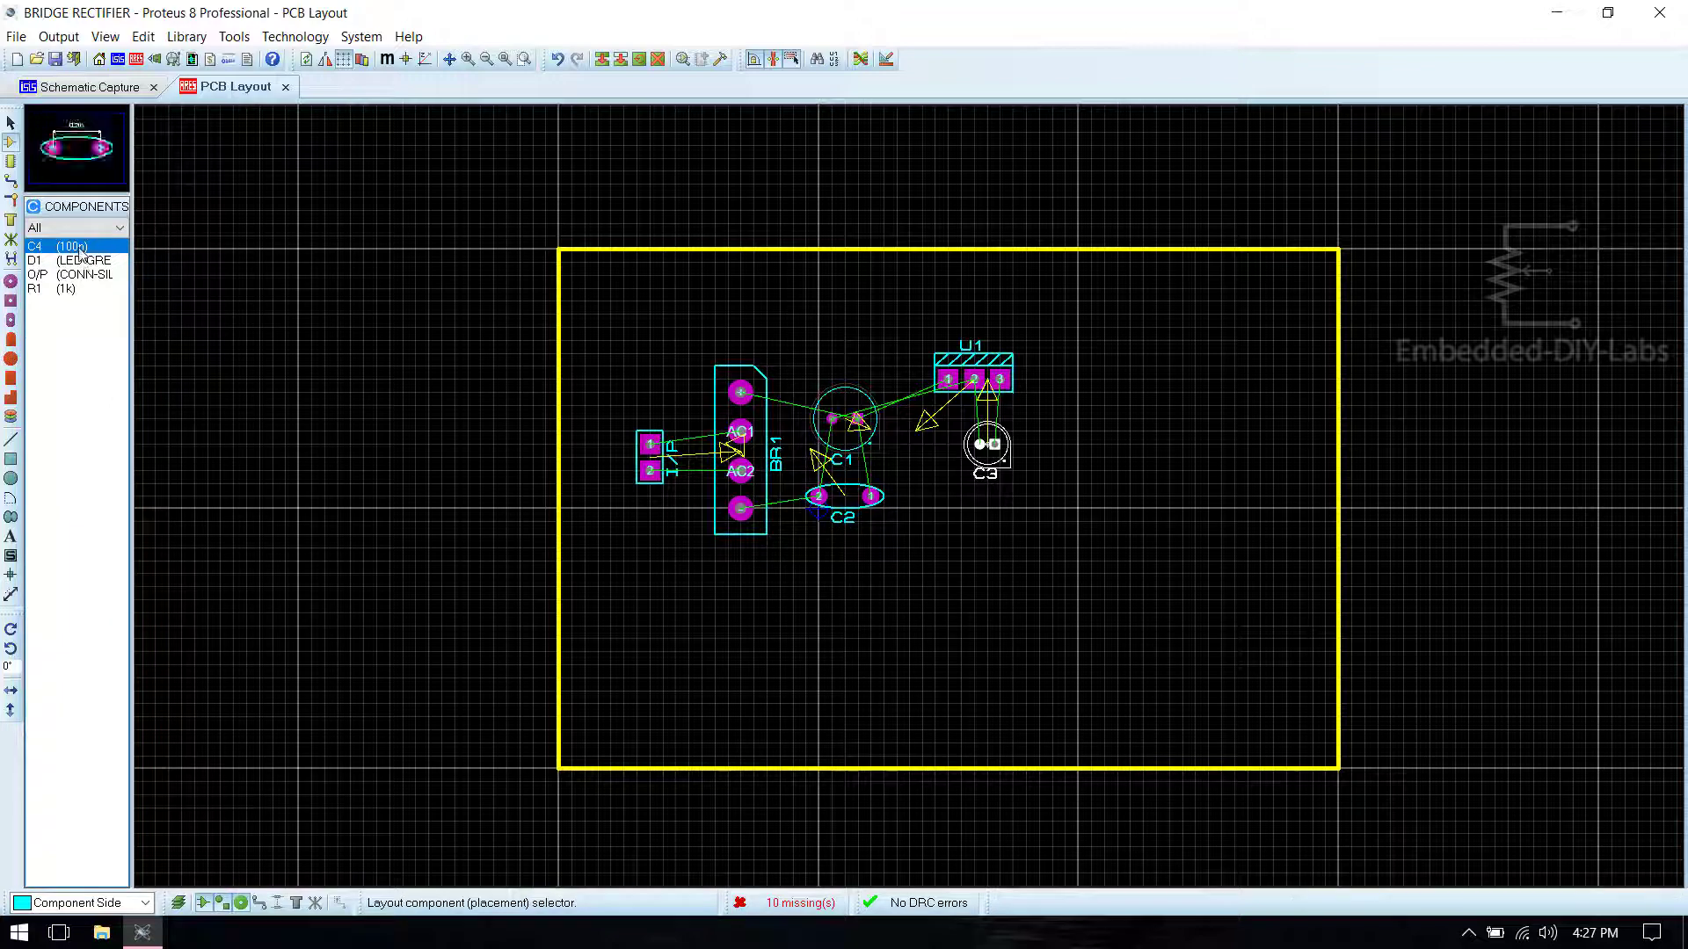
{"action": "left_click", "coordinate": [989, 505]}
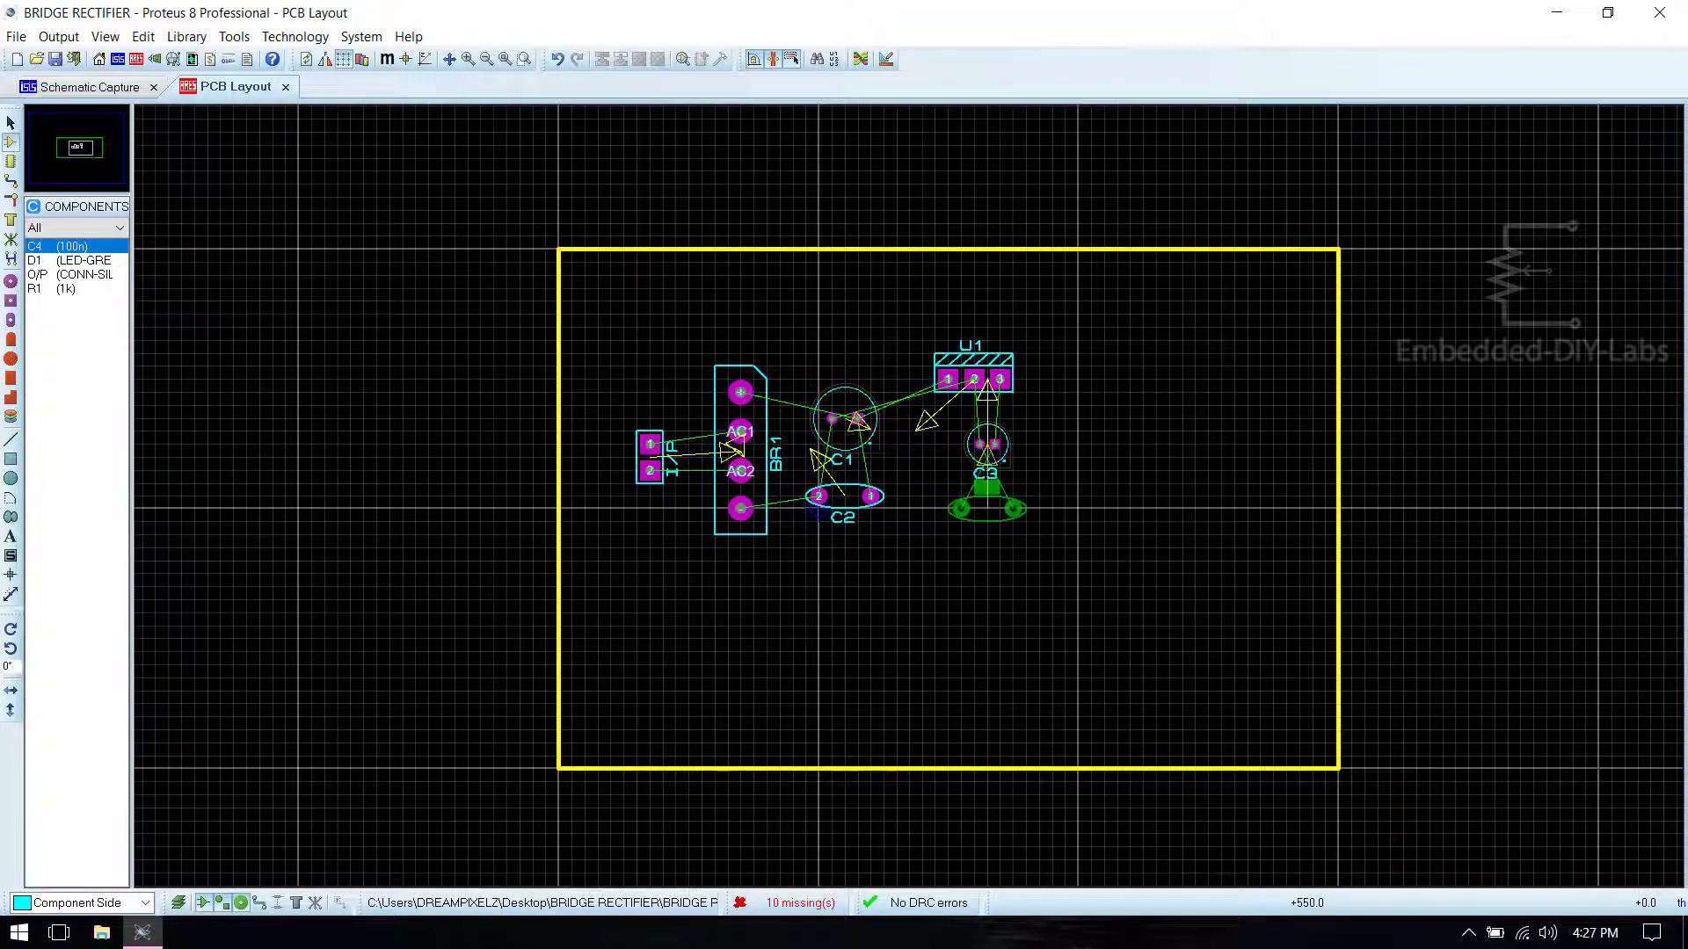
{"action": "right_click", "coordinate": [984, 514]}
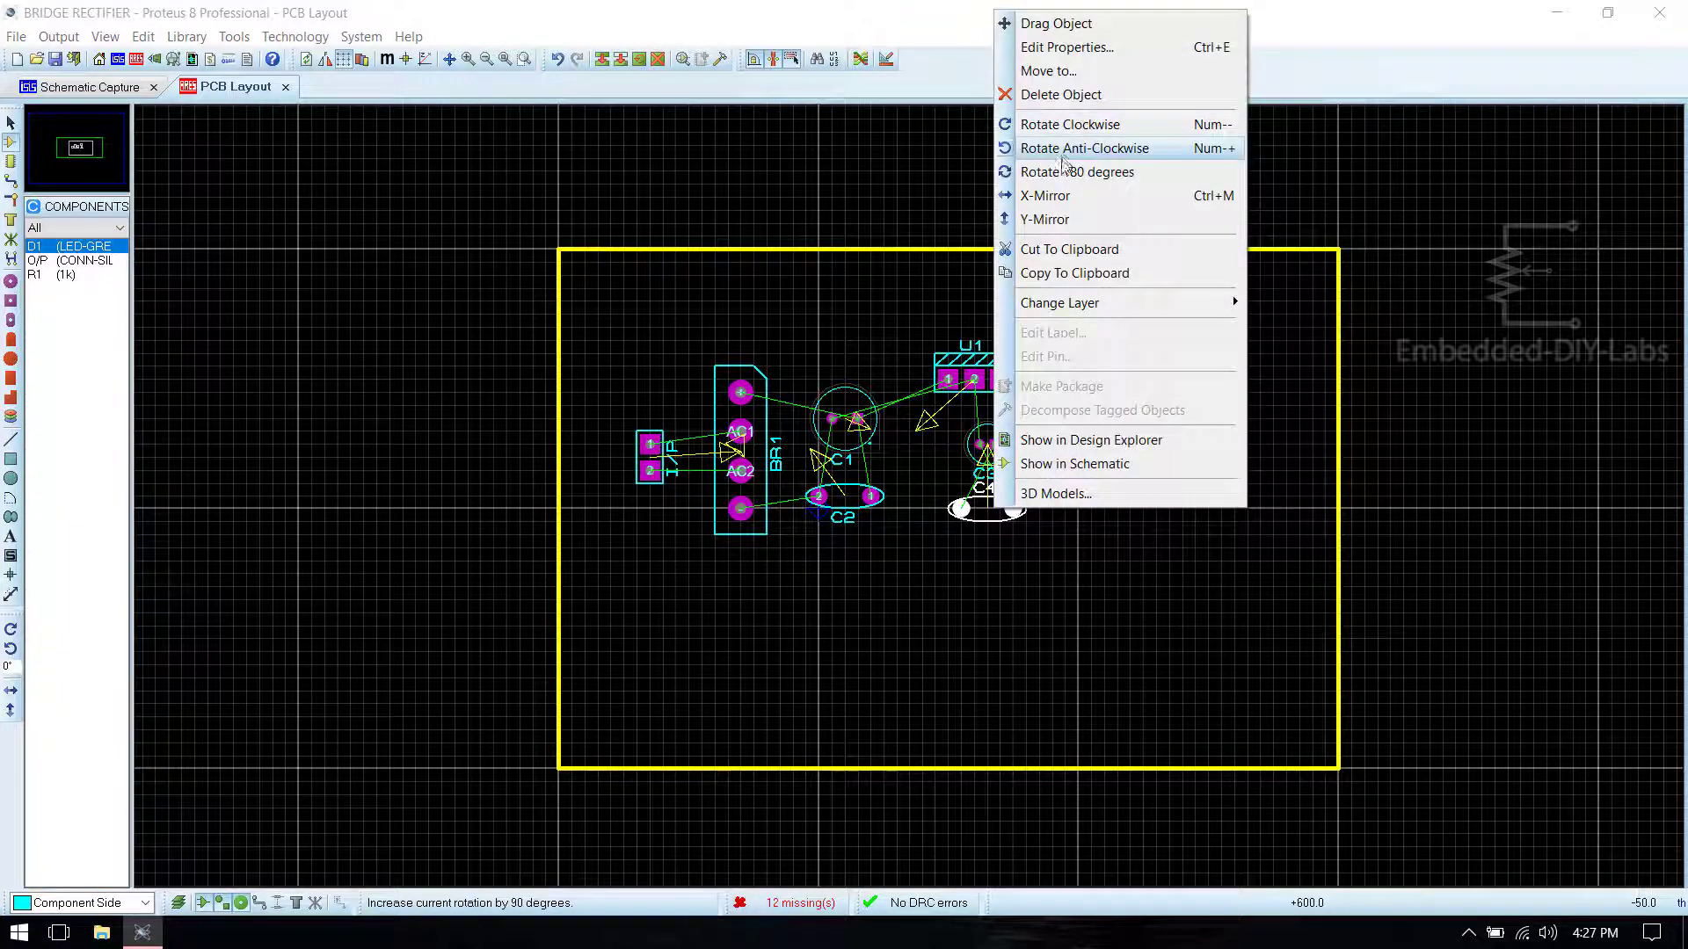
{"action": "left_click", "coordinate": [1090, 172]}
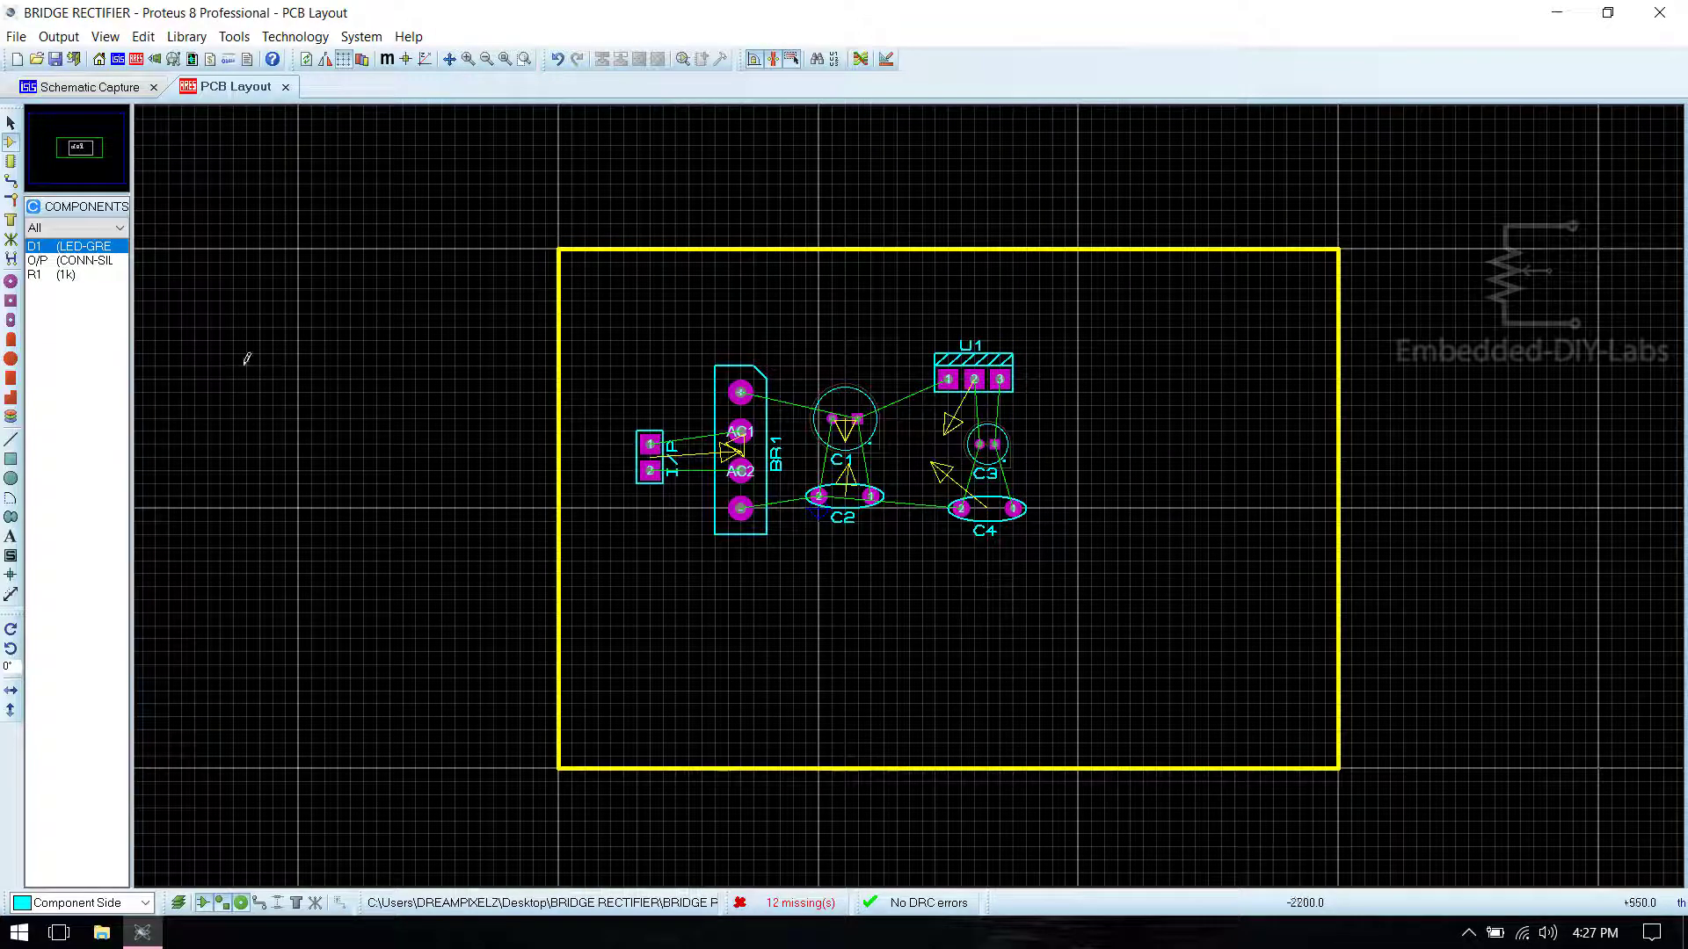
Step: Place resistor R1 (1k) to the right of U1, rotated 90° clockwise, with its pin 1 level with U1's pins
{"action": "left_click", "coordinate": [53, 274]}
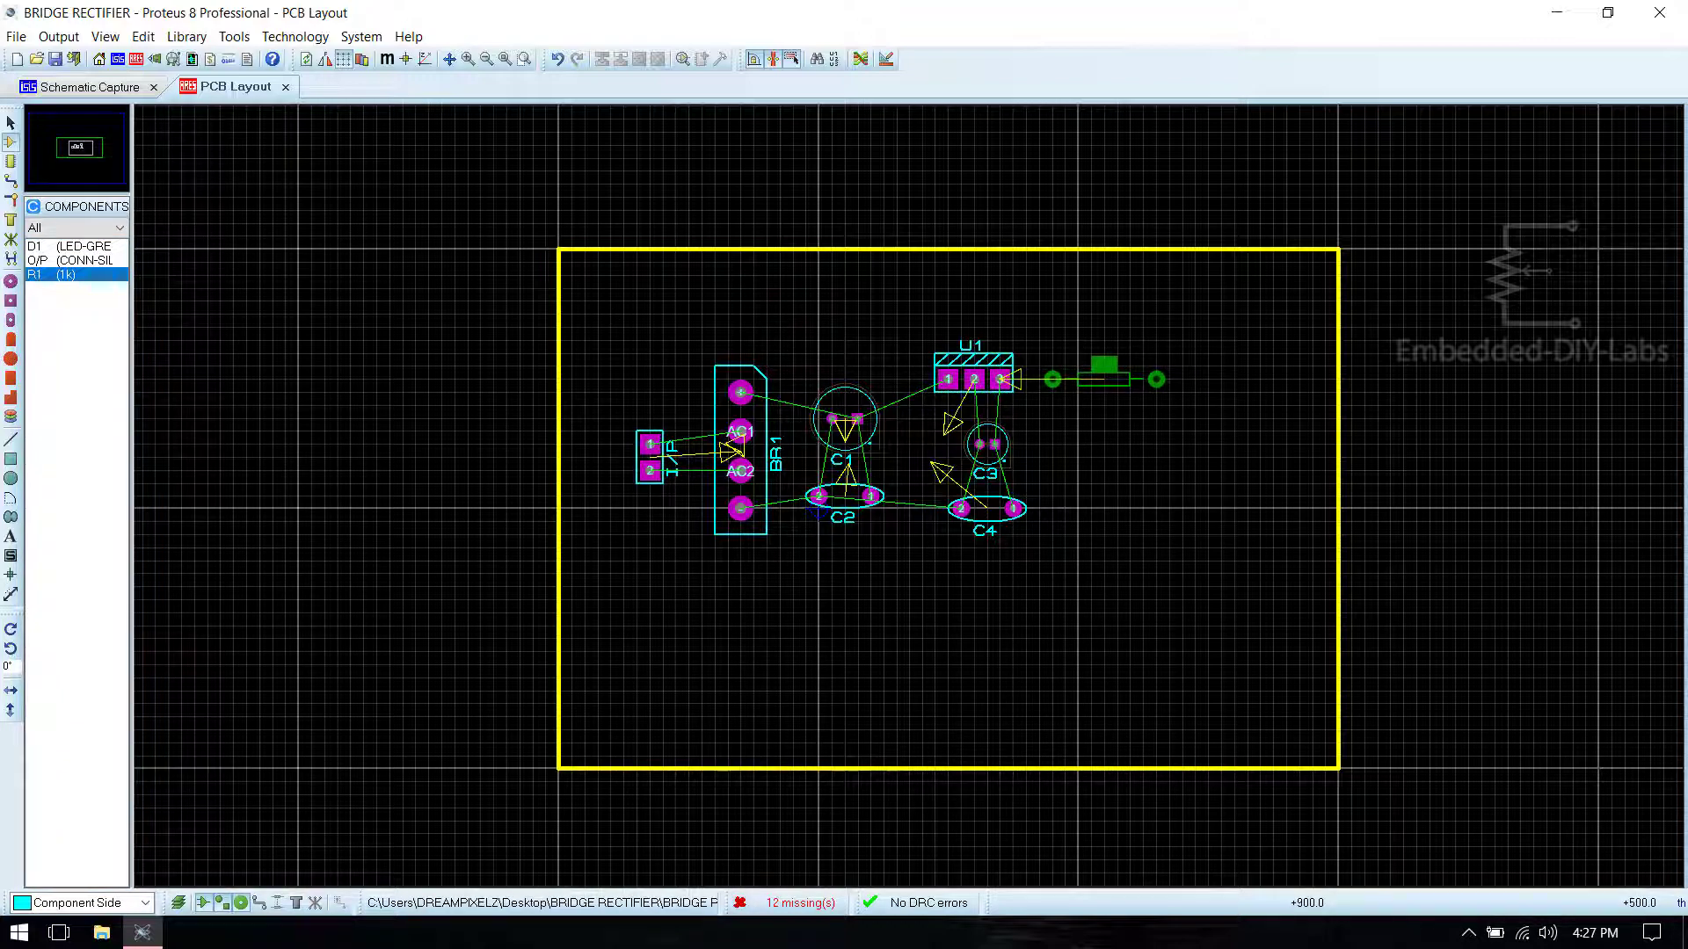
{"action": "left_click", "coordinate": [1104, 378]}
{"action": "right_click", "coordinate": [1091, 392]}
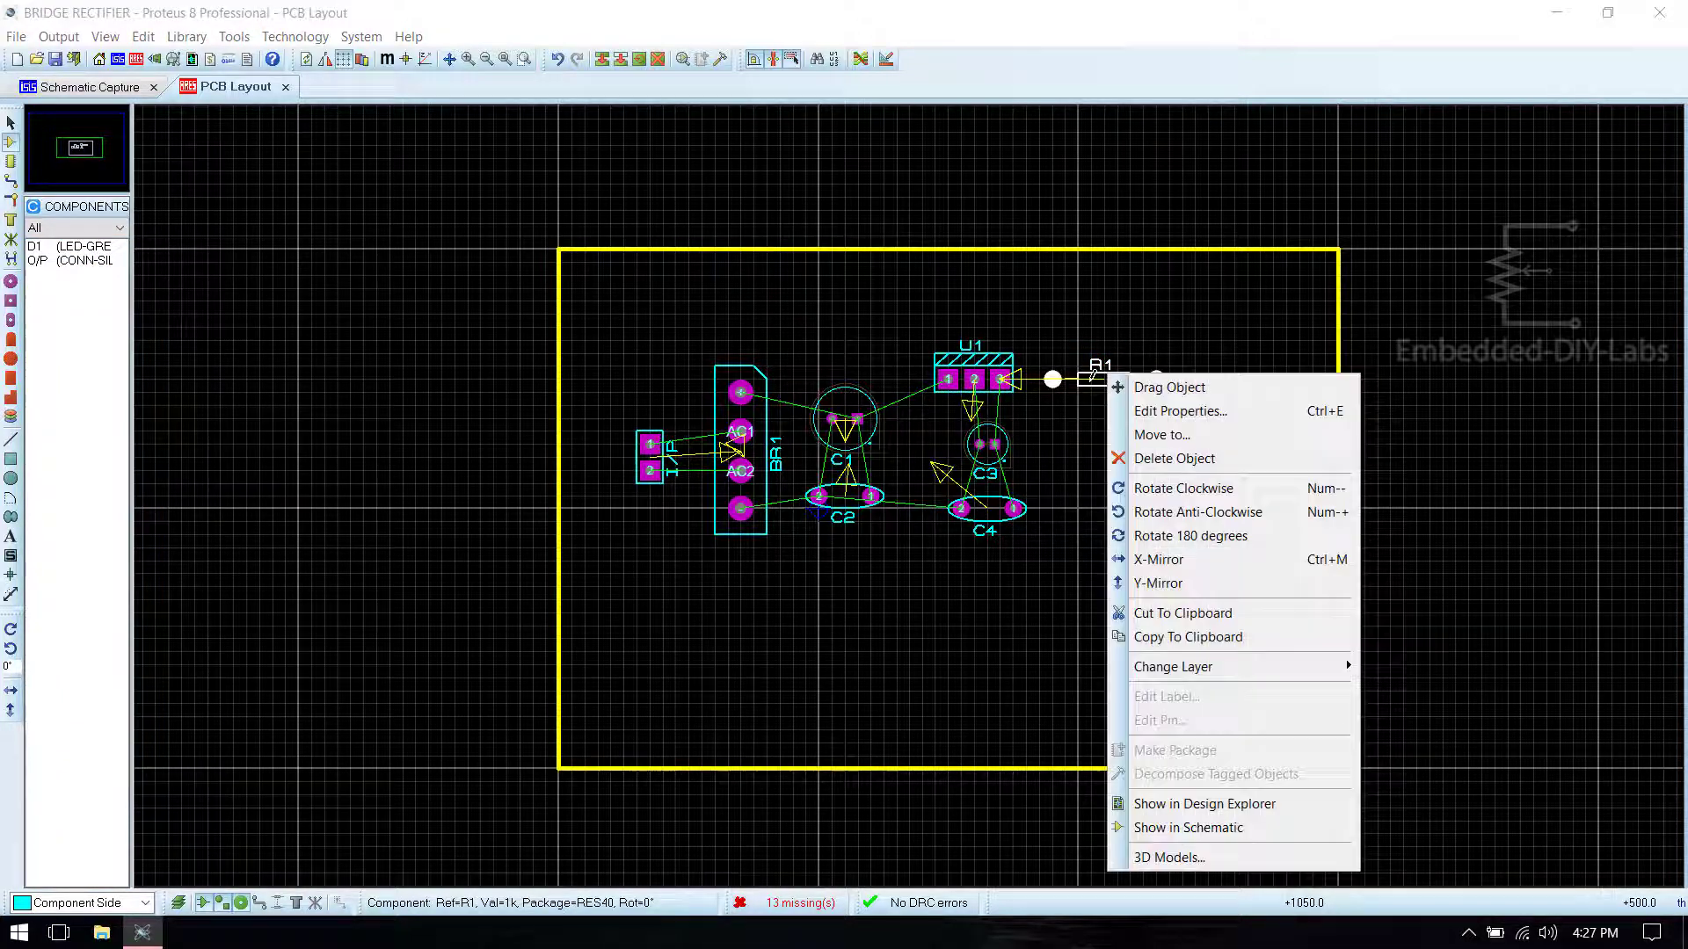
{"action": "left_click", "coordinate": [1128, 494]}
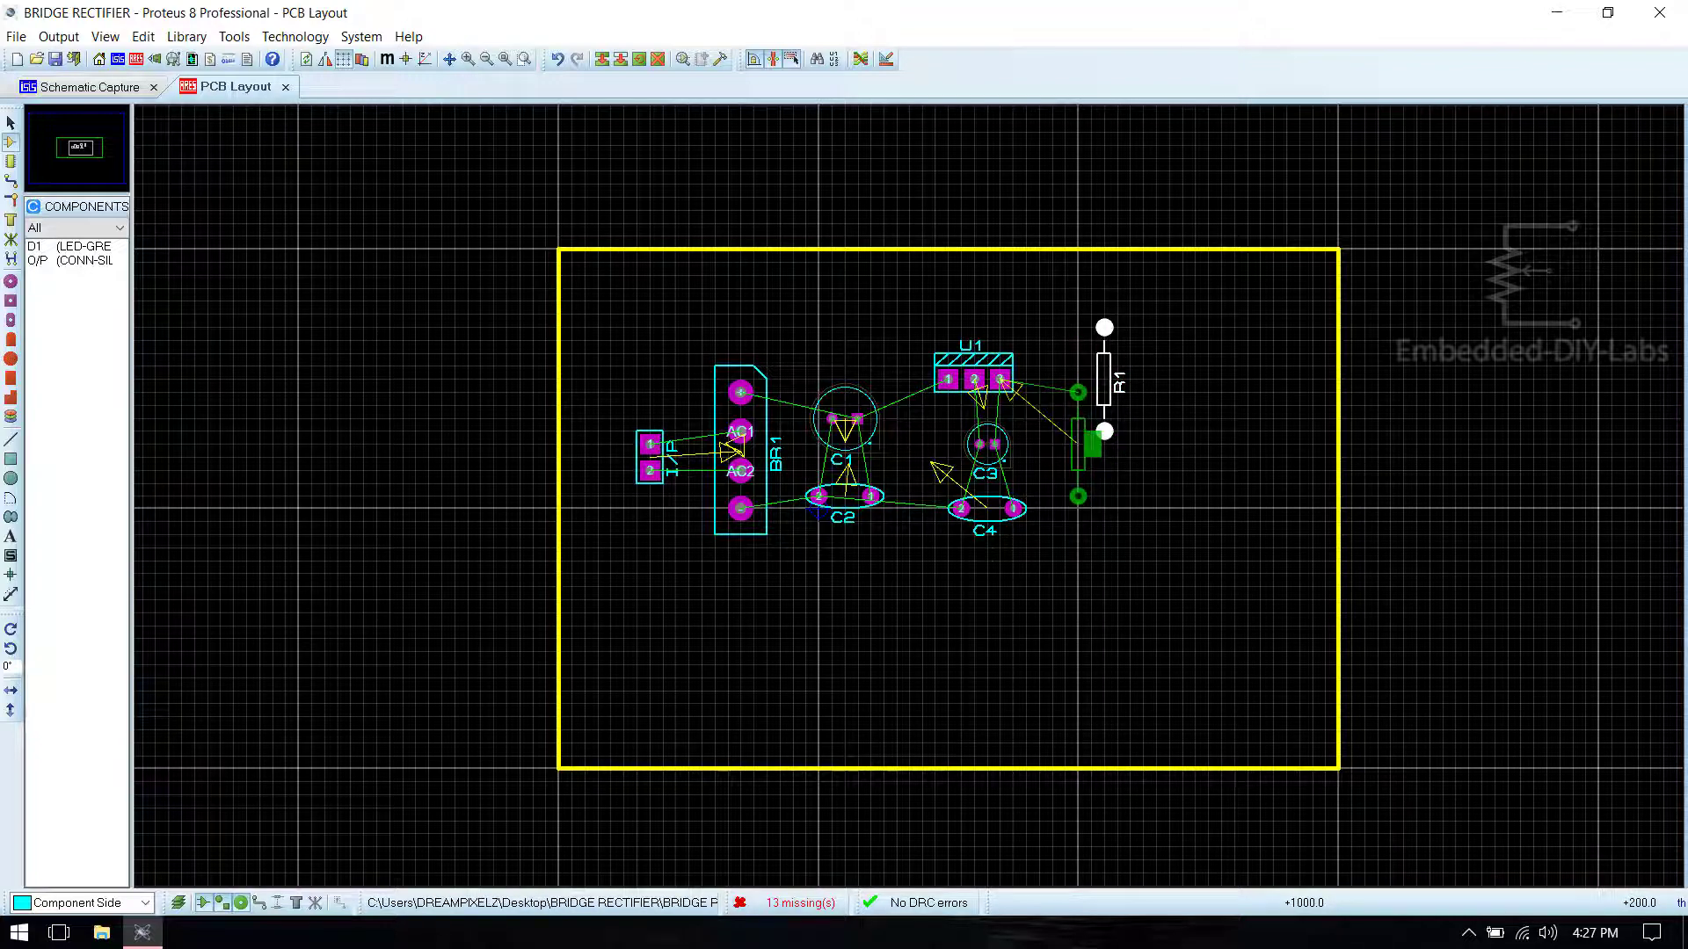
{"action": "left_click_drag", "start_coordinate": [1093, 444], "coordinate": [1093, 430]}
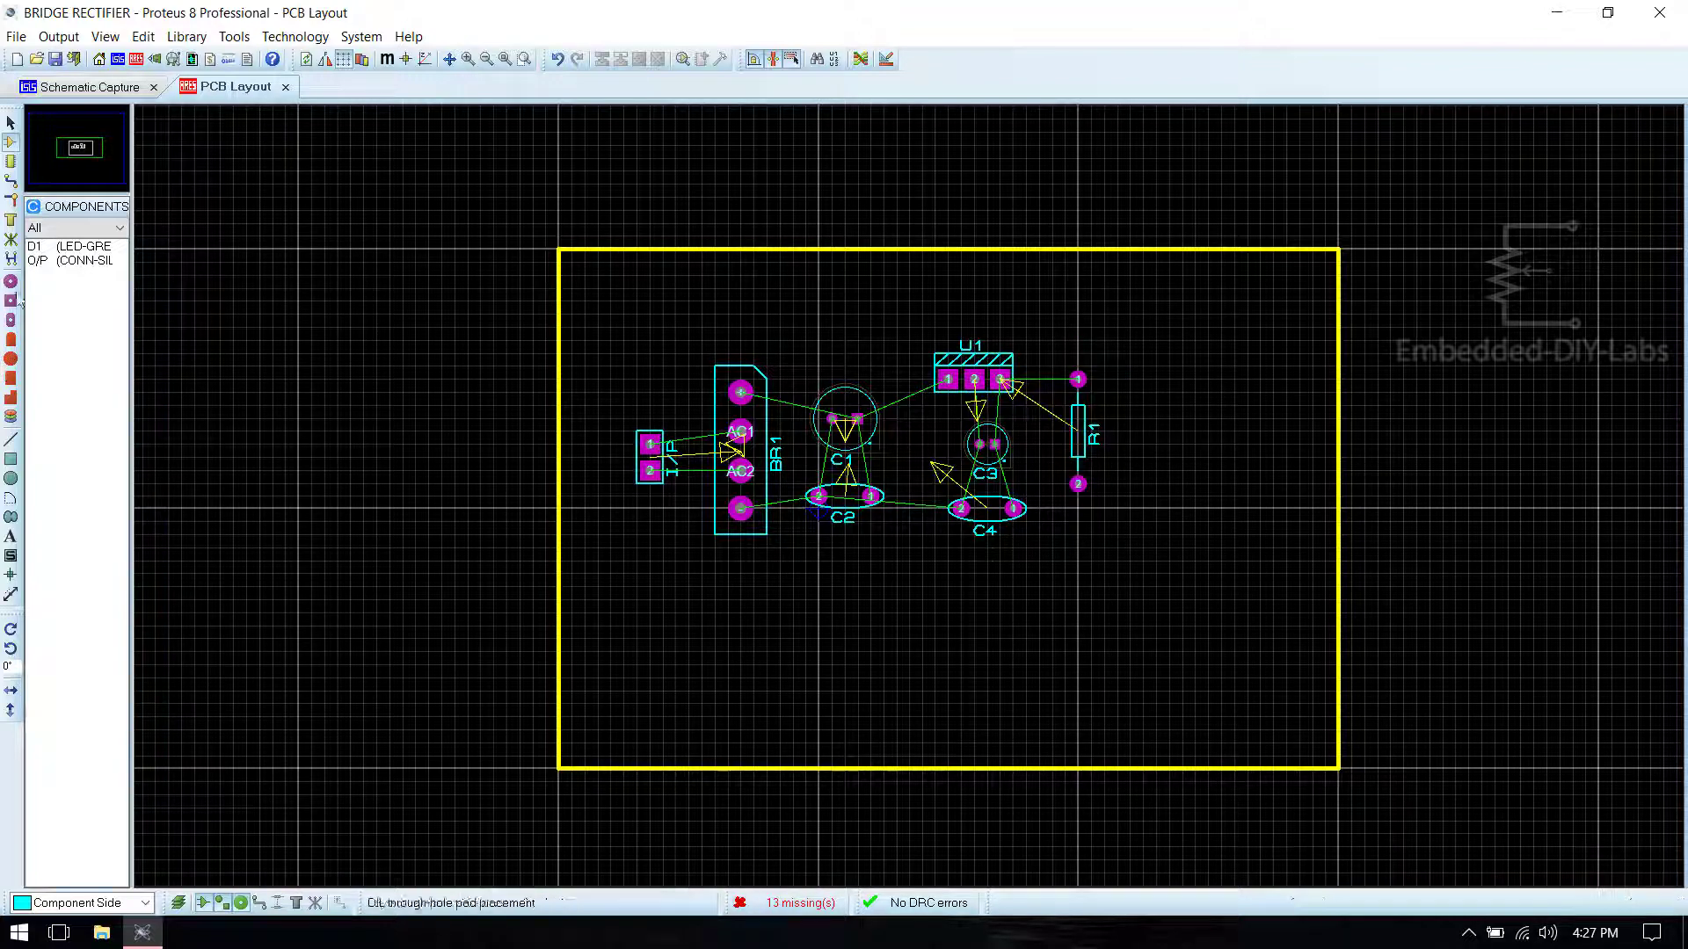
Step: Place the LED D1 just below R1 and rotate it 180°
{"action": "left_click", "coordinate": [53, 248]}
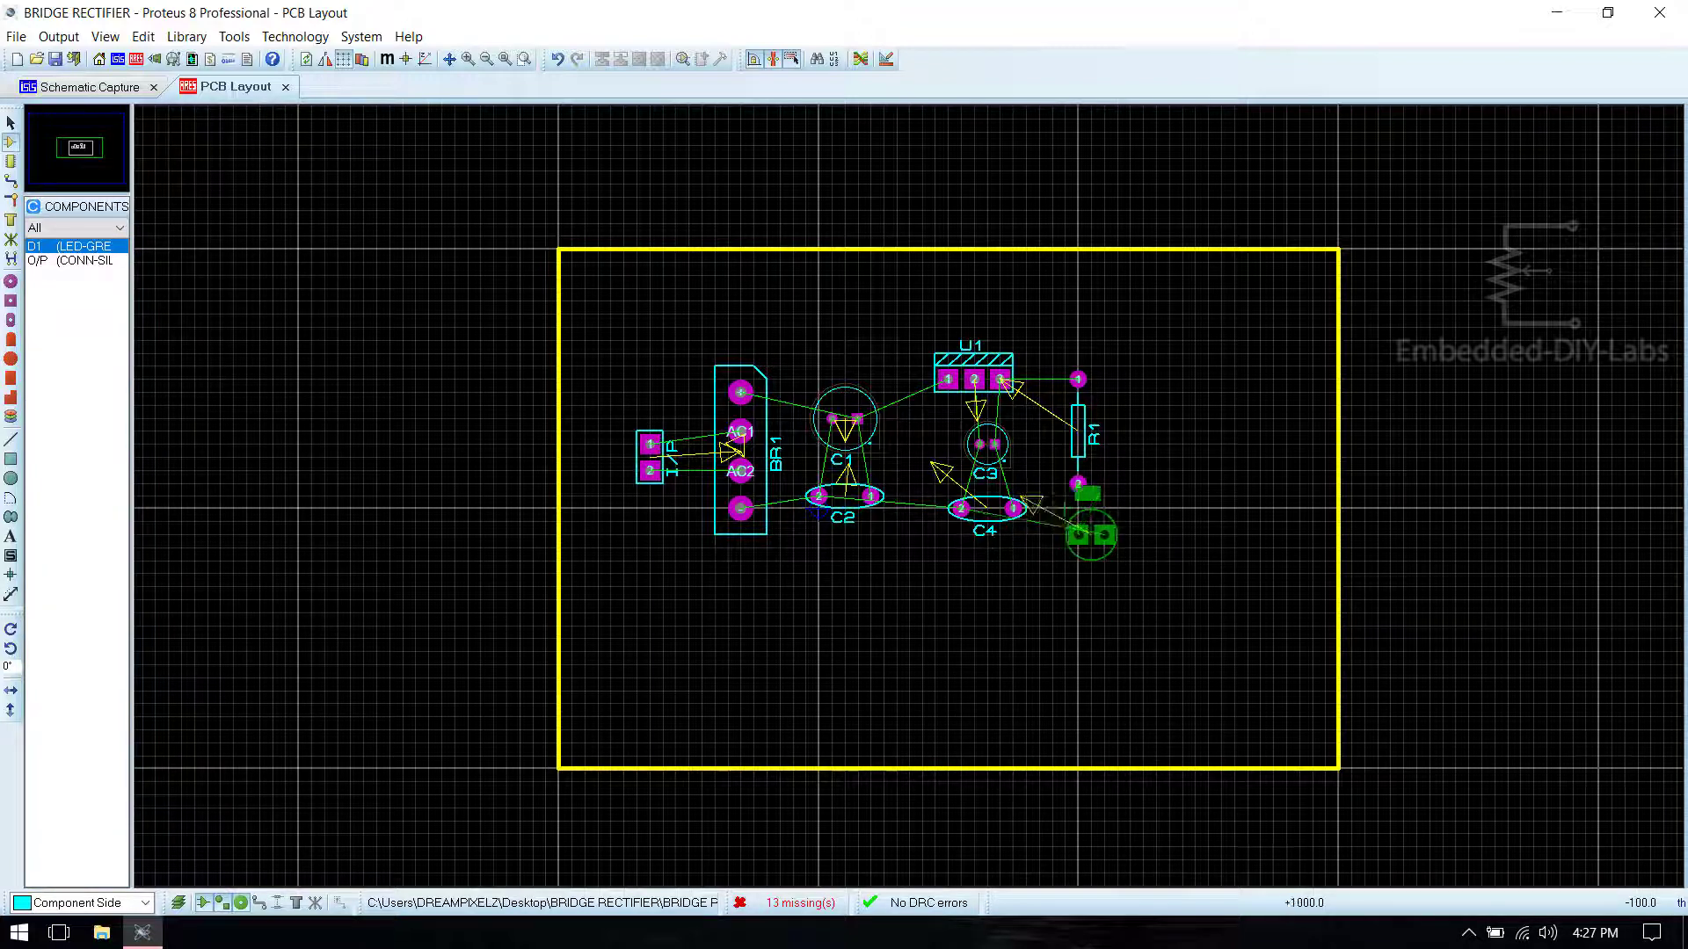
{"action": "left_click", "coordinate": [1080, 541]}
{"action": "right_click", "coordinate": [1088, 544]}
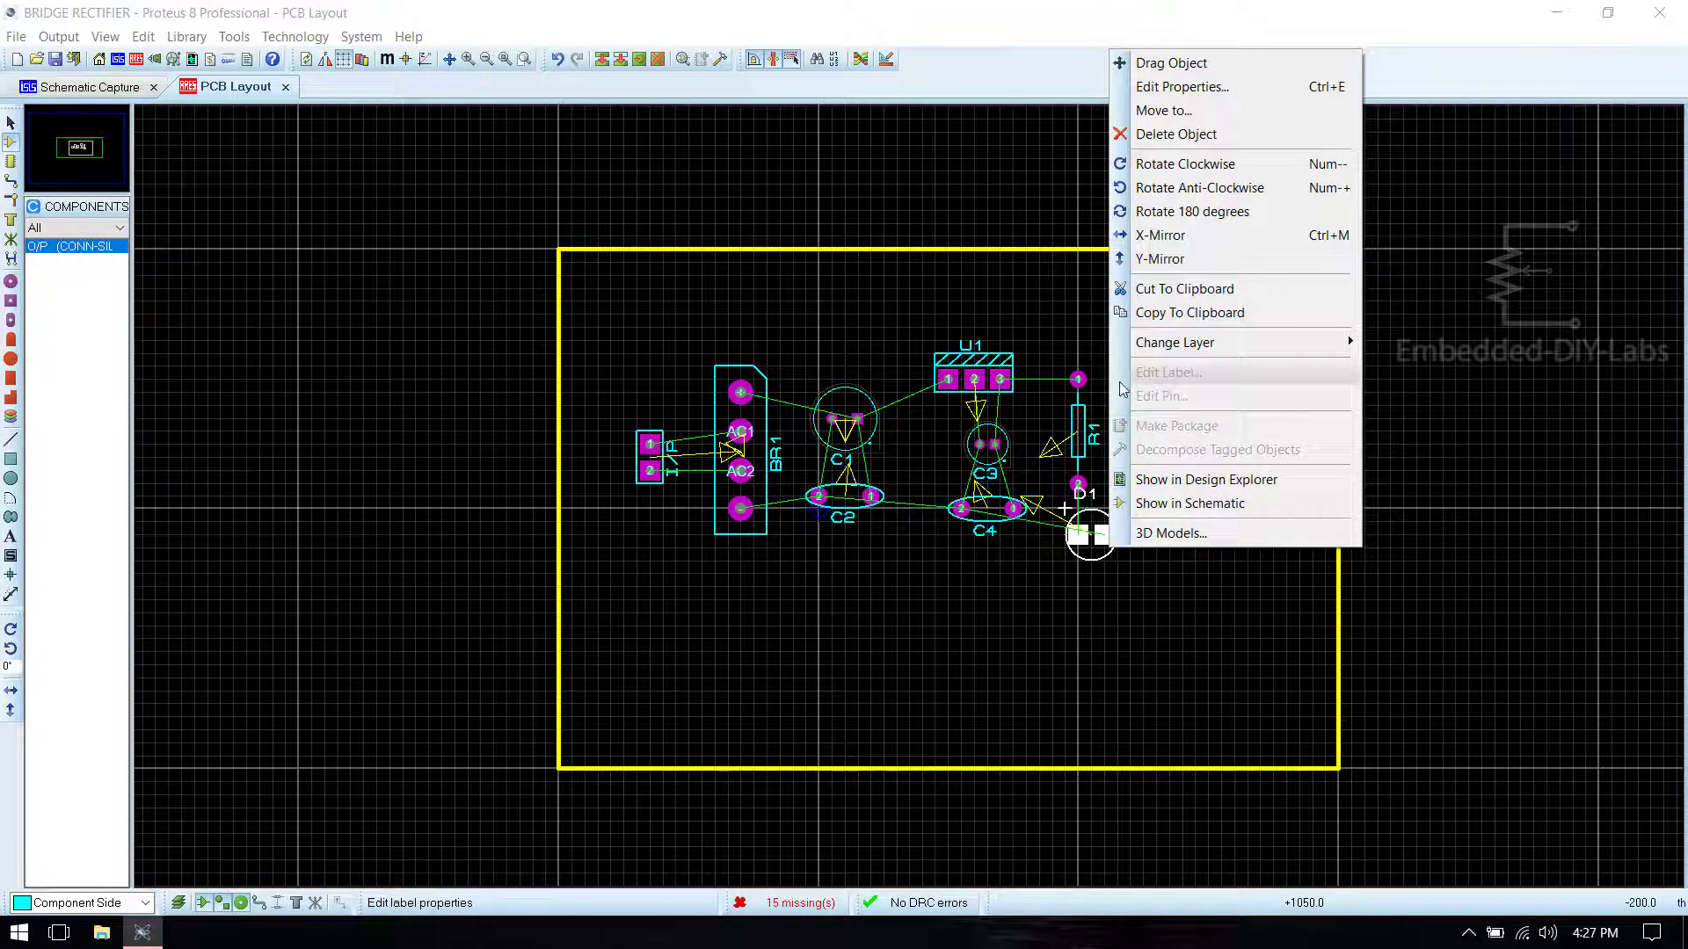
{"action": "left_click", "coordinate": [1186, 211]}
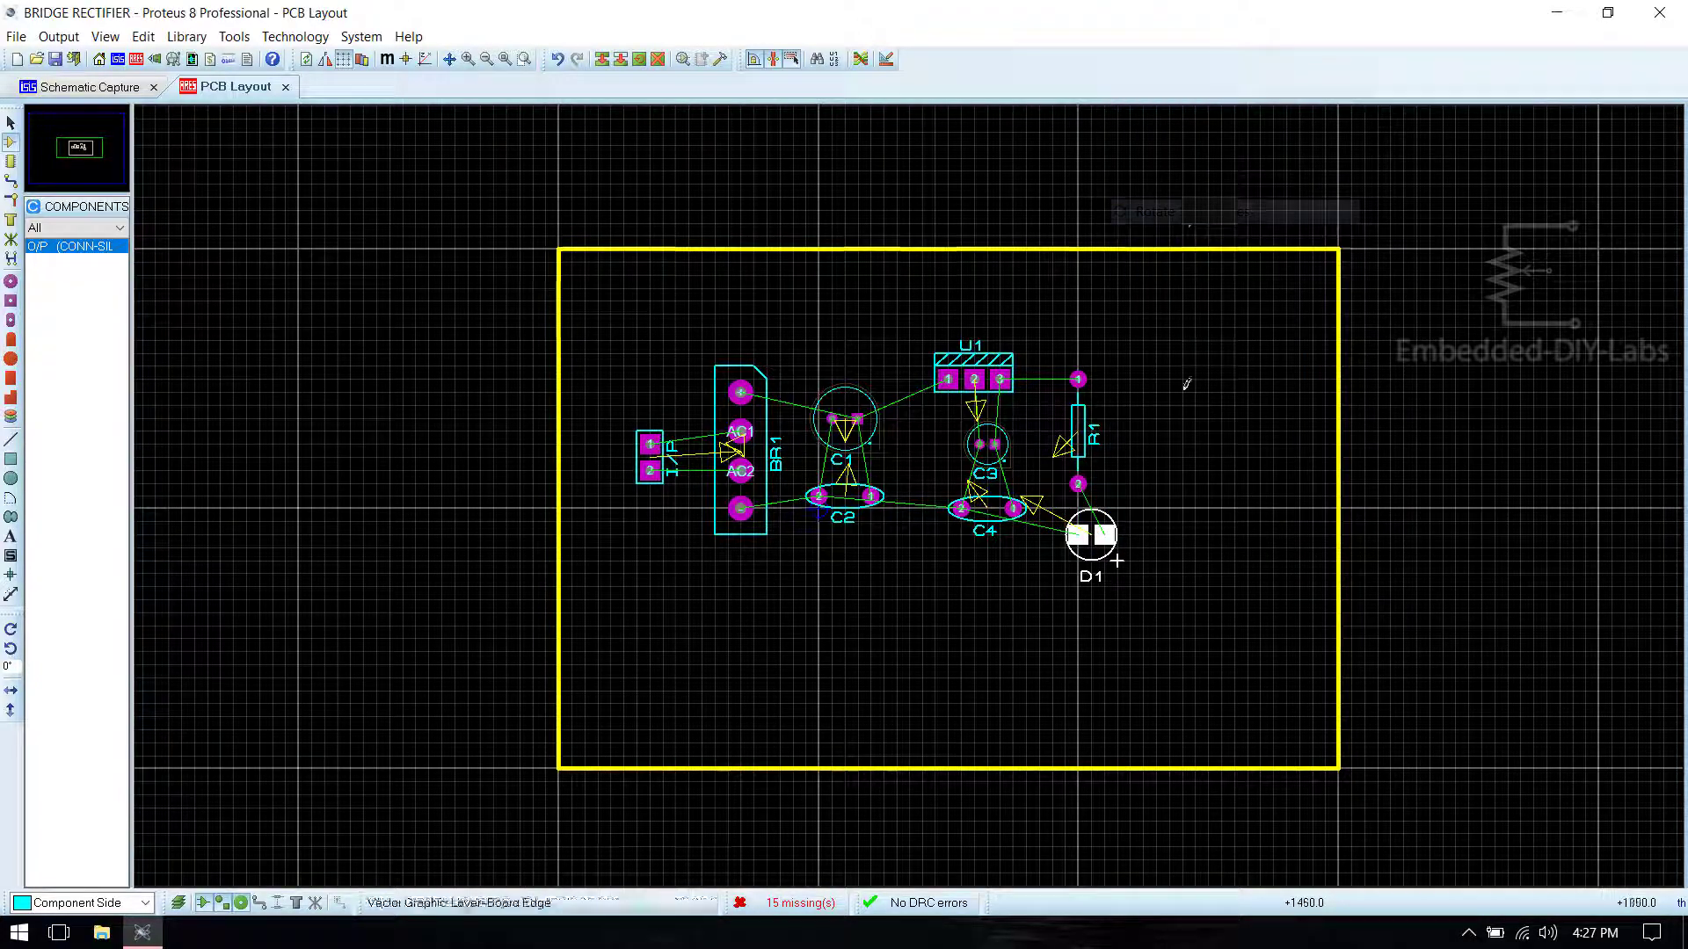
Step: Shift D1 left so its anode pad lines up beneath R1's lower pin, and save the layout
{"action": "right_click", "coordinate": [1097, 536]}
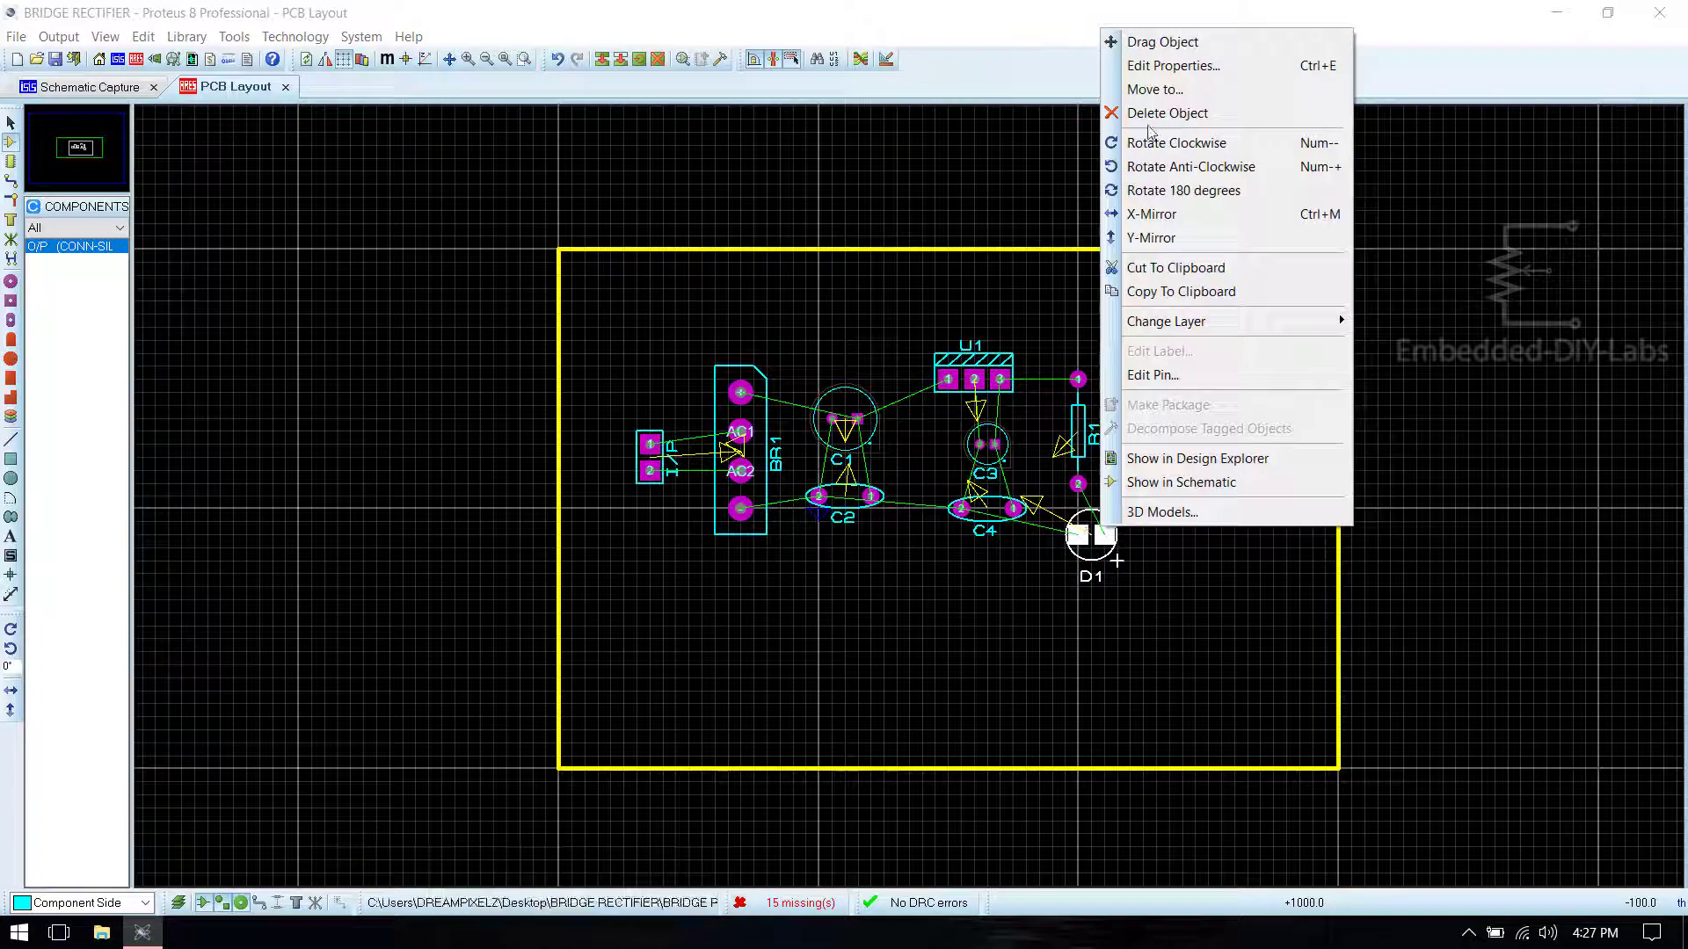
{"action": "left_click", "coordinate": [1159, 41]}
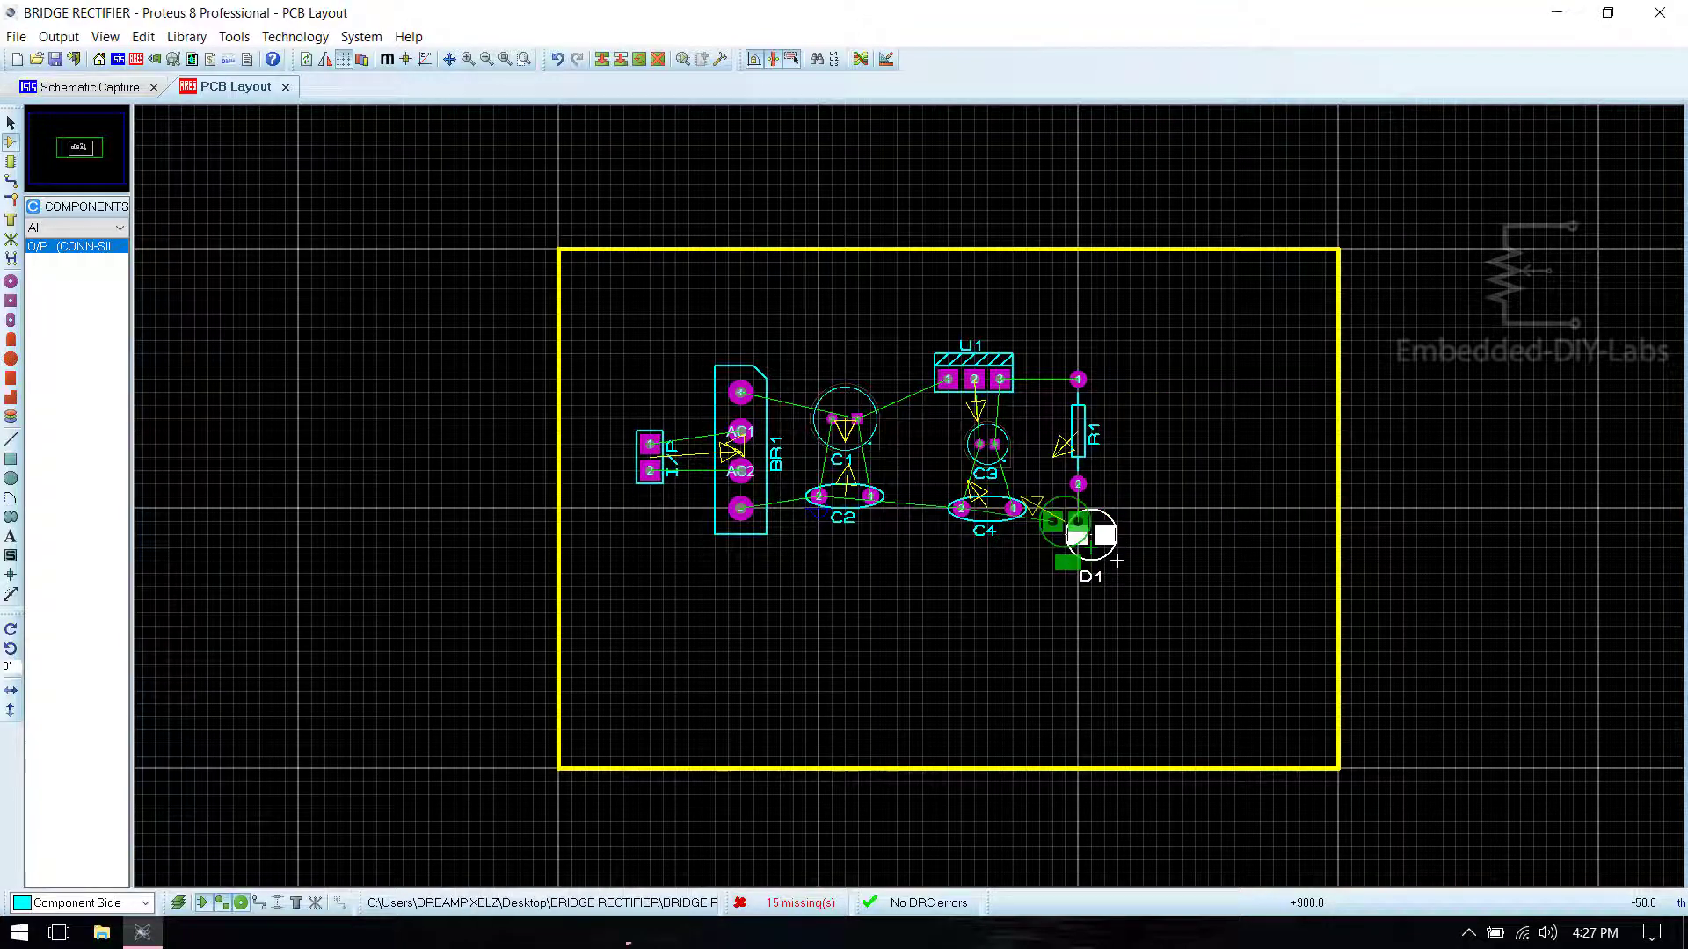
{"action": "left_click", "coordinate": [1109, 559]}
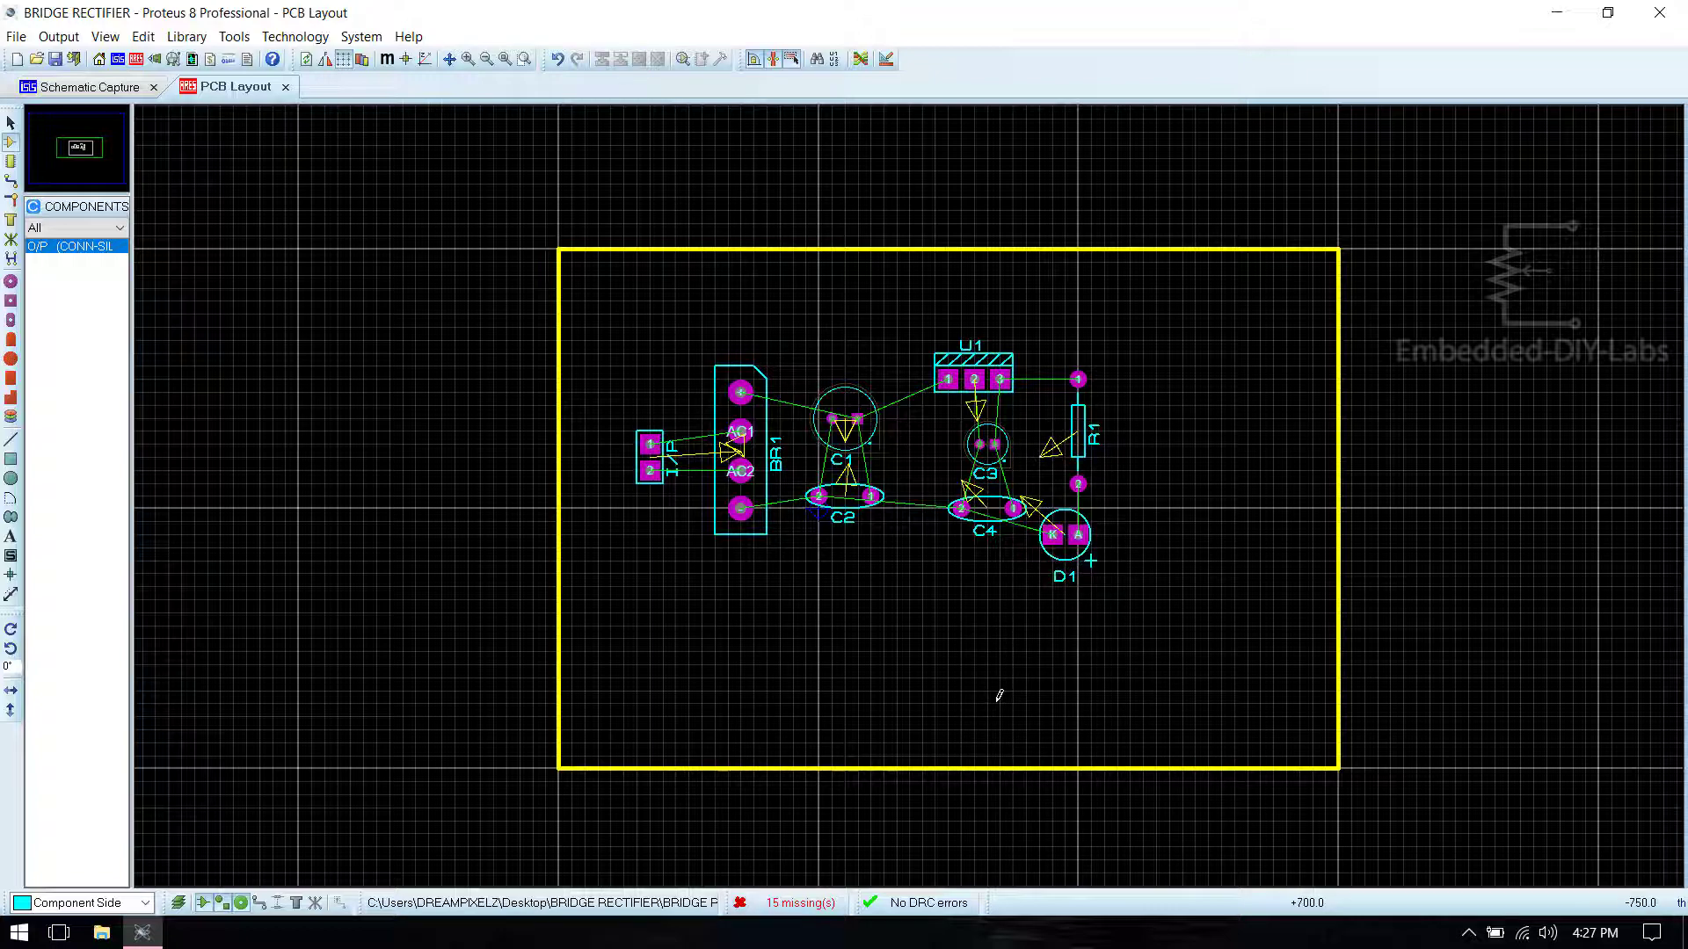
{"action": "key", "text": "ctrl+s"}
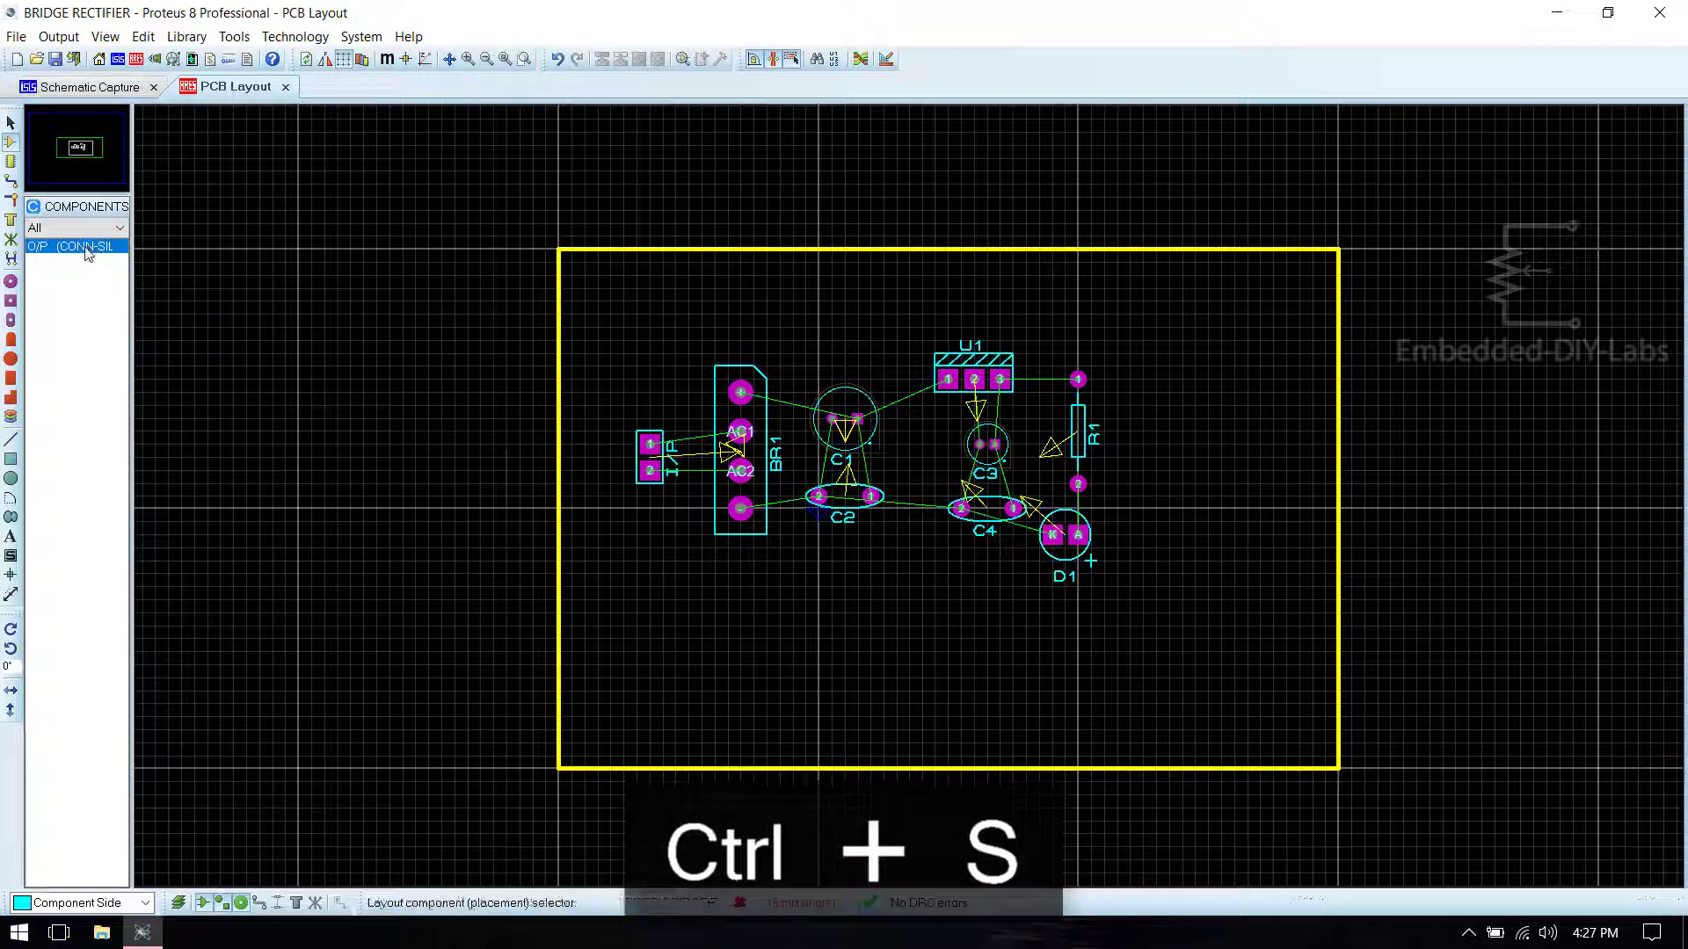
Step: Place the O/P connector to the right of R1 and rotate it 90° clockwise
{"action": "left_click", "coordinate": [1168, 457]}
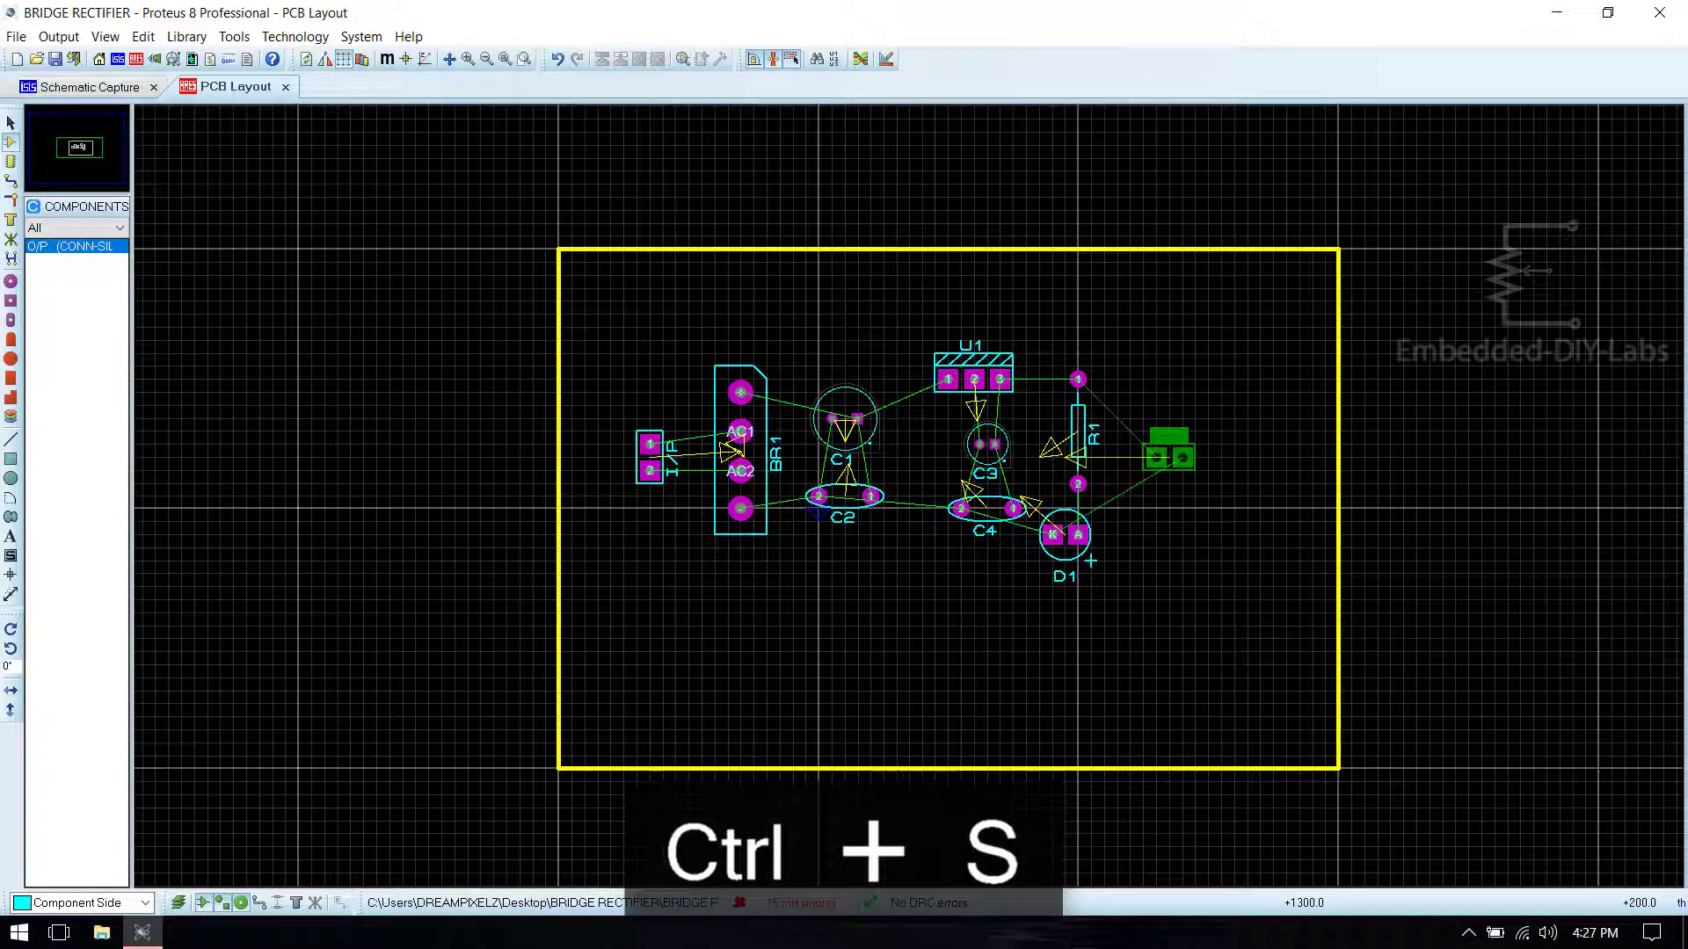
{"action": "left_click", "coordinate": [1168, 457]}
{"action": "right_click", "coordinate": [1174, 431]}
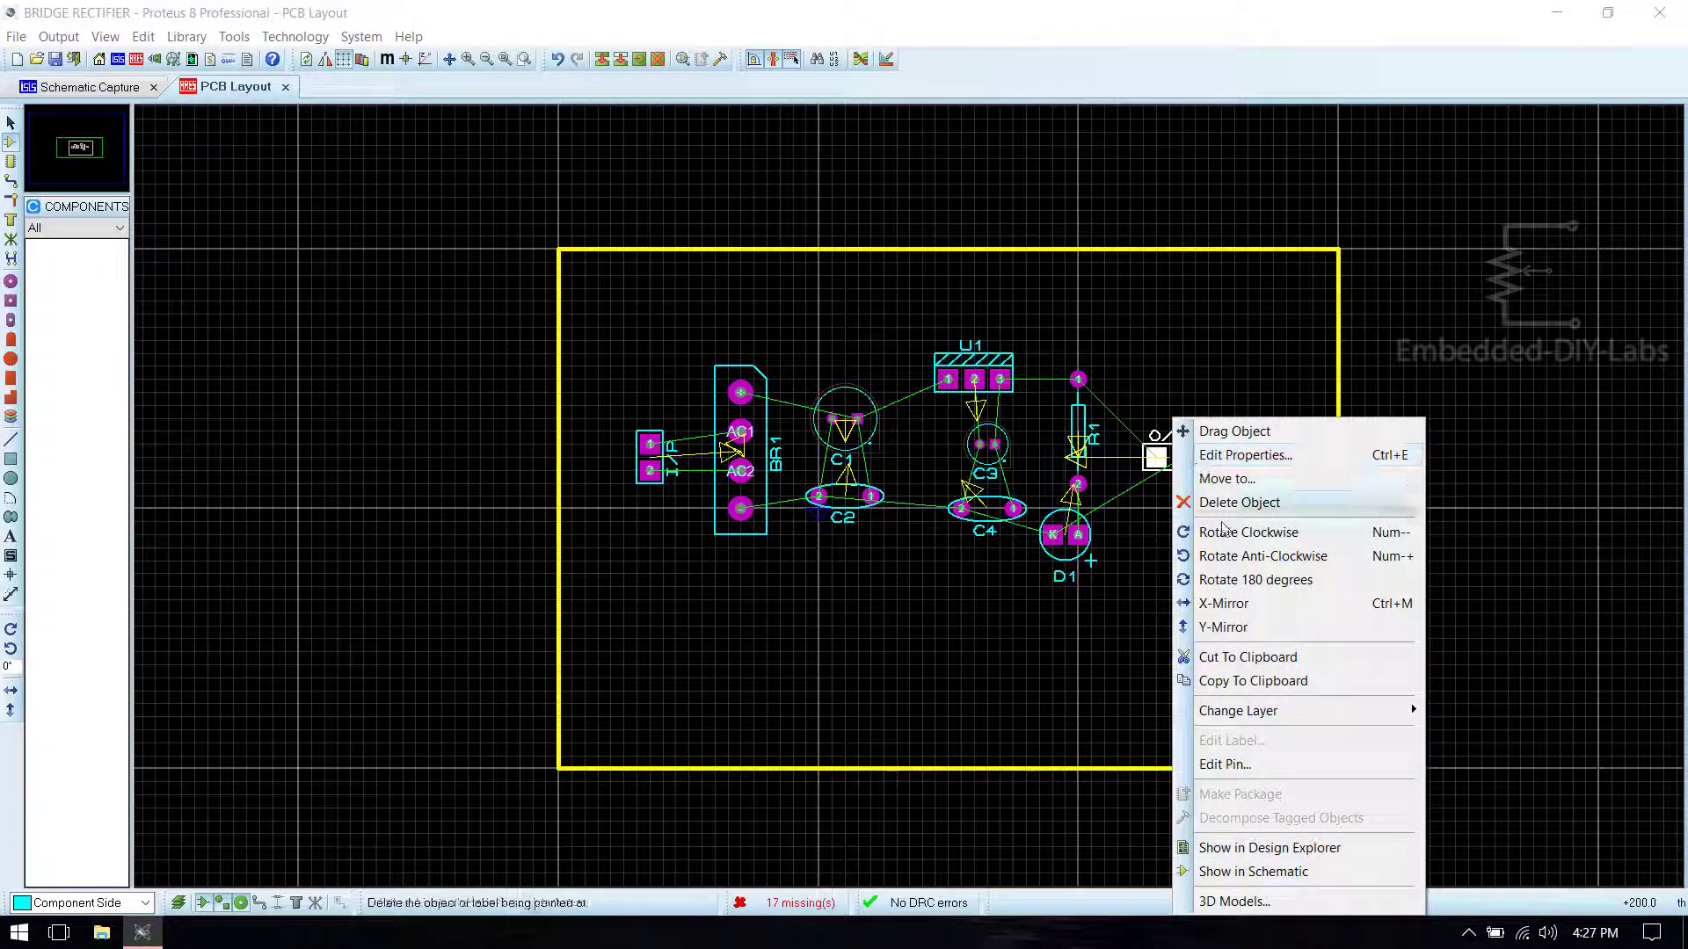
{"action": "left_click", "coordinate": [1224, 533]}
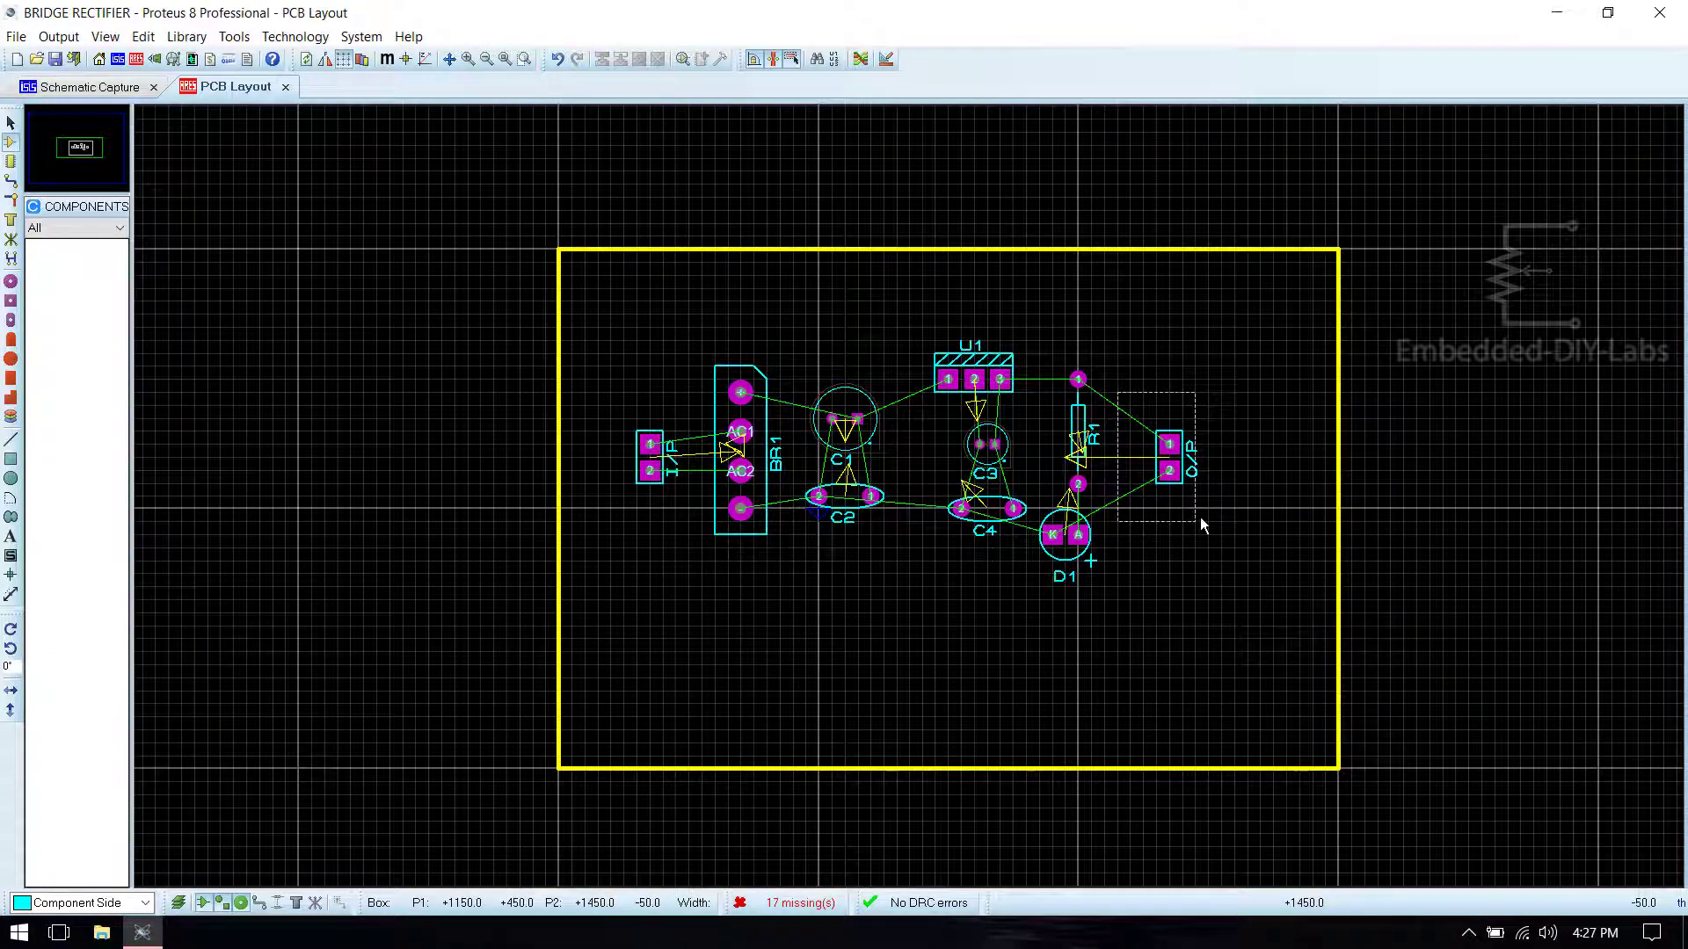
Step: Move the O/P connector closer to R1, and shift U1, C3, C4, R1, D1 and O/P together left toward C1 and C2
{"action": "left_click_drag", "start_coordinate": [1172, 471], "coordinate": [1145, 470]}
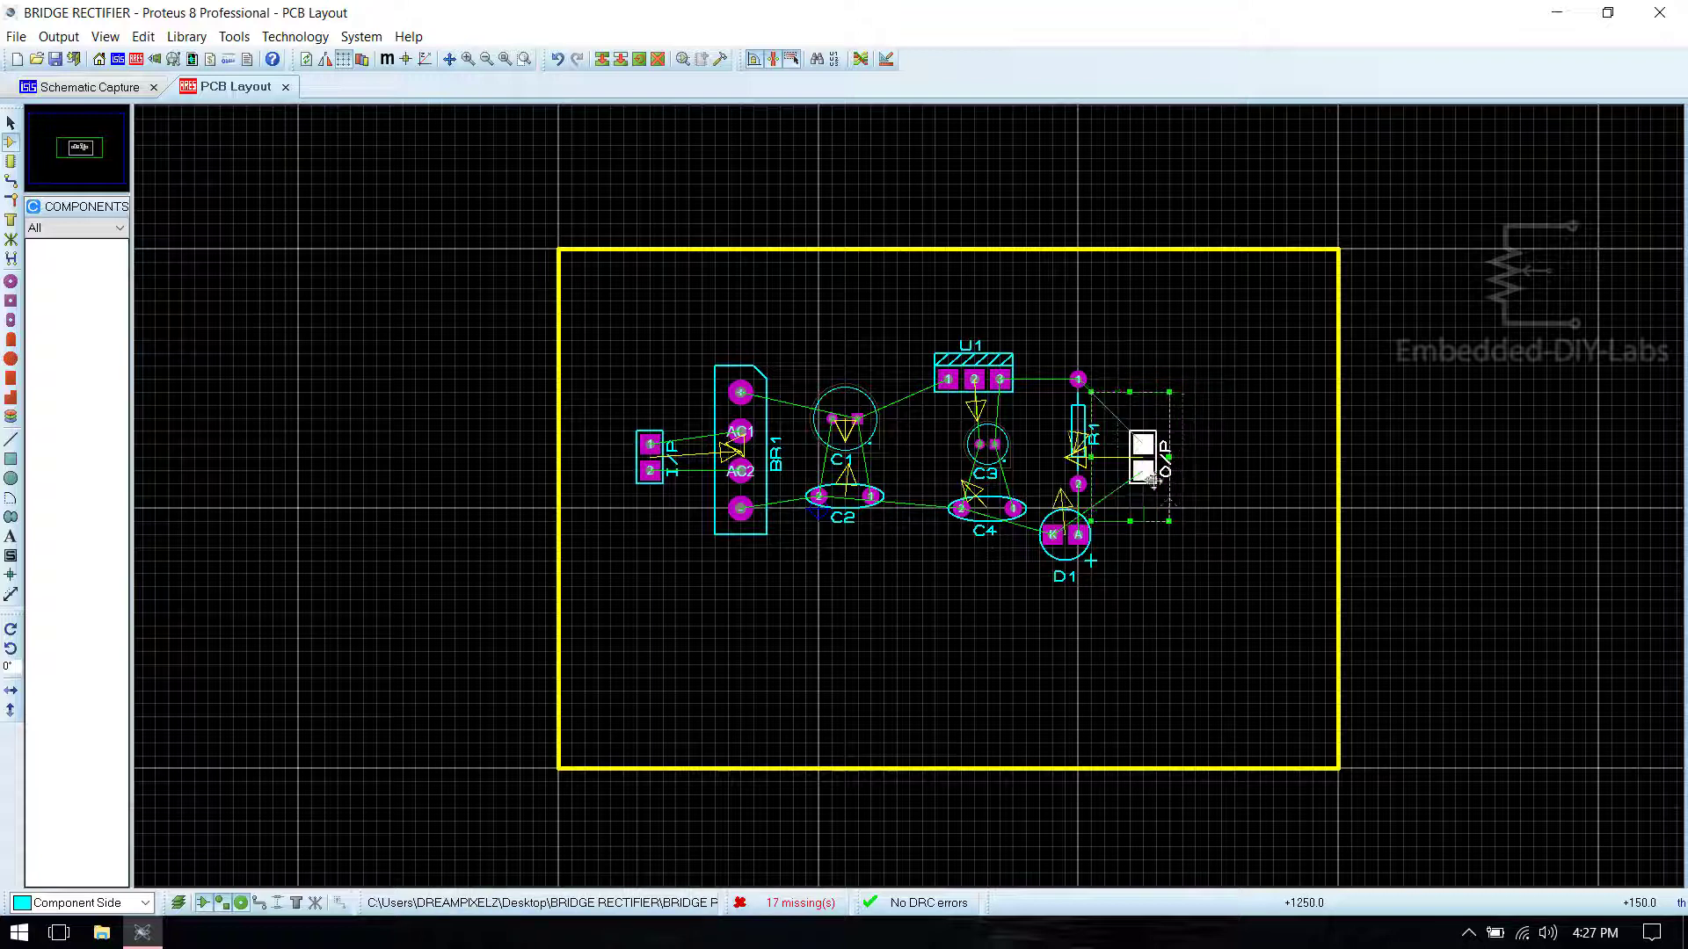
{"action": "left_click", "coordinate": [1184, 577]}
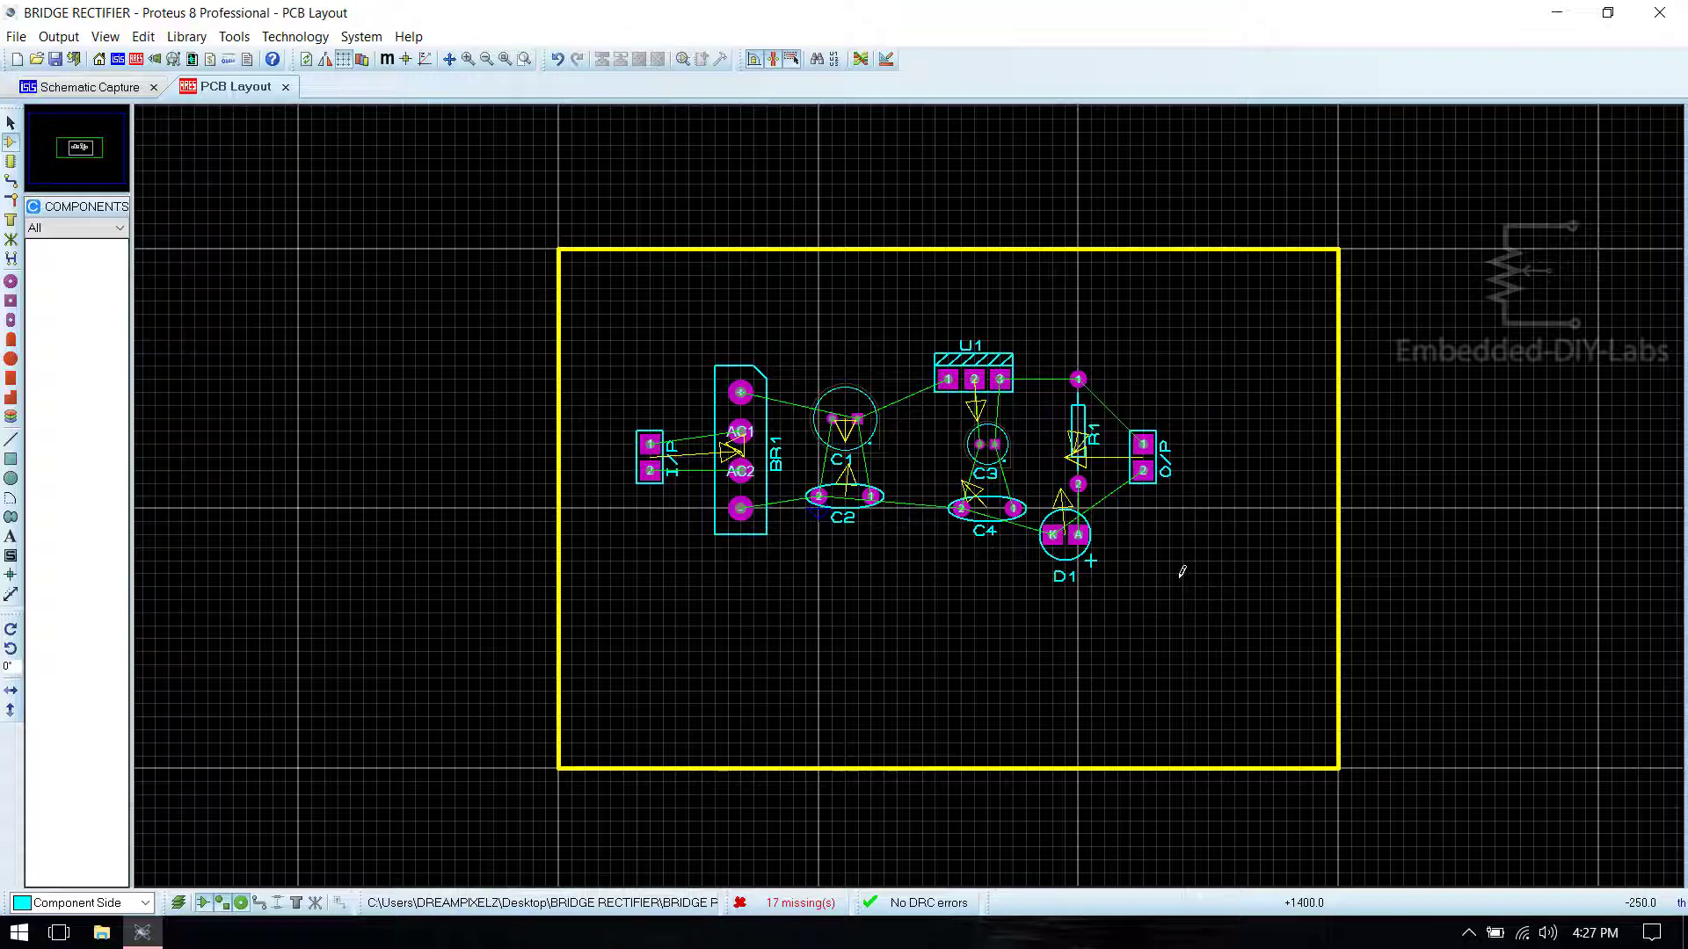
{"action": "left_click_drag", "start_coordinate": [910, 313], "coordinate": [1107, 585]}
{"action": "left_click", "coordinate": [1179, 668]}
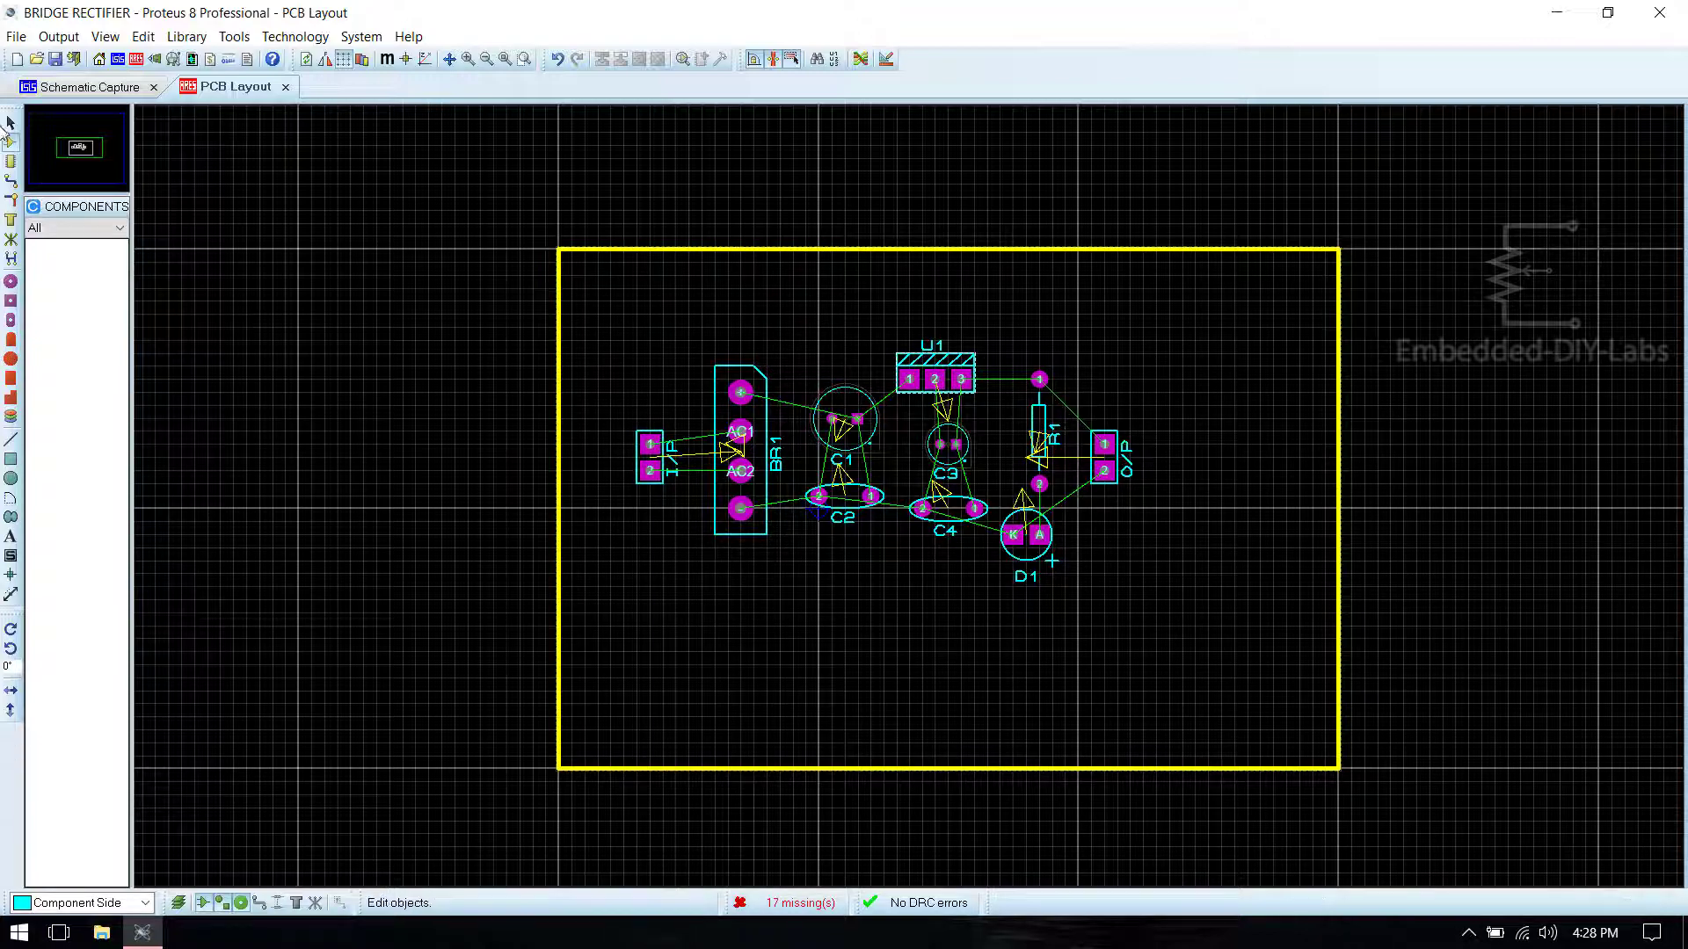
Step: Move the board edge's upper-left corner closer to the components, shrink the outline to fit closely around them, and save the layout
{"action": "left_click", "coordinate": [11, 128]}
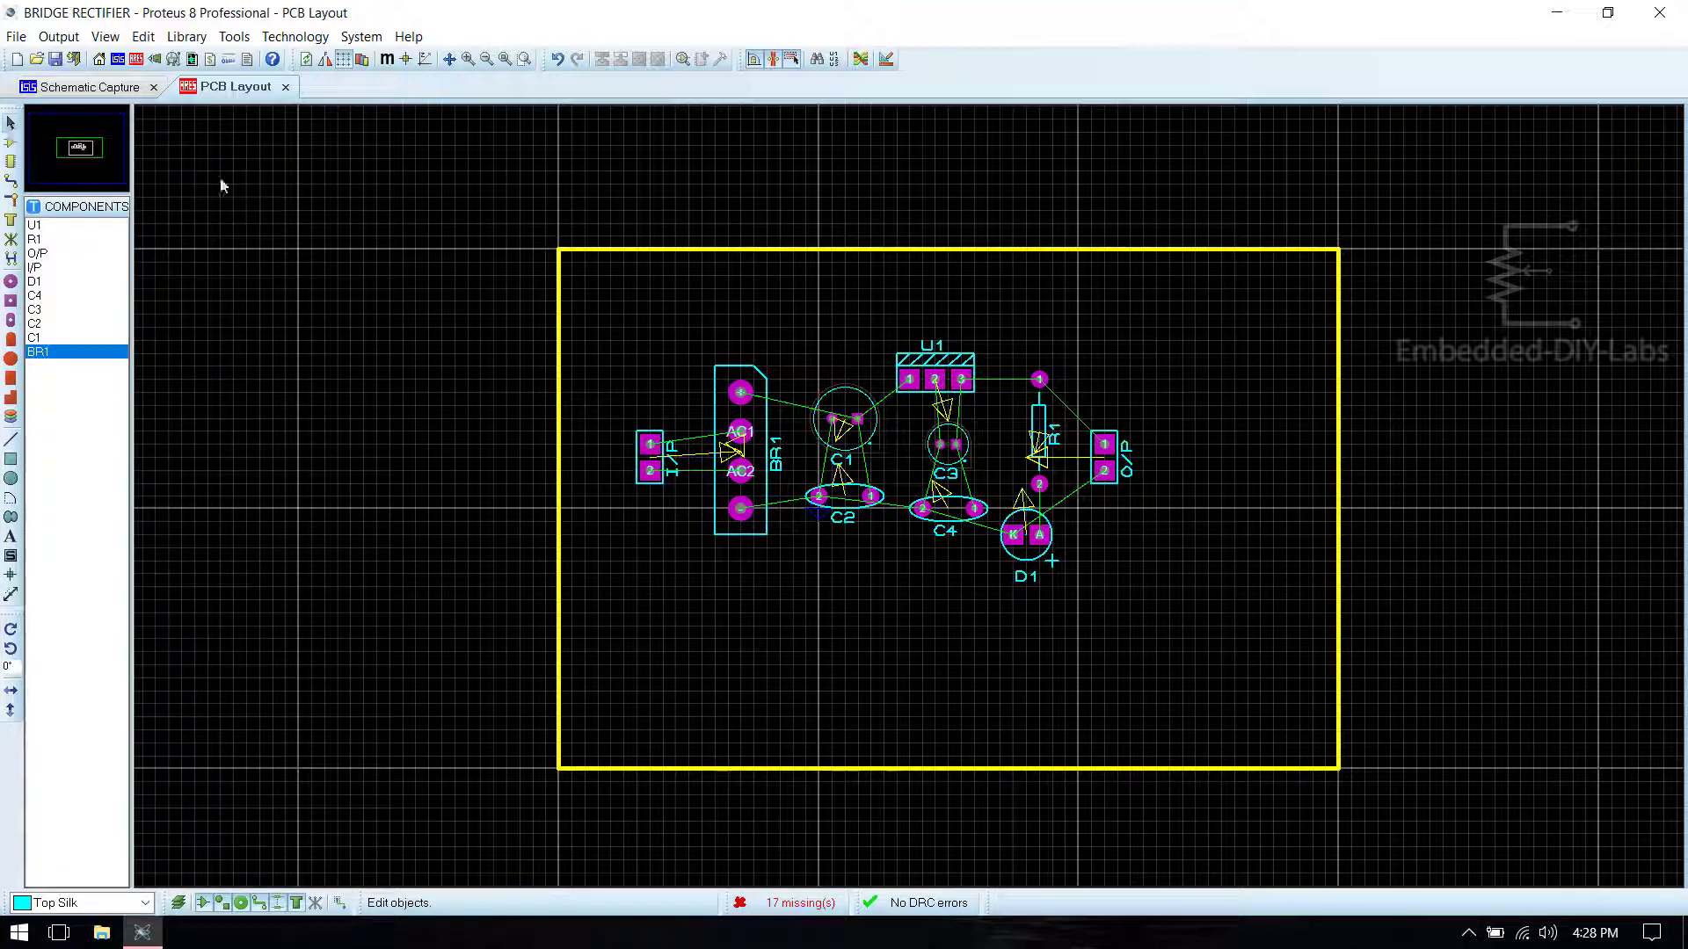
{"action": "left_click", "coordinate": [654, 250]}
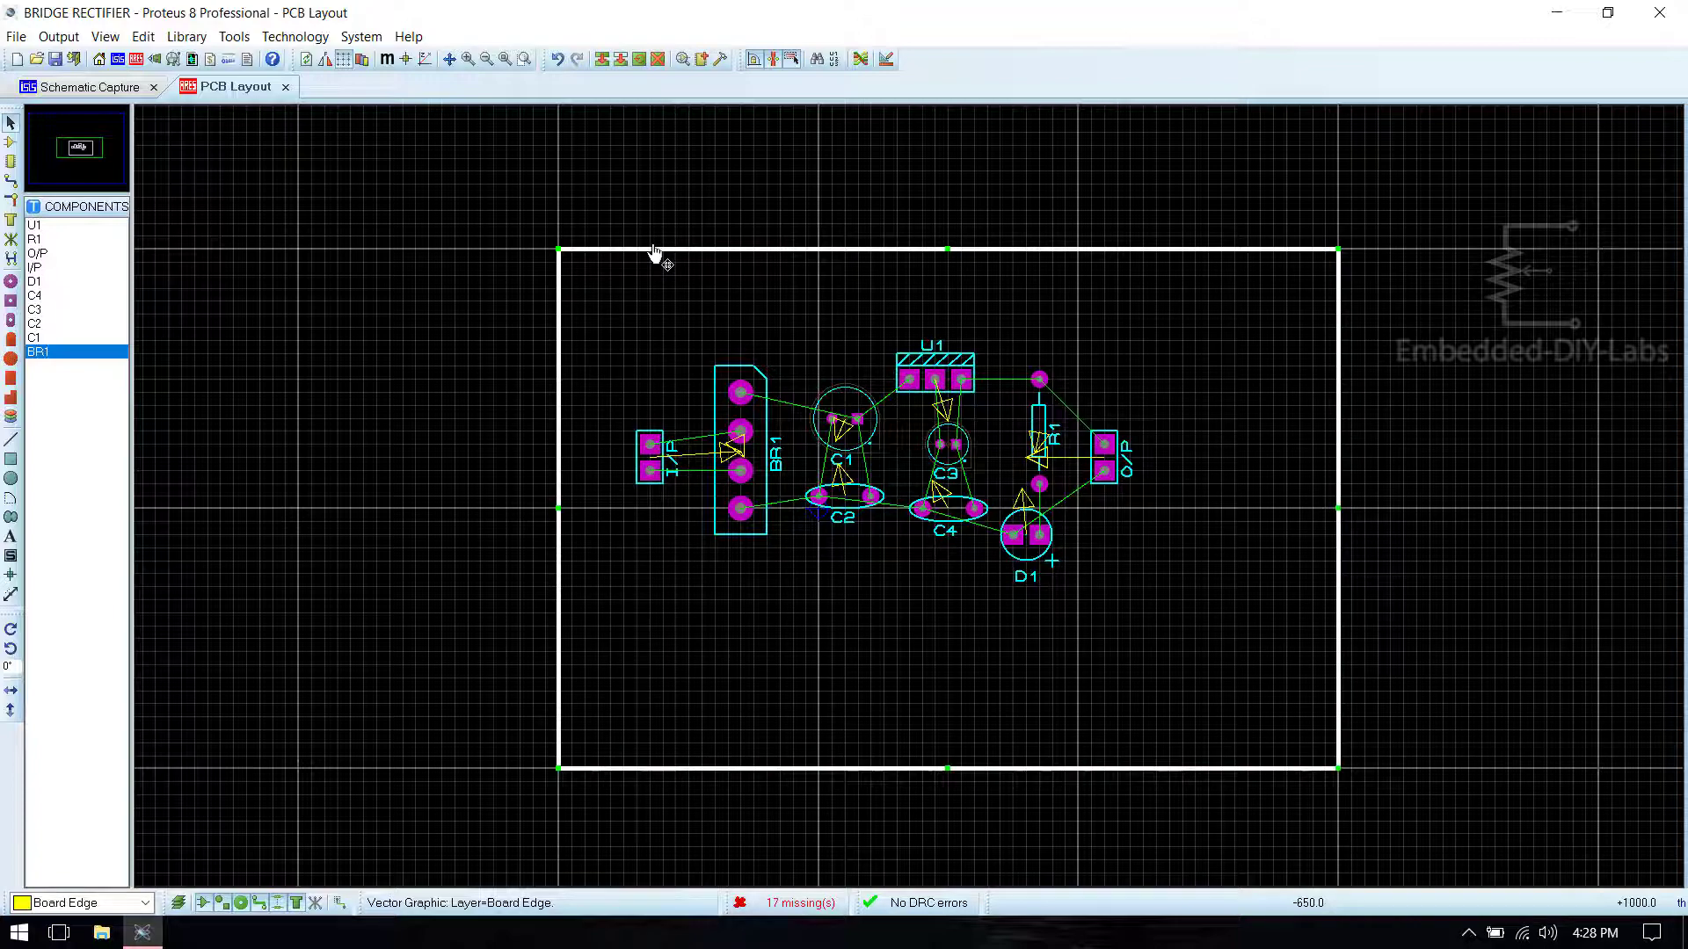
{"action": "left_click_drag", "start_coordinate": [659, 255], "coordinate": [710, 320]}
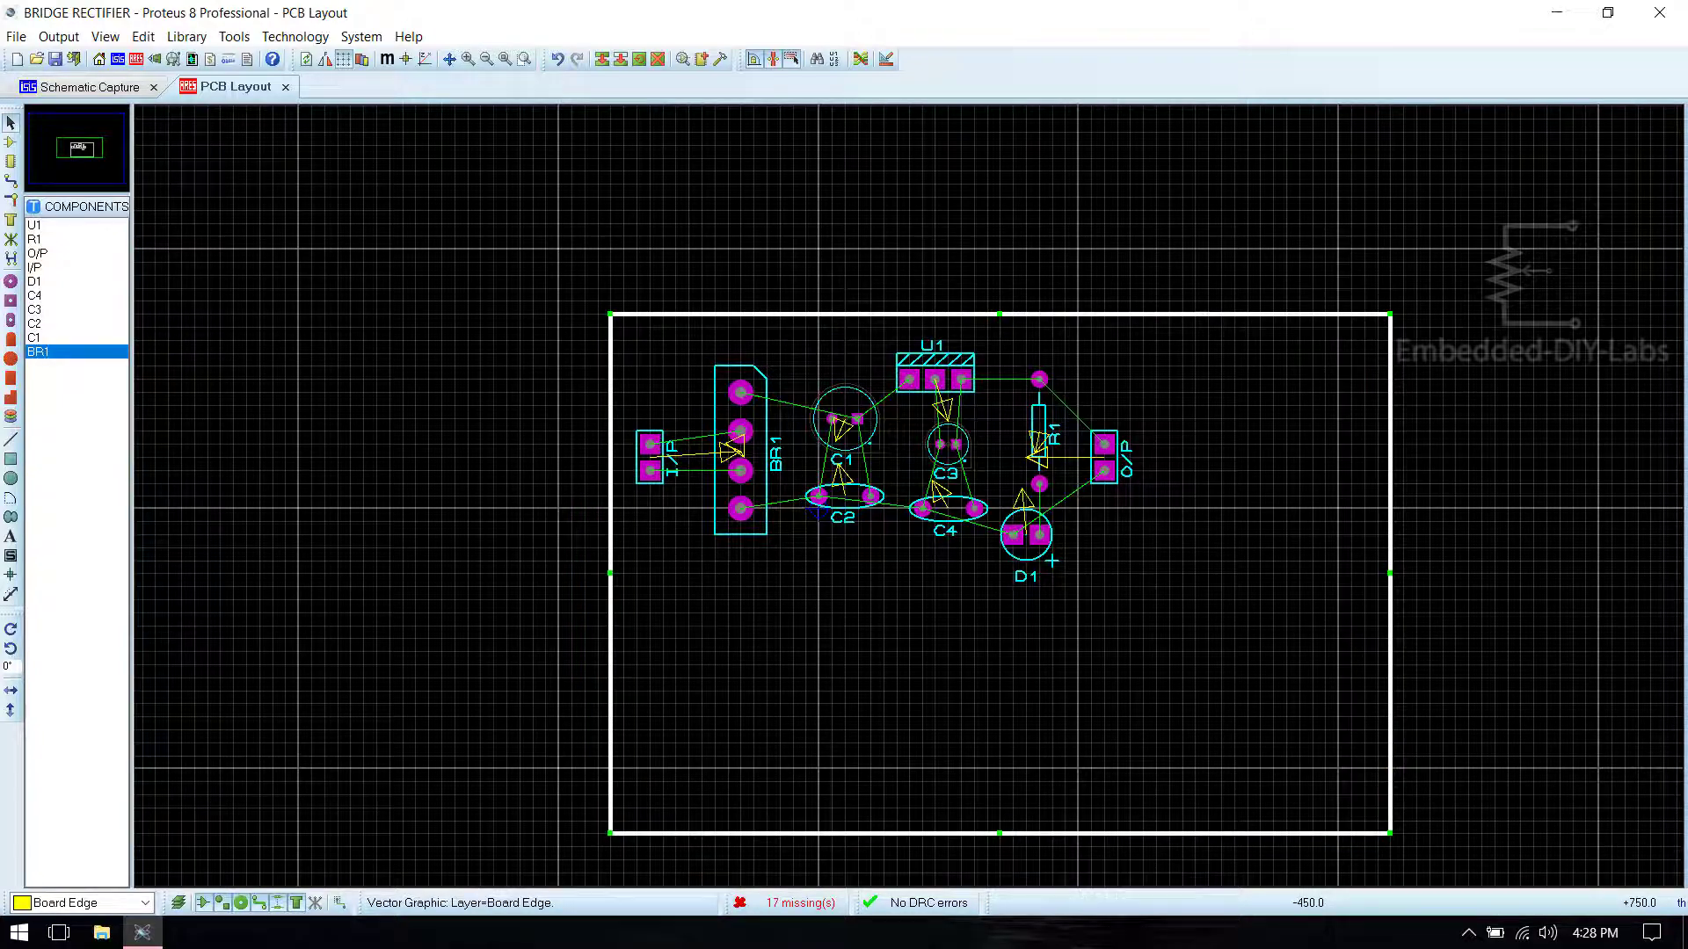
{"action": "left_click", "coordinate": [1392, 833]}
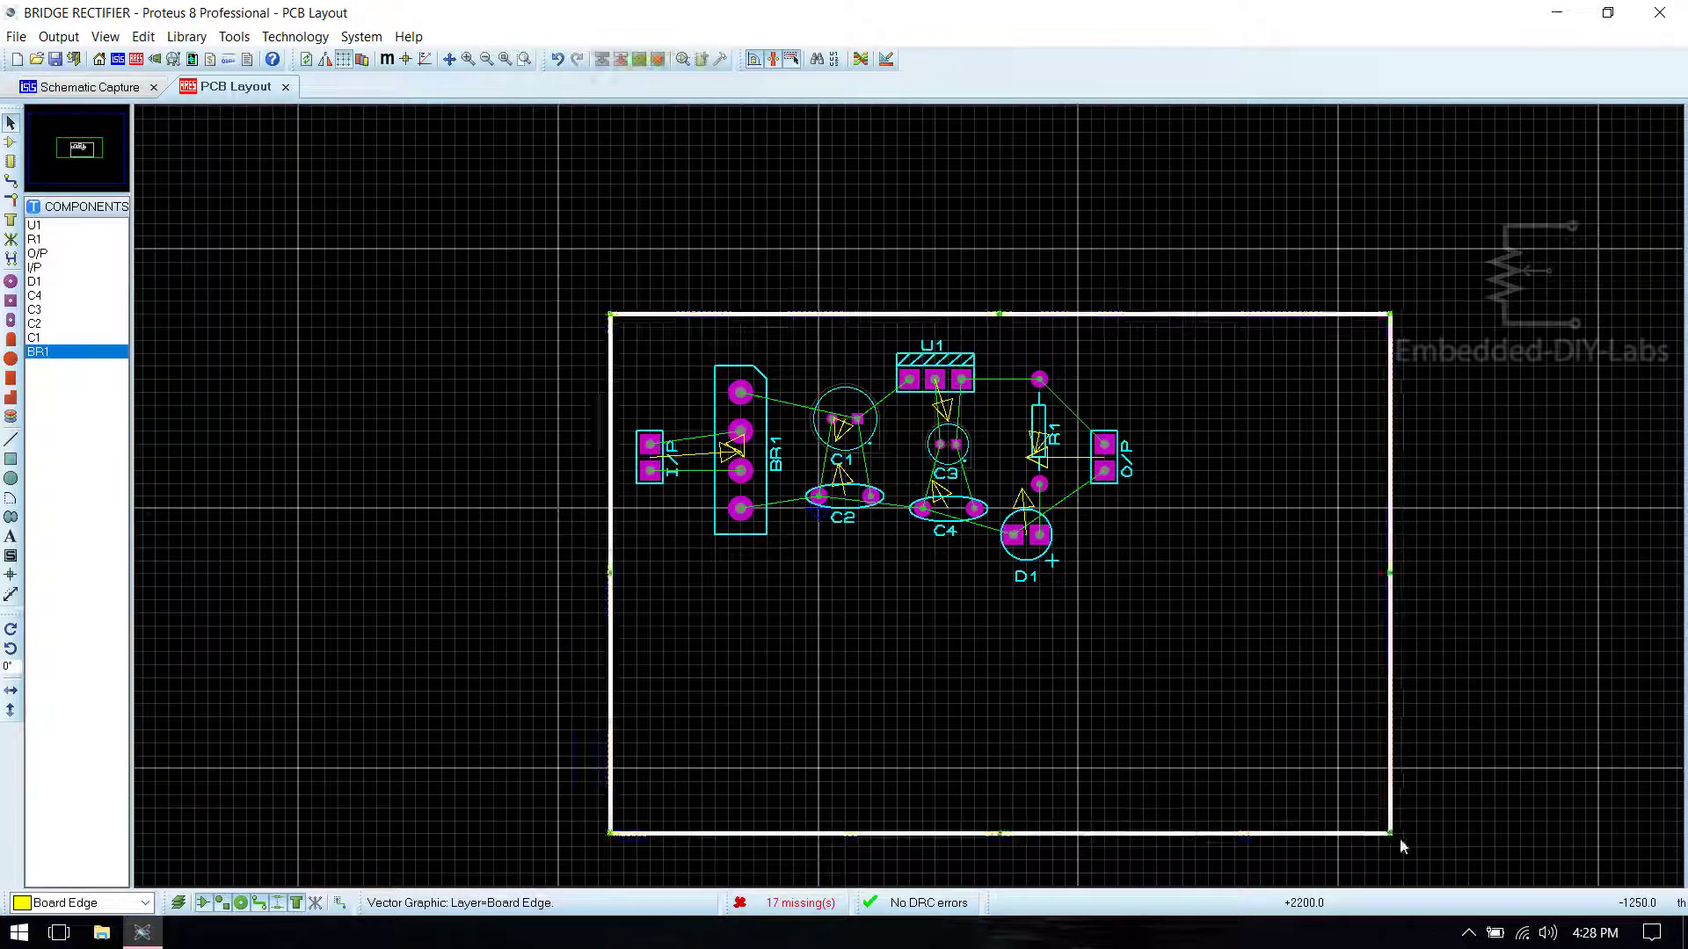
{"action": "left_click_drag", "start_coordinate": [1391, 835], "coordinate": [1157, 613]}
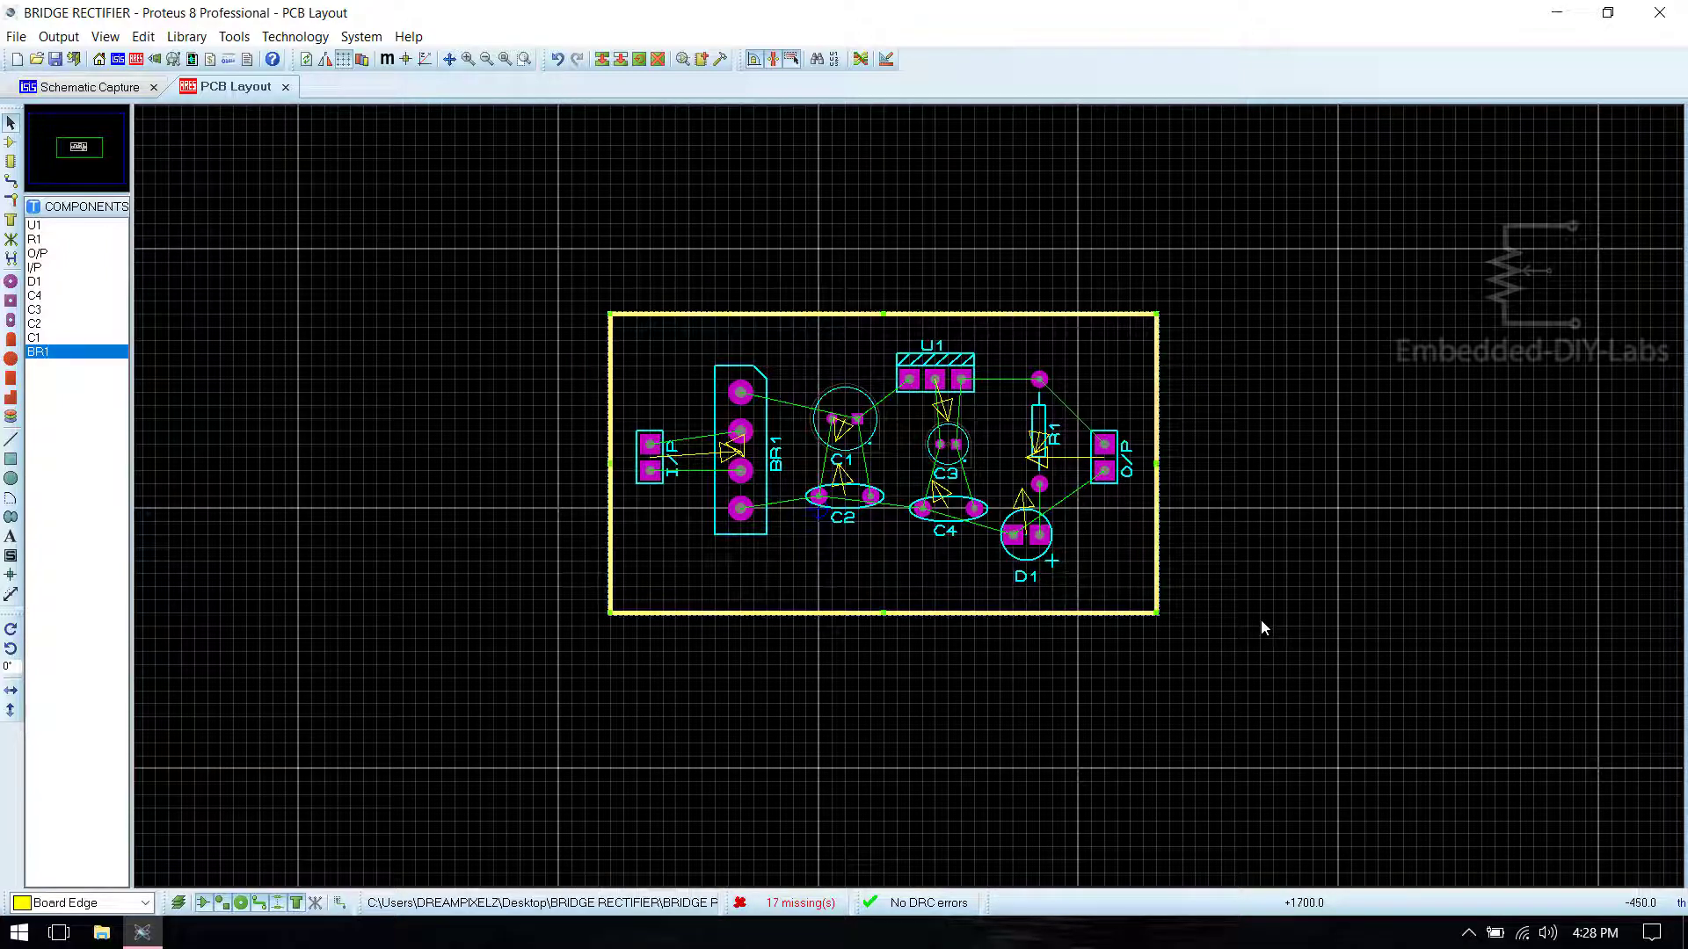
{"action": "key", "text": "ctrl+s"}
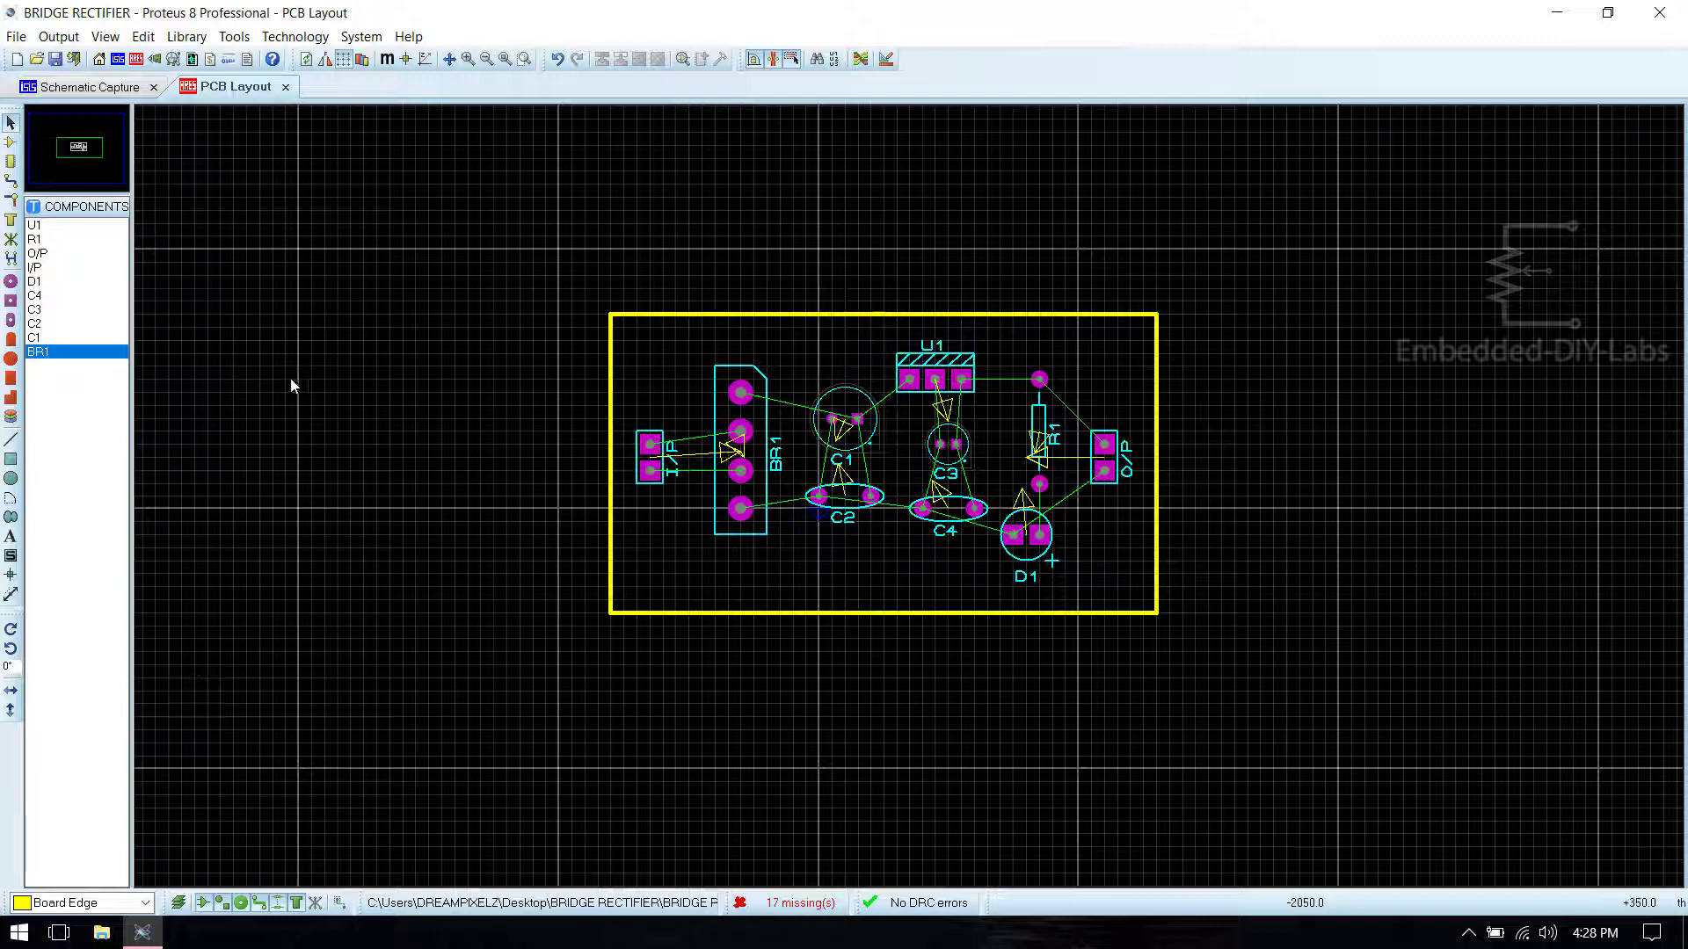
Step: Review the design rule clearances, the POWER net class's Pair 1 autorouting layers and the default styles in the Design Rule Manager
{"action": "left_click", "coordinate": [886, 59]}
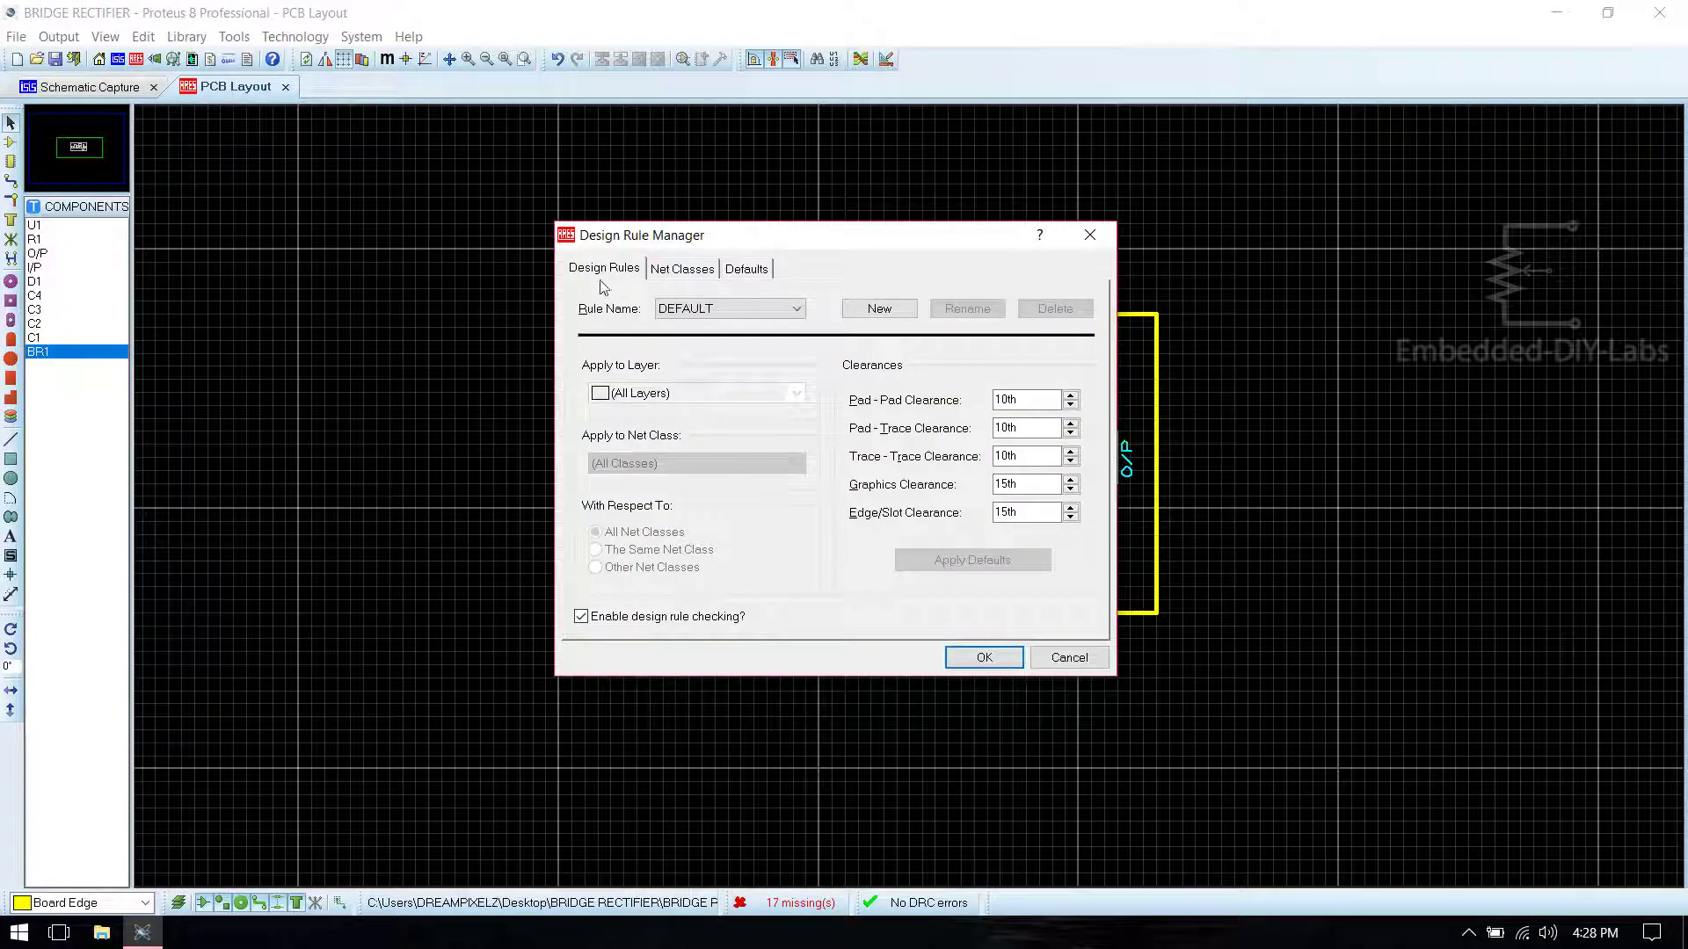
{"action": "left_click", "coordinate": [600, 268]}
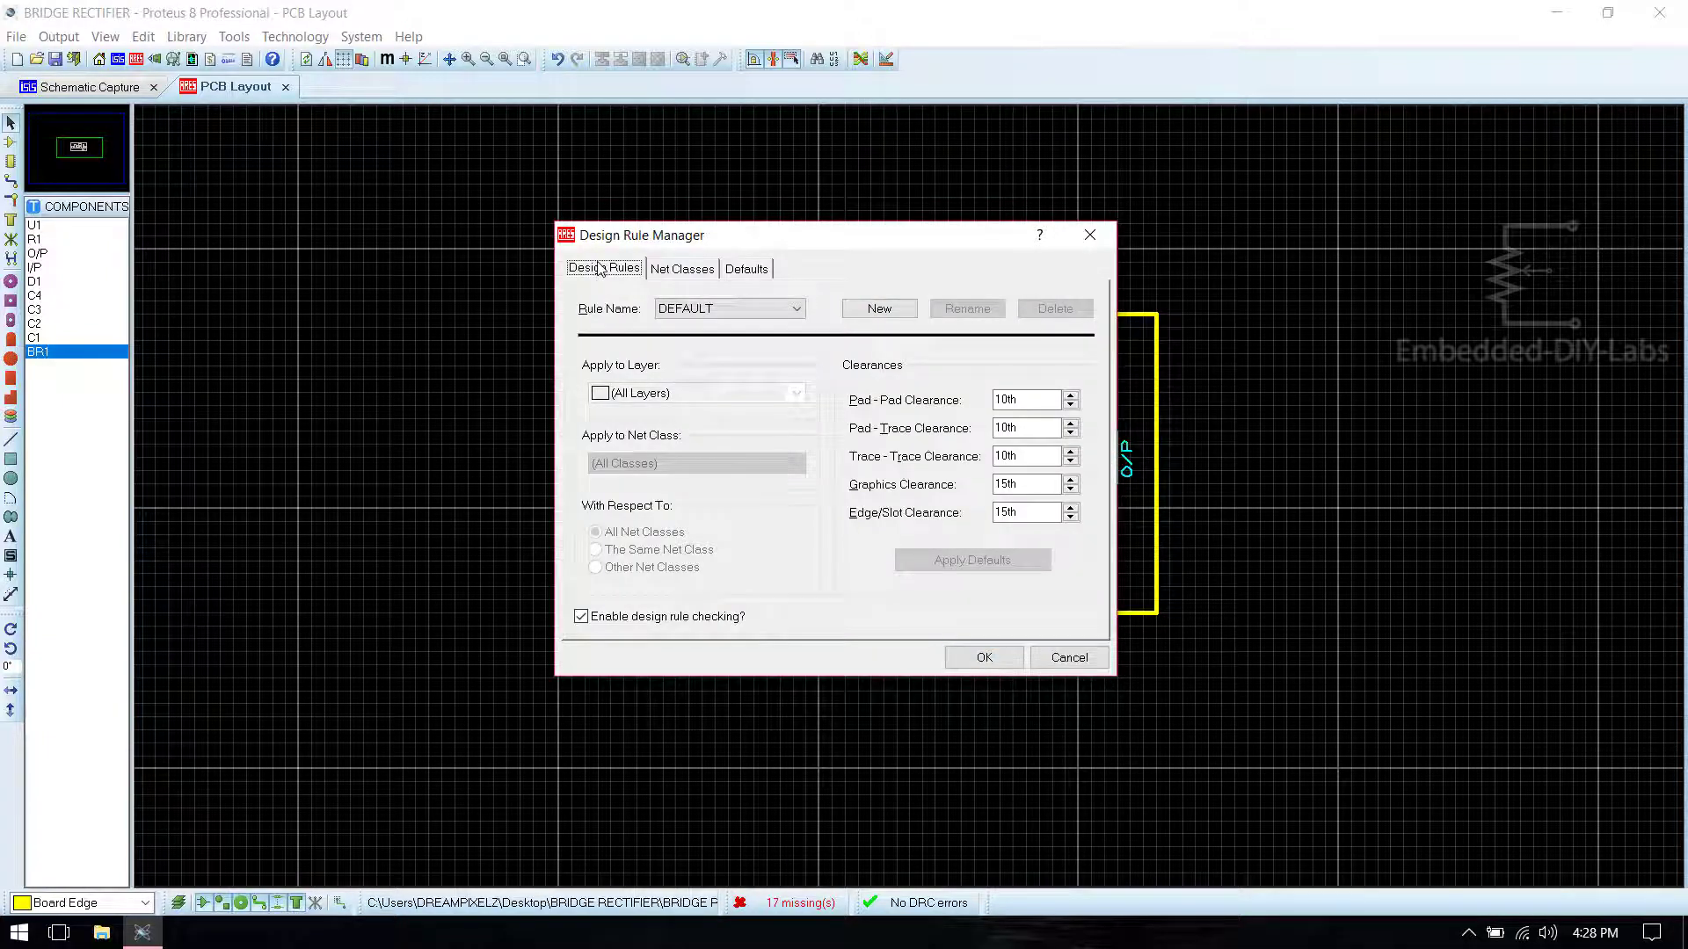
{"action": "left_click", "coordinate": [663, 273]}
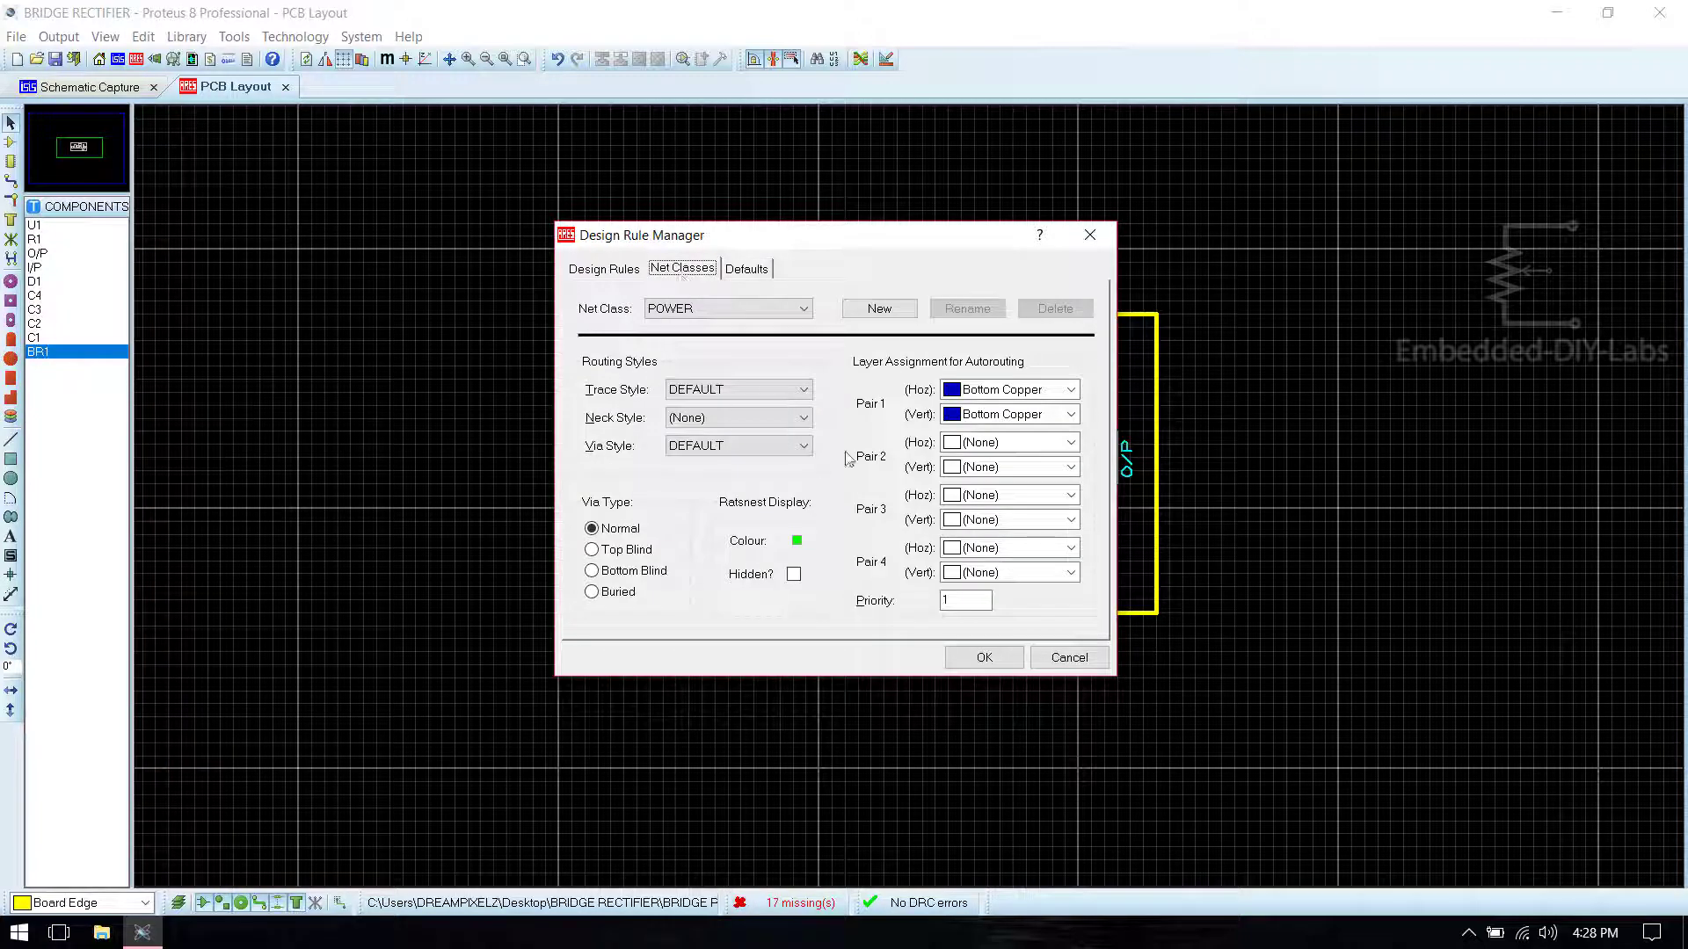
{"action": "left_click", "coordinate": [1007, 396]}
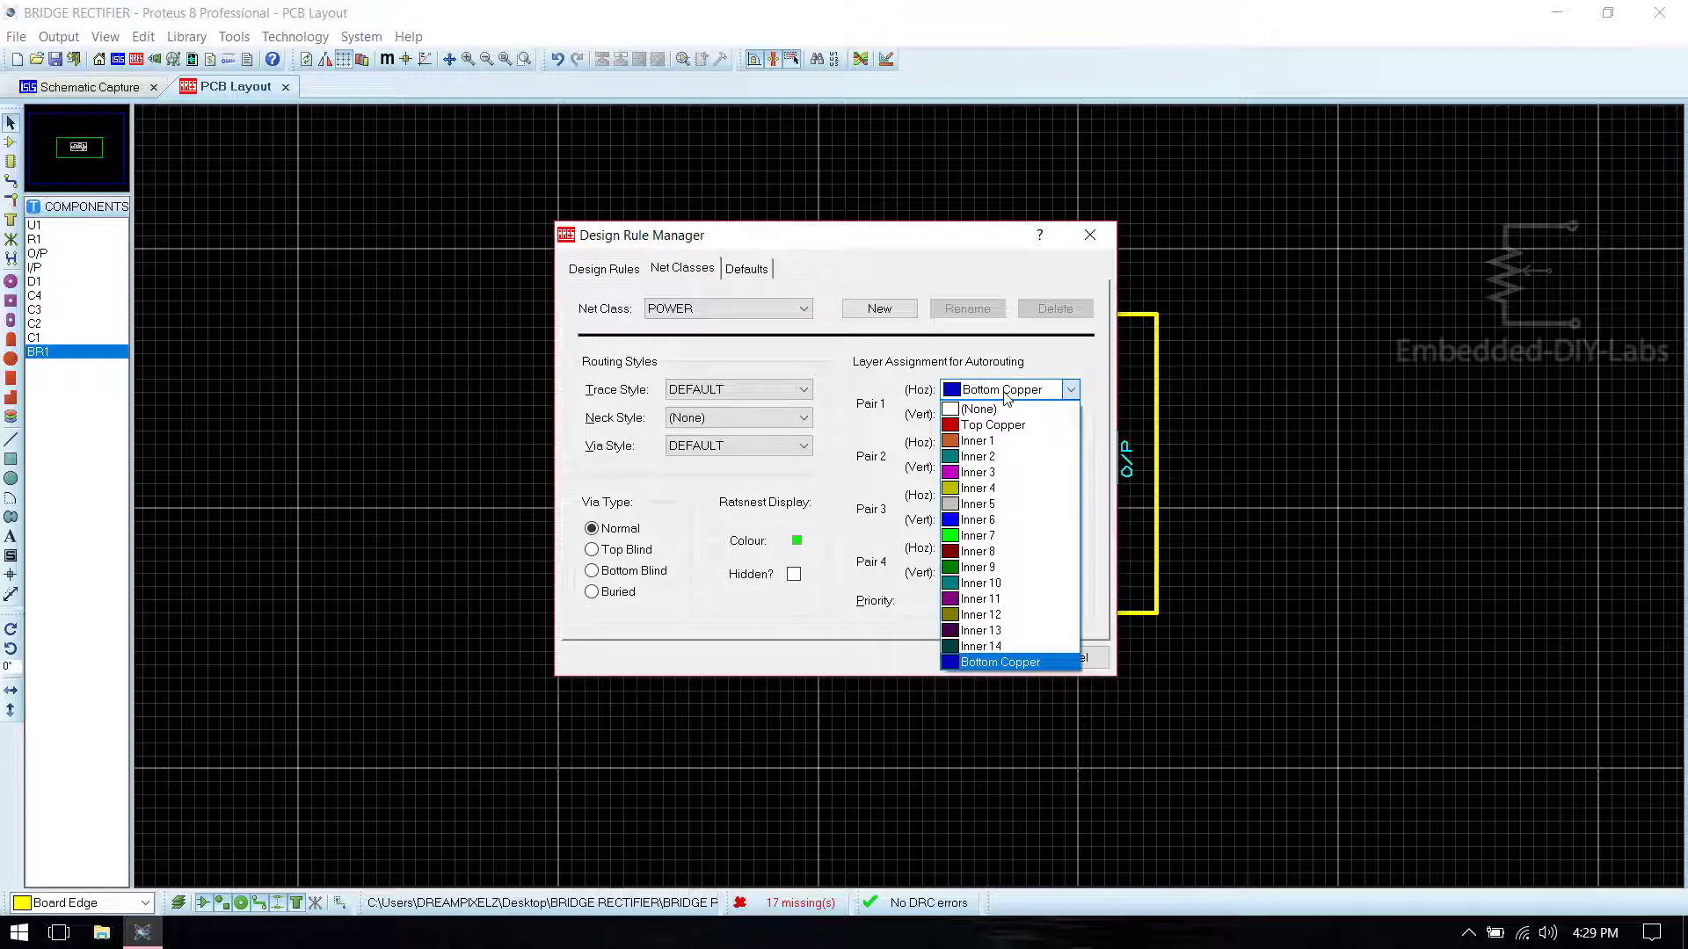
{"action": "left_click", "coordinate": [1008, 396]}
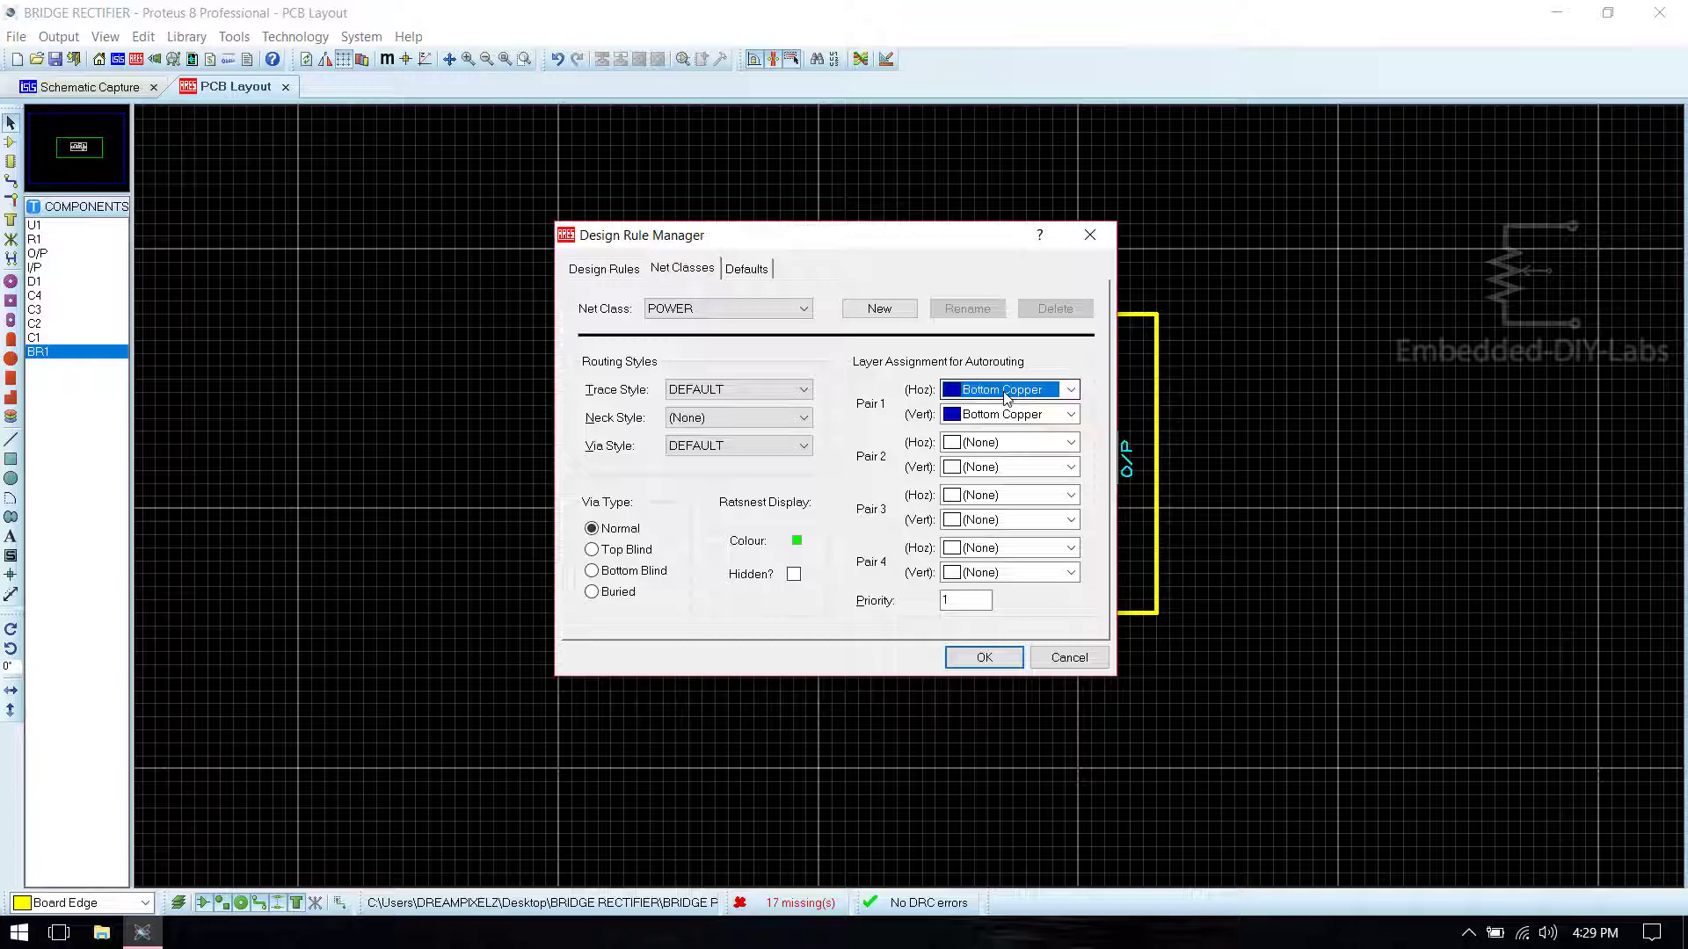
{"action": "left_click", "coordinate": [747, 271]}
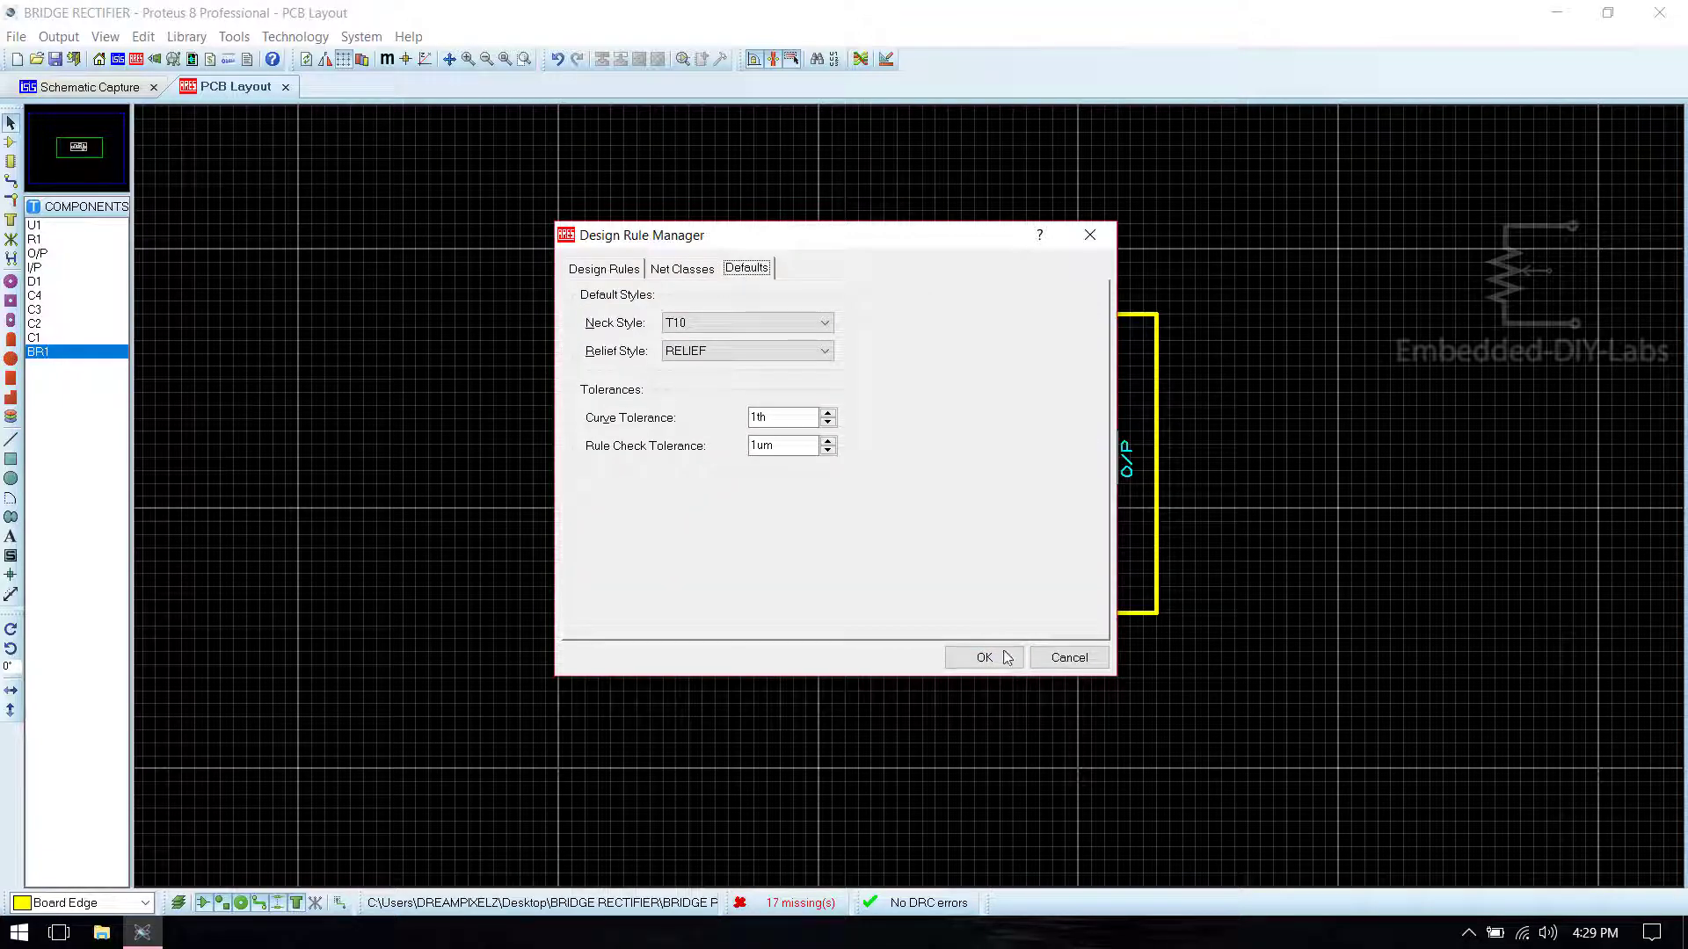
{"action": "left_click", "coordinate": [985, 660]}
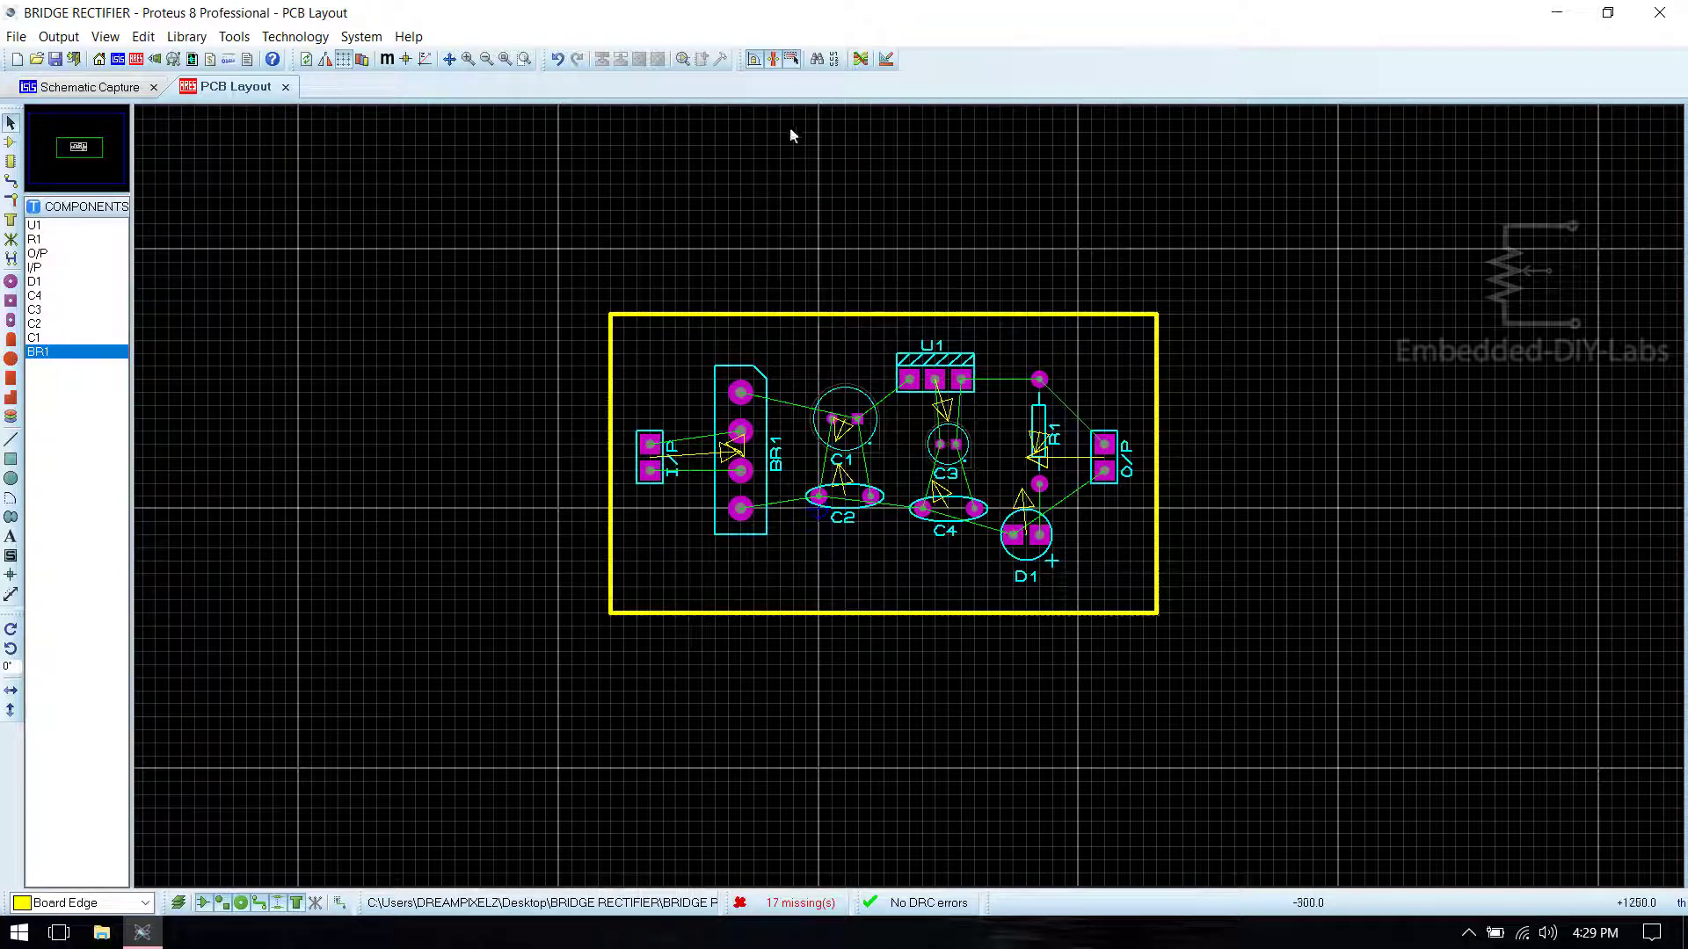
Step: Auto-route the board with the basic schedule, using the auto router's existing settings
{"action": "left_click", "coordinate": [861, 62]}
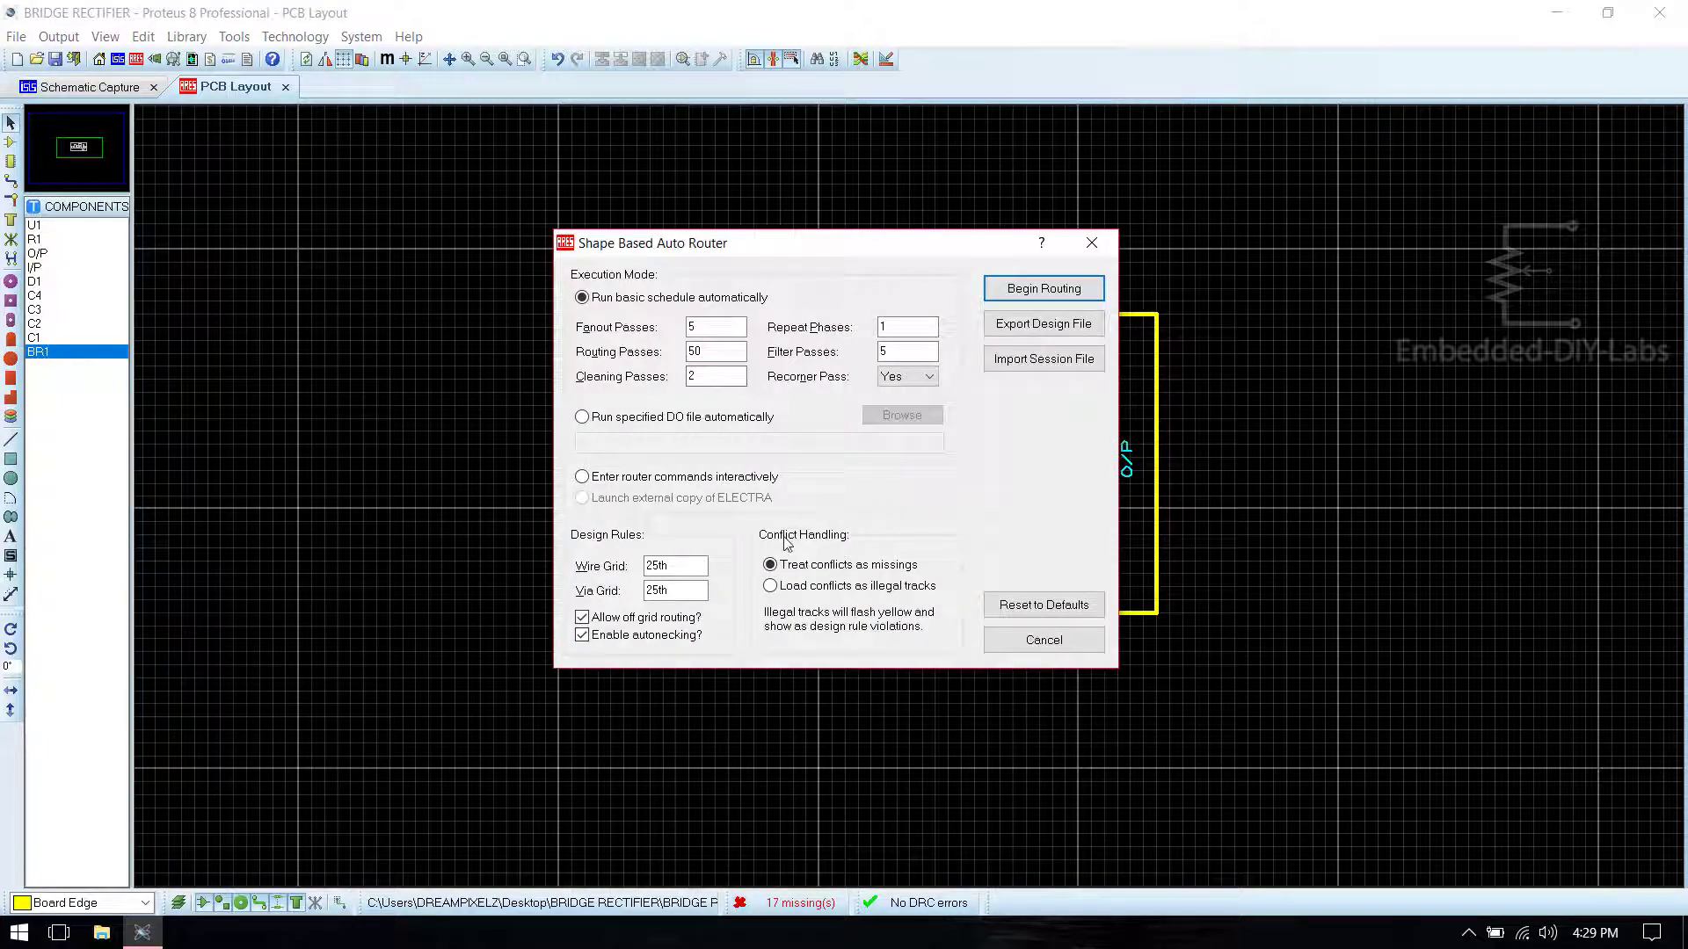
{"action": "left_click", "coordinate": [1046, 288]}
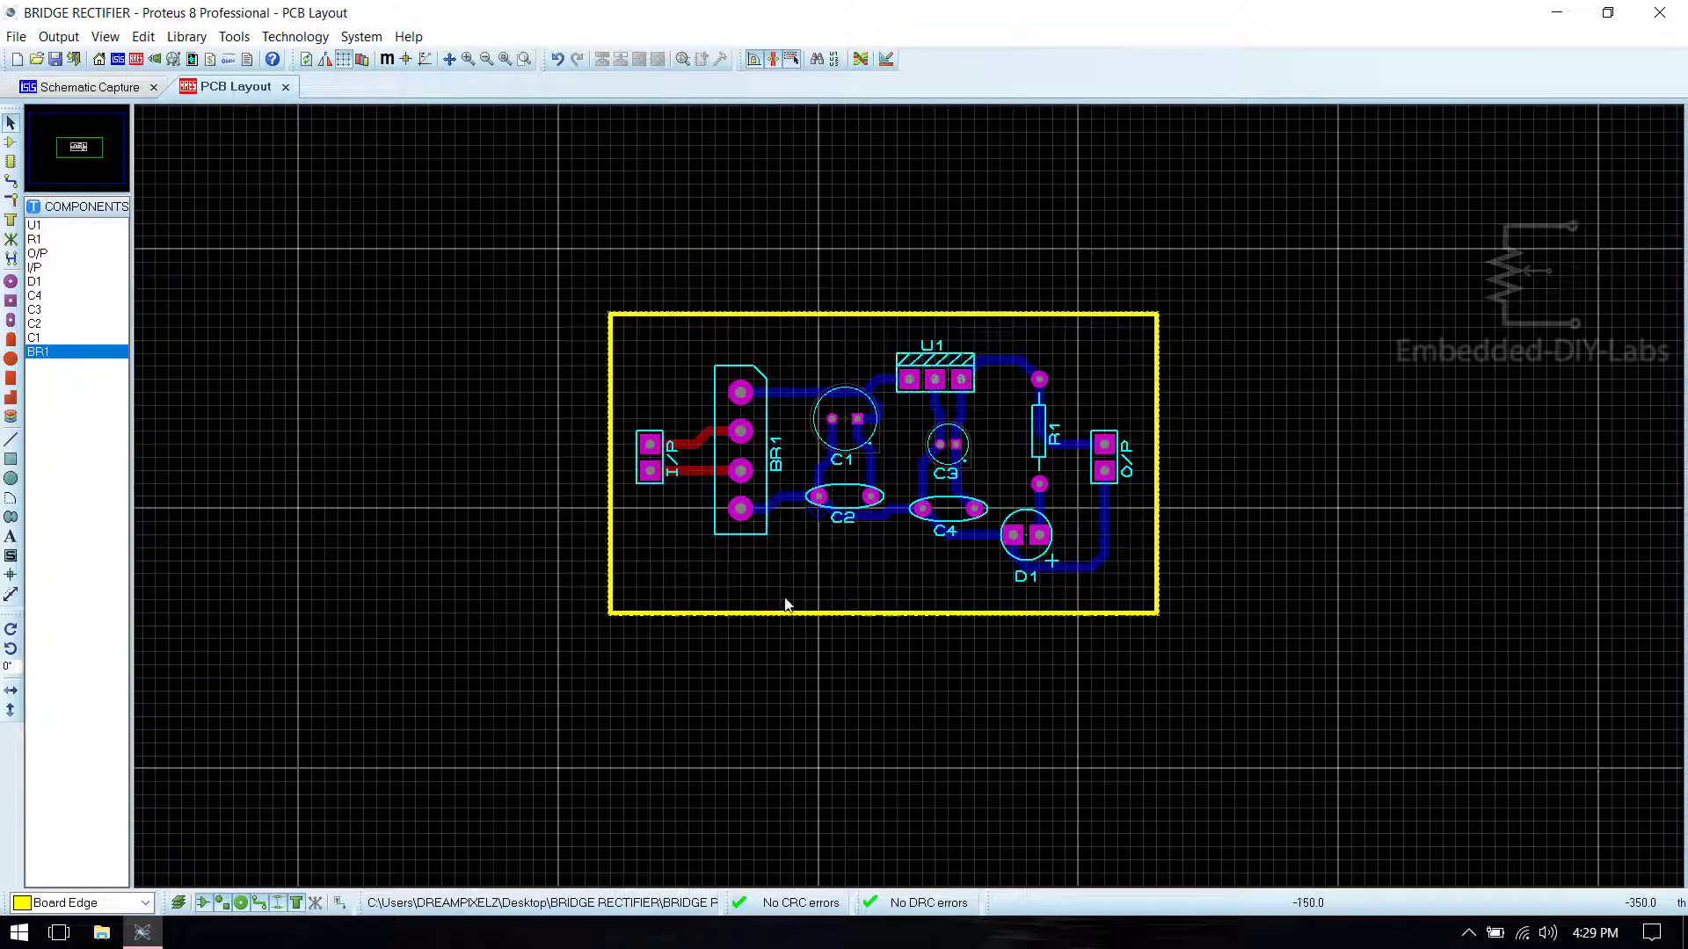
Step: Change both traces between the I/P connector and BR1 to the Bottom Copper layer, and save the layout
{"action": "left_click", "coordinate": [697, 440]}
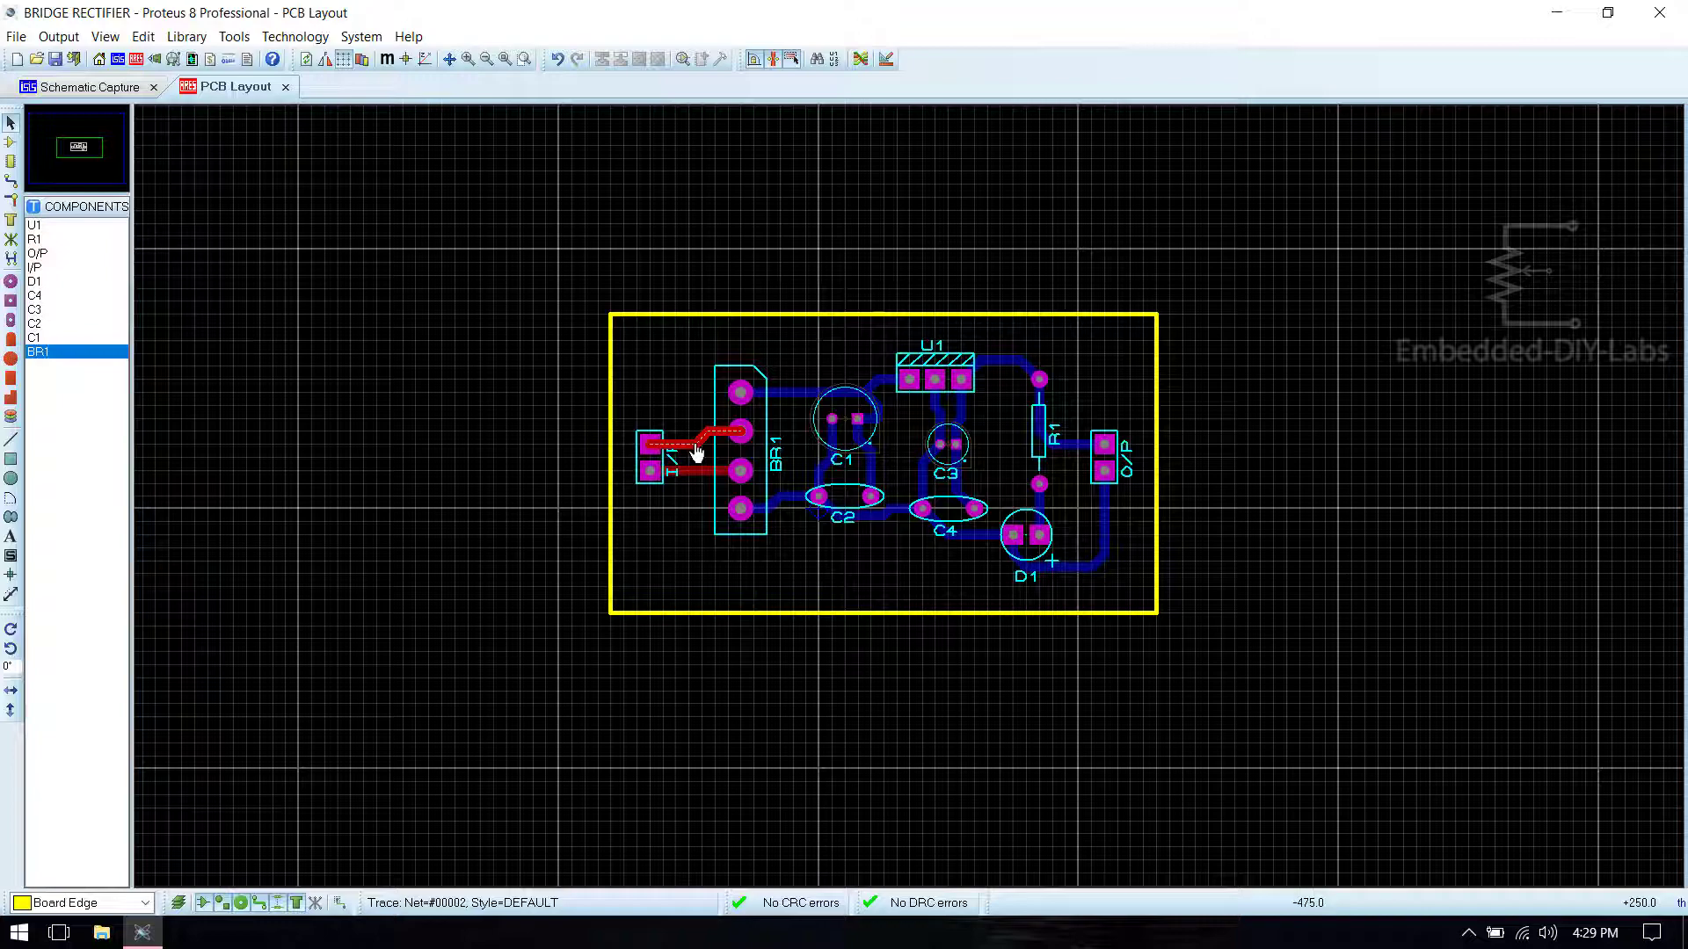
{"action": "right_click", "coordinate": [697, 451]}
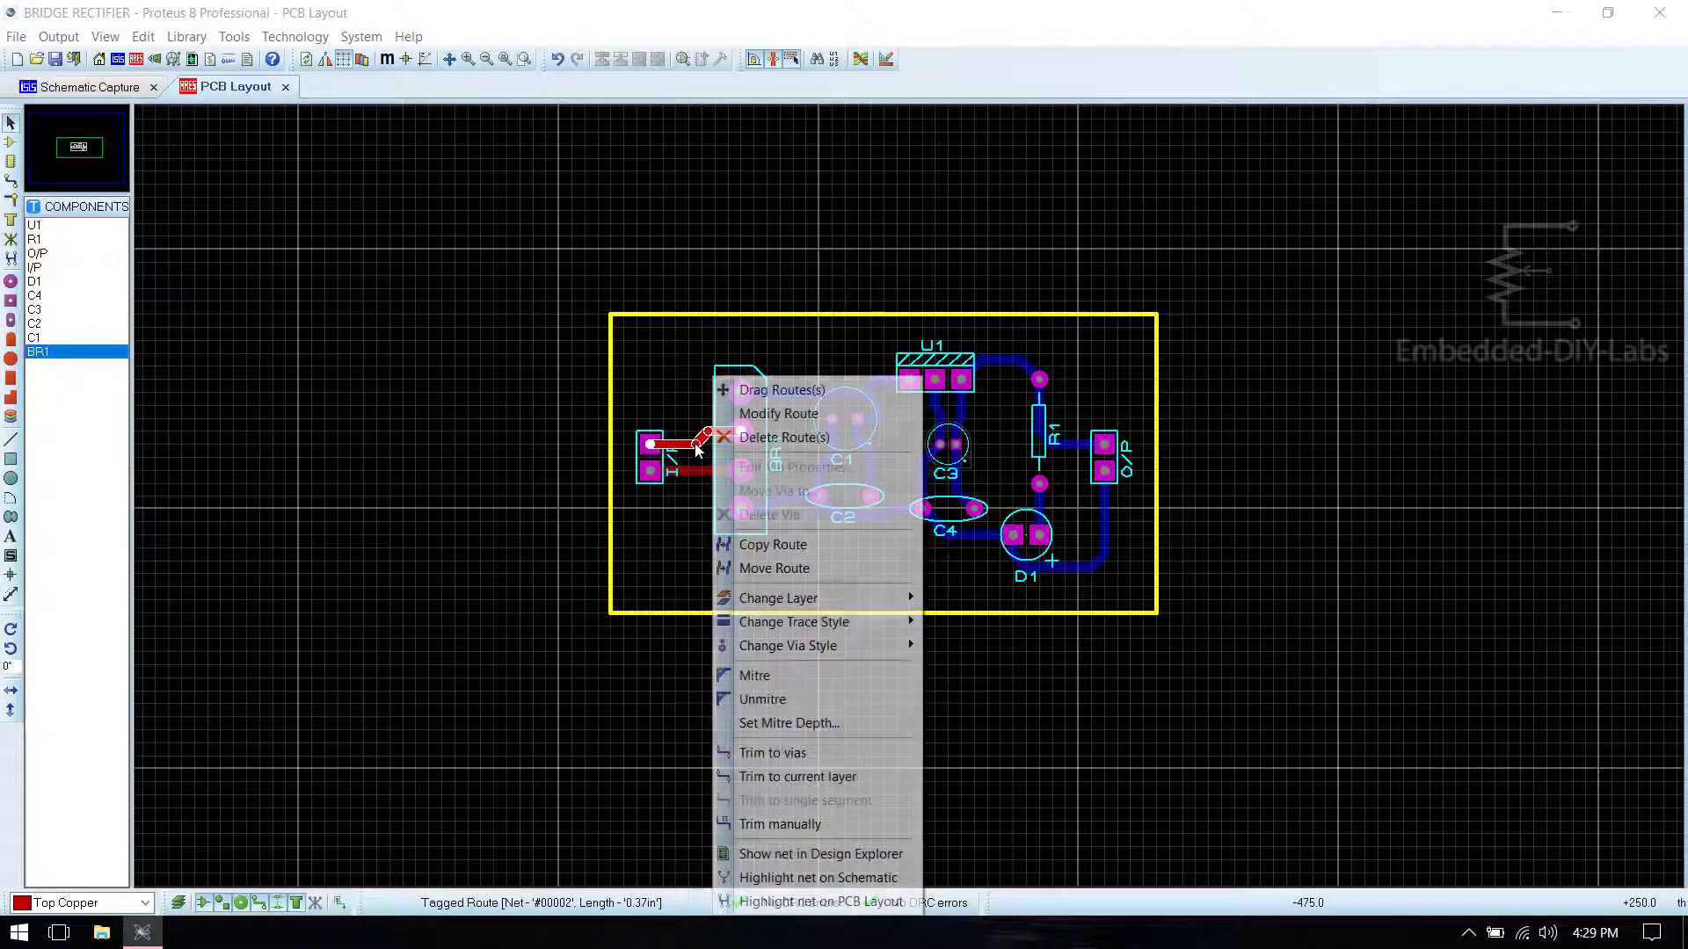
{"action": "mouse_move", "coordinate": [822, 606]}
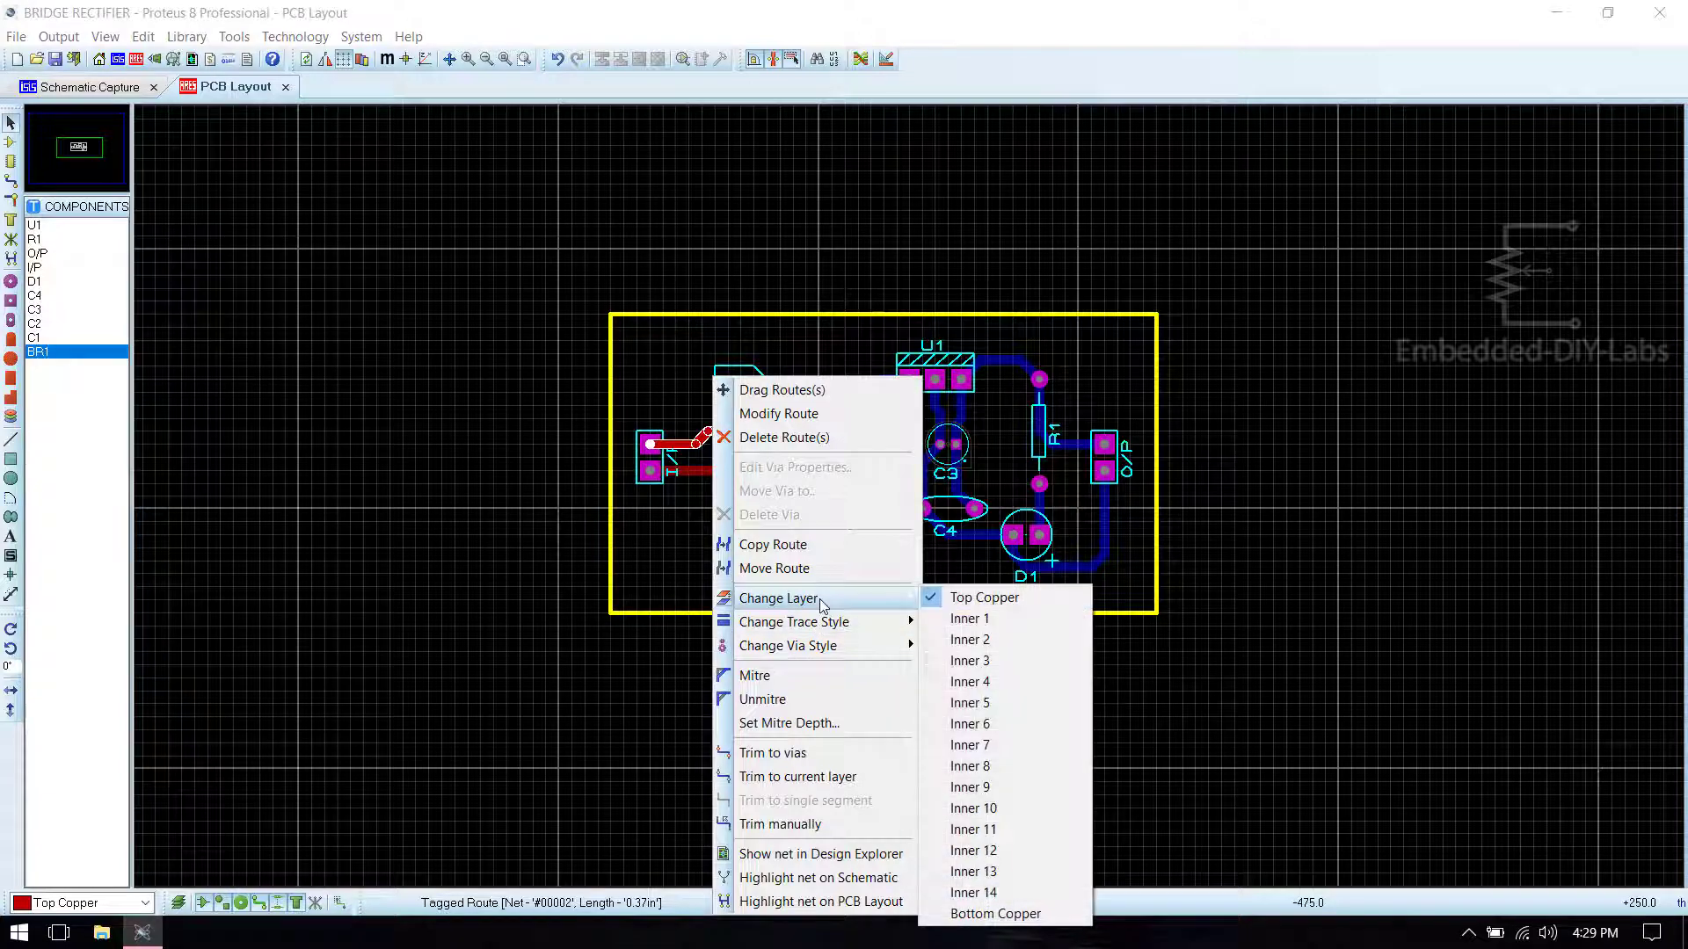
{"action": "left_click", "coordinate": [1017, 915]}
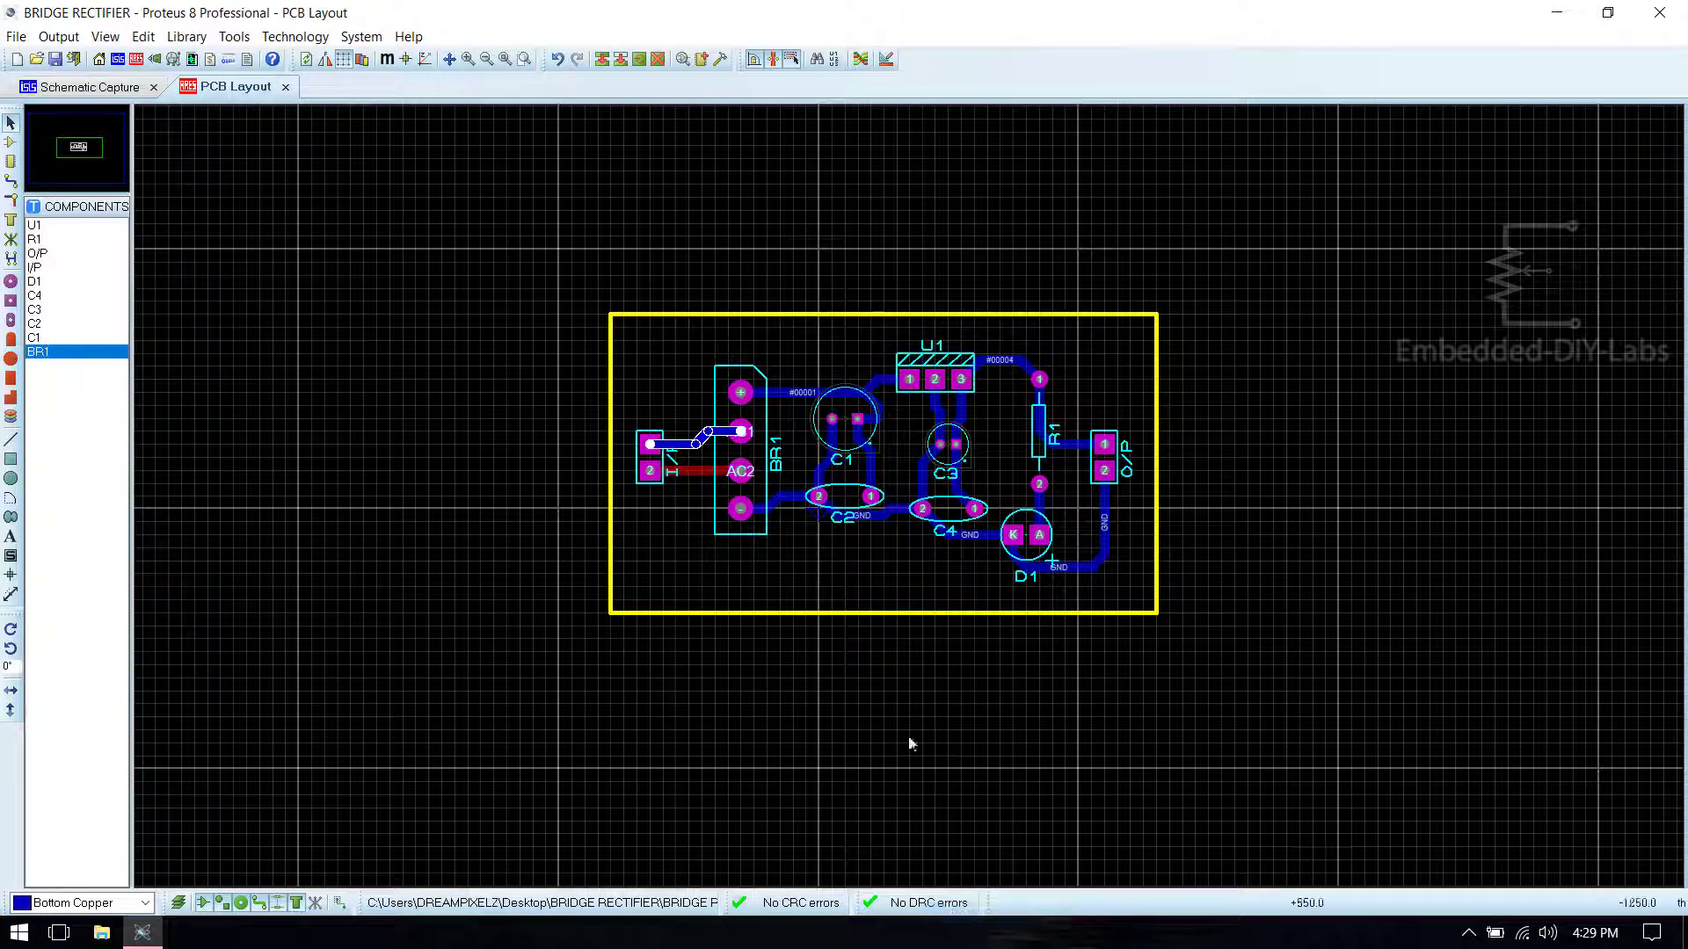
{"action": "left_click", "coordinate": [697, 471]}
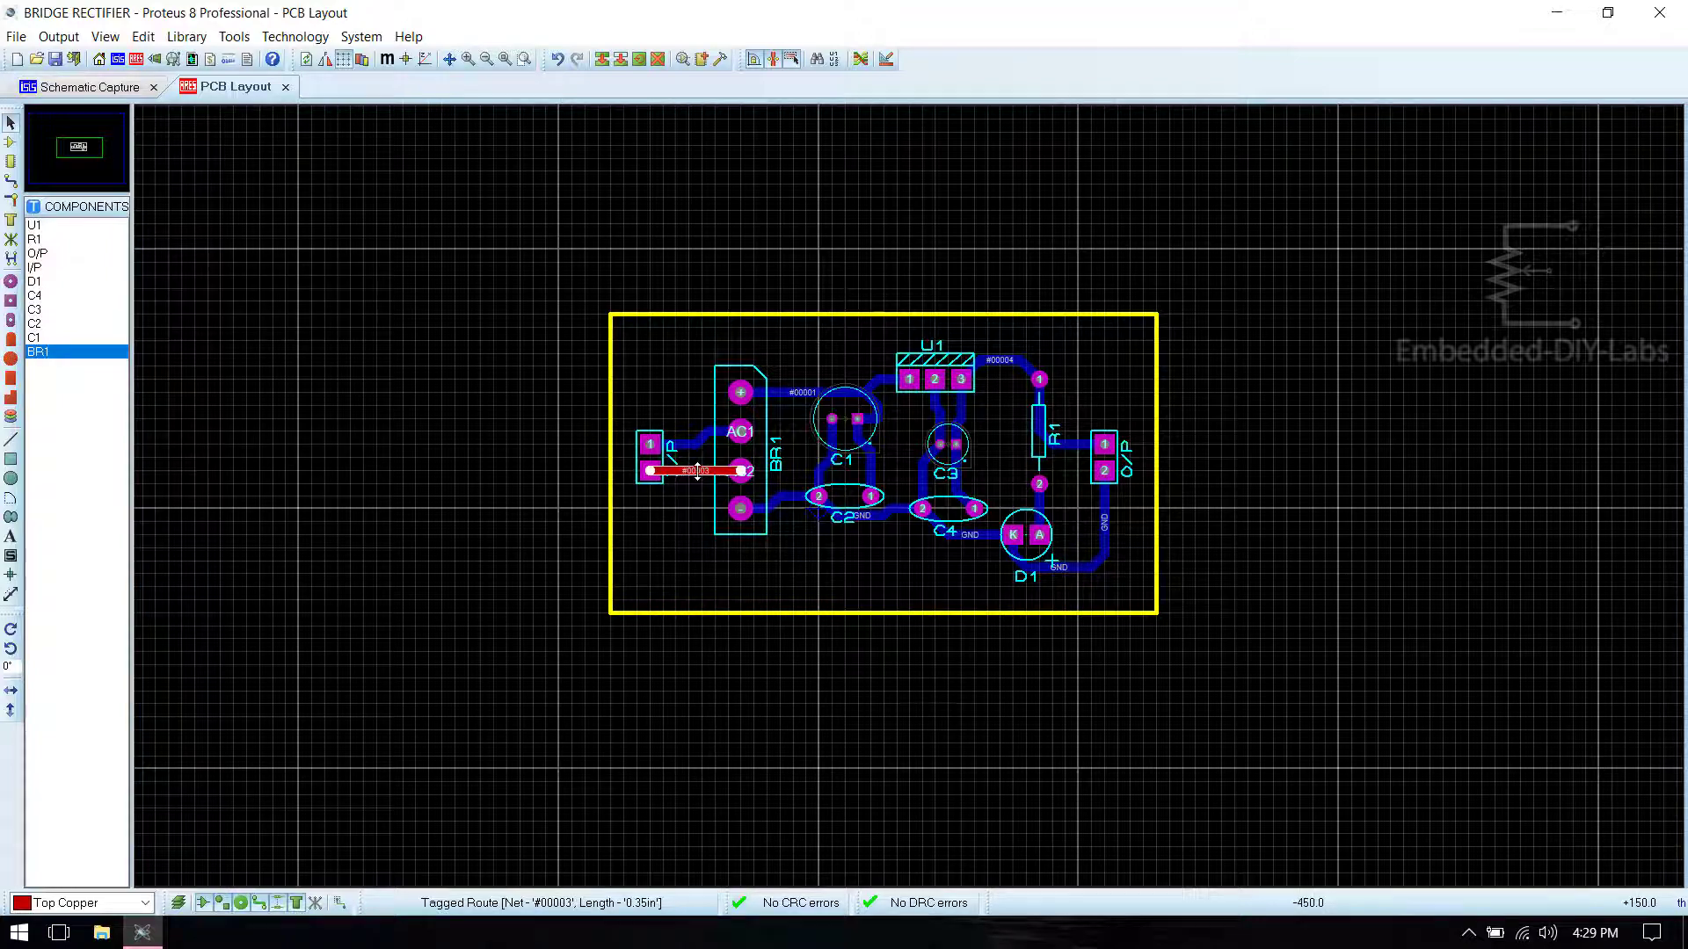
{"action": "right_click", "coordinate": [714, 479]}
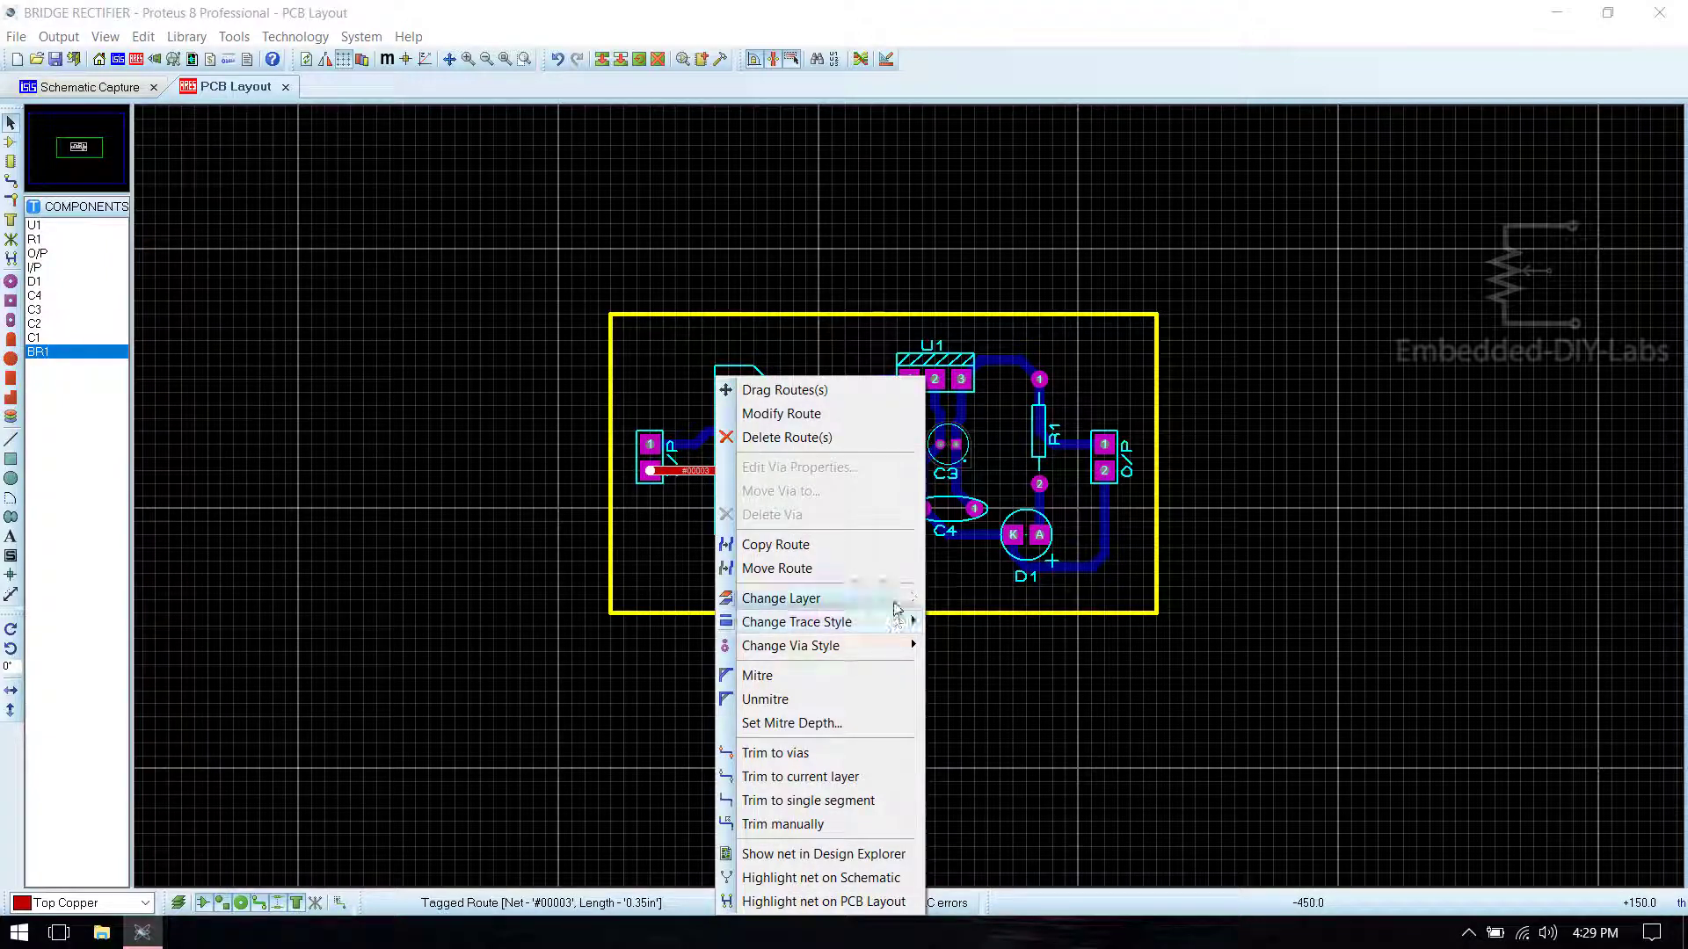
{"action": "mouse_move", "coordinate": [879, 599]}
{"action": "left_click", "coordinate": [997, 913]}
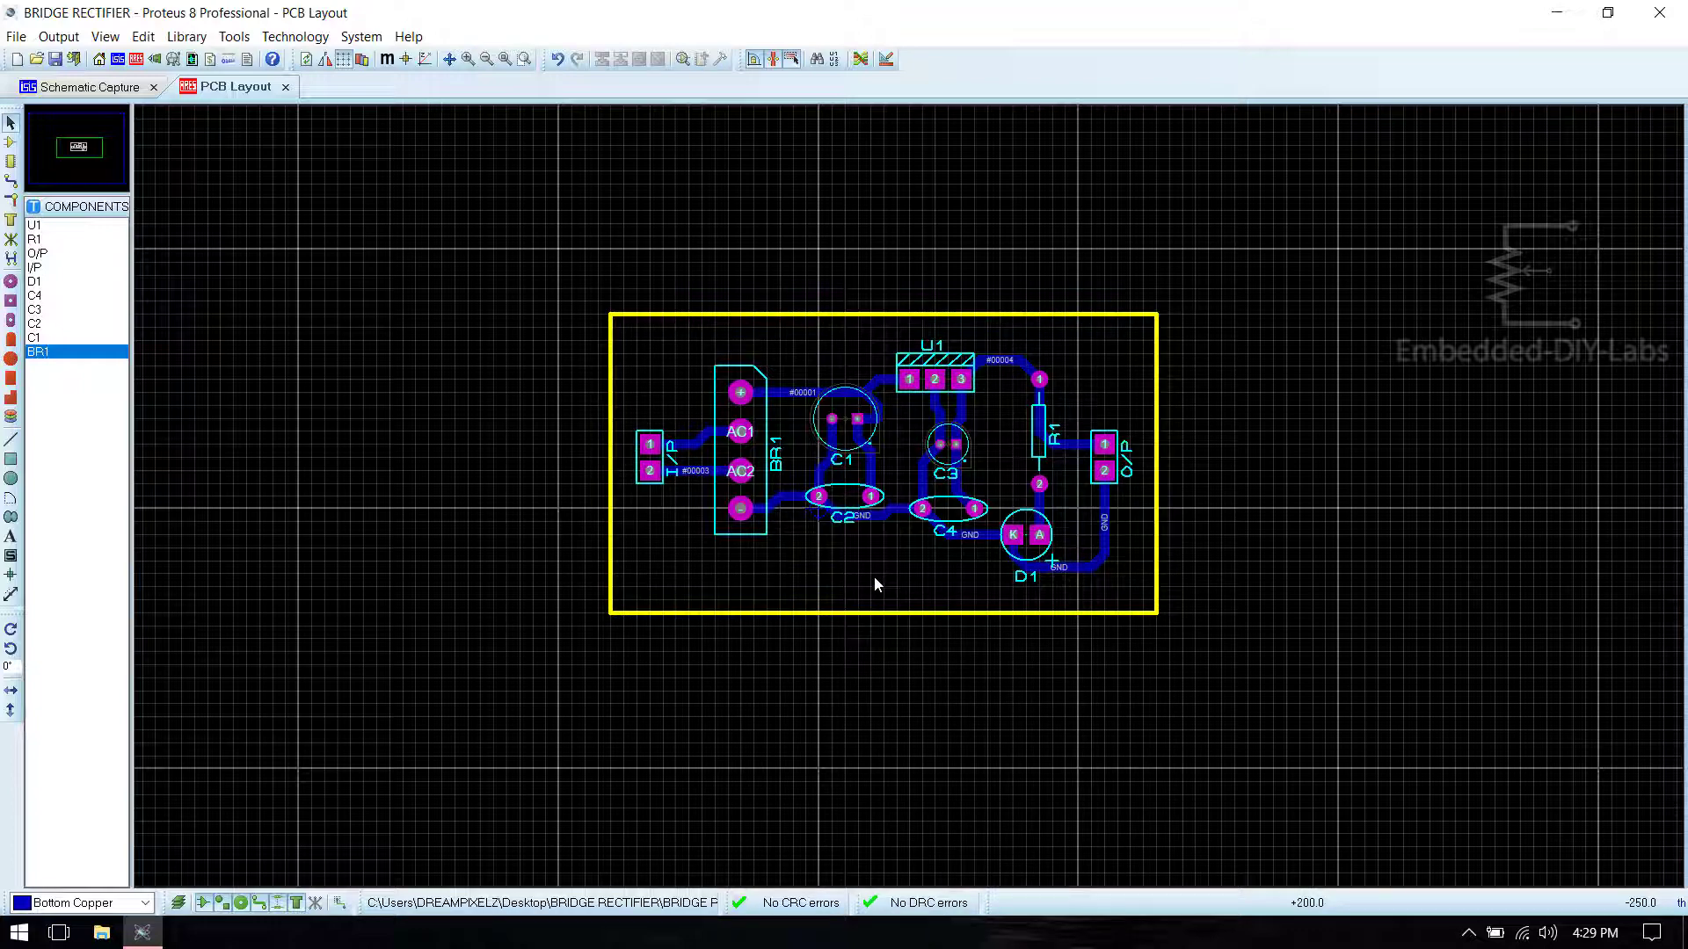
{"action": "key", "text": "ctrl+s"}
Step: Add the text "BRIDGE RECTIFIER" with a 13th line width on the Top Silk layer, inside the board's lower edge
{"action": "left_click", "coordinate": [11, 538]}
{"action": "left_click", "coordinate": [87, 906]}
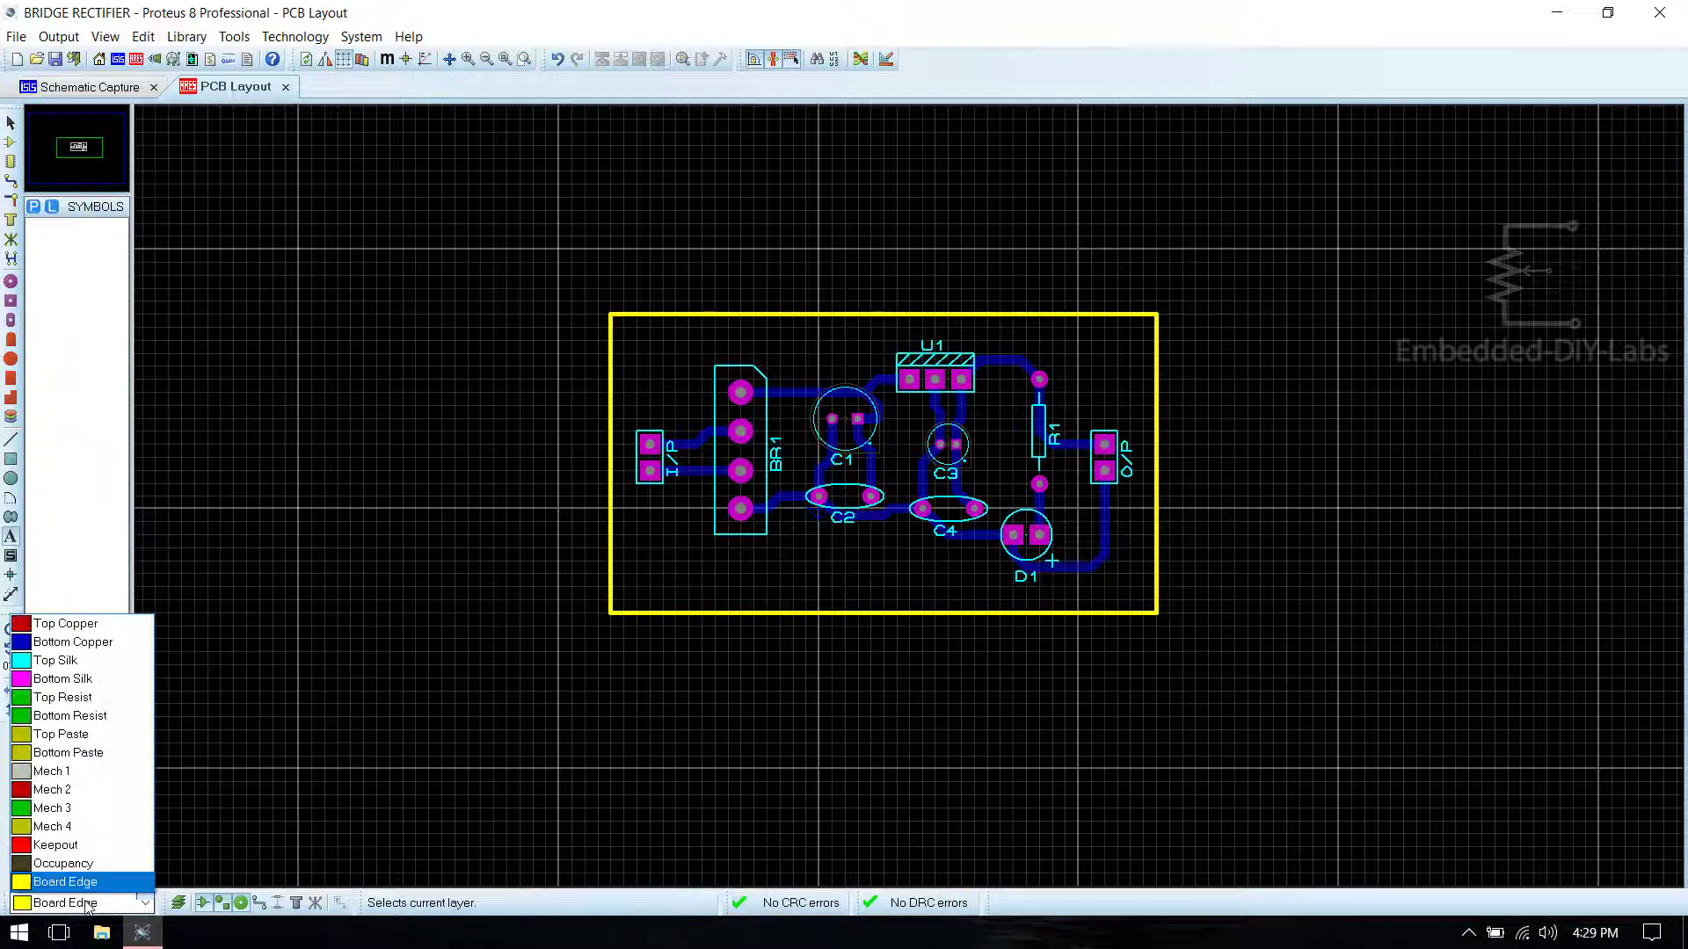
{"action": "left_click", "coordinate": [85, 670]}
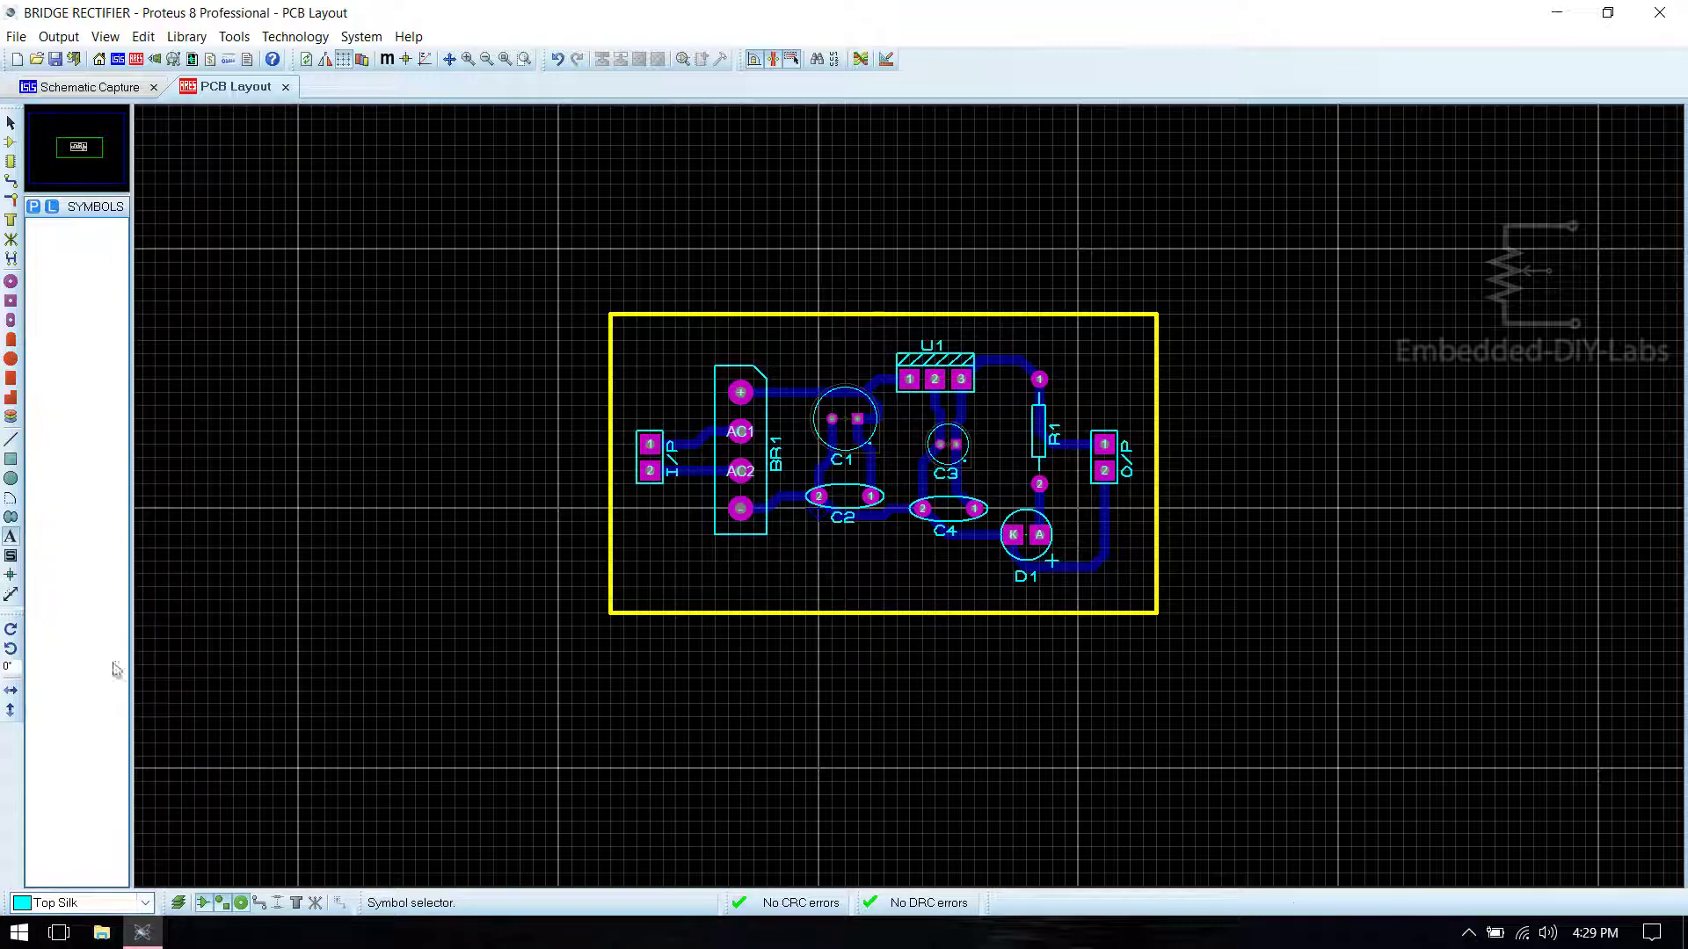
{"action": "left_click", "coordinate": [711, 565]}
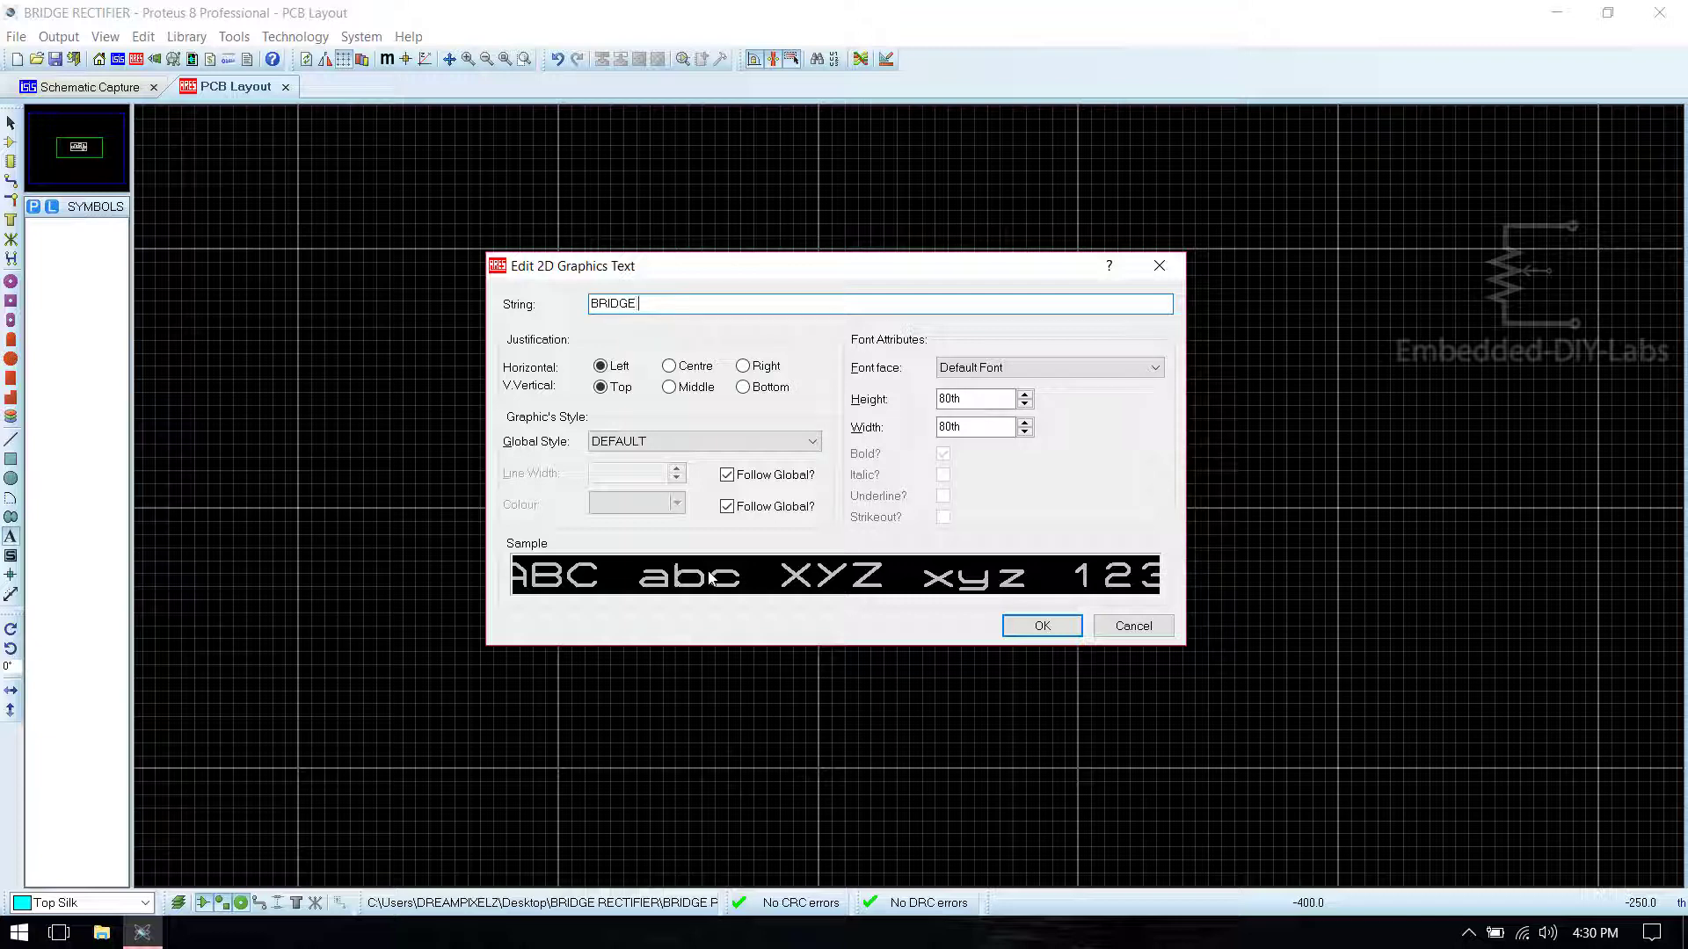
{"action": "type", "text": "FIER"}
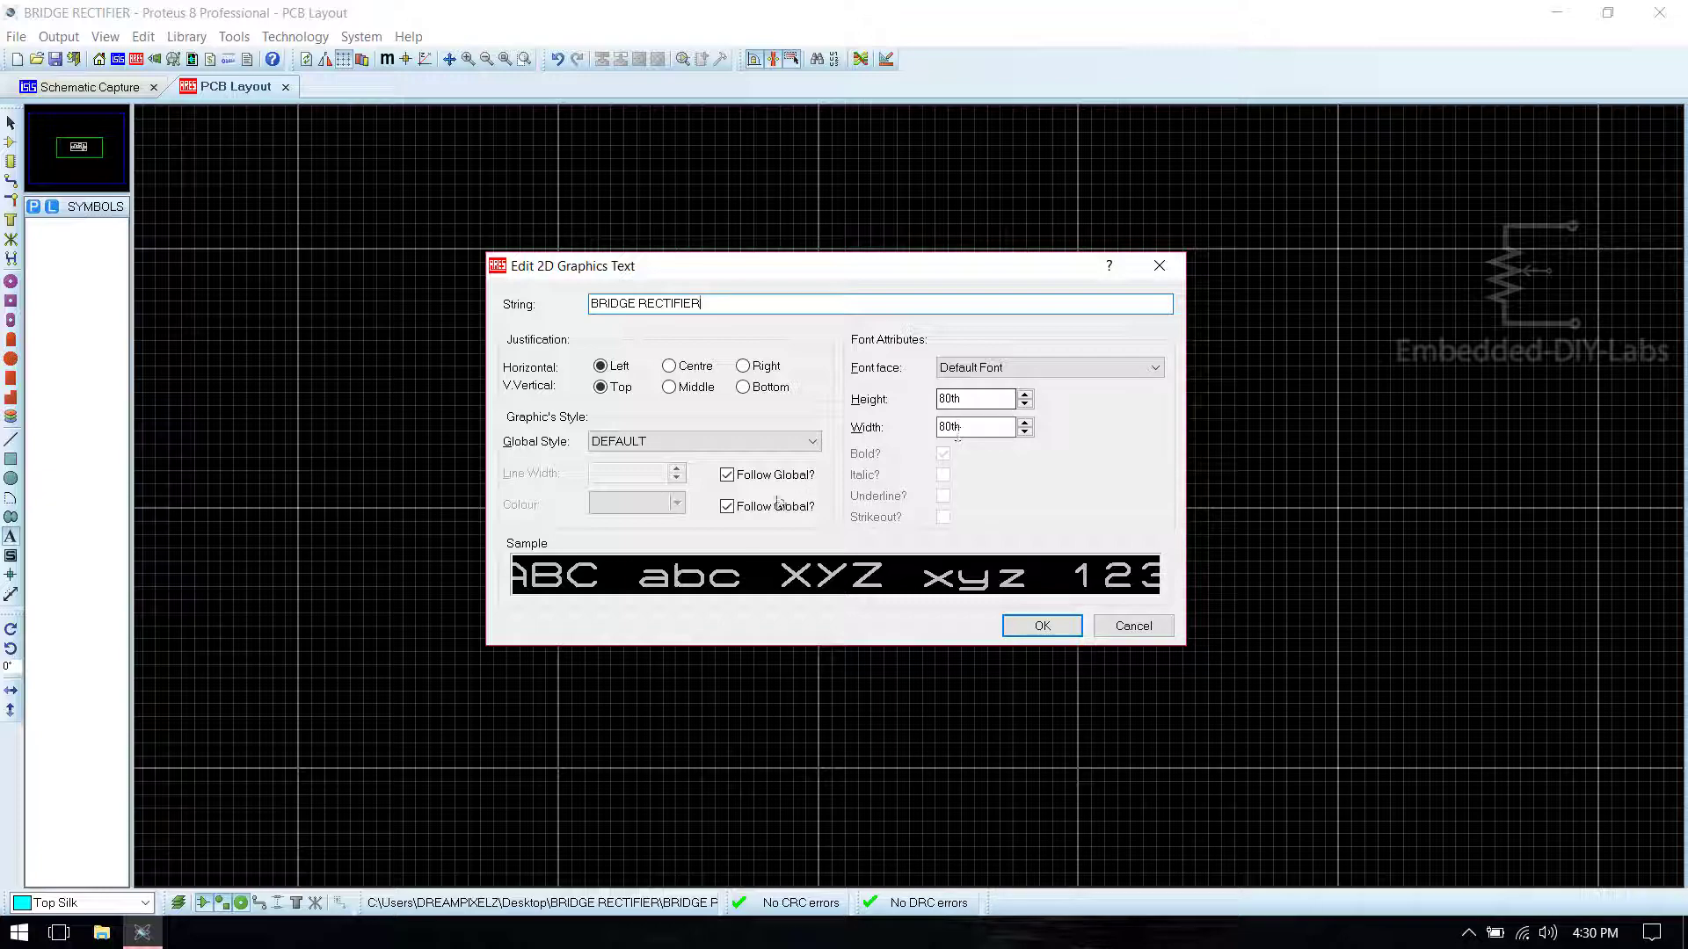
{"action": "left_click", "coordinate": [727, 475]}
{"action": "left_click", "coordinate": [681, 468]}
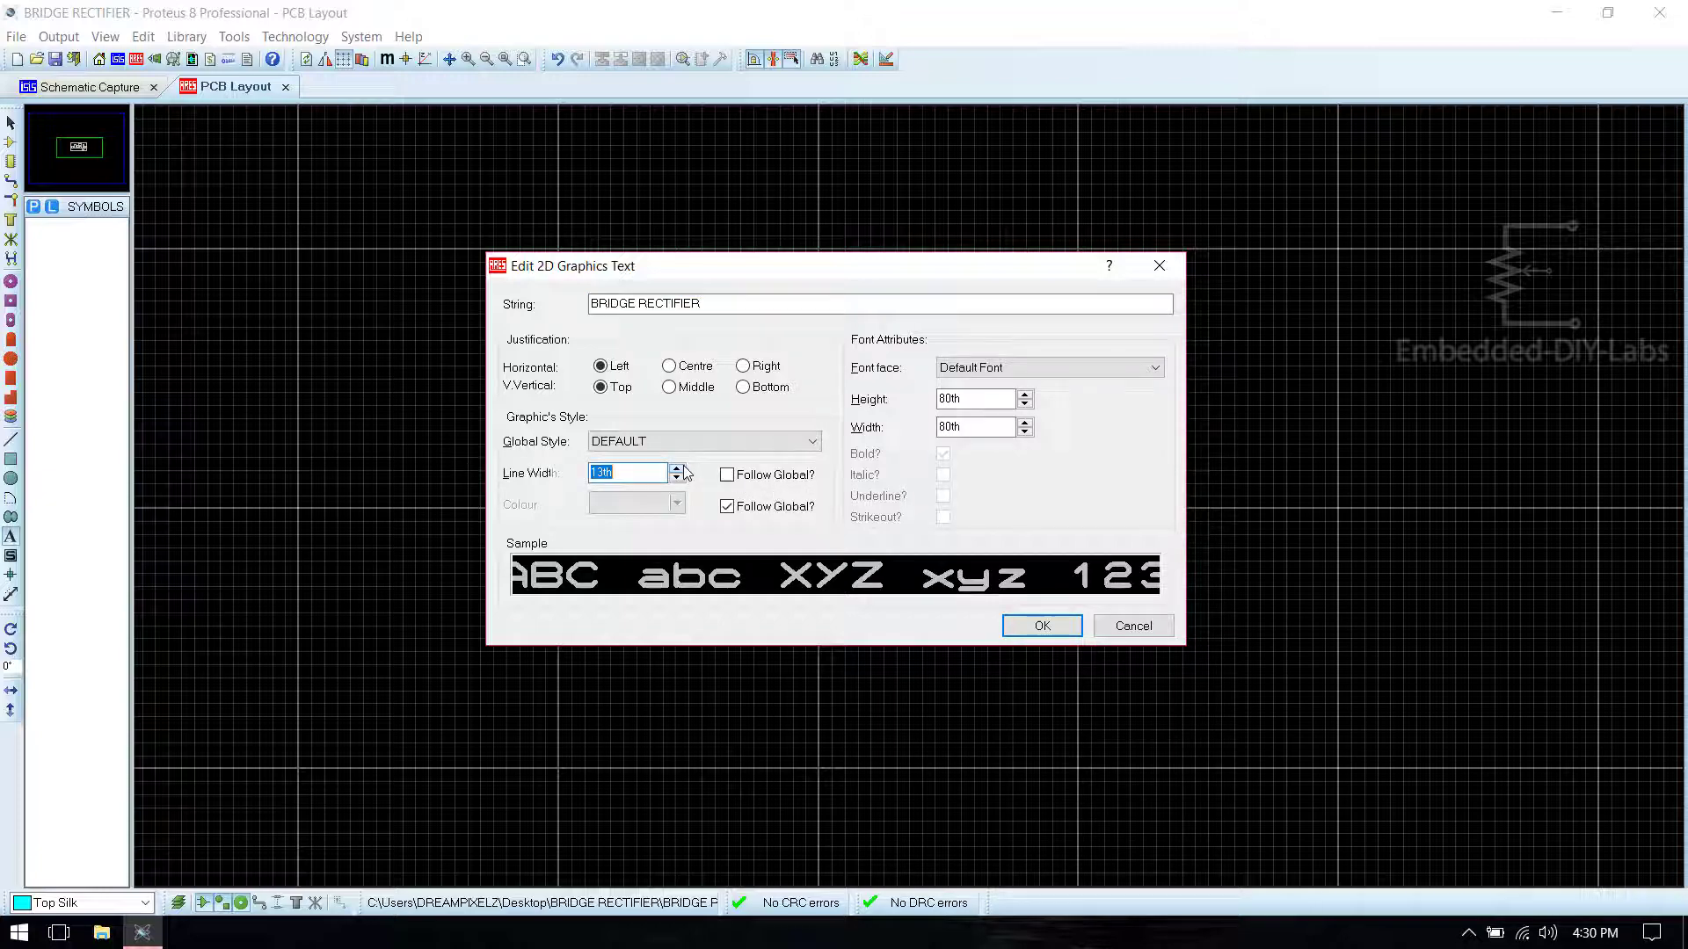
{"action": "left_click", "coordinate": [1042, 626]}
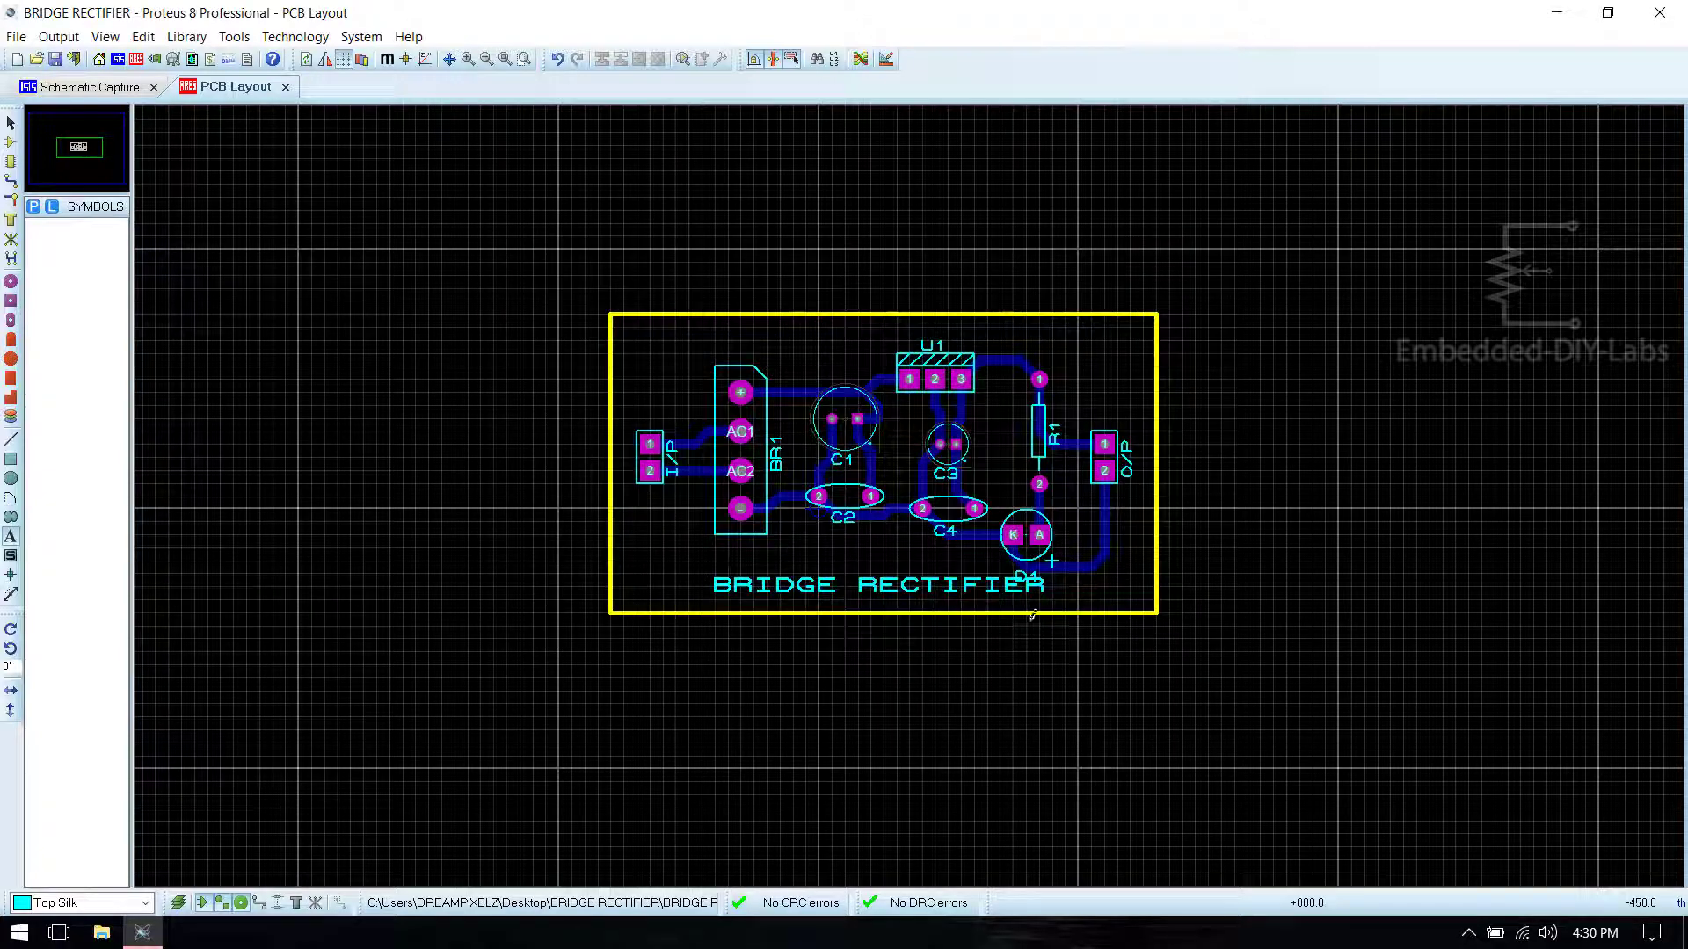
Step: Shift the BRIDGE RECTIFIER text left so it clears D1's label, and save the layout
{"action": "right_click", "coordinate": [943, 573]}
{"action": "left_click", "coordinate": [1002, 583]}
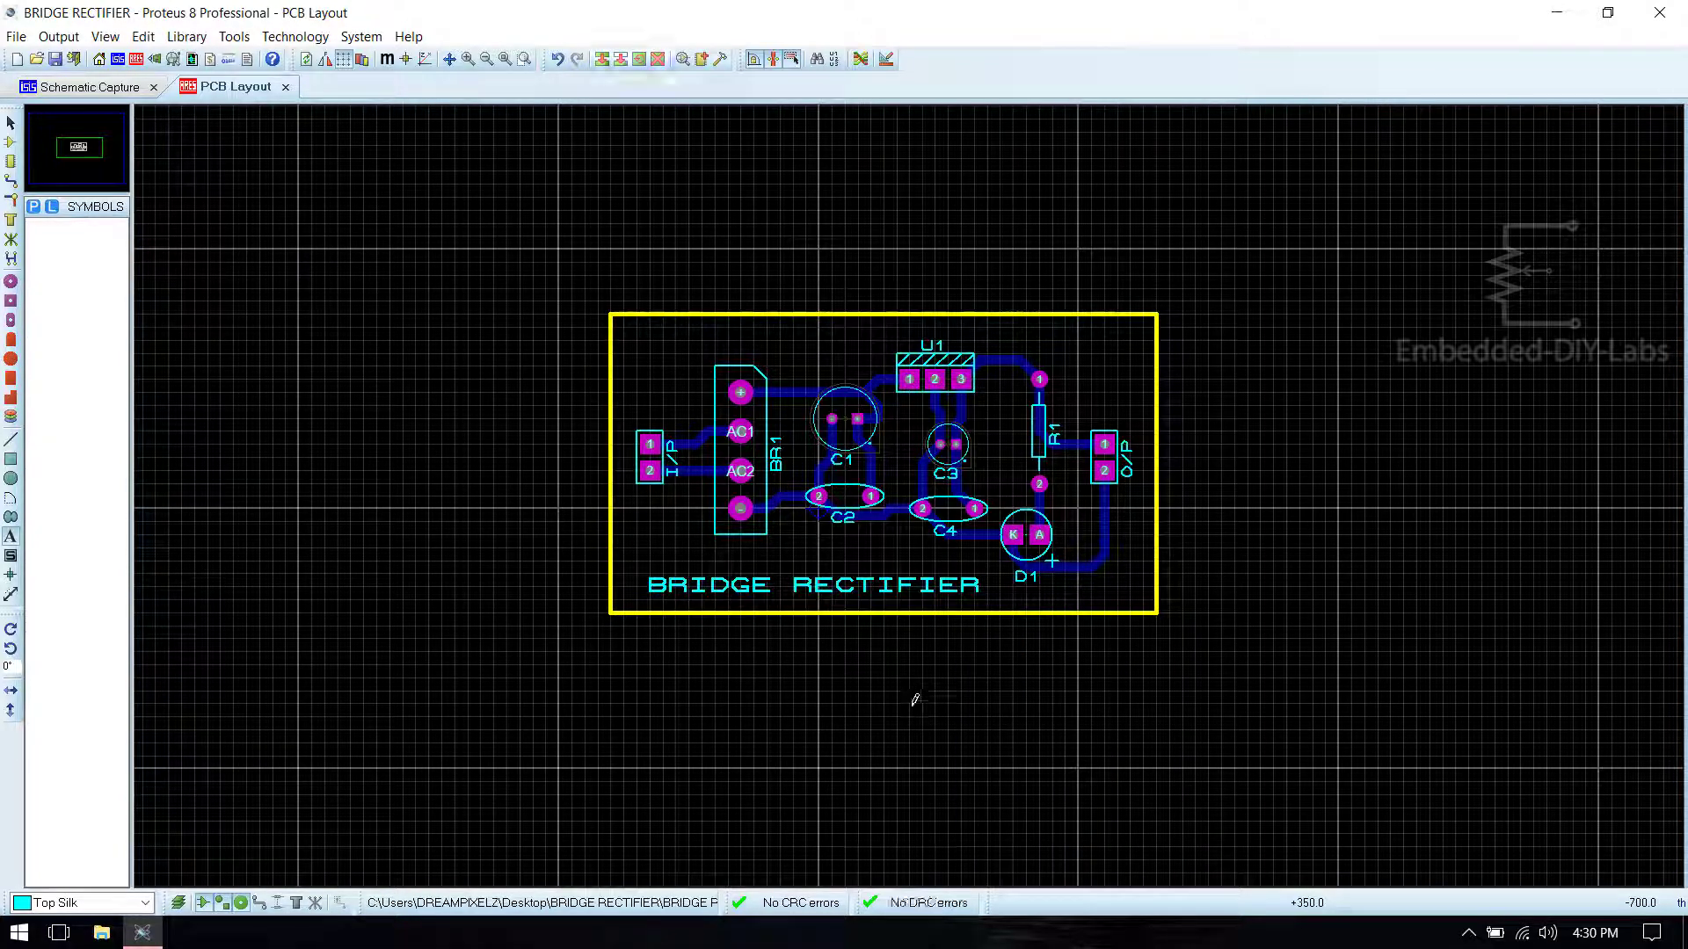
{"action": "key", "text": "ctrl+s"}
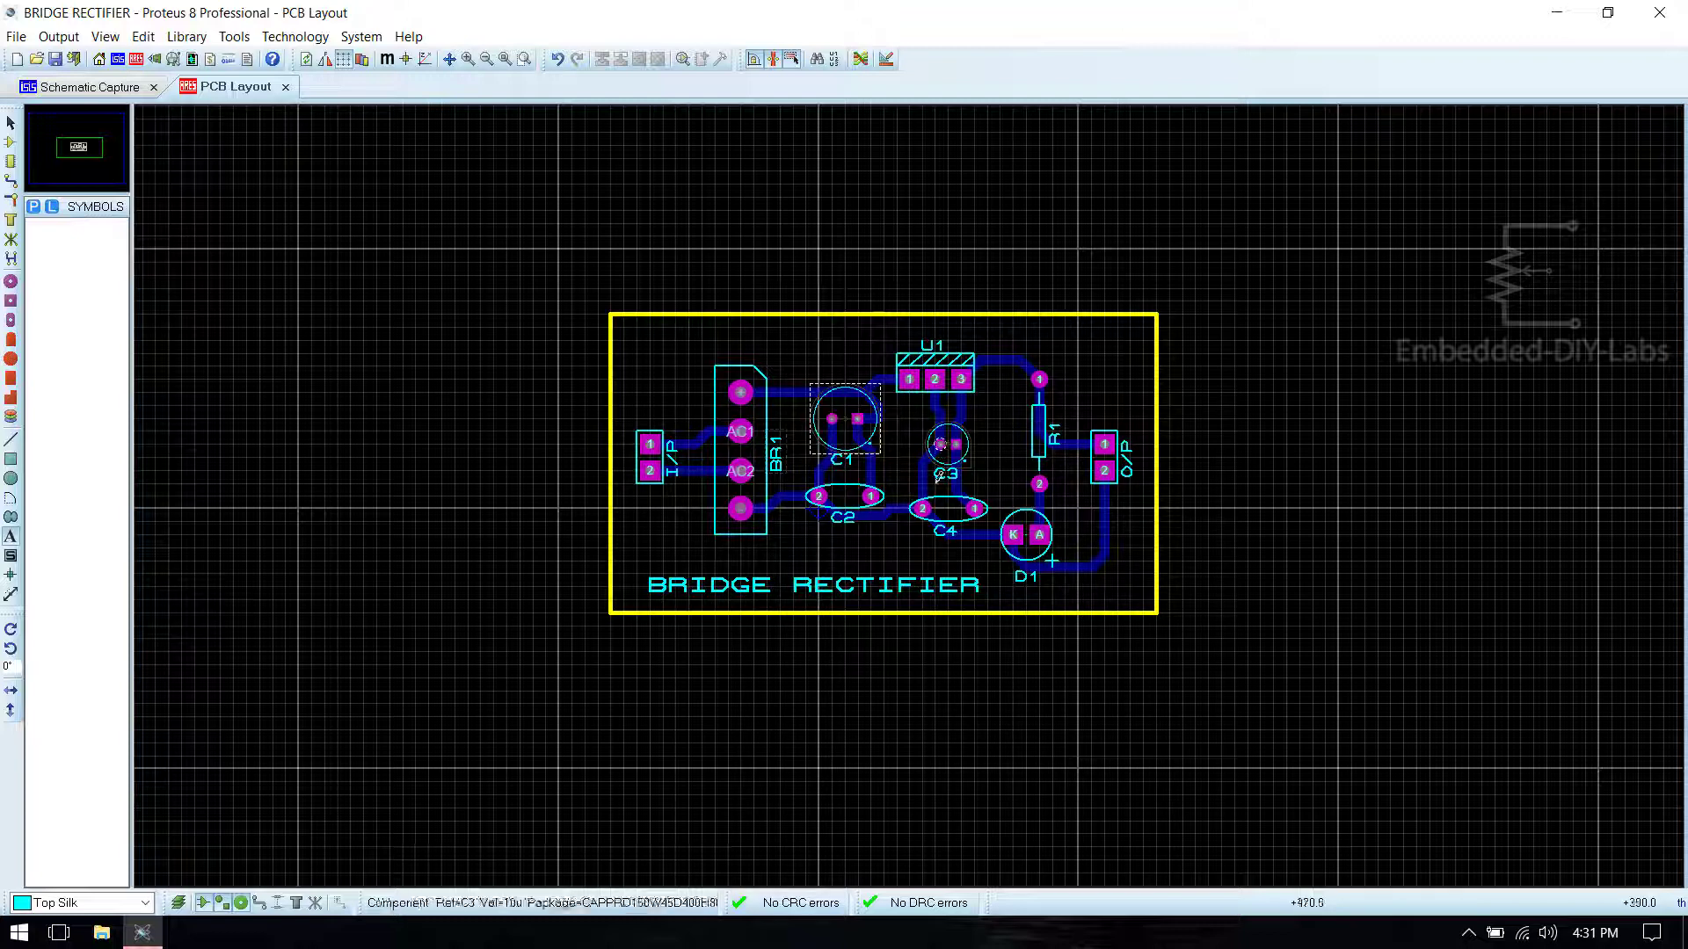
{"action": "key", "text": "ctrl+s"}
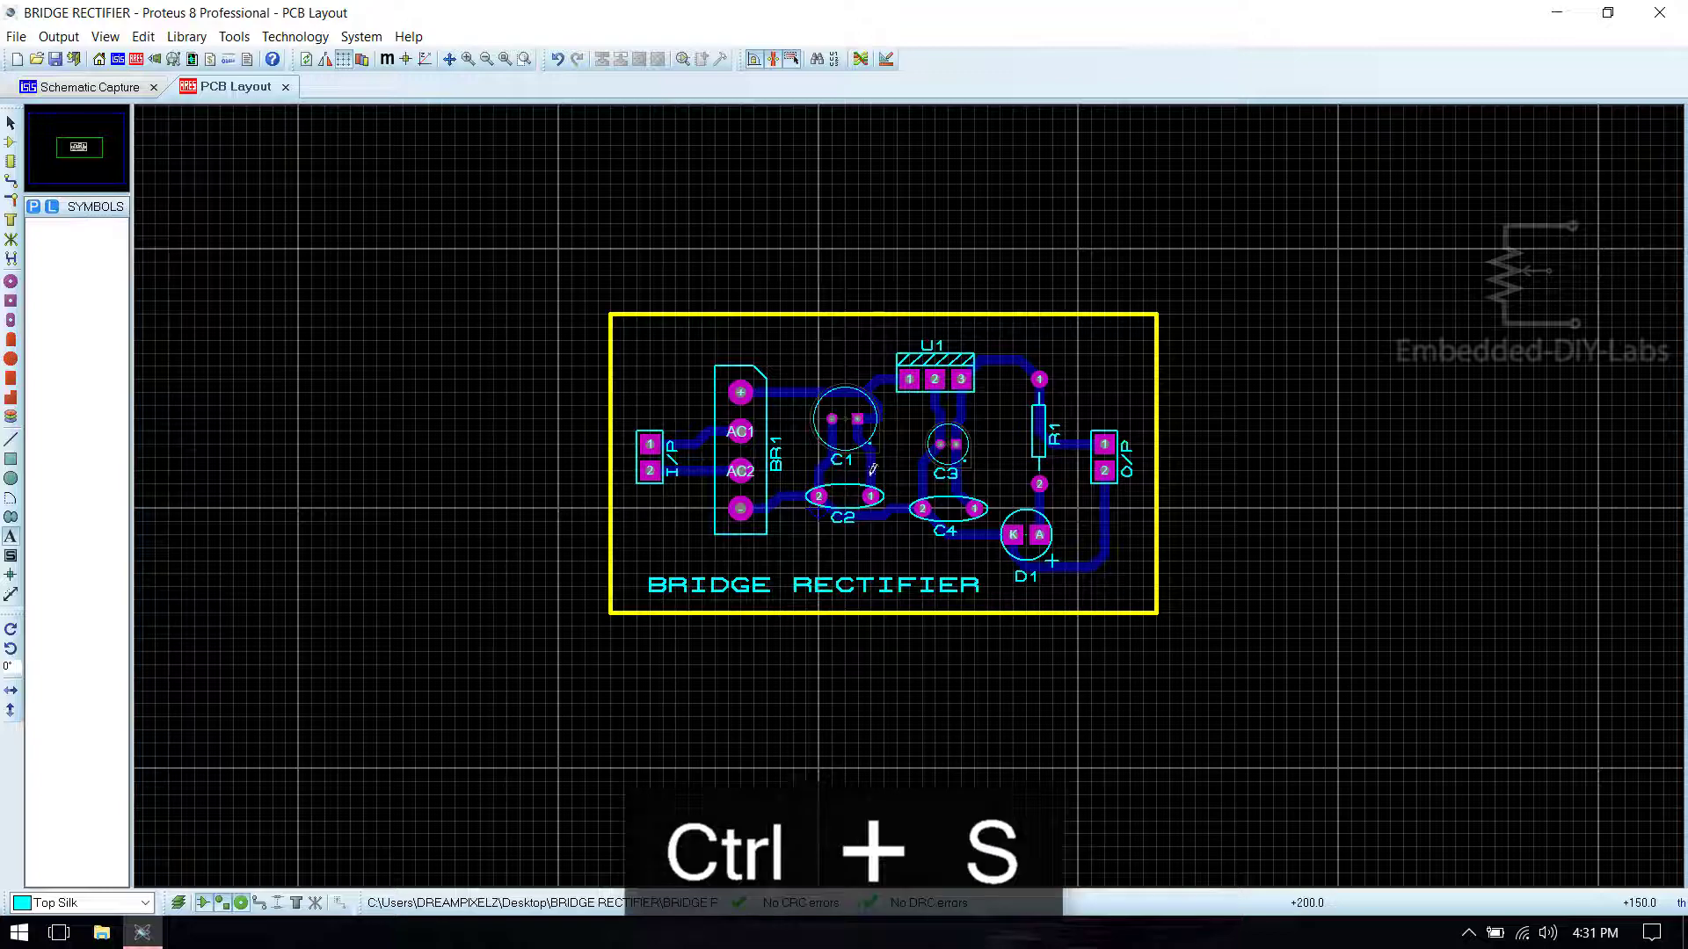
Step: Start printing the layout and position the artwork in the upper part of the page preview, away from the page edges
{"action": "left_click", "coordinate": [21, 39]}
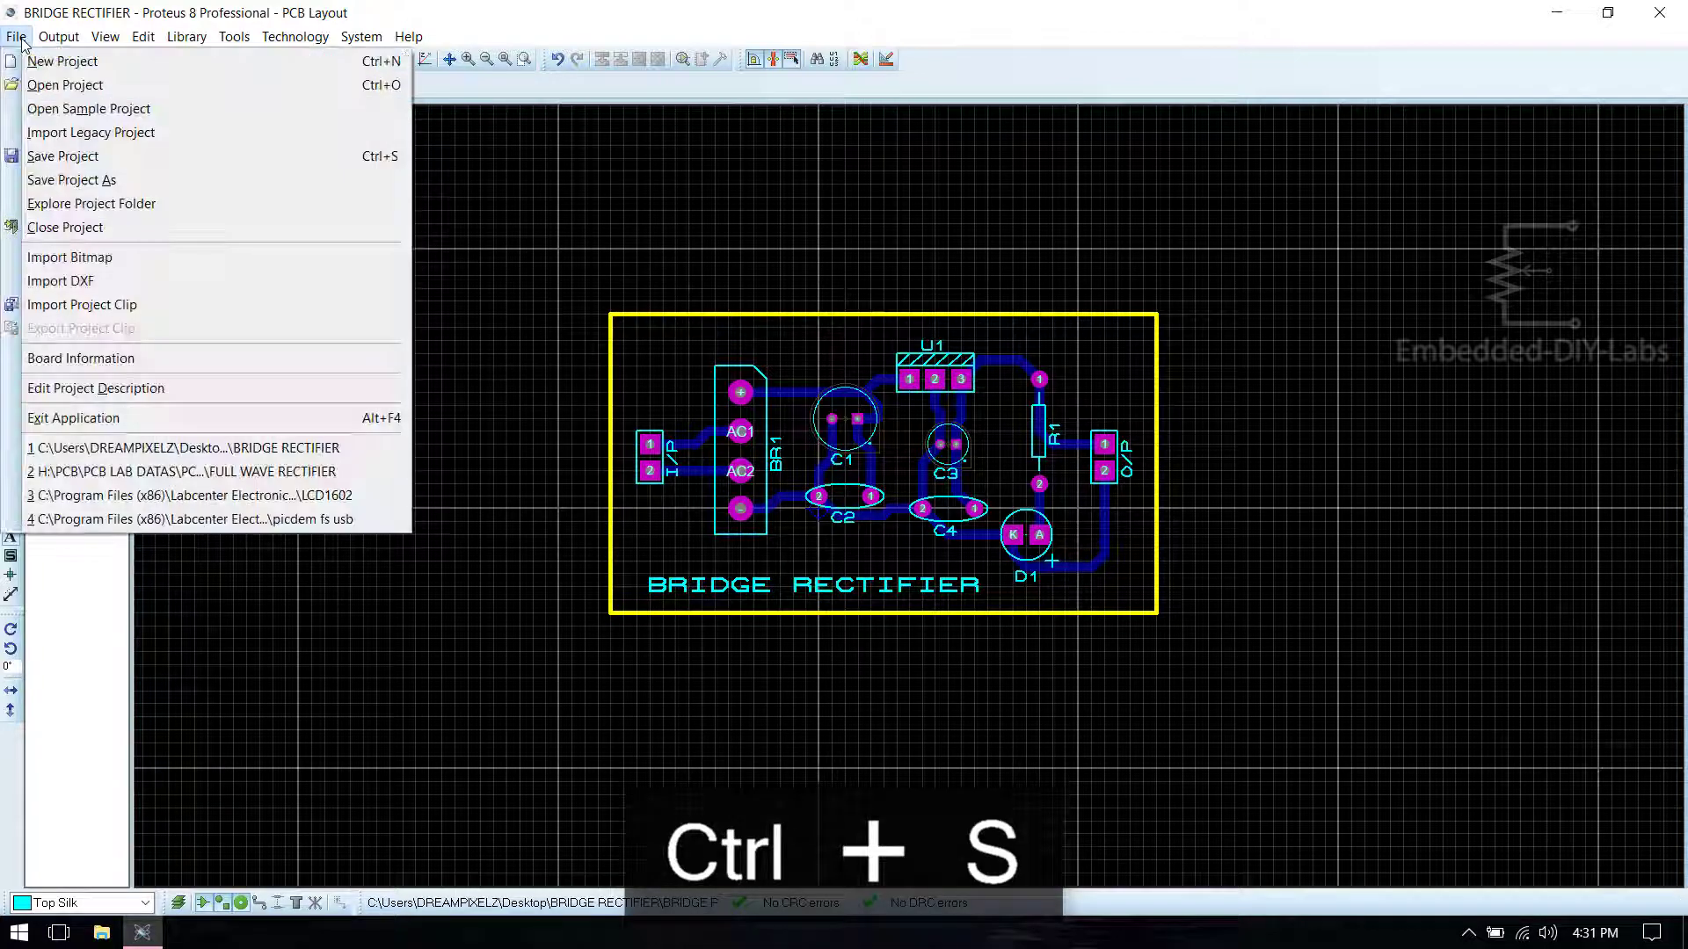
{"action": "mouse_move", "coordinate": [62, 39]}
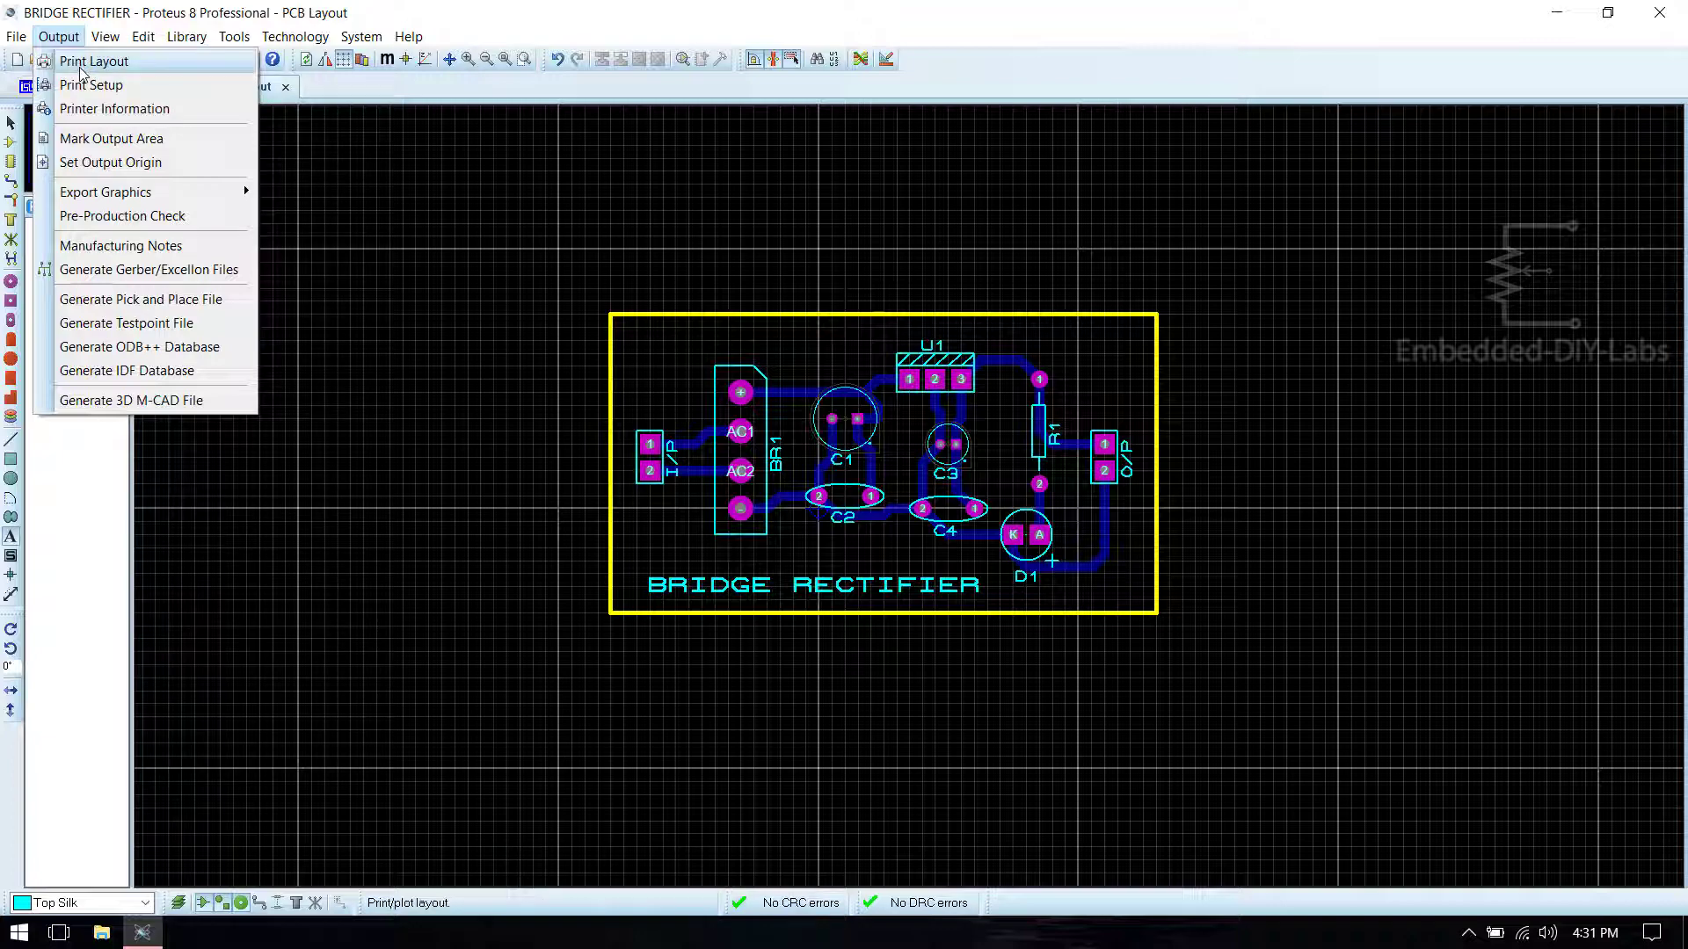
{"action": "left_click", "coordinate": [79, 65]}
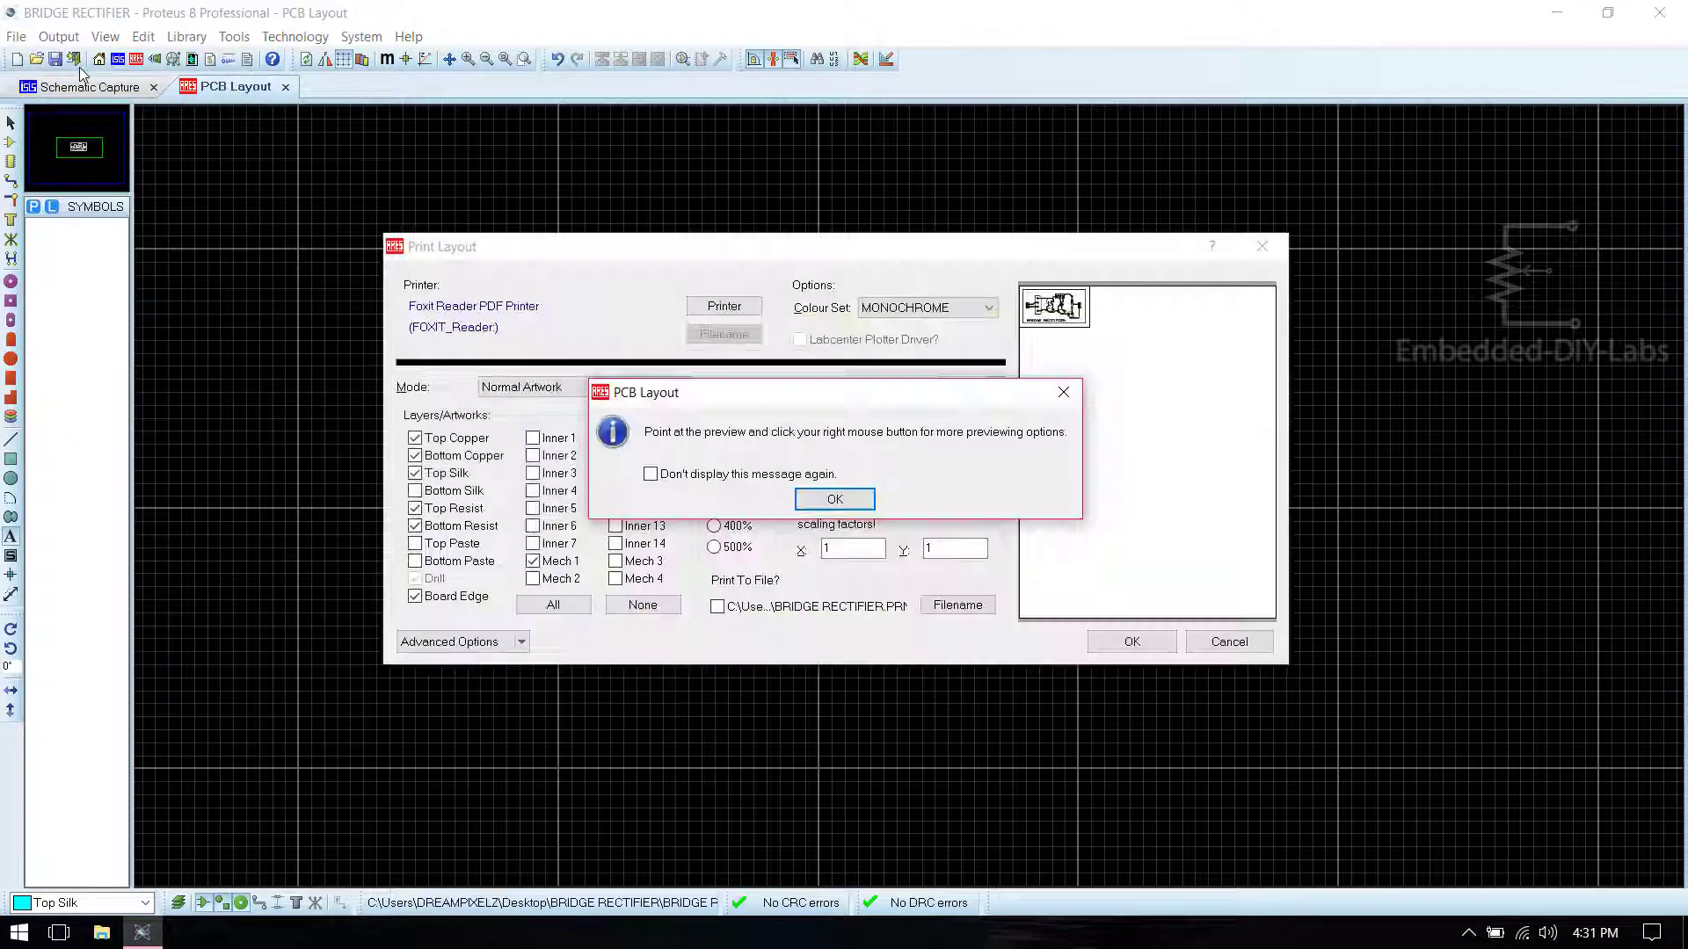
{"action": "left_click", "coordinate": [840, 500]}
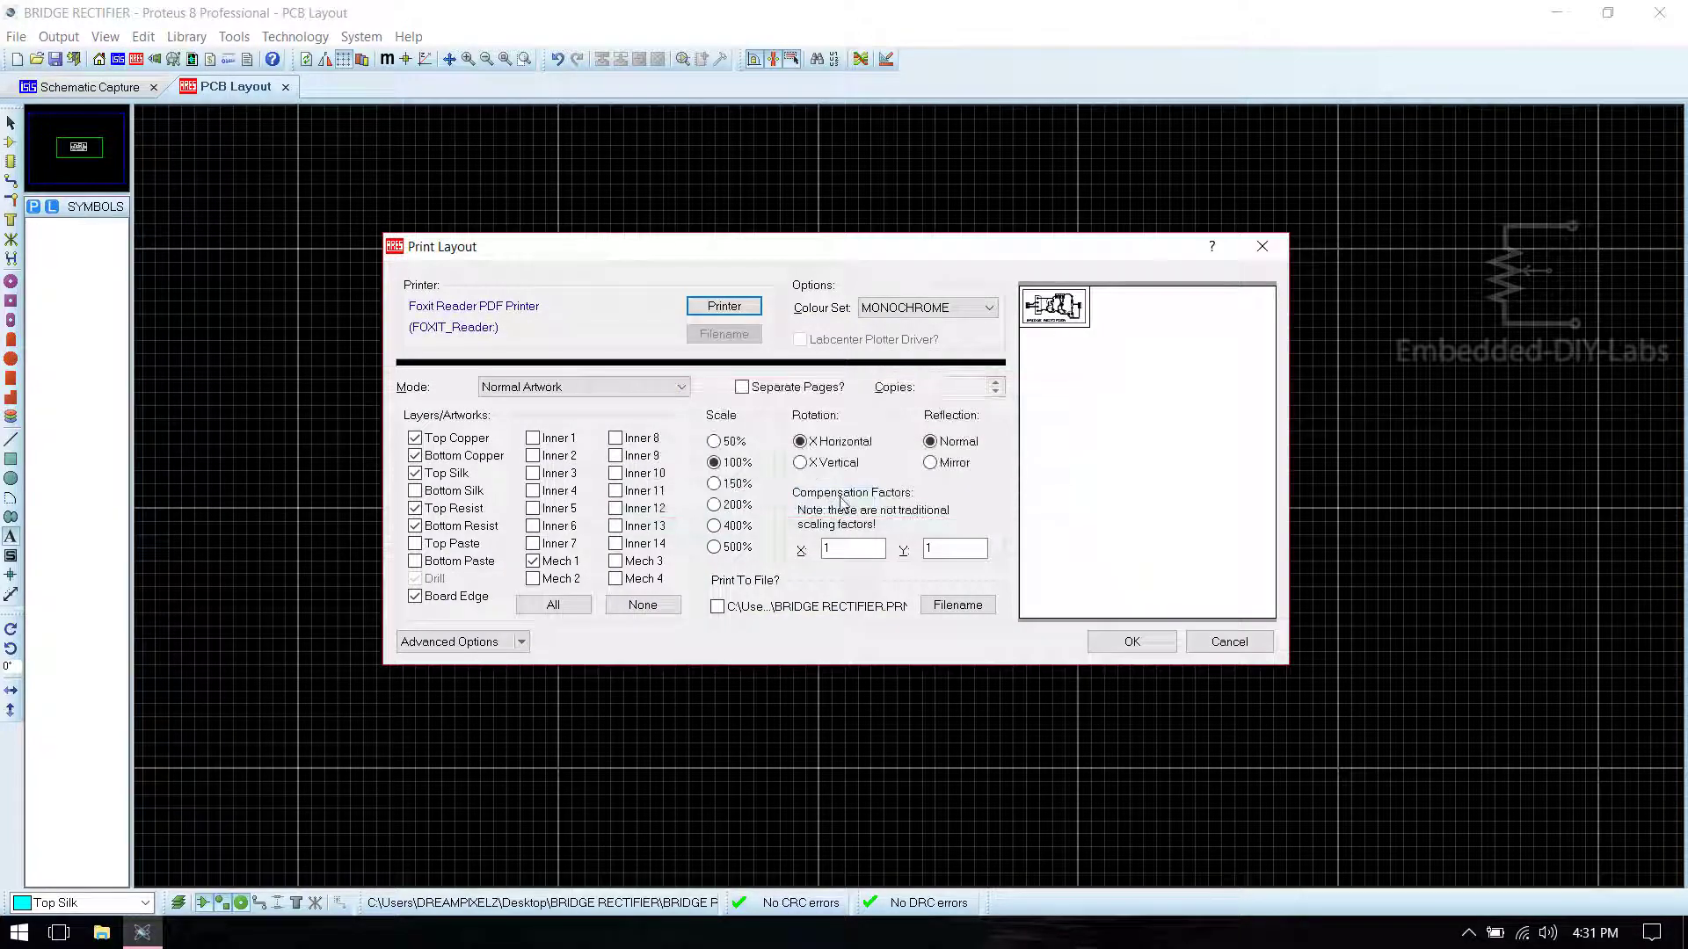
{"action": "left_click", "coordinate": [1134, 387]}
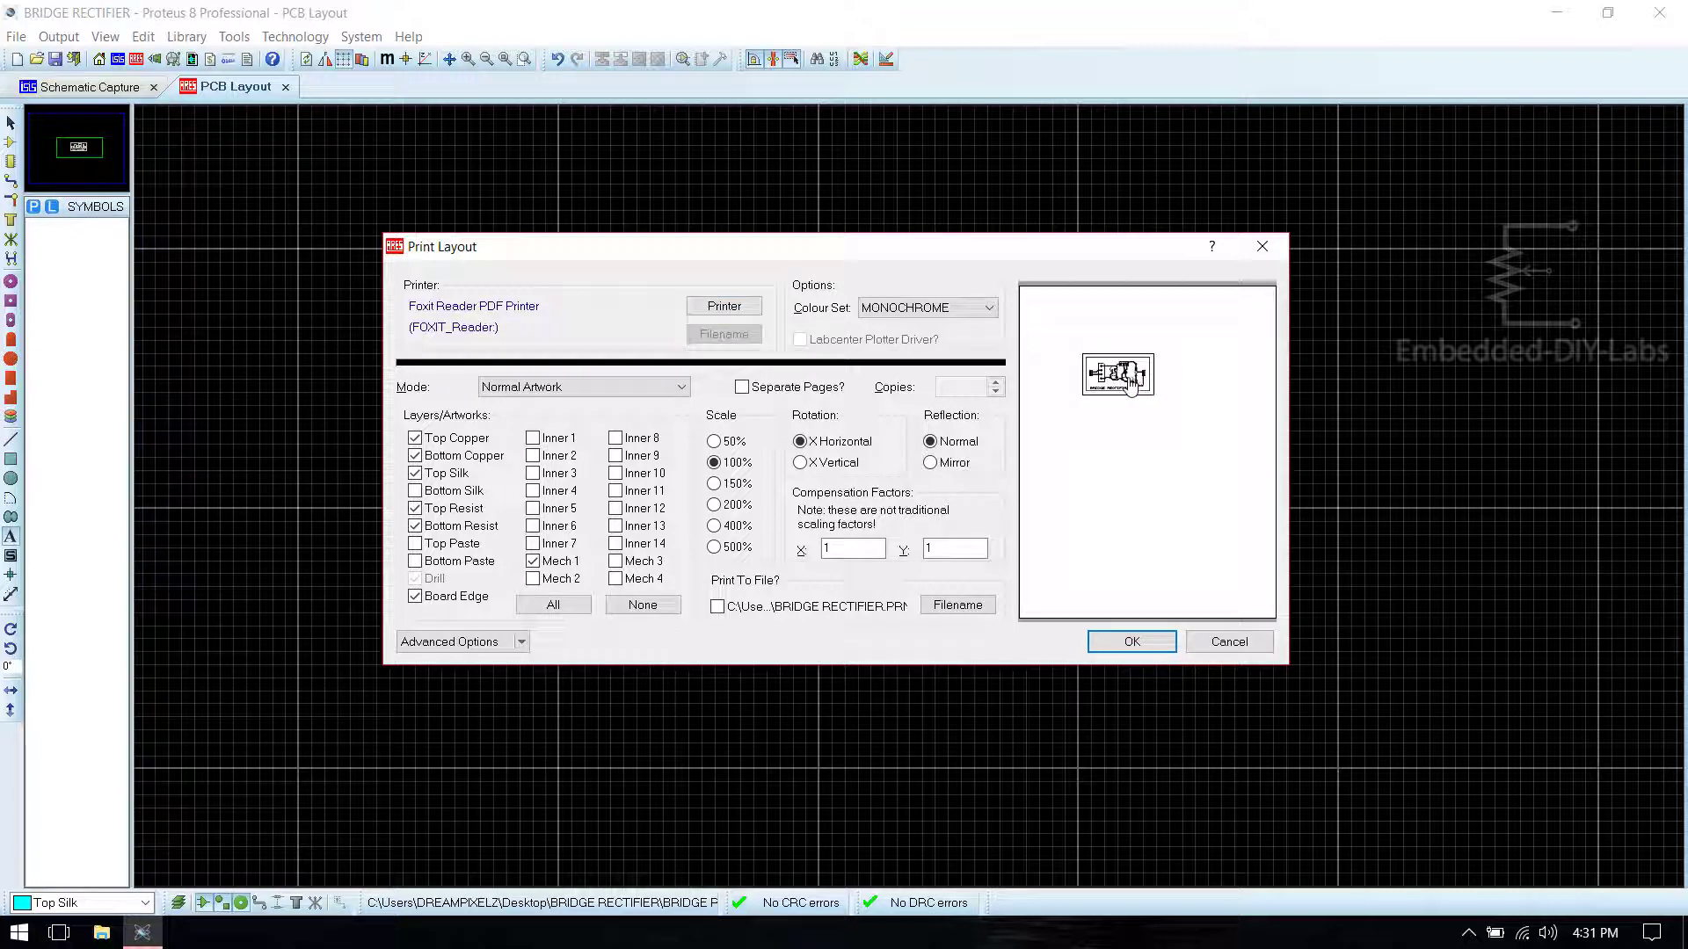
{"action": "left_click", "coordinate": [1118, 380]}
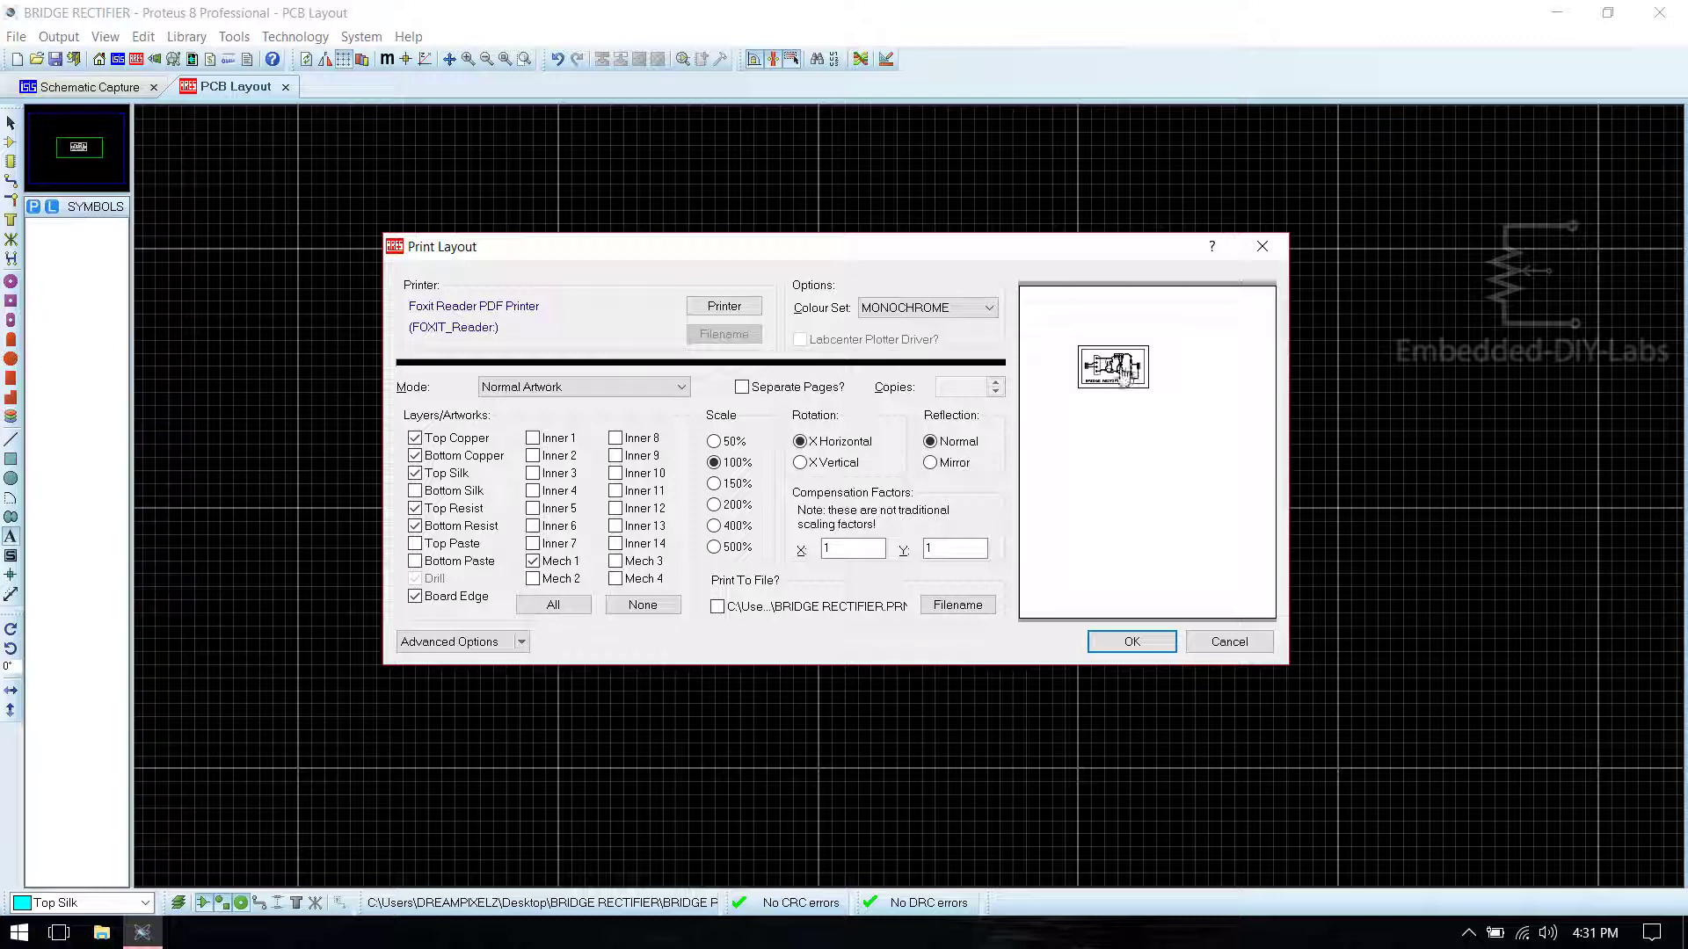
{"action": "left_click", "coordinate": [1115, 375]}
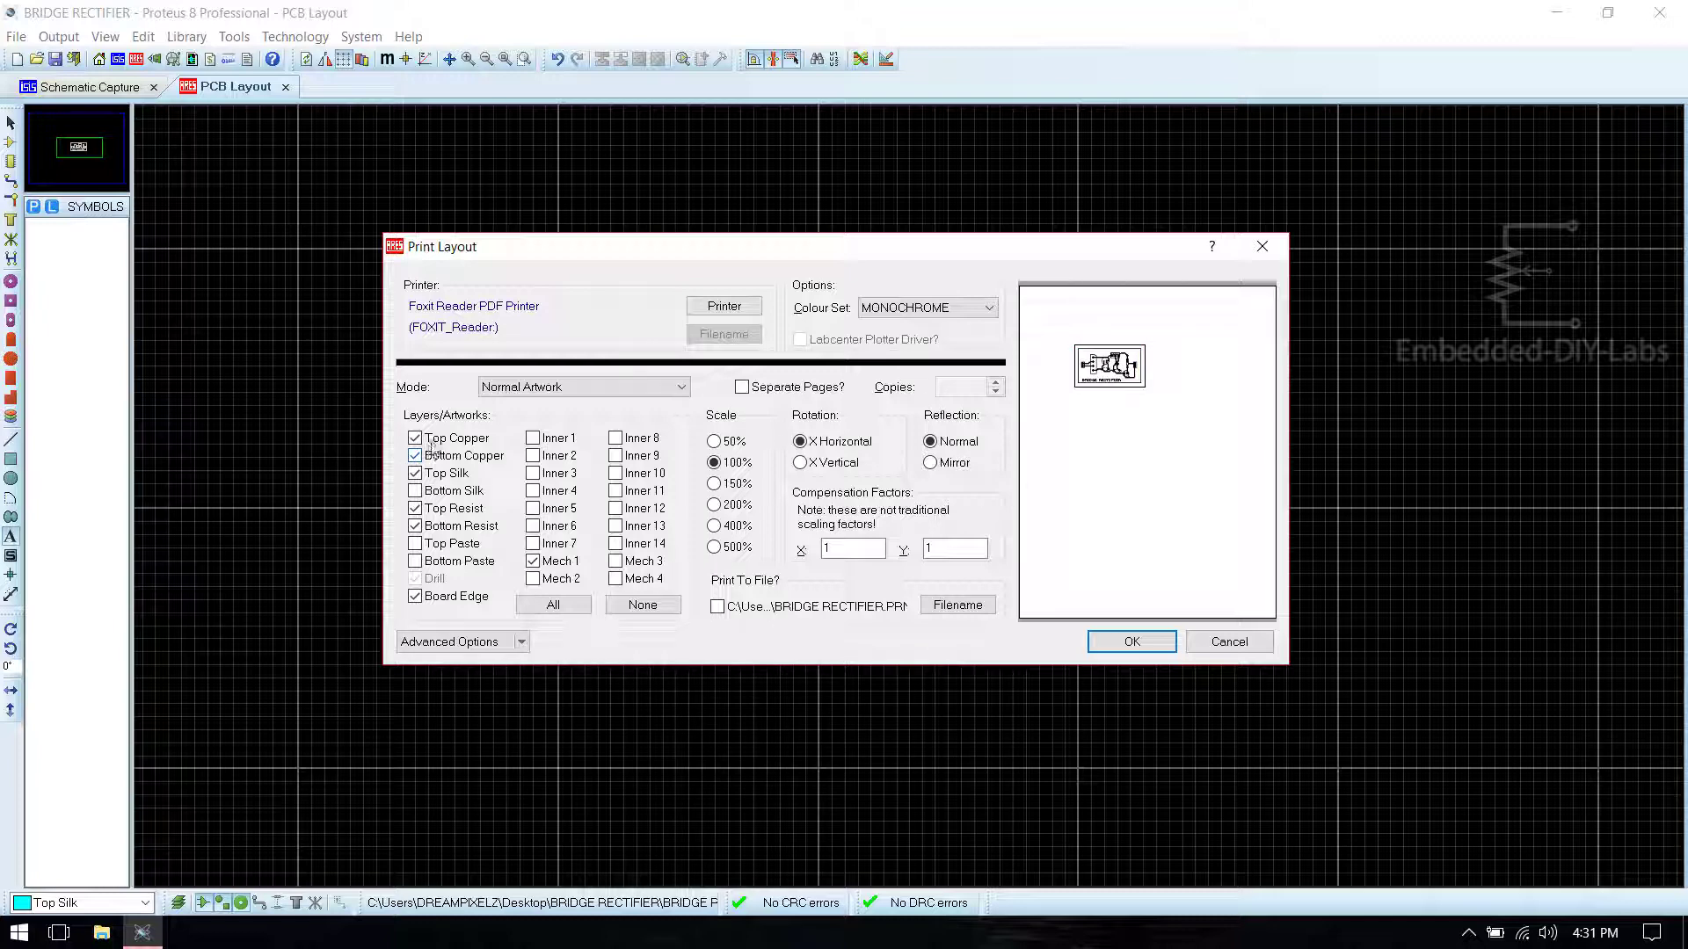
Step: Exclude Top Copper and Top Resist from the printed layers, and send the layout to the Foxit Reader PDF Printer
{"action": "left_click_drag", "start_coordinate": [629, 261], "coordinate": [697, 225]}
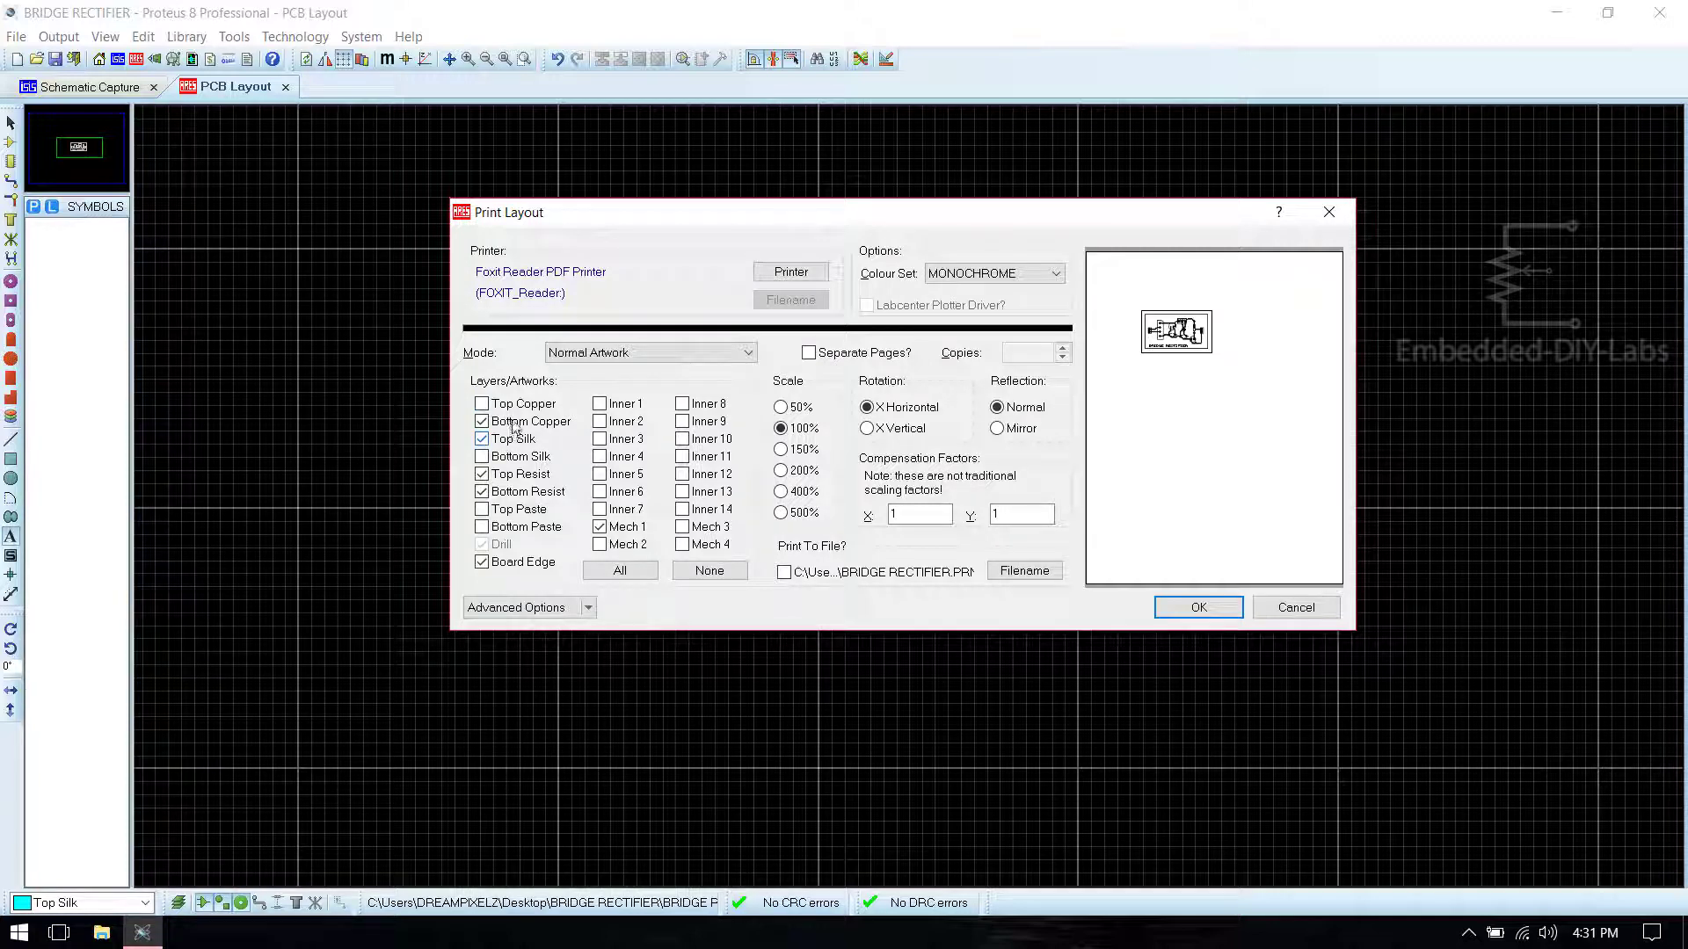
{"action": "left_click", "coordinate": [528, 480]}
{"action": "left_click", "coordinate": [1196, 609]}
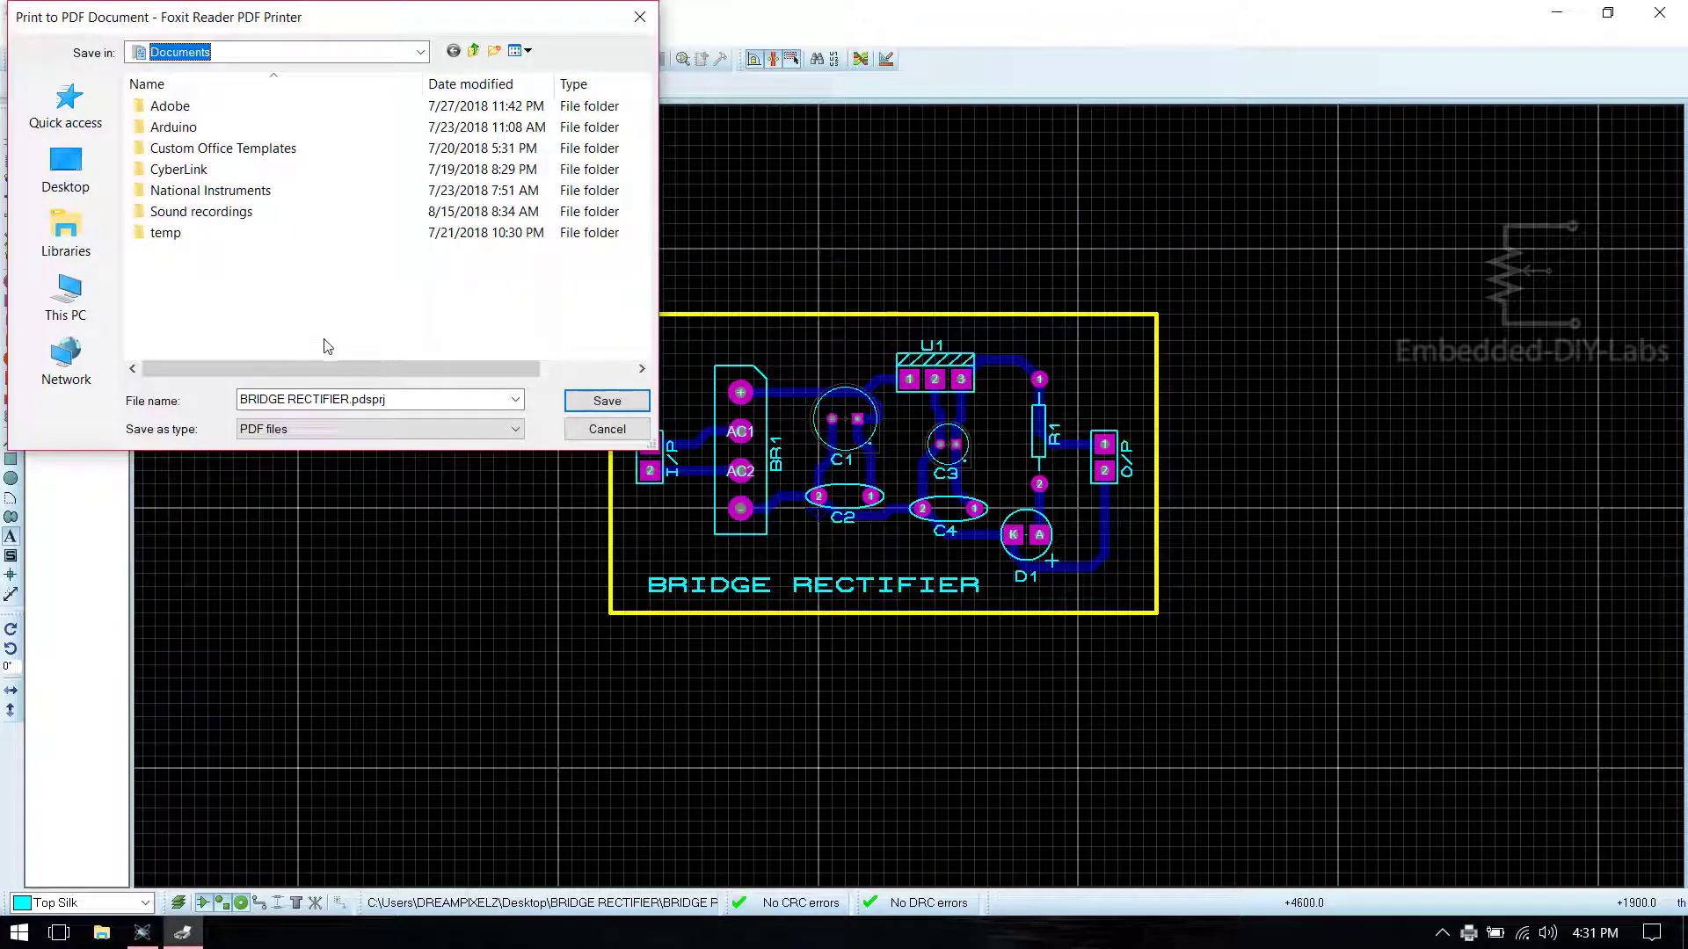
Step: Save the PDF print as "BRIDGE RECTIFIER PCB" in the BRIDGE RECTIFIER folder on the Desktop
{"action": "left_click", "coordinate": [65, 167]}
{"action": "double_click", "coordinate": [448, 225]}
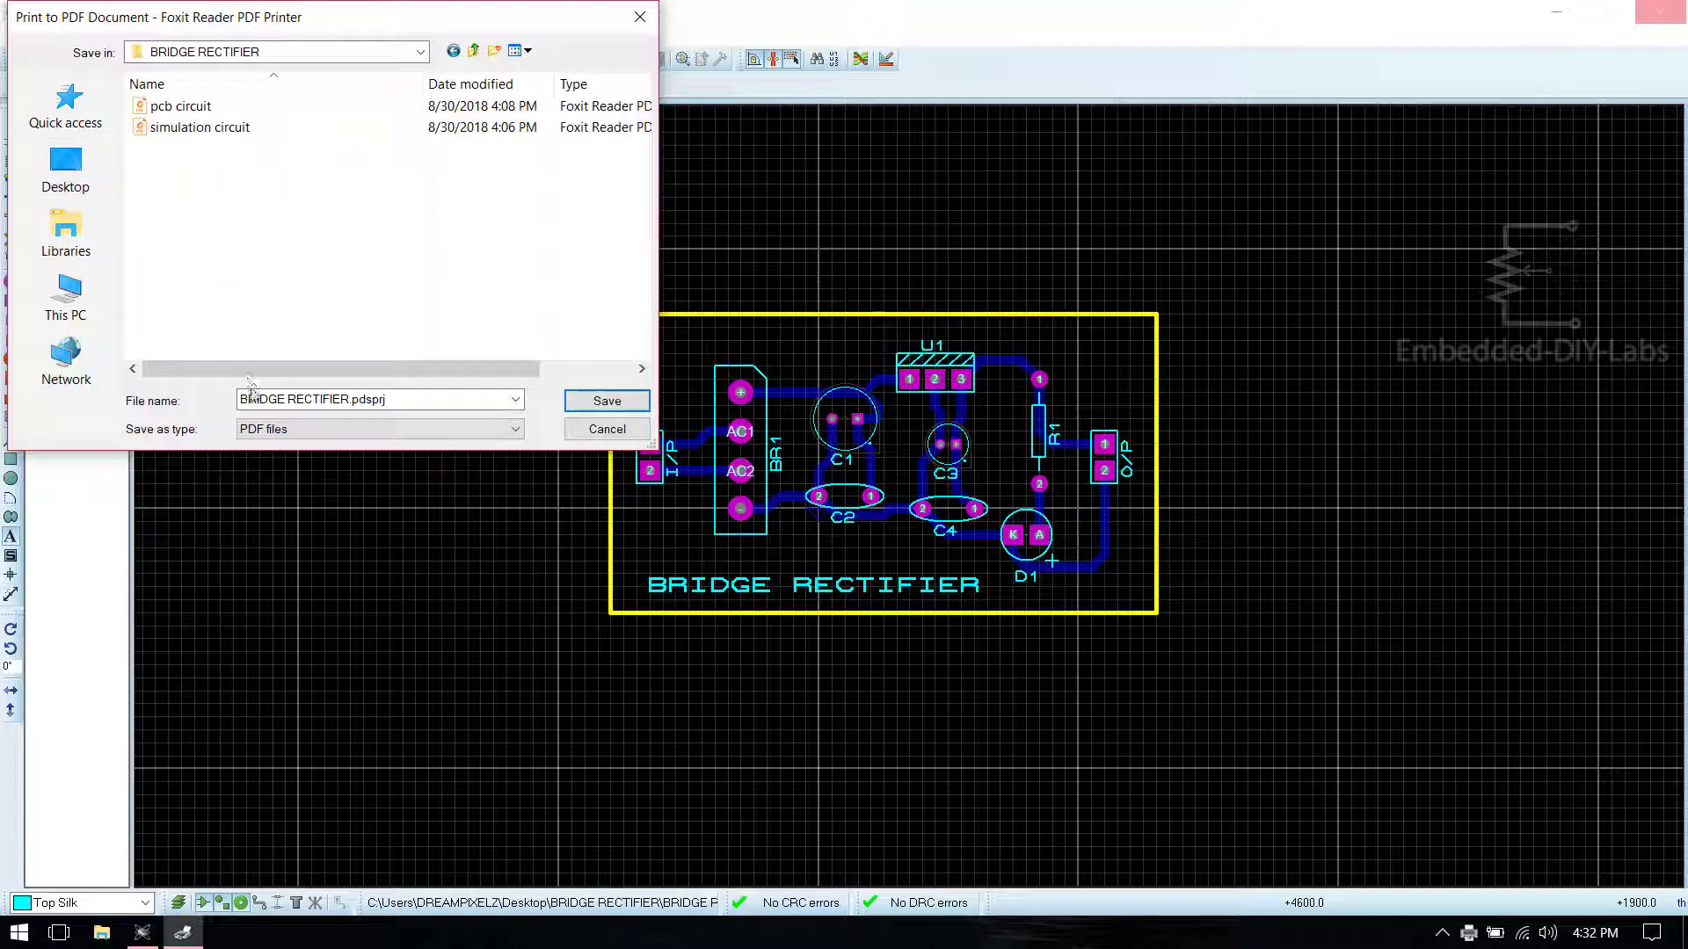
{"action": "left_click_drag", "start_coordinate": [241, 399], "coordinate": [428, 399]}
{"action": "key", "text": "Right"}
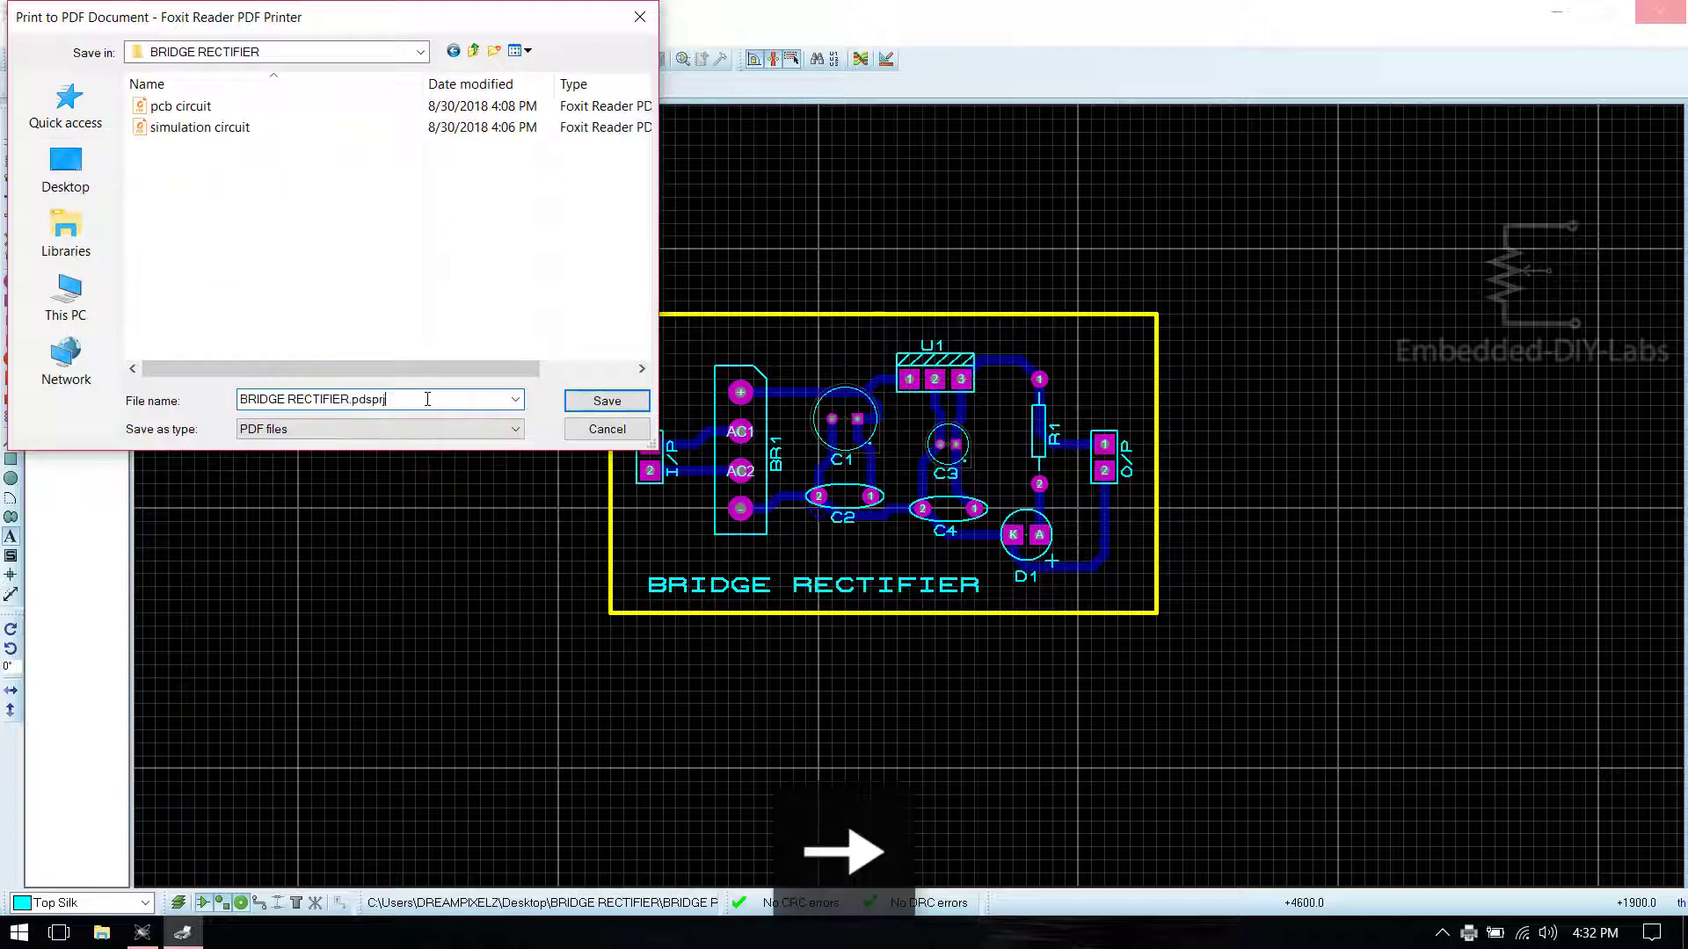
{"action": "key", "text": "BackSpace"}
{"action": "key", "text": "BackSpace"}
{"action": "key", "text": "BackSpace"}
{"action": "key", "text": "BackSpace"}
{"action": "key", "text": "BackSpace"}
{"action": "key", "text": "BackSpace"}
{"action": "key", "text": "BackSpace"}
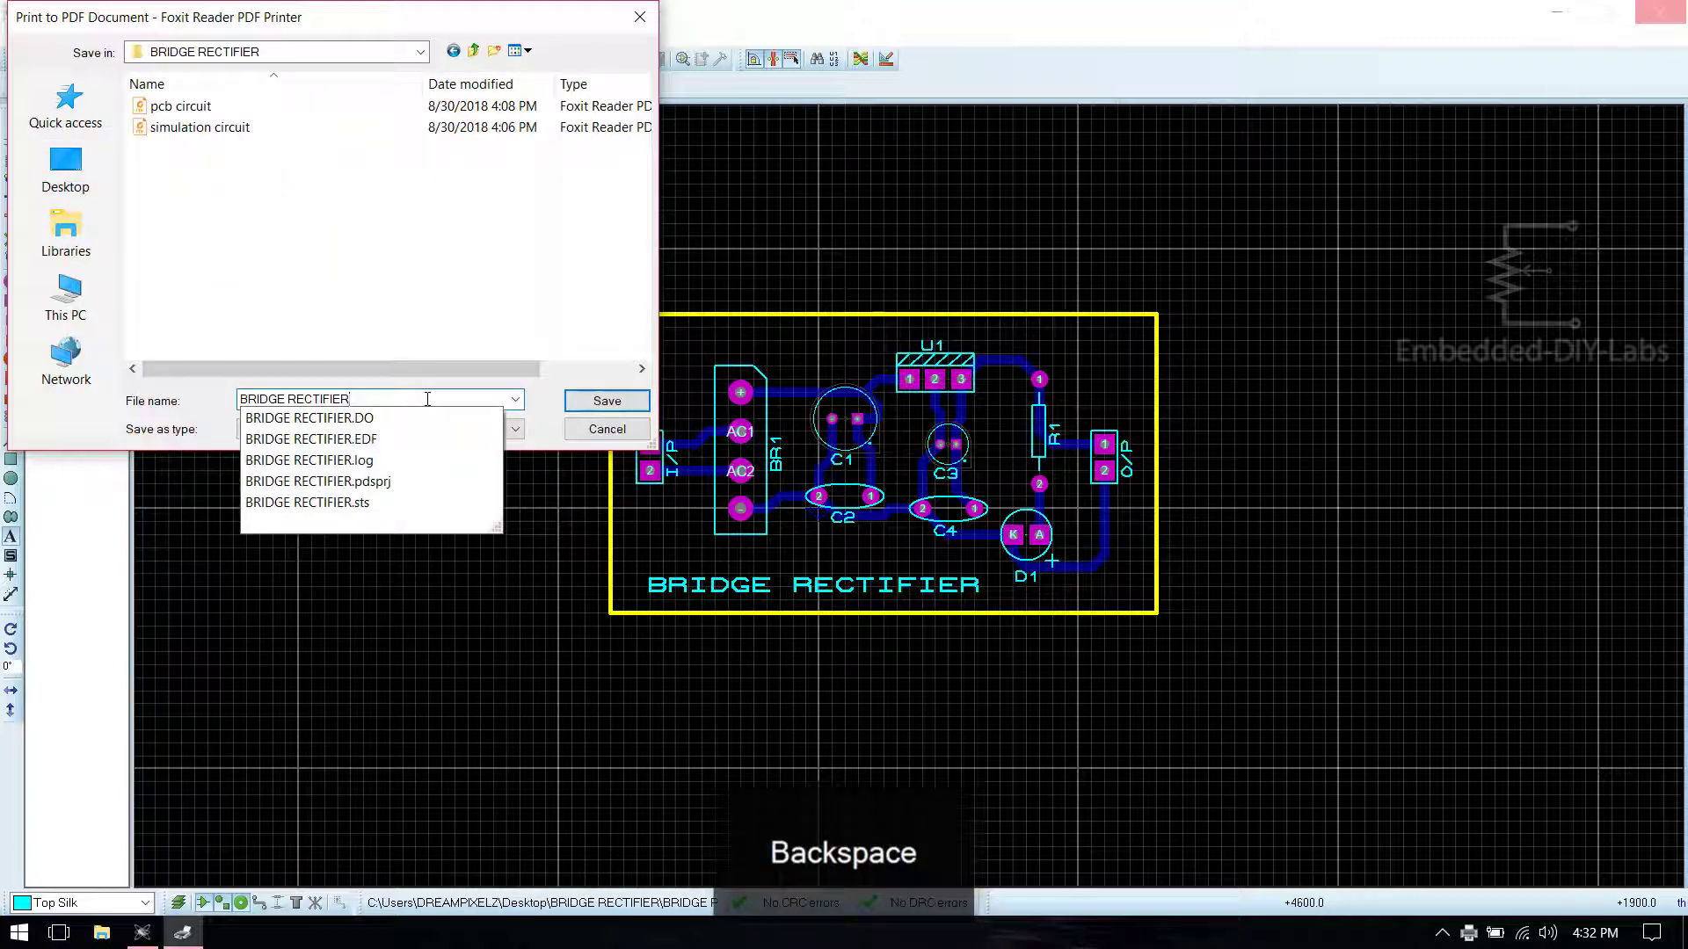
{"action": "type", "text": "PCB"}
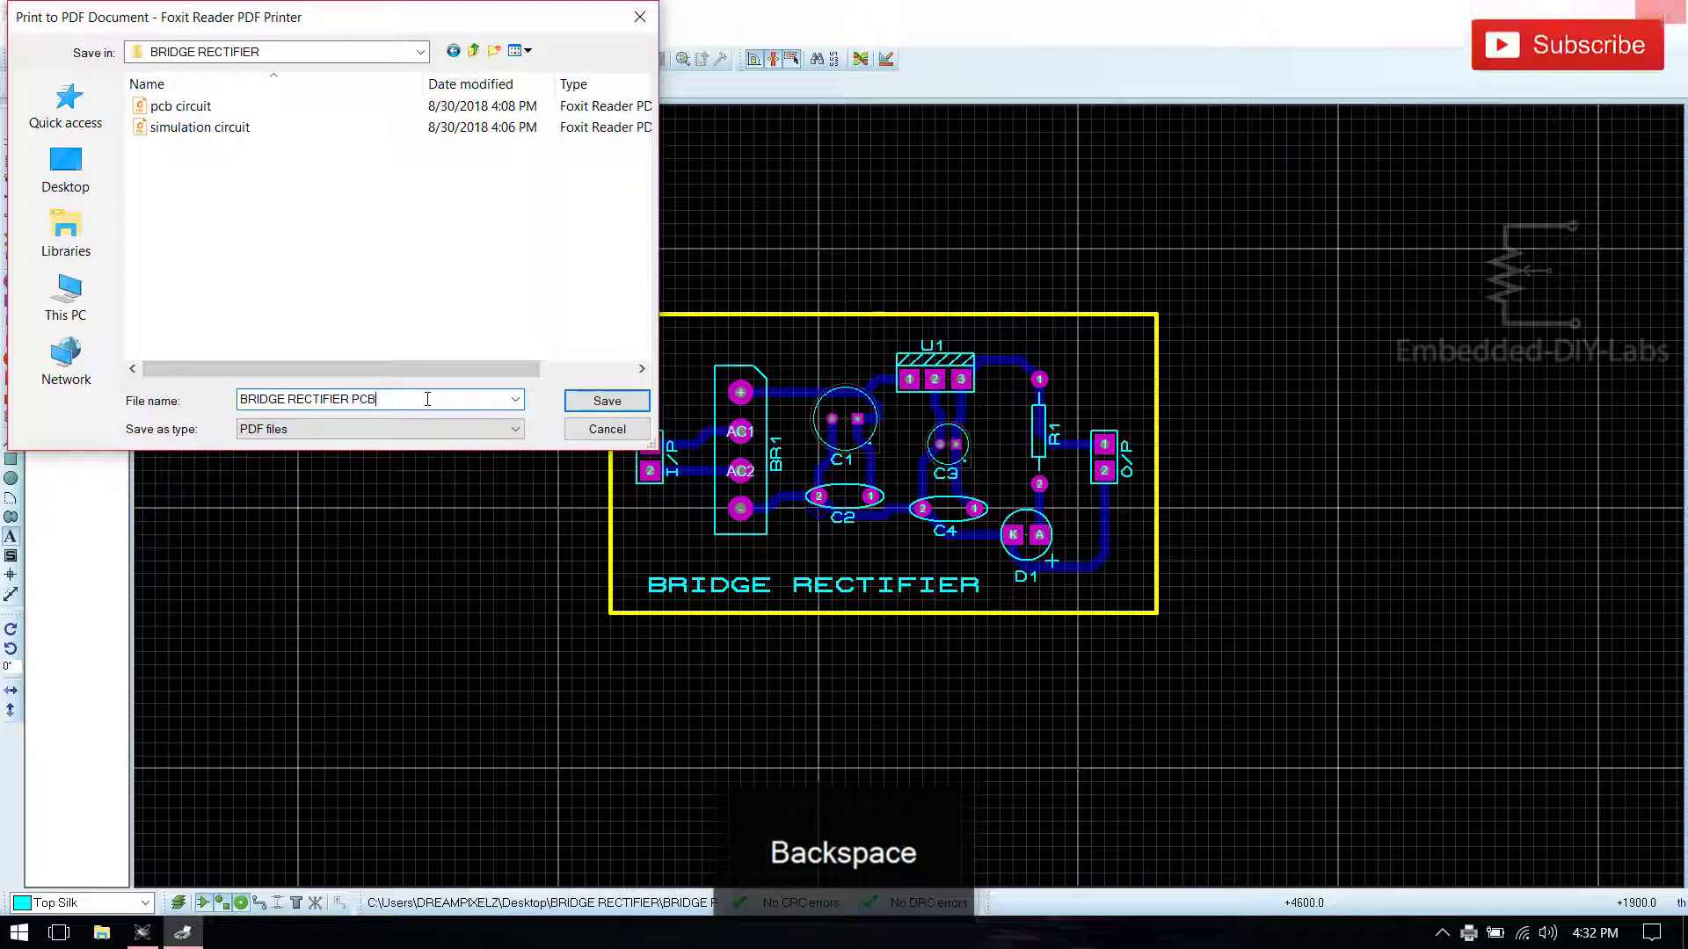
{"action": "left_click", "coordinate": [619, 404]}
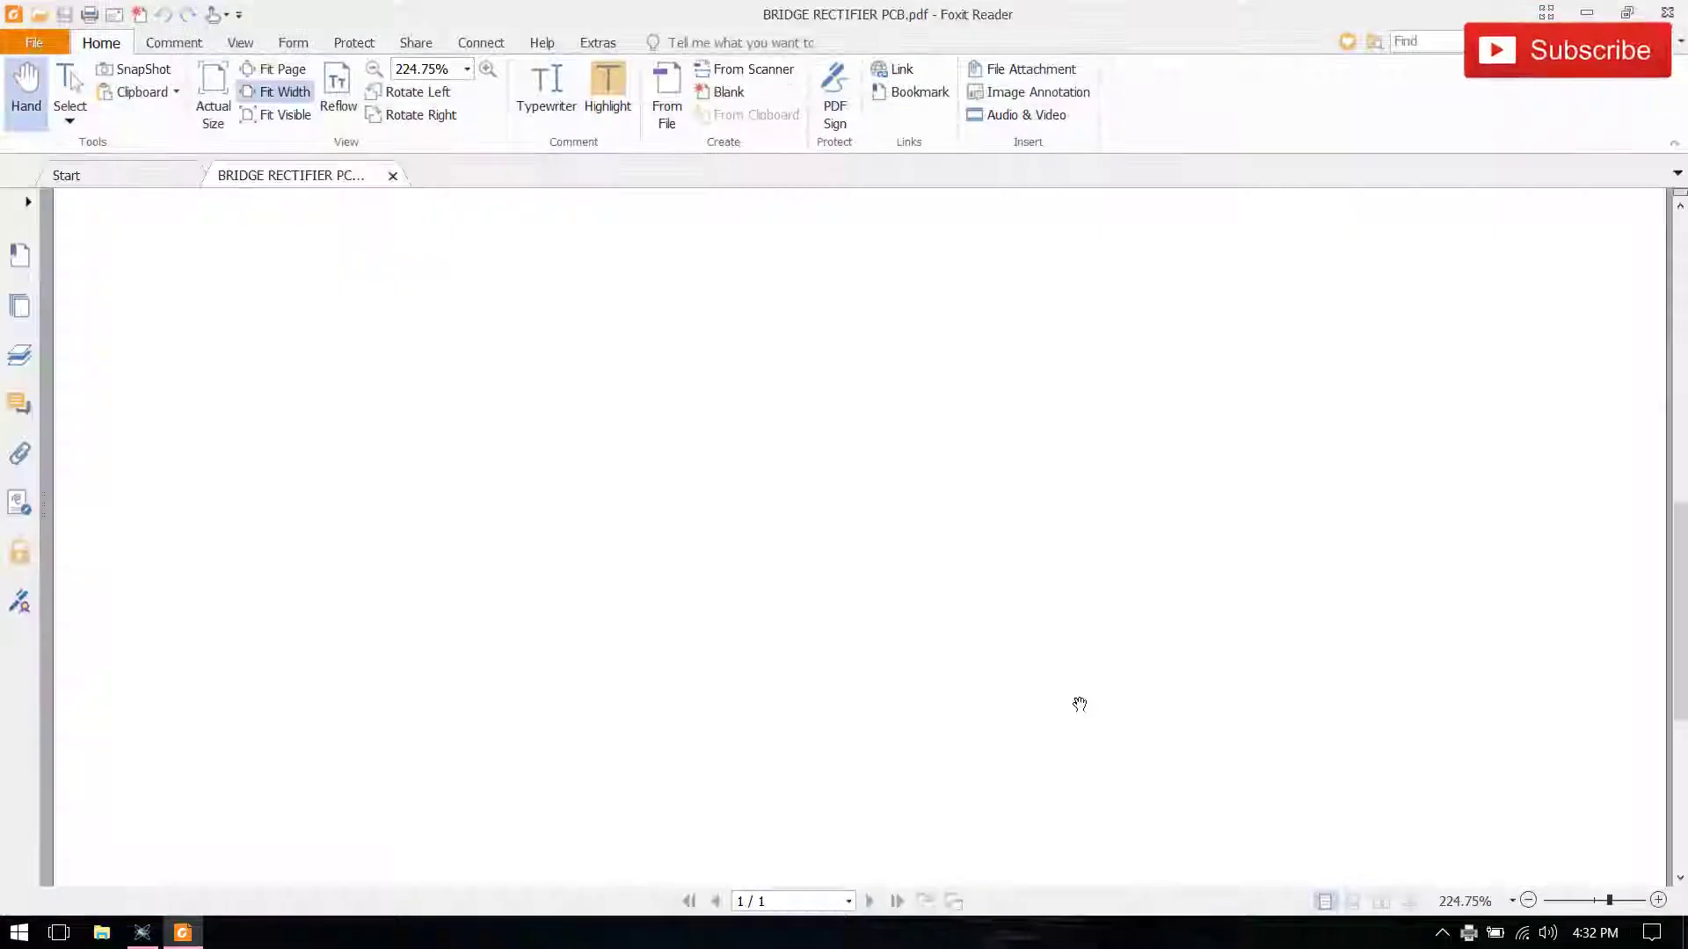
Step: Examine the printed board artwork in the PDF at 400% zoom, including its tracks, pads and component labels
{"action": "scroll", "coordinate": [1100, 656], "scroll_direction": "up", "scroll_amount": 5}
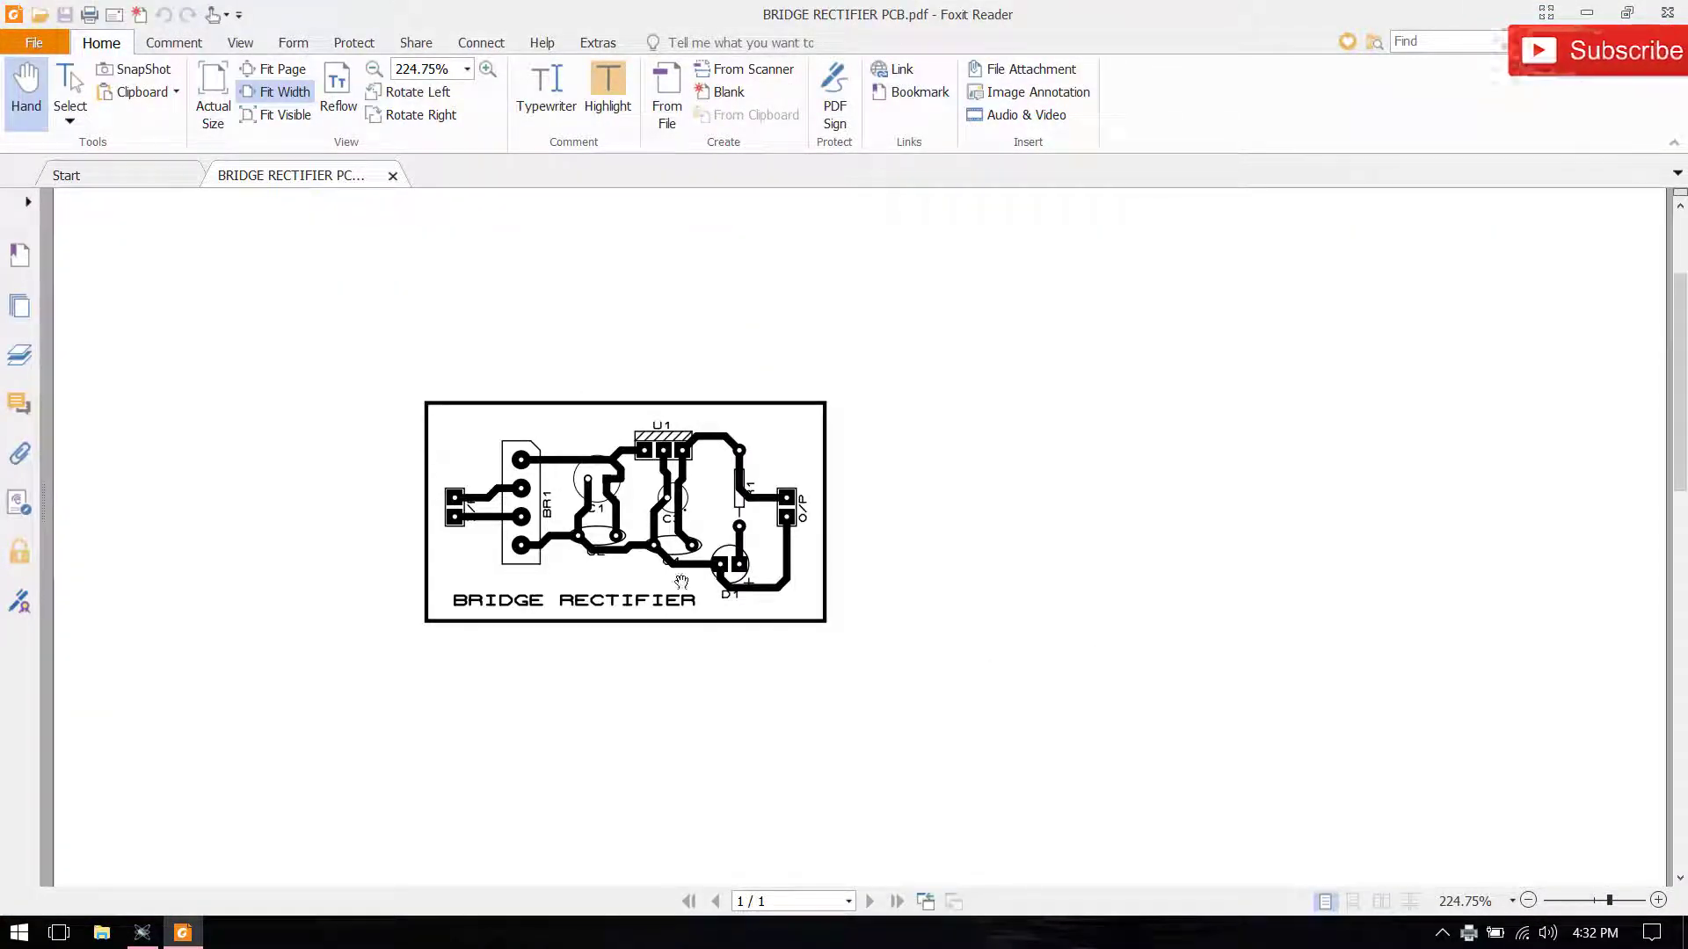
{"action": "scroll", "coordinate": [678, 575], "scroll_direction": "up", "scroll_amount": 2}
{"action": "left_click_drag", "start_coordinate": [444, 466], "coordinate": [489, 513]}
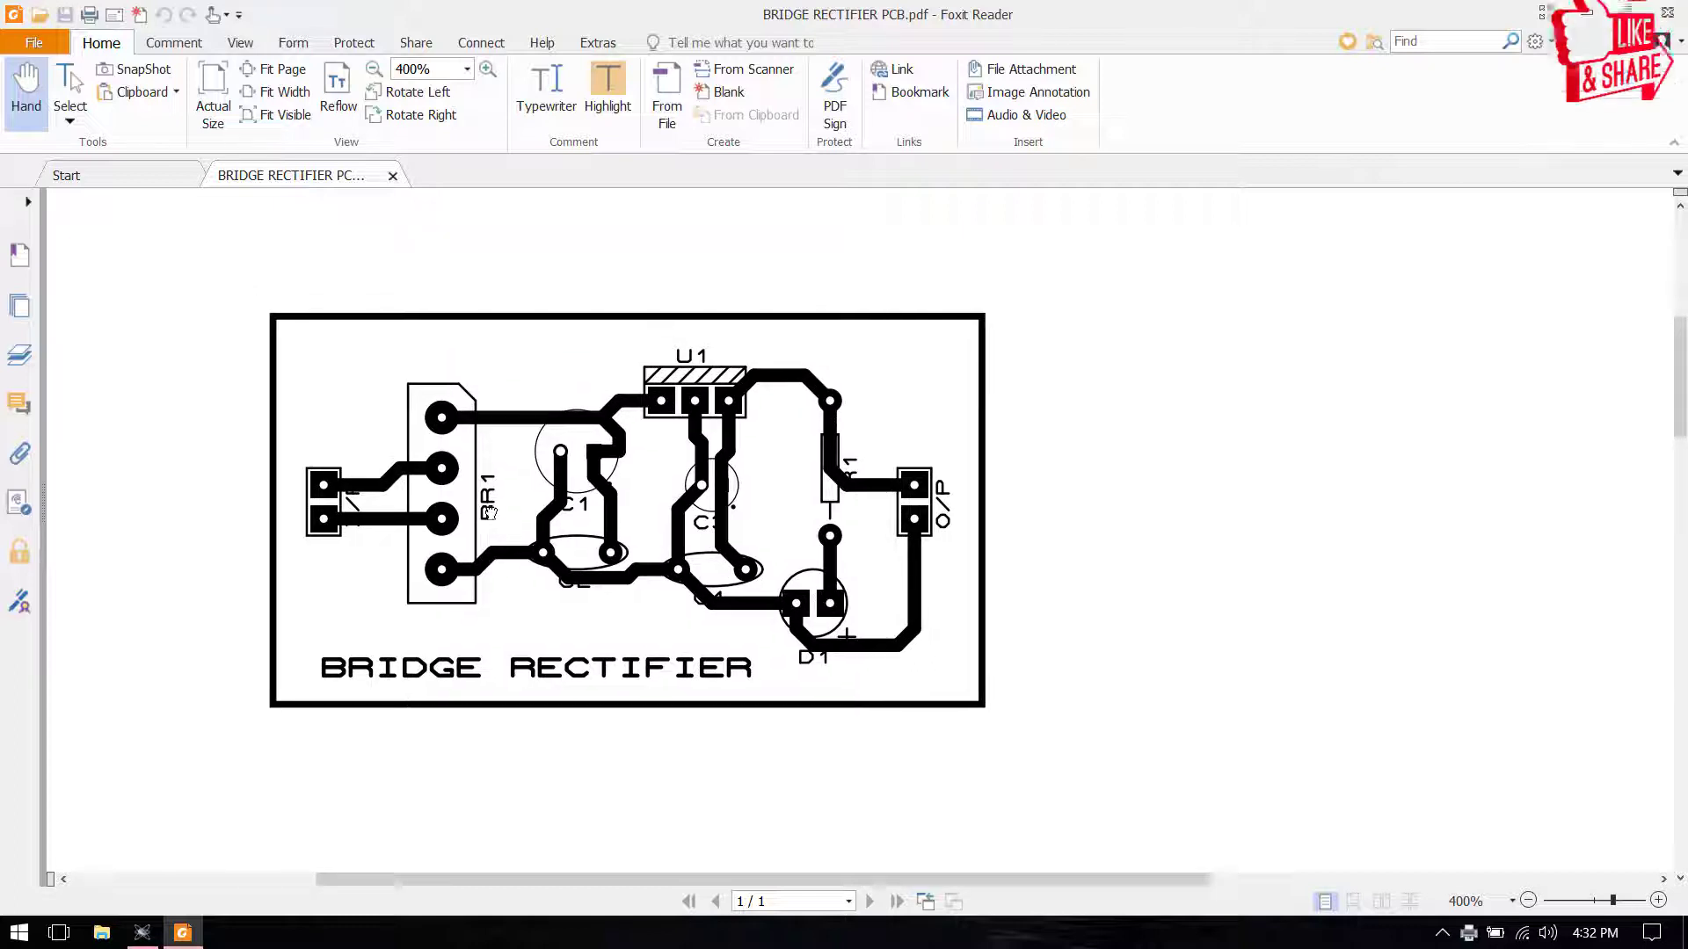